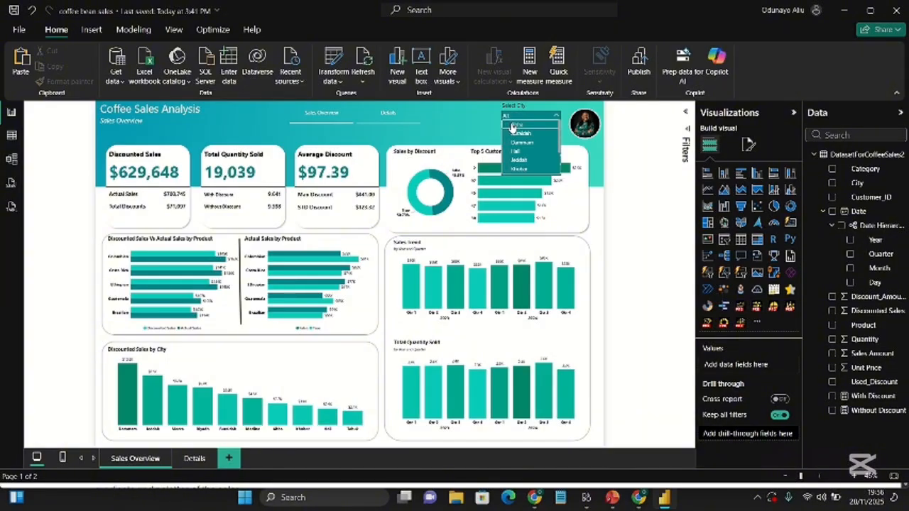
Try the city filter with Abha on the Sales Overview page and cross-highlighting by the Colombian product on the Details page.
click(514, 126)
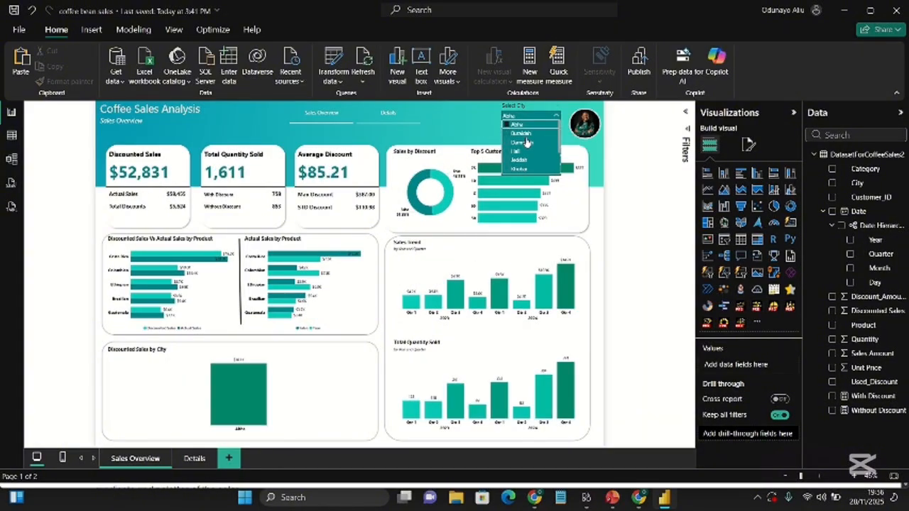
click(511, 126)
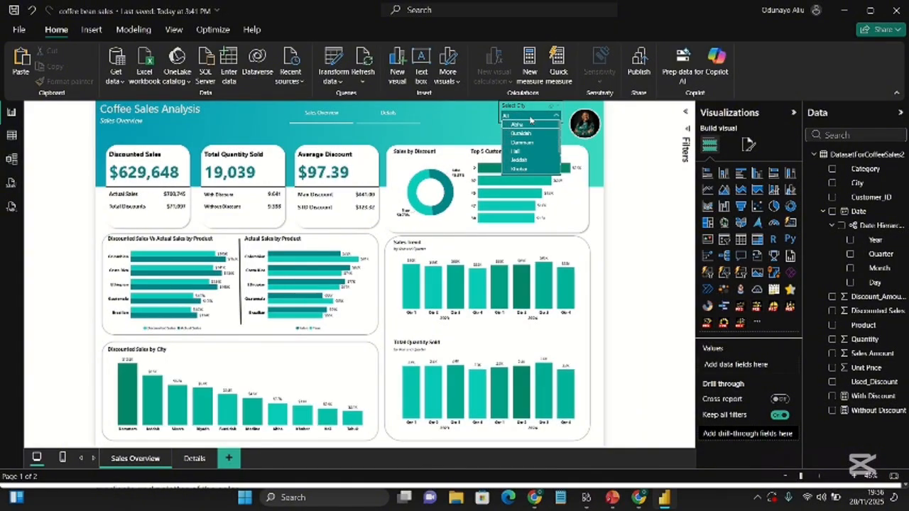
ctrl+click(401, 119)
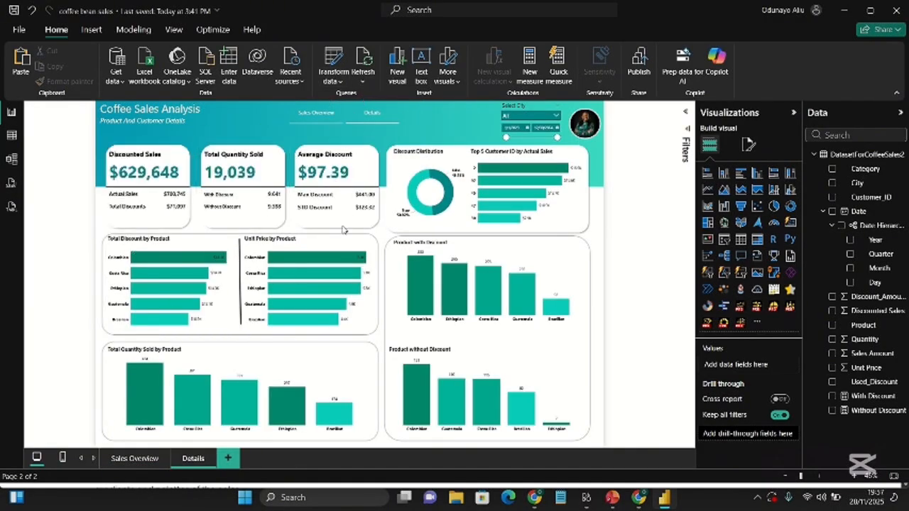
click(188, 265)
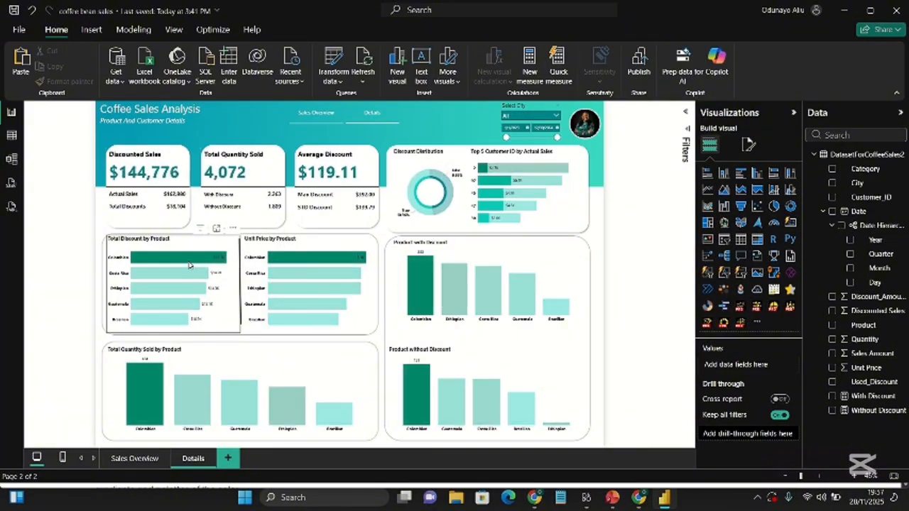
click(189, 264)
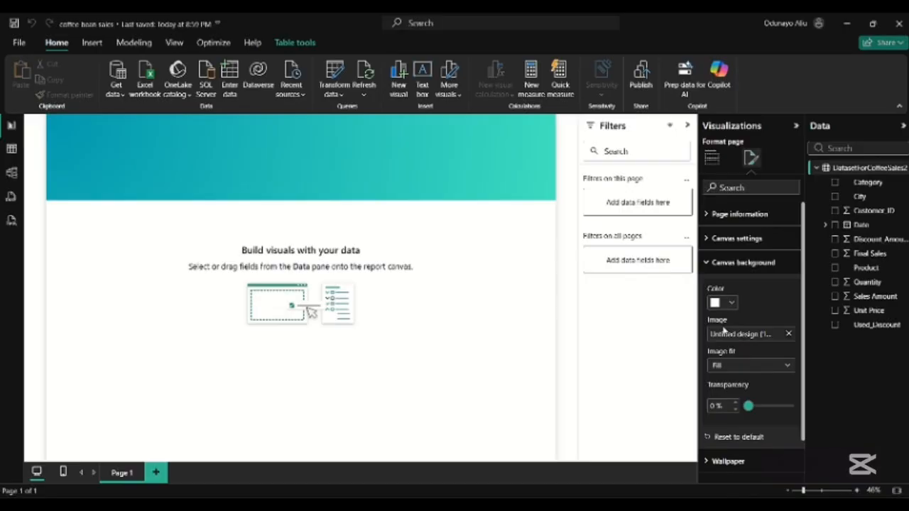
click(745, 365)
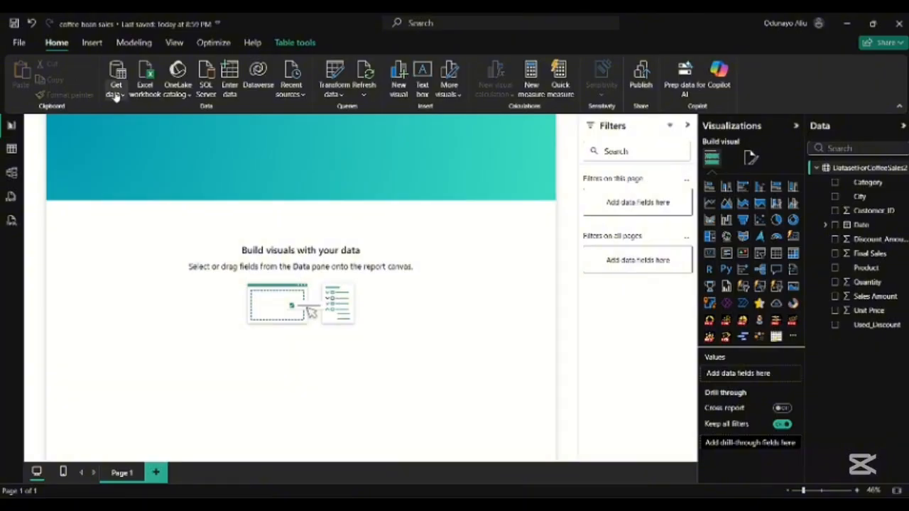
click(116, 95)
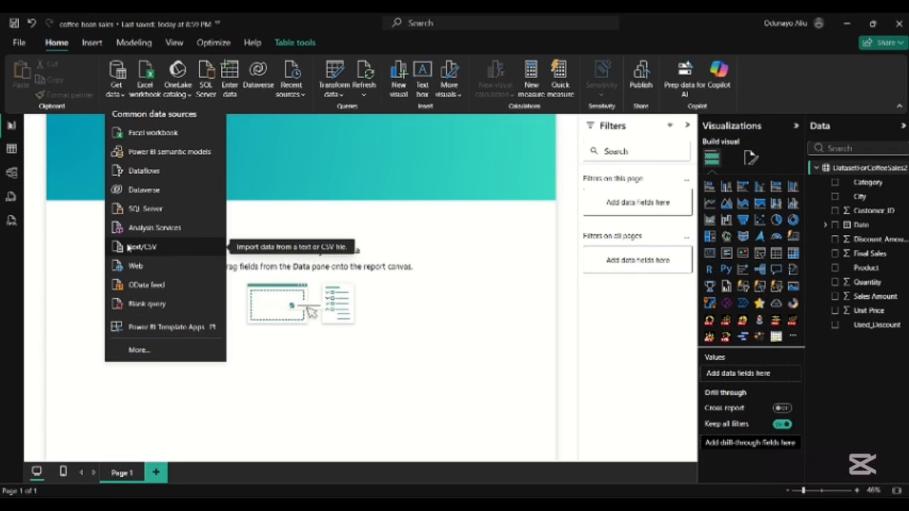
click(286, 227)
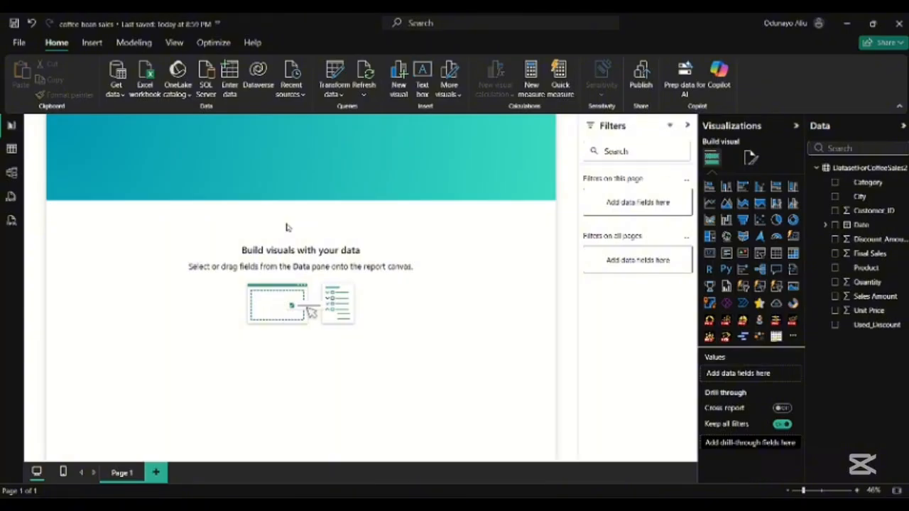
Insert a shortened text box in the header banner and give it the title "Coffee Sales Analysis".
click(421, 92)
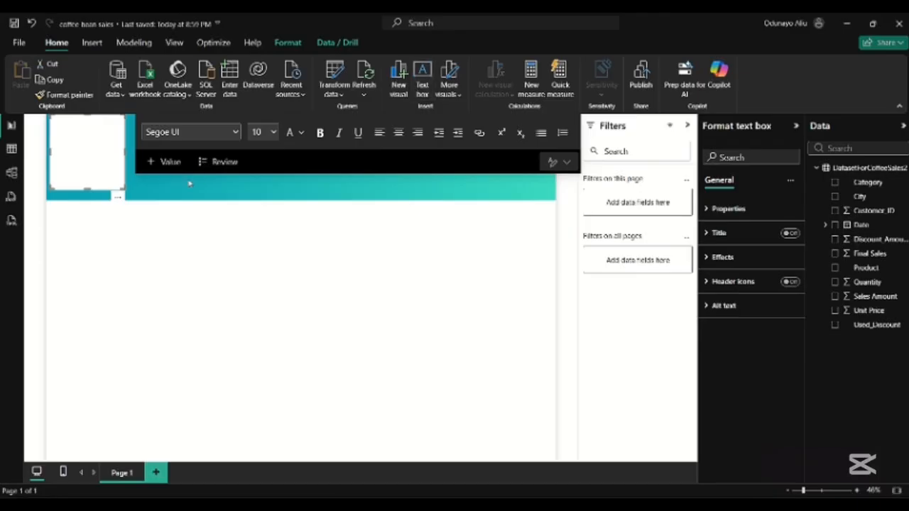
drag(88, 189, 108, 164)
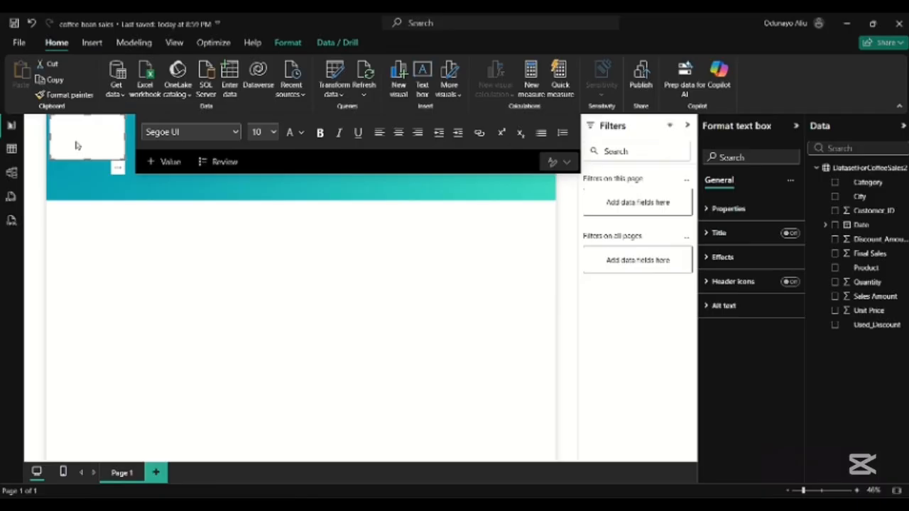
click(792, 234)
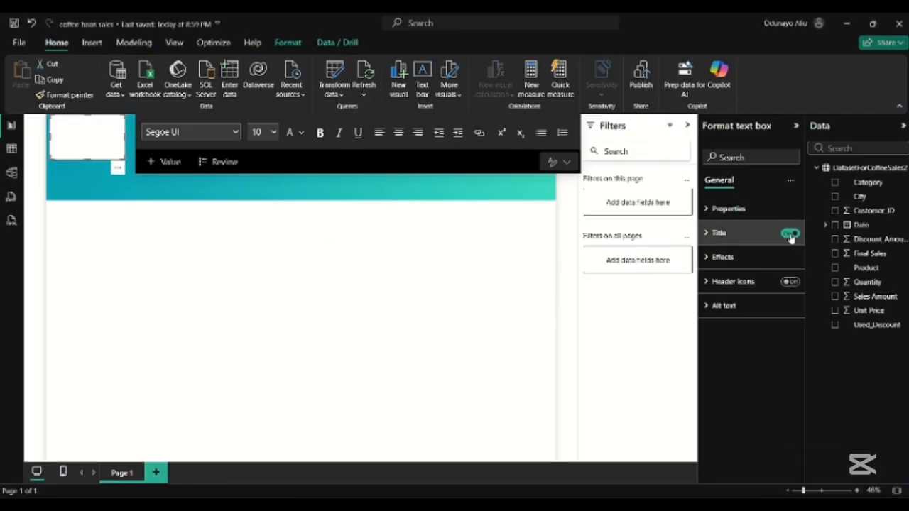
click(744, 235)
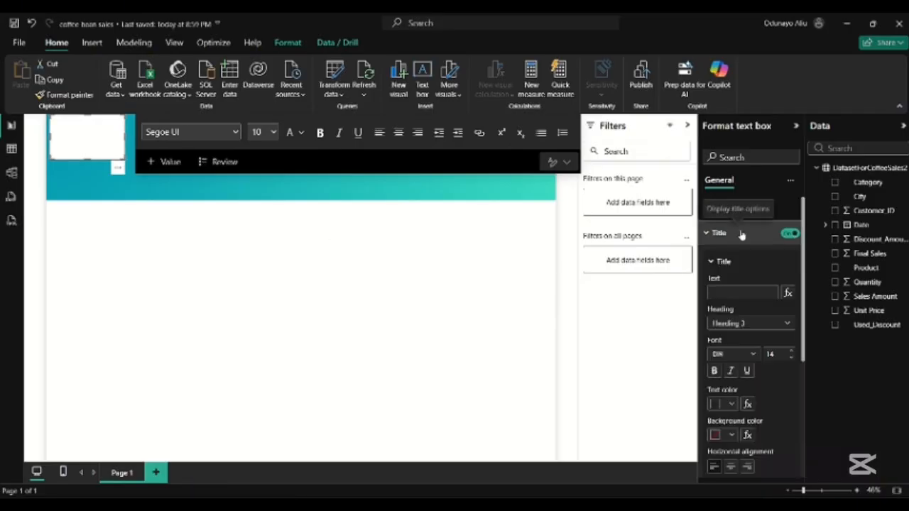
click(718, 291)
text(C)
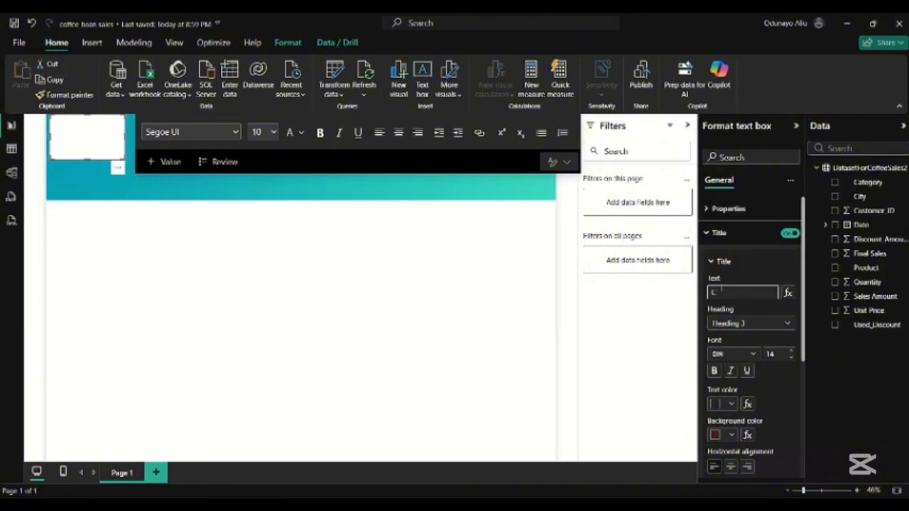
text(offee Sa)
text(les Analysi)
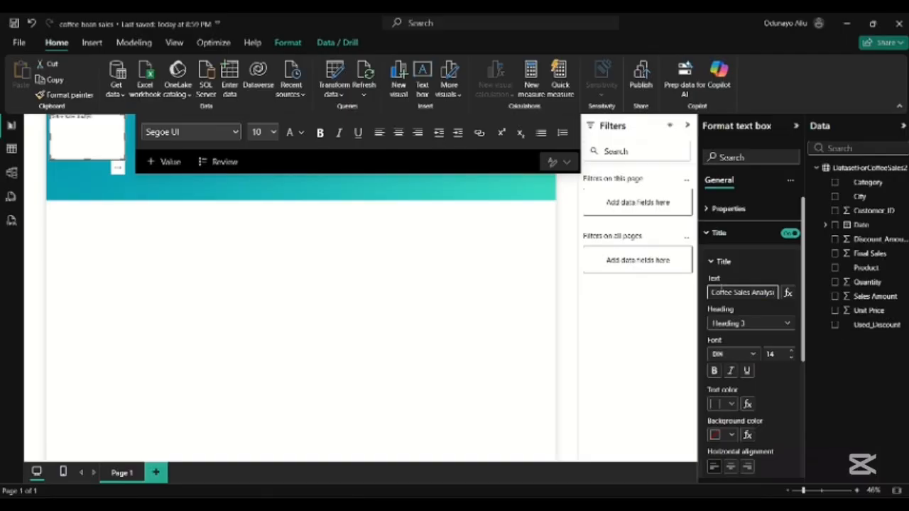
text(s)
Set the text box title's font to Segoe UI with a size of 28.
click(755, 357)
click(755, 358)
scroll(756, 335, down, 5)
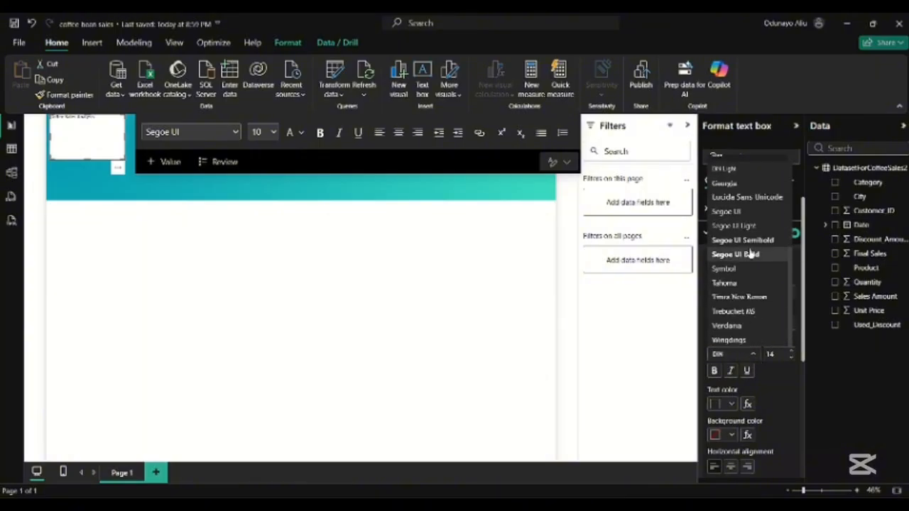
click(727, 210)
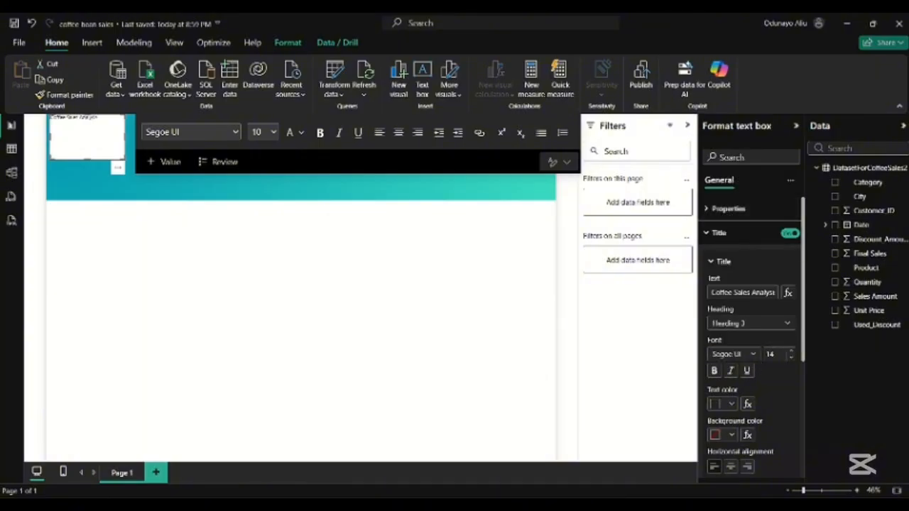
double_click(779, 353)
text(28)
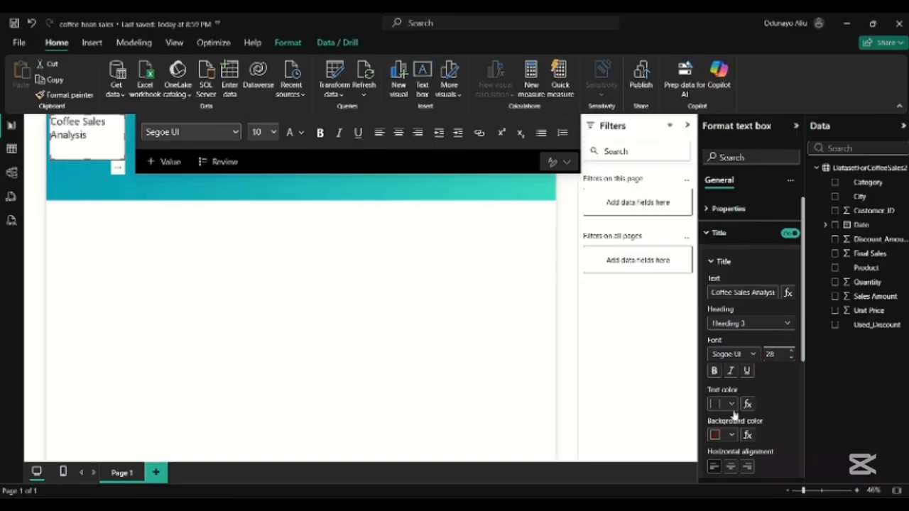
Enable a subtitle on the text box with the text "Sales Overview".
scroll(734, 392, down, 3)
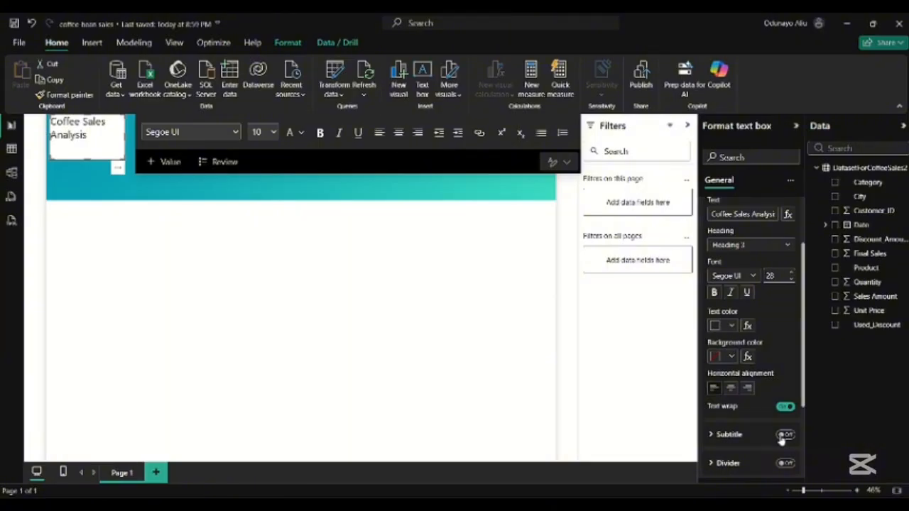
scroll(781, 440, down, 2)
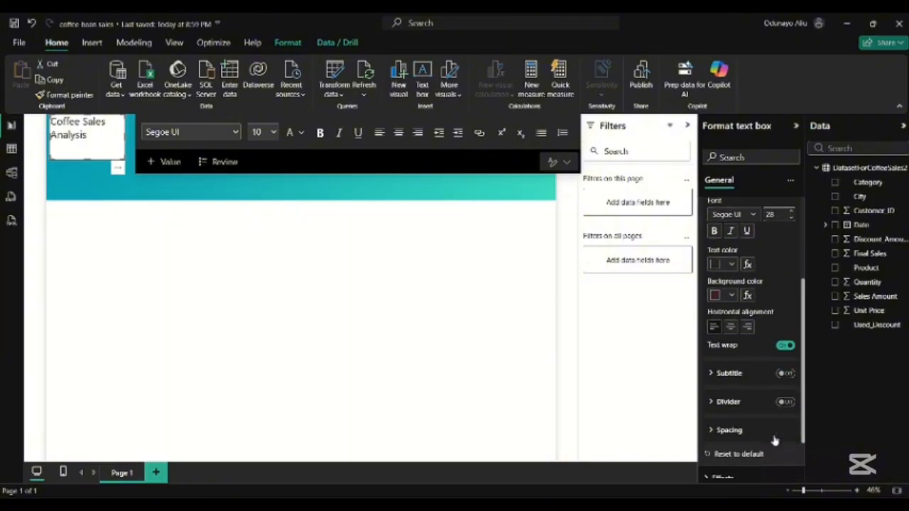
click(783, 374)
click(742, 375)
scroll(744, 380, down, 2)
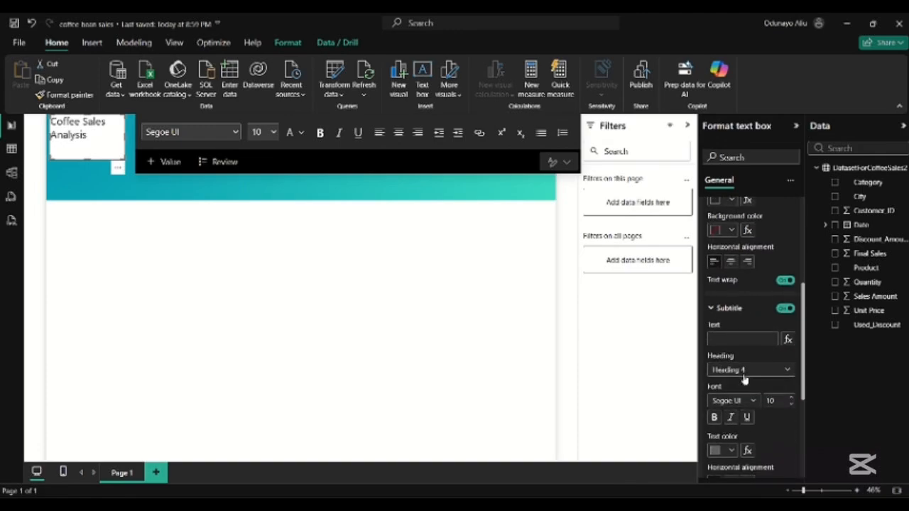
click(730, 342)
text(Sales)
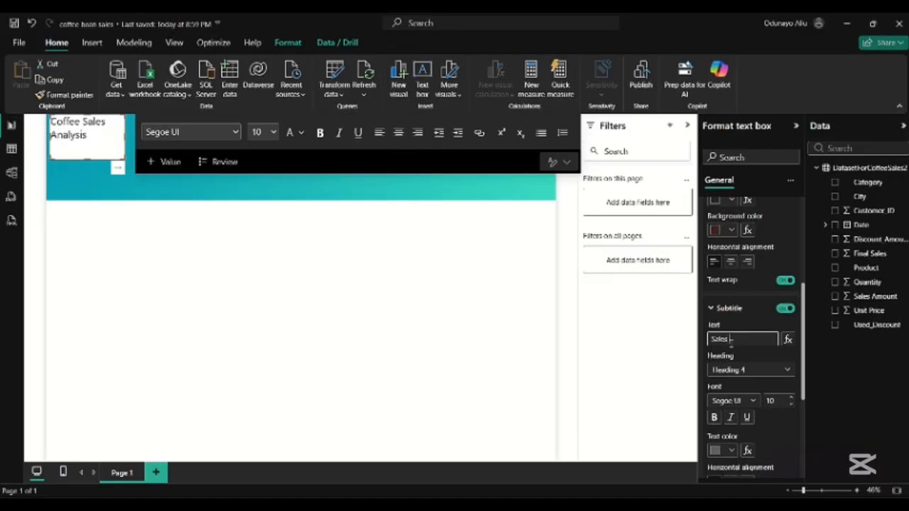
text( Overview)
Set the subtitle's font size to 18 and make it italic.
click(769, 401)
text(1)
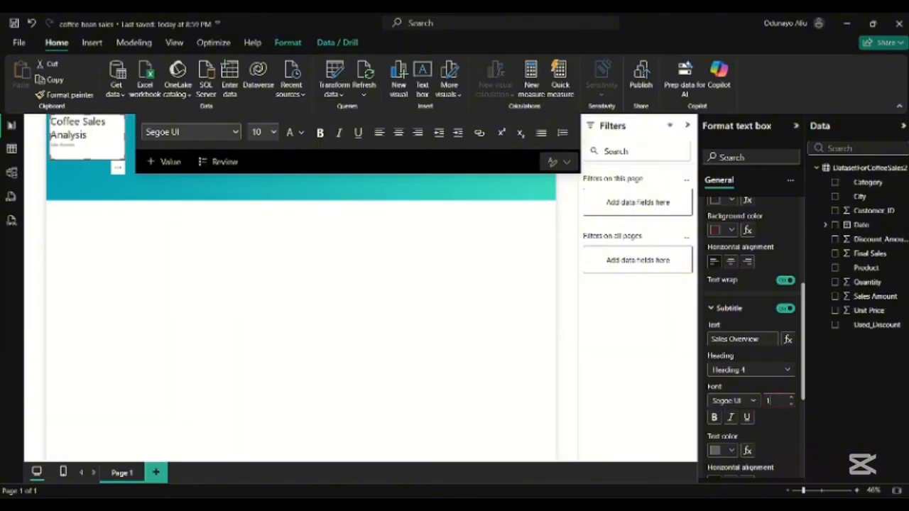
text(8)
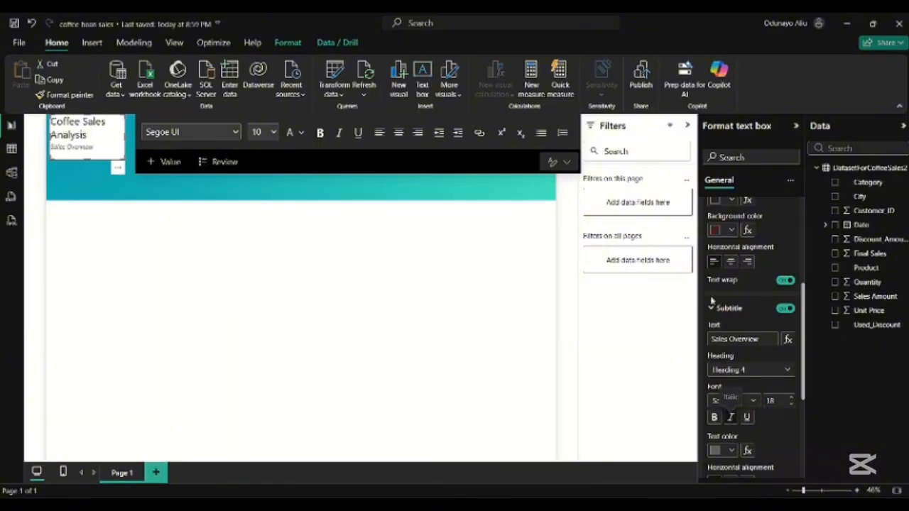
Turn off the background effect of the title text box so the header gradient shows through.
scroll(736, 390, down, 3)
click(723, 417)
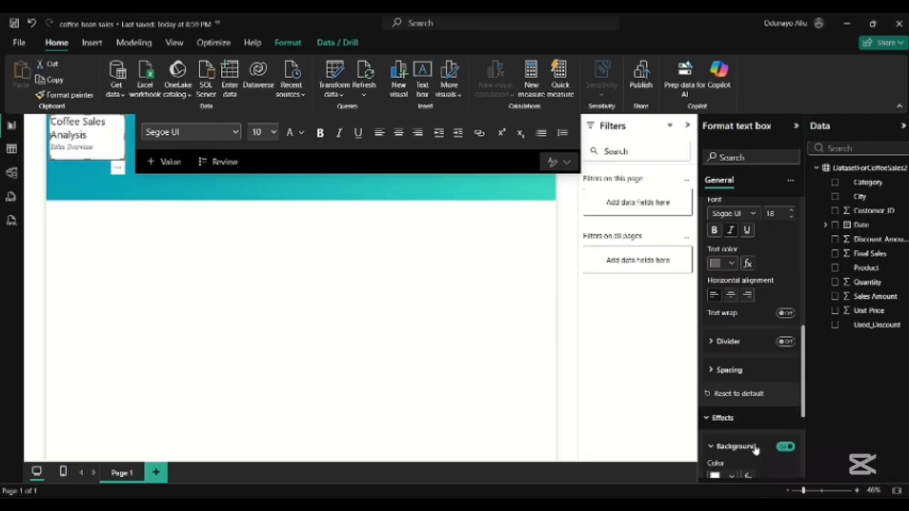
scroll(755, 448, down, 1)
click(783, 411)
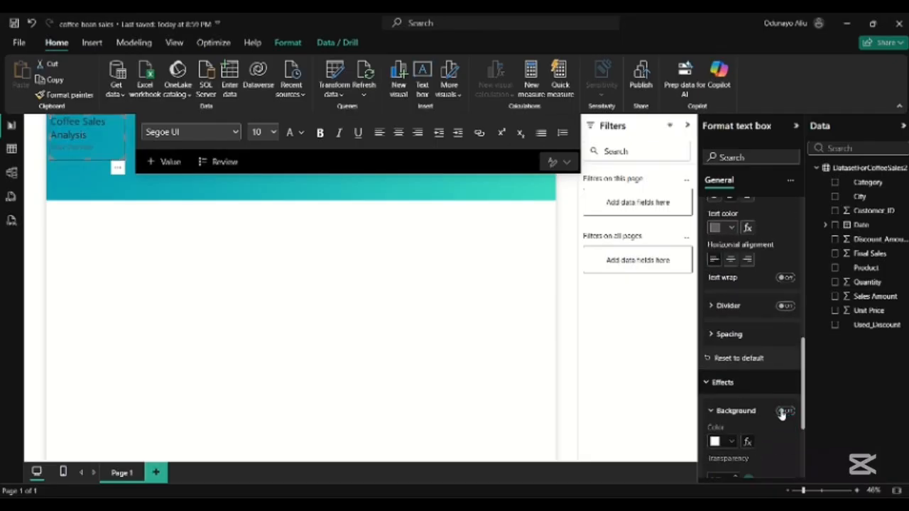
Widen the text box so the title fits on one line, and reduce its height to fit the two text lines.
scroll(730, 359, up, 5)
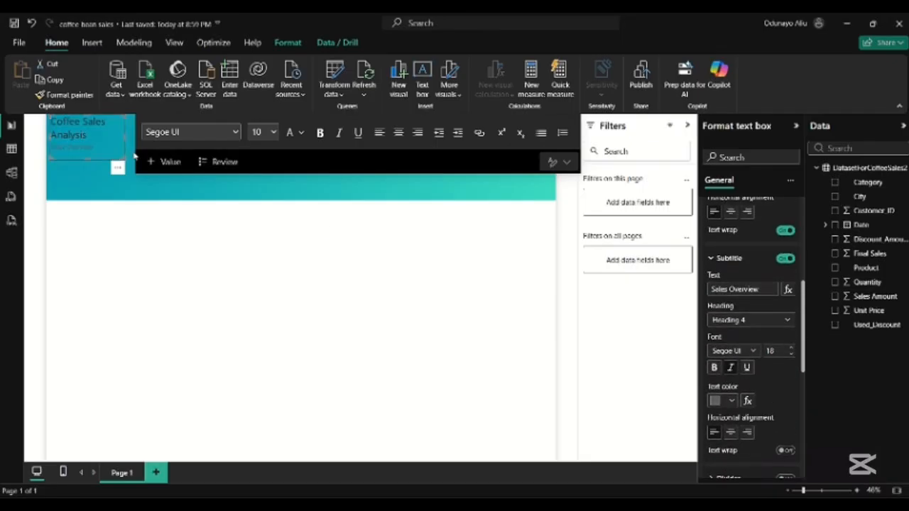
drag(132, 138, 240, 144)
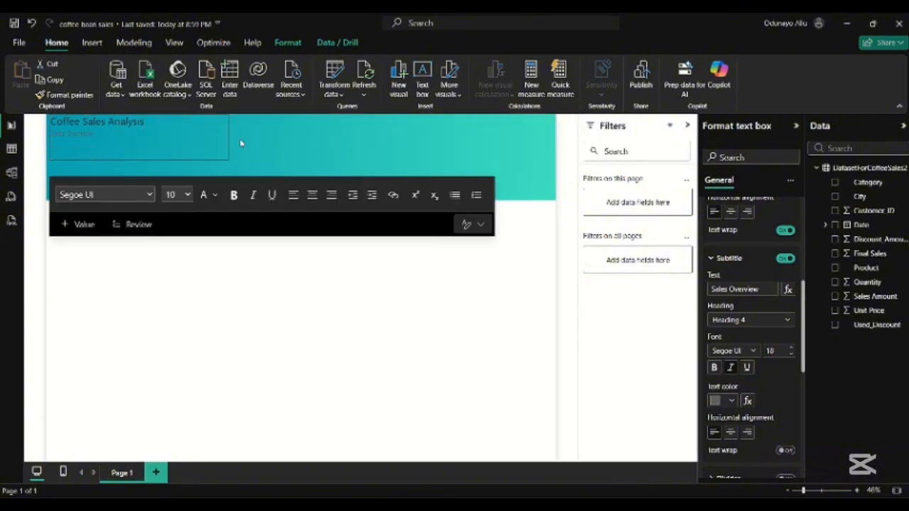
drag(147, 160, 148, 145)
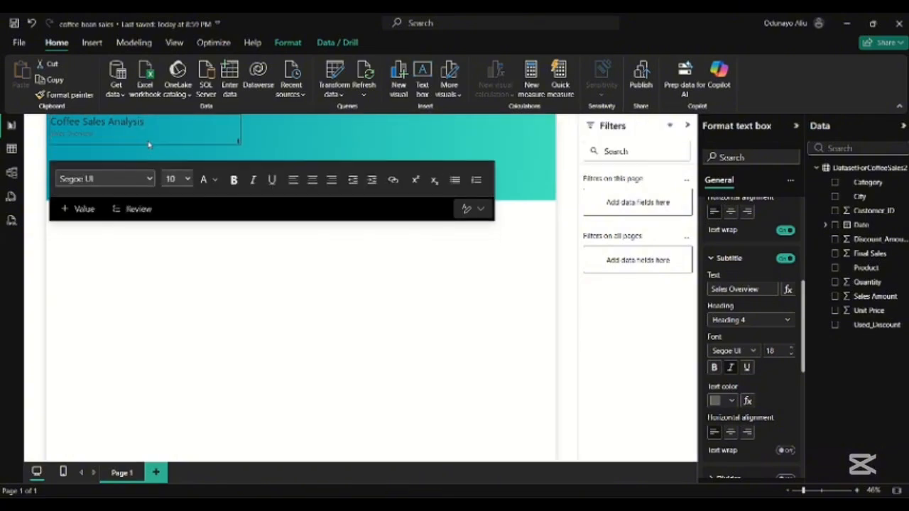
Set the text color of both the subtitle and the title to white.
click(735, 400)
click(722, 349)
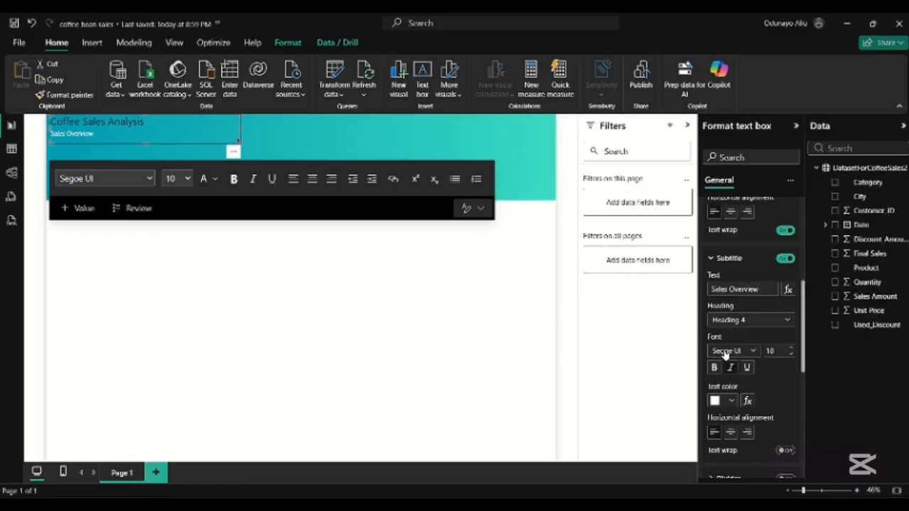
scroll(724, 352, up, 4)
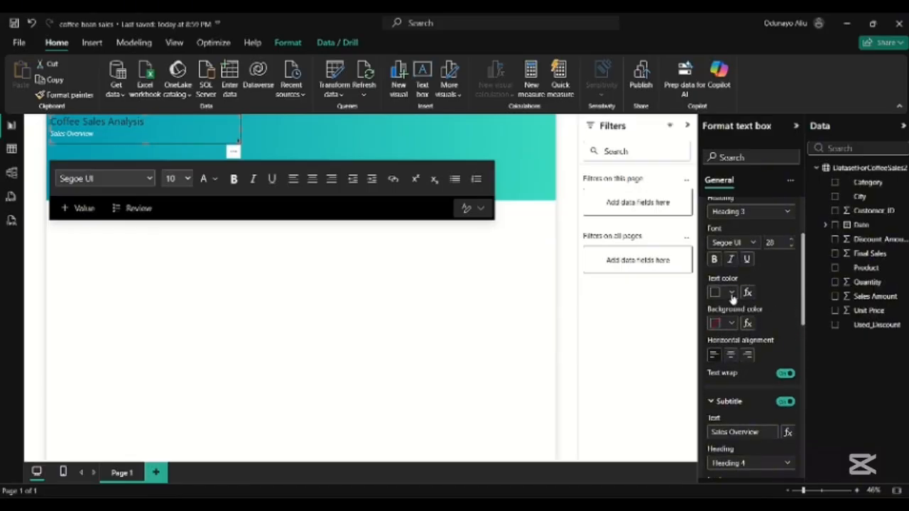
click(731, 294)
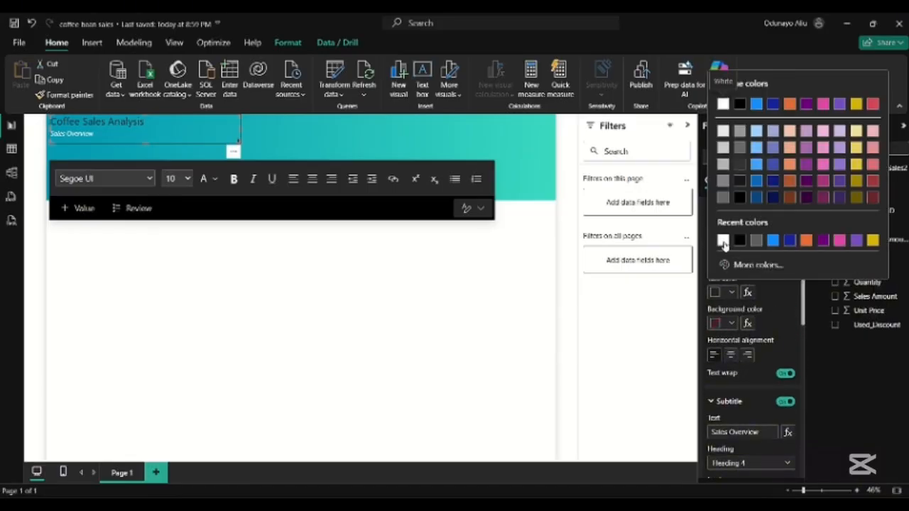
click(723, 241)
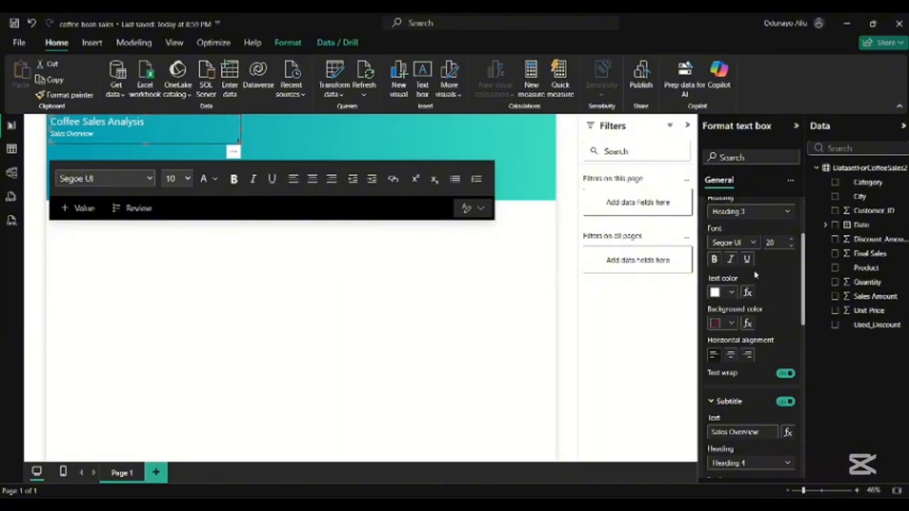
Set the title's font size to 30 and make the text box slightly taller.
double_click(779, 243)
text(30)
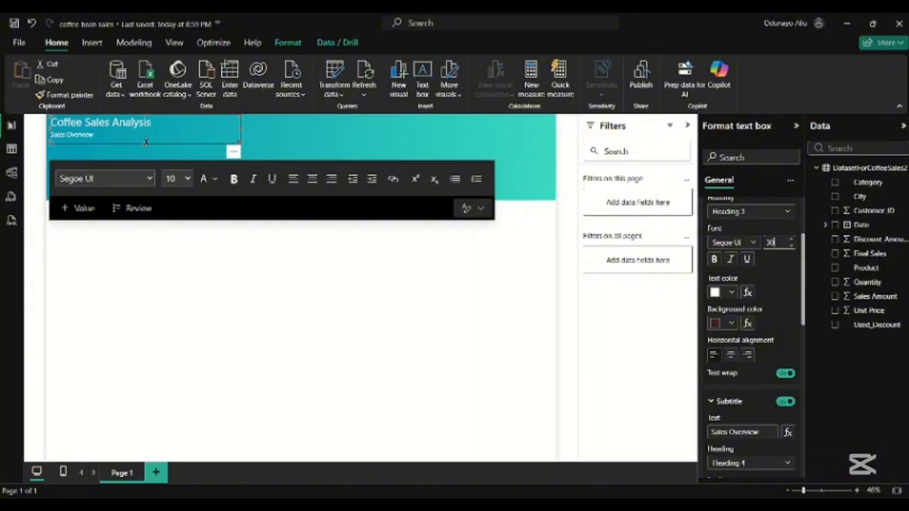
drag(147, 141, 147, 157)
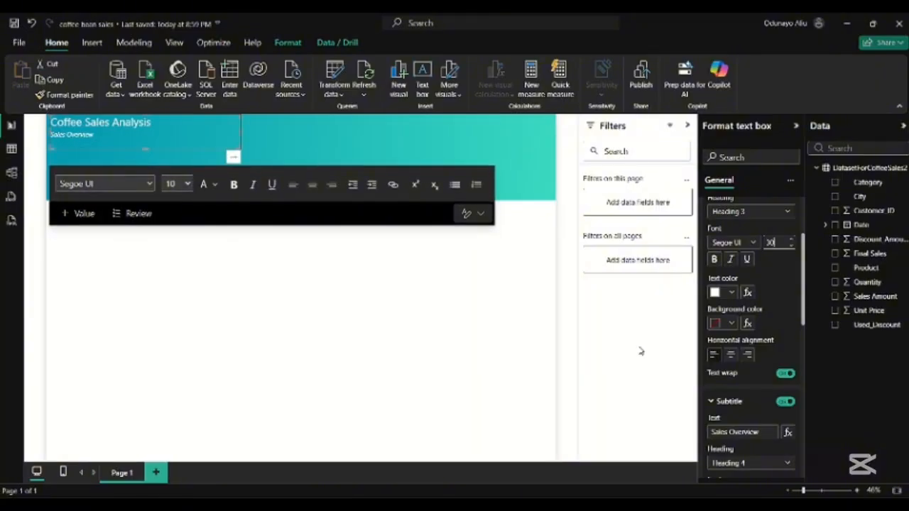
scroll(742, 423, down, 3)
scroll(741, 420, down, 3)
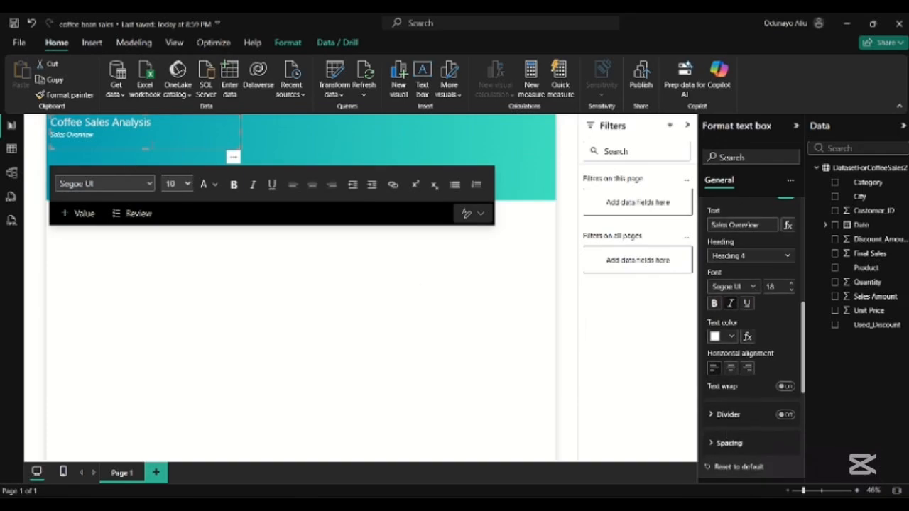
Reduce the title text box's height slightly and set the spacing between the title label and subtitle to 2 px.
drag(150, 148, 150, 144)
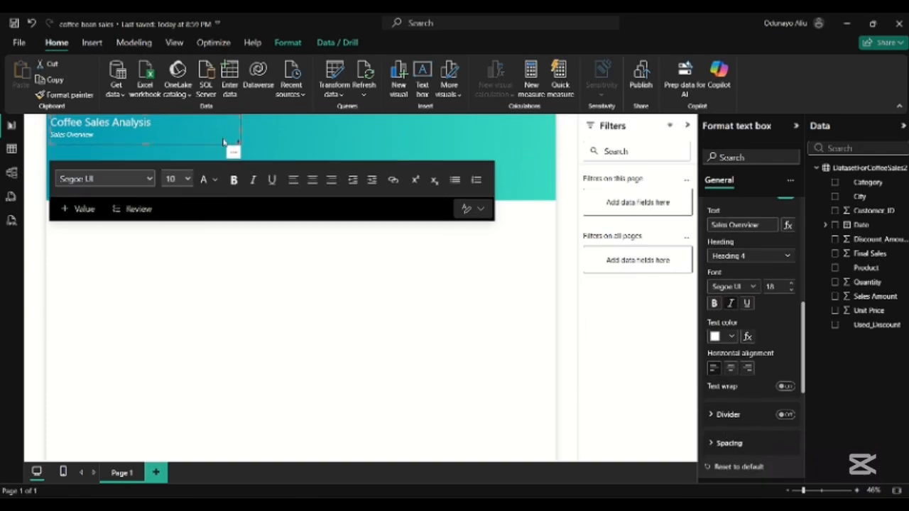
click(272, 151)
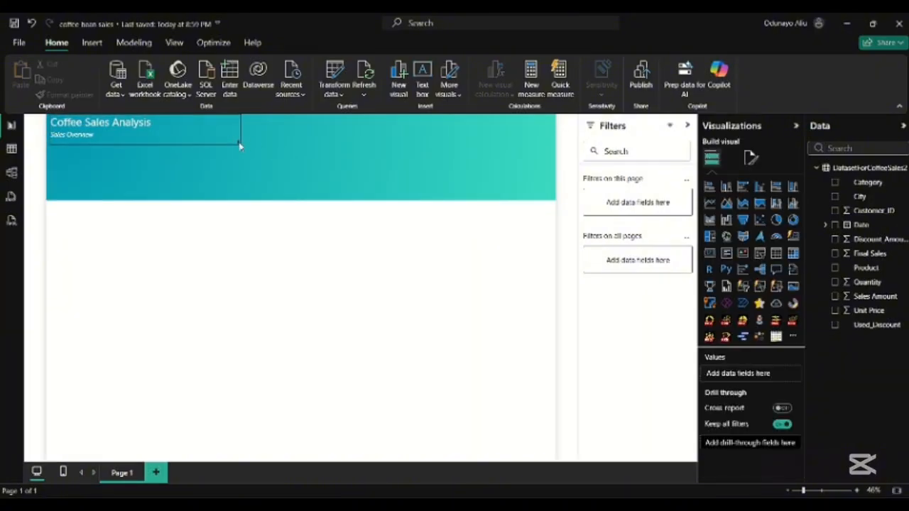
click(216, 140)
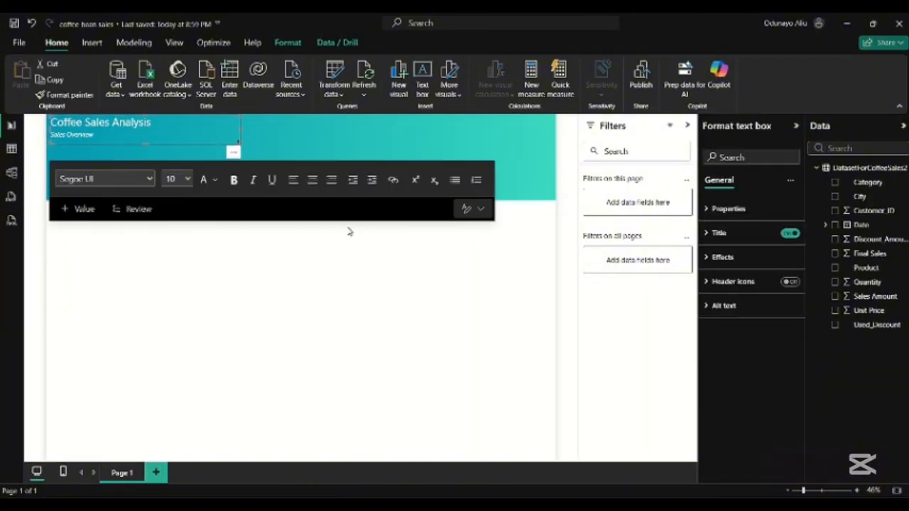
click(719, 233)
scroll(729, 385, down, 5)
click(729, 384)
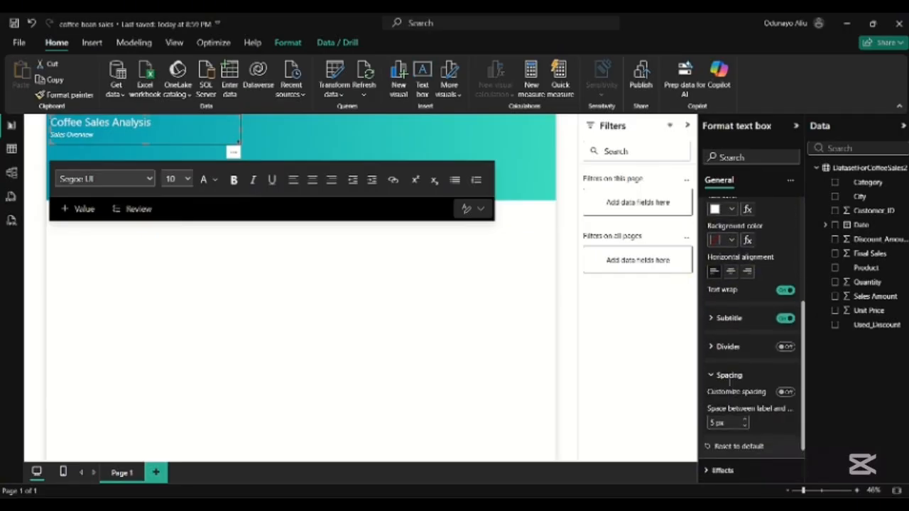
scroll(726, 376, down, 2)
click(715, 370)
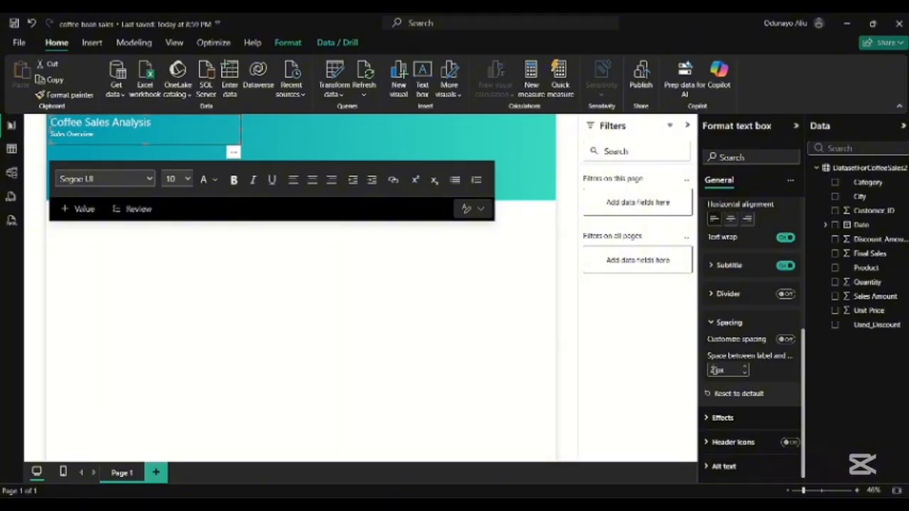
text(2)
click(304, 134)
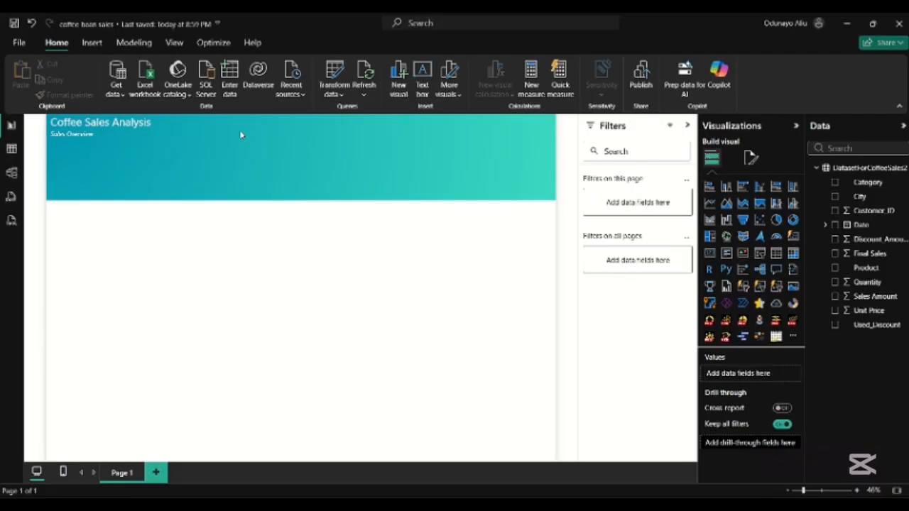
click(197, 126)
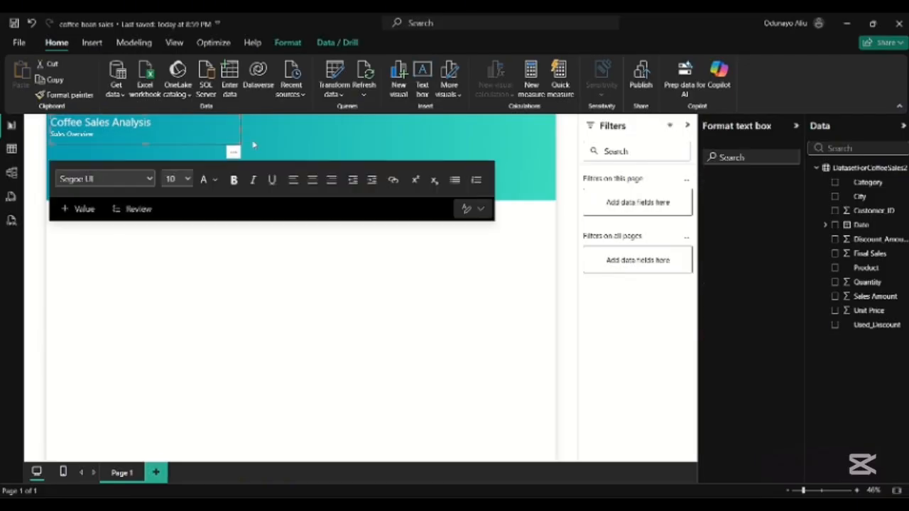
click(282, 149)
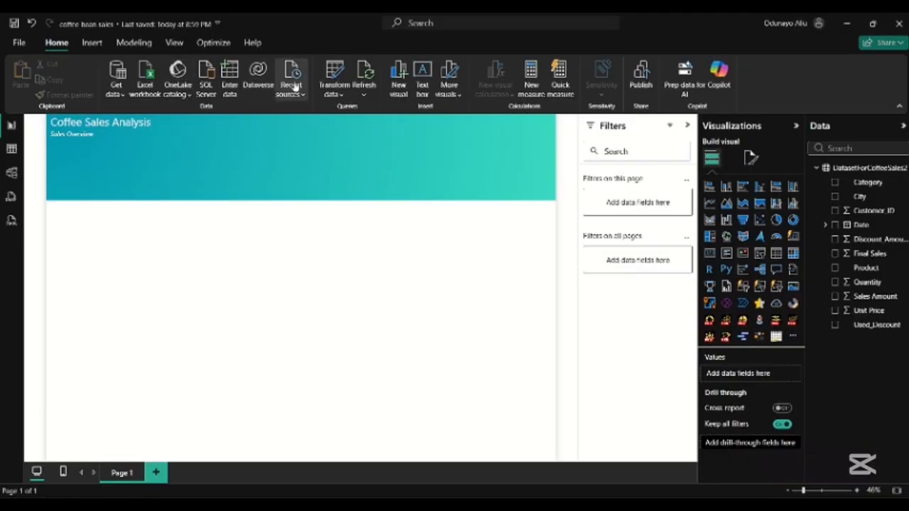
Insert a page navigator, place it in the header beside the title text box, and enlarge it slightly.
click(92, 42)
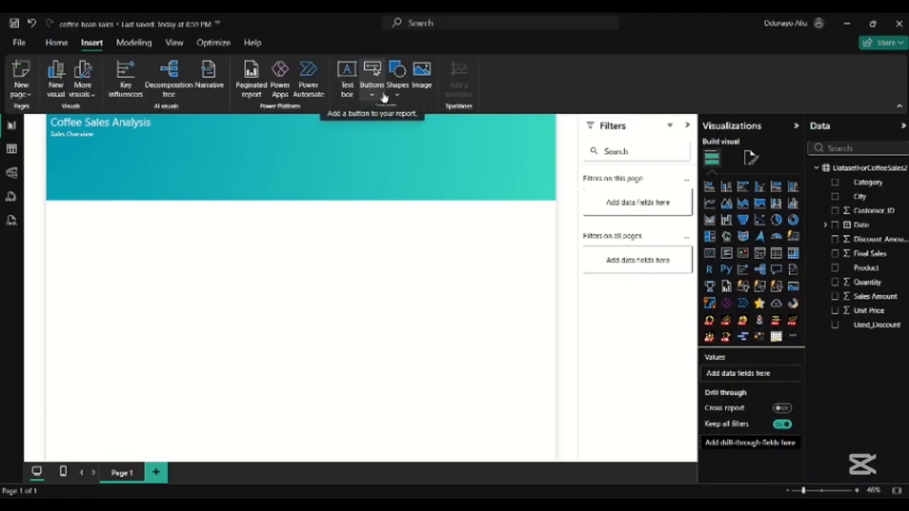
click(377, 98)
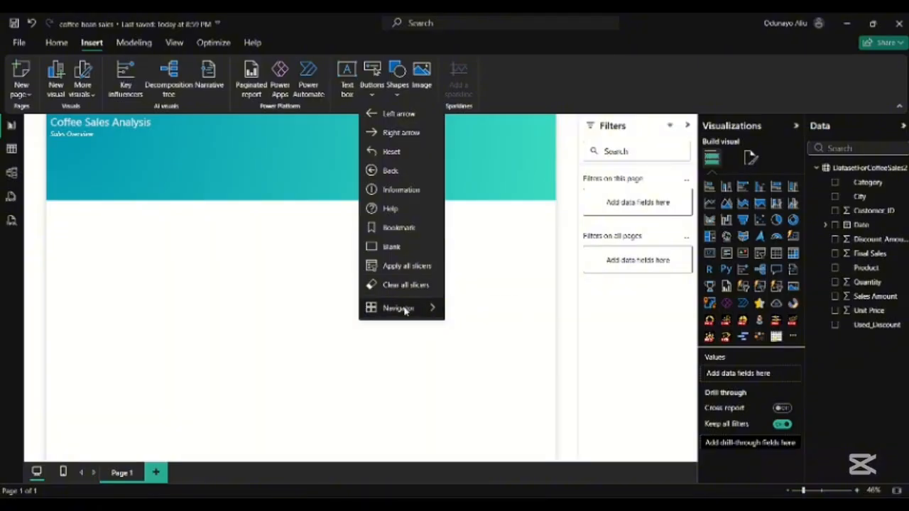
mouse_move(405, 308)
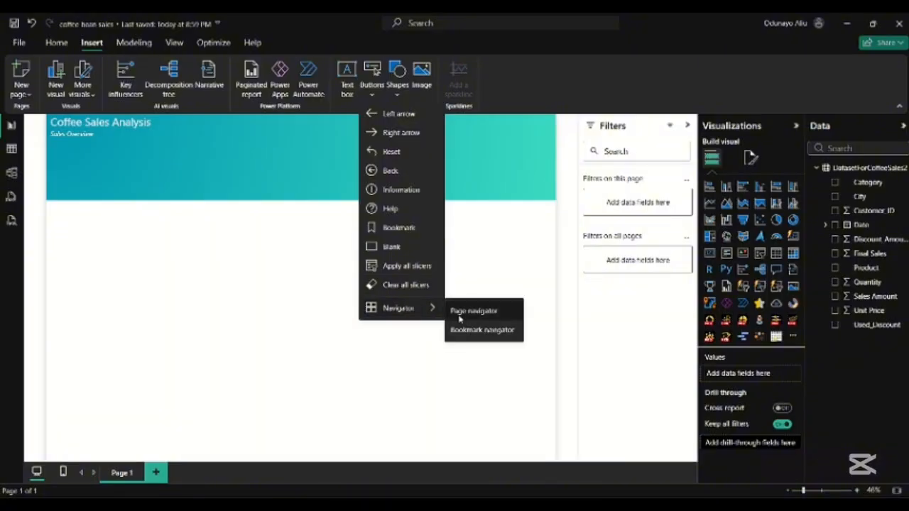
click(460, 317)
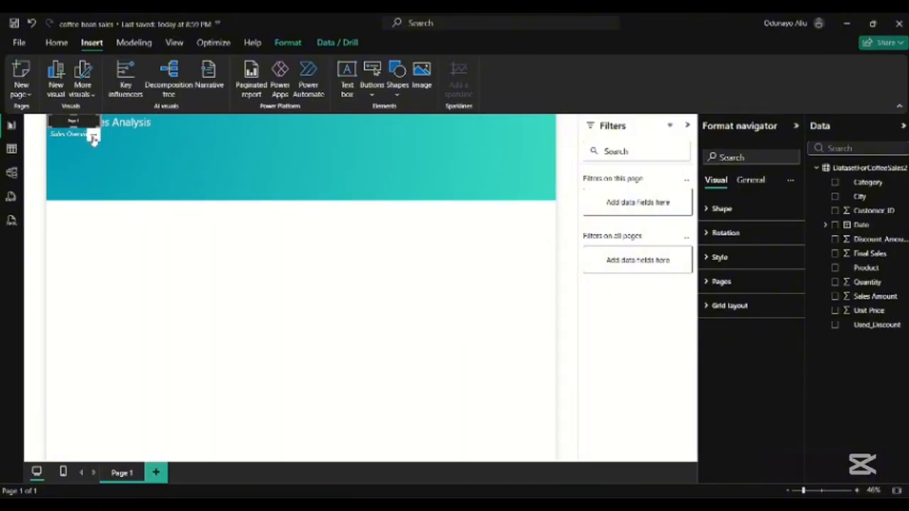
drag(93, 133, 299, 134)
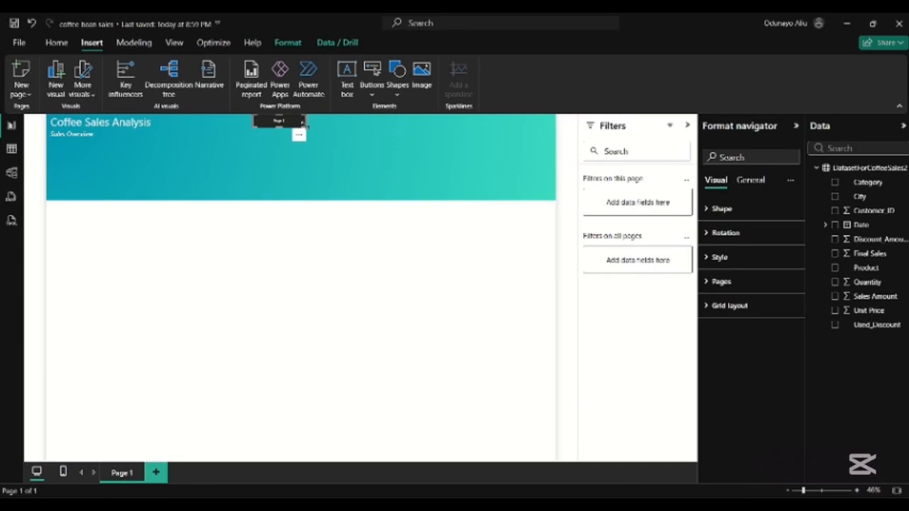
drag(303, 124, 282, 131)
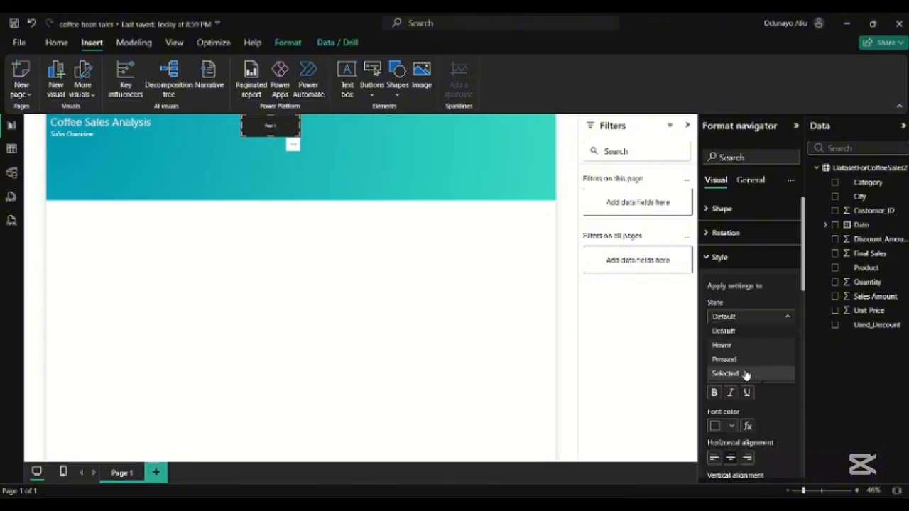
Turn off the border and fill for the page navigator's Selected state.
click(746, 374)
scroll(725, 346, down, 4)
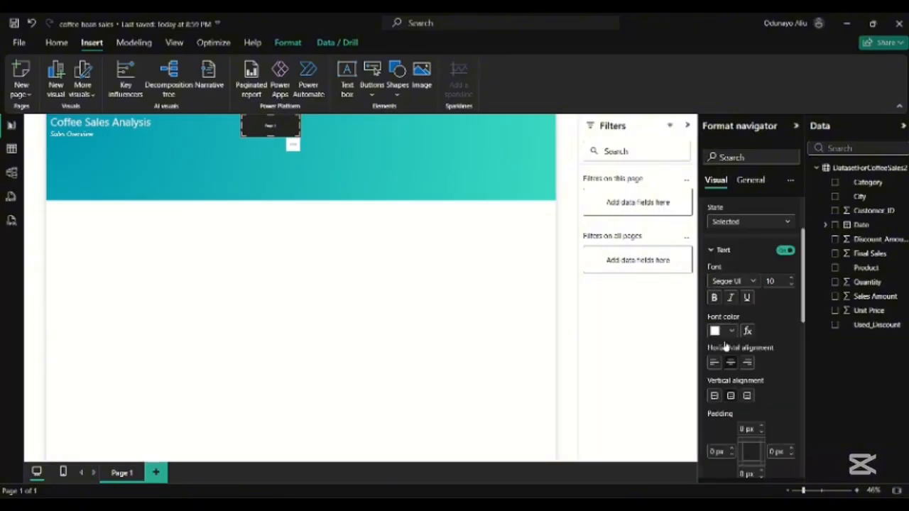
scroll(725, 346, down, 3)
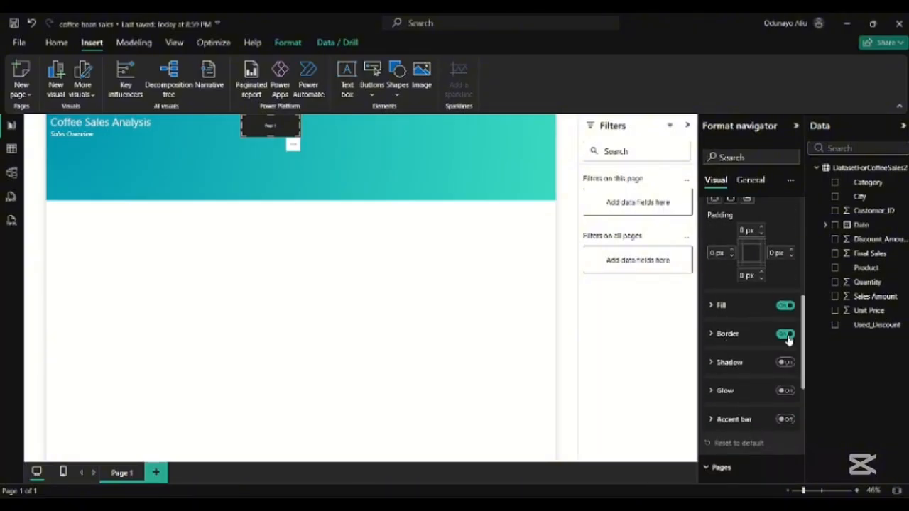
click(785, 335)
click(785, 306)
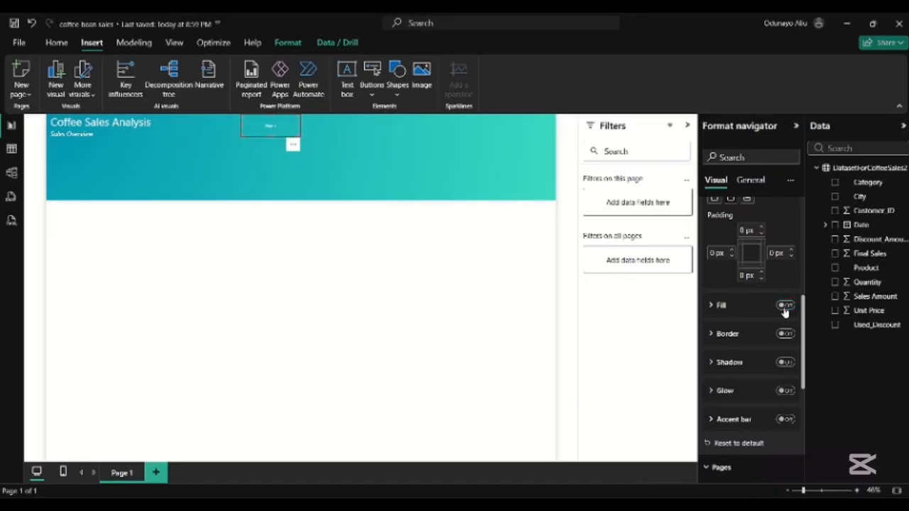
Enable the accent bar for the navigator's Selected state, positioned at the Bottom in white with a 3 px width.
click(784, 420)
click(728, 426)
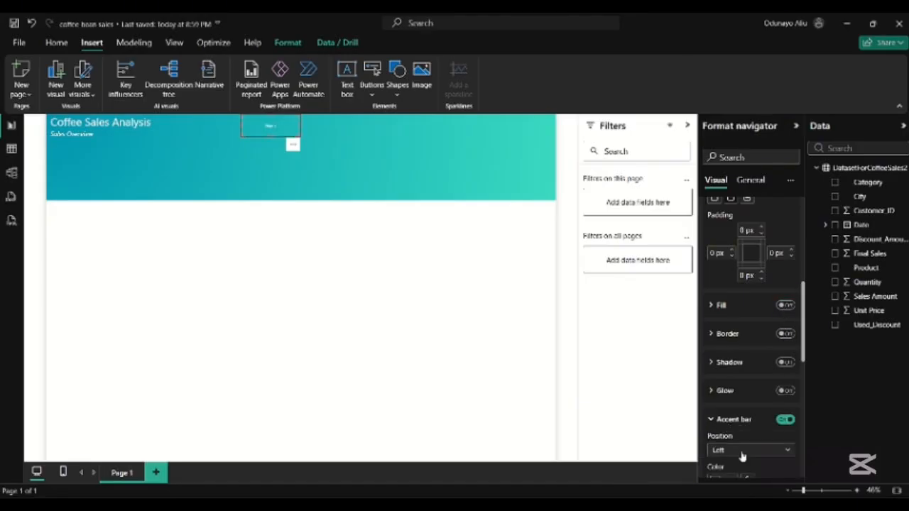
click(743, 455)
click(724, 422)
scroll(741, 437, down, 3)
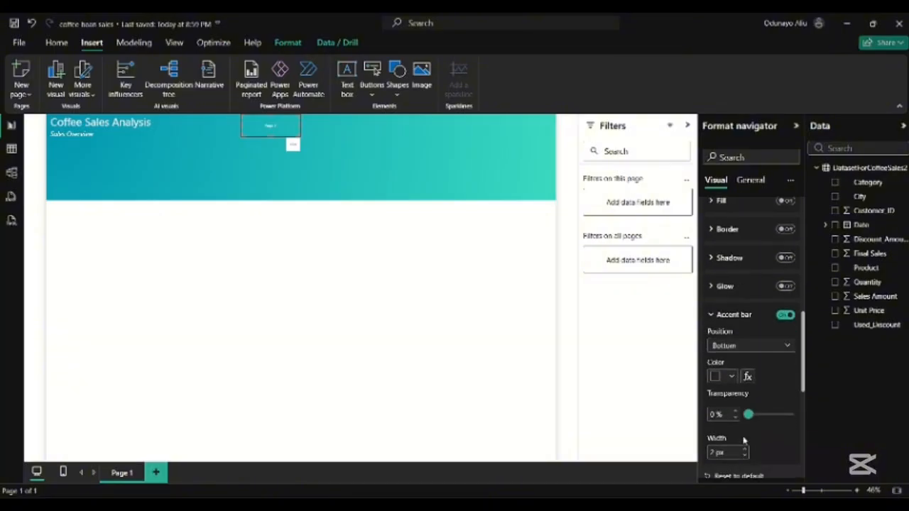
click(732, 378)
click(722, 324)
scroll(728, 392, down, 2)
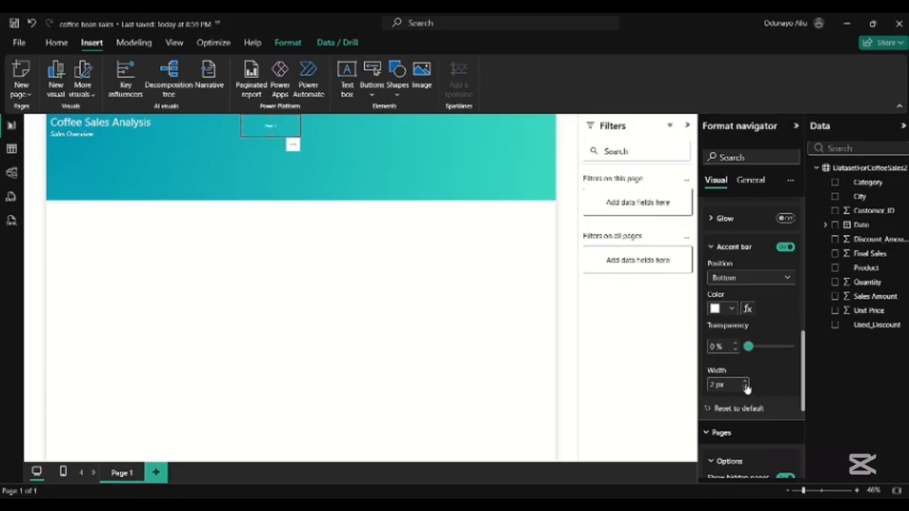
click(744, 383)
Set the font color of the page navigator's Default state to white.
scroll(764, 308, up, 9)
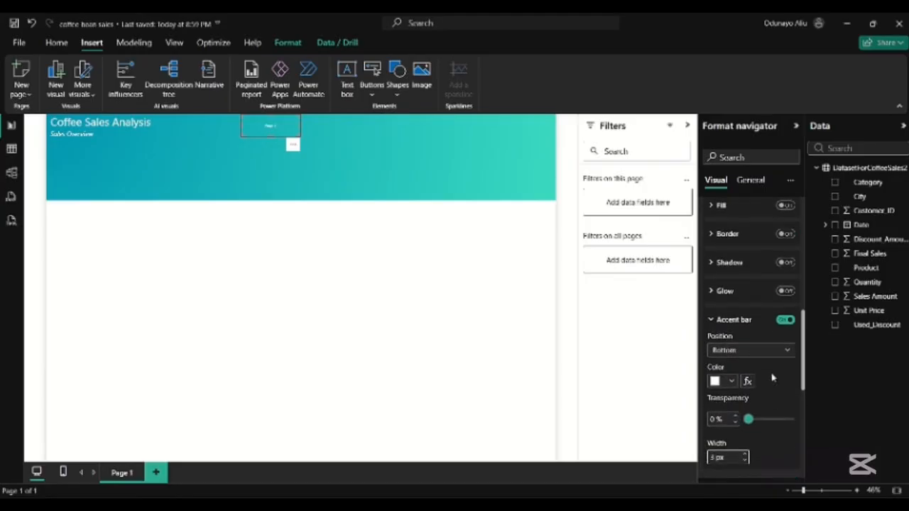
scroll(764, 308, up, 4)
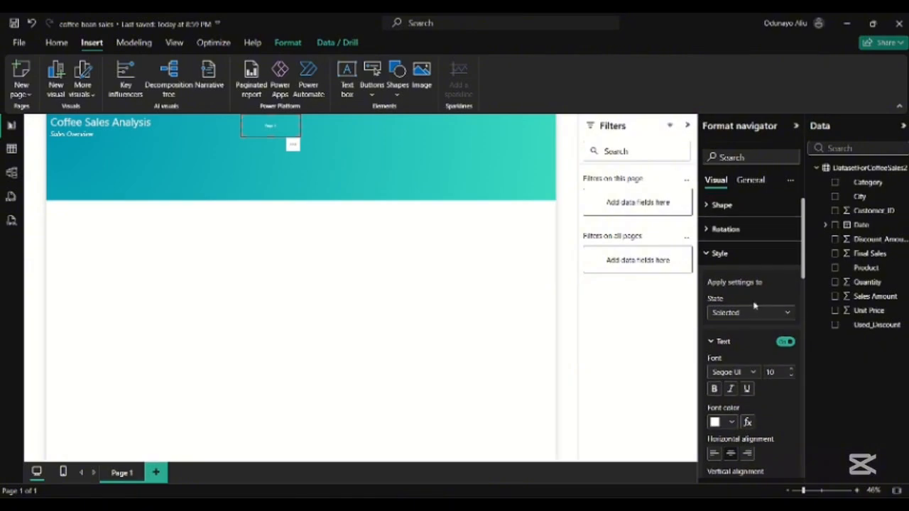
click(758, 312)
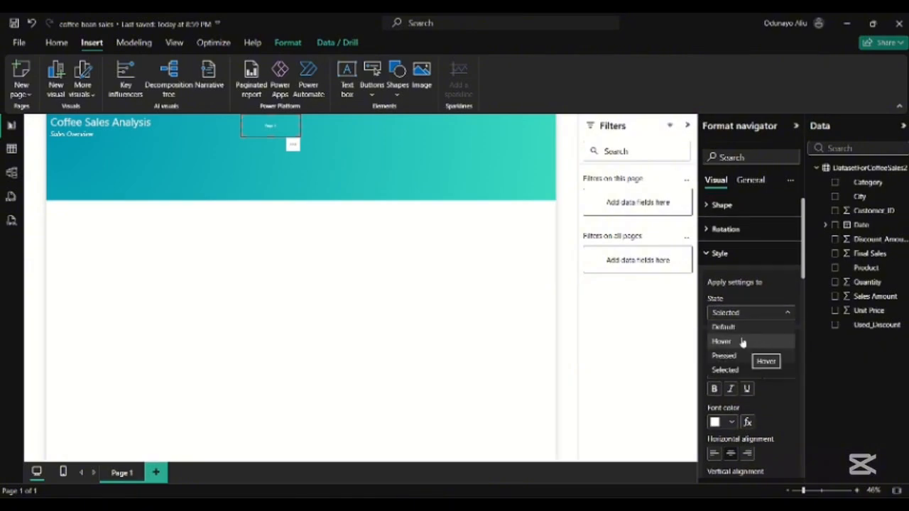
click(731, 331)
scroll(740, 418, down, 2)
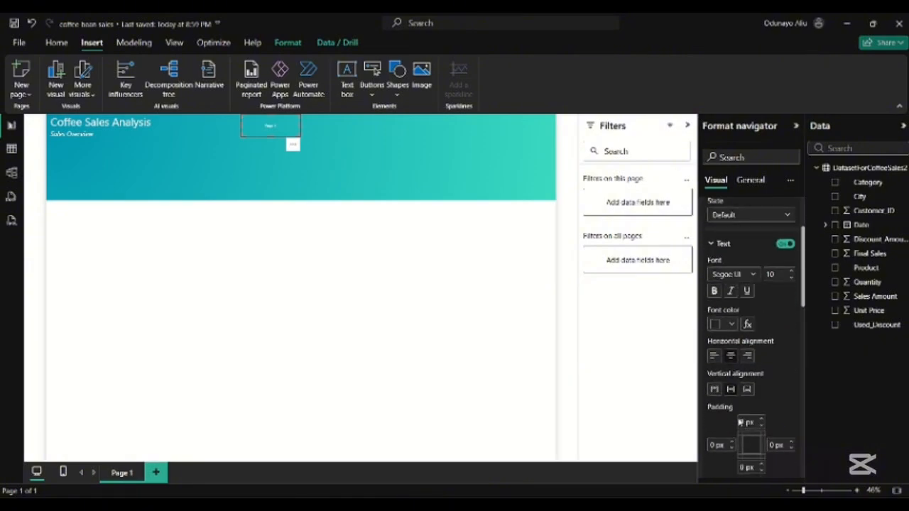
click(730, 324)
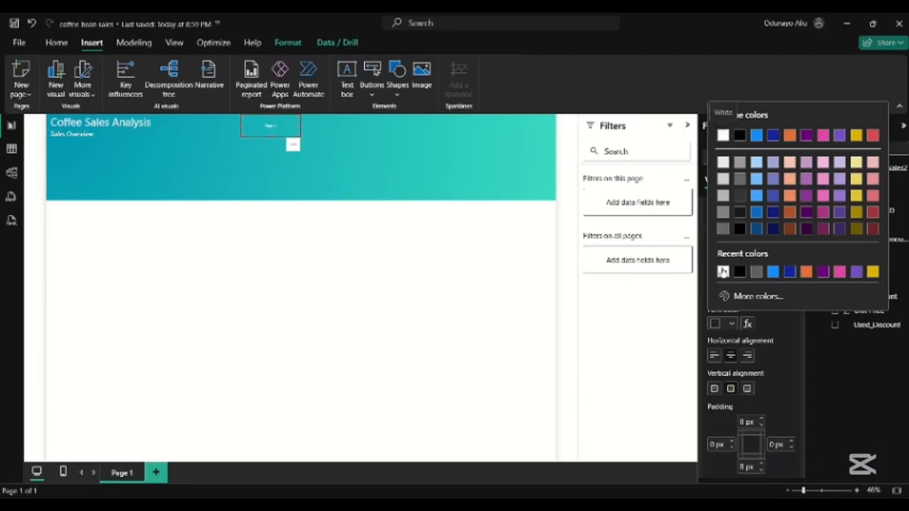
click(722, 271)
scroll(725, 350, down, 2)
scroll(740, 357, down, 2)
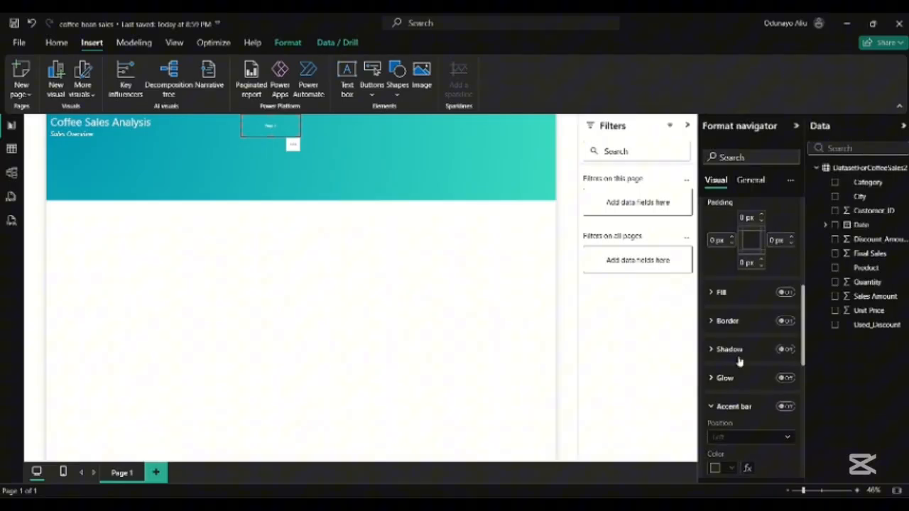
Enable the accent bar for the navigator's Default state, color it white, and check the navigator on the page.
click(764, 403)
scroll(766, 404, down, 1)
click(785, 356)
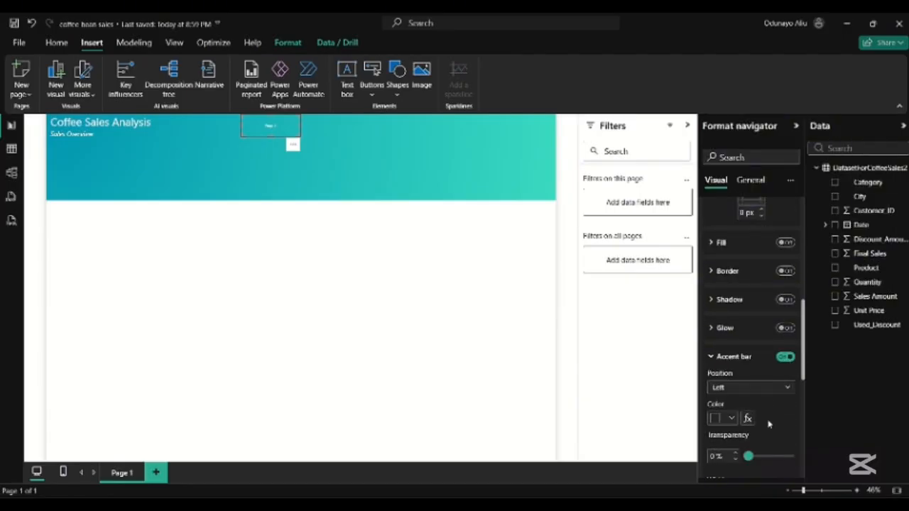
scroll(785, 357, down, 1)
click(731, 357)
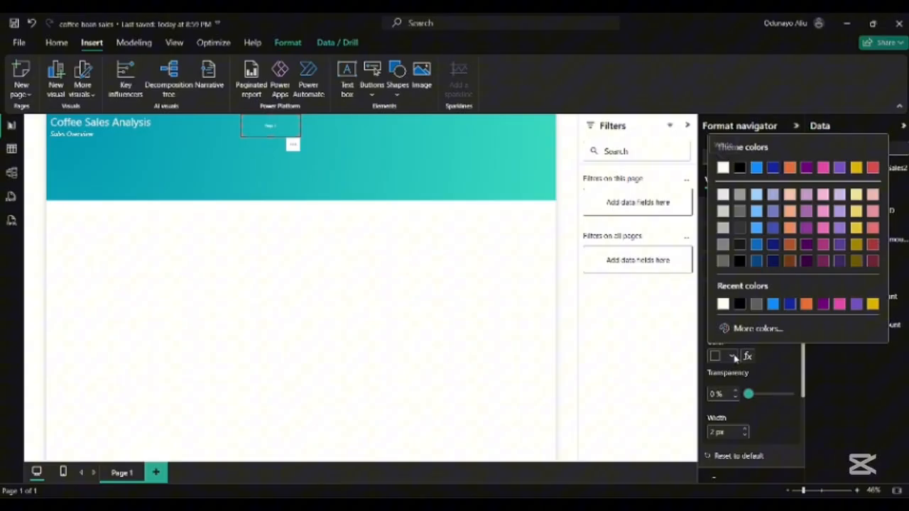
click(722, 304)
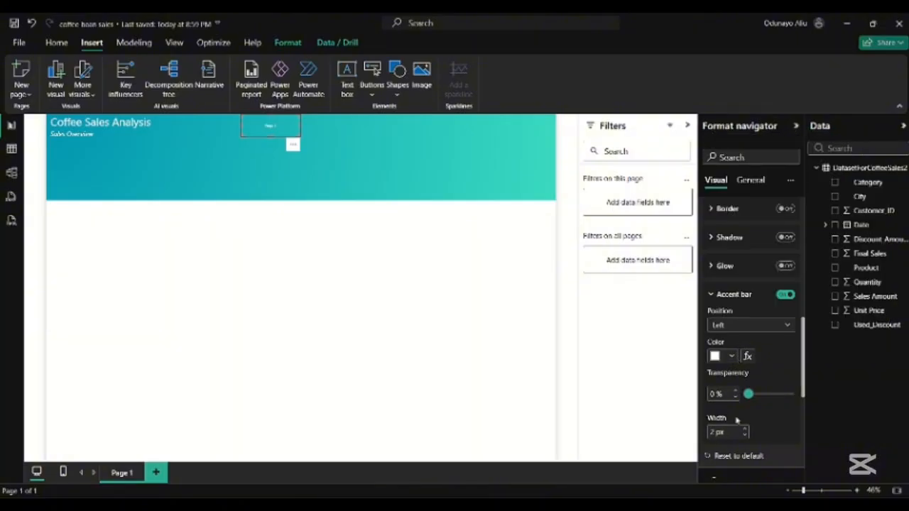
click(318, 127)
click(276, 133)
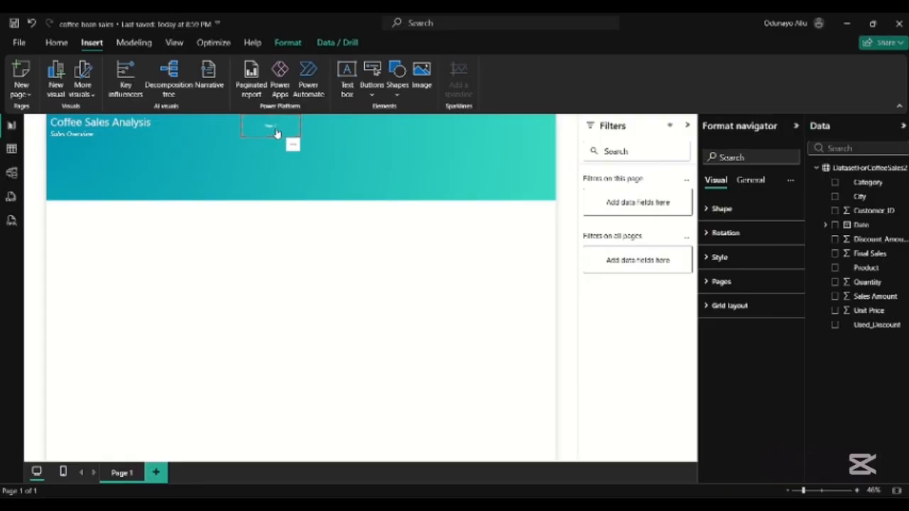
click(362, 139)
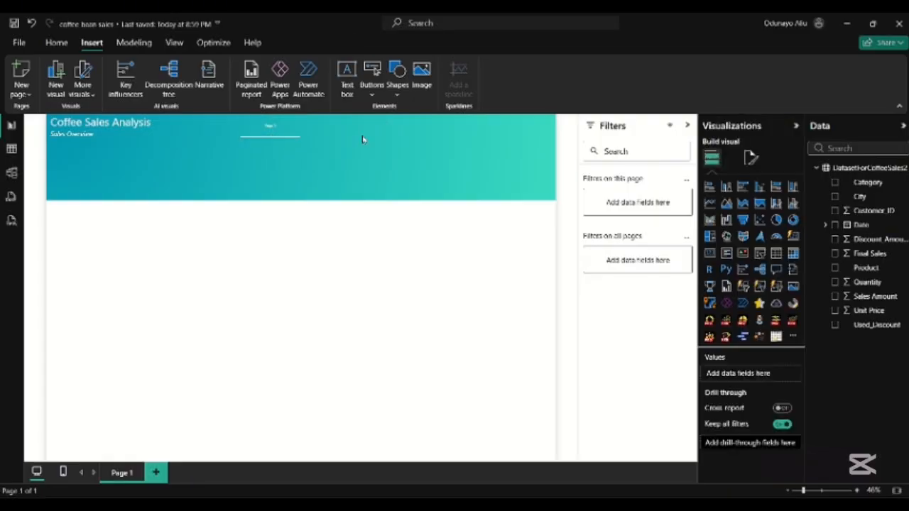
Add a keyword text slicer for the City field below the title and increase its height.
click(759, 286)
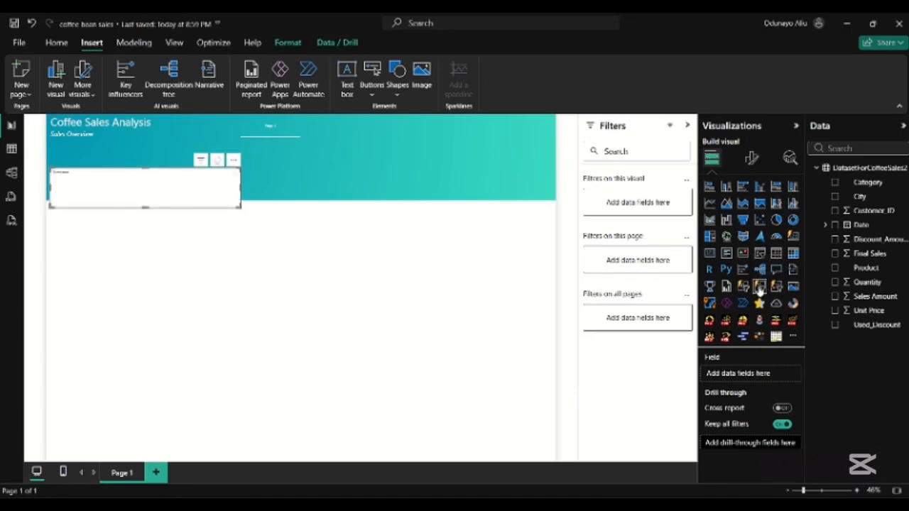
click(835, 196)
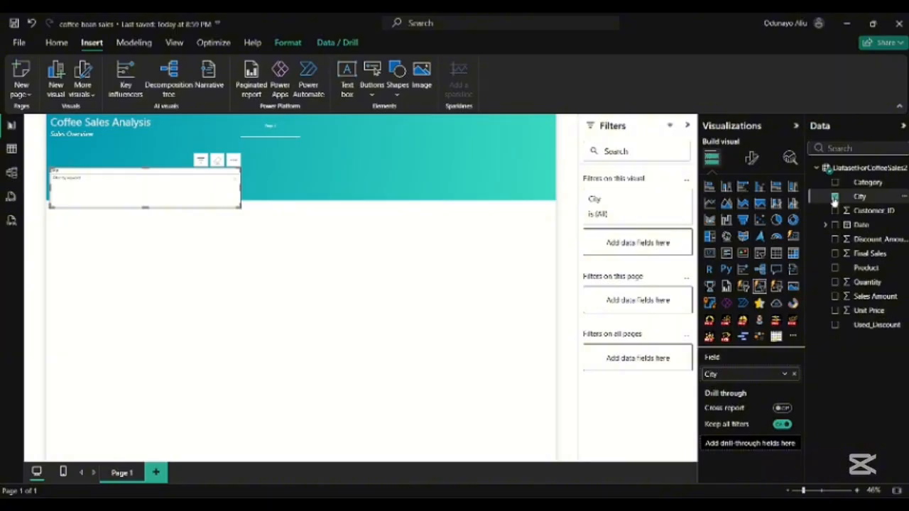
drag(144, 207, 149, 251)
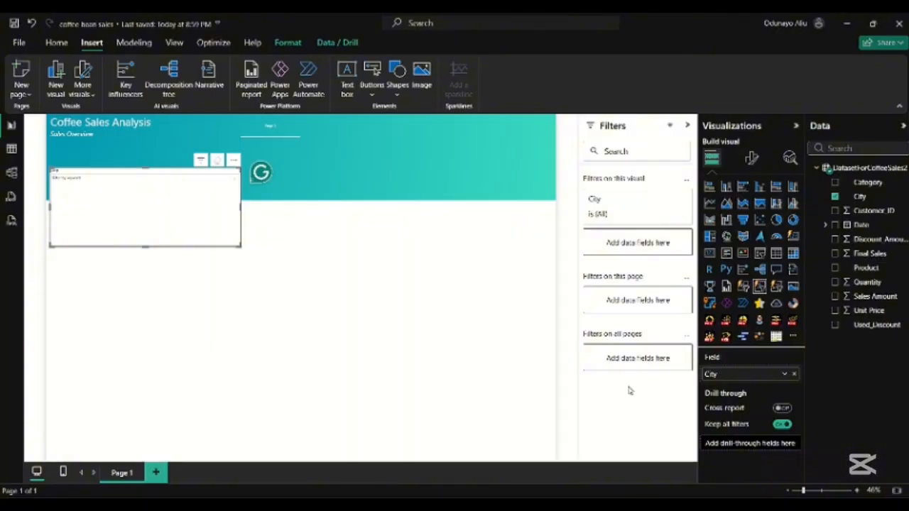
double_click(714, 376)
click(479, 410)
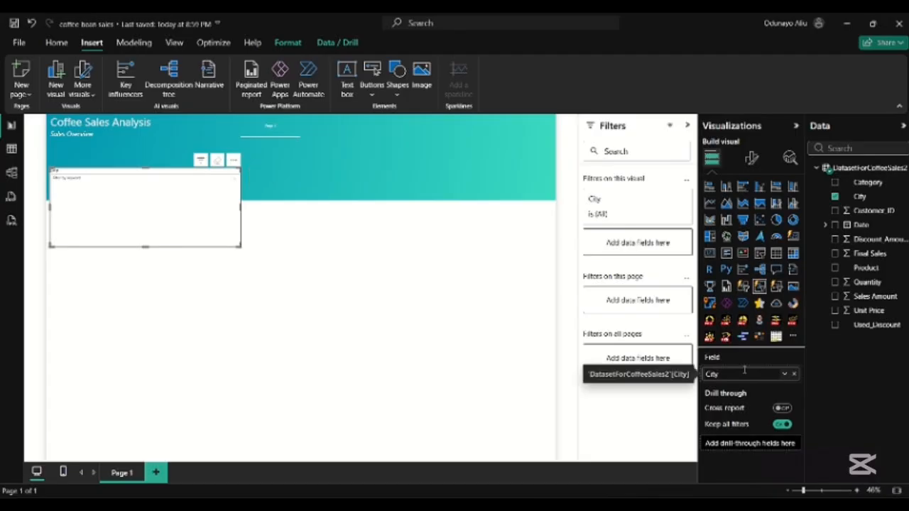
Rename the City field in the slicer to "Select City".
double_click(744, 372)
text(Select)
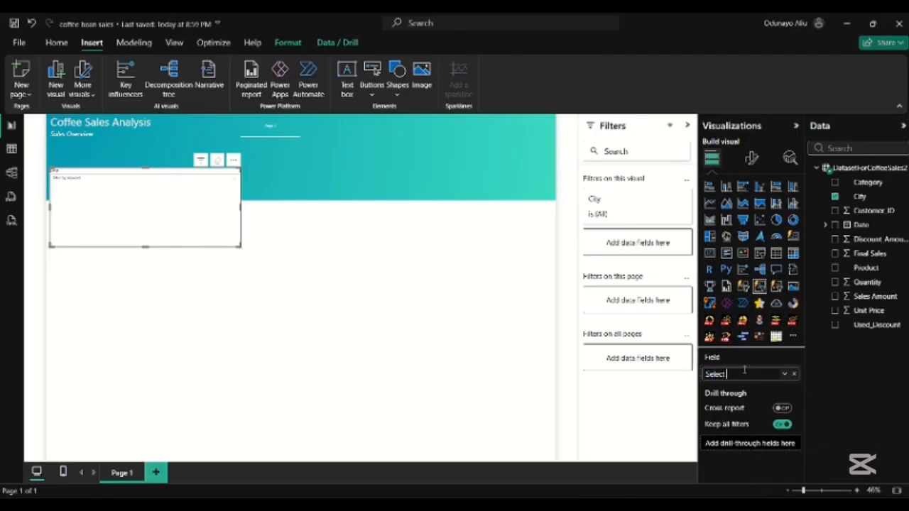
text( City)
key(Return)
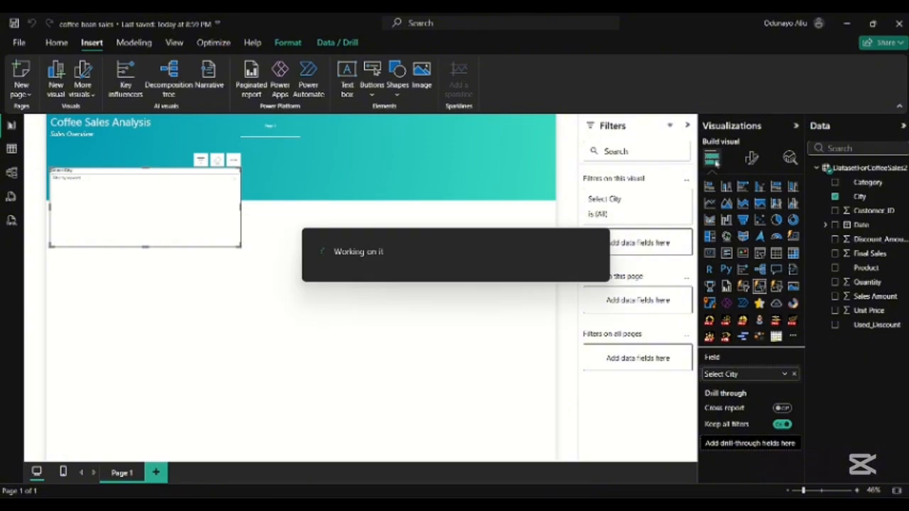
click(753, 160)
click(749, 240)
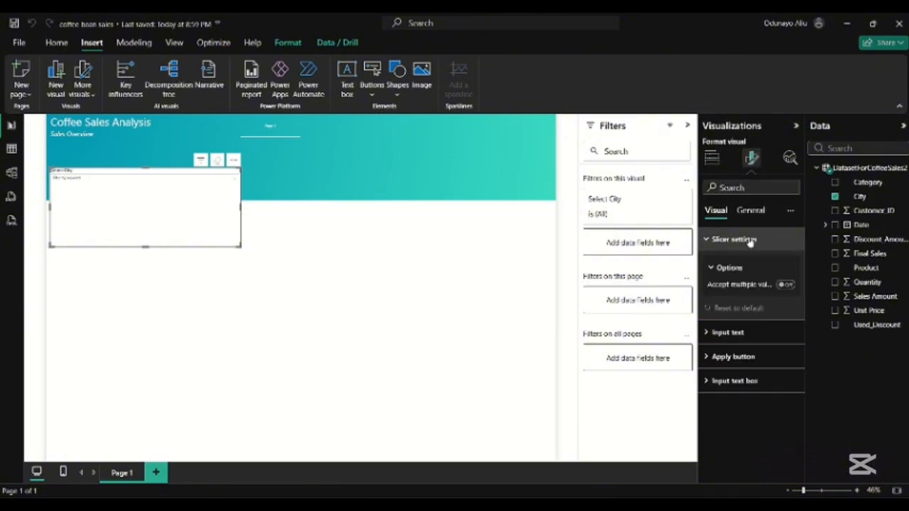
click(749, 240)
click(742, 261)
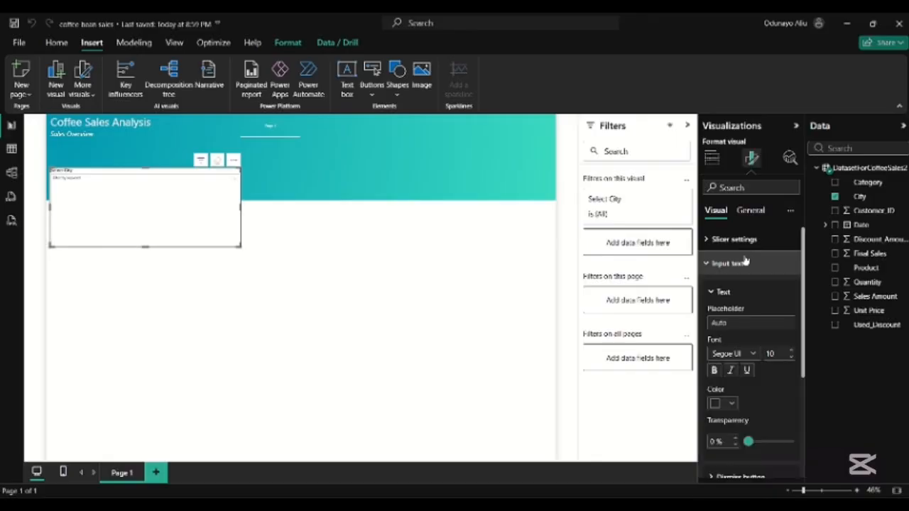
click(717, 264)
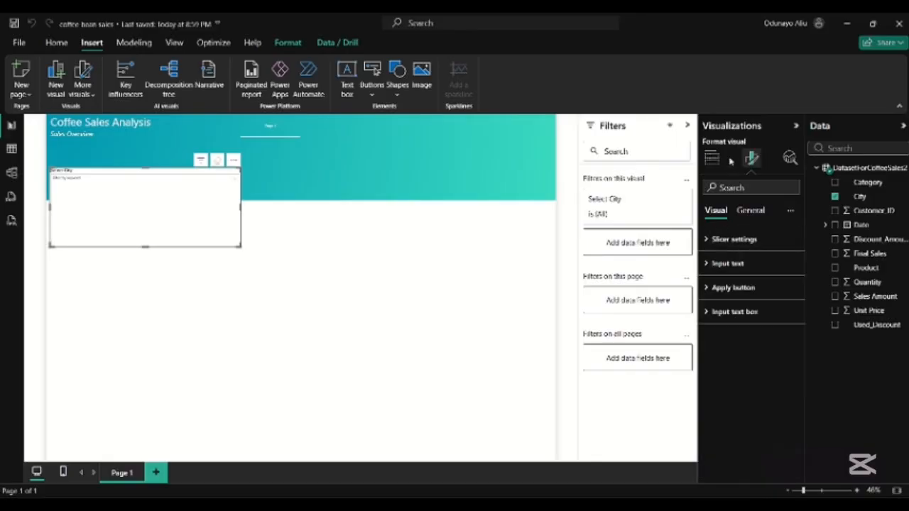
Try the city slicer as a button slicer and widen it across most of the page.
click(716, 158)
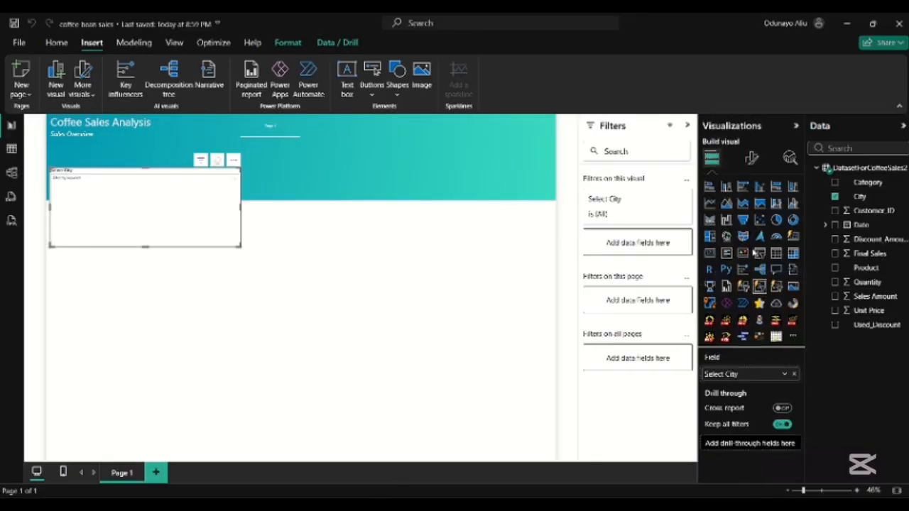
click(741, 287)
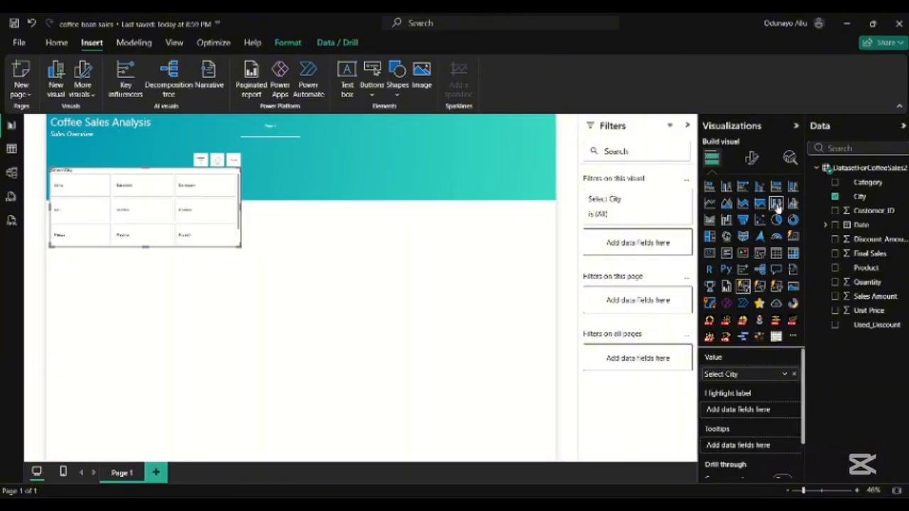
click(751, 159)
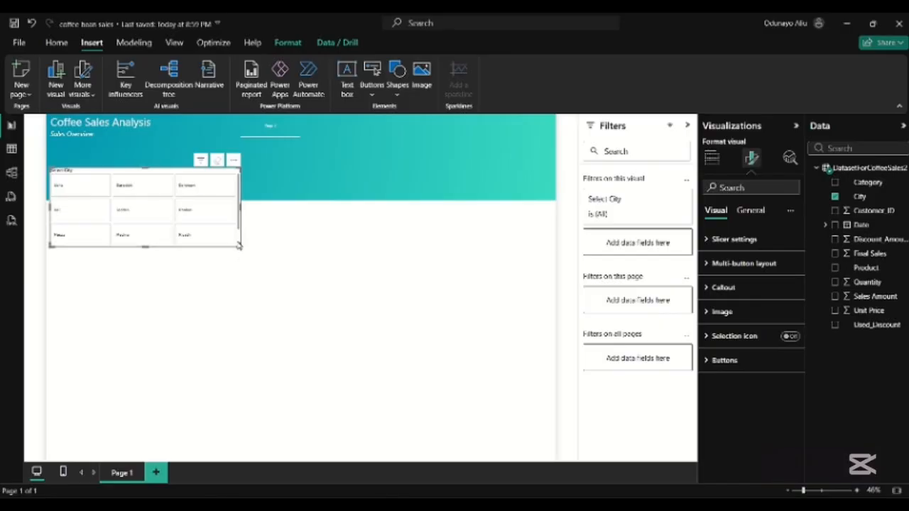
drag(239, 245, 516, 246)
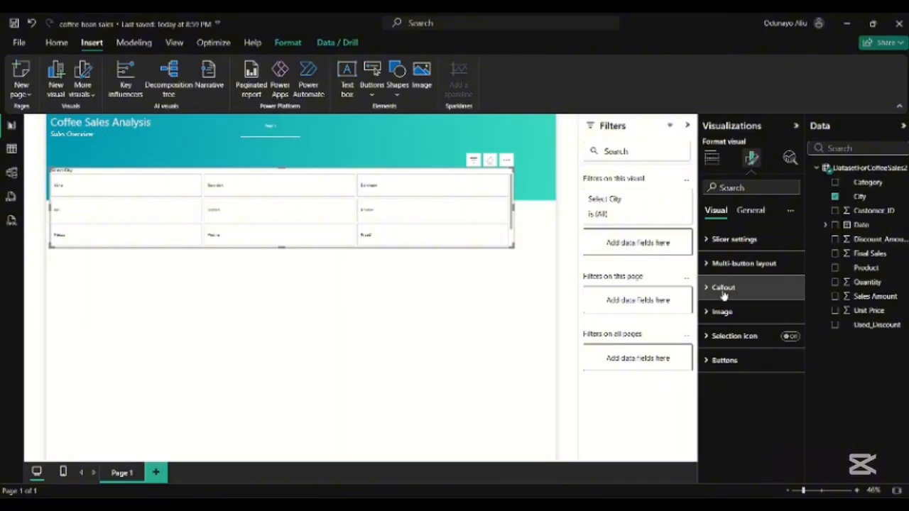
Try the city slicer as a list slicer and examine its selection and multi-button layout settings.
click(711, 157)
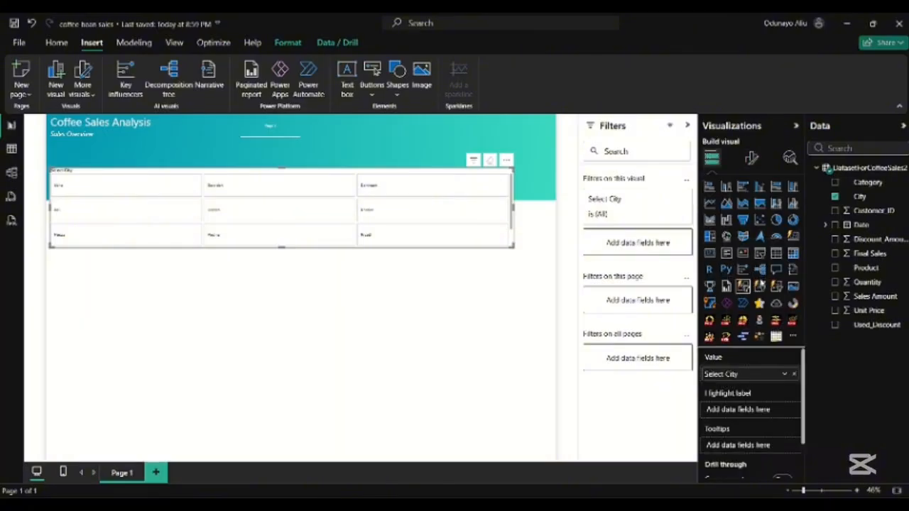
click(778, 287)
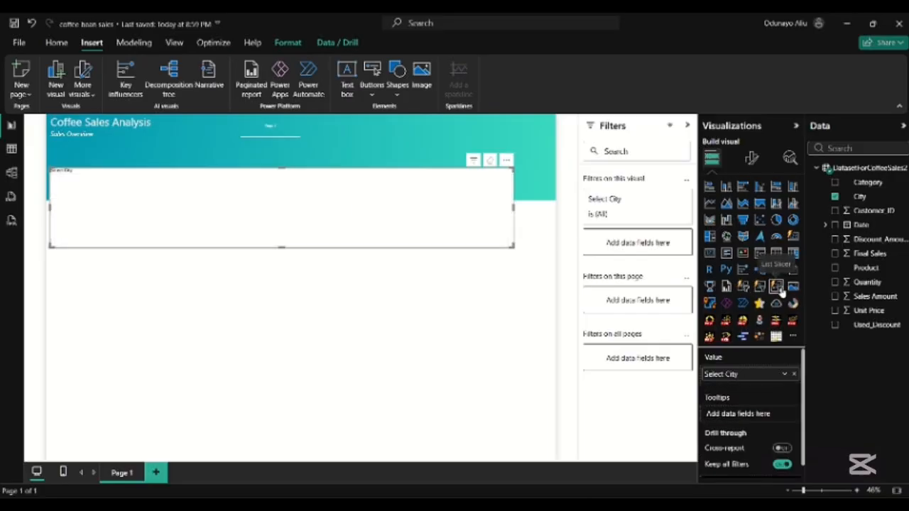
click(751, 157)
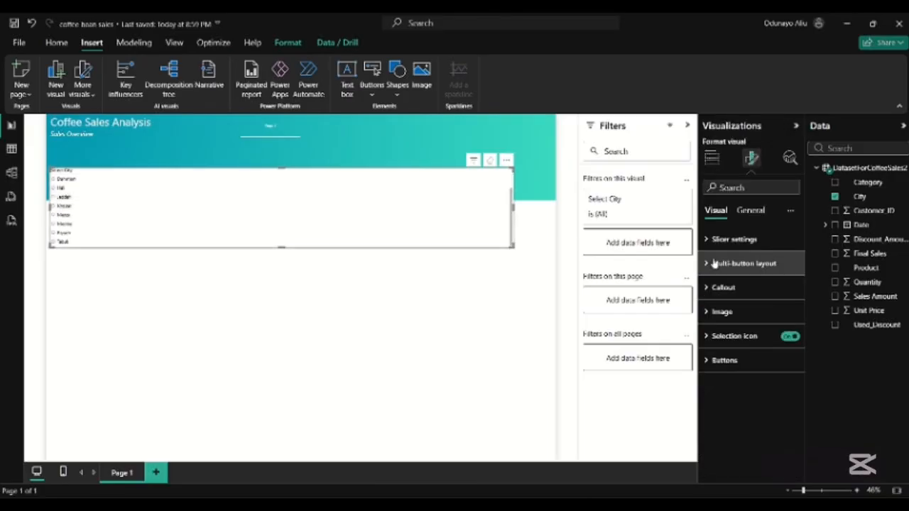
click(751, 239)
scroll(749, 323, down, 1)
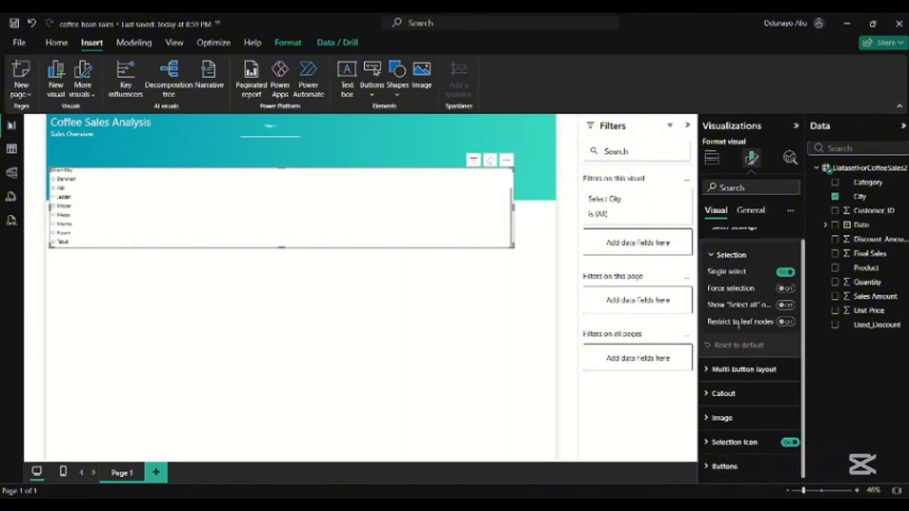
click(724, 372)
scroll(722, 382, down, 4)
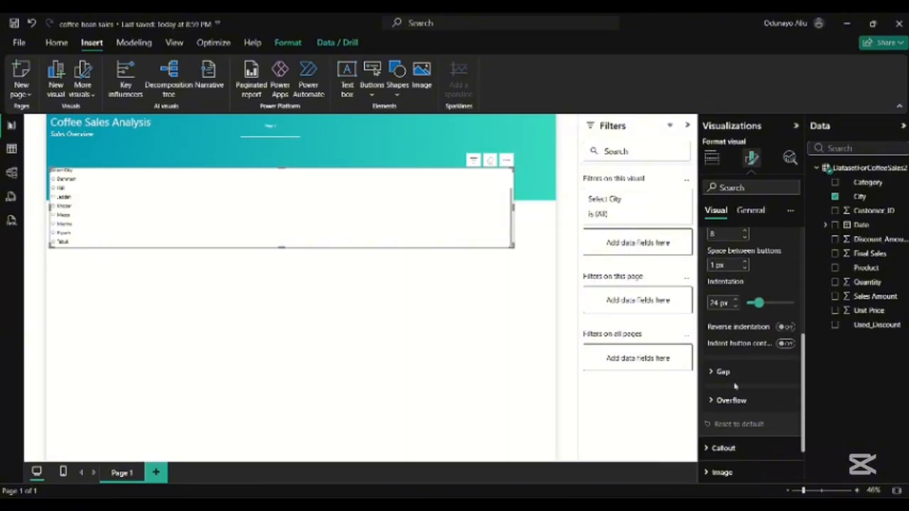
scroll(728, 369, down, 2)
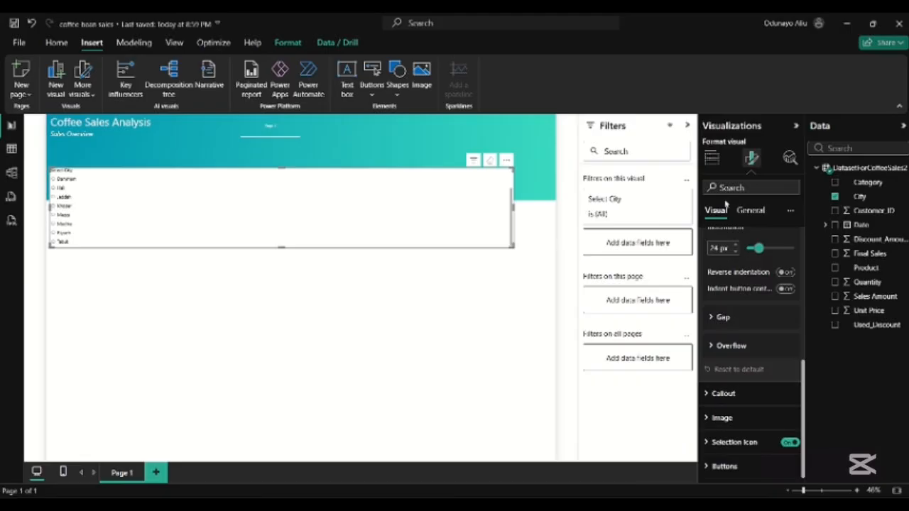
scroll(727, 298, up, 10)
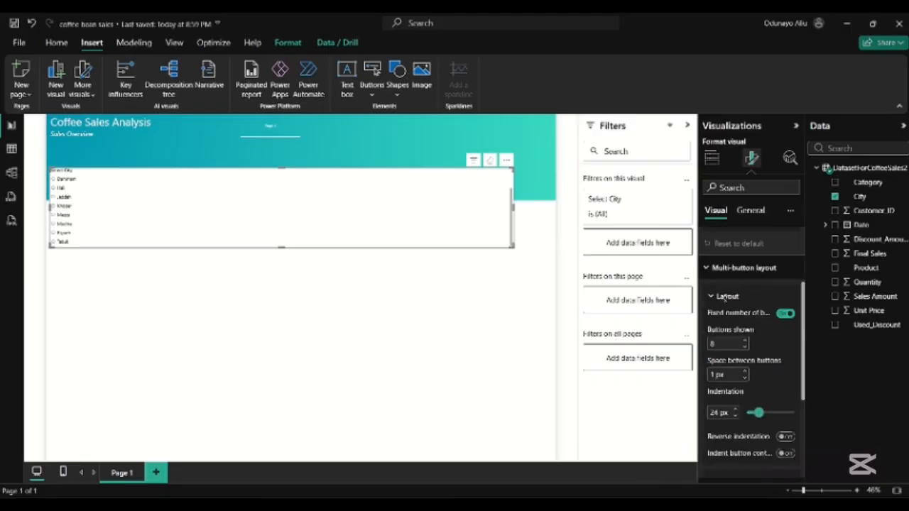
Convert the city slicer to the standard Slicer visual and set its style to Dropdown.
click(711, 158)
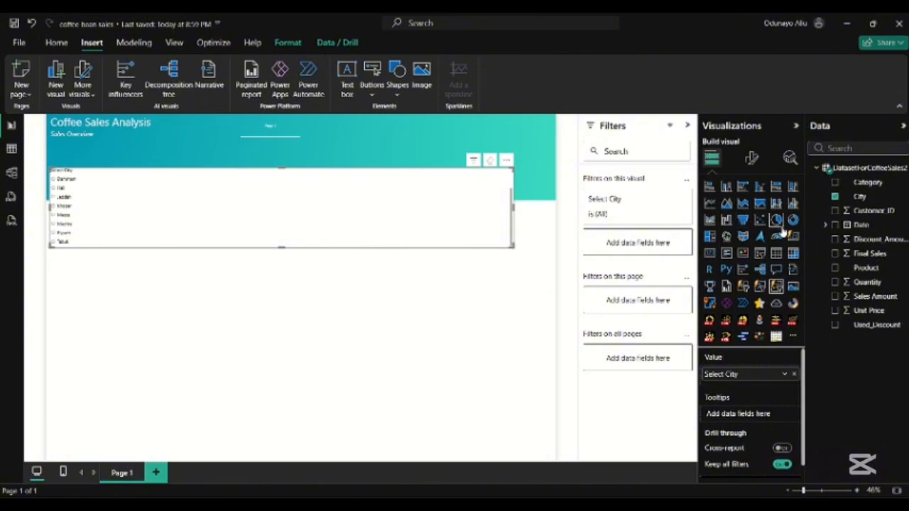
click(760, 255)
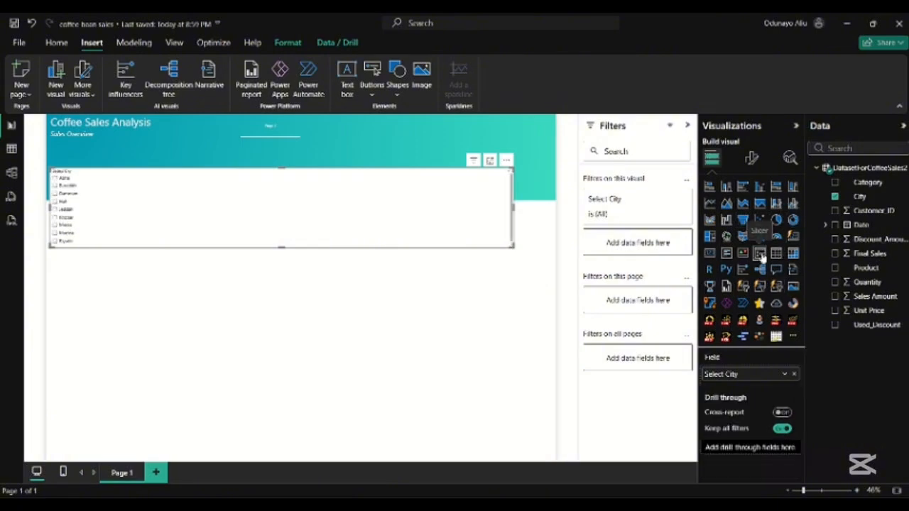
click(750, 159)
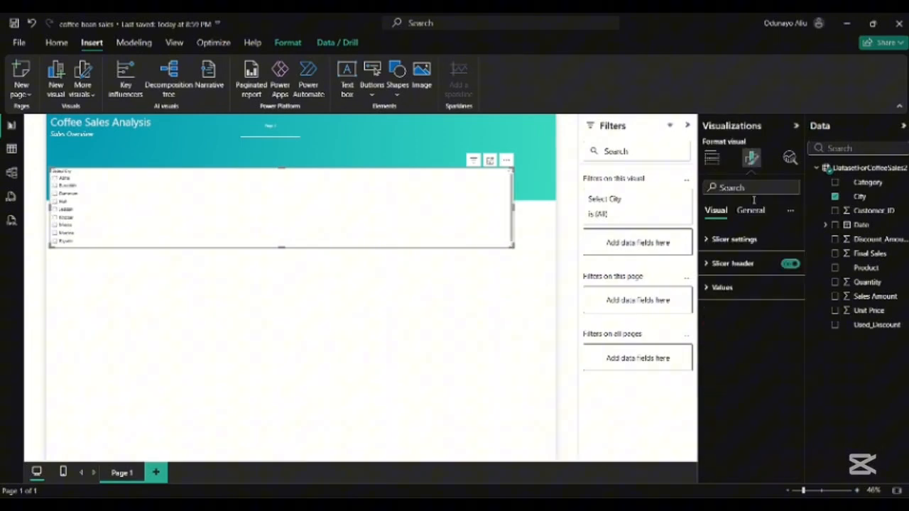
click(742, 240)
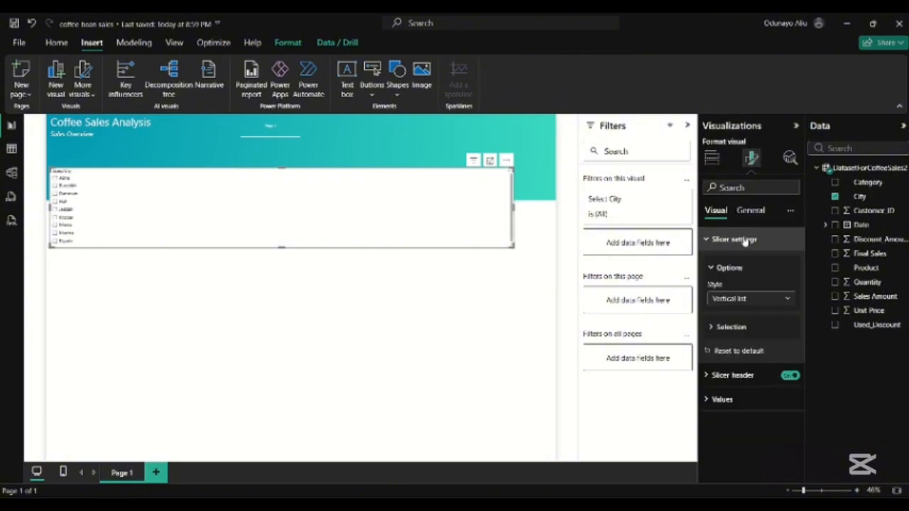
click(761, 299)
click(731, 342)
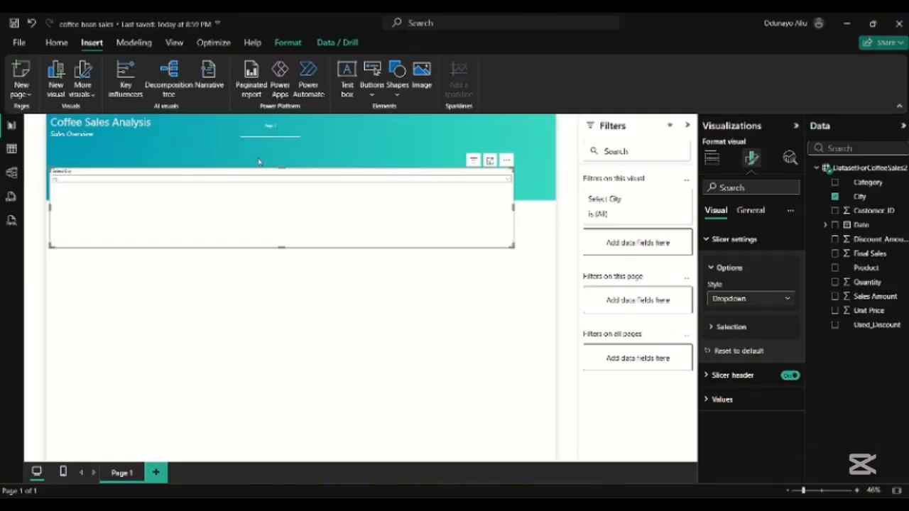
Shrink the city slicer to a compact box and place it in the upper-right area of the header.
drag(47, 206, 306, 219)
click(163, 186)
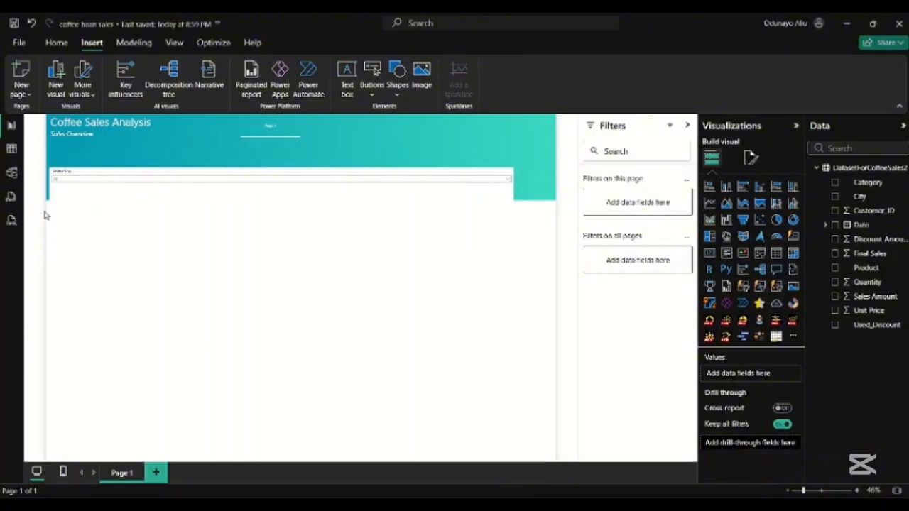
click(61, 214)
drag(49, 208, 464, 161)
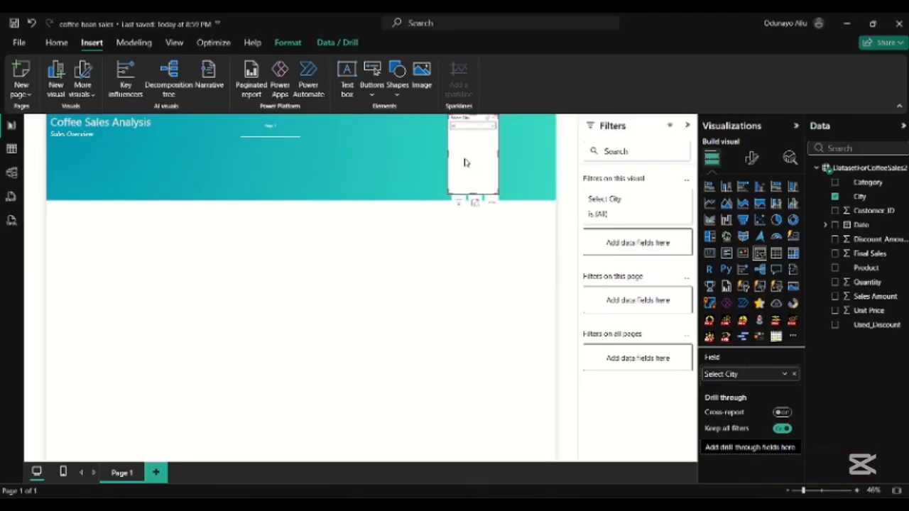
drag(472, 198, 480, 133)
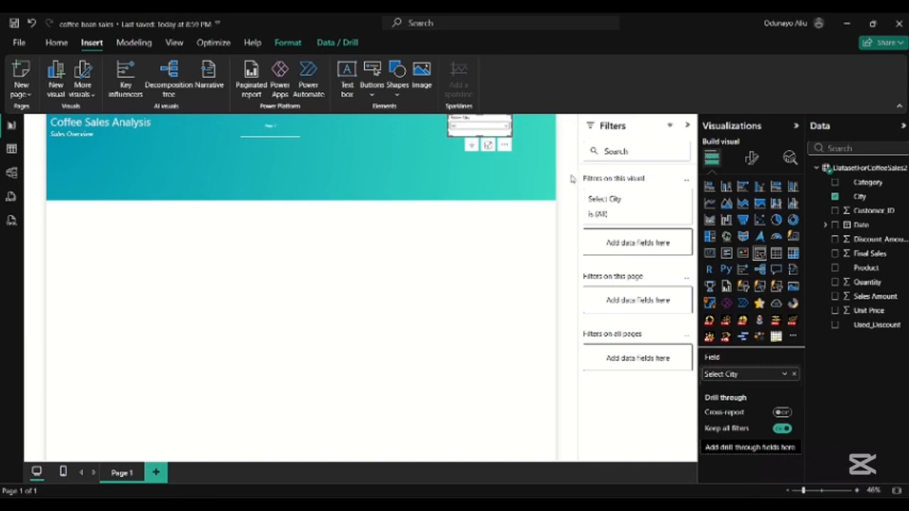
Set the city slicer's header text to Segoe UI at size 14.
click(753, 158)
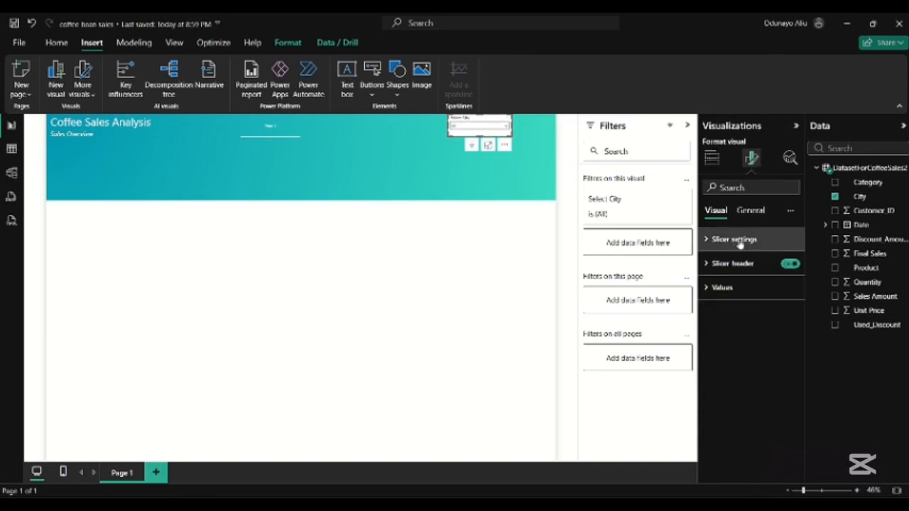
click(737, 244)
click(708, 375)
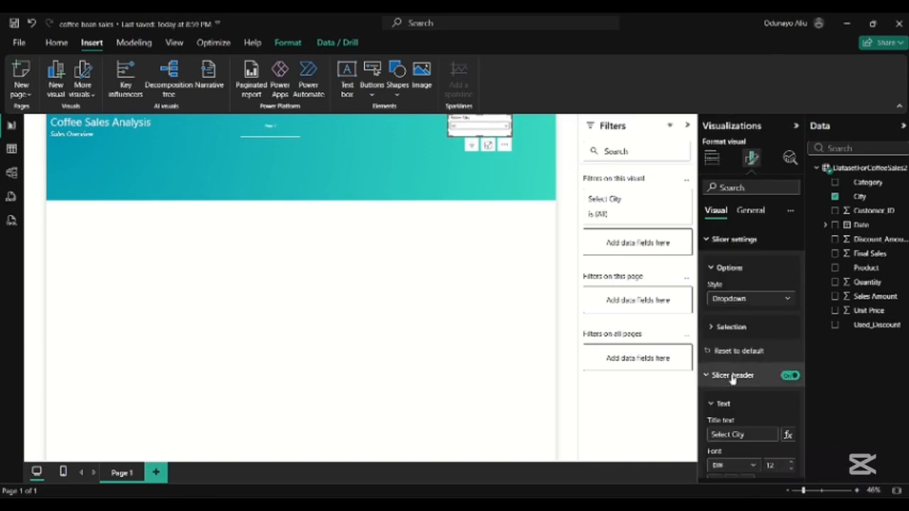
scroll(709, 374, down, 2)
scroll(748, 354, down, 2)
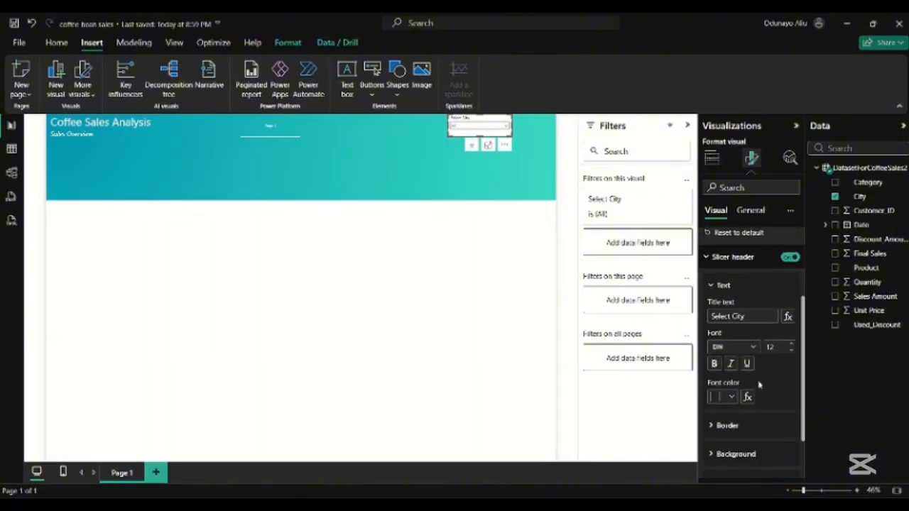
click(752, 347)
scroll(750, 310, down, 5)
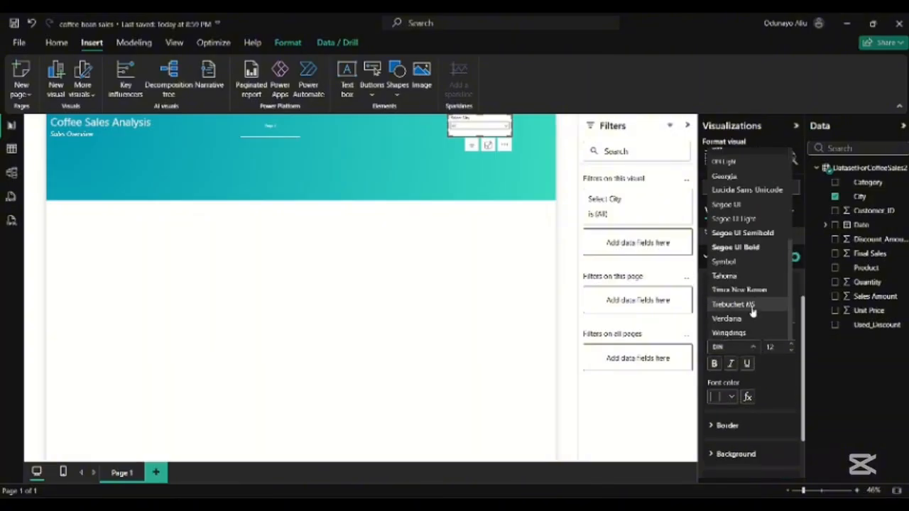
click(725, 204)
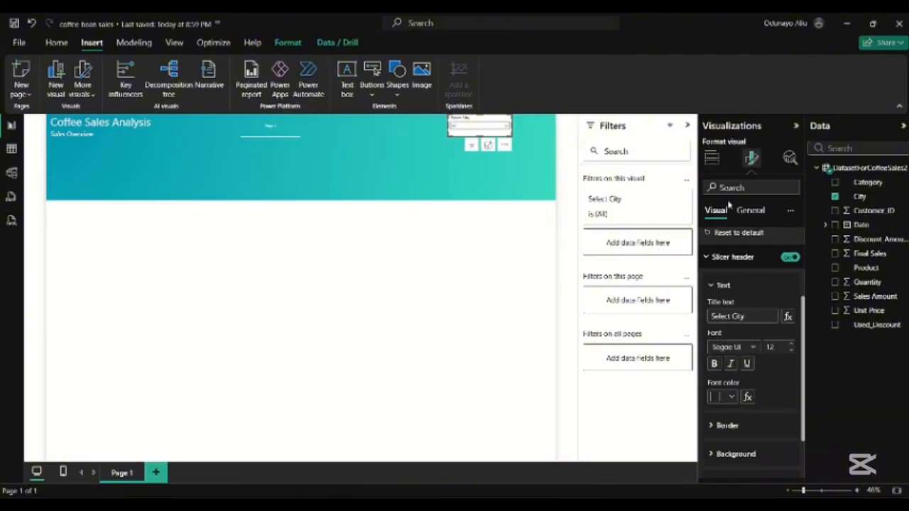
scroll(731, 359, down, 1)
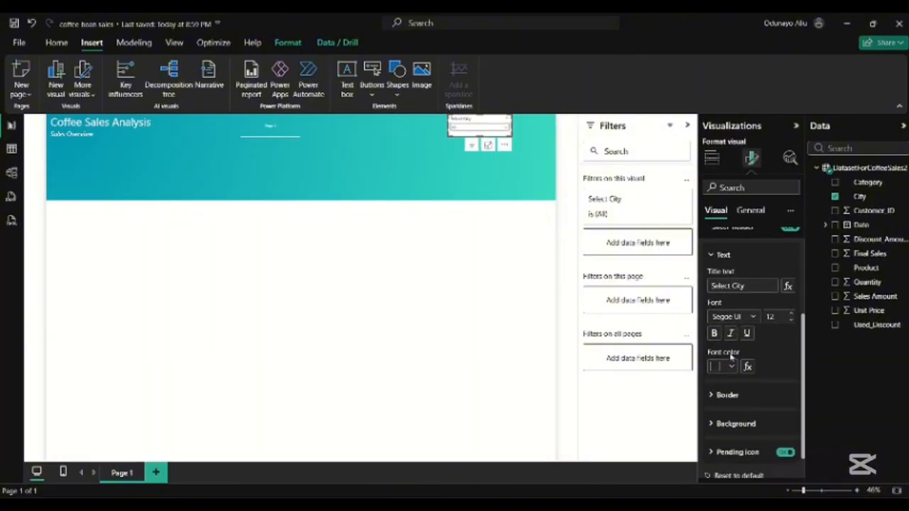
click(792, 311)
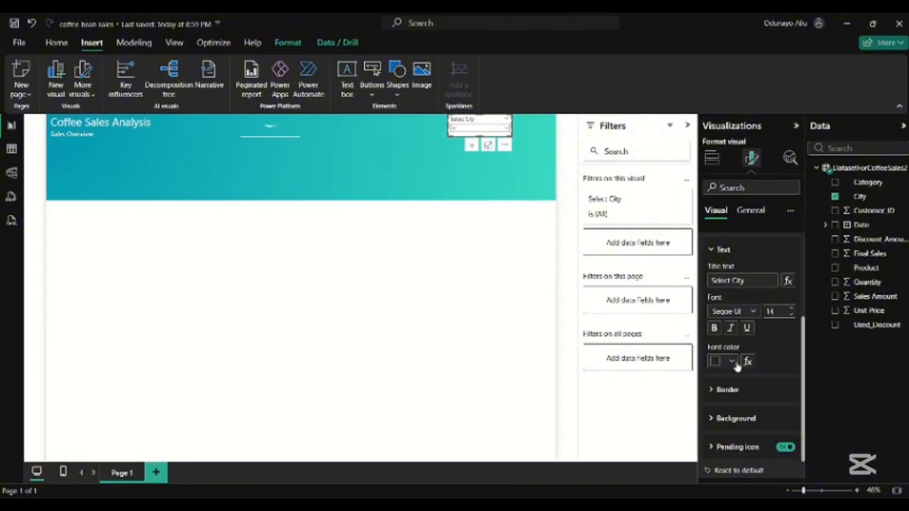
Turn off the background effect of the city slicer so the header gradient shows behind it.
scroll(777, 361, down, 1)
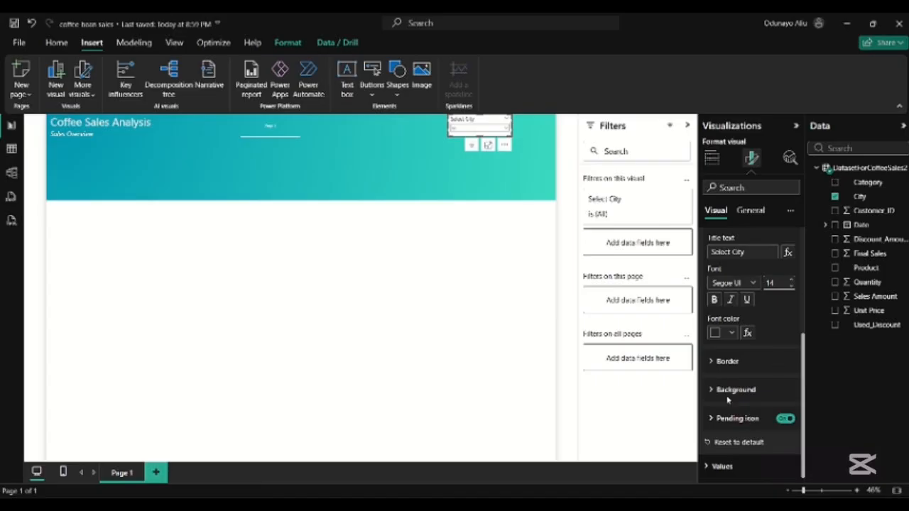
scroll(731, 383, up, 5)
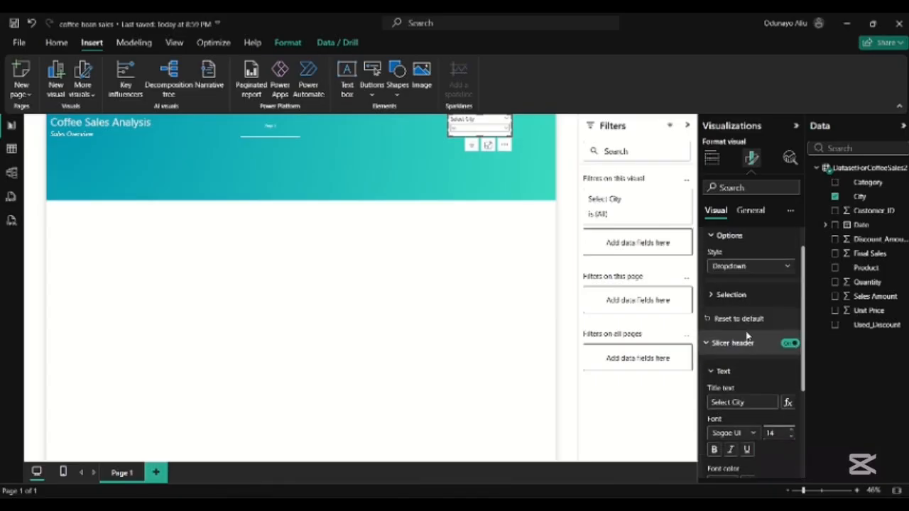
scroll(746, 334, down, 5)
scroll(748, 333, up, 6)
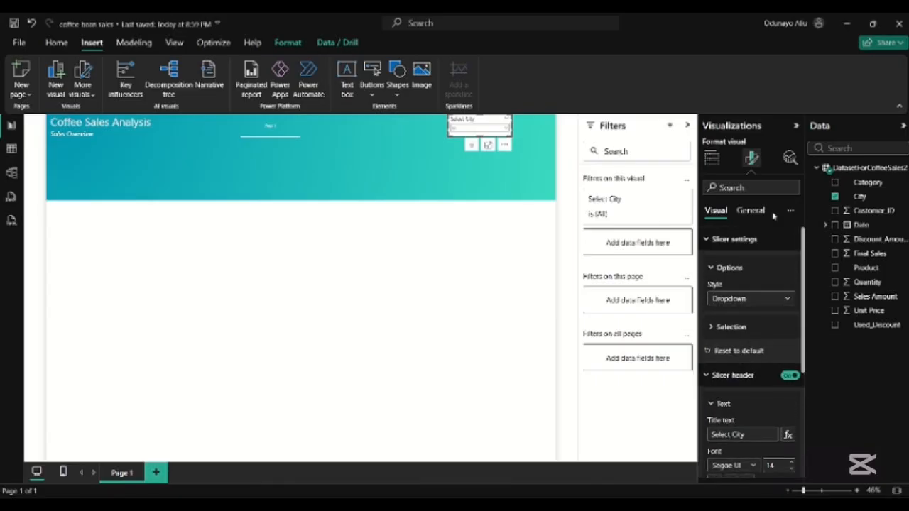
click(751, 211)
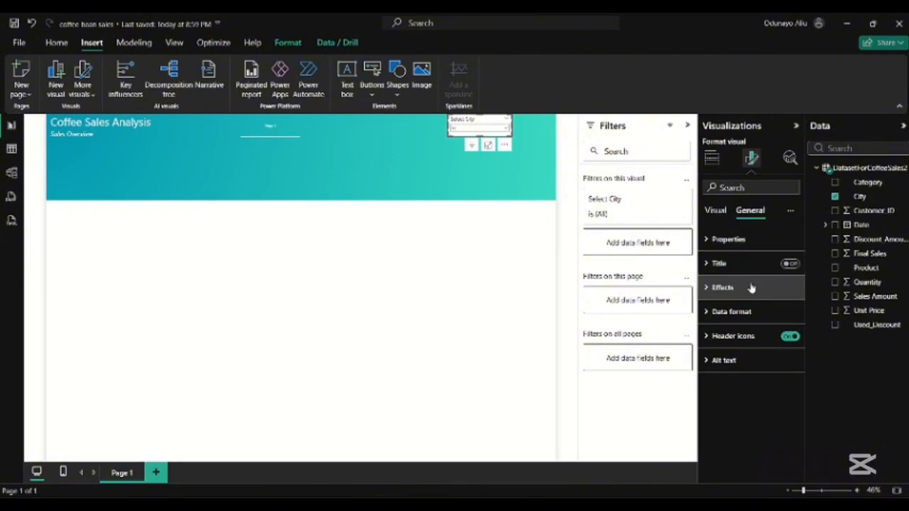
click(751, 287)
click(783, 316)
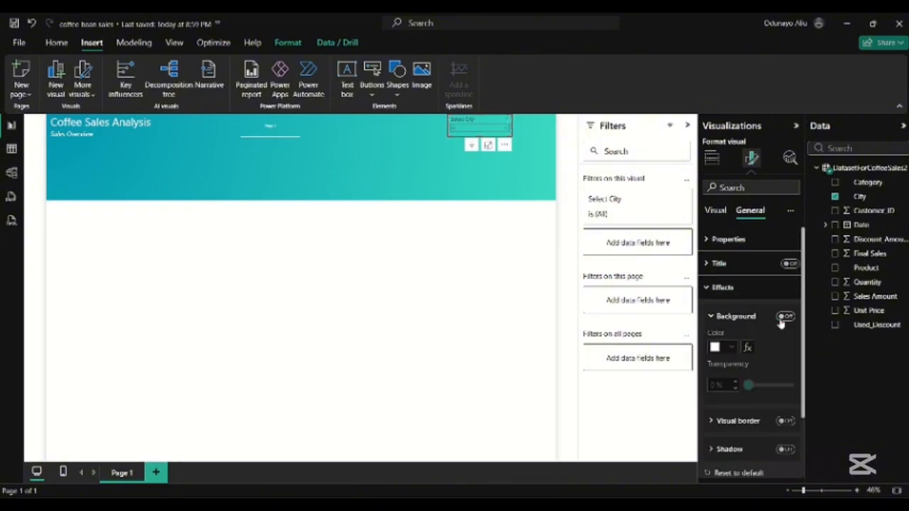
click(731, 286)
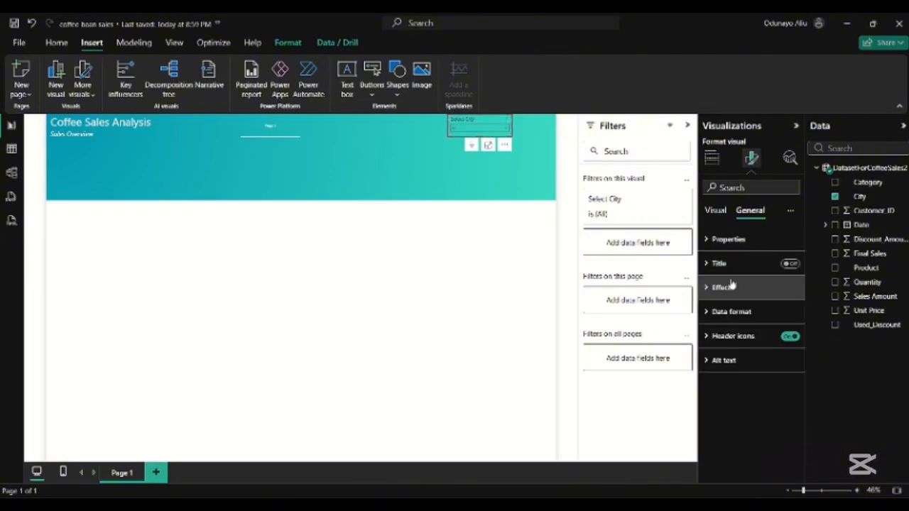
Set the city slicer's values font size to 14 and its font color to white.
click(712, 211)
scroll(720, 327, down, 5)
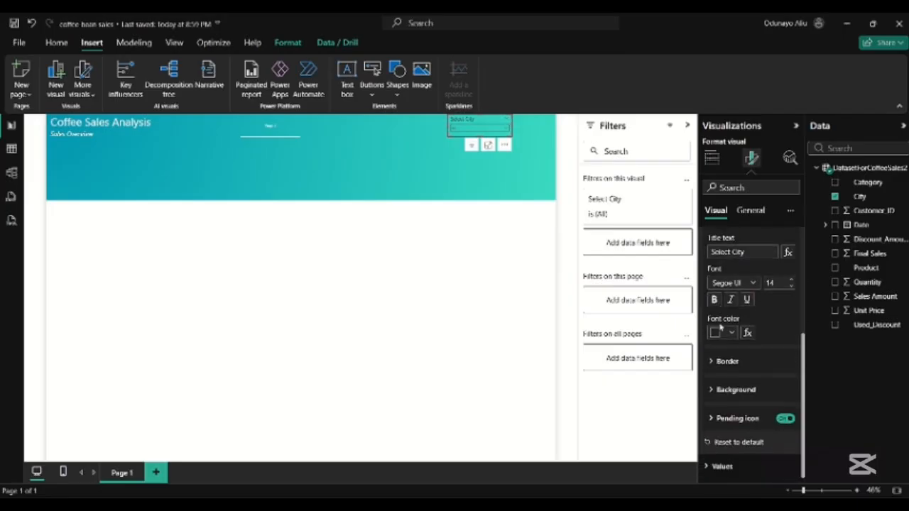
click(722, 466)
scroll(729, 370, down, 3)
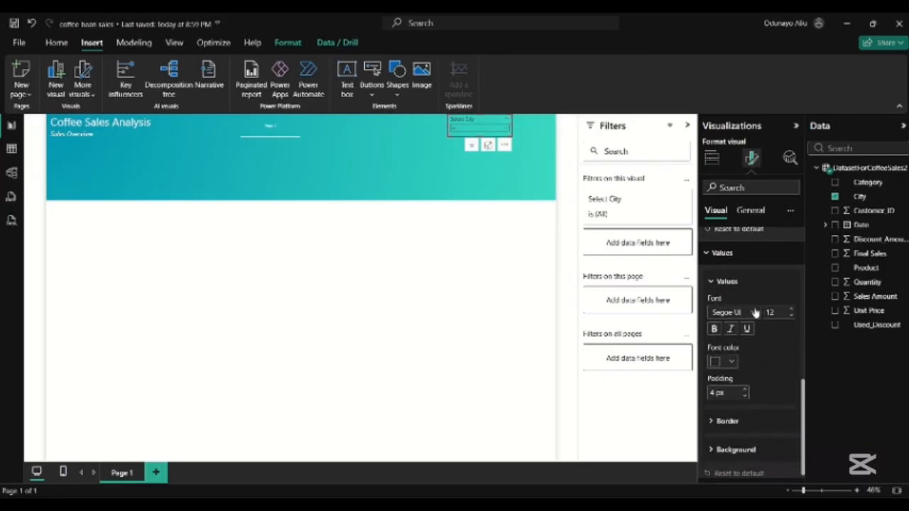
click(791, 309)
scroll(726, 432, down, 1)
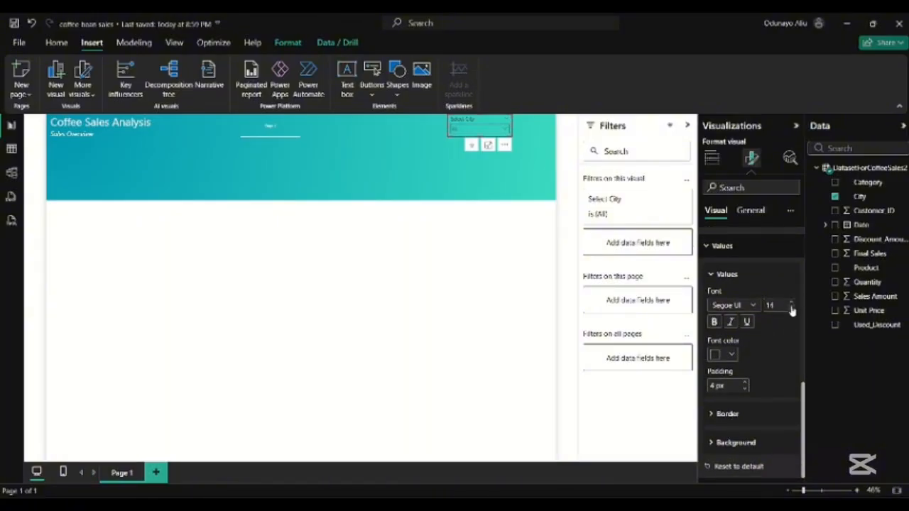
click(732, 354)
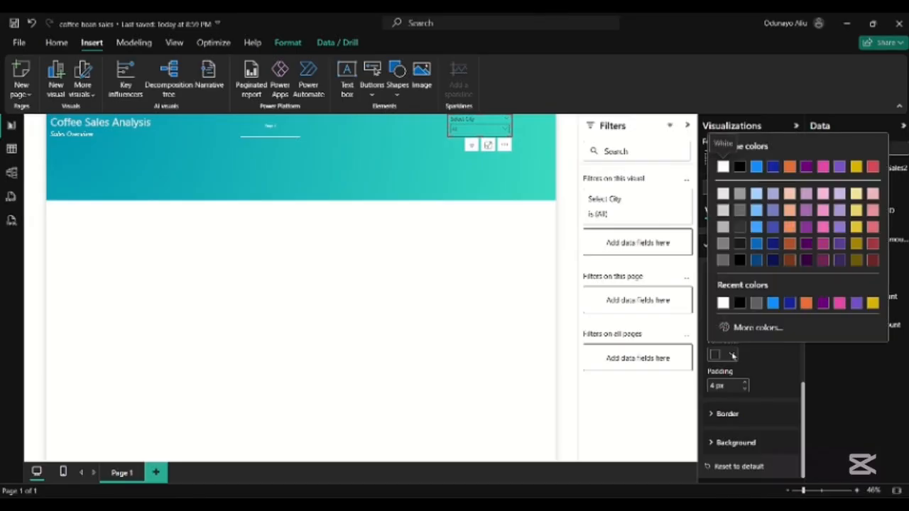
click(722, 303)
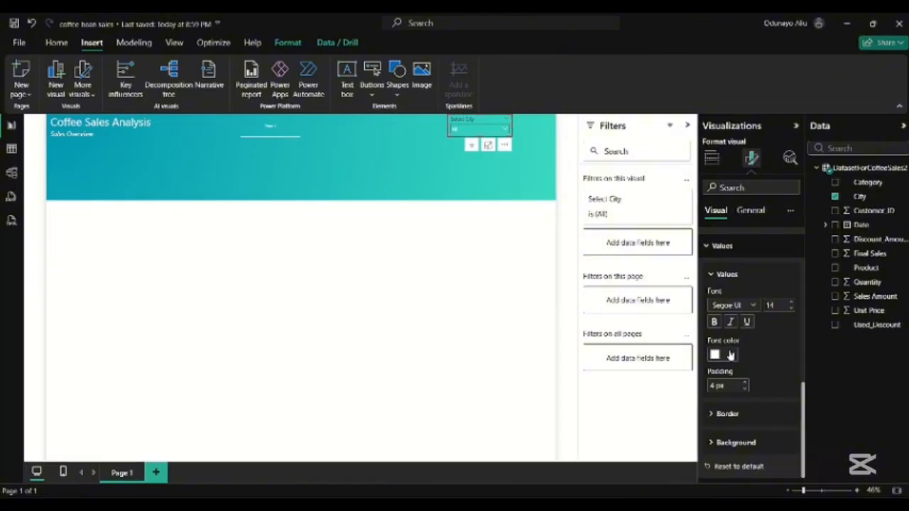
Set the border color of the city slicer's values to black and try a dark blue background for the values.
click(719, 415)
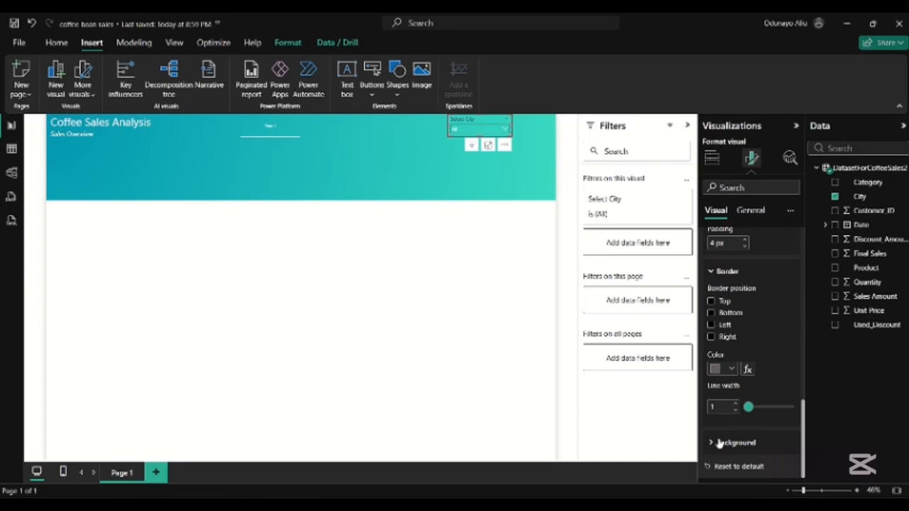
click(719, 442)
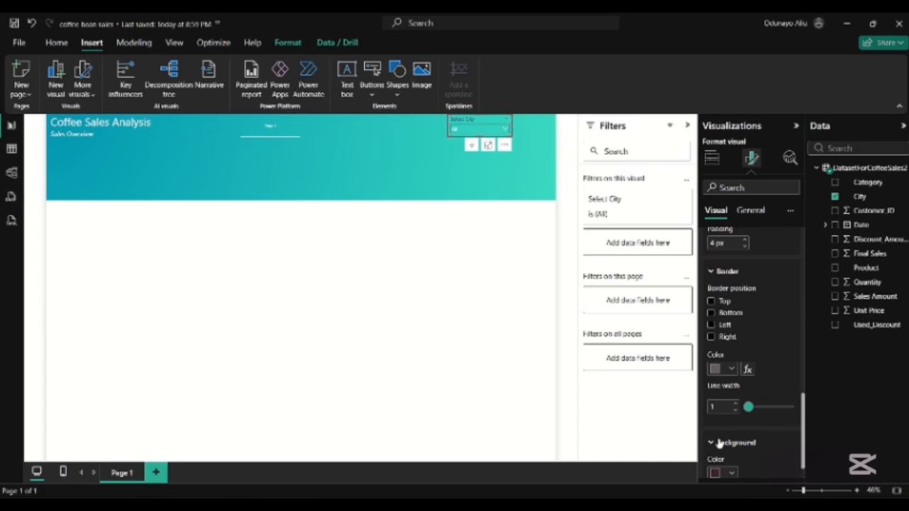
click(731, 368)
click(739, 318)
scroll(777, 376, down, 1)
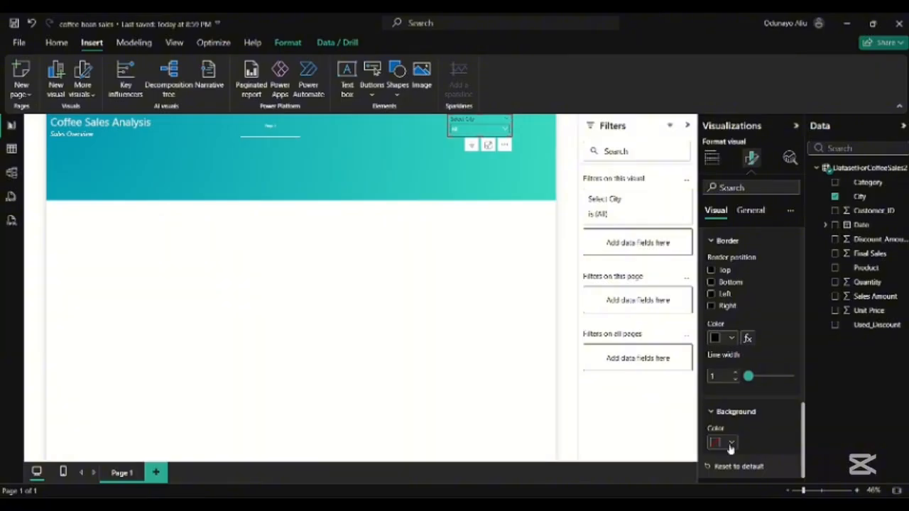
click(731, 443)
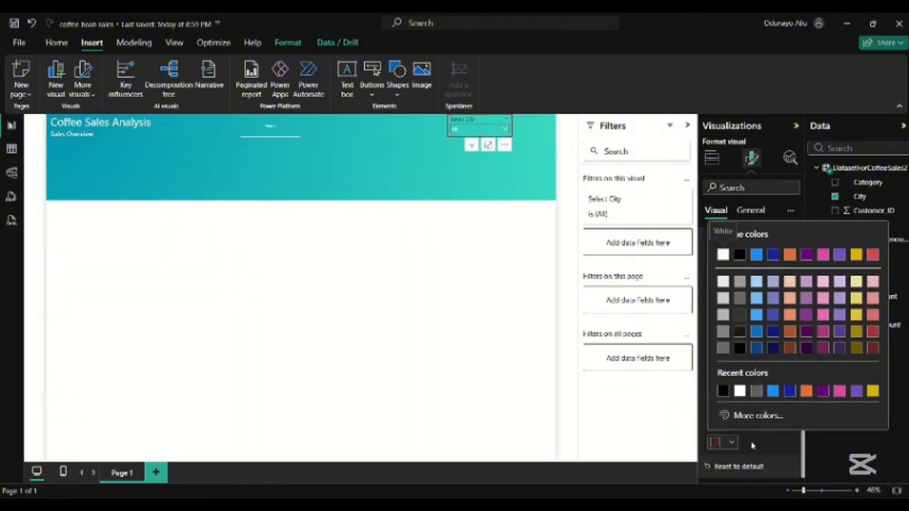
click(756, 348)
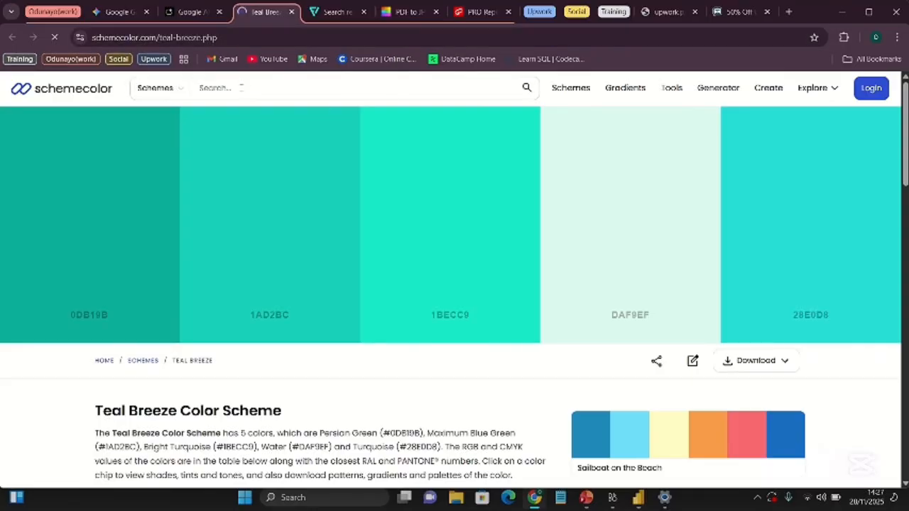
Switch to the Schemecolor site in the browser, search for teal and "teal blue" palettes, and open the Blue to Teal scheme.
click(242, 87)
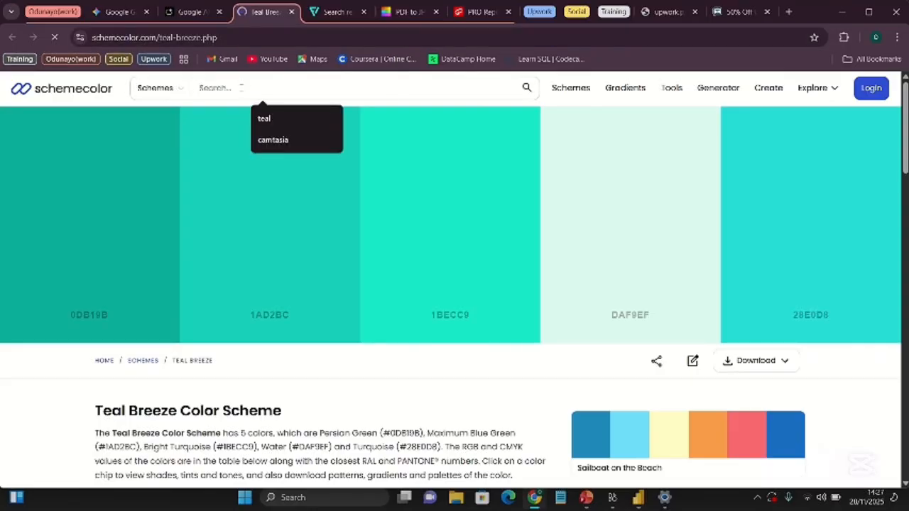
click(272, 119)
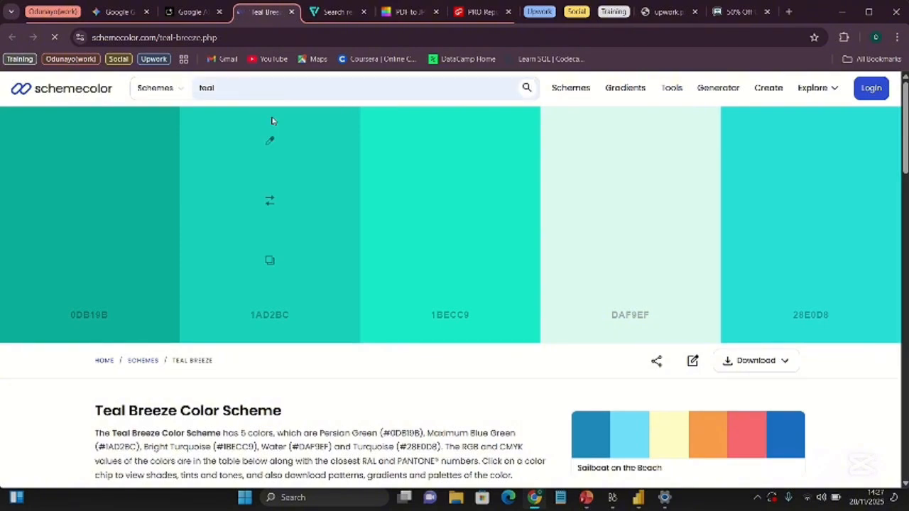
mouse_move(638, 498)
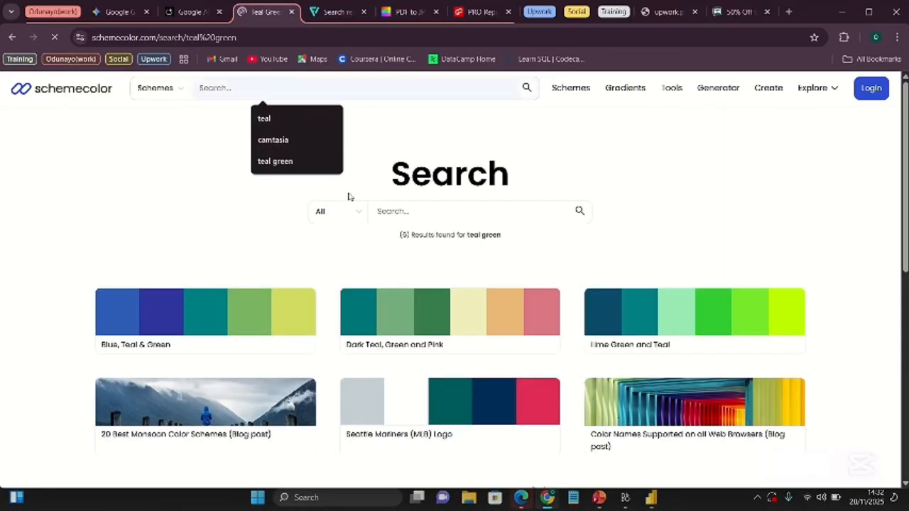
click(386, 210)
text(teal blue)
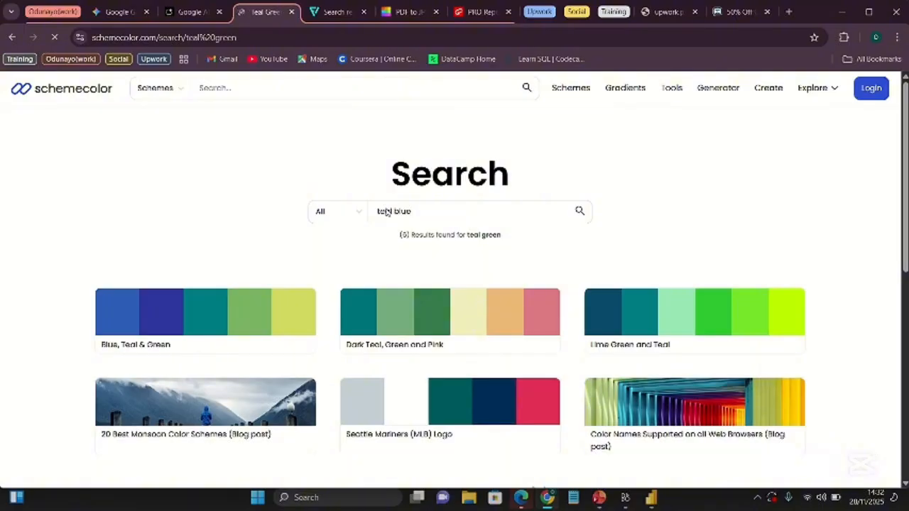
scroll(312, 369, down, 1)
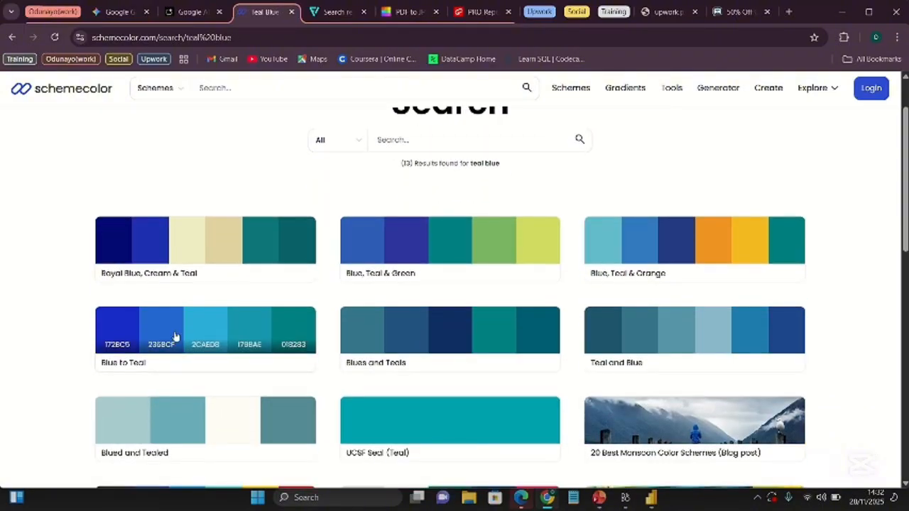
click(199, 341)
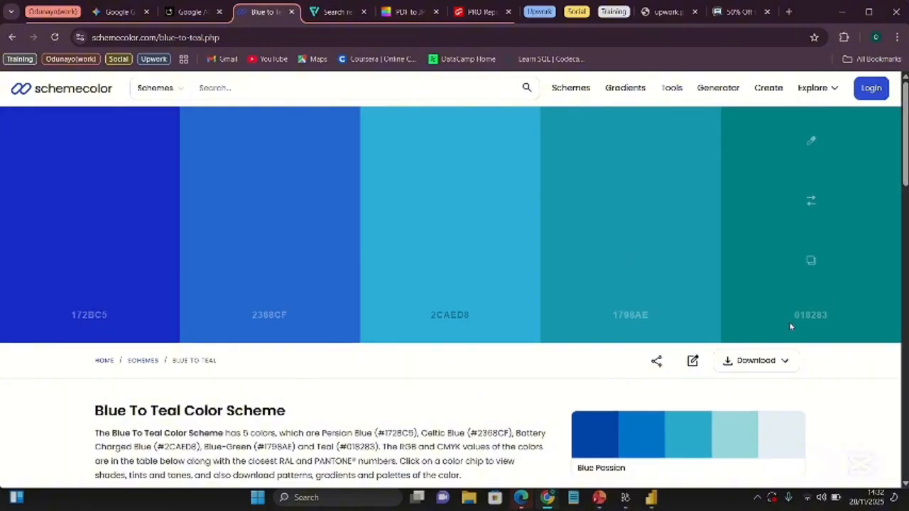
Switch back to Power BI and set the city slicer's values background to the custom color #018283.
click(650, 497)
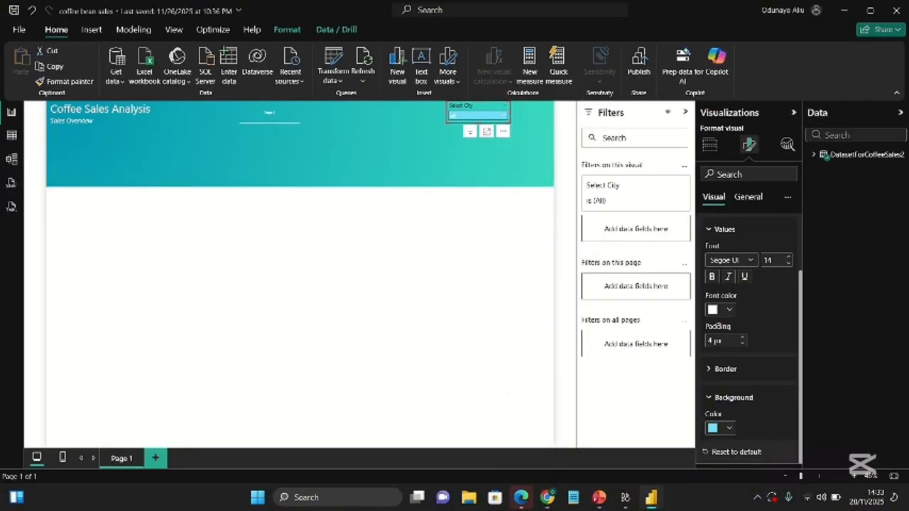
click(728, 429)
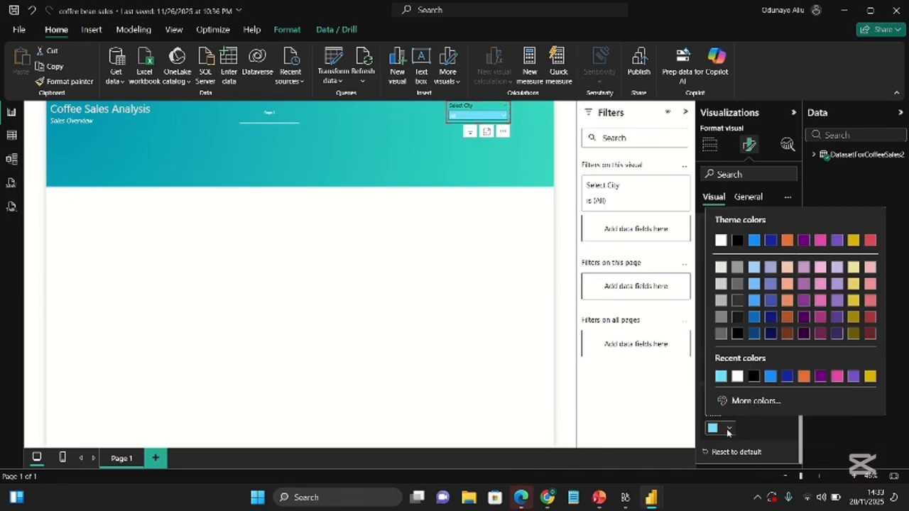
click(735, 400)
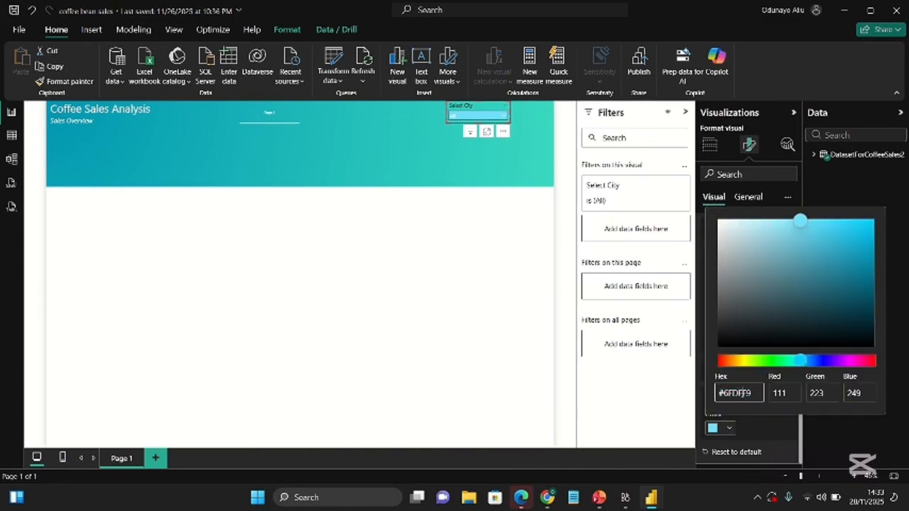
text(#018283)
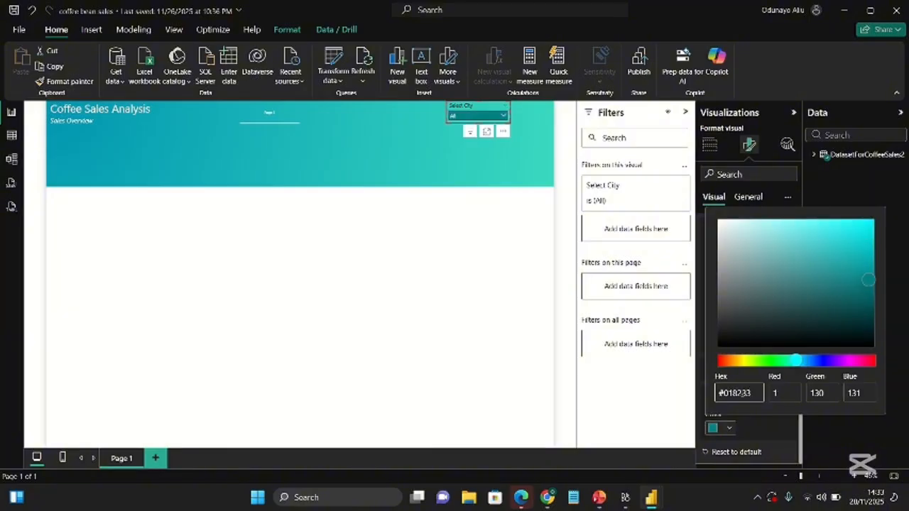
click(787, 427)
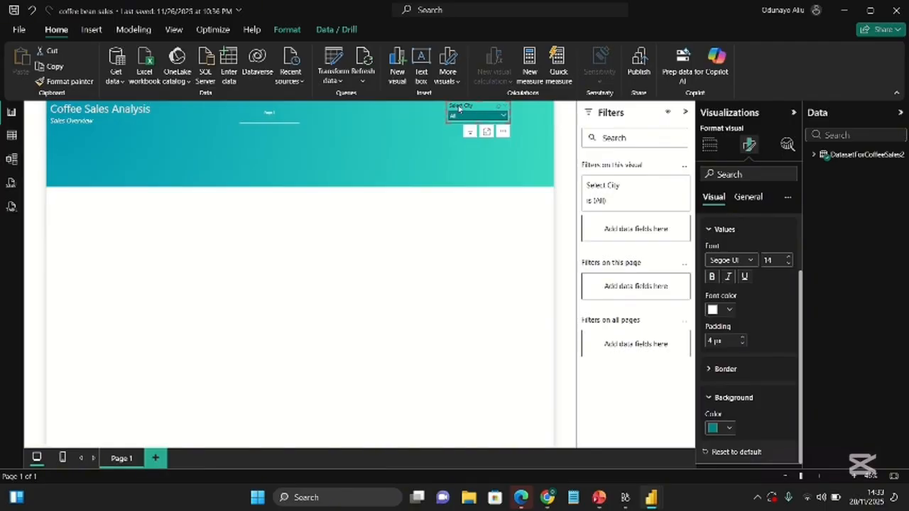
Duplicate the city slicer and place the copy directly below the original in the header.
key(ctrl+c)
key(ctrl+v)
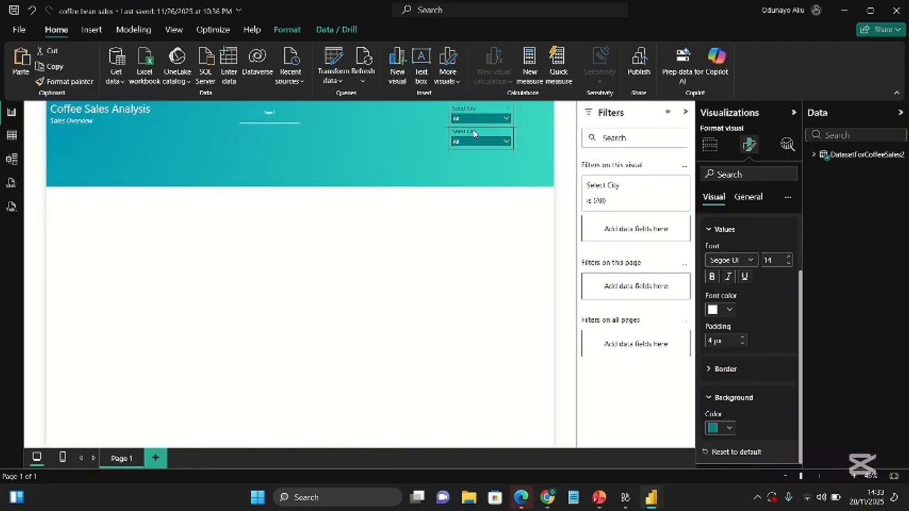
drag(472, 129, 472, 141)
Replace the City field with the Date field in the duplicated slicer.
scroll(764, 262, up, 2)
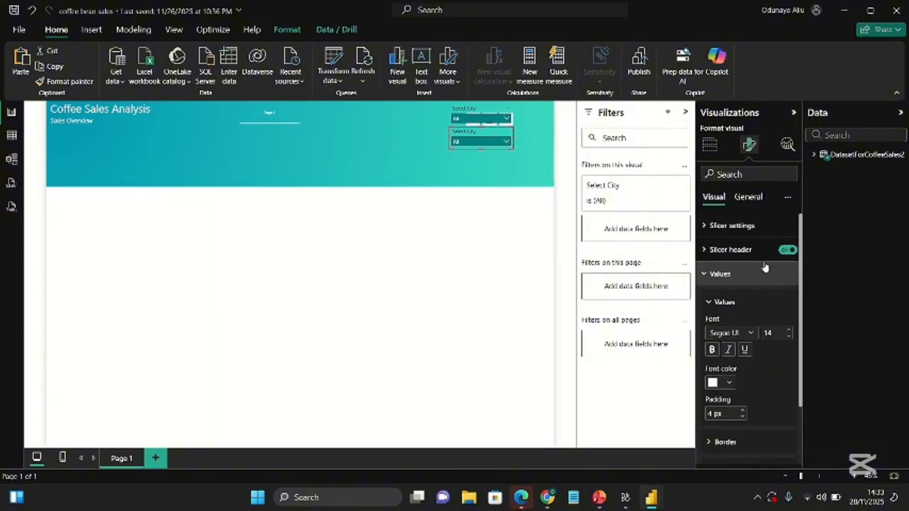
click(728, 251)
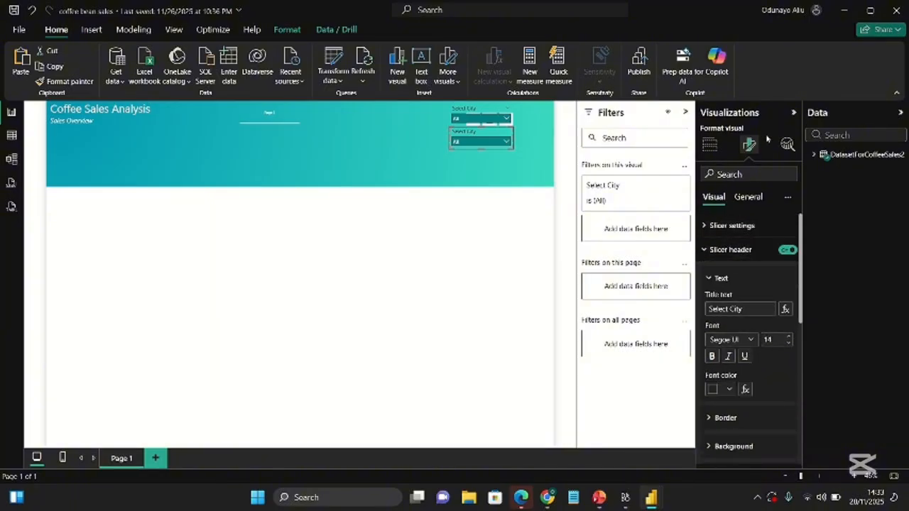
click(813, 154)
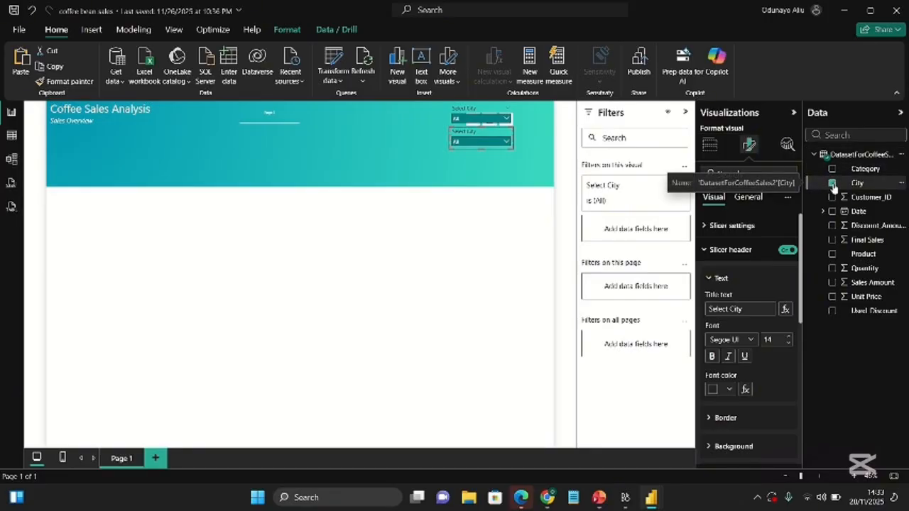
click(832, 183)
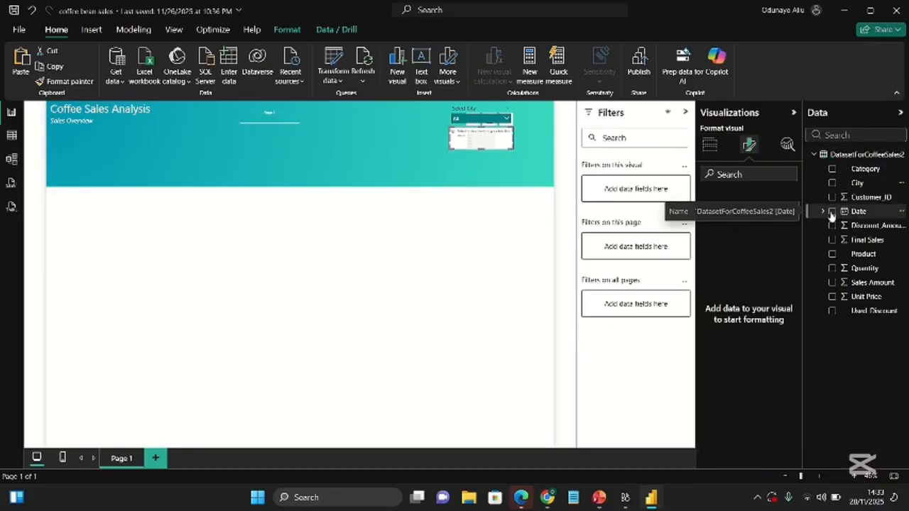
click(832, 211)
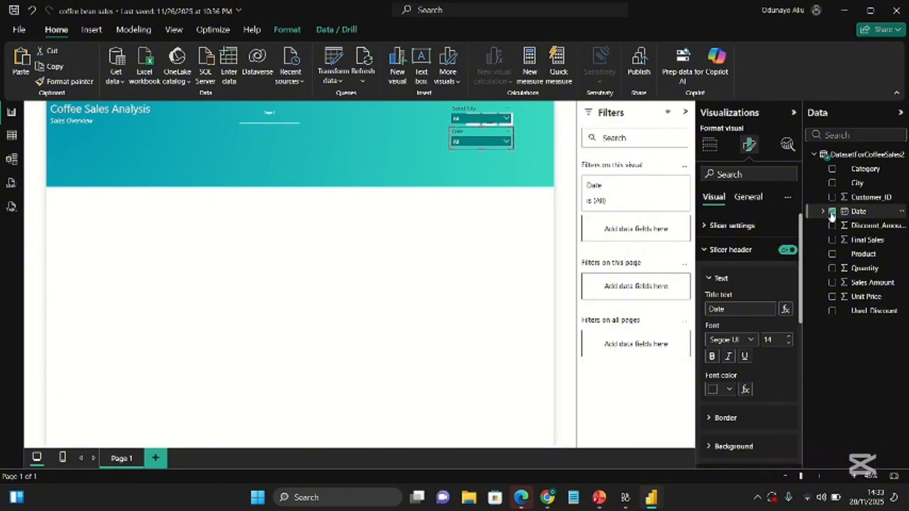
Set the date slicer's style to Between and turn off its slicer header.
click(741, 226)
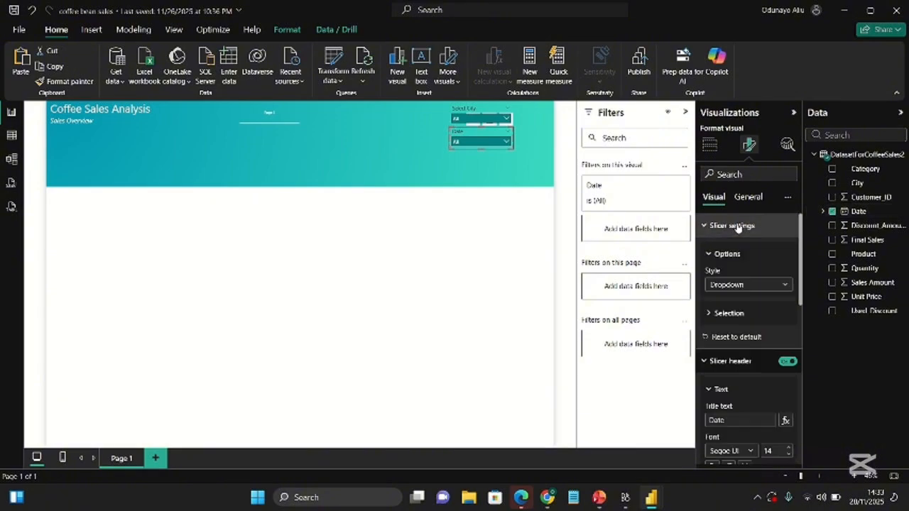
click(745, 285)
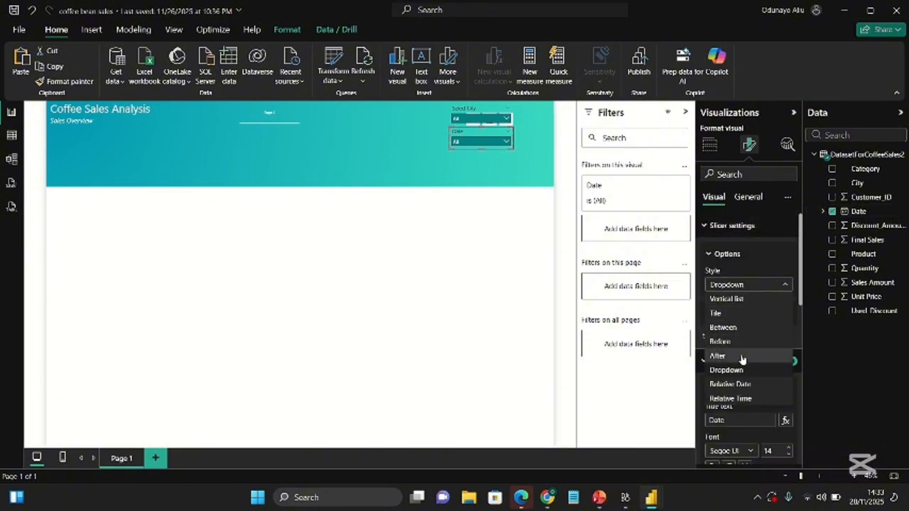
click(724, 330)
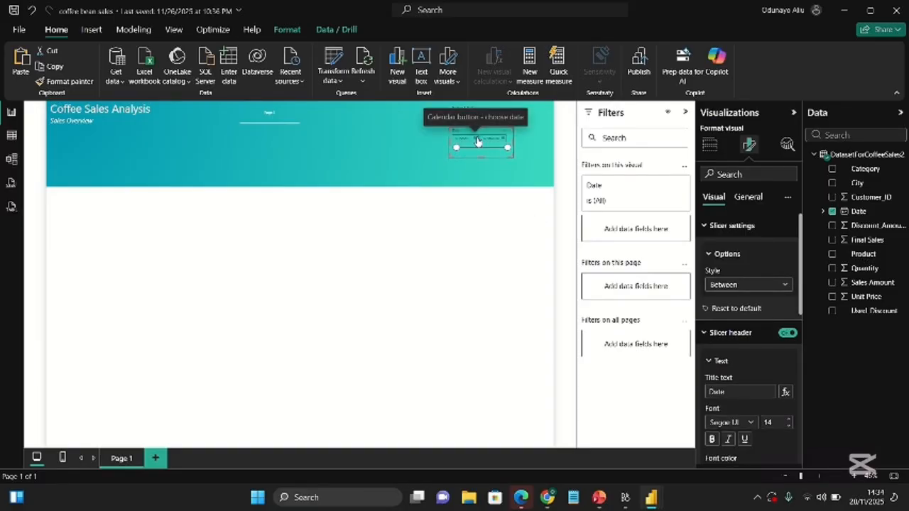
click(477, 139)
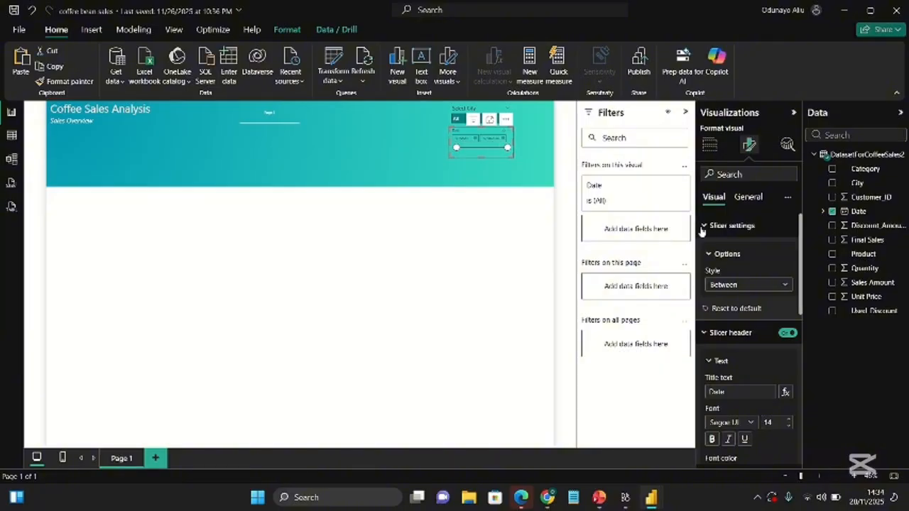
click(786, 332)
Set the date slicer's values background to the recently used teal color.
click(735, 334)
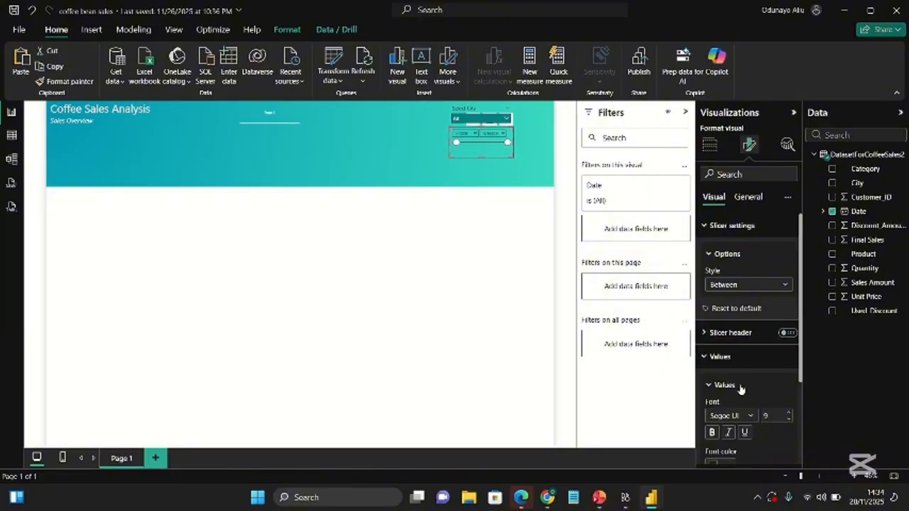
scroll(740, 389, down, 3)
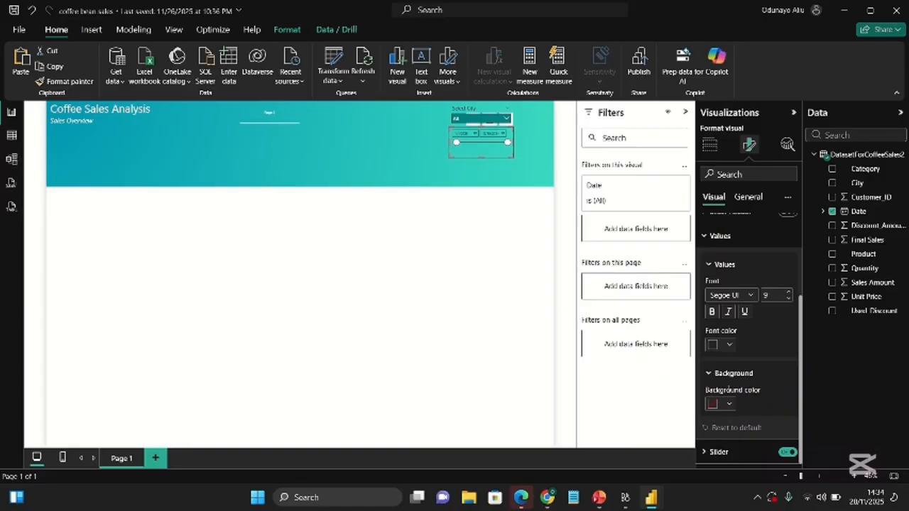
click(729, 404)
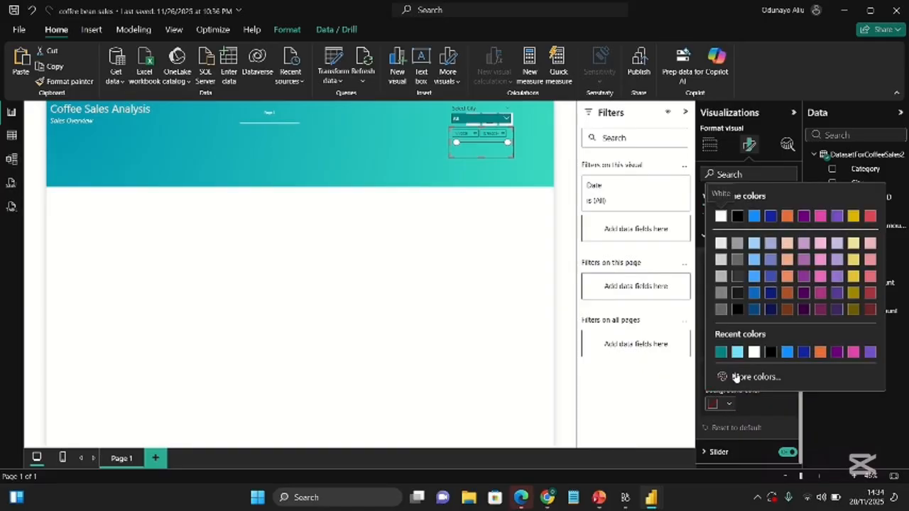
click(721, 353)
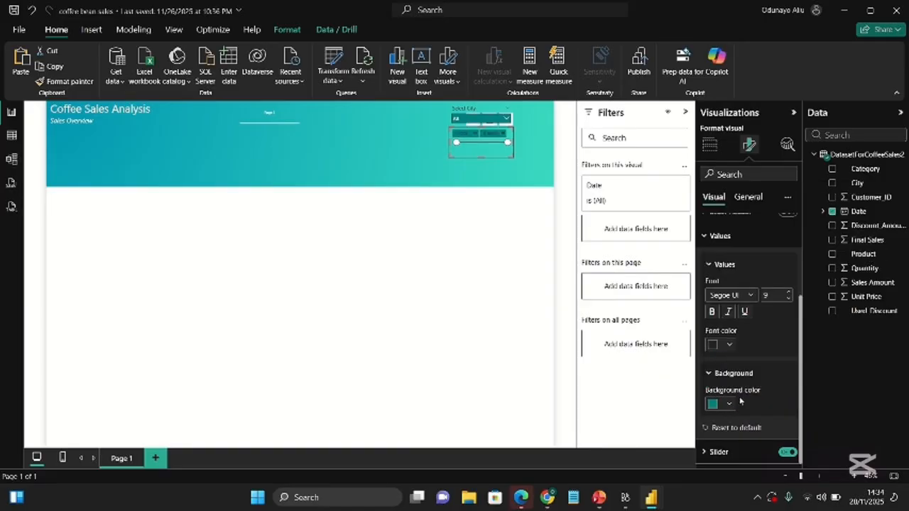
Set the date slicer's values font color to white and the font size to 10.
click(727, 345)
click(751, 293)
click(787, 292)
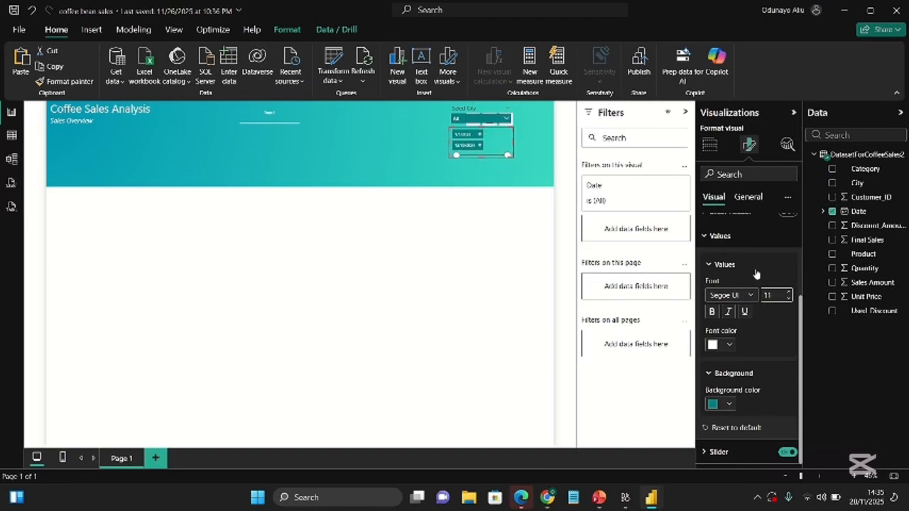
click(788, 299)
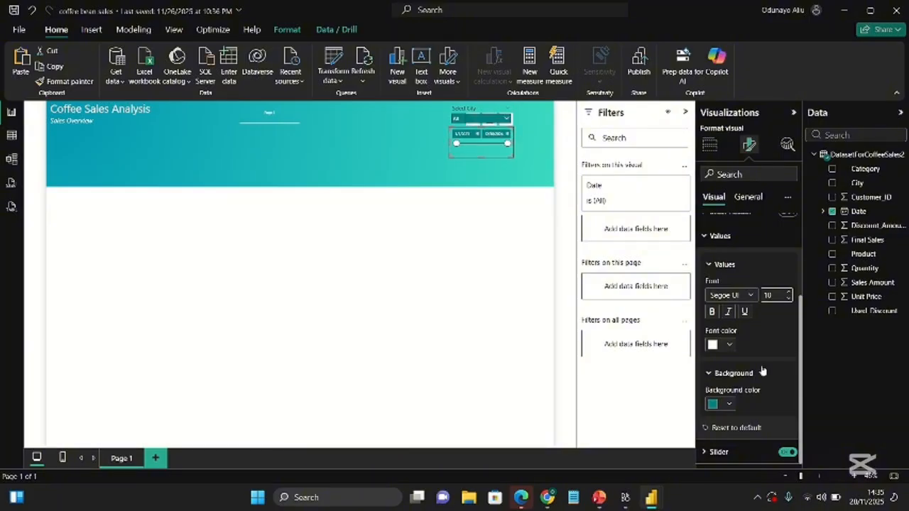
Set the date slicer's slider color to the recently used teal.
click(727, 451)
click(728, 445)
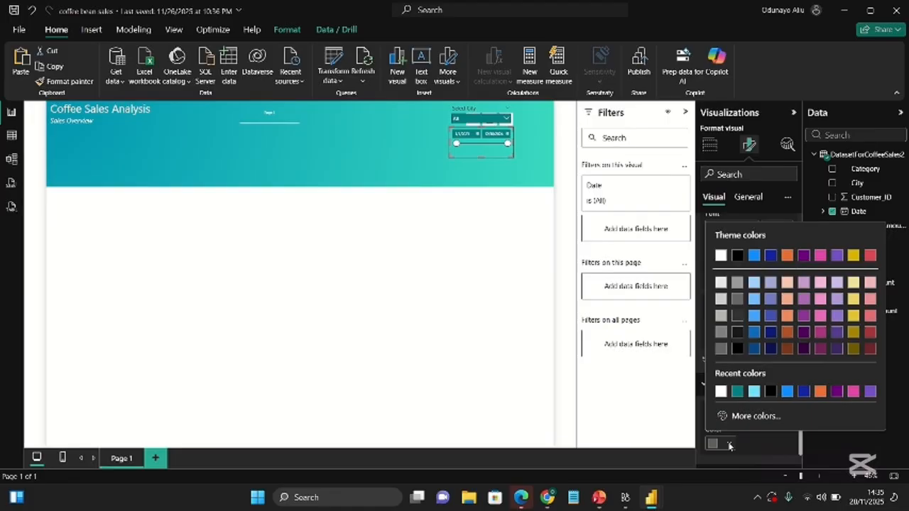
click(735, 396)
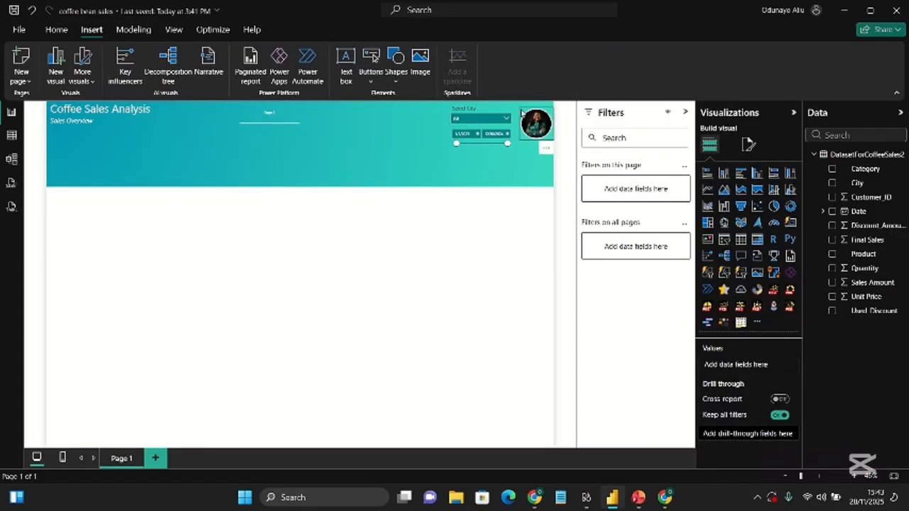
Insert a blank image placeholder and open the file browser for its upload source, cancelling without choosing a picture.
click(536, 124)
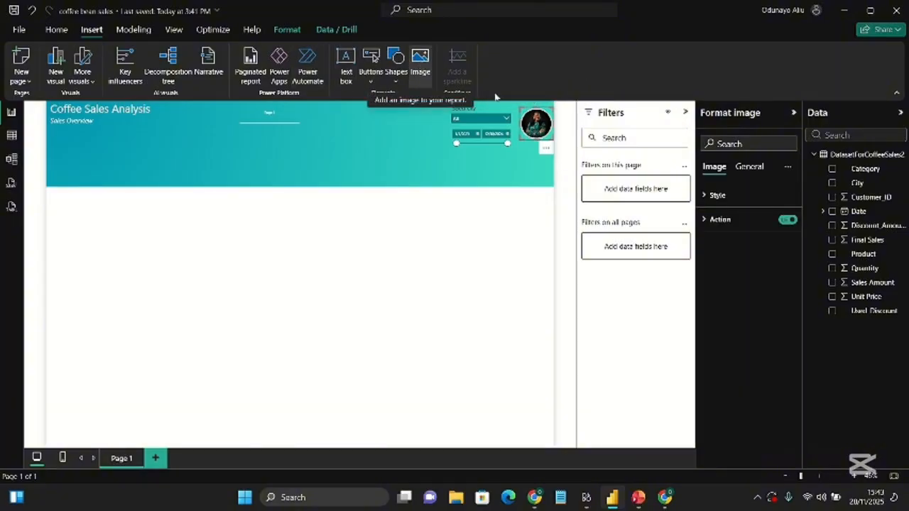
click(420, 60)
click(720, 195)
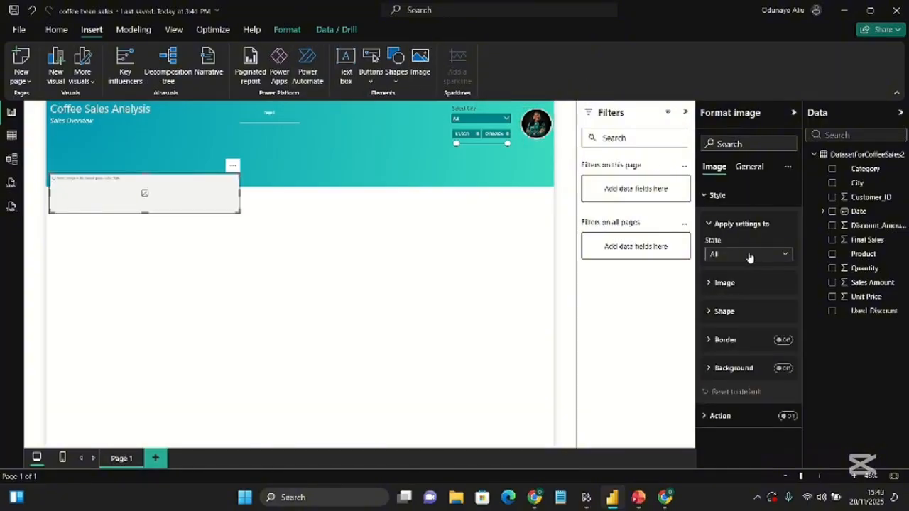
click(724, 282)
click(743, 345)
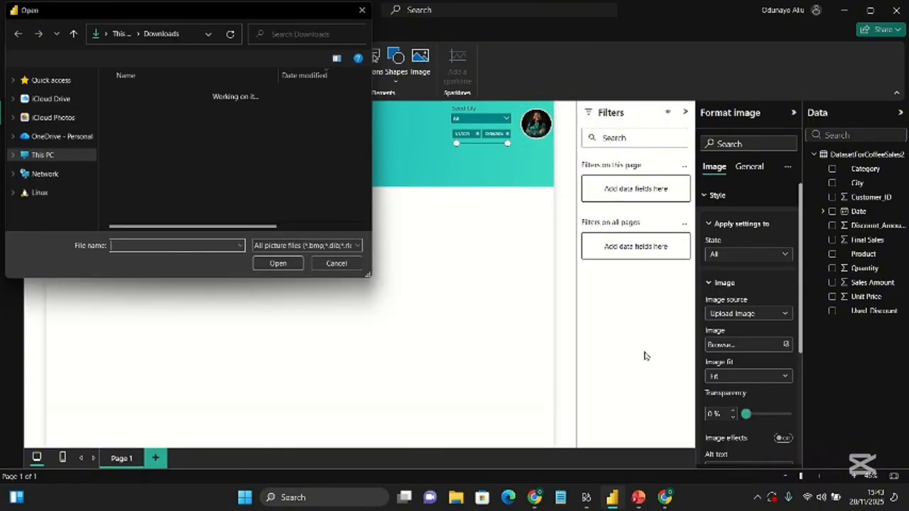
click(339, 266)
Turn on the placeholder image's action with the Web URL type, and remove the placeholder from the page.
scroll(737, 400, down, 5)
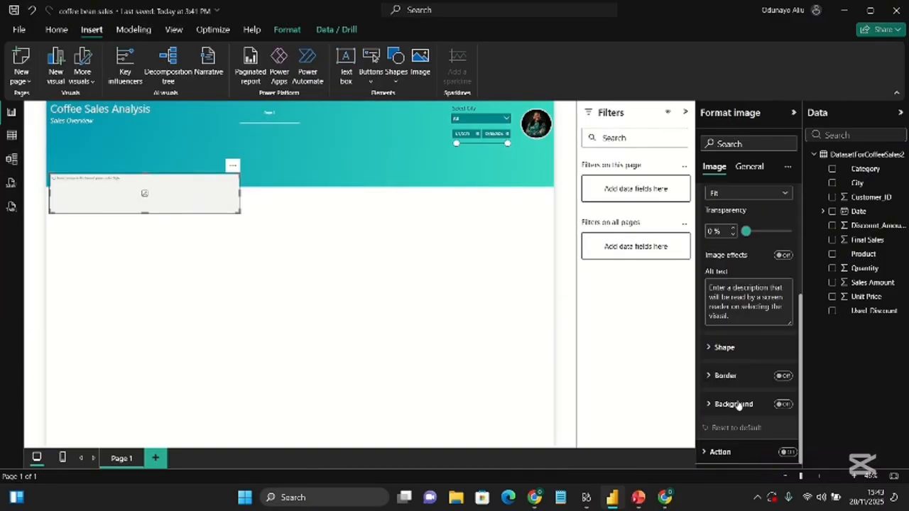
click(783, 452)
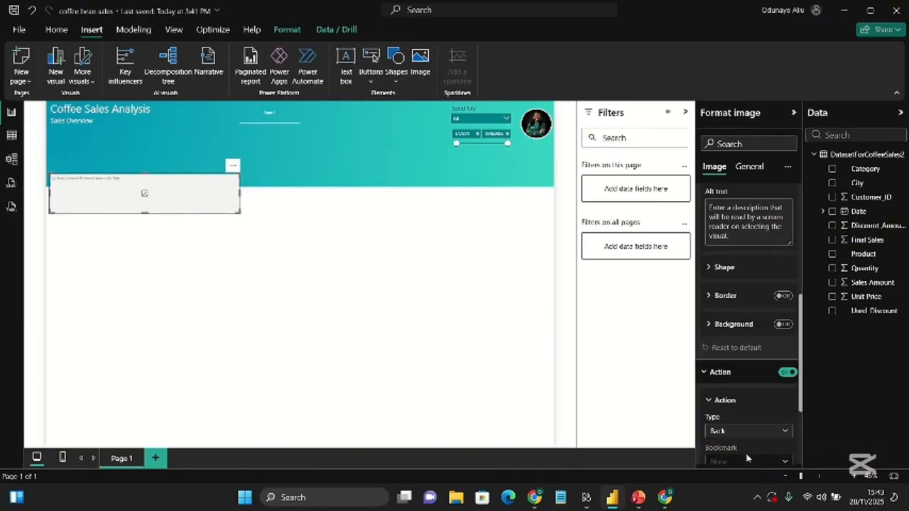
scroll(746, 440, down, 1)
click(745, 402)
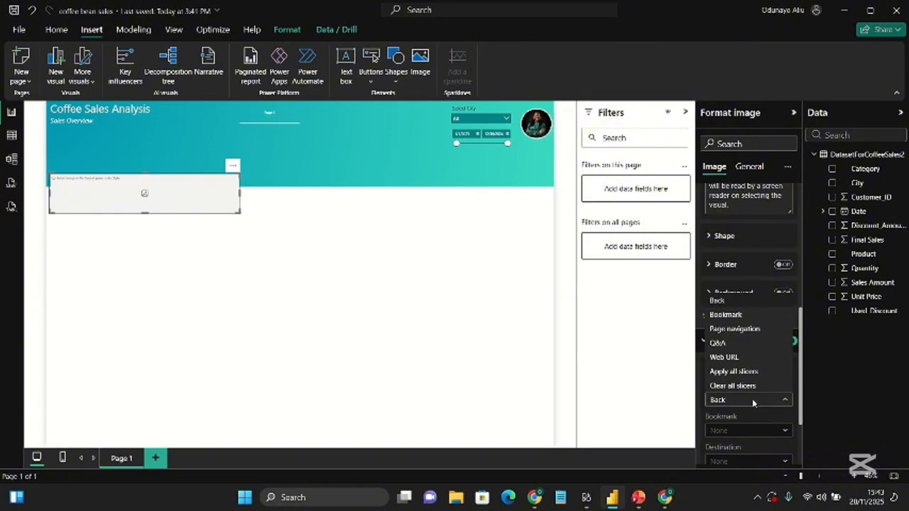
click(753, 402)
click(754, 402)
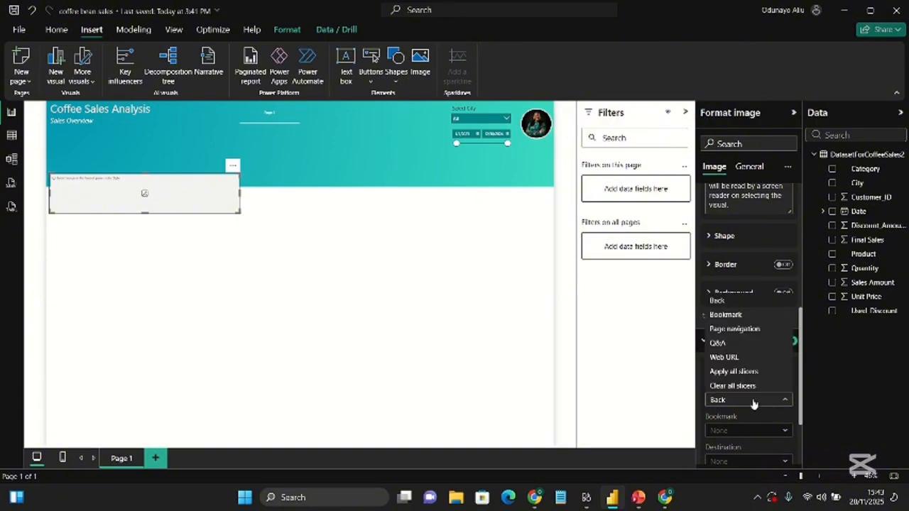
click(739, 357)
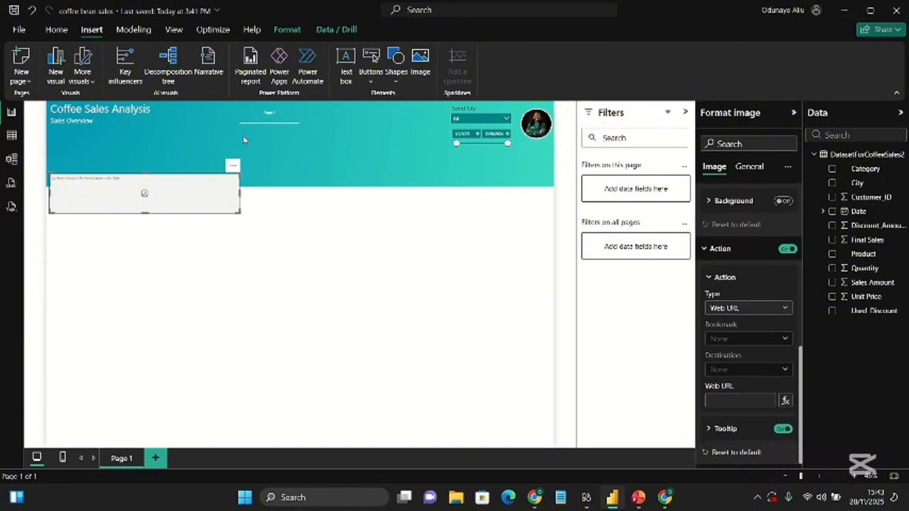
click(234, 165)
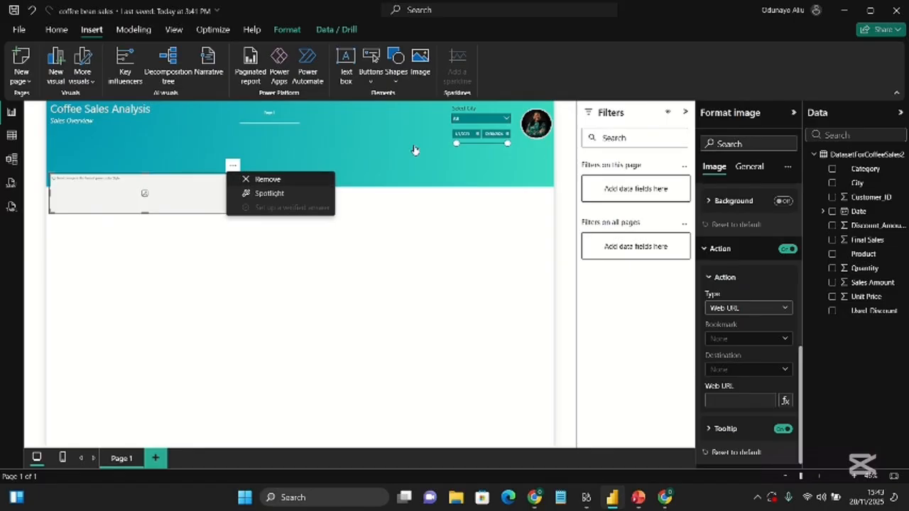
click(245, 178)
Examine the Web URL action and tooltip text set on the round profile picture in the header.
click(528, 124)
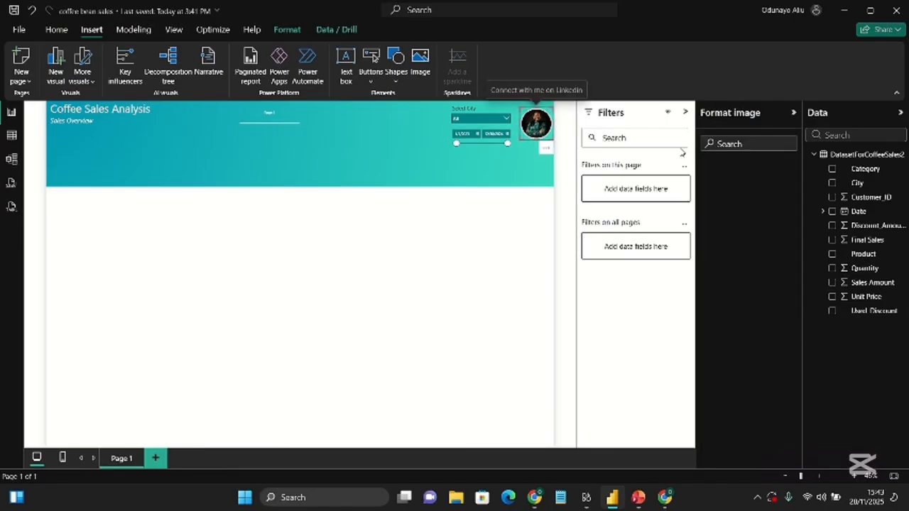
click(735, 219)
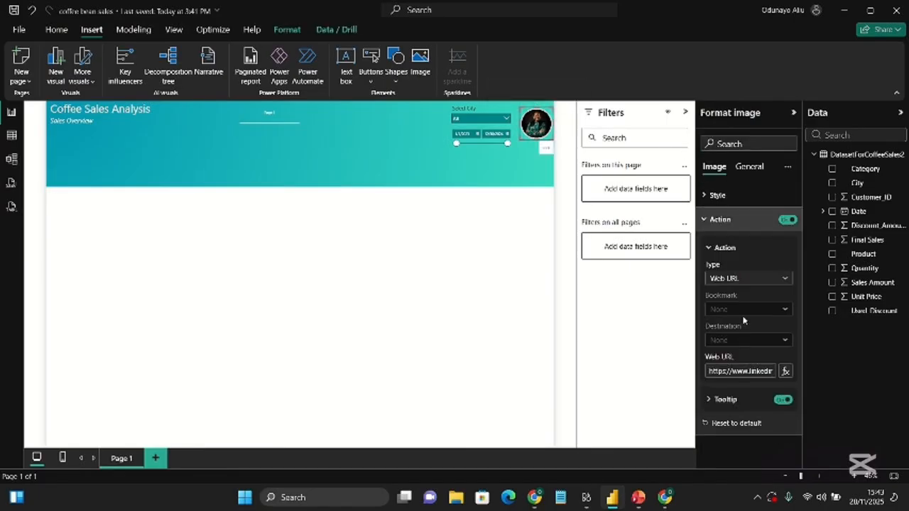
click(747, 398)
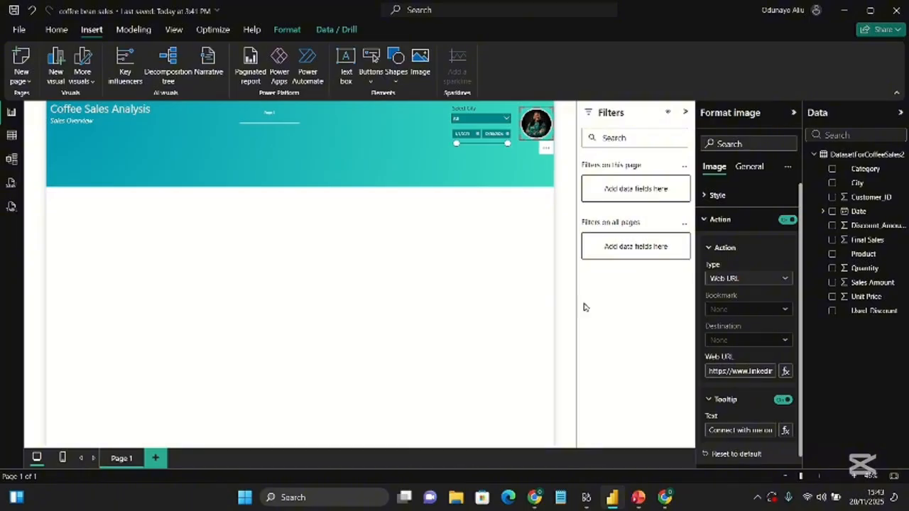
mouse_move(537, 128)
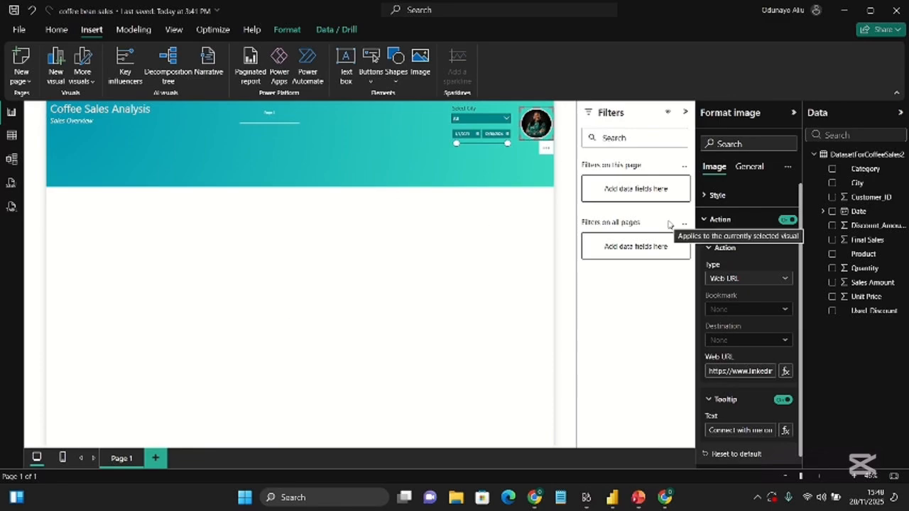
Add a card visual showing the Final Sales field and rename its value as Total Sales.
click(327, 186)
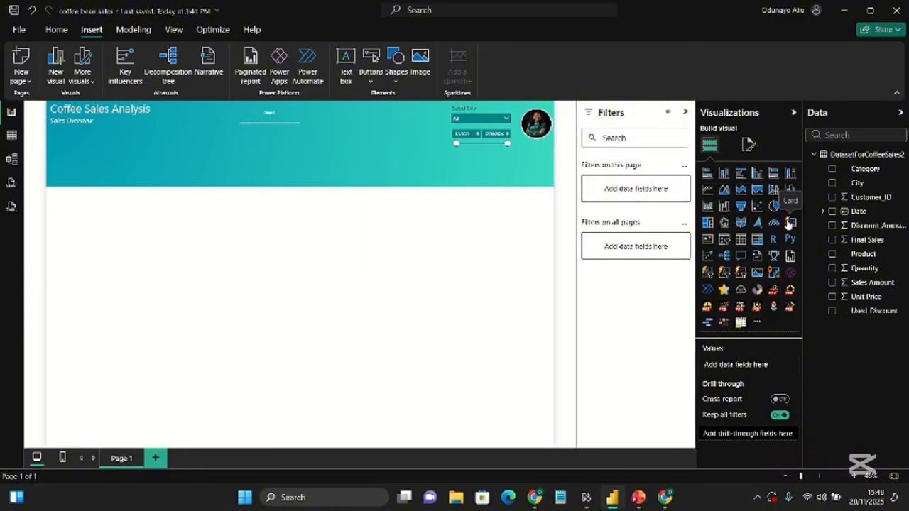
click(788, 223)
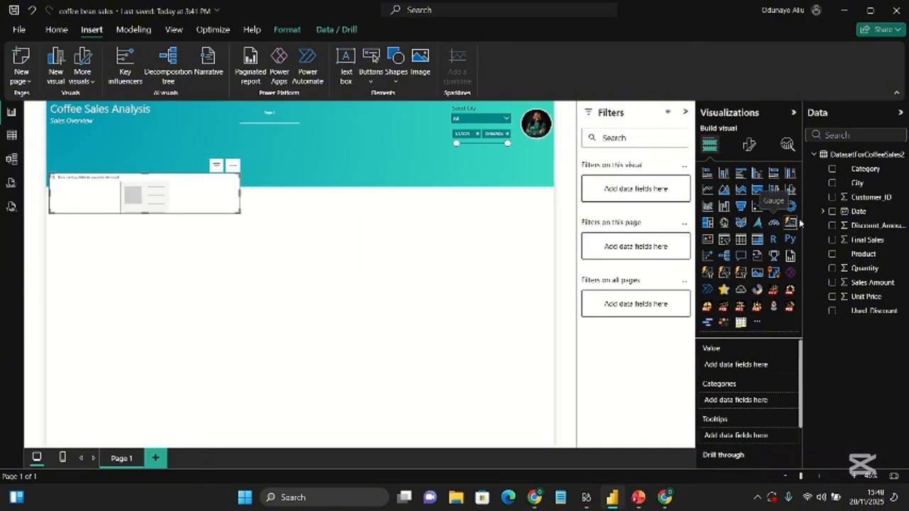
click(832, 239)
double_click(737, 364)
text(Total Sales)
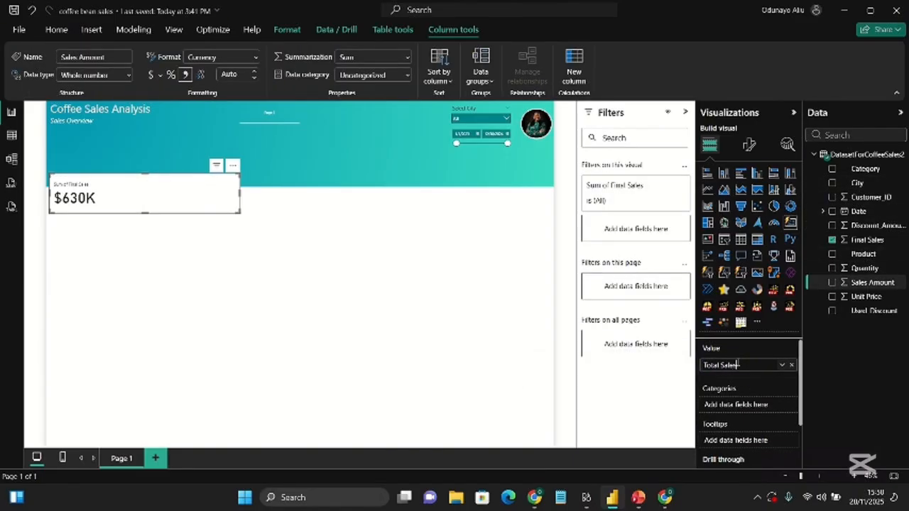
key(Return)
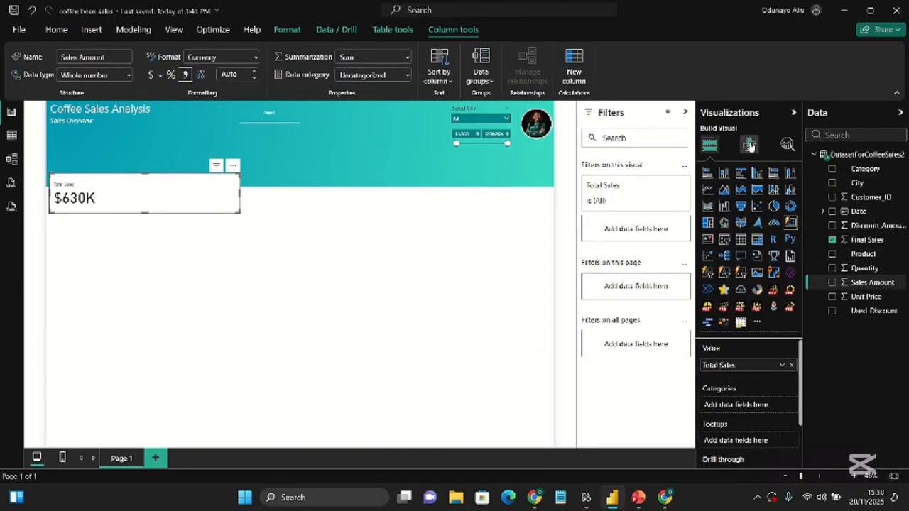
Add Sales Amount as a reference label on the Total Sales card and open the label's title settings.
click(749, 144)
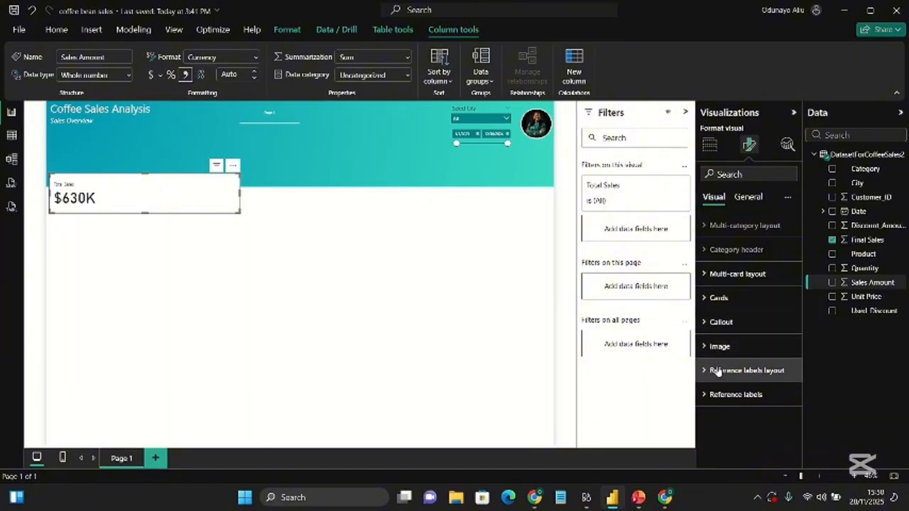
click(720, 396)
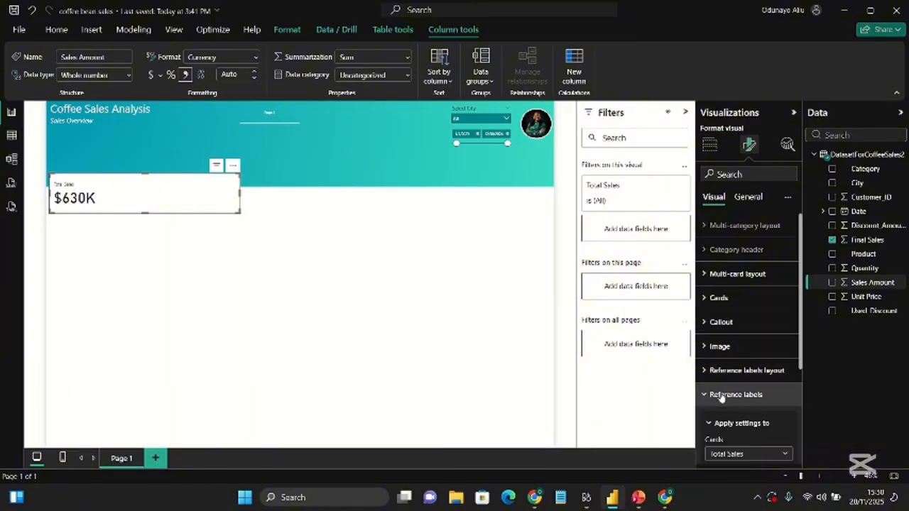
drag(880, 284, 769, 338)
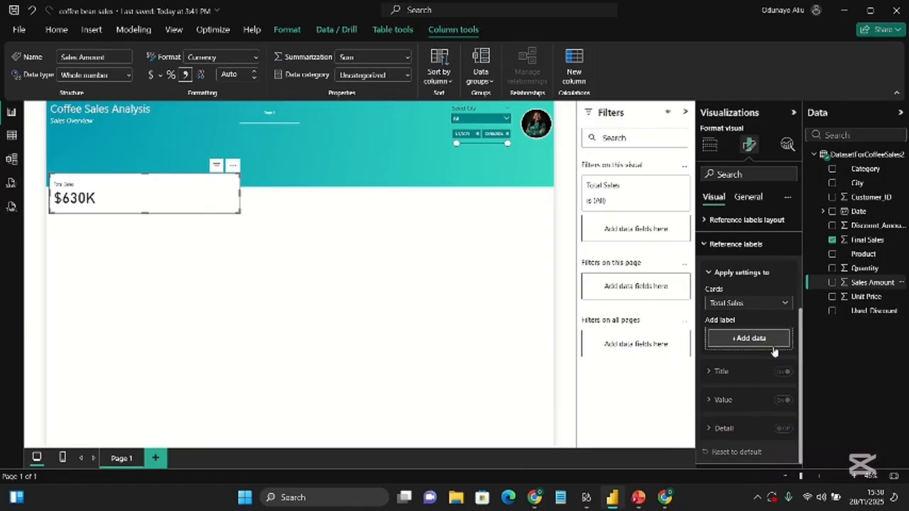
drag(866, 283, 764, 340)
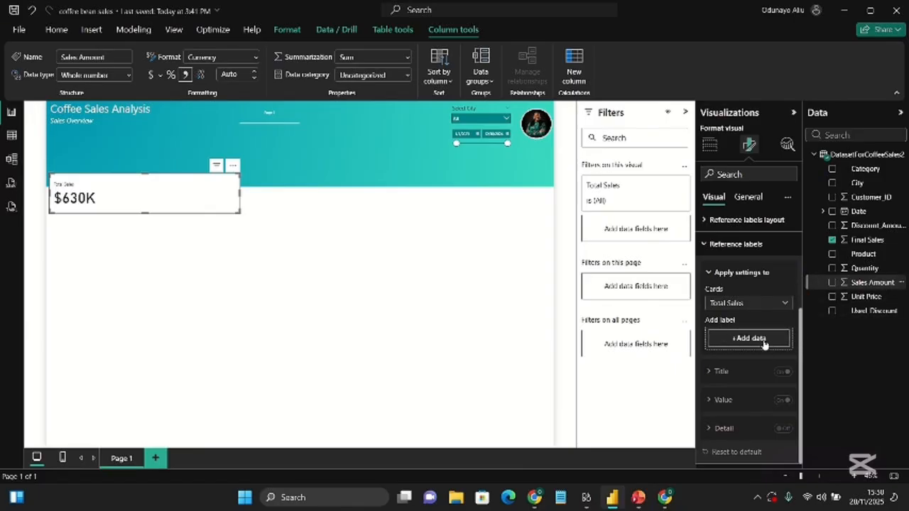
click(757, 345)
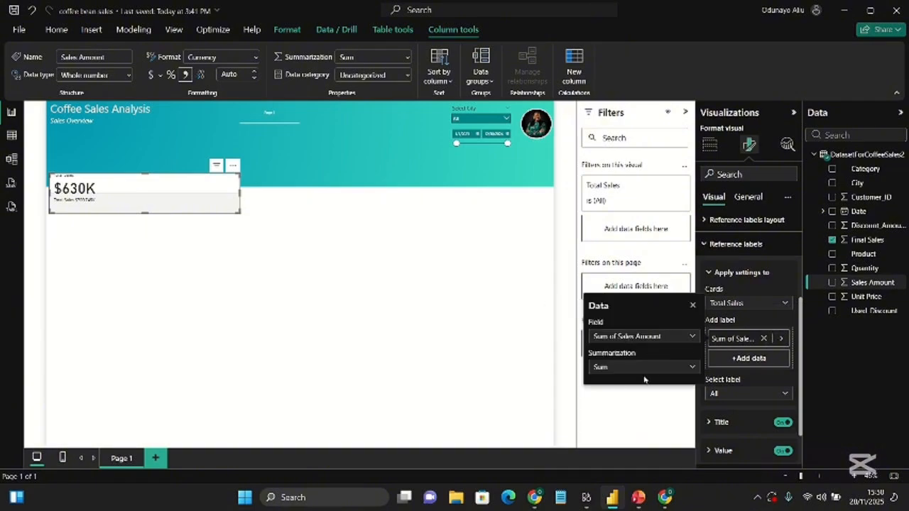
click(741, 423)
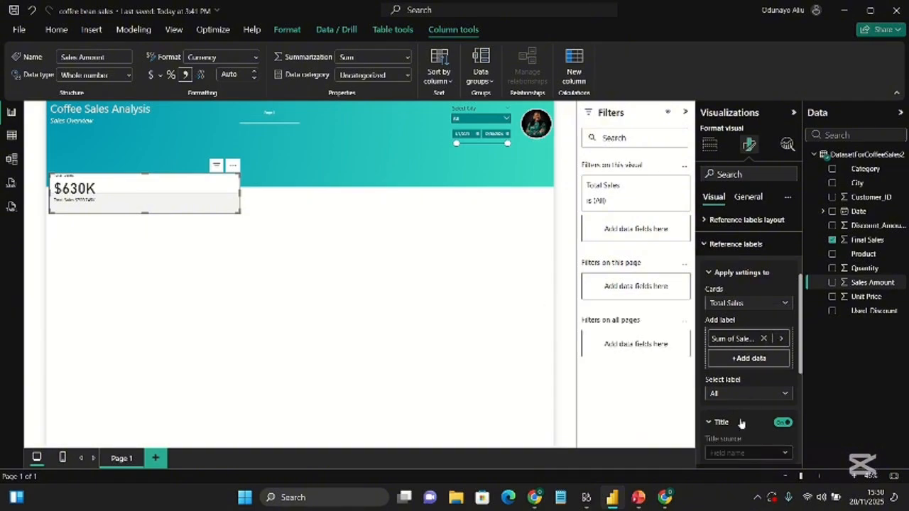
Give the Sales Amount reference label on the Total Sales card a custom title reading Actual Sales.
click(753, 394)
click(735, 424)
scroll(735, 431, down, 1)
click(736, 426)
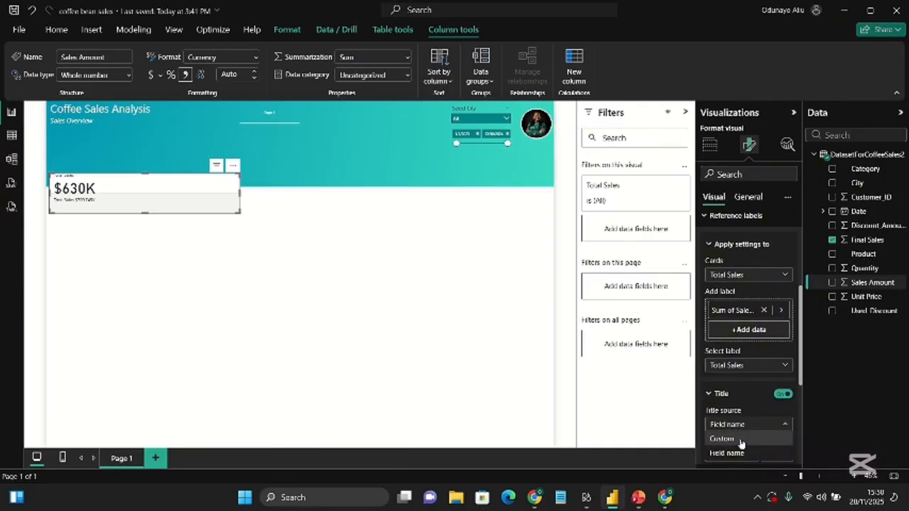
click(740, 440)
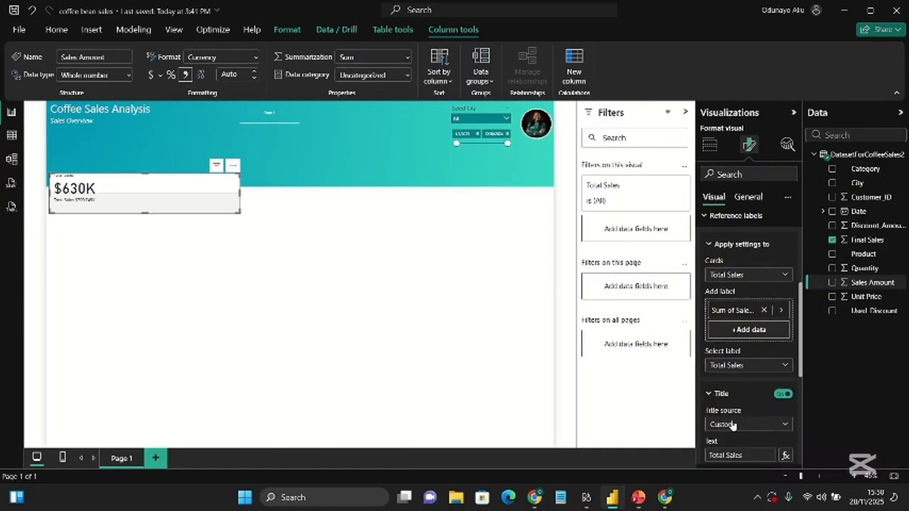
scroll(728, 446, down, 1)
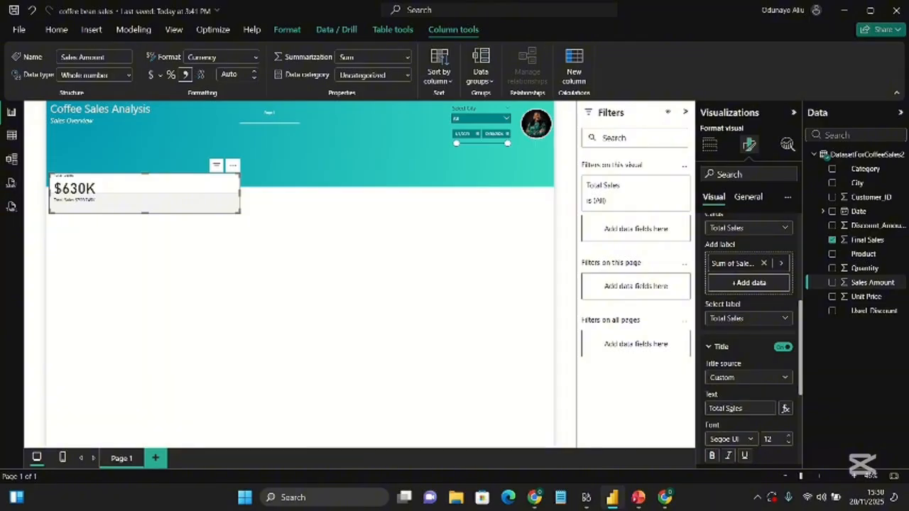
click(730, 408)
key(BackSpace)
key(BackSpace)
key(BackSpace)
key(BackSpace)
key(BackSpace)
key(BackSpace)
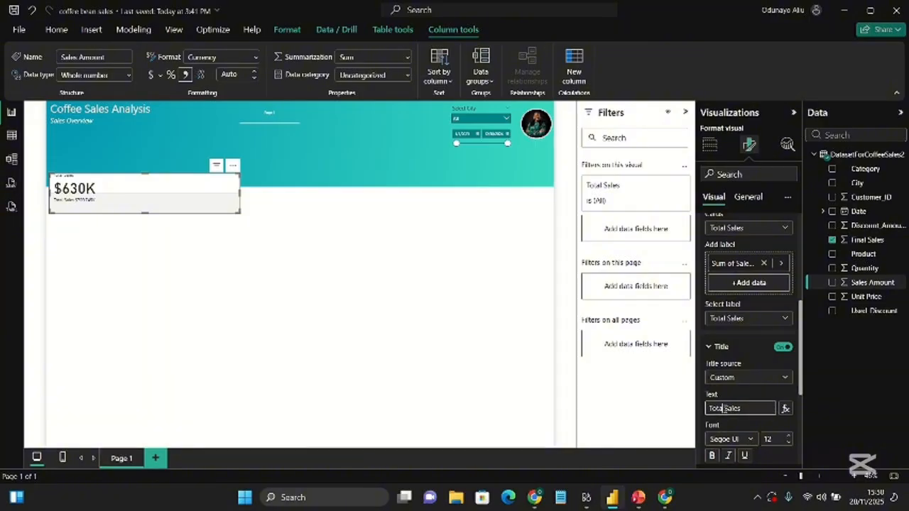
text(Actual)
Set the Actual Sales label title's font size to 14 and add Discount_Amount as a second reference label on the card.
scroll(755, 433, down, 2)
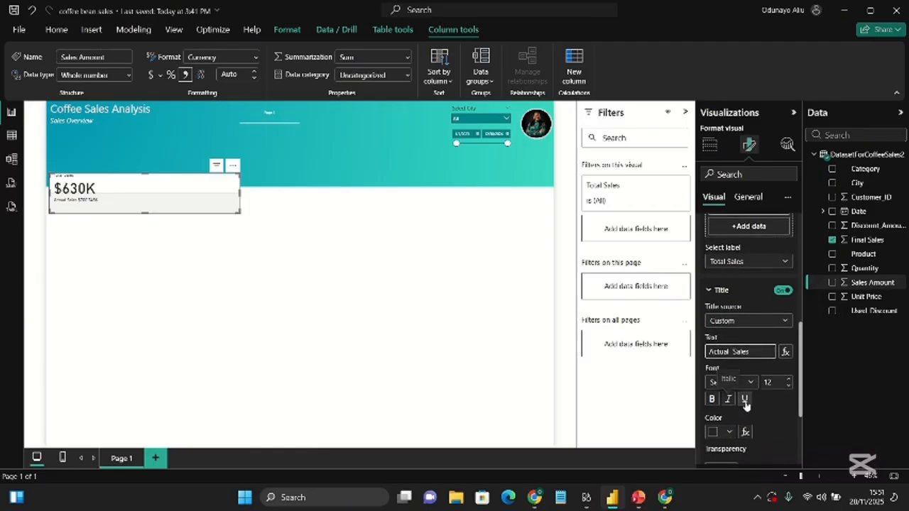
click(788, 379)
click(789, 379)
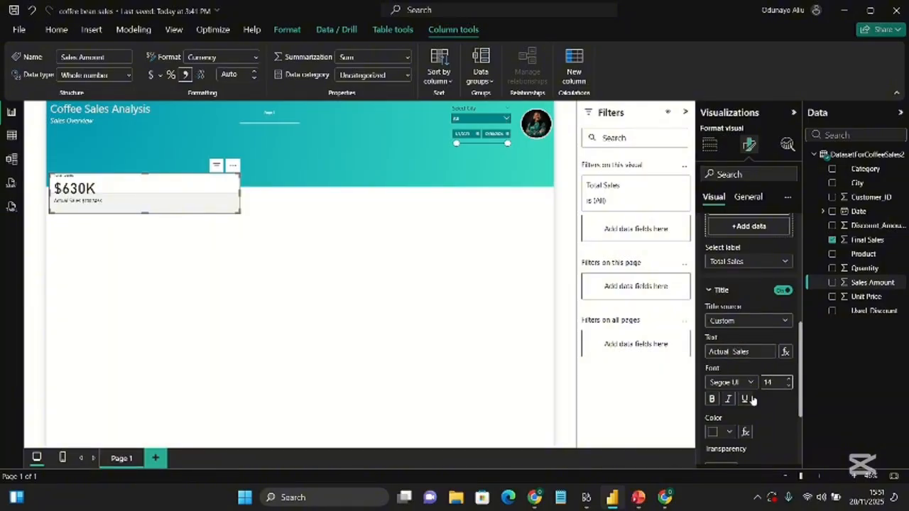
scroll(780, 320, up, 3)
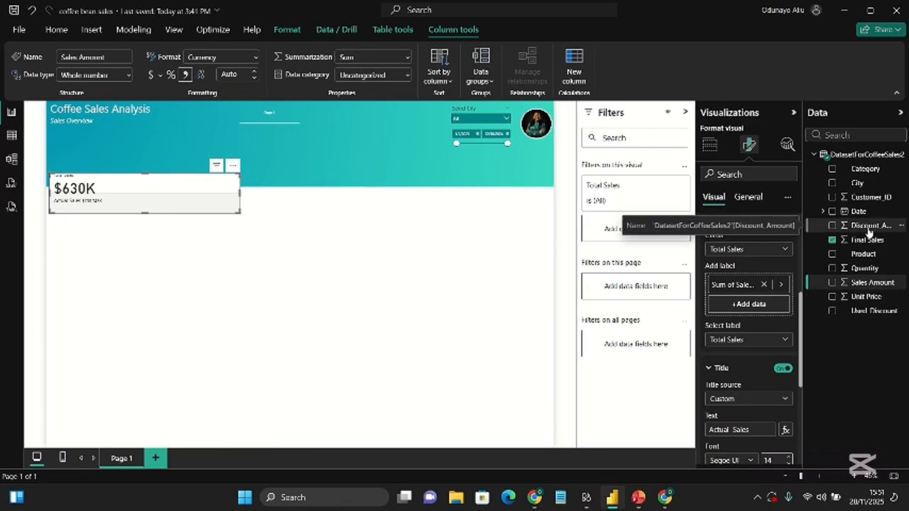
drag(872, 227, 762, 310)
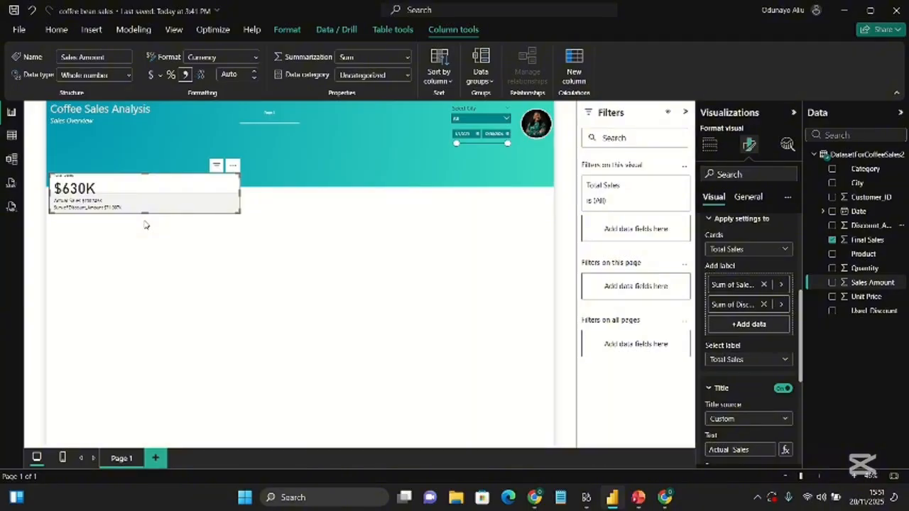
Set the Actual Sales label's value to display units None with 0 decimal places.
scroll(751, 362, down, 3)
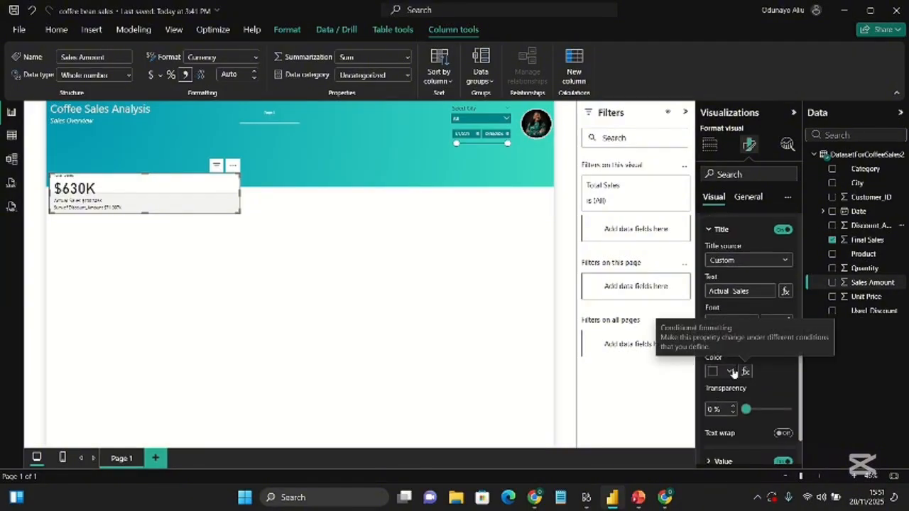
scroll(733, 372, down, 2)
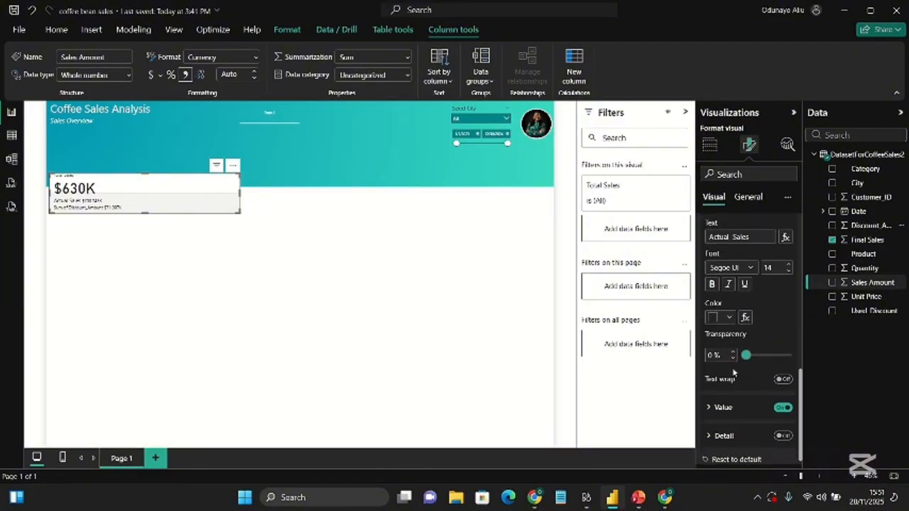
click(711, 404)
scroll(751, 376, down, 3)
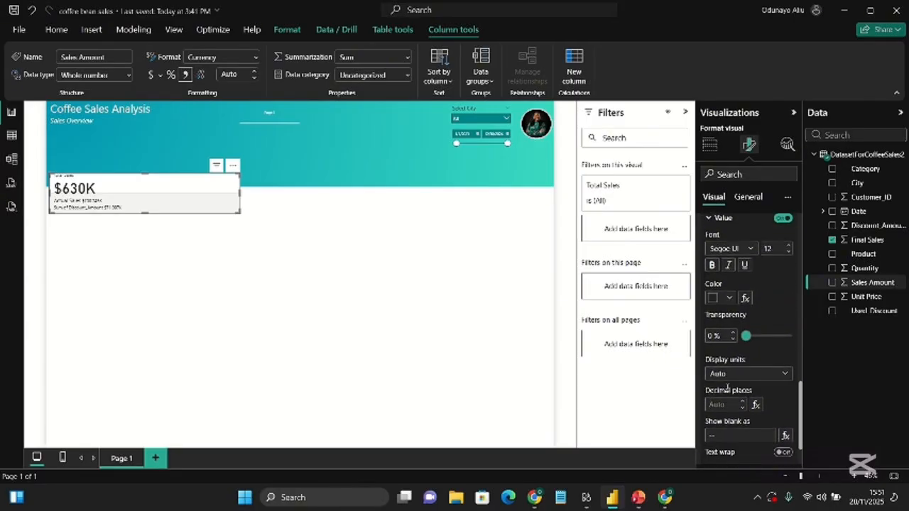
click(751, 374)
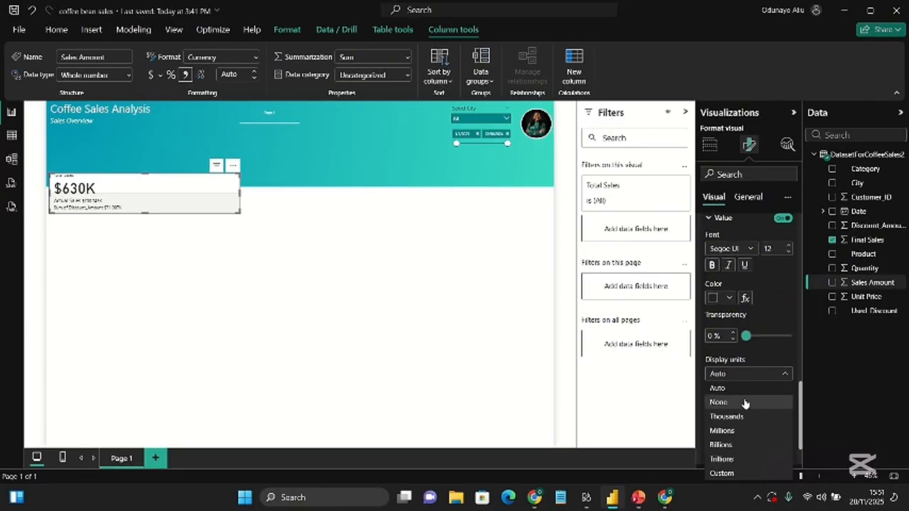
click(744, 403)
scroll(752, 376, down, 2)
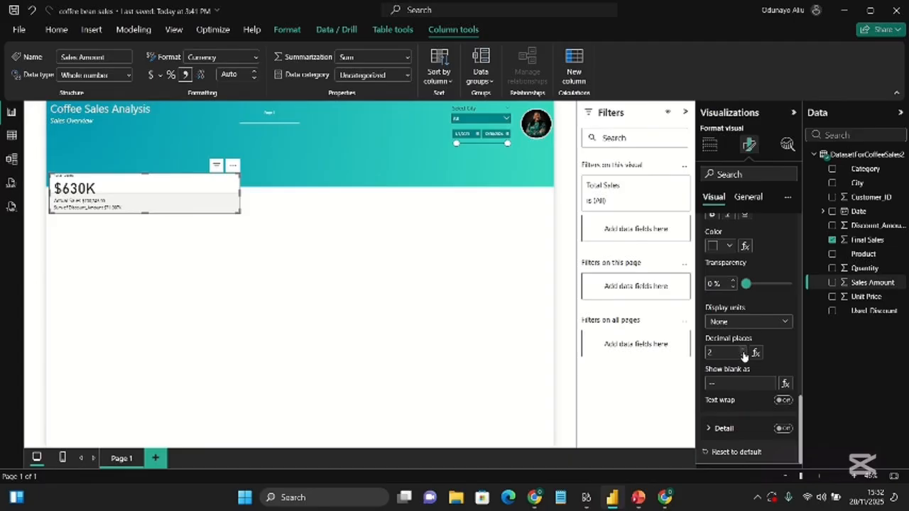
click(742, 350)
click(743, 350)
click(743, 350)
Give the Discount_Amount reference label a custom title reading Total Discounts.
scroll(764, 318, up, 2)
scroll(765, 321, up, 1)
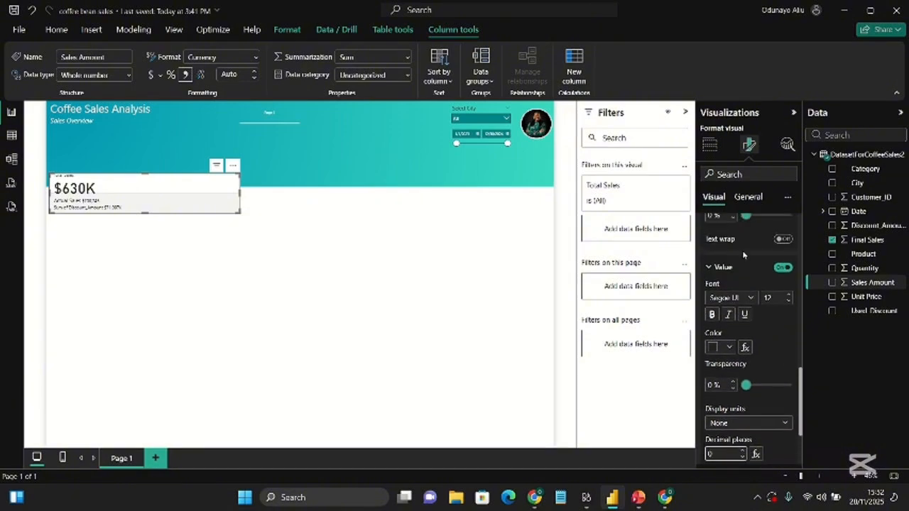
scroll(744, 276, up, 8)
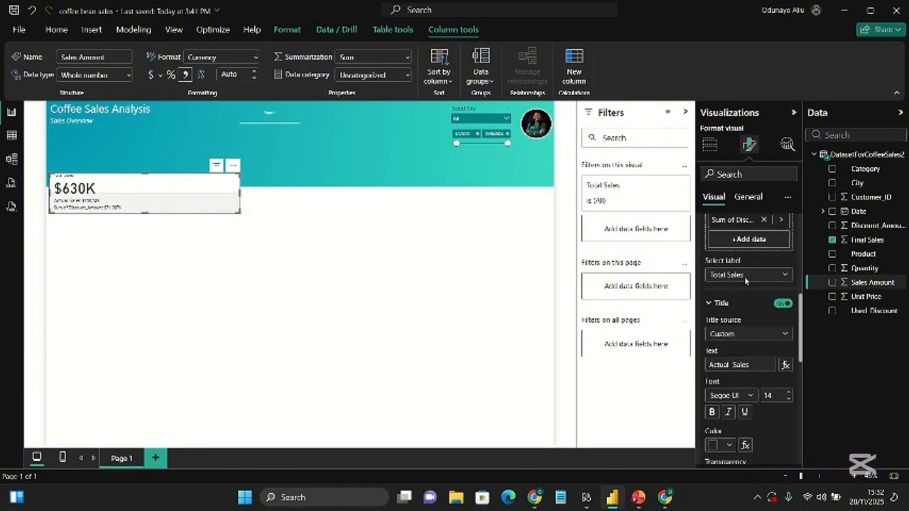
click(748, 294)
click(746, 341)
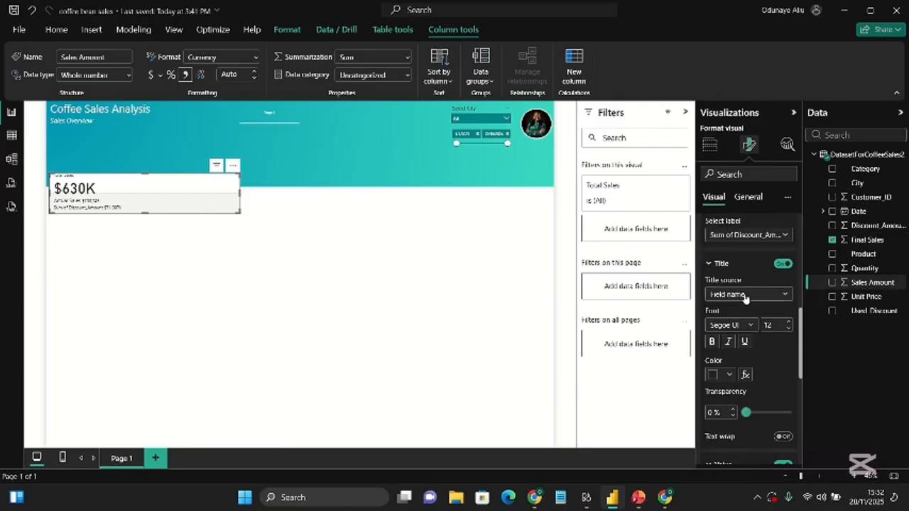
click(747, 294)
click(732, 309)
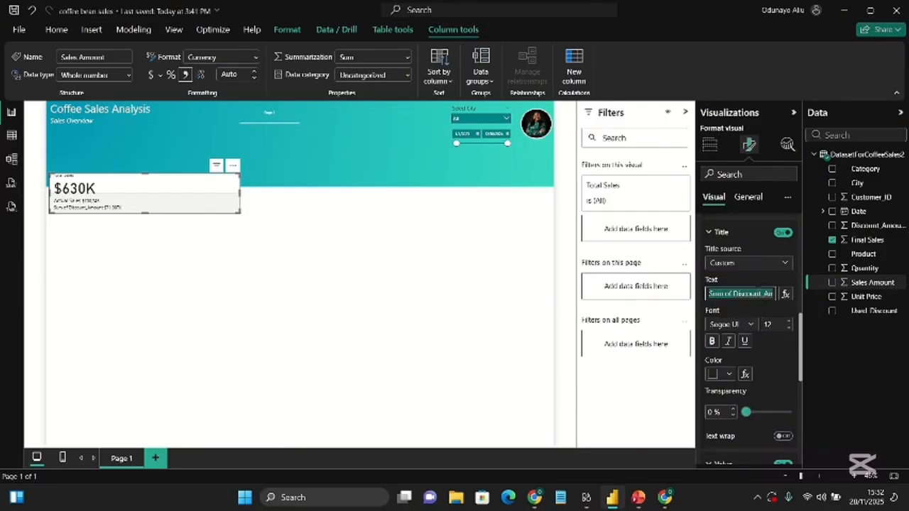
key(BackSpace)
text(Tot)
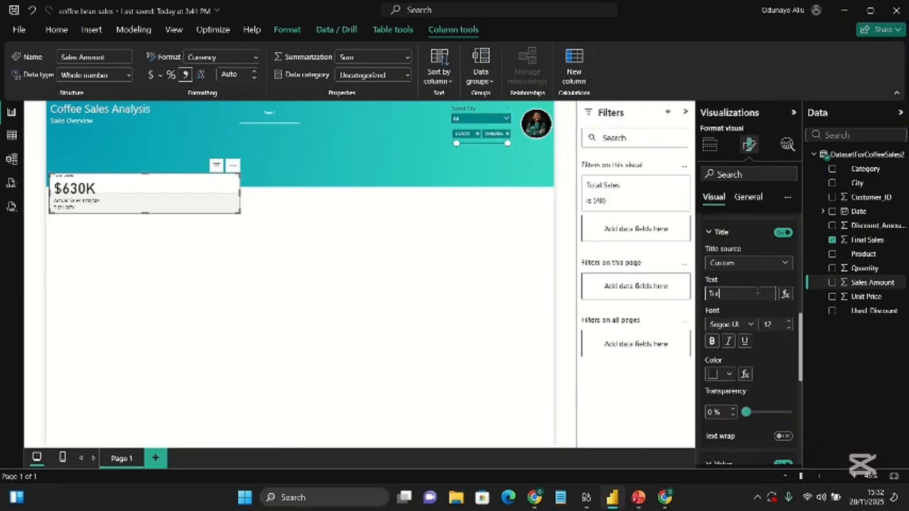
text(al Discounts)
Set the Total Discounts label's value to display units None and adjust its decimal places.
scroll(769, 354, down, 3)
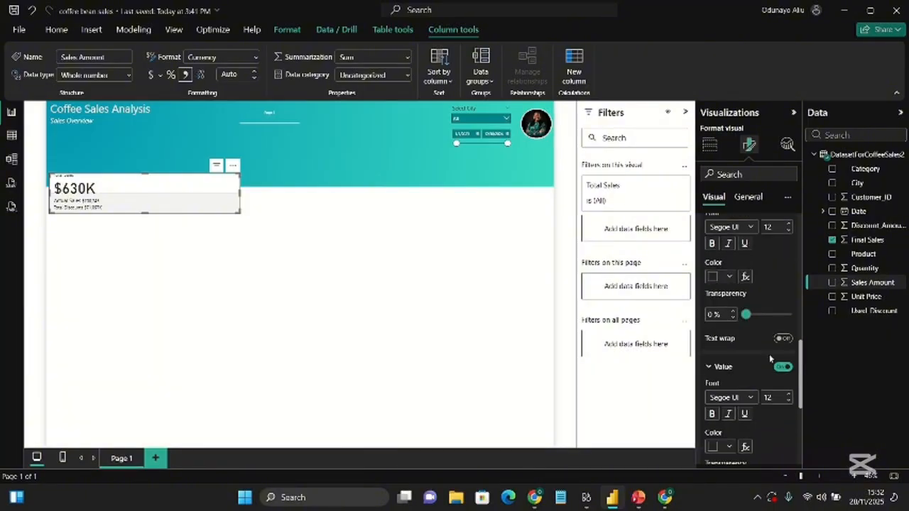
scroll(745, 376, down, 1)
click(742, 375)
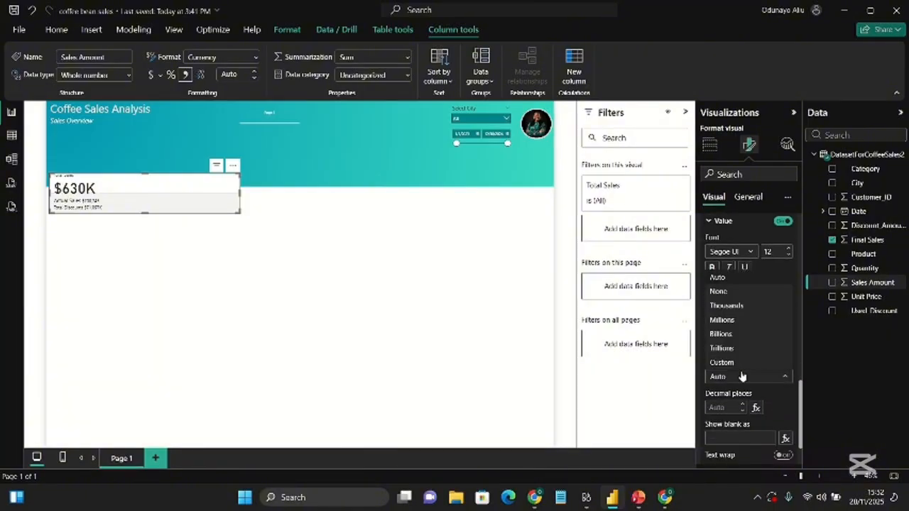
click(727, 294)
scroll(730, 346, down, 2)
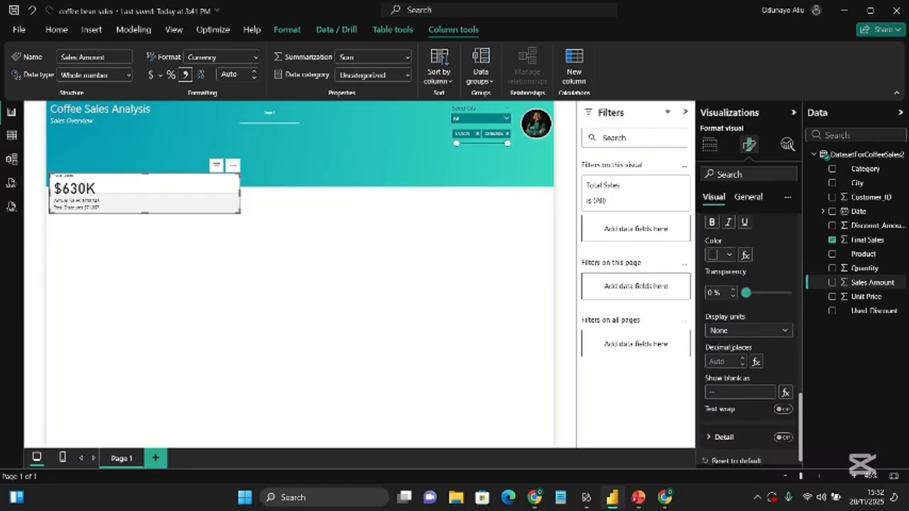
click(742, 356)
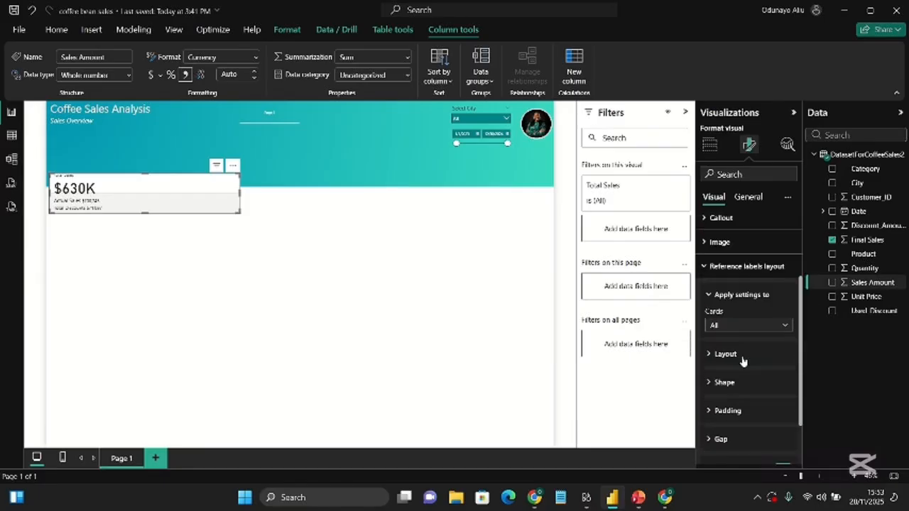
Change the layout style of the card's reference labels from a list to Table.
click(743, 360)
scroll(743, 362, down, 1)
click(758, 368)
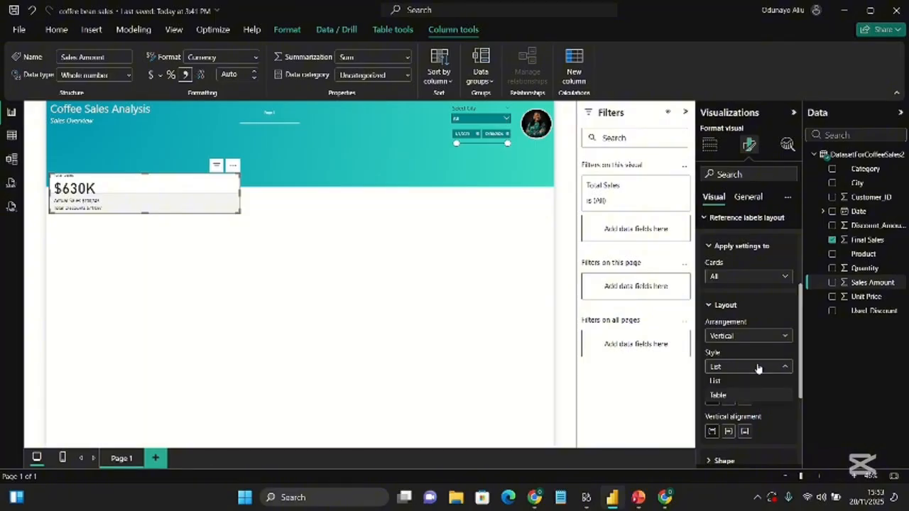
click(727, 395)
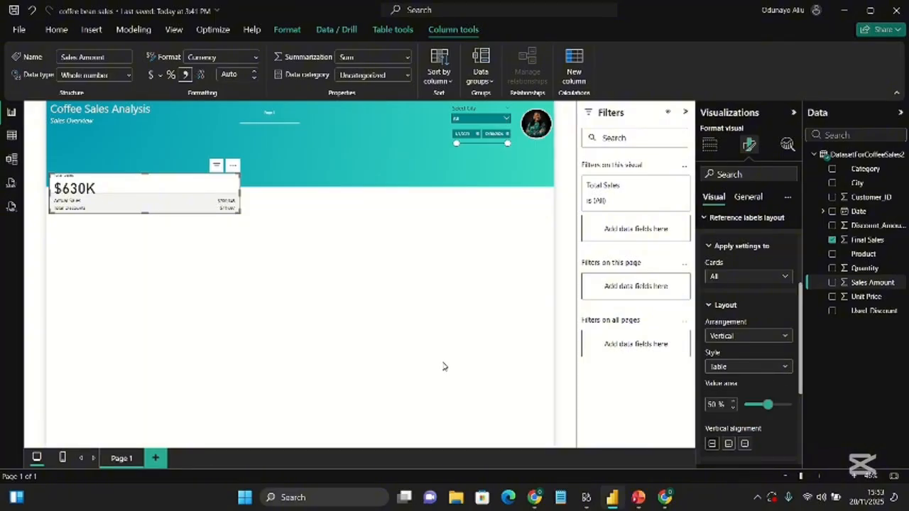
Reposition and resize the Total Sales card into a narrower, taller box that overlaps the lower edge of the header banner.
click(230, 177)
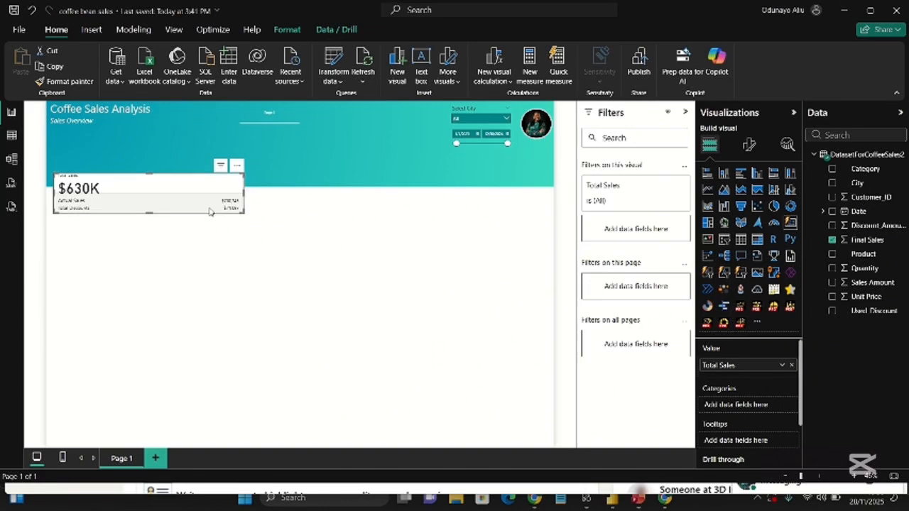
drag(147, 173, 145, 150)
drag(243, 182, 164, 188)
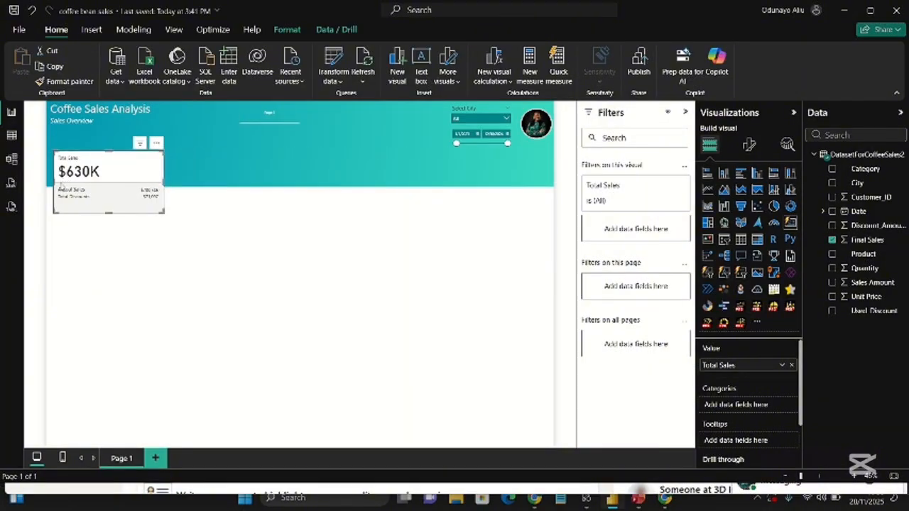
drag(59, 188, 59, 188)
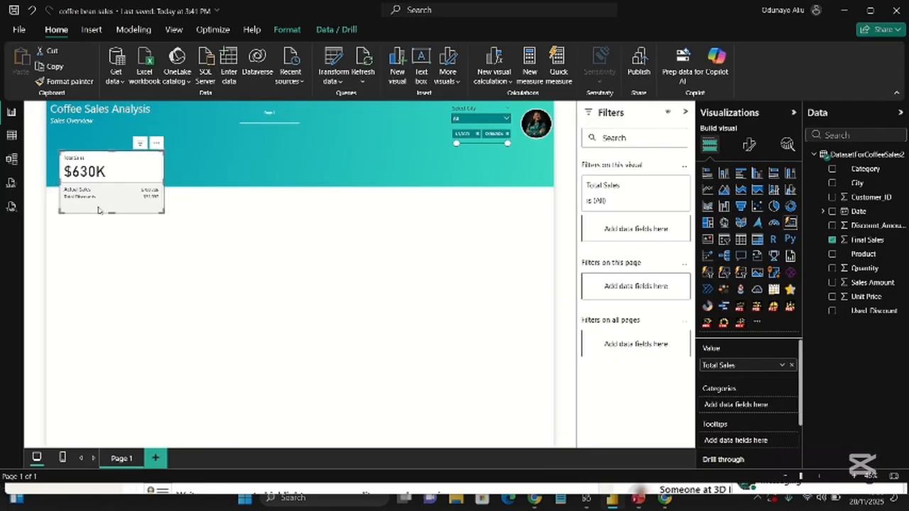
drag(112, 213, 114, 218)
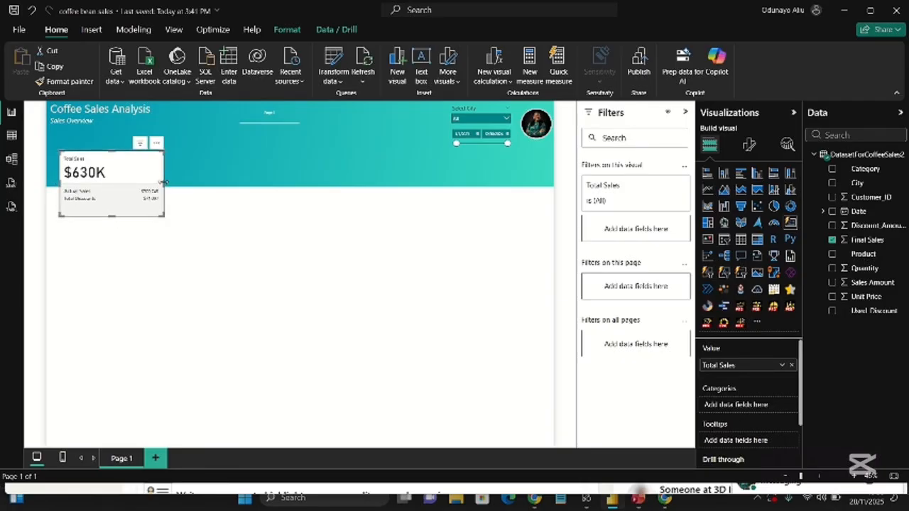
drag(162, 183, 152, 182)
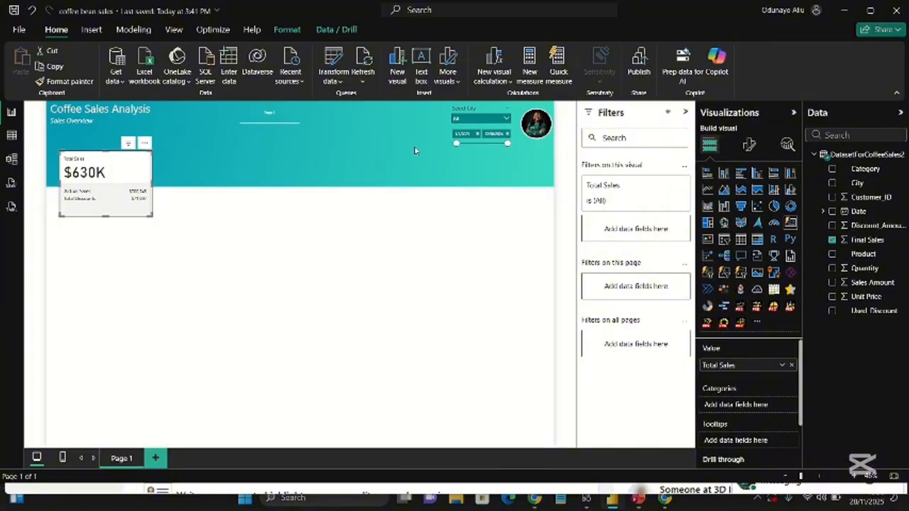
Turn off the border of the Total Sales card in its Cards settings.
click(749, 145)
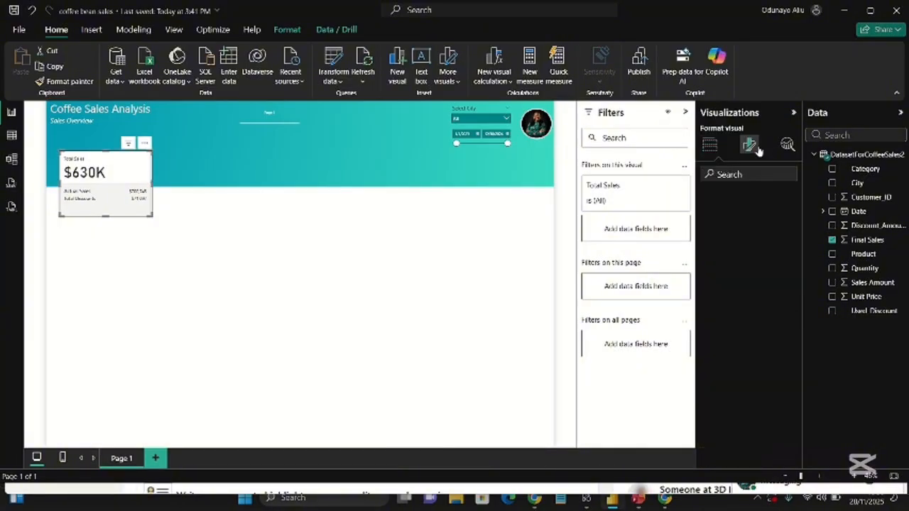
click(742, 355)
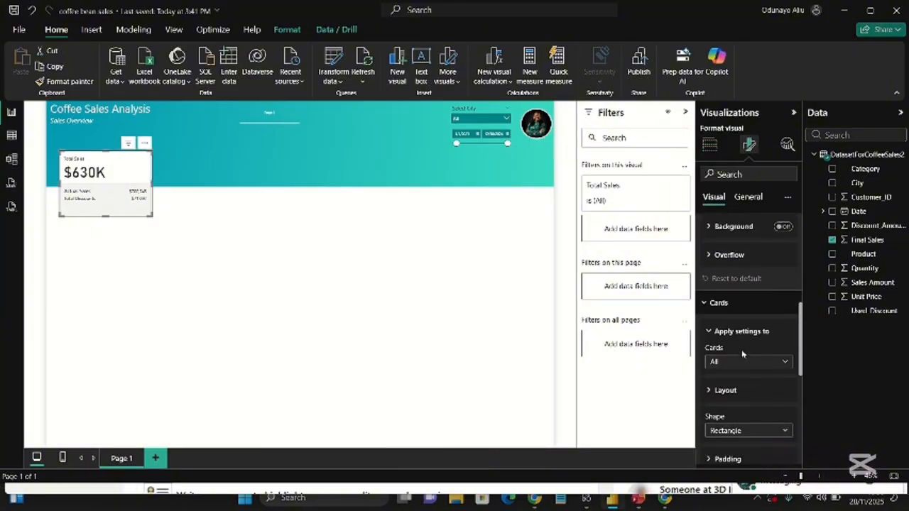
scroll(745, 341, down, 3)
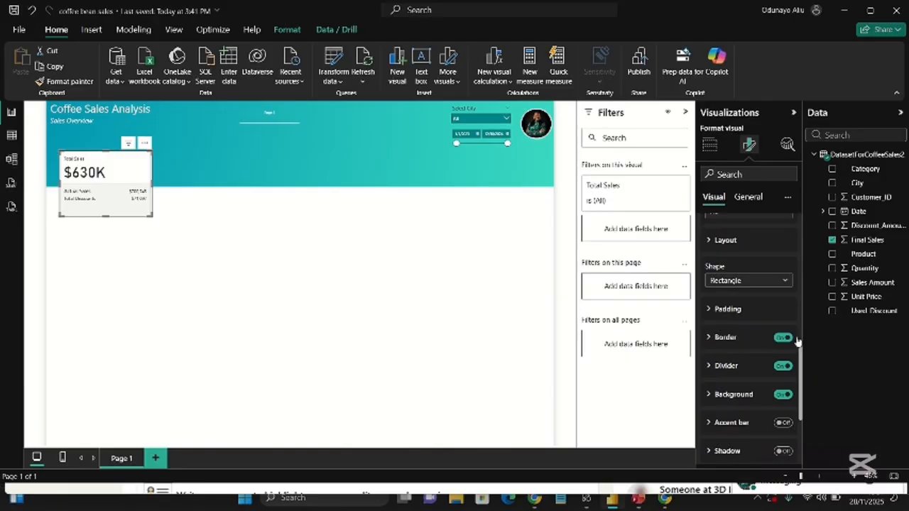
click(789, 338)
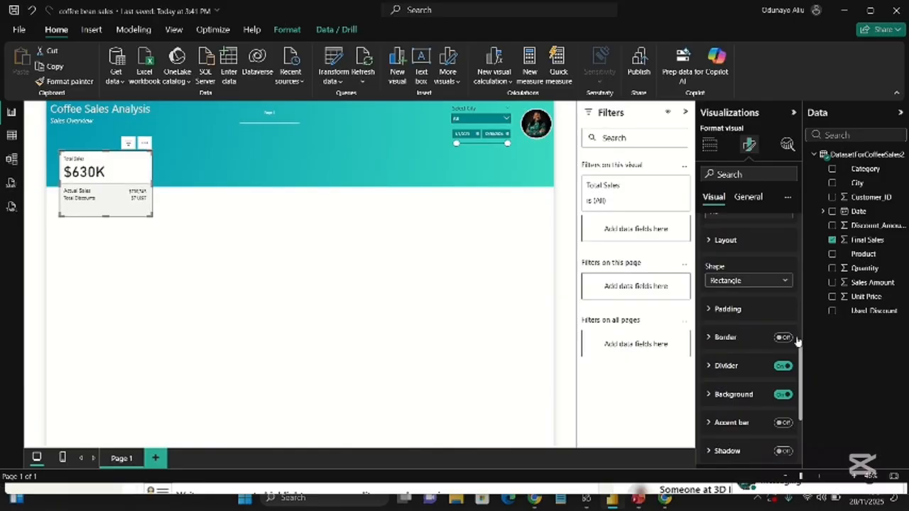
Set the width of the card's divider line to 2 px.
click(739, 367)
scroll(741, 369, down, 3)
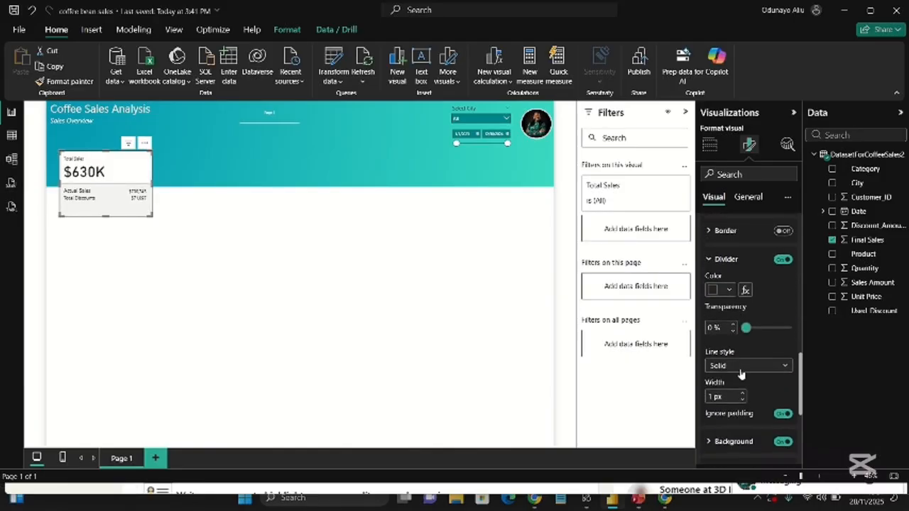
click(742, 393)
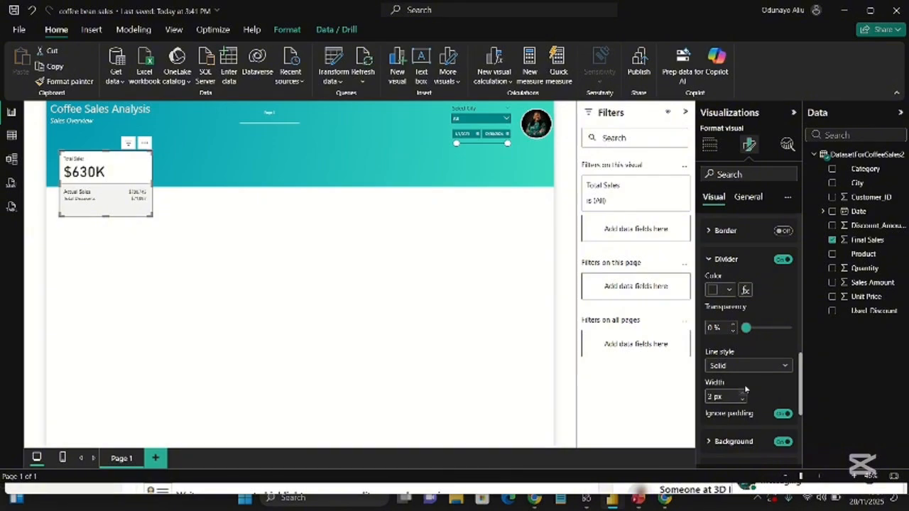
Change the color of the Total Sales card's divider line to black.
scroll(736, 384, down, 1)
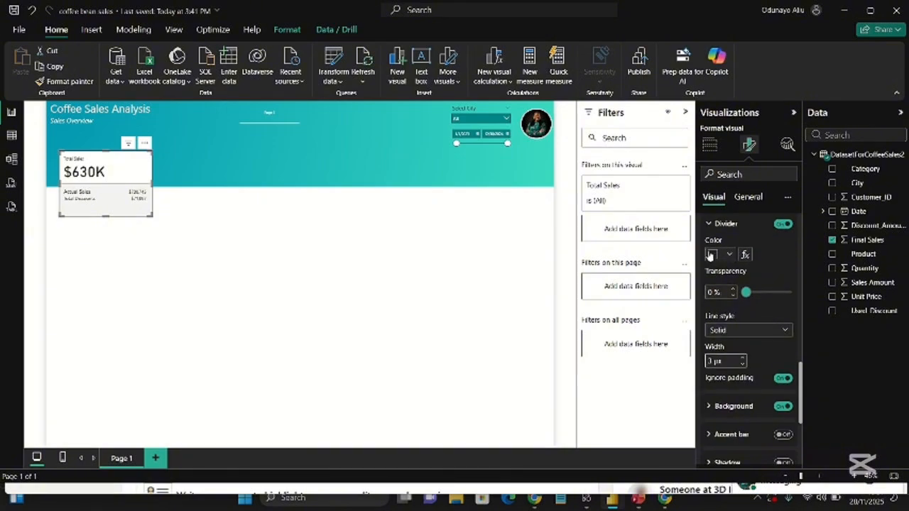
click(731, 255)
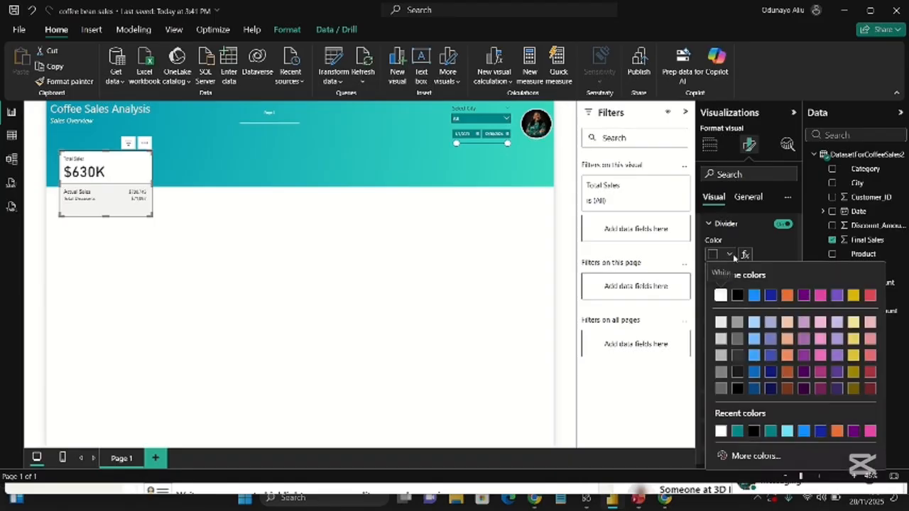
click(738, 295)
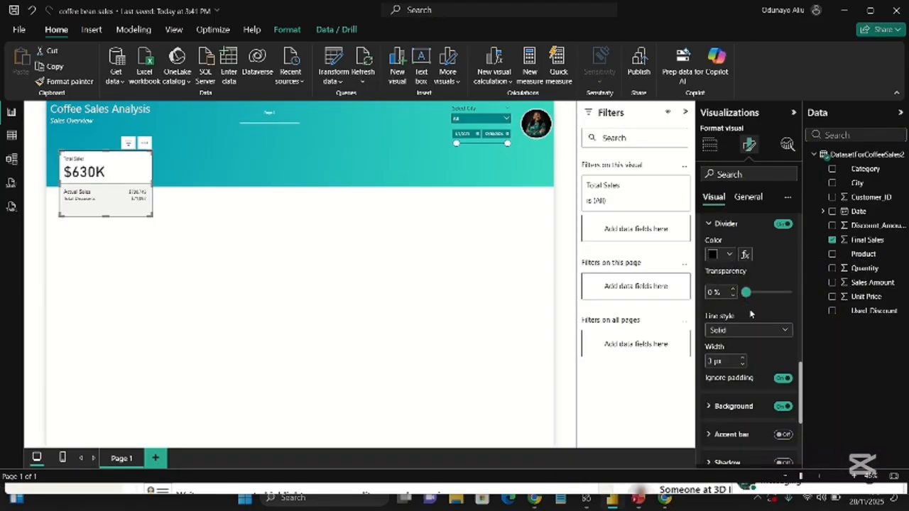
Change the font of the Total Sales card's callout value to Segoe UI.
scroll(753, 319, down, 4)
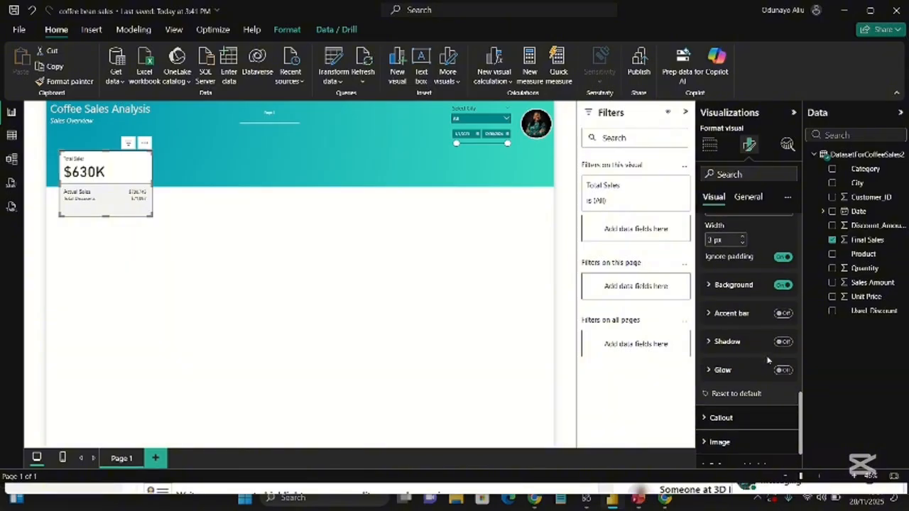
scroll(767, 360, down, 1)
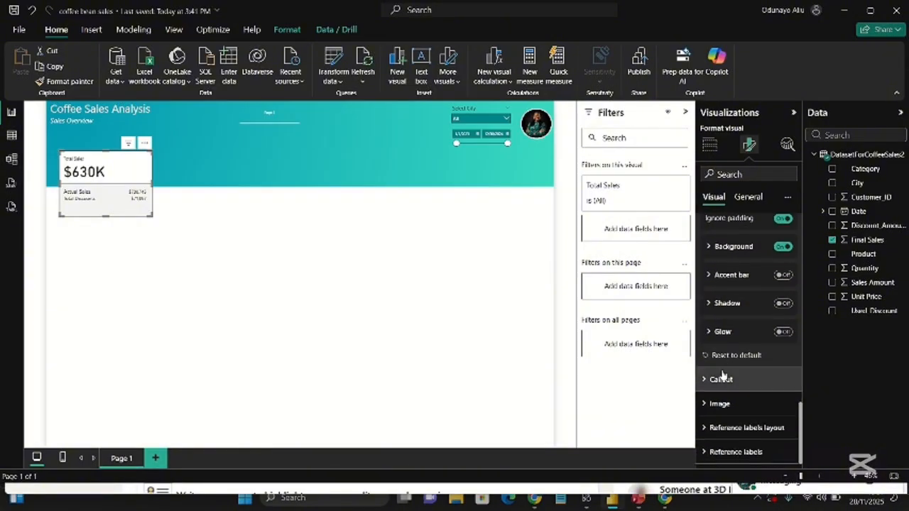
click(720, 378)
scroll(728, 366, down, 5)
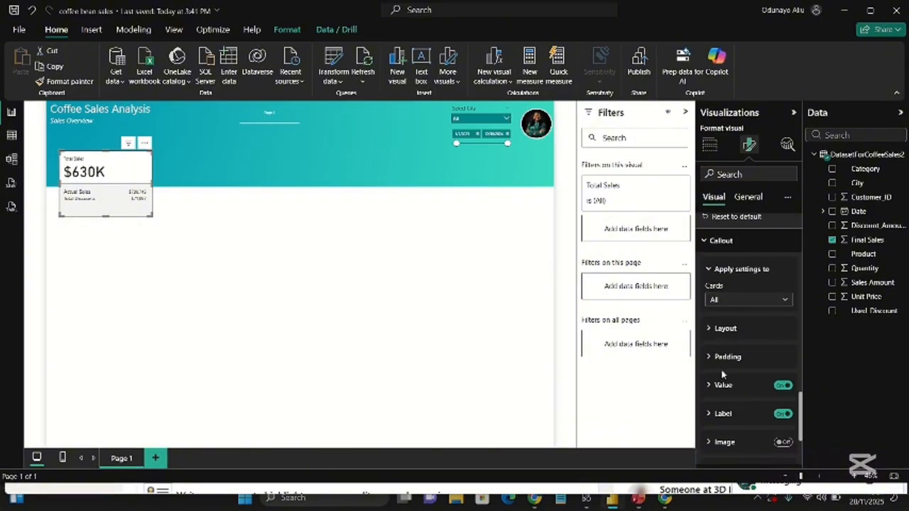
click(723, 363)
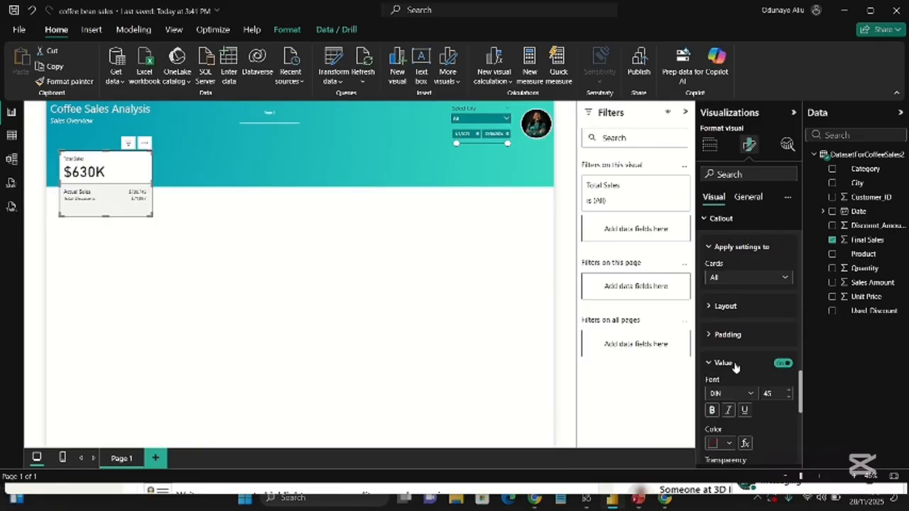
scroll(738, 365, down, 1)
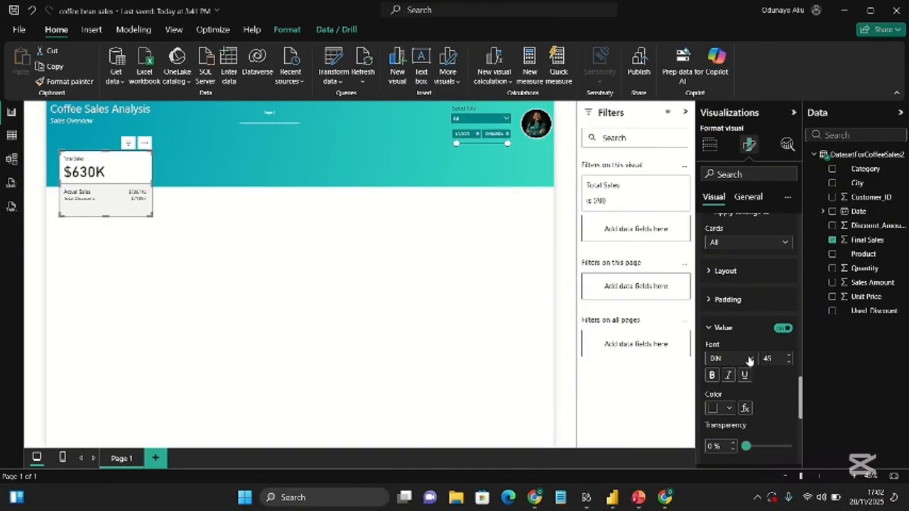
click(749, 360)
scroll(740, 344, down, 5)
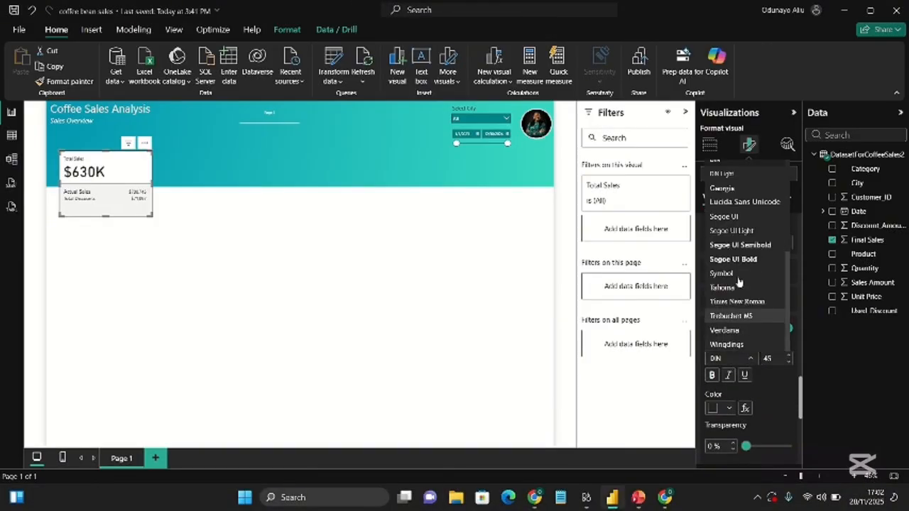
click(740, 217)
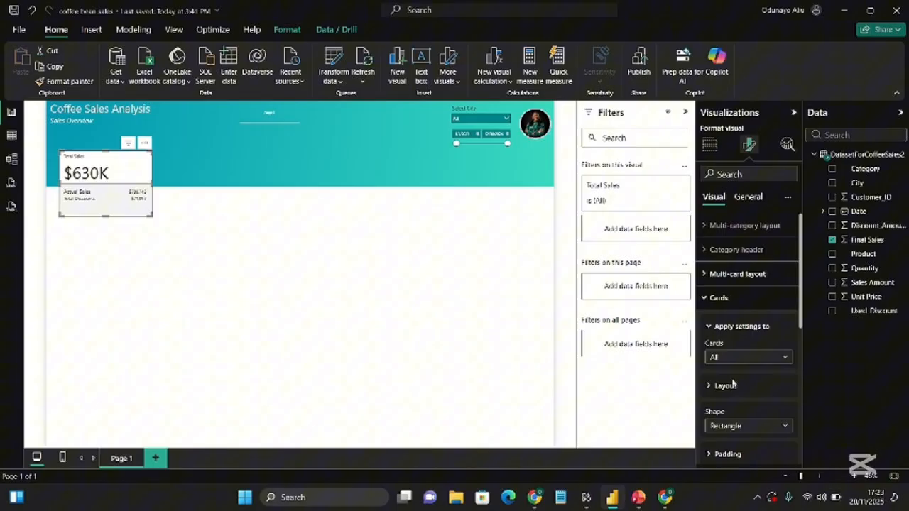
Change the Total Sales card's shape to a rounded rectangle with a corner radius of 40 px.
scroll(734, 377, down, 3)
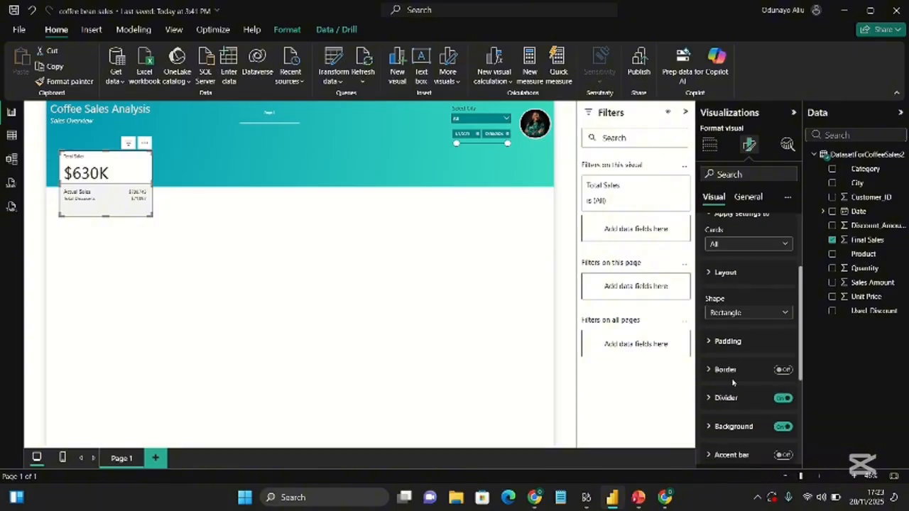
click(745, 306)
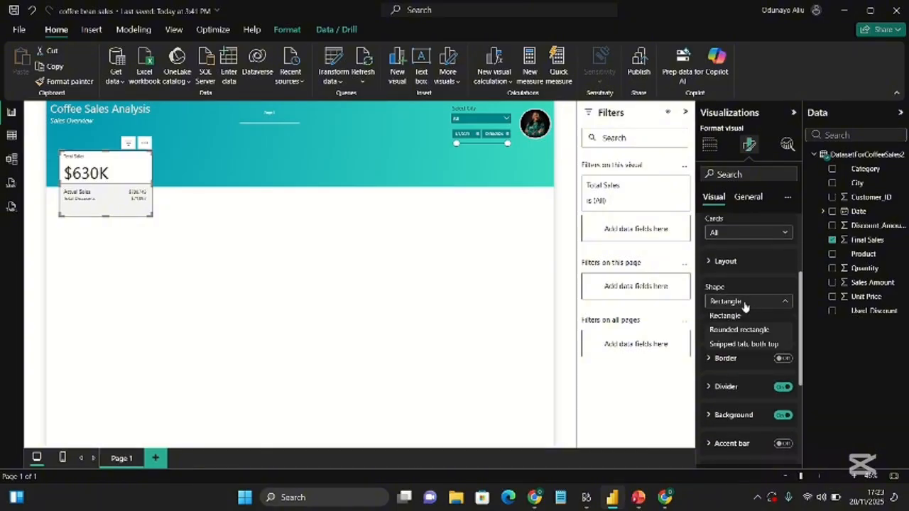
click(752, 333)
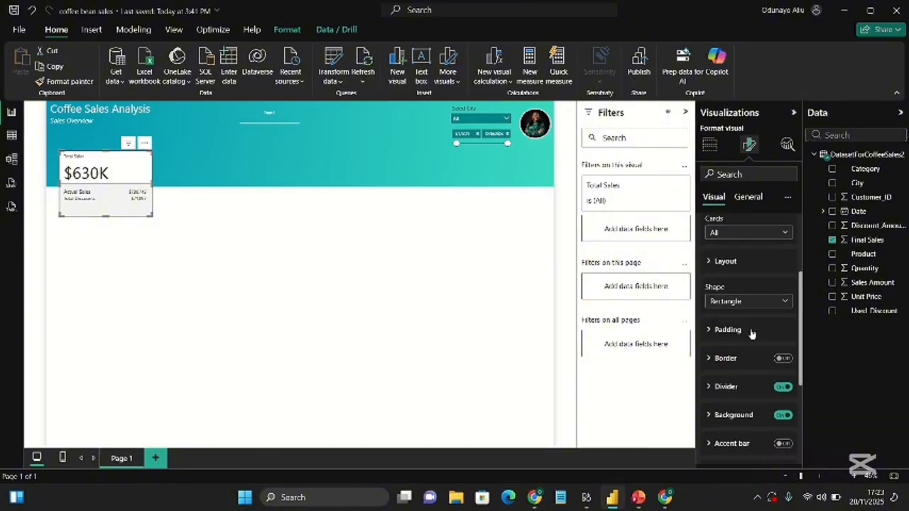
mouse_move(748, 340)
mouse_down()
mouse_move(756, 347)
mouse_move(748, 345)
mouse_up()
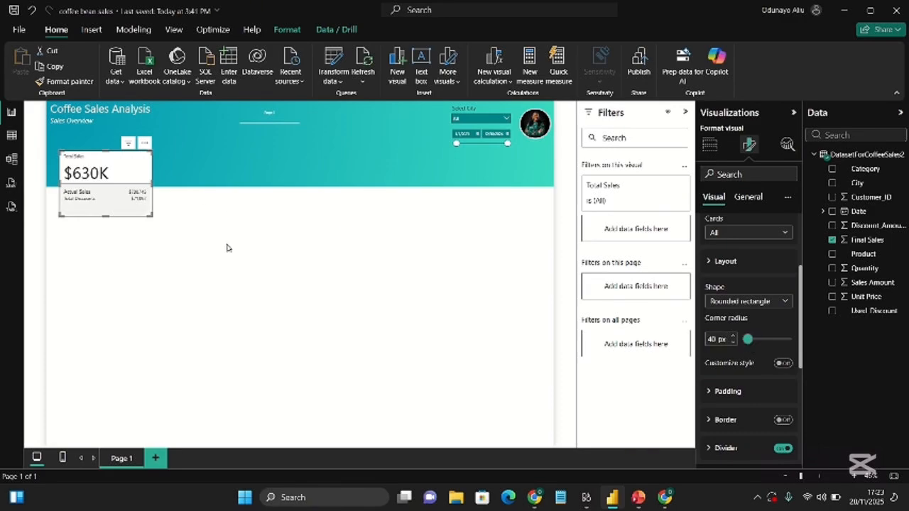
Turn on the shadow in the Total Sales card's Cards settings, with the offset set to Outside.
scroll(742, 357, down, 5)
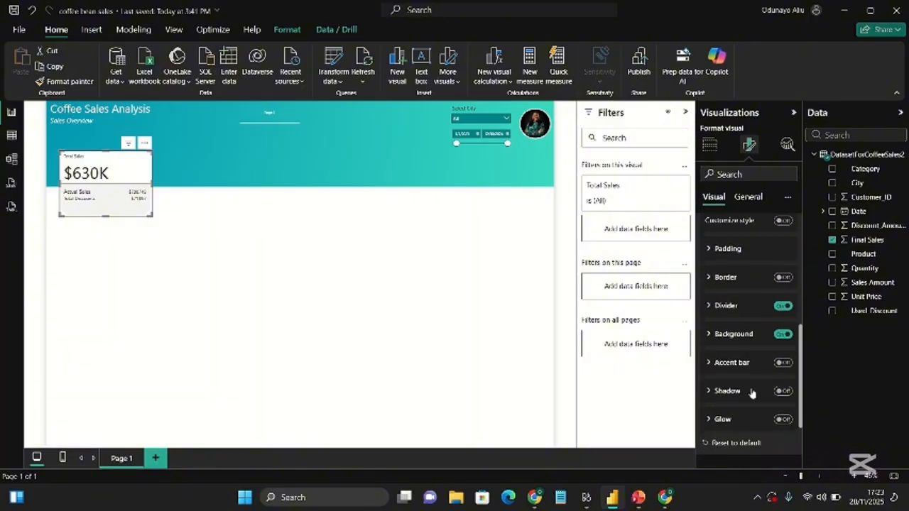
scroll(763, 383, down, 1)
click(784, 357)
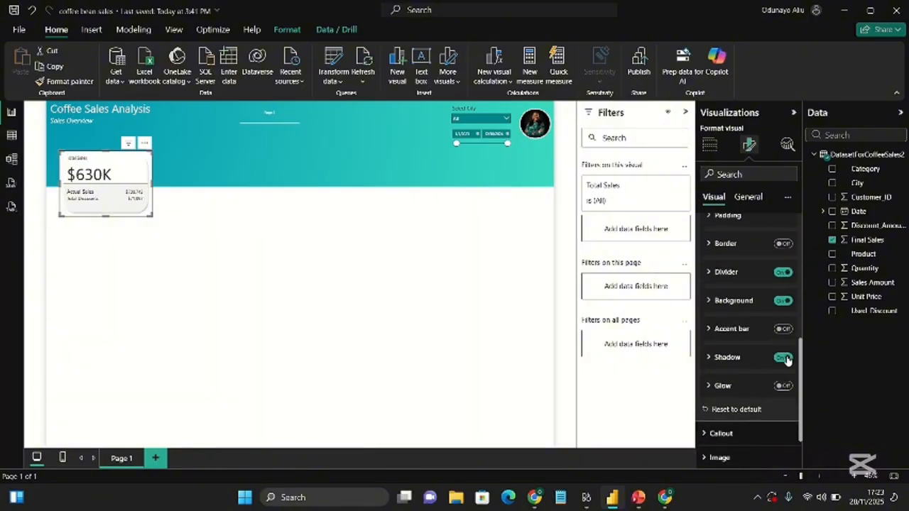
click(726, 365)
scroll(742, 416, down, 1)
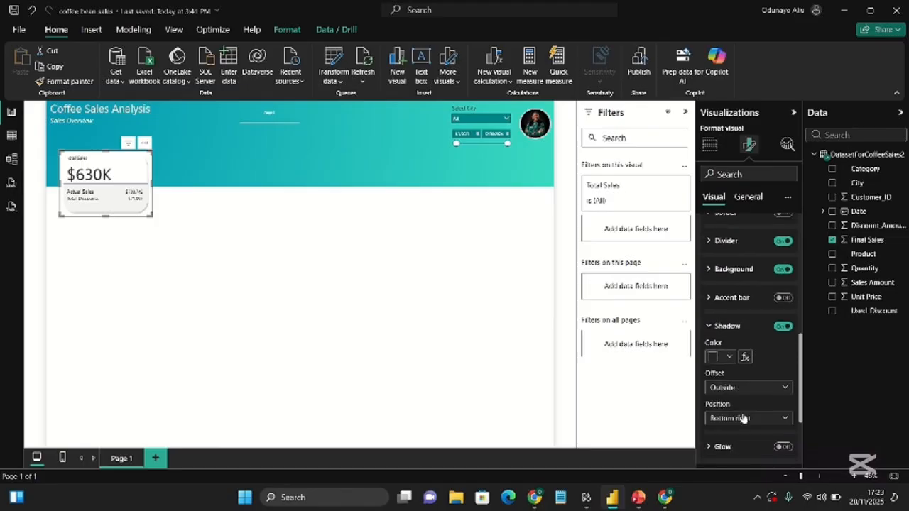
click(728, 374)
click(721, 388)
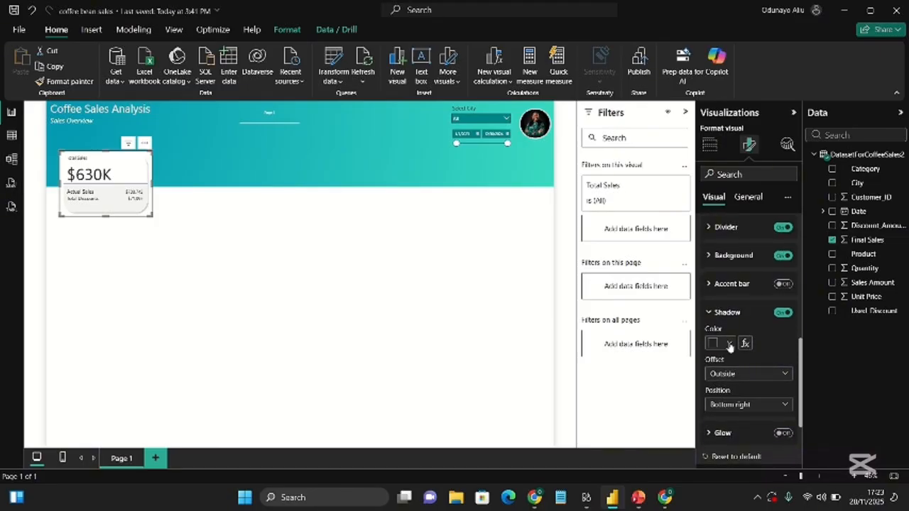
Turn off the overall visual background of the Total Sales card in its general effects settings.
click(747, 196)
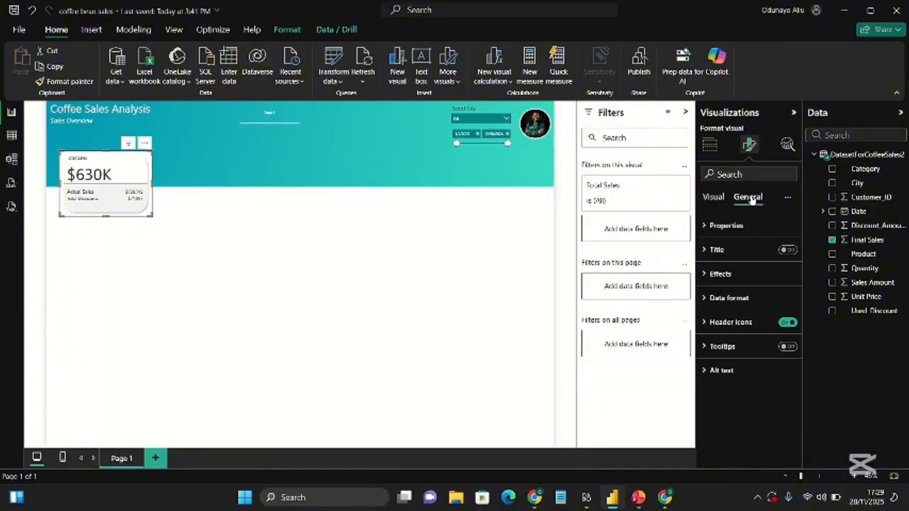
click(750, 275)
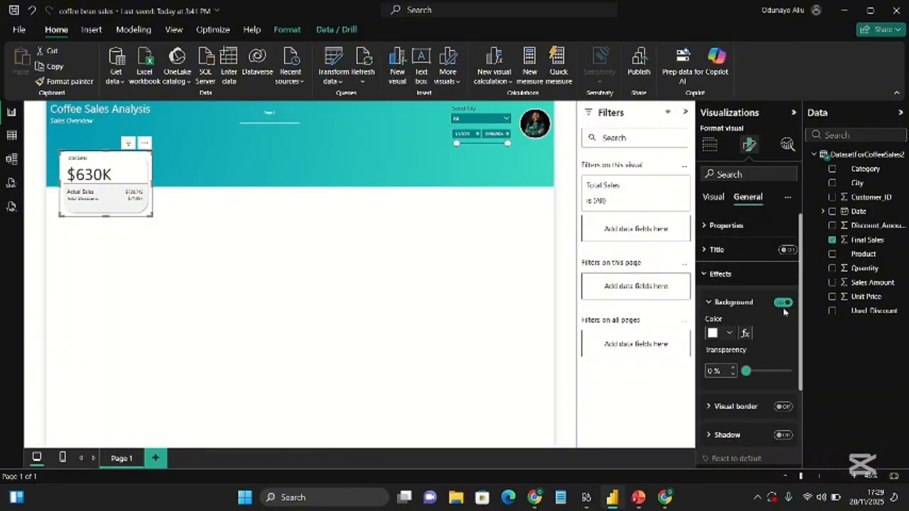
click(777, 303)
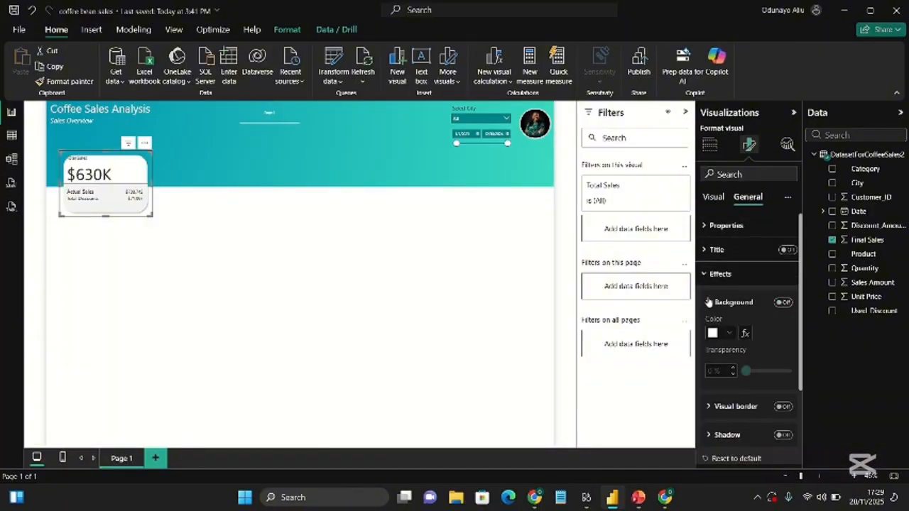
Turn off the background of the card's reference labels layout.
click(714, 198)
scroll(733, 305, down, 5)
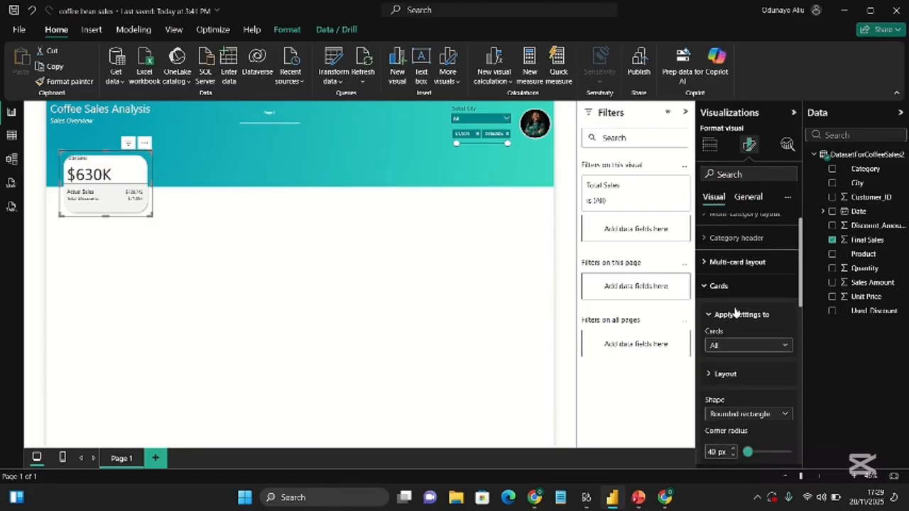
scroll(735, 307, down, 4)
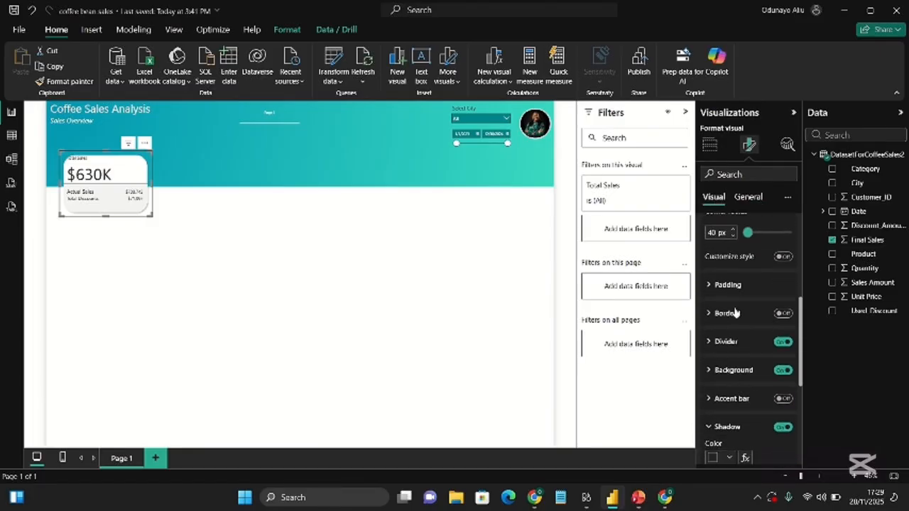
scroll(746, 332, down, 3)
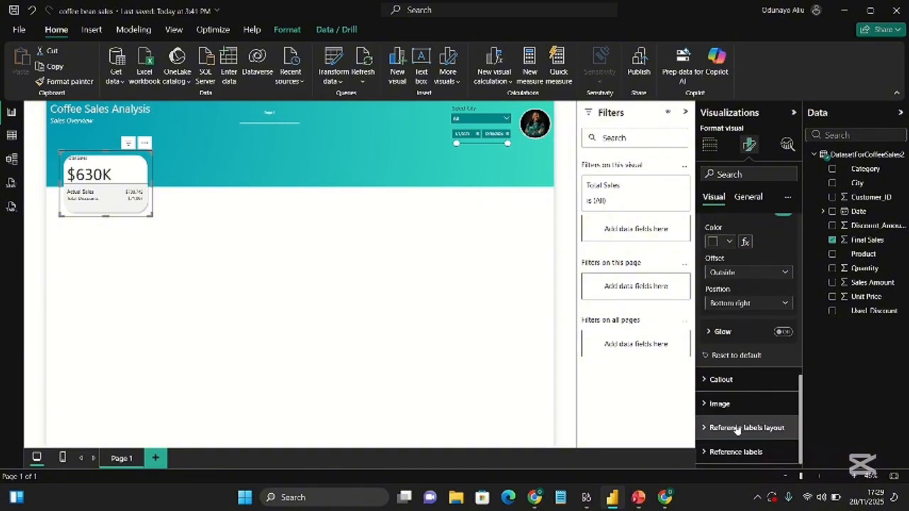
click(736, 429)
scroll(745, 397, down, 5)
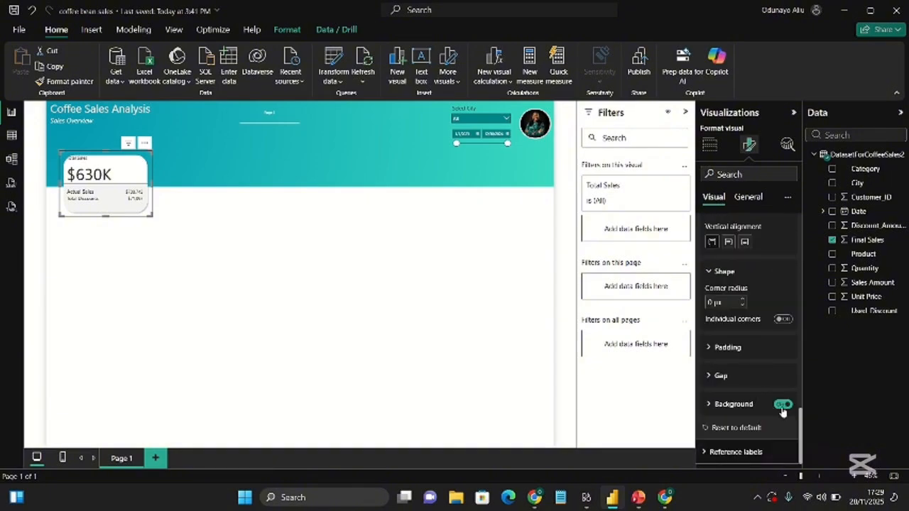
click(781, 405)
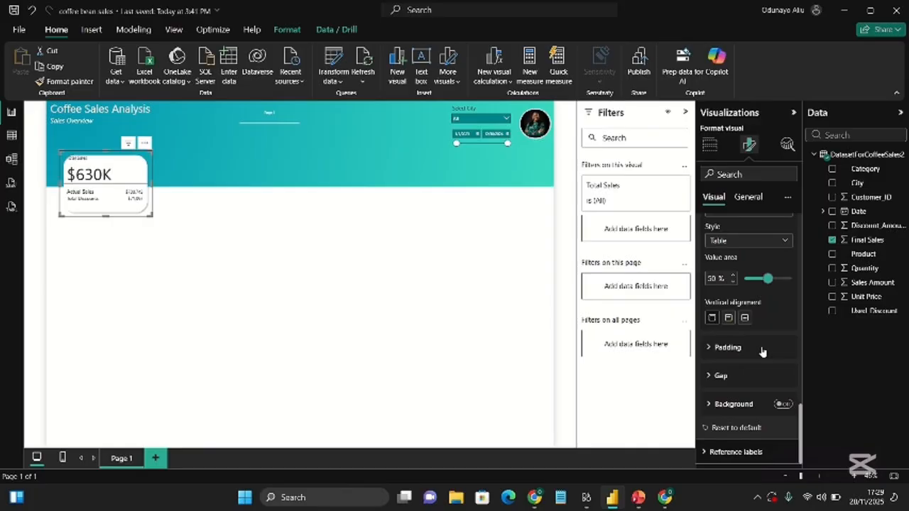
Set the font size of the card's reference labels to 14 for the values and 15 for the titles.
click(716, 451)
scroll(724, 433, down, 3)
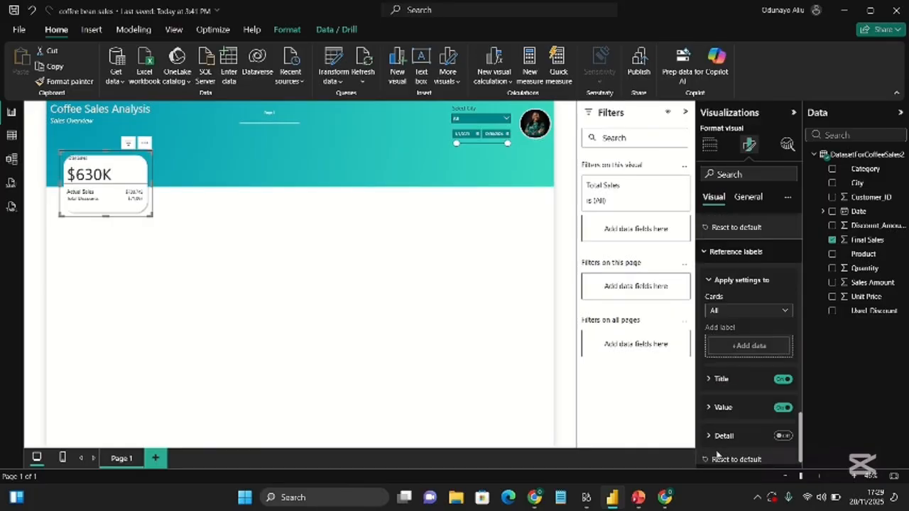
click(736, 403)
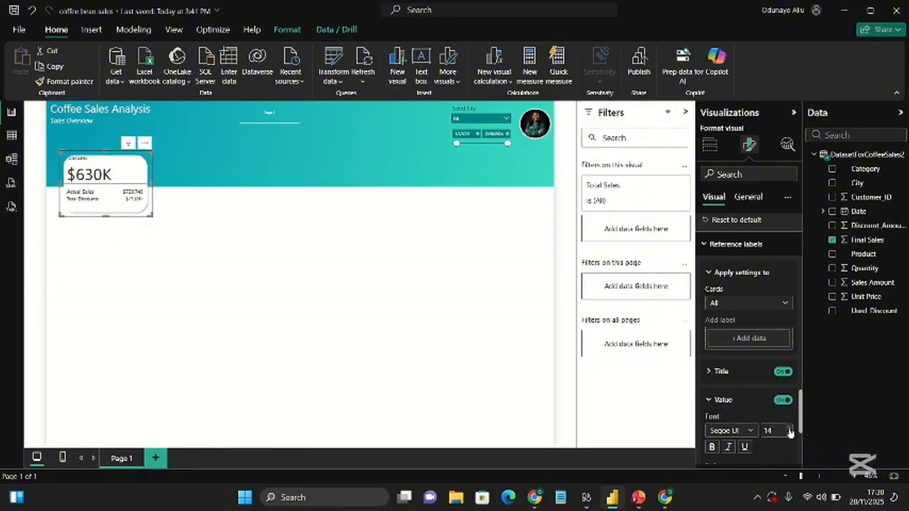
click(719, 380)
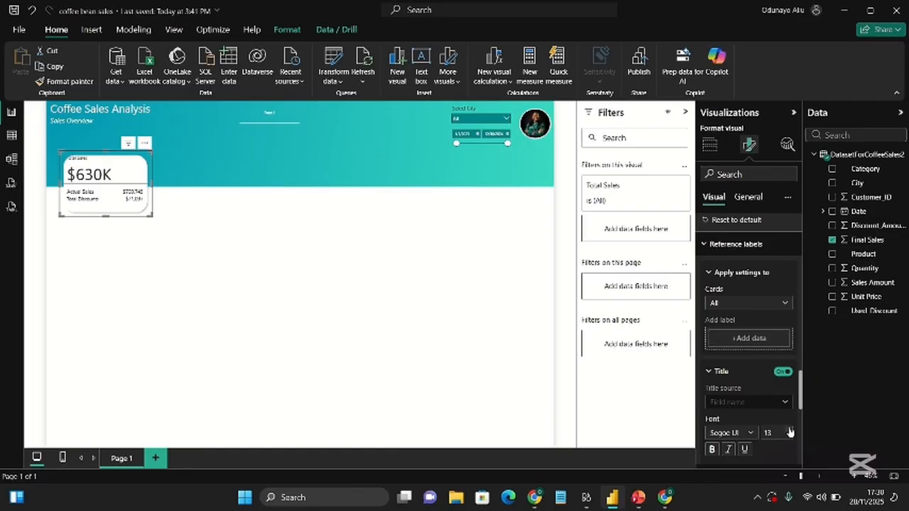
click(789, 428)
scroll(790, 432, down, 1)
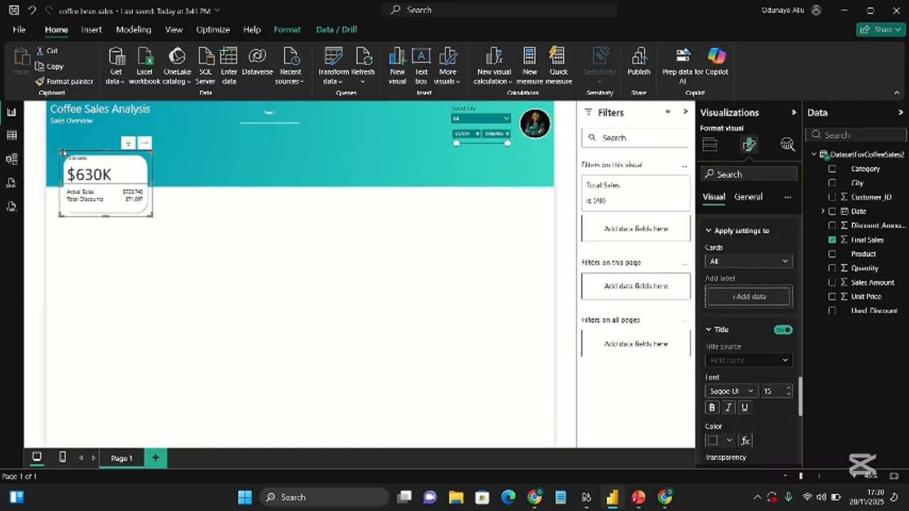
Make the Total Sales card taller and shift it down so it straddles the header banner's lower edge.
drag(61, 151, 58, 134)
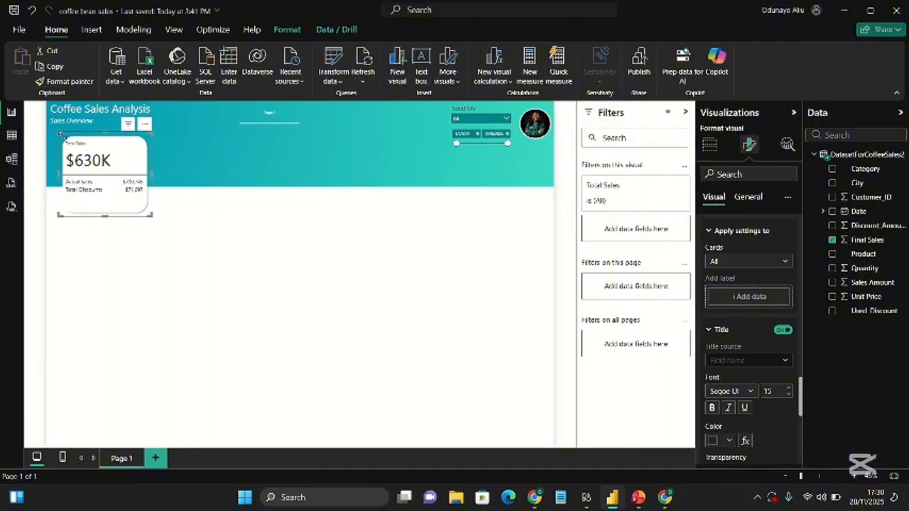
drag(90, 160, 92, 171)
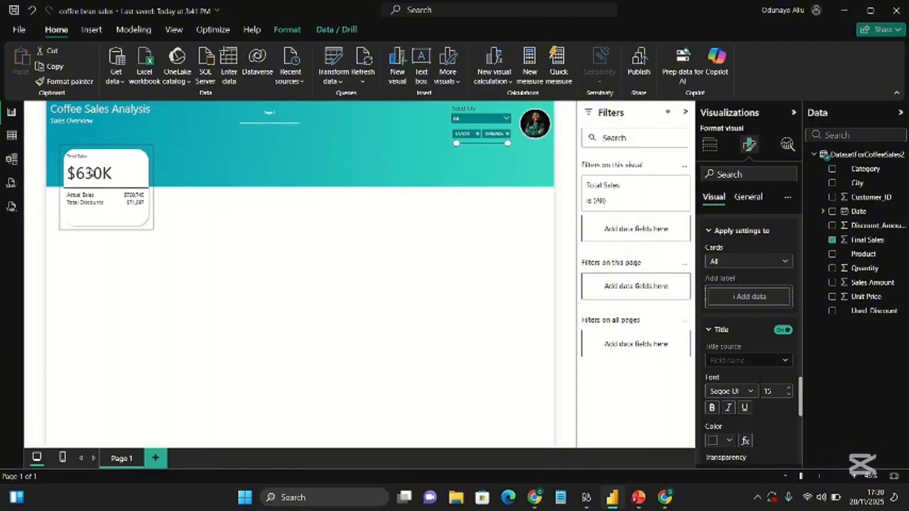
Set the Total Sales card's callout label to font size 16 and make it bold.
click(751, 147)
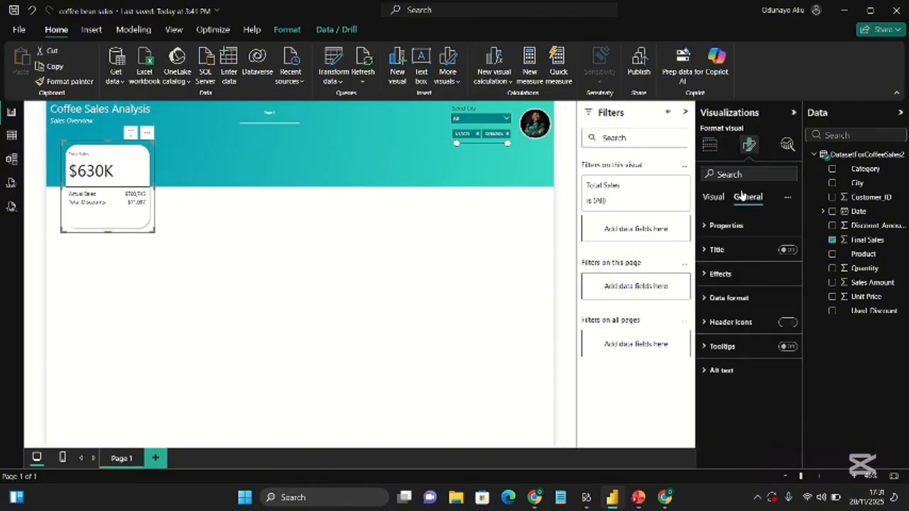
click(713, 197)
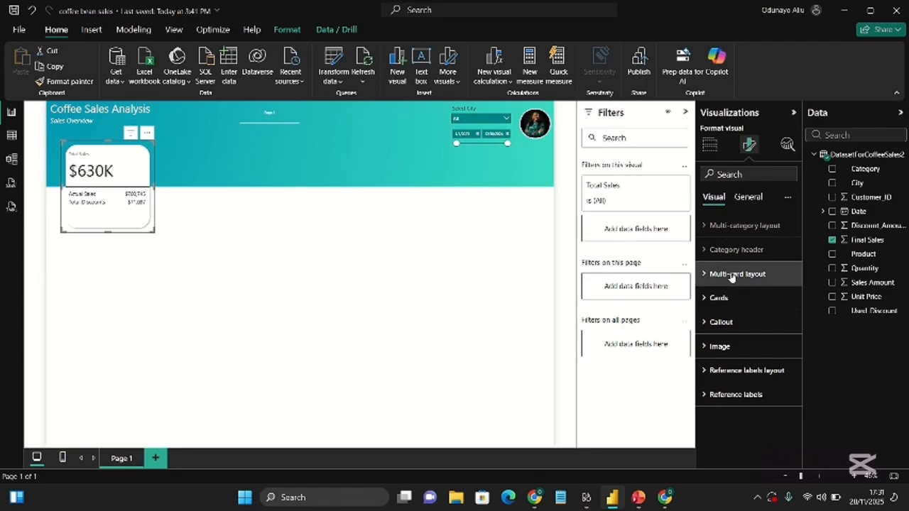
click(706, 298)
scroll(731, 295, down, 5)
scroll(732, 295, down, 5)
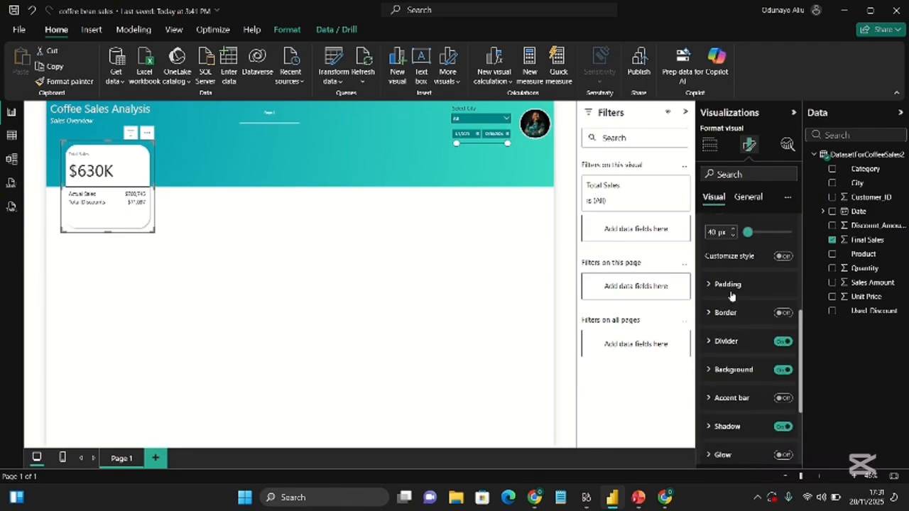
scroll(728, 324, up, 3)
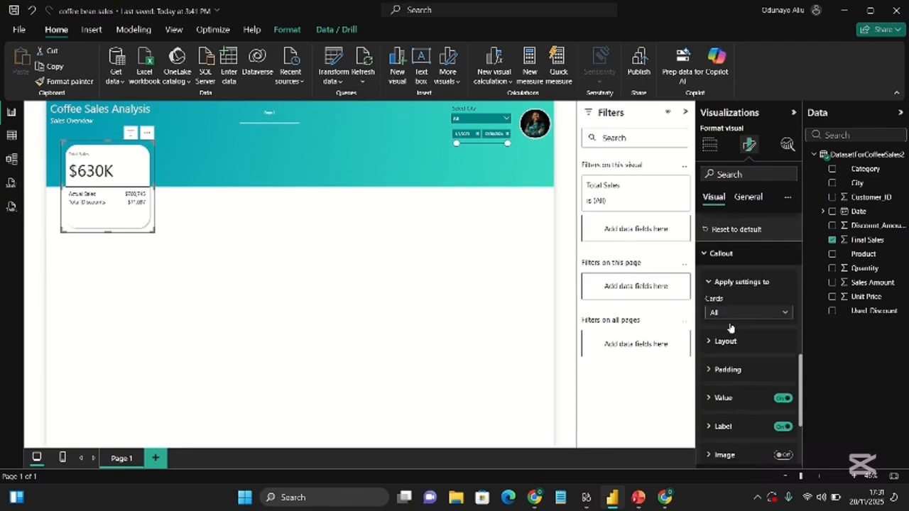
scroll(751, 264, down, 3)
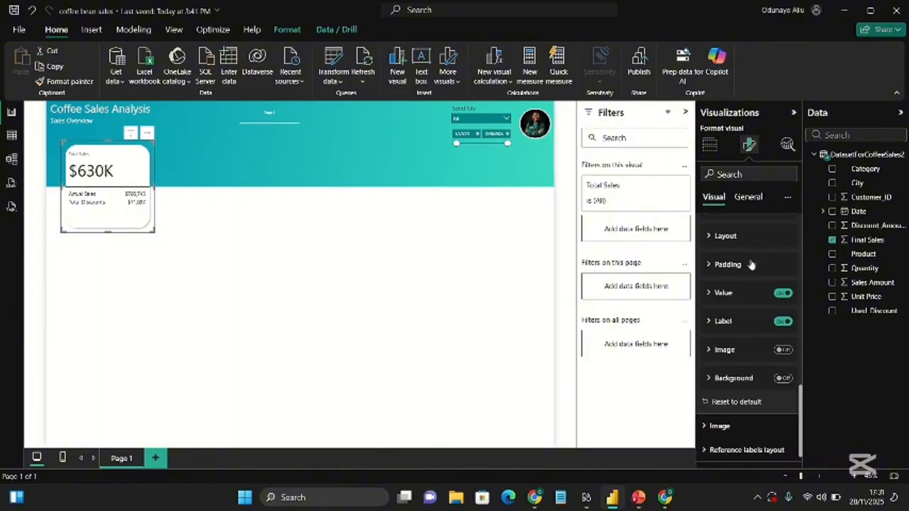
click(724, 321)
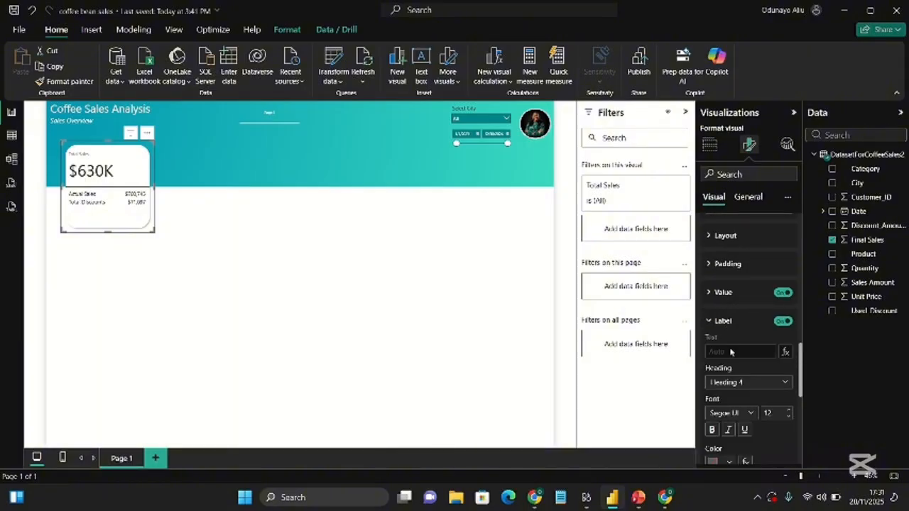
scroll(724, 323, down, 2)
double_click(773, 333)
text(1)
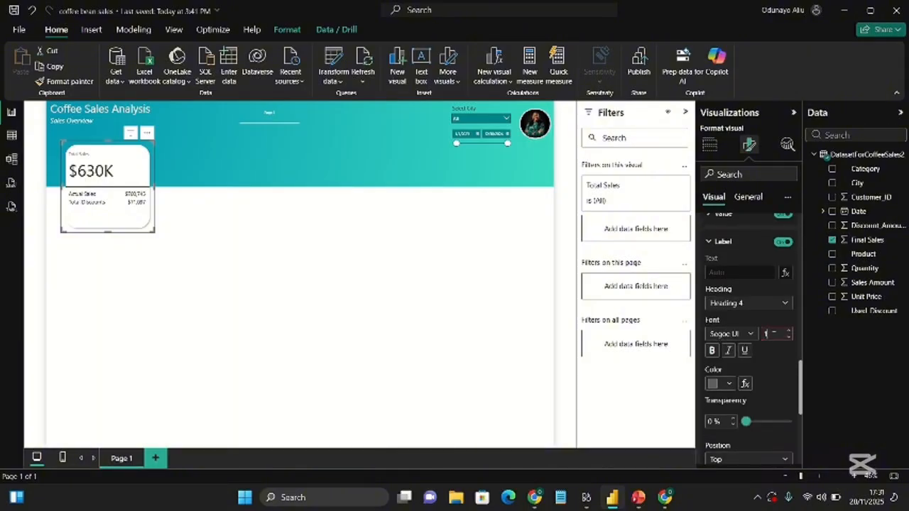
text(6)
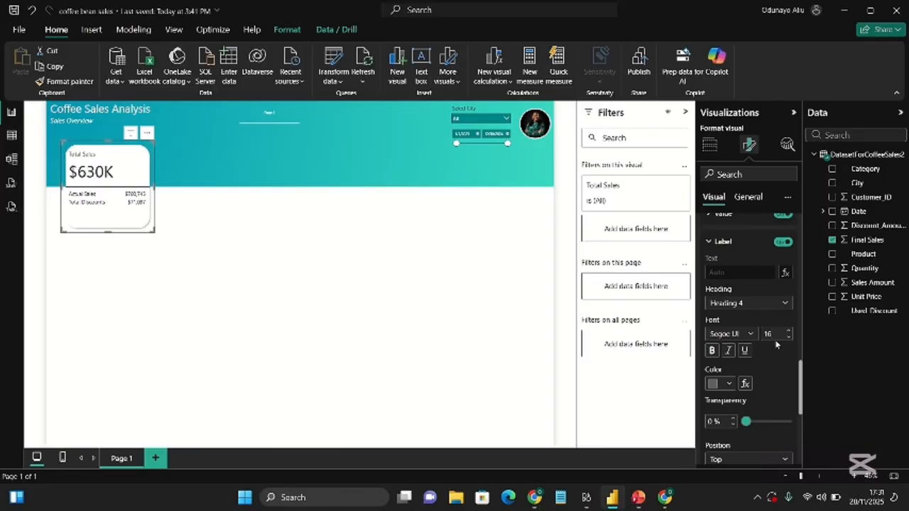
click(711, 349)
scroll(756, 349, down, 4)
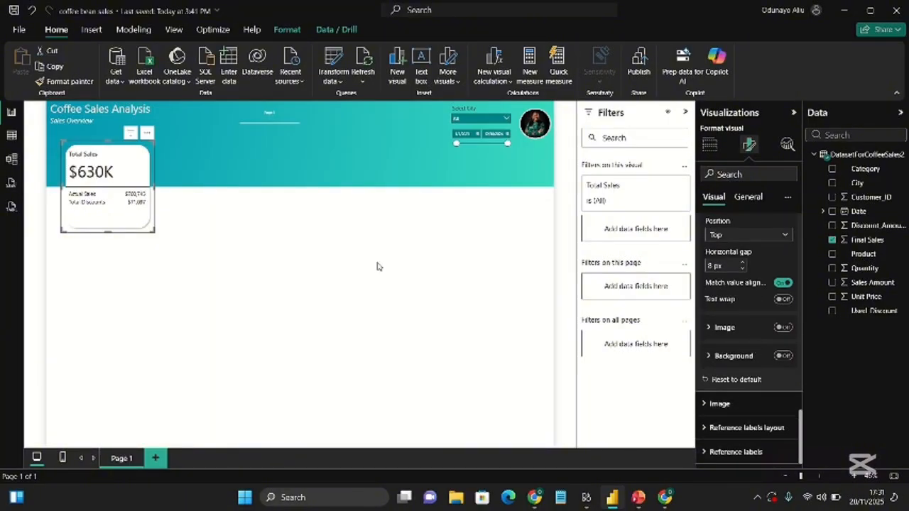
Make the Total Sales card's callout value bold and color it with the recently used dark teal.
scroll(743, 304, up, 4)
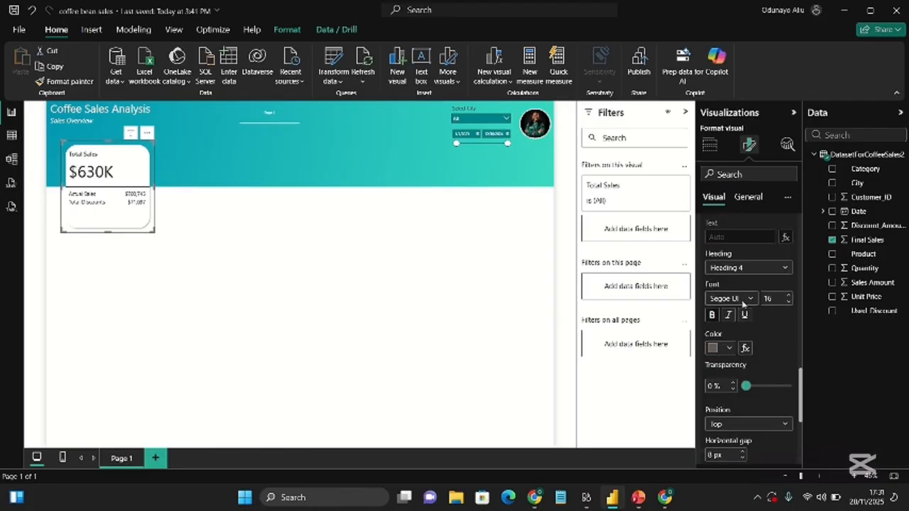
click(733, 306)
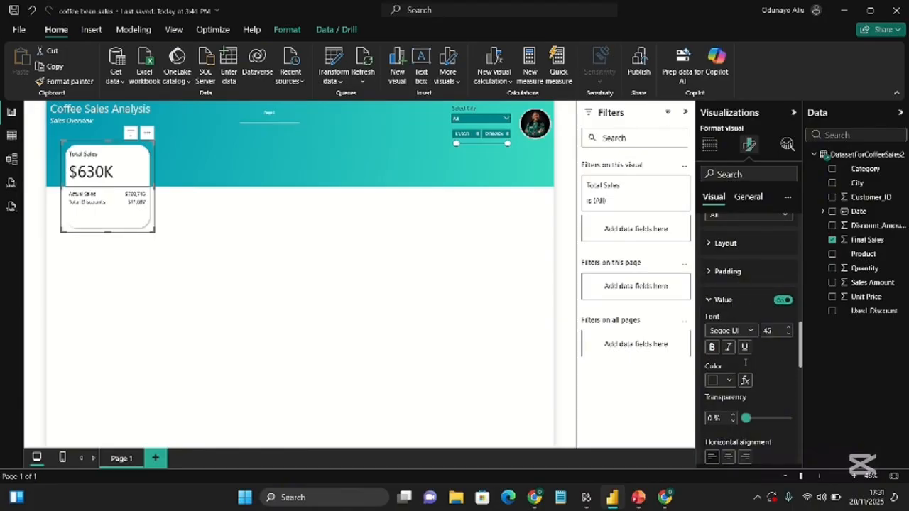
scroll(742, 341, down, 3)
scroll(746, 365, down, 1)
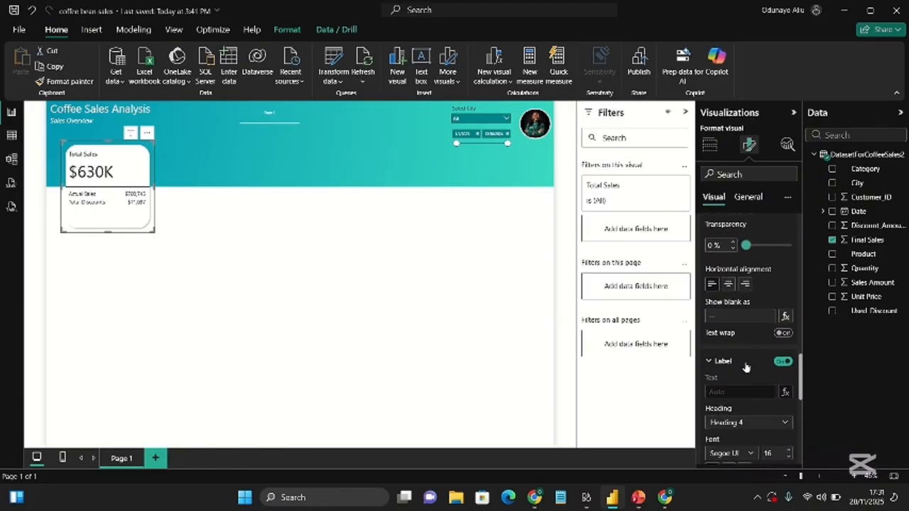
scroll(745, 366, up, 3)
scroll(745, 367, up, 3)
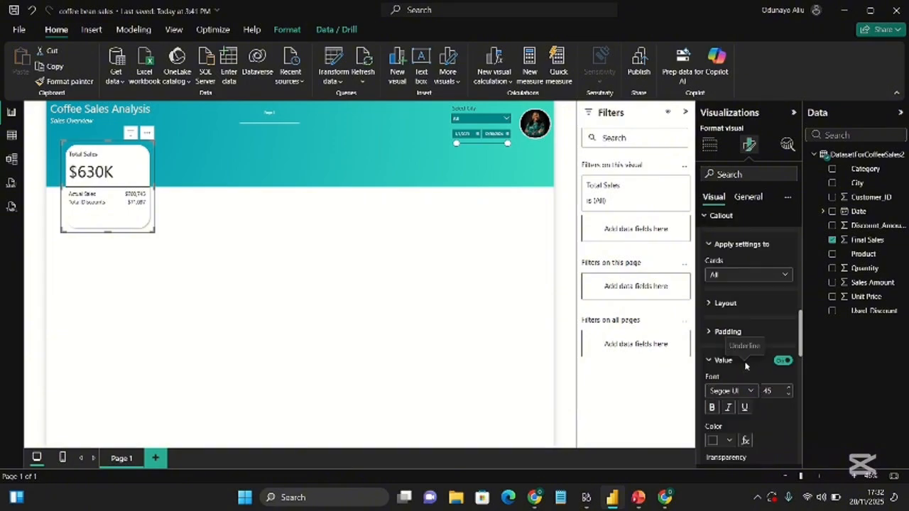
scroll(745, 366, down, 3)
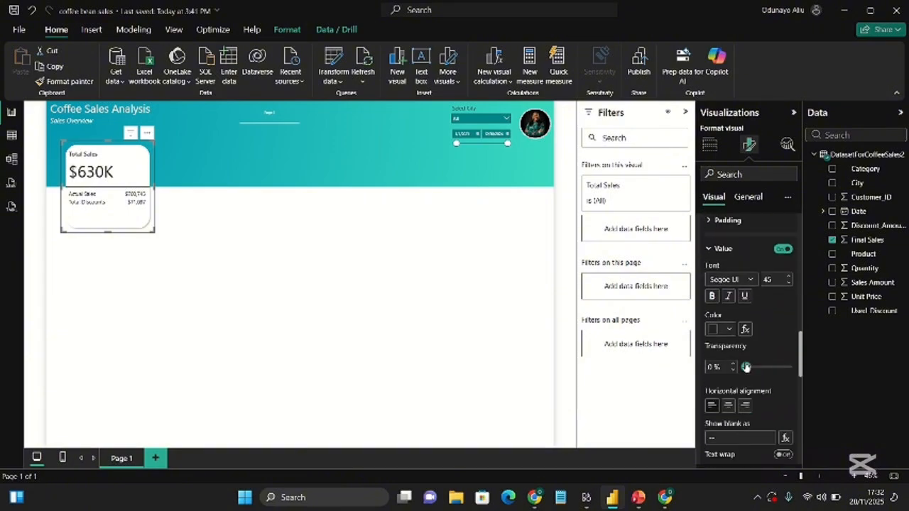
click(728, 322)
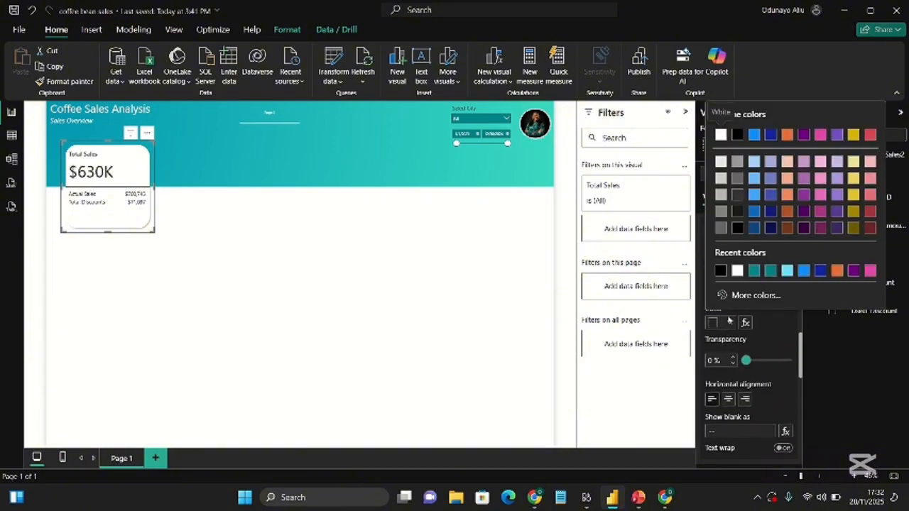
click(752, 270)
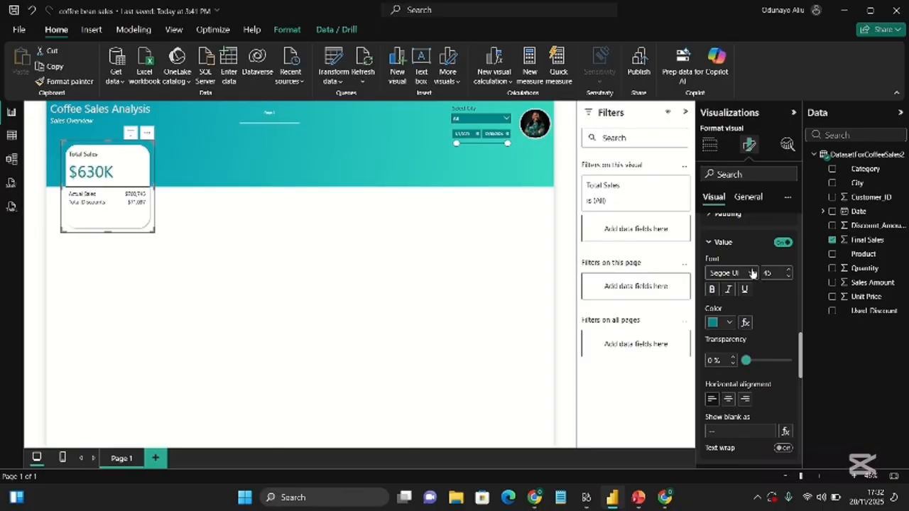
click(712, 289)
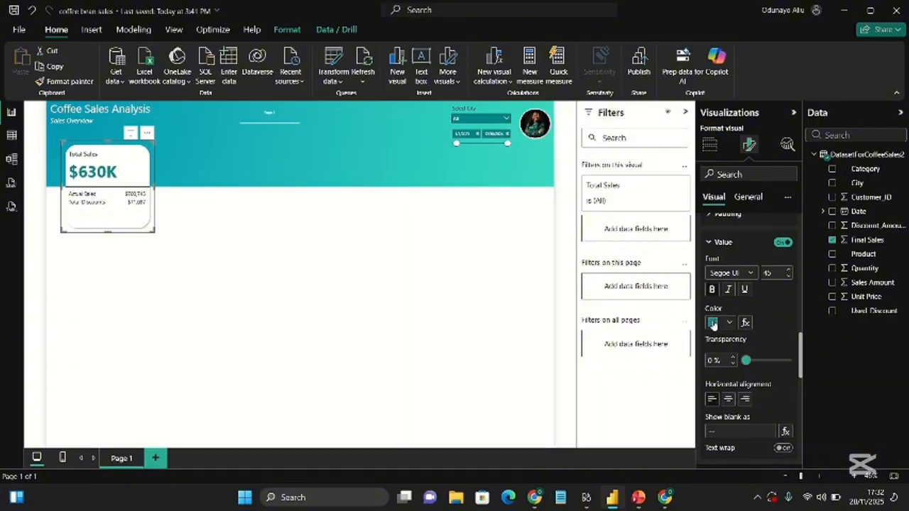
click(713, 324)
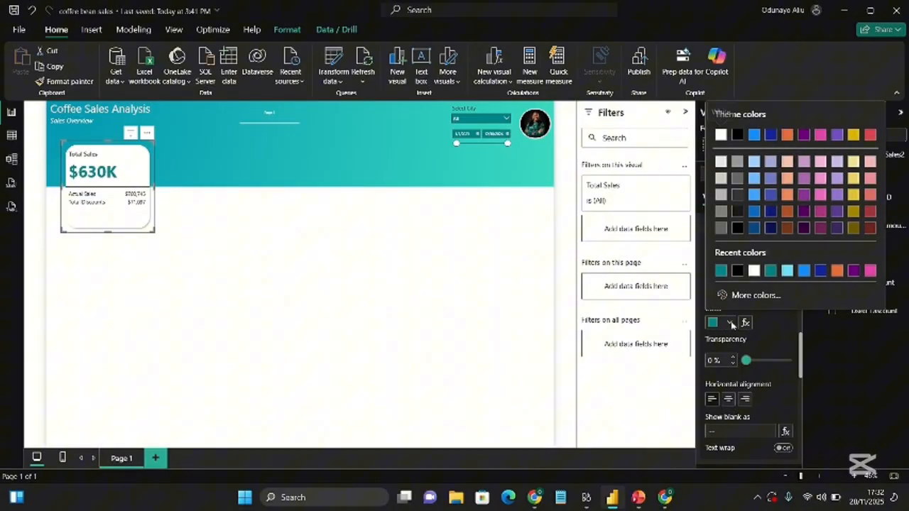
click(770, 270)
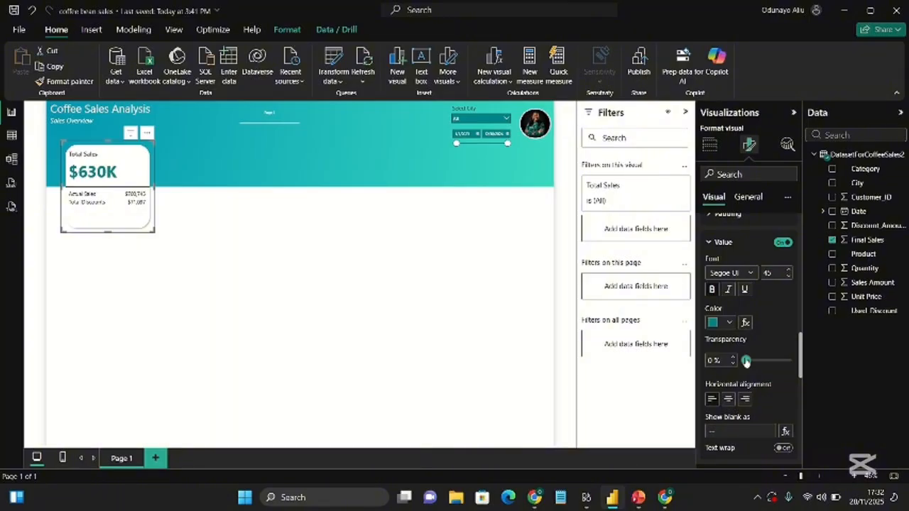
scroll(745, 362, down, 10)
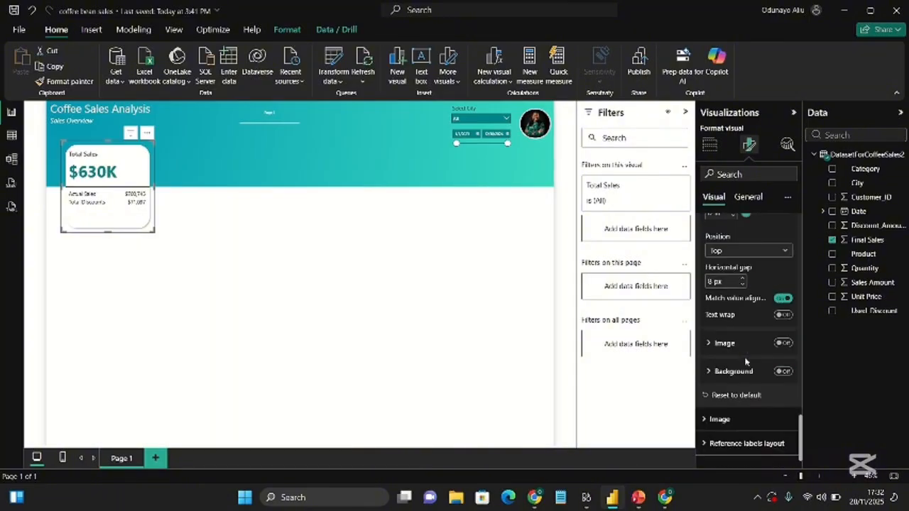
scroll(745, 361, down, 1)
scroll(745, 361, up, 13)
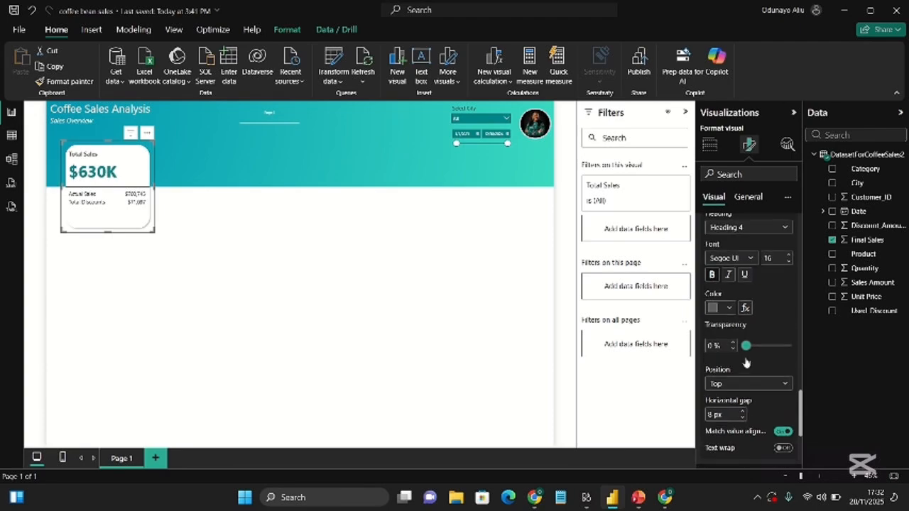
scroll(745, 358, up, 5)
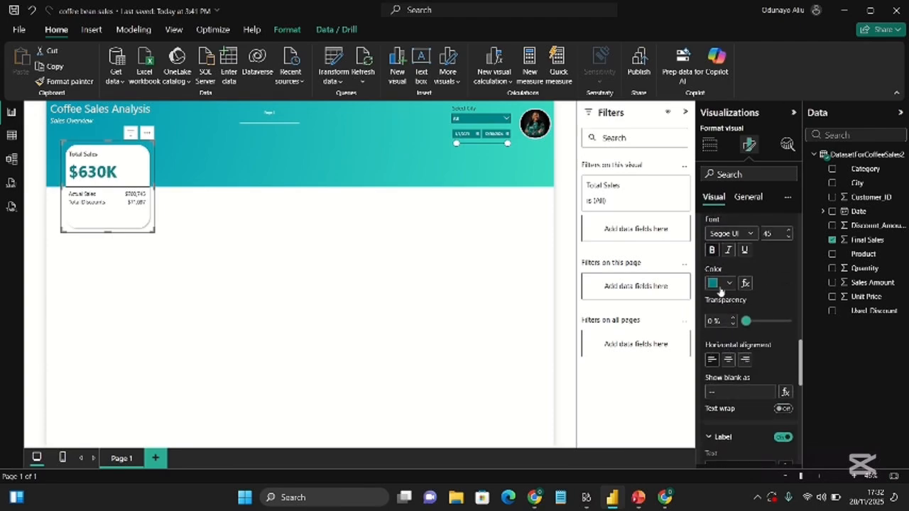
scroll(711, 447, down, 4)
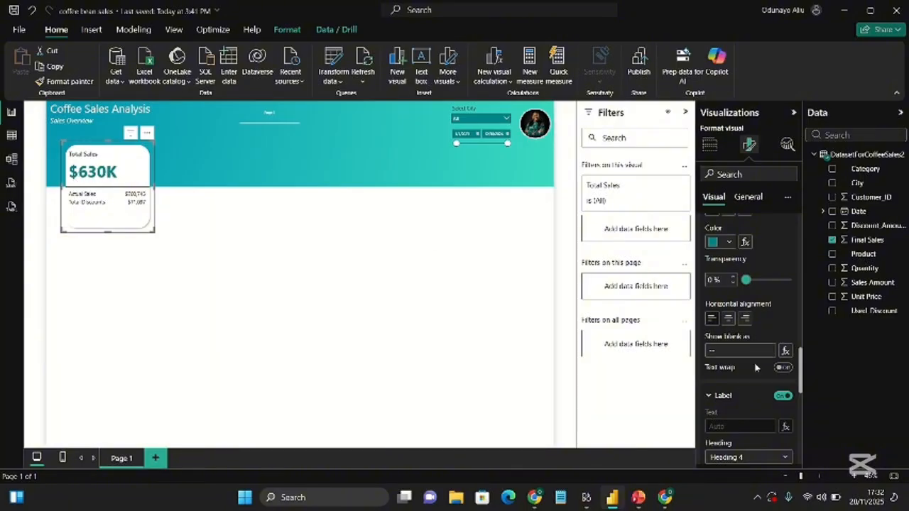
Set the value display units of the Total Discounts reference label (Sum of Discount_Amount) to Thousands.
scroll(754, 365, down, 5)
click(718, 450)
scroll(721, 426, down, 3)
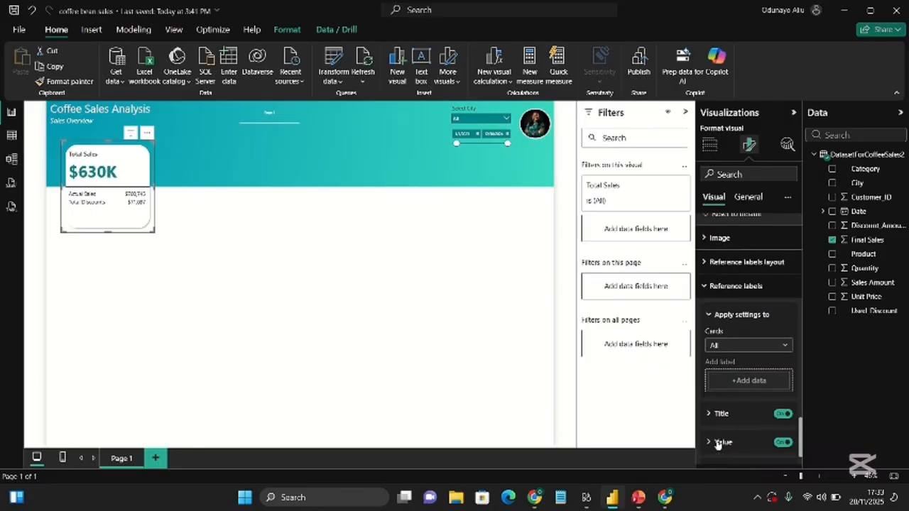
click(722, 400)
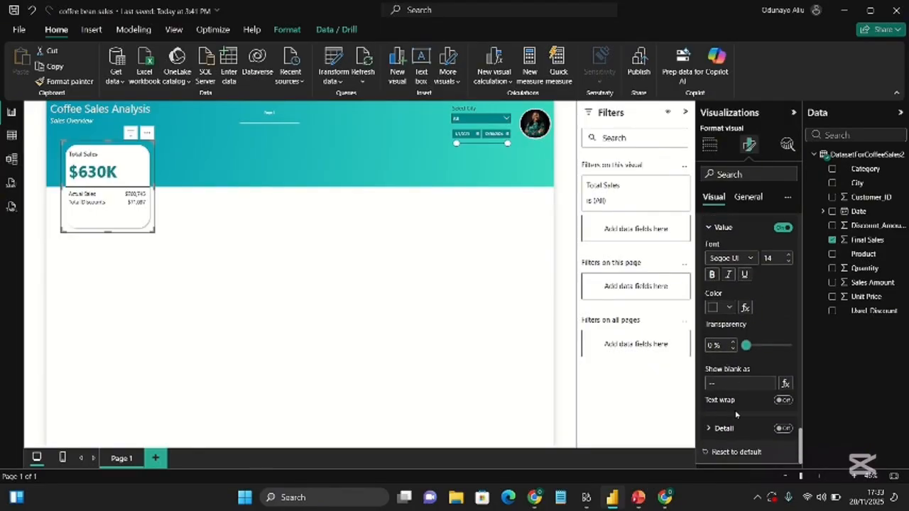
scroll(736, 414, up, 2)
scroll(735, 414, down, 2)
scroll(735, 411, up, 5)
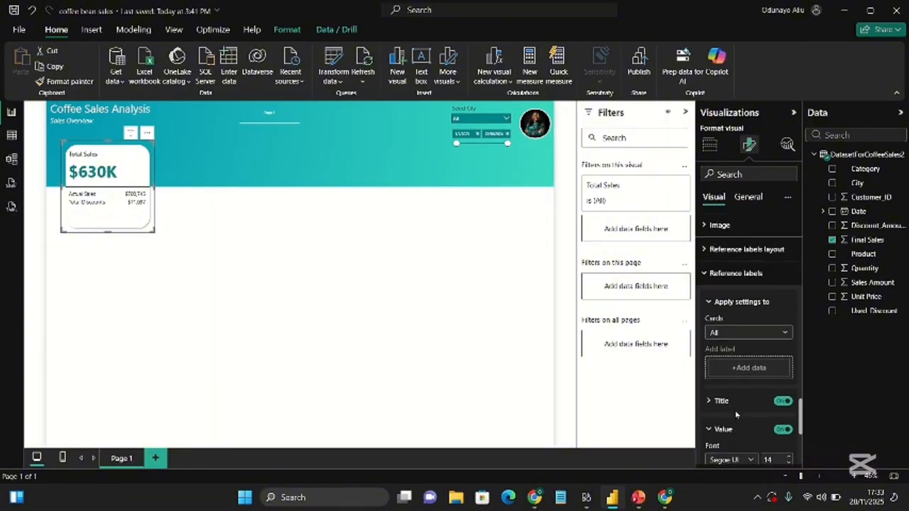
scroll(735, 415, up, 1)
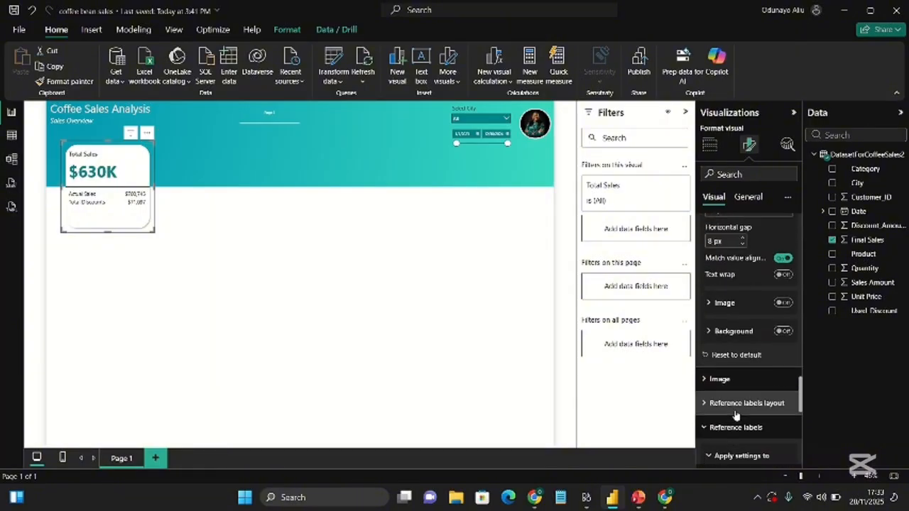
scroll(736, 415, down, 2)
scroll(735, 415, down, 5)
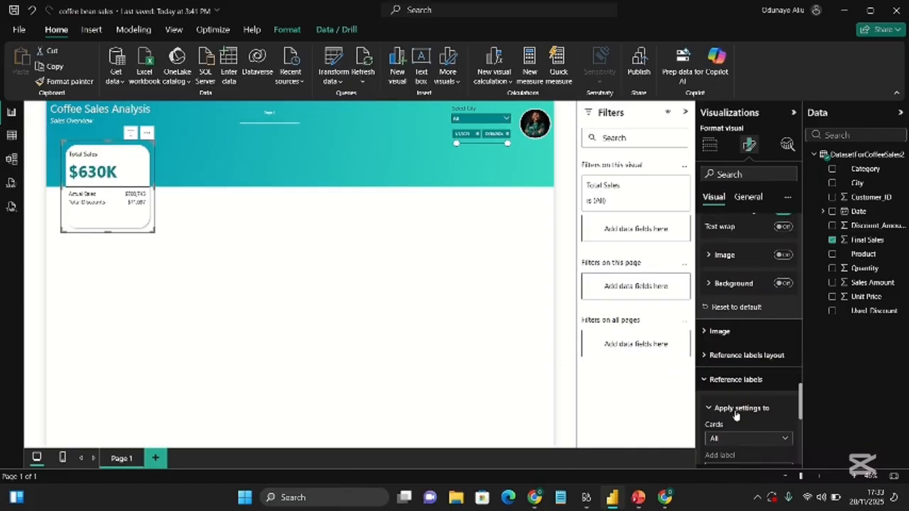
scroll(735, 415, down, 1)
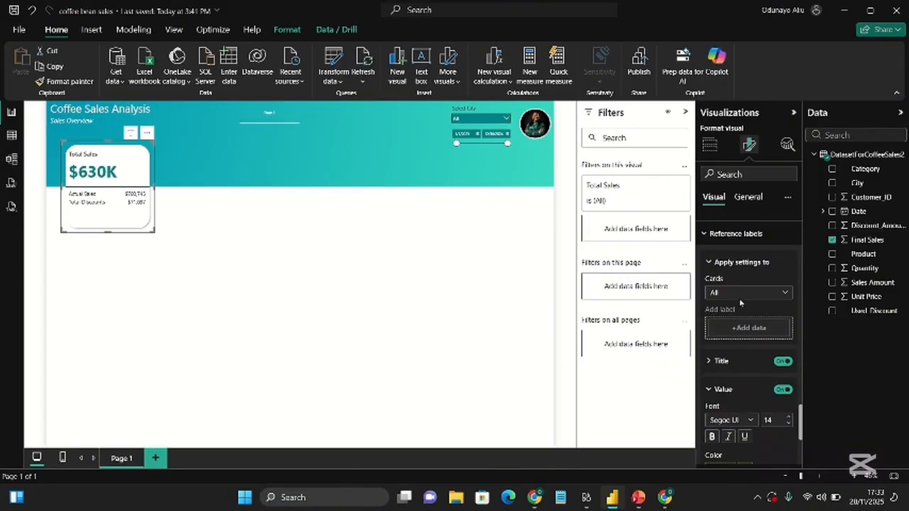
click(734, 298)
click(738, 323)
click(736, 399)
scroll(752, 391, down, 4)
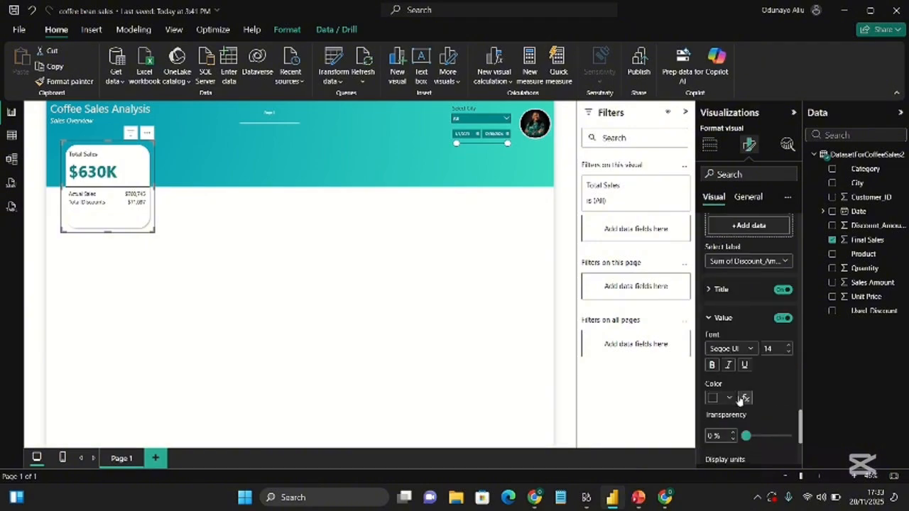
click(756, 387)
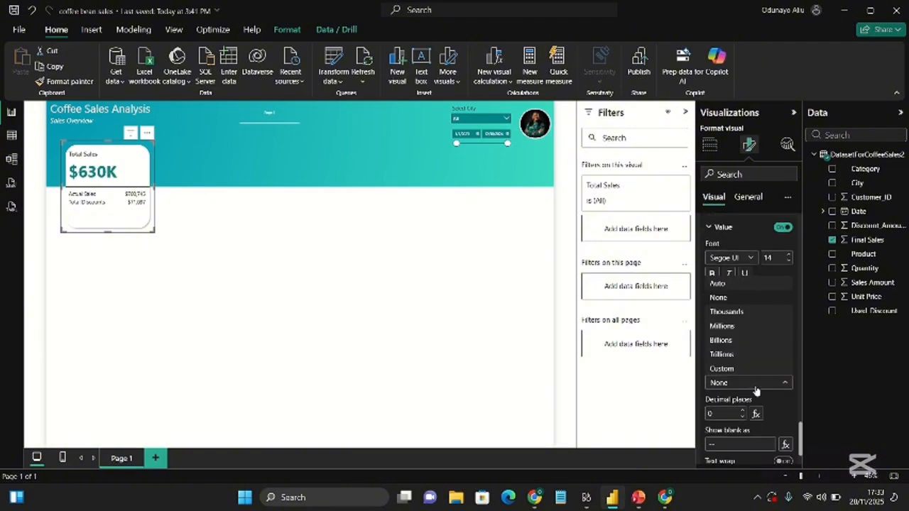
click(726, 311)
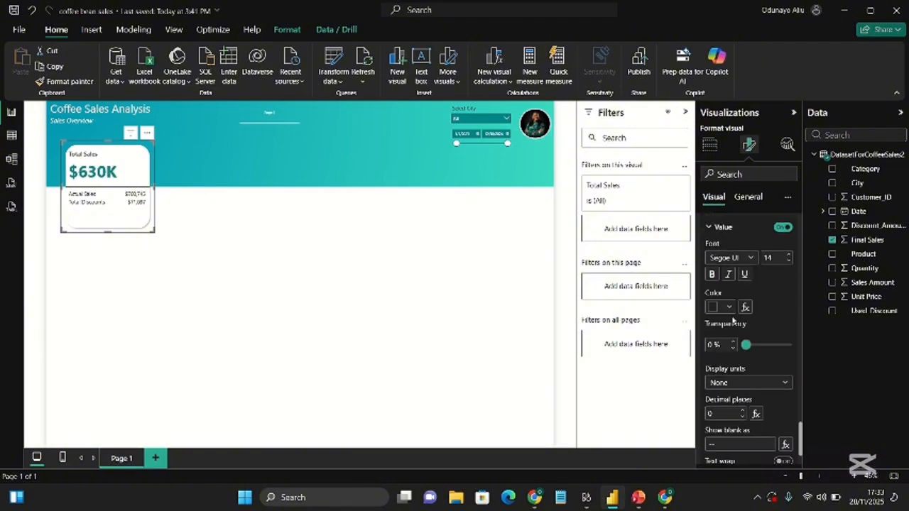
Set the value display units of the Actual Sales reference label to Thousands.
scroll(738, 319, up, 4)
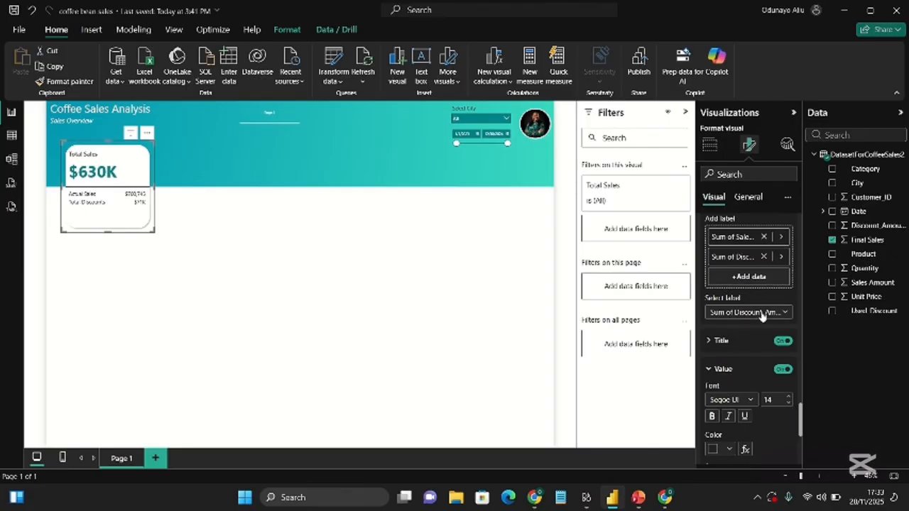
click(762, 313)
click(728, 341)
scroll(751, 339, down, 3)
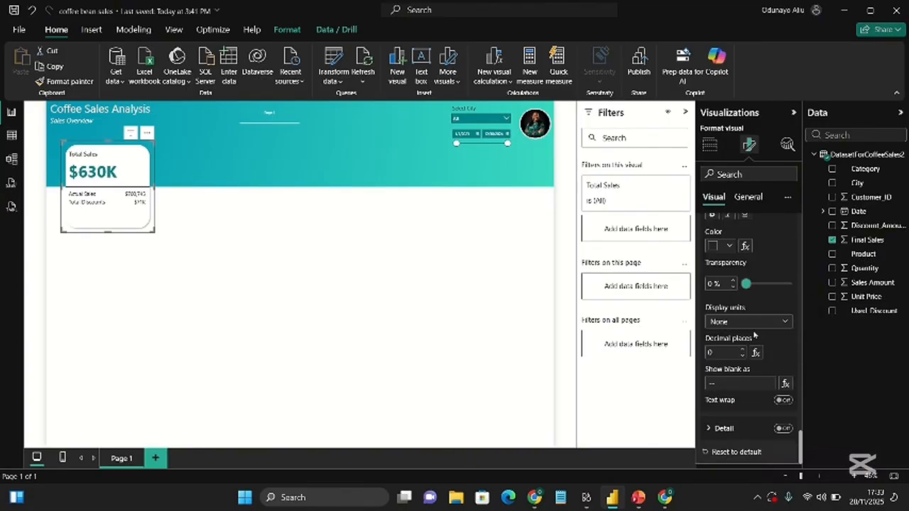
click(748, 323)
click(737, 365)
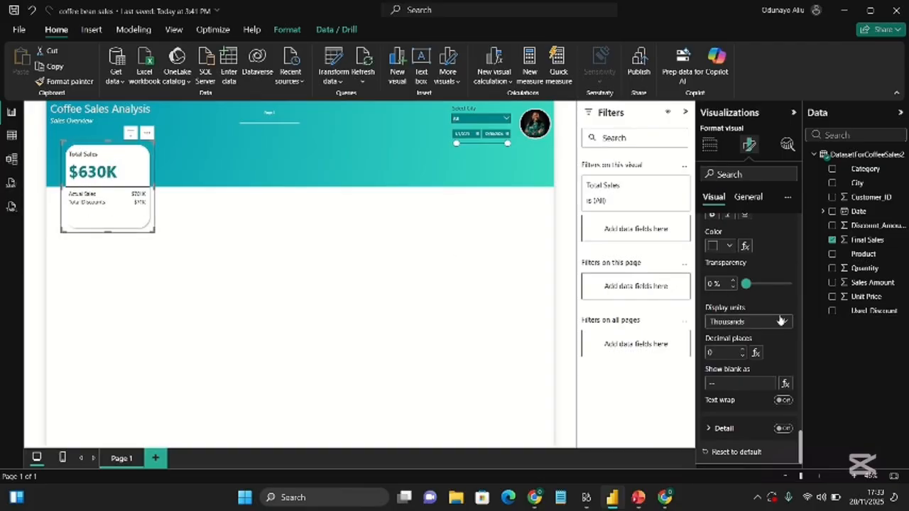
Make the values of all reference labels on the Total Sales card bold.
scroll(780, 321, up, 2)
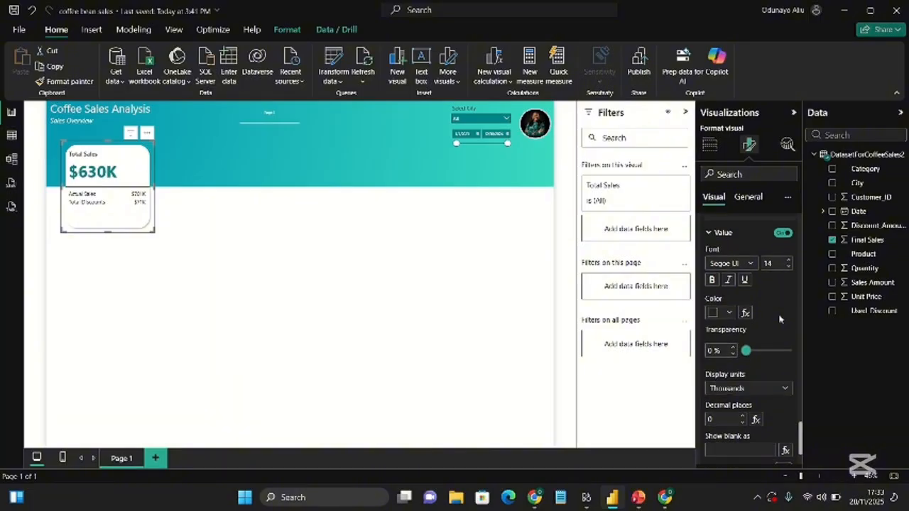
scroll(735, 286, up, 3)
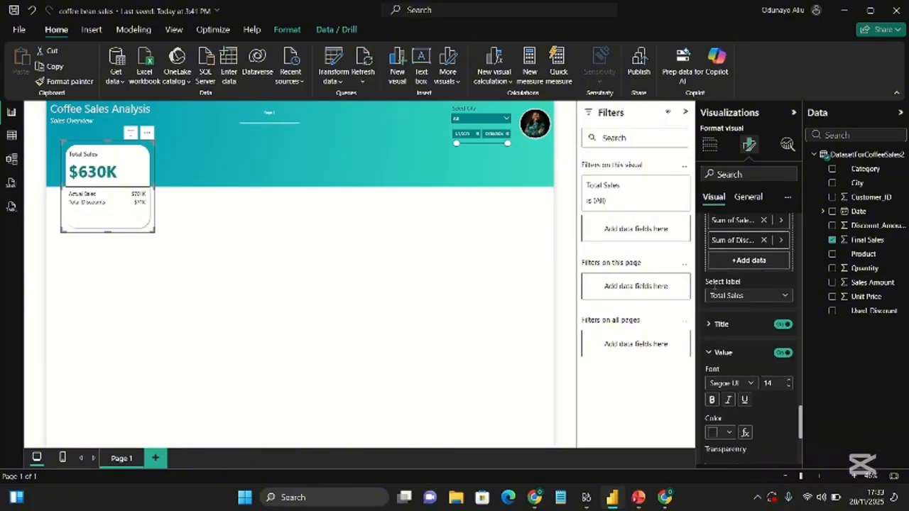
click(747, 295)
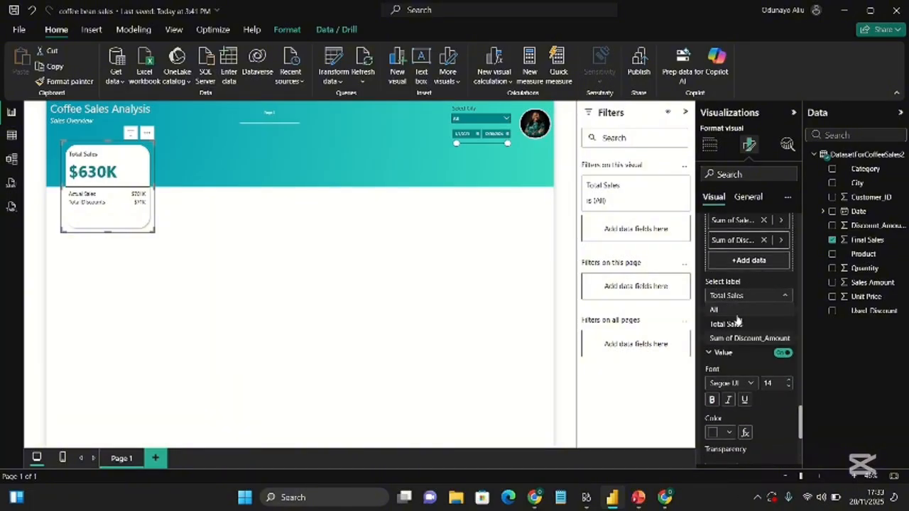
click(731, 311)
scroll(717, 355, down, 1)
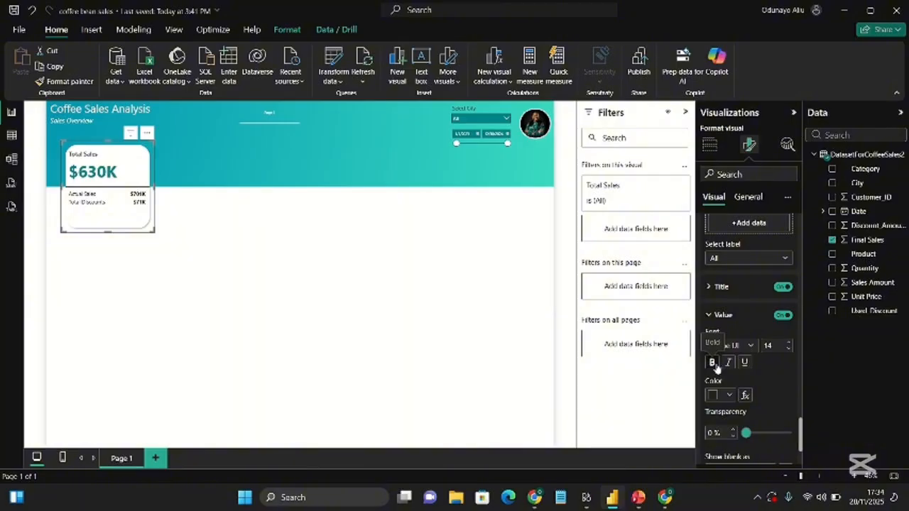
Make the titles of all reference labels bold and reduce their font size by one point.
click(722, 291)
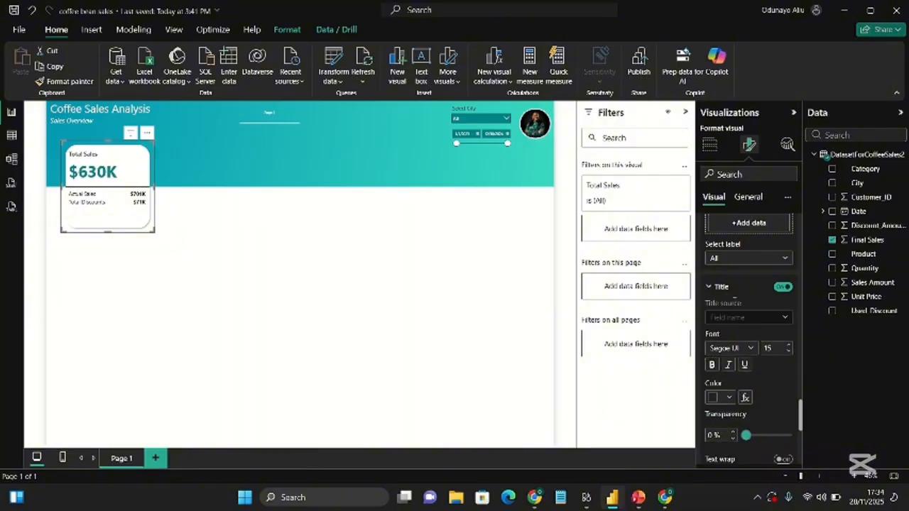
click(713, 366)
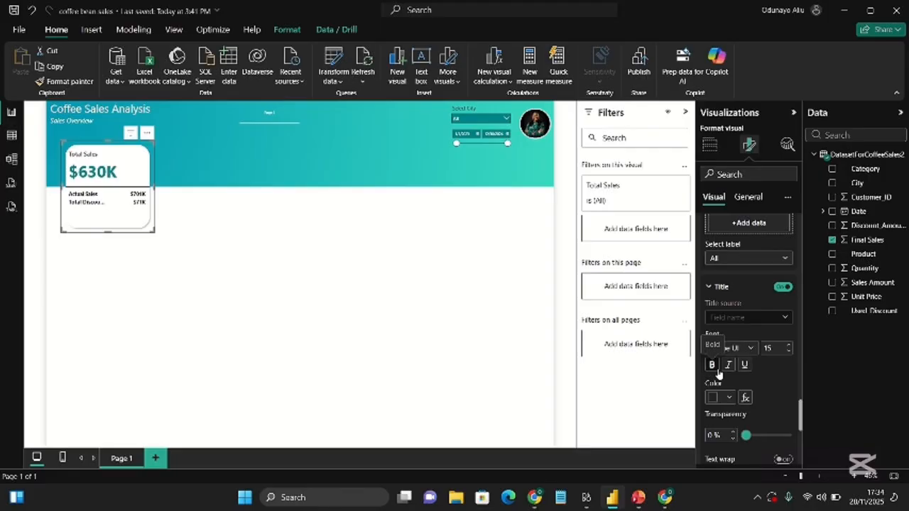
click(788, 352)
scroll(742, 346, up, 2)
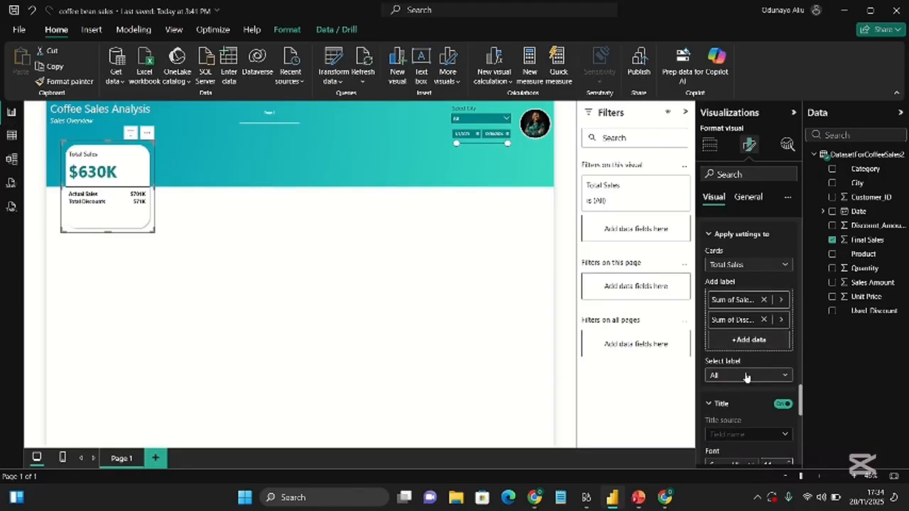
Increase the vertical spacing between the Total Sales card's reference labels in the reference labels layout.
click(746, 377)
click(738, 376)
scroll(731, 370, up, 3)
click(743, 397)
scroll(738, 397, down, 3)
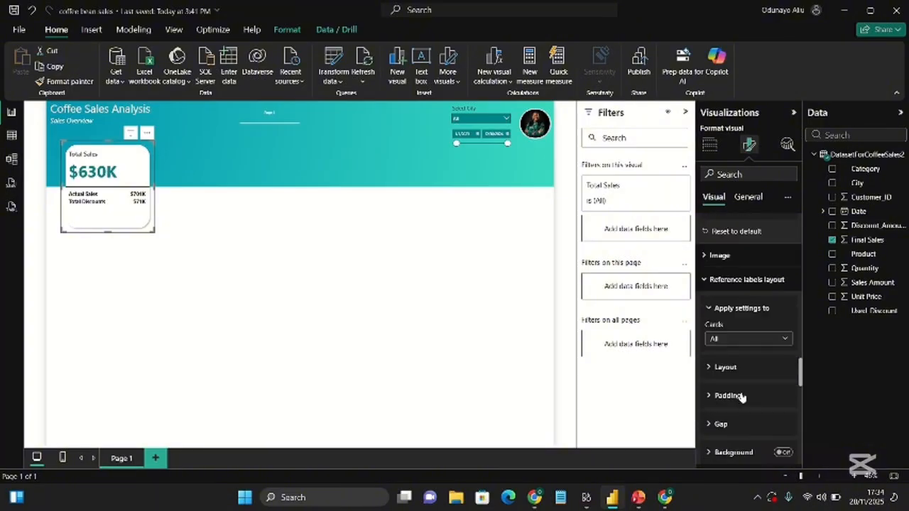
click(744, 342)
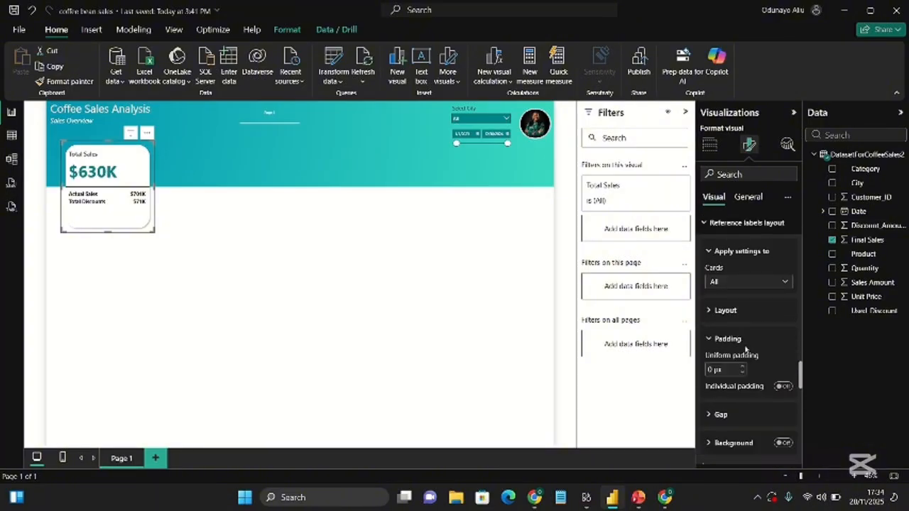
scroll(731, 298, up, 4)
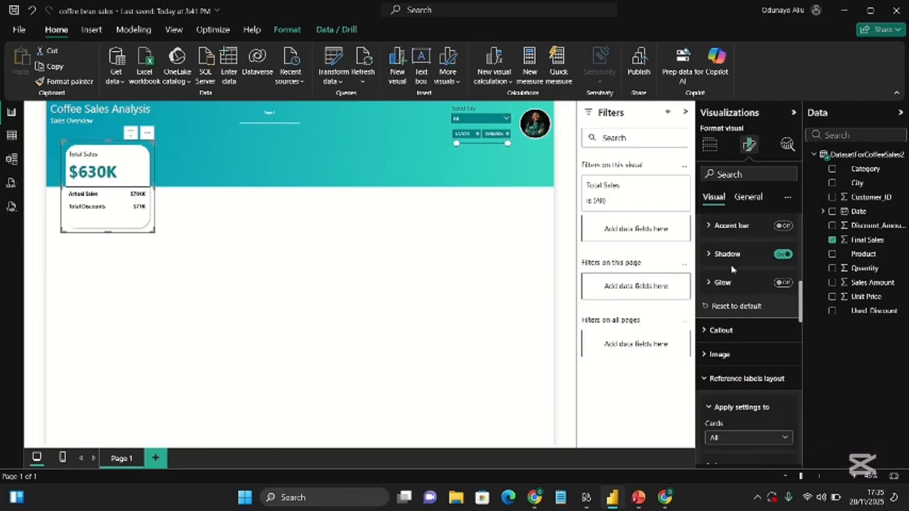
Set the Total Sales card's callout label to font size 18 and color it black.
click(740, 331)
scroll(739, 331, down, 5)
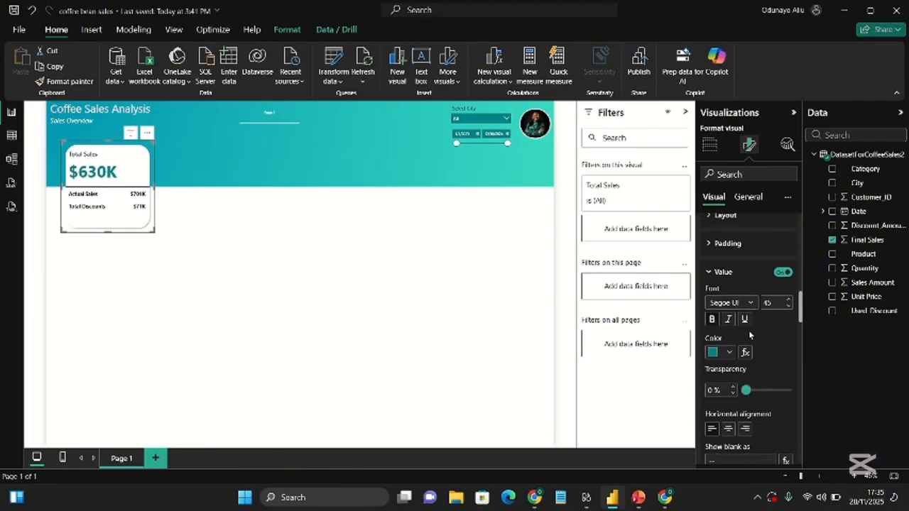
scroll(724, 323, down, 5)
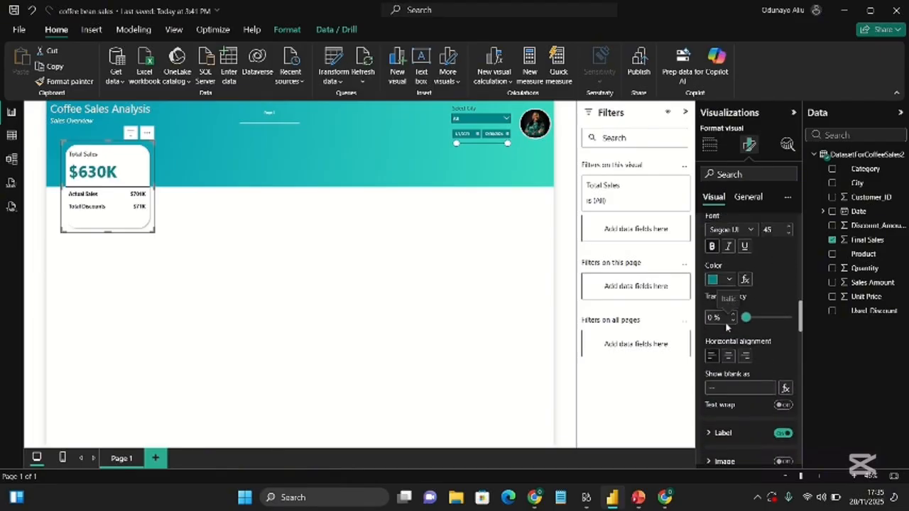
click(735, 321)
scroll(742, 369, down, 2)
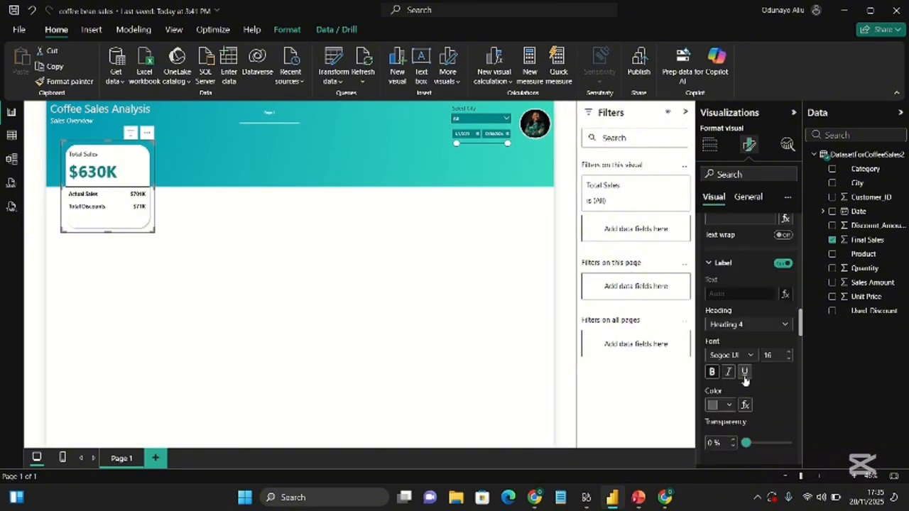
click(789, 351)
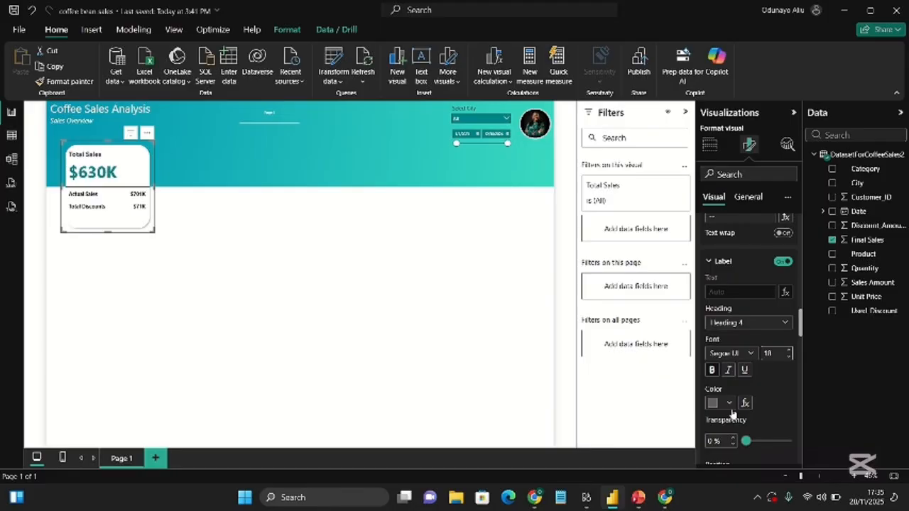
click(729, 404)
click(757, 354)
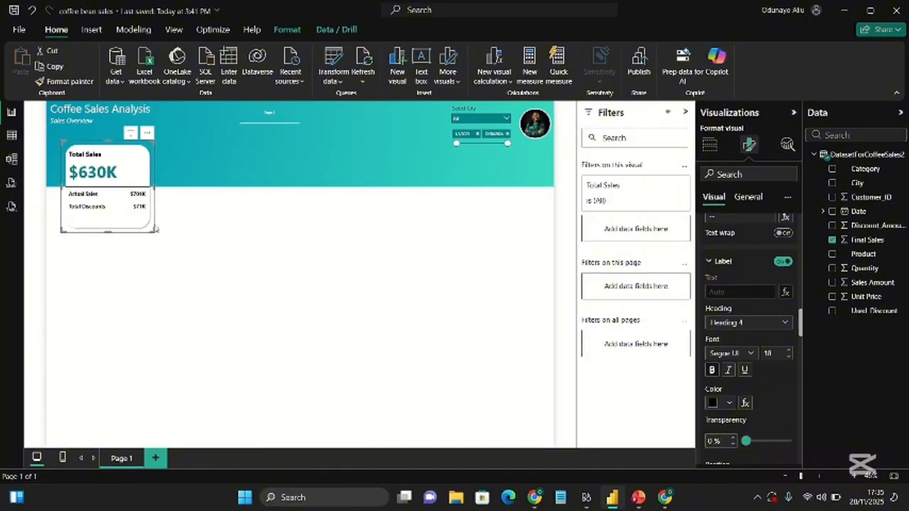
Duplicate the Total Sales card twice and arrange the three cards in one aligned row below the header title.
key(ctrl+c)
key(ctrl+v)
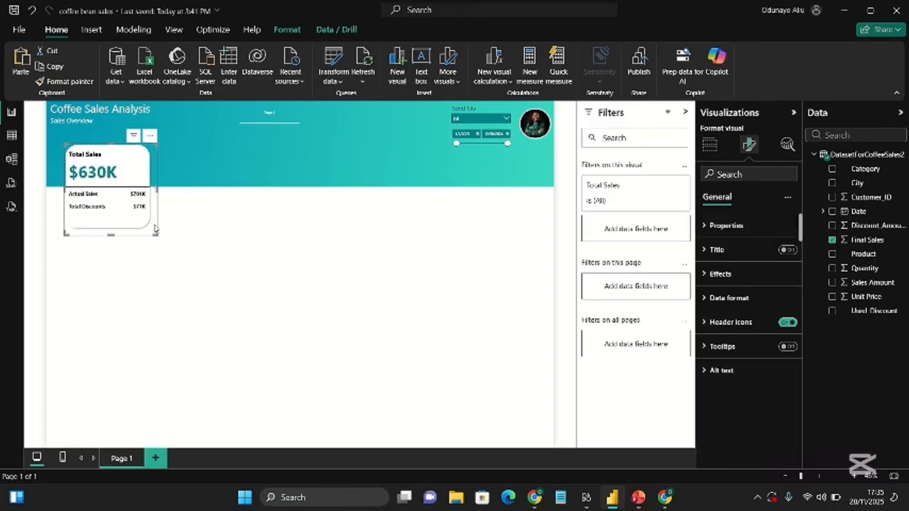
drag(142, 192, 370, 189)
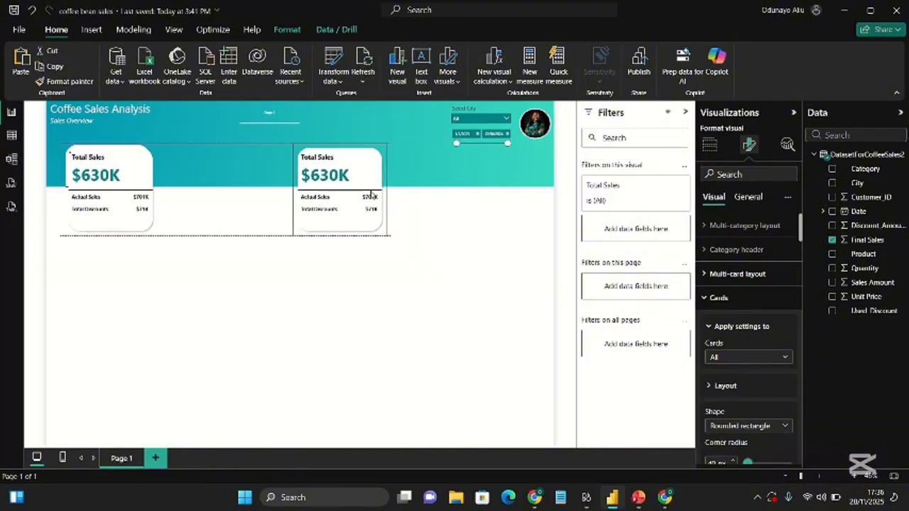
drag(132, 184, 221, 178)
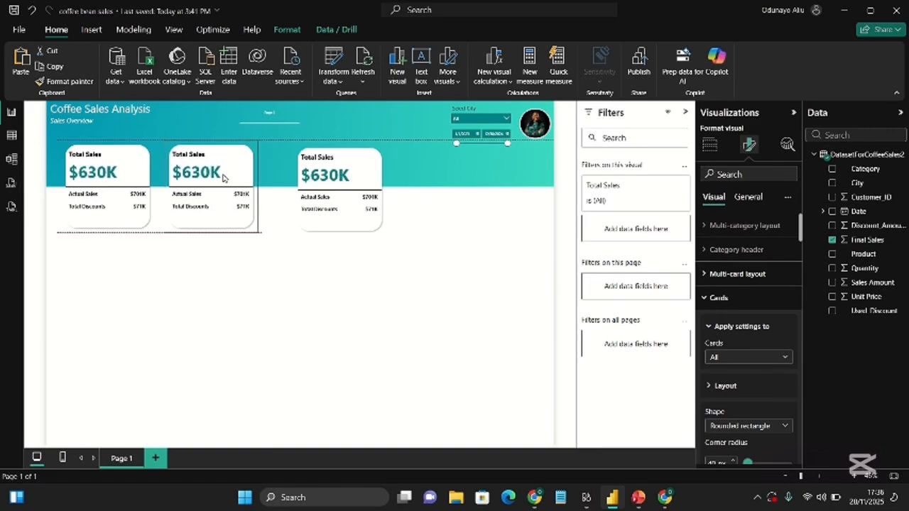
drag(334, 159, 297, 157)
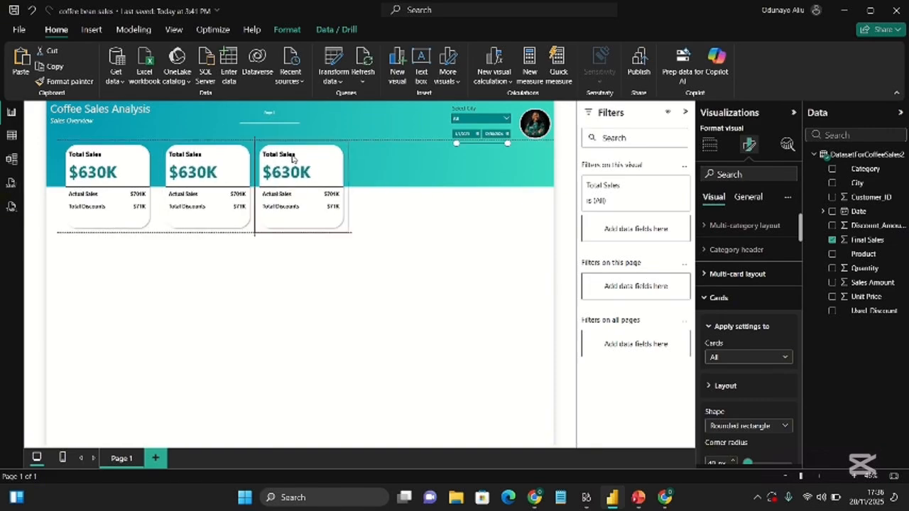
Replace the middle card's Total Sales value with the Quantity field and rename it Total Quantity Sold.
click(186, 183)
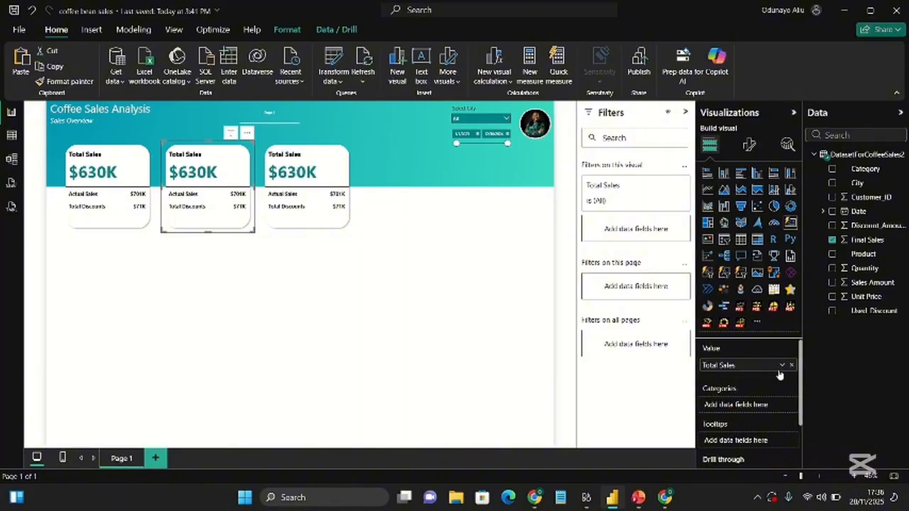
click(792, 365)
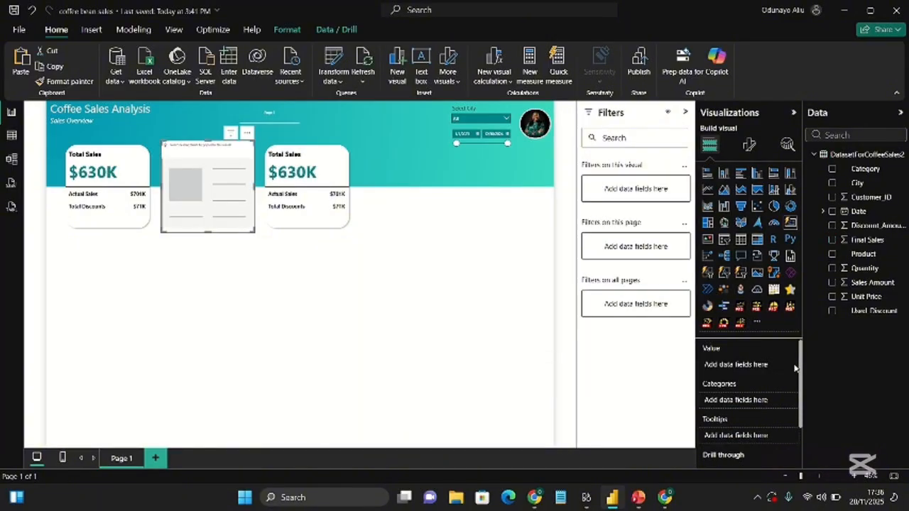
click(833, 269)
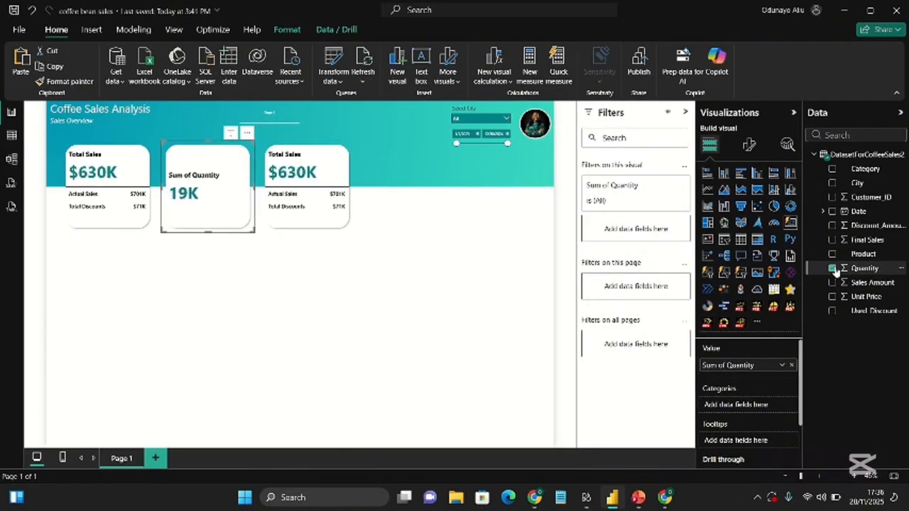
double_click(723, 364)
text(Total Quantit)
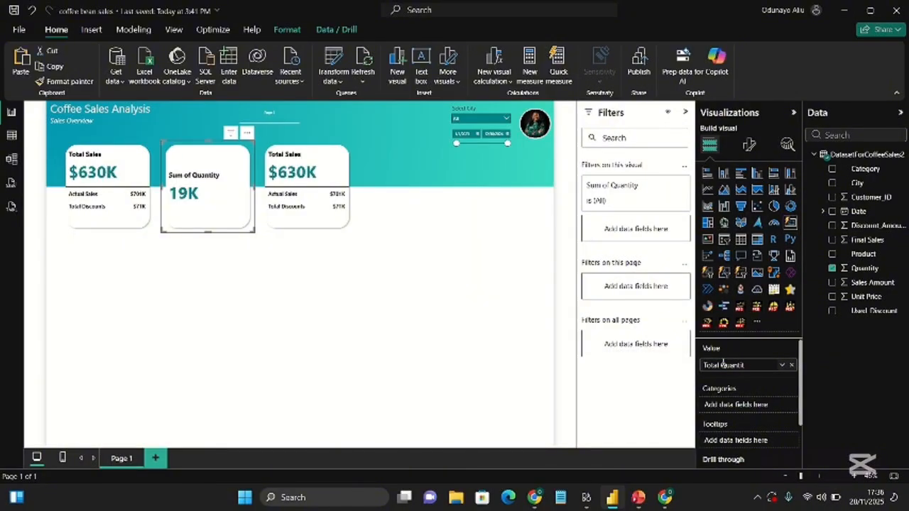
text(y Sold)
key(Return)
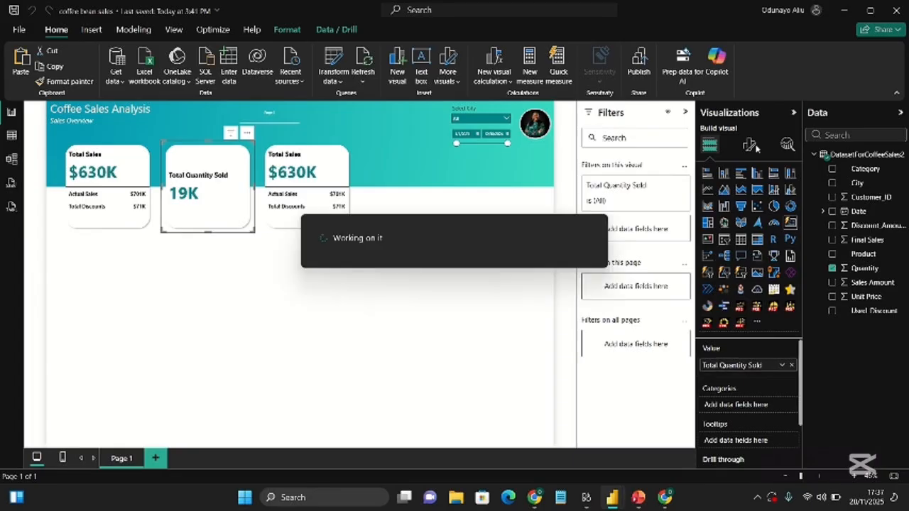
Open the reference label settings of the Total Quantity Sold card.
click(750, 145)
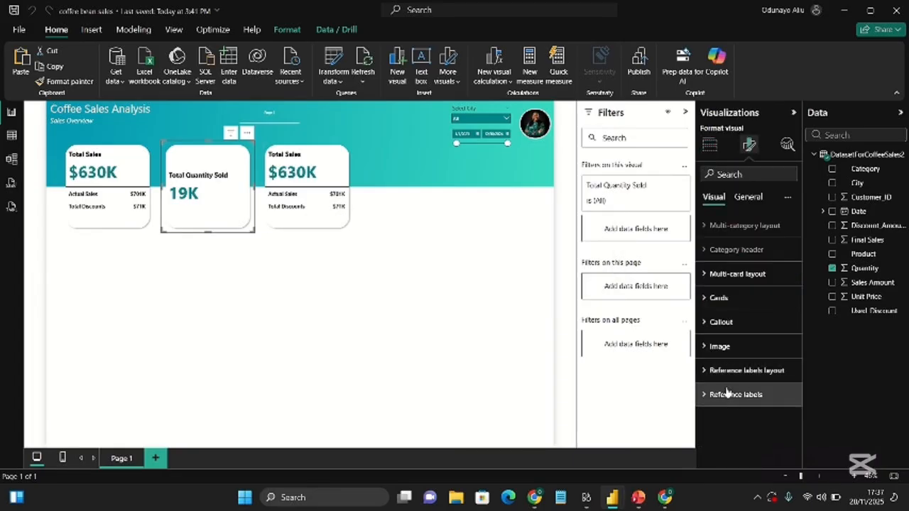
click(715, 393)
scroll(724, 385, down, 2)
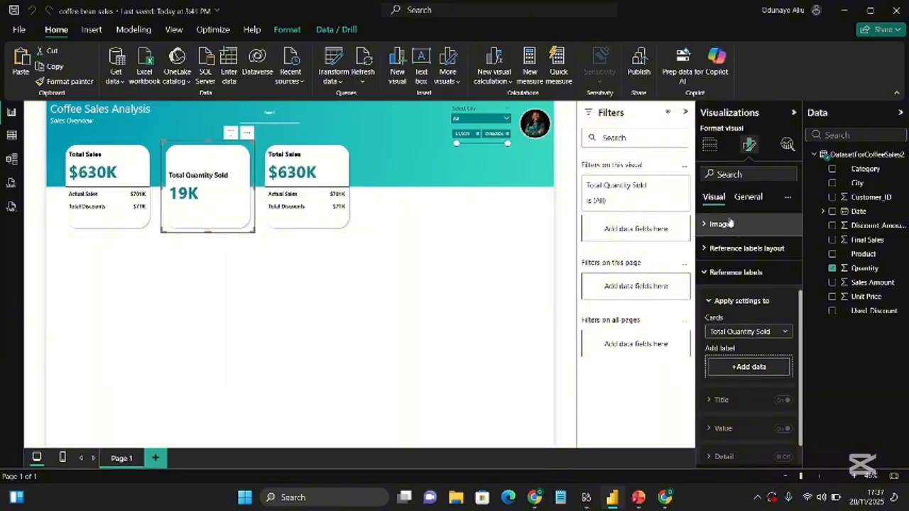
Create a measure named With Discount in the DatasetForCoffeeSales2 table, beginning its formula with CALCULATE and a nested COUNTROWS.
click(900, 155)
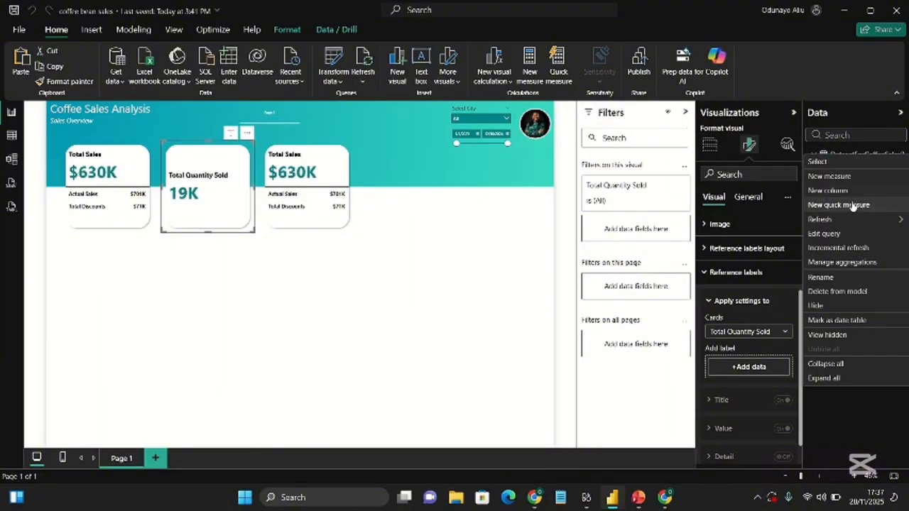
click(859, 178)
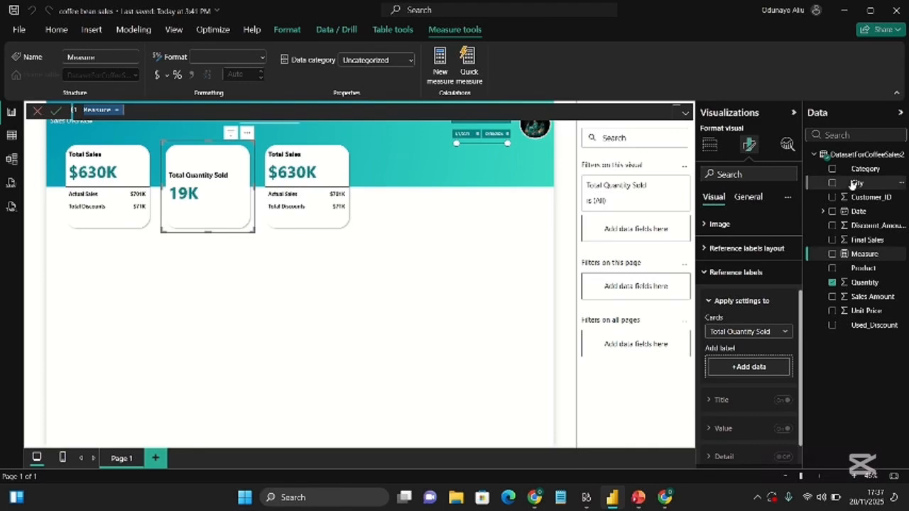
text(K1)
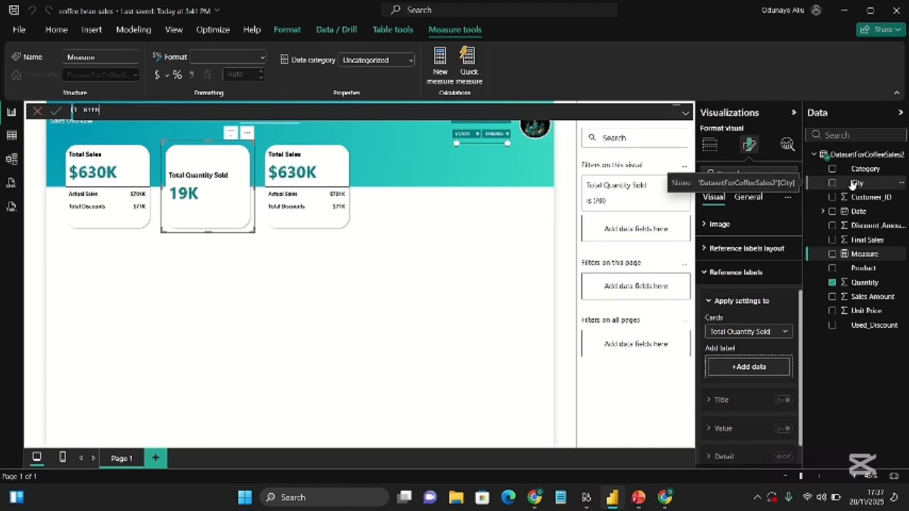
text(ith Discount = cal)
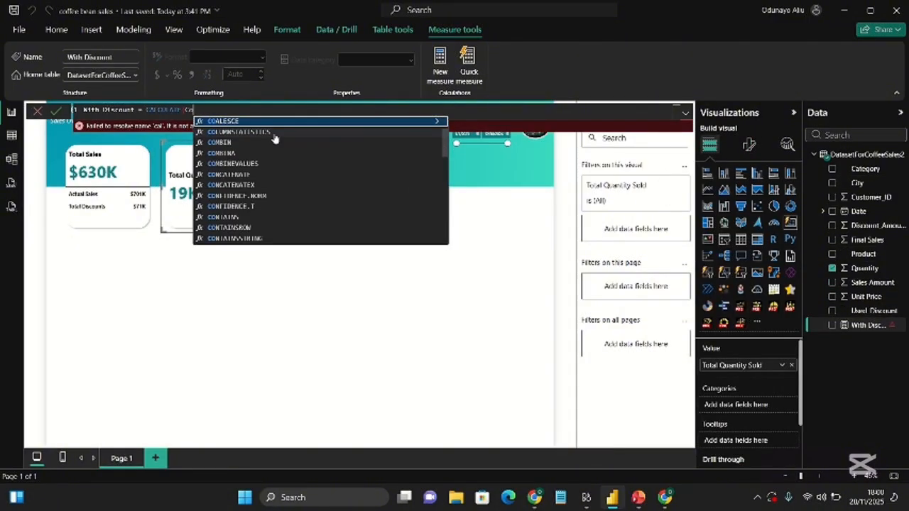
text(u)
click(281, 163)
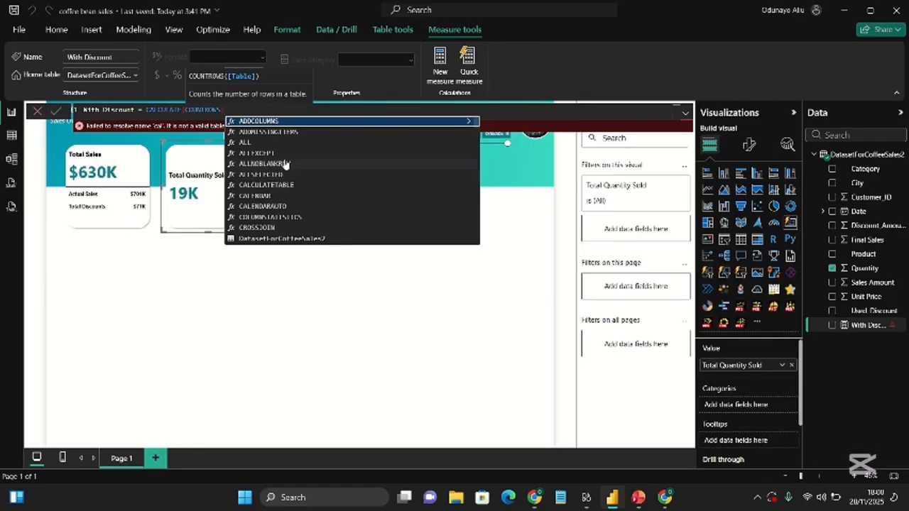
Complete the With Discount measure as CALCULATE(COUNTROWS(DatasetForCoffeeSales2),DatasetForCoffeeSales2[Used_Discount]= "True").
scroll(284, 163, down, 3)
click(285, 162)
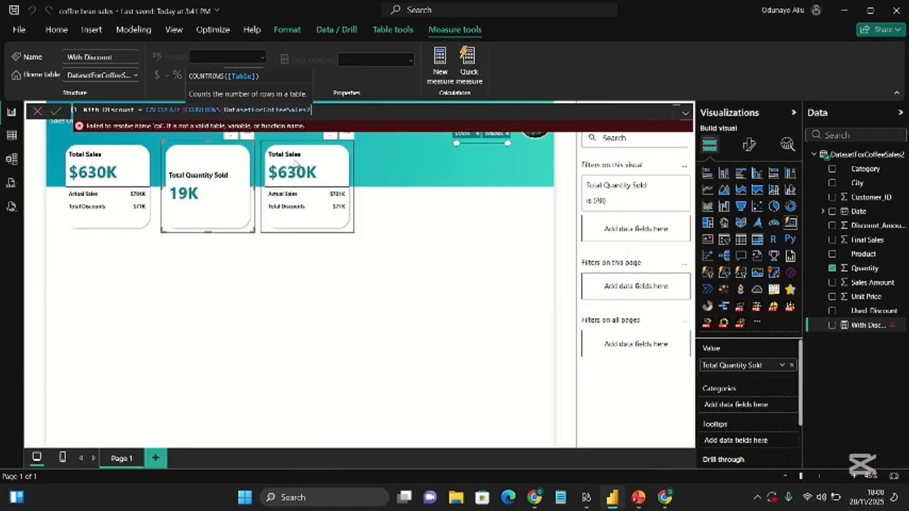
text(),)
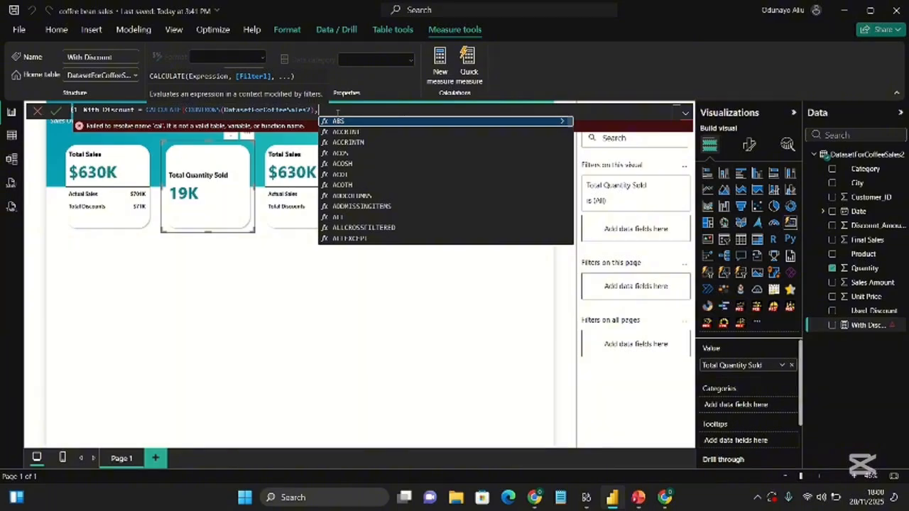
scroll(376, 198, down, 5)
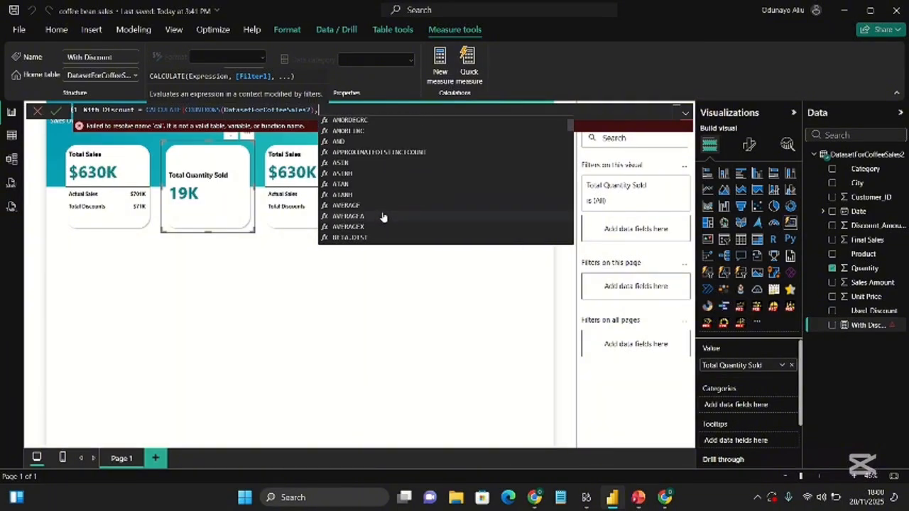
text(da)
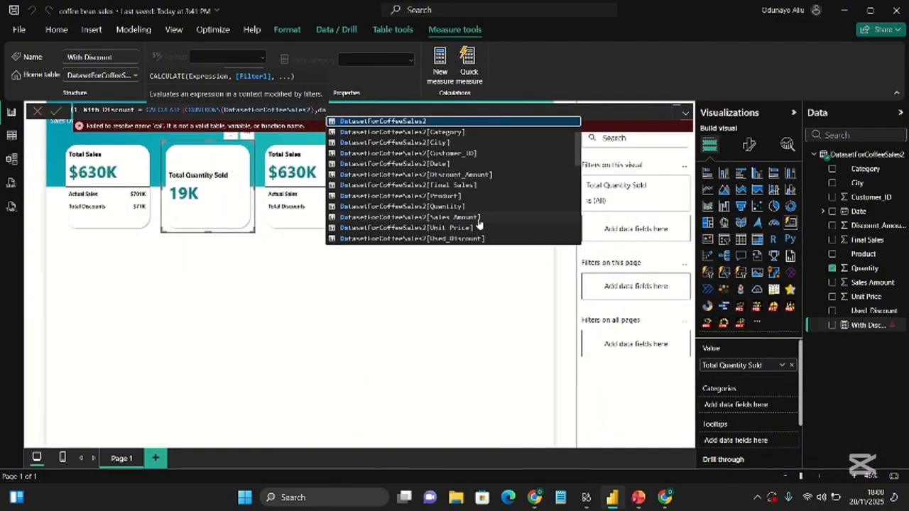
click(493, 237)
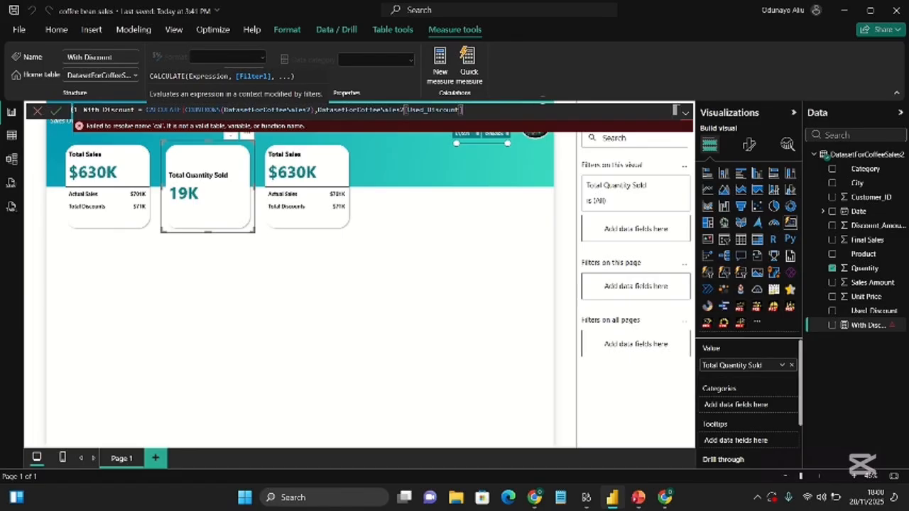
text(= "True"))
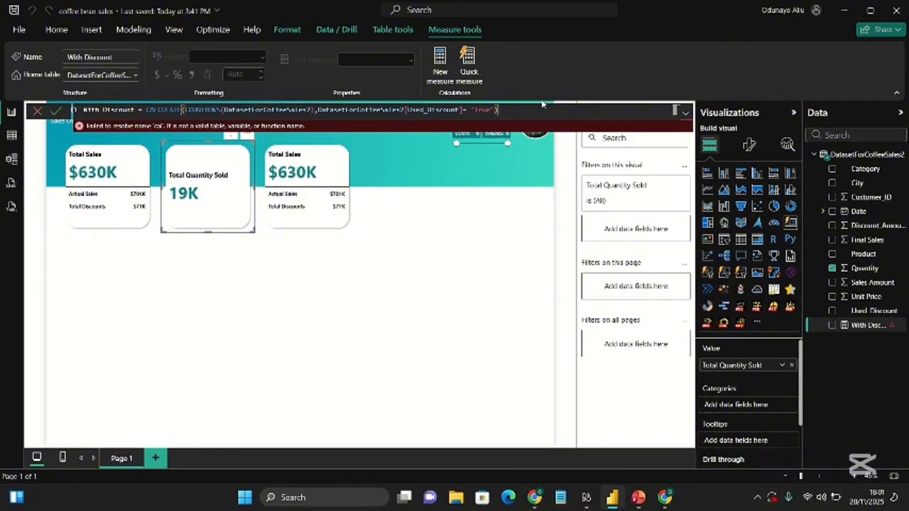
key(Return)
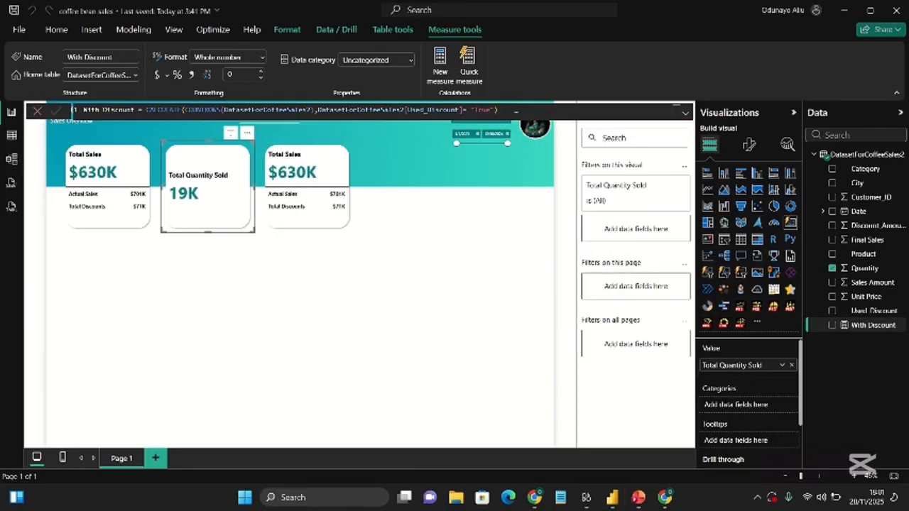
Copy the whole With Discount formula and close the formula editor.
click(514, 111)
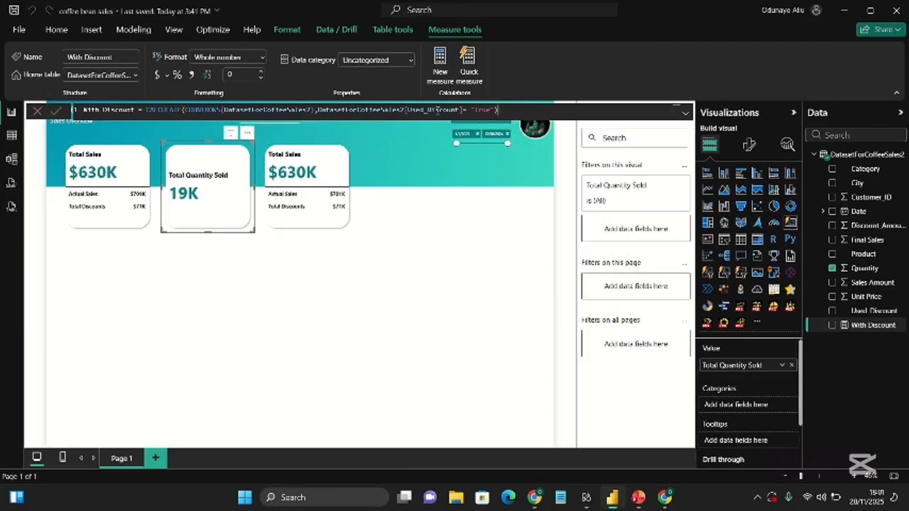
click(514, 110)
drag(514, 109, 86, 110)
key(ctrl+c)
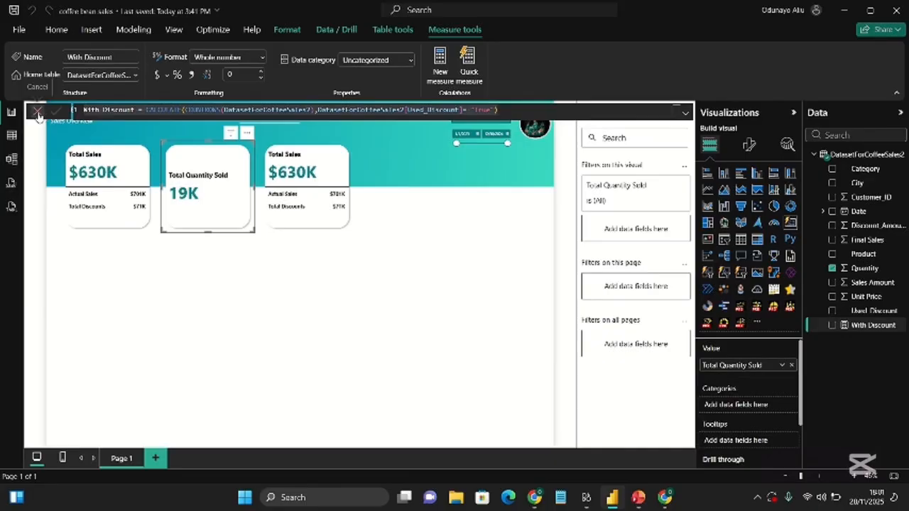
click(37, 111)
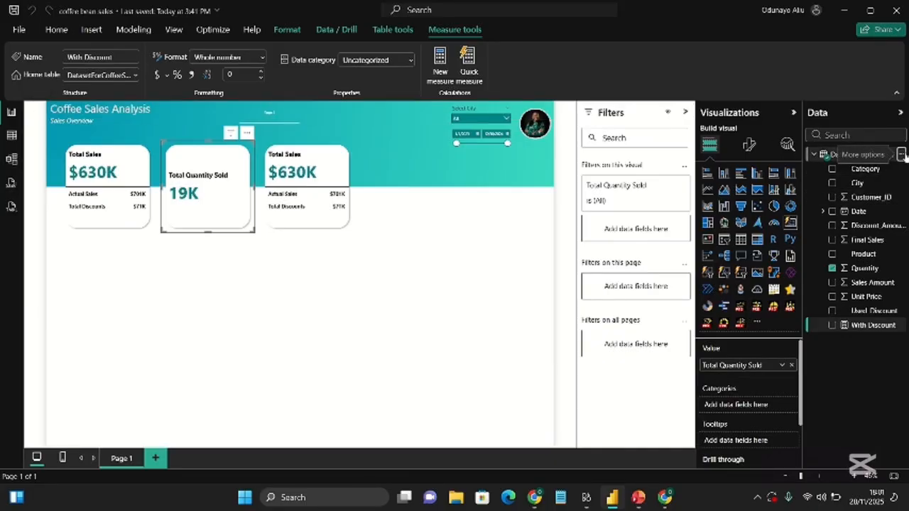
Create a new measure in DatasetForCoffeeSales2 from the copied formula and name it Without Discount.
click(901, 155)
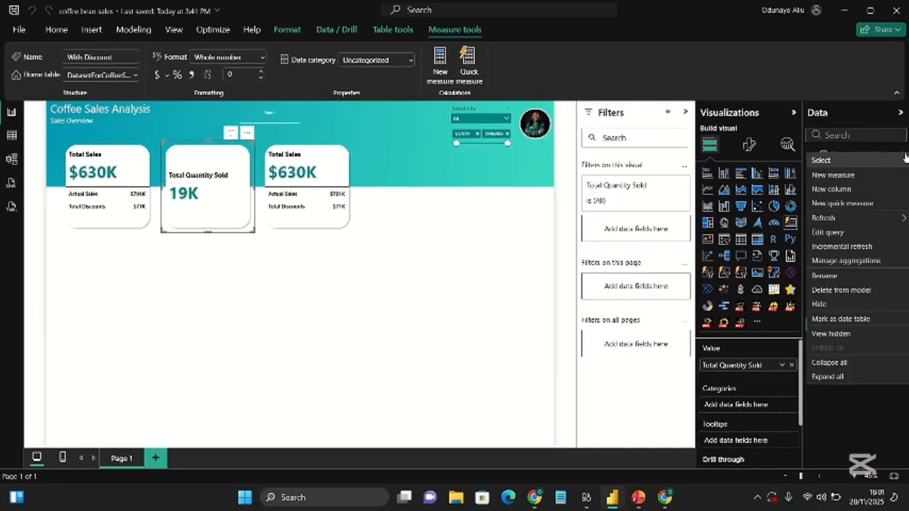
click(835, 176)
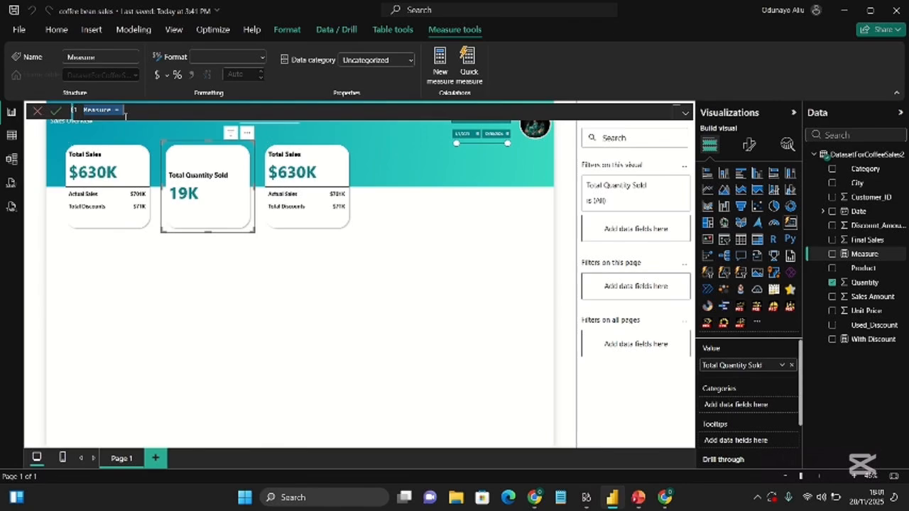
key(ctrl+v)
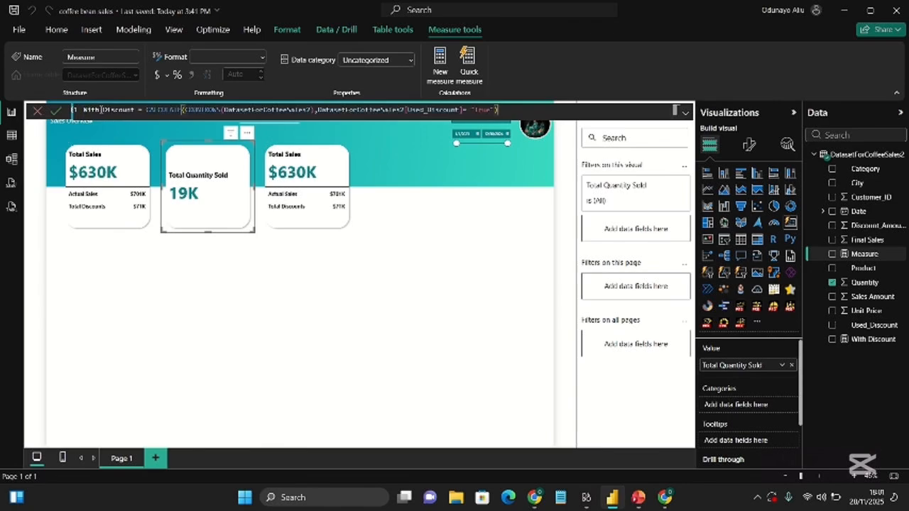
text(out)
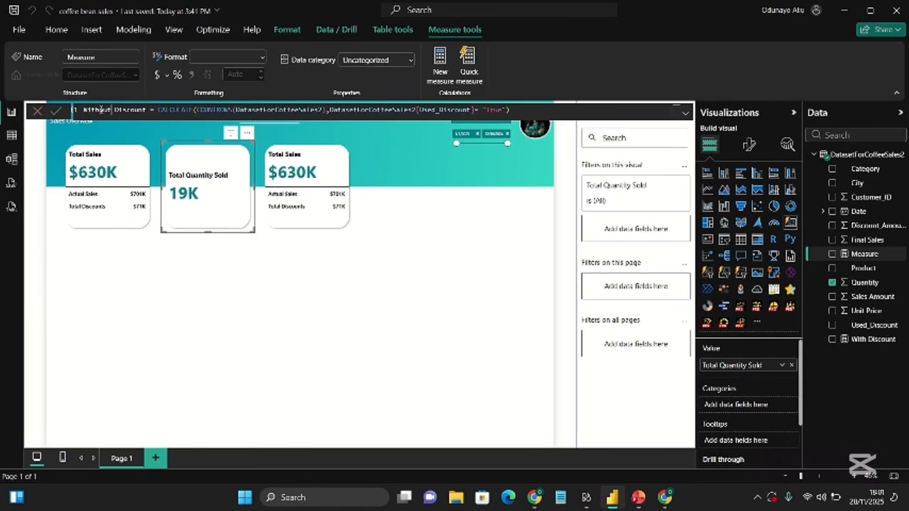
Set the Used_Discount condition of the Without Discount measure to "False", commit it and close the formula editor.
click(510, 111)
key(Delete)
key(Delete)
text(False)
click(59, 110)
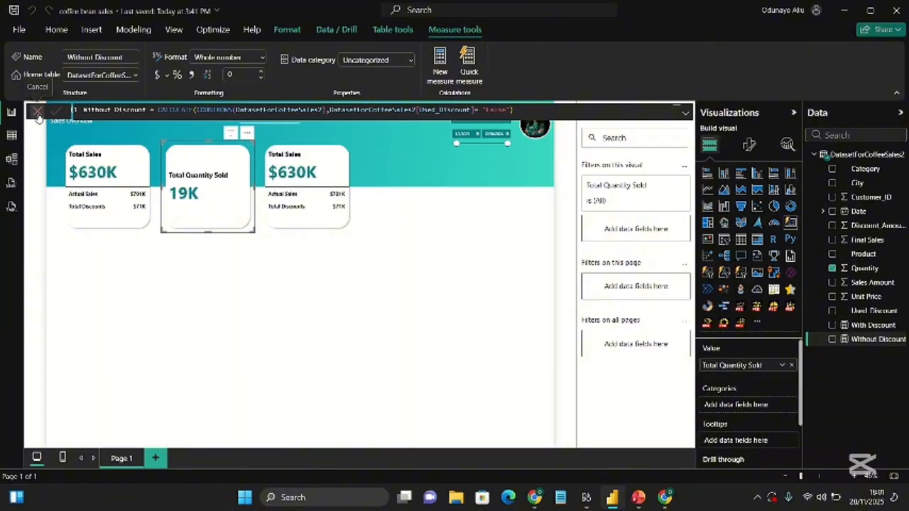
click(37, 112)
Add the With Discount and Without Discount measures as reference labels on the Total Quantity Sold card.
click(749, 146)
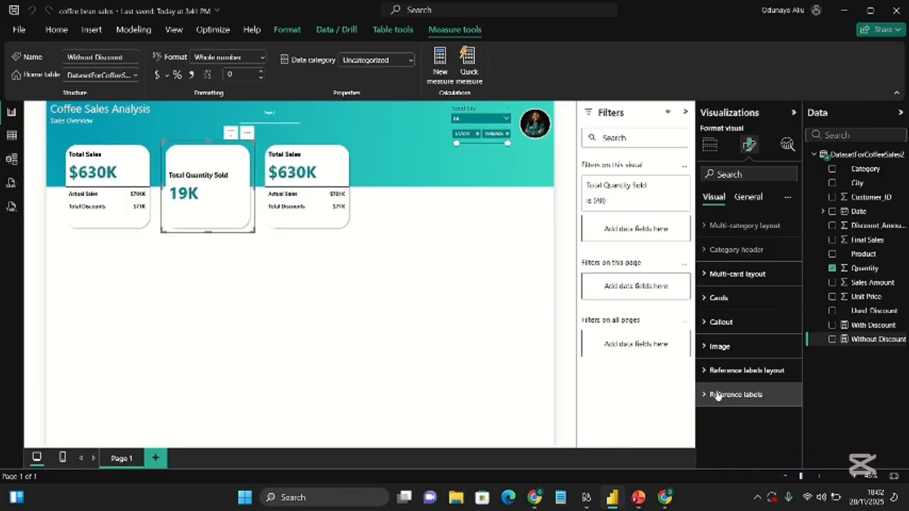
click(716, 394)
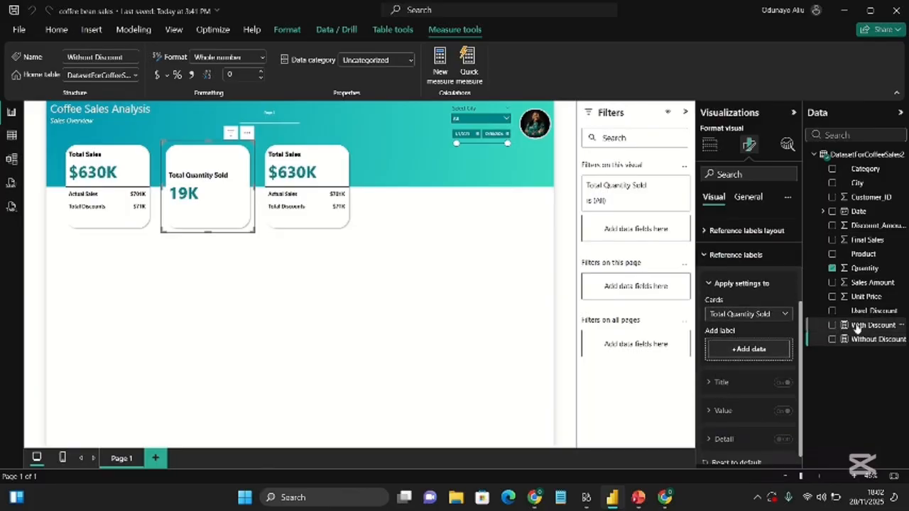
drag(863, 327, 774, 348)
drag(862, 342, 765, 376)
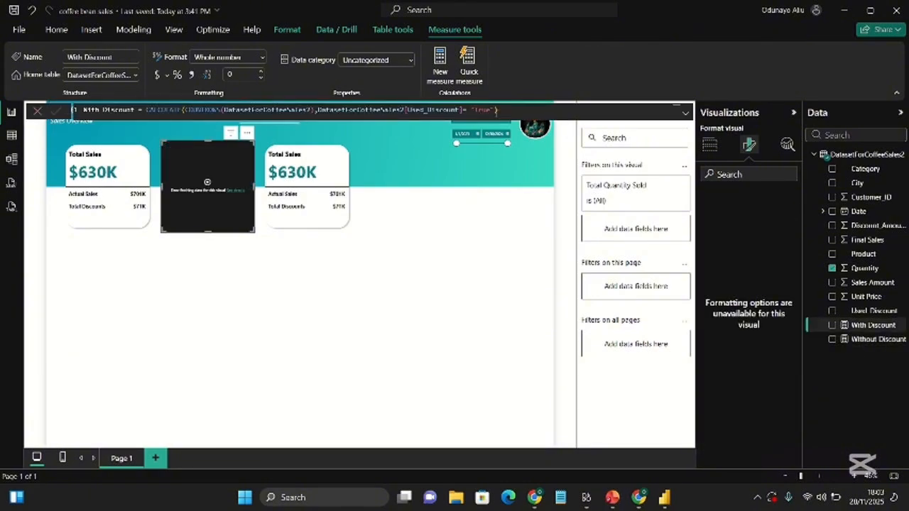
Replace the quoted text condition in the With Discount measure with the logical value TRUE and commit the formula.
click(497, 110)
key(BackSpace)
key(BackSpace)
key(BackSpace)
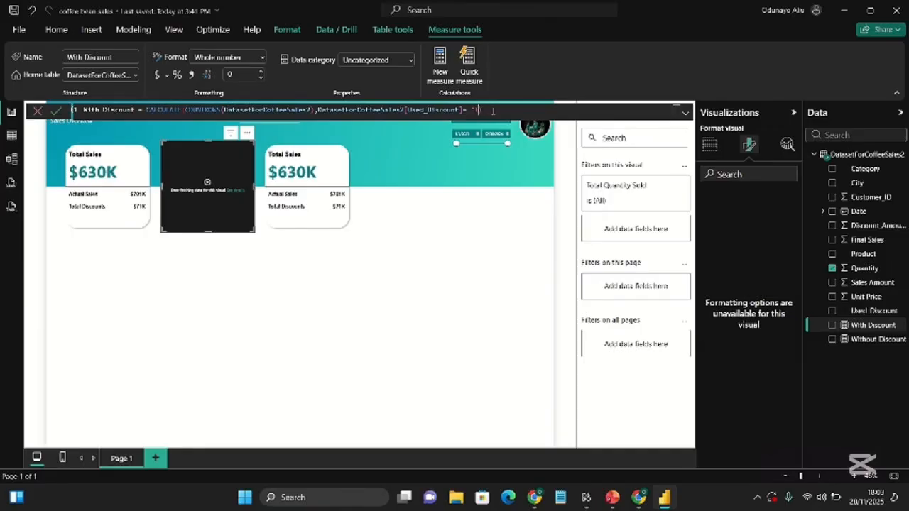
text(T)
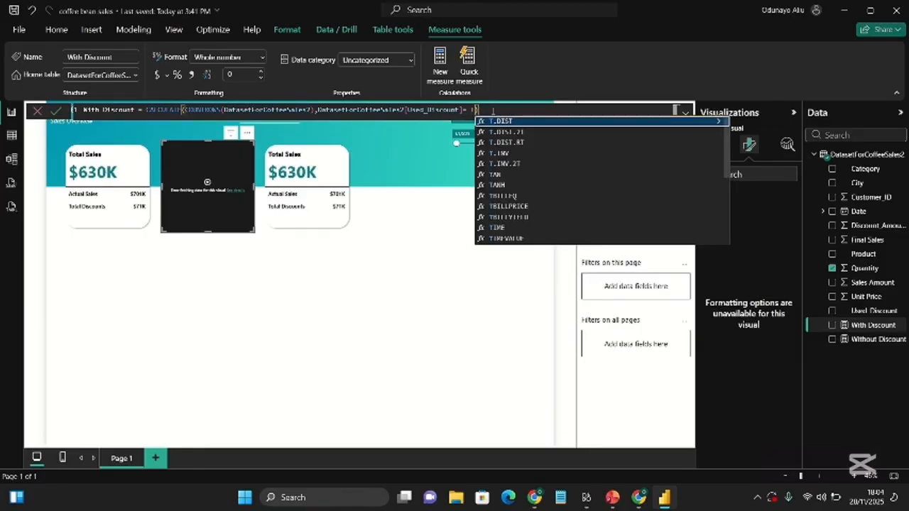
text(R)
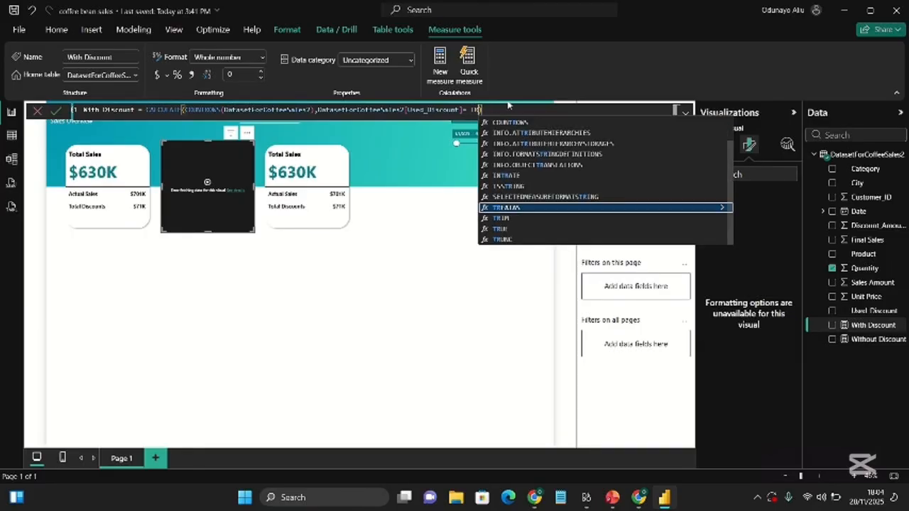
text(UE())
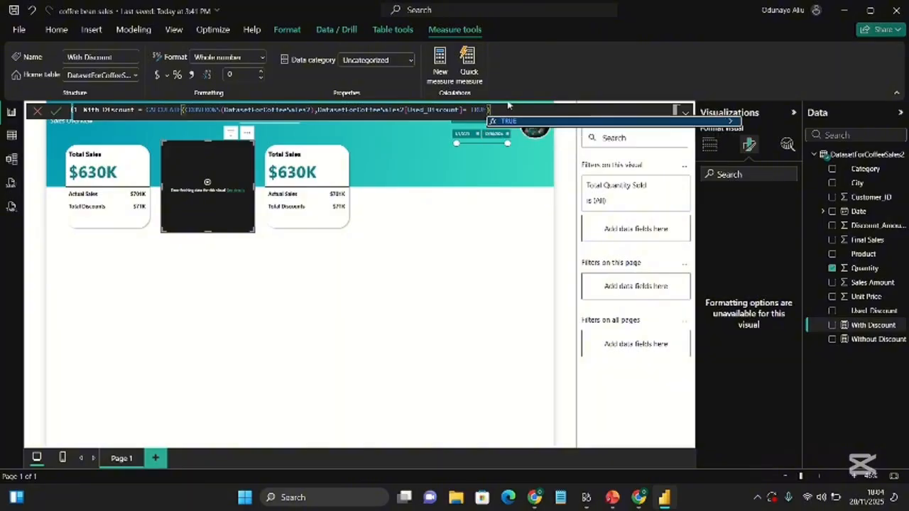
key(Tab)
key(BackSpace)
key(BackSpace)
key(Return)
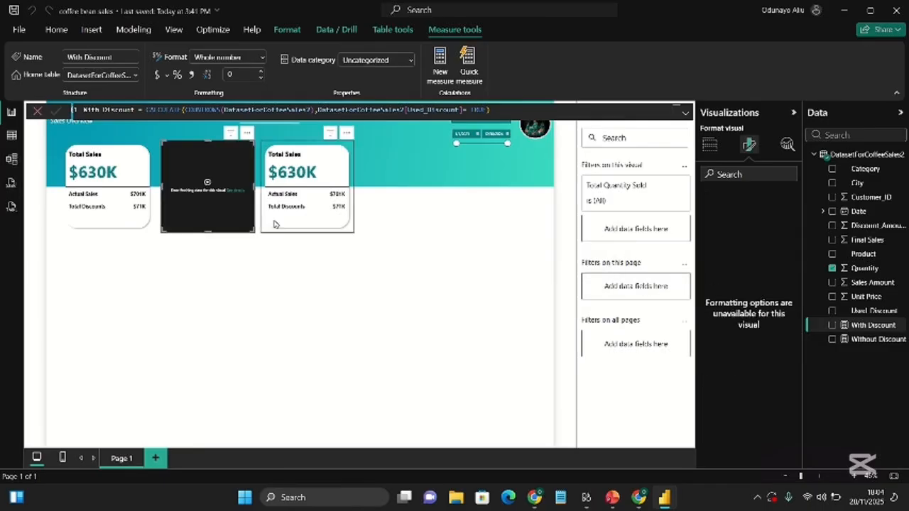
Replace the quoted text condition in the Without Discount measure with the logical value FALSE and commit the formula.
click(878, 341)
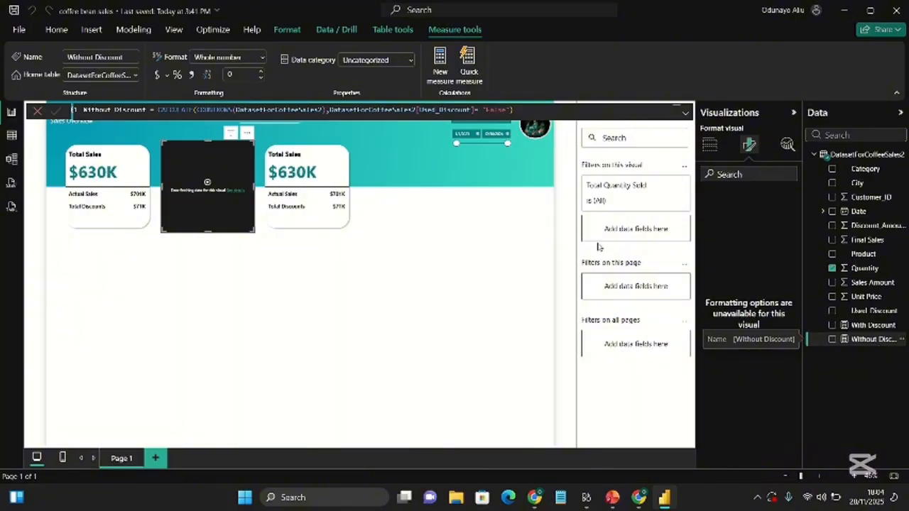
double_click(499, 112)
key(BackSpace)
key(BackSpace)
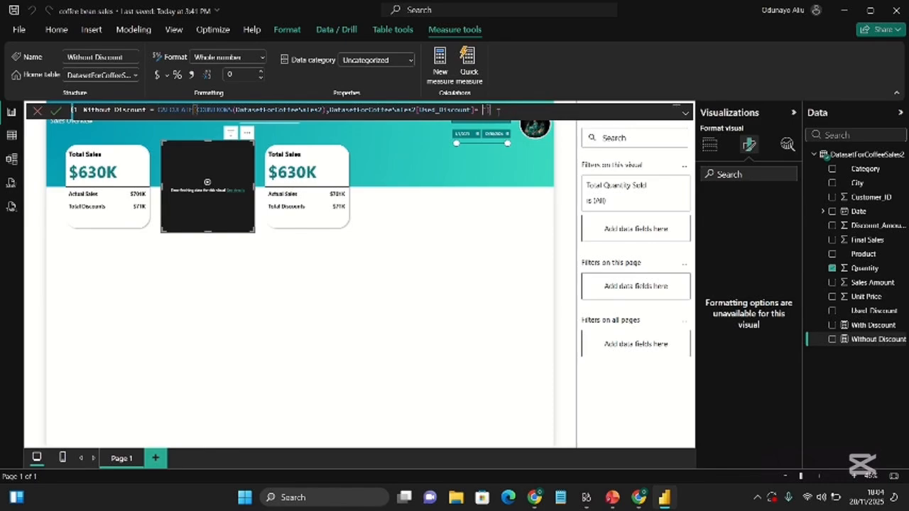
key(Delete)
text(FALS)
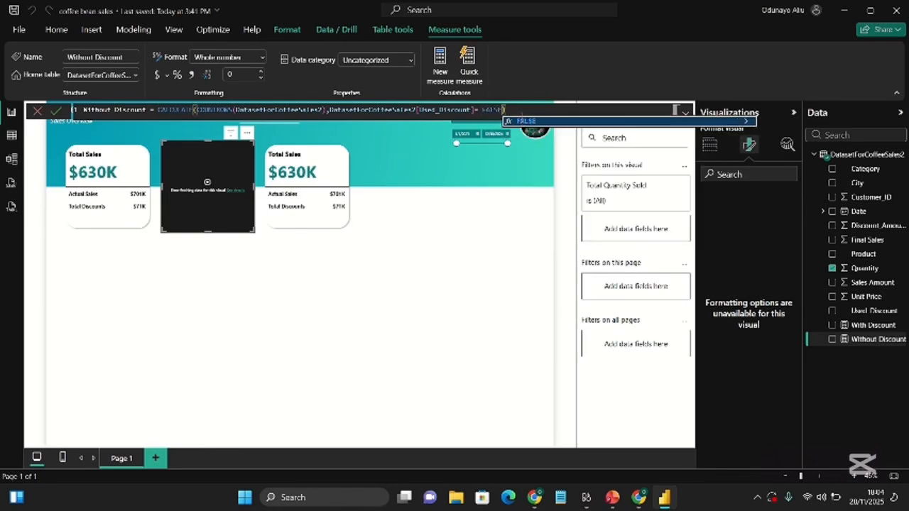
key(Tab)
key(BackSpace)
key(BackSpace)
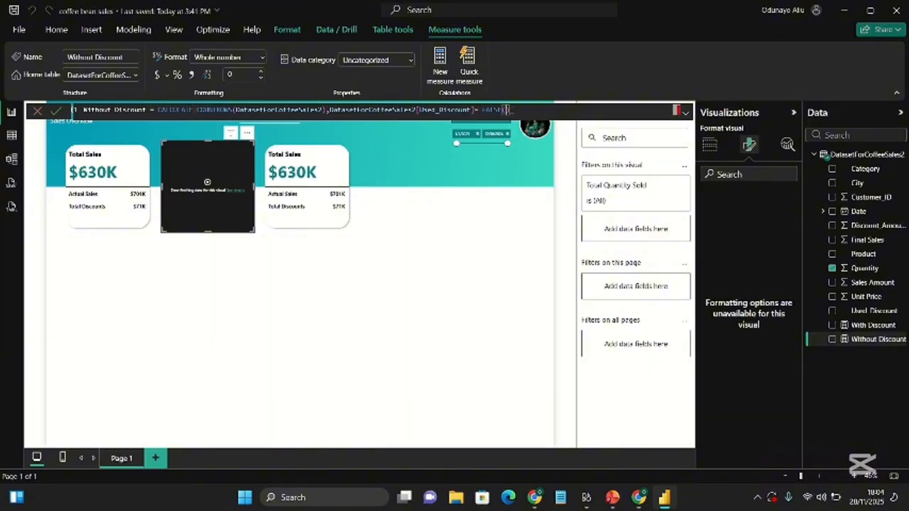
click(56, 110)
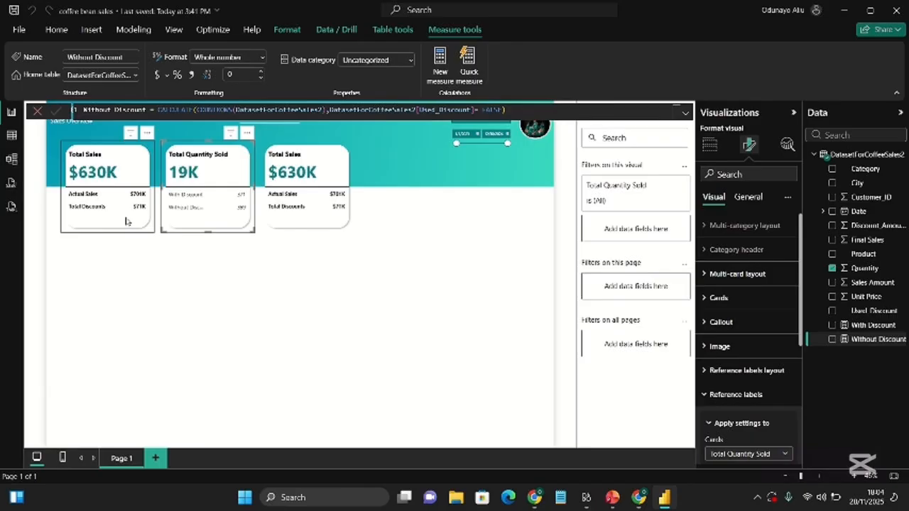
Change the With Discount measure to use SUM(DatasetForCoffeeSales2[Quantity]) instead of COUNTROWS and commit the formula.
click(871, 324)
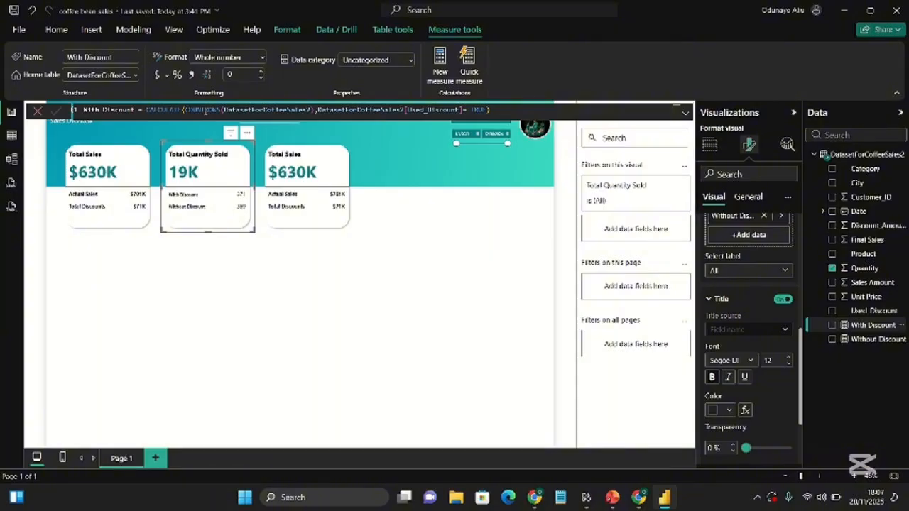
double_click(205, 112)
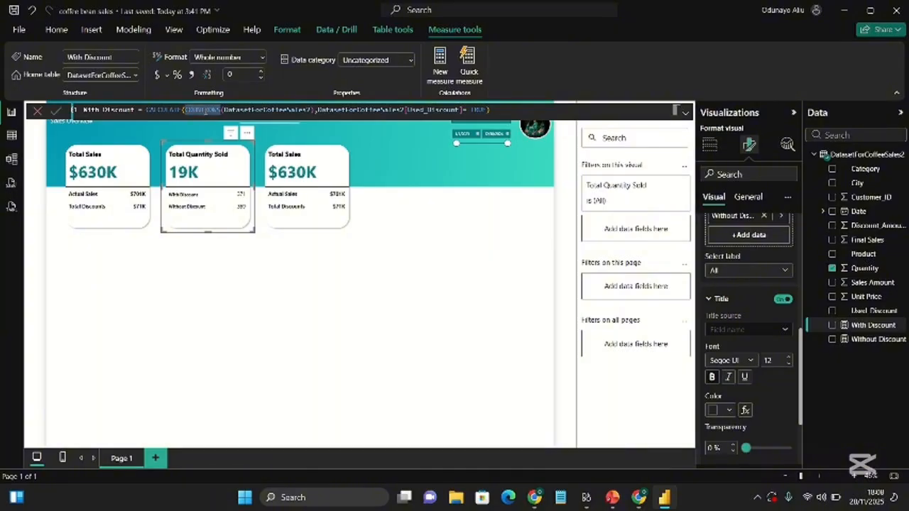
text(SUM)
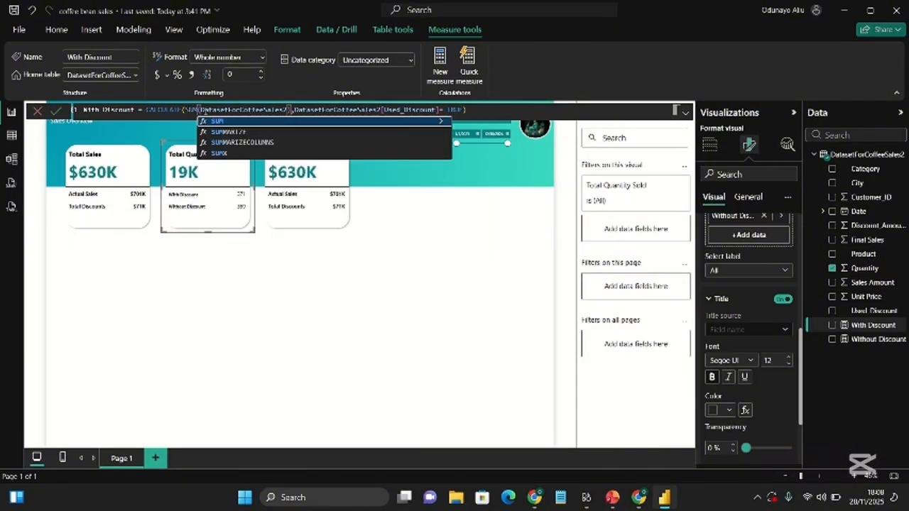
click(226, 122)
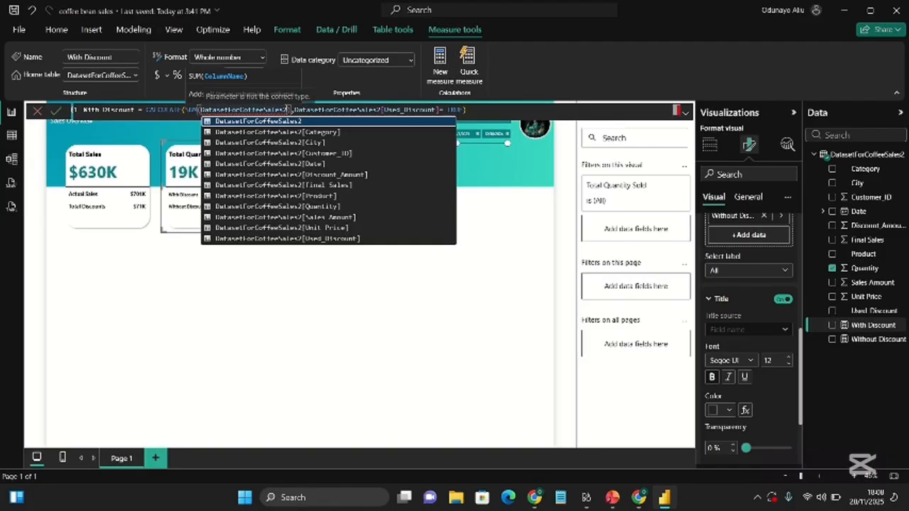
click(287, 110)
key(BackSpace)
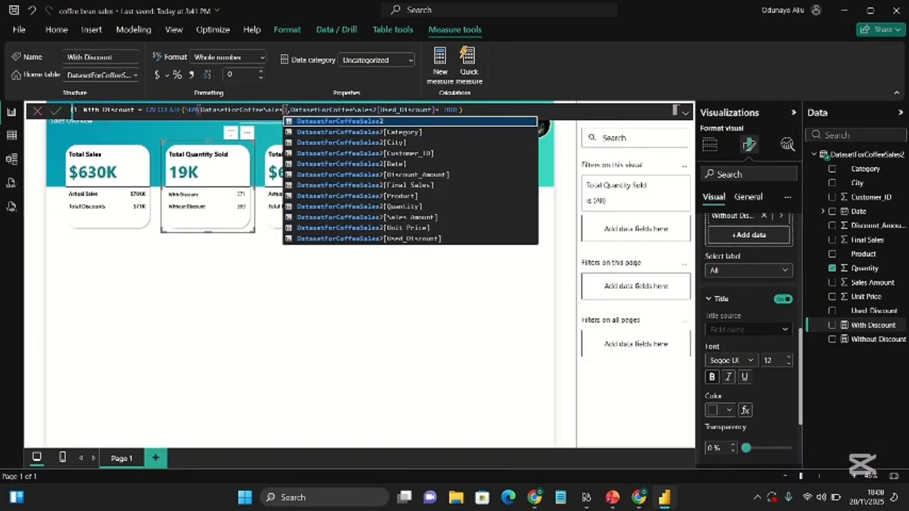
click(390, 207)
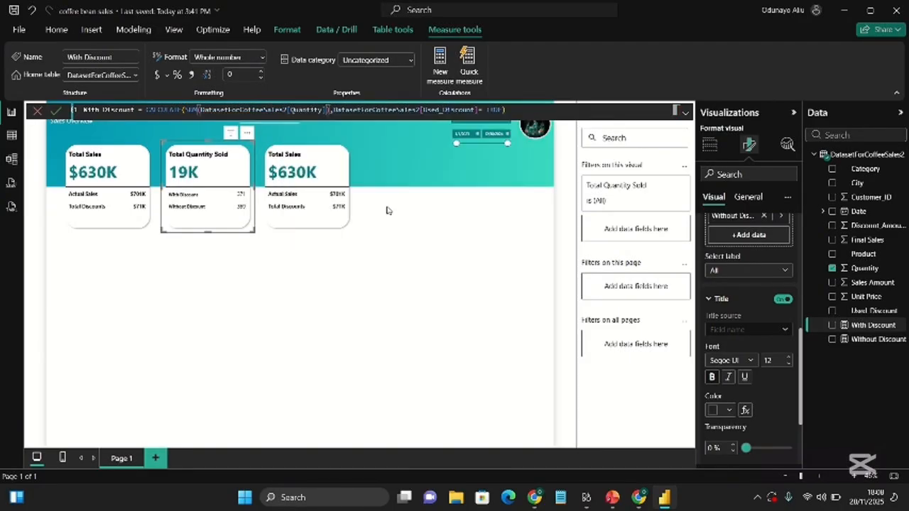
text())
click(55, 112)
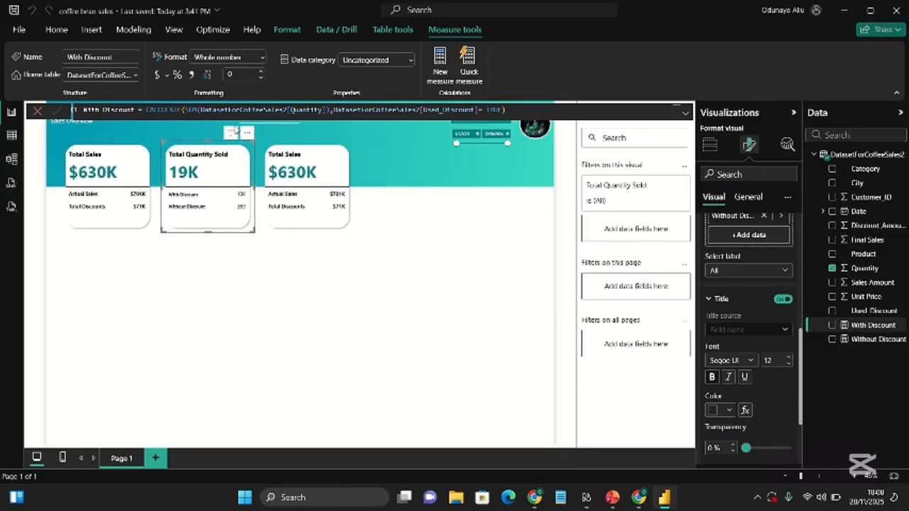
Change the Without Discount measure to use SUM(DatasetForCoffeeSales2[Quantity]) instead of COUNTROWS and commit the formula.
click(877, 339)
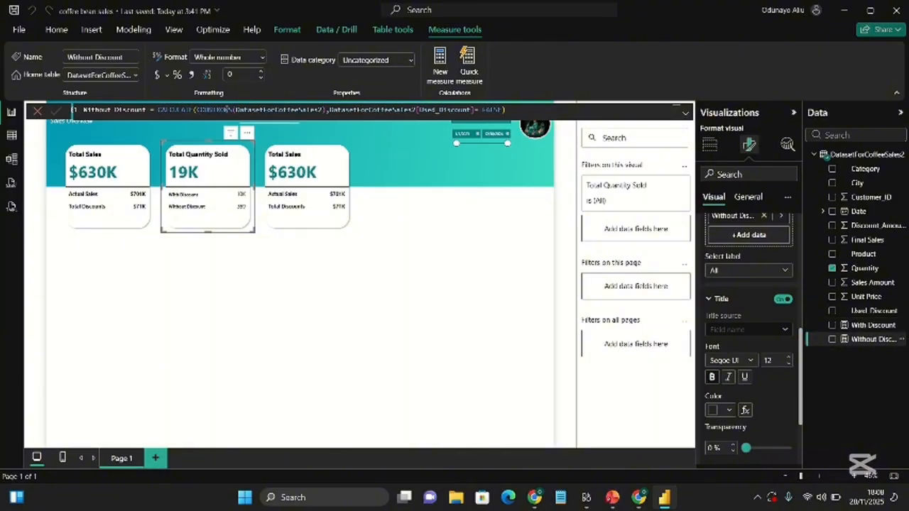
click(234, 111)
key(BackSpace)
key(BackSpace)
key(BackSpace)
key(BackSpace)
key(BackSpace)
key(BackSpace)
key(BackSpace)
key(BackSpace)
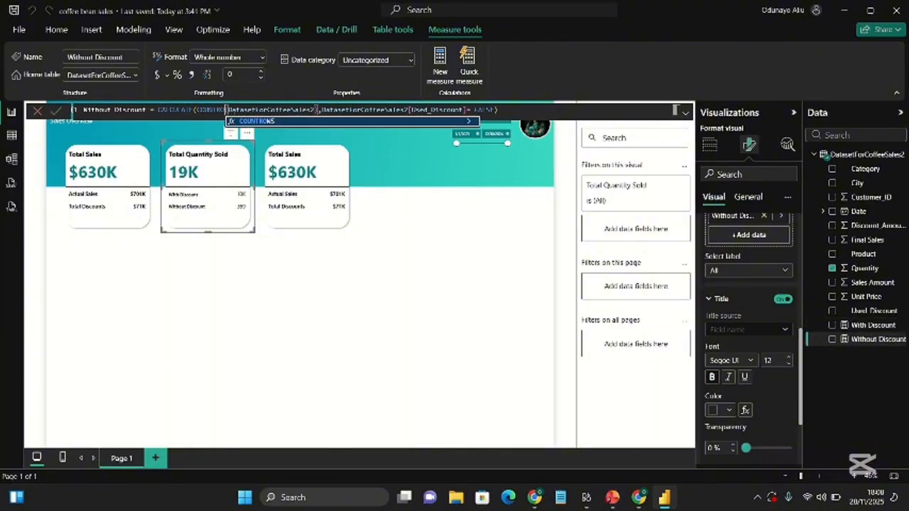
key(BackSpace)
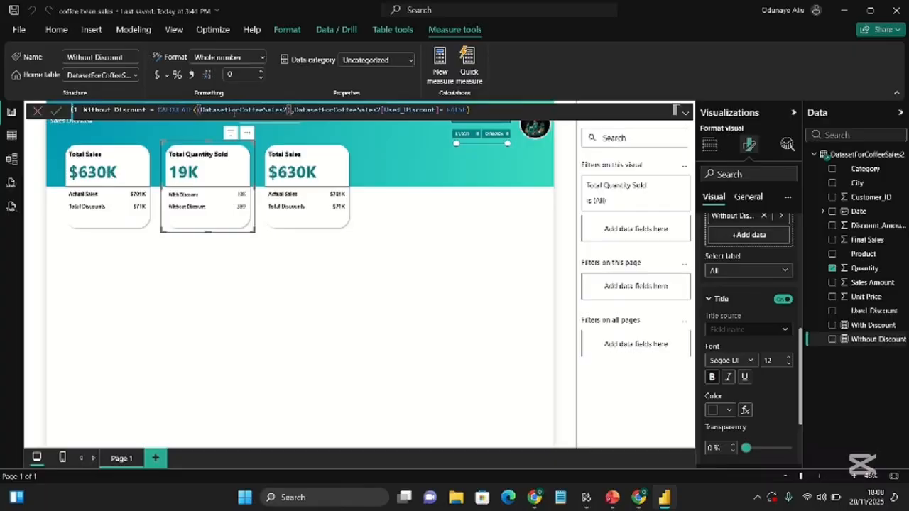
text(SUM()
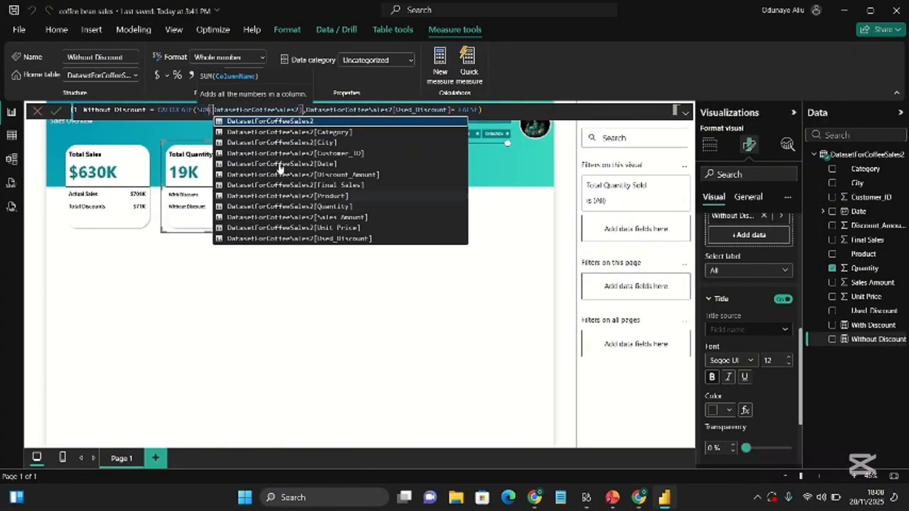
click(326, 206)
double_click(379, 110)
text())
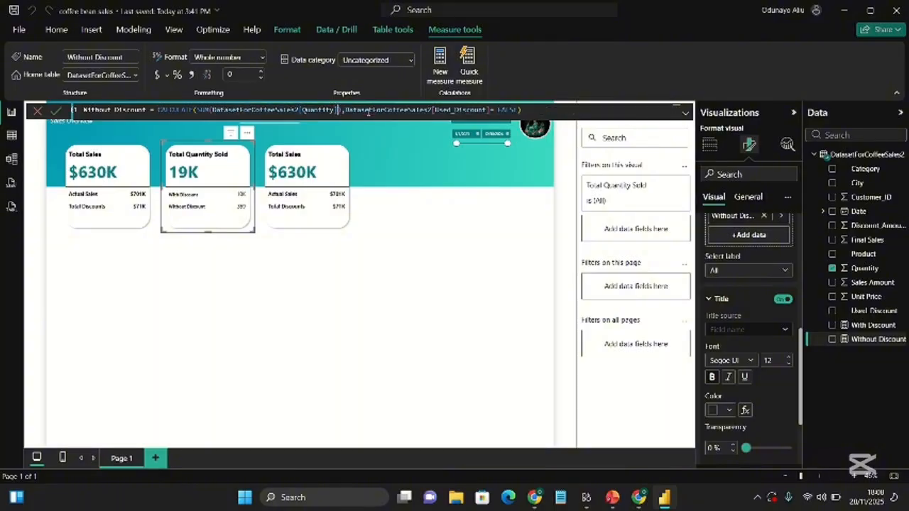
key(Return)
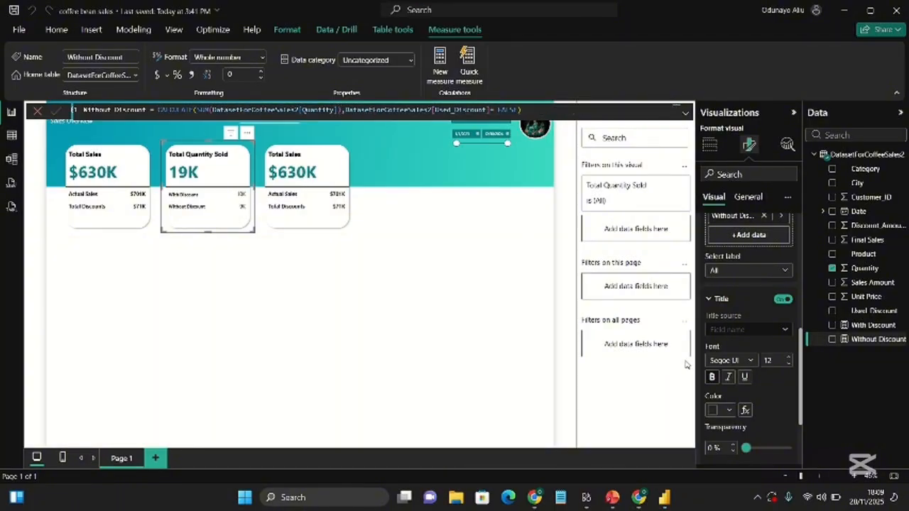
Make the value of the With Discount reference label bold and set its display units to None.
scroll(731, 376, down, 3)
click(731, 399)
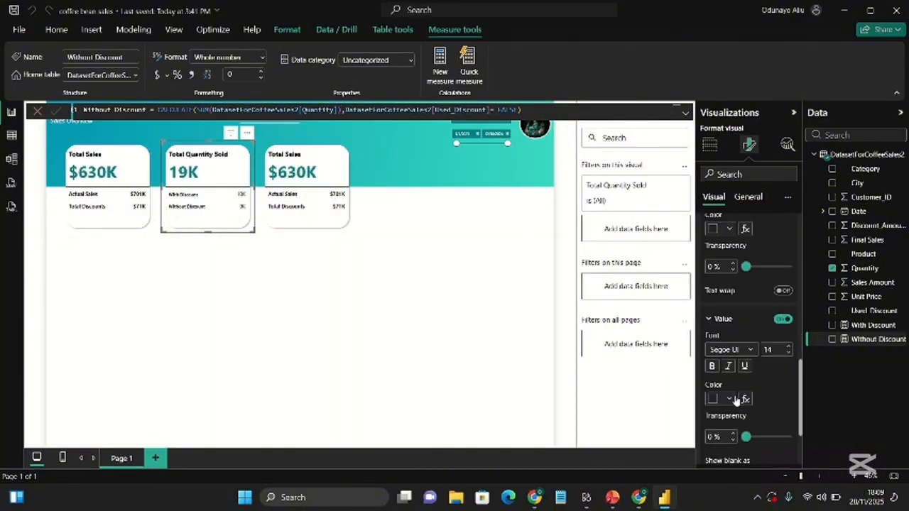
scroll(735, 400, down, 2)
scroll(737, 397, up, 4)
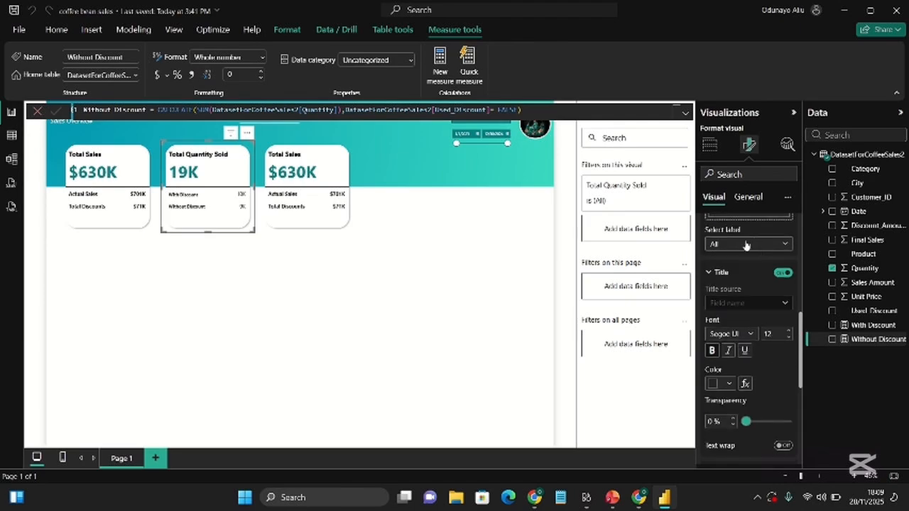
click(746, 244)
click(748, 273)
click(713, 286)
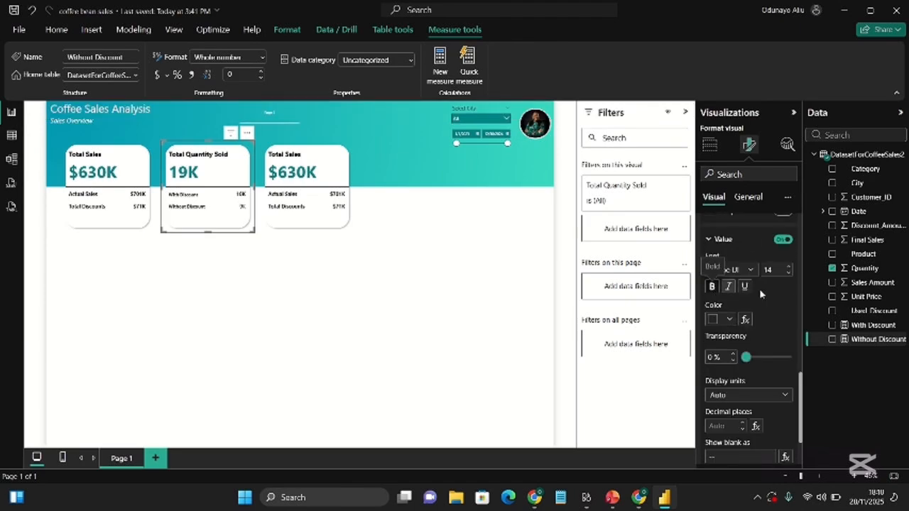
scroll(756, 289, up, 2)
scroll(743, 289, down, 3)
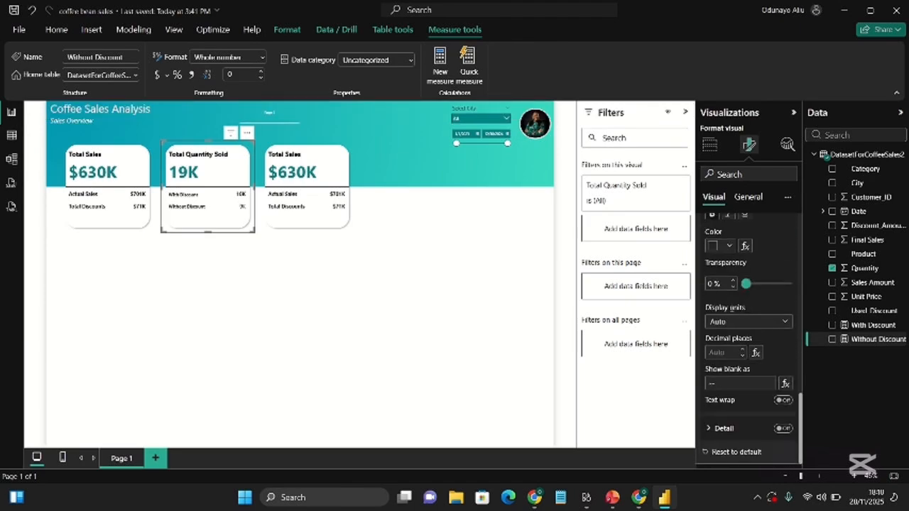
click(741, 323)
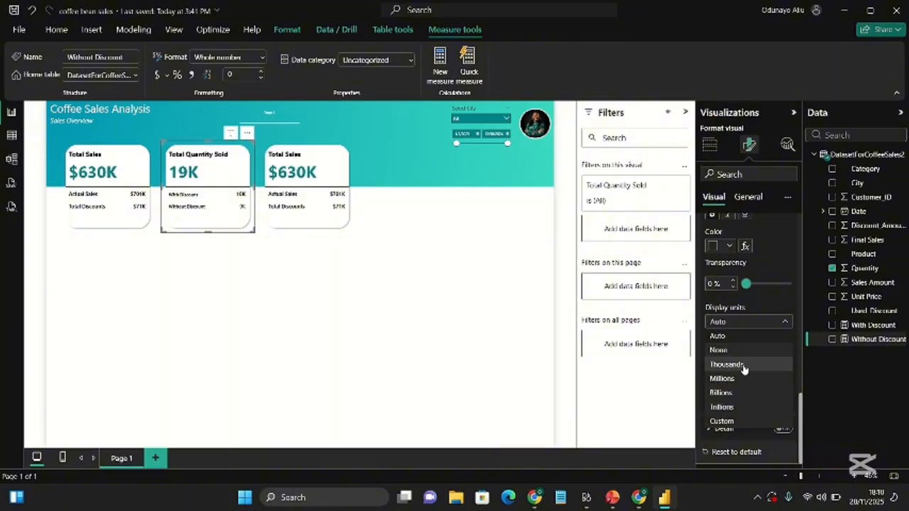
click(740, 350)
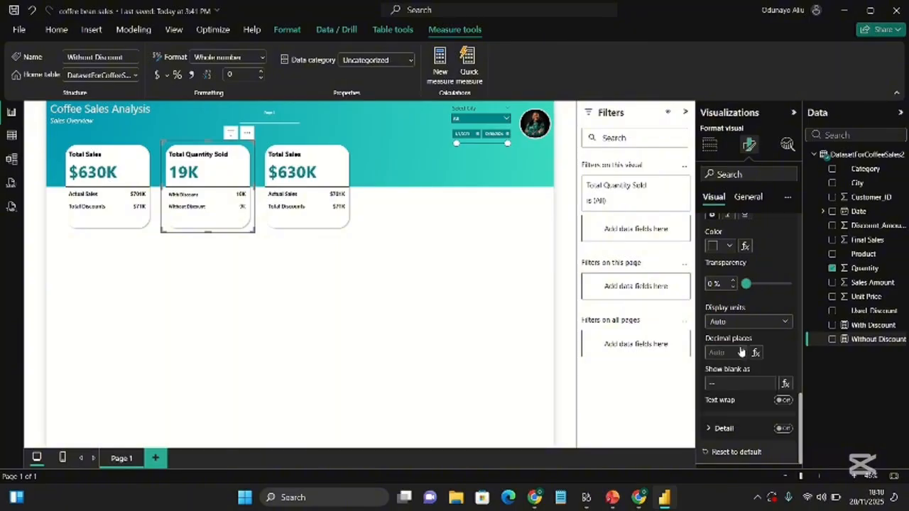
Set the display units of the Without Discount reference label's value to None.
scroll(763, 321, up, 3)
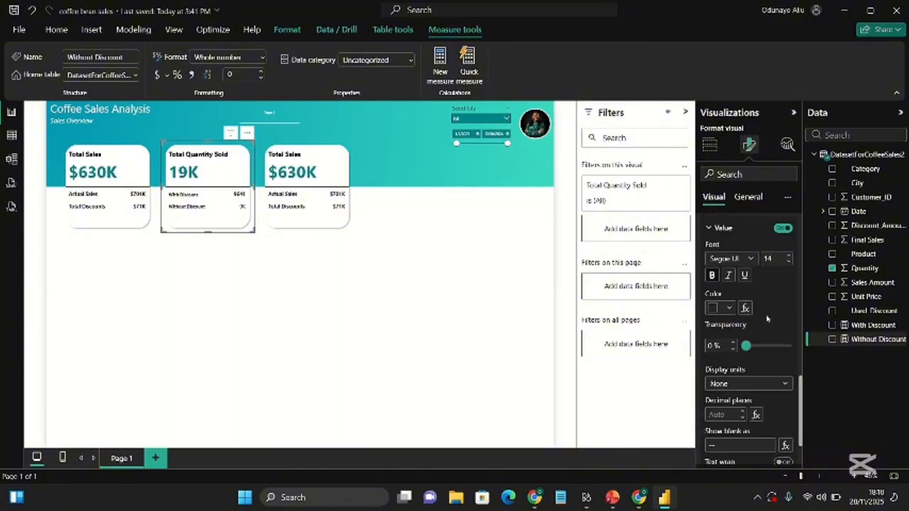
scroll(748, 298, up, 5)
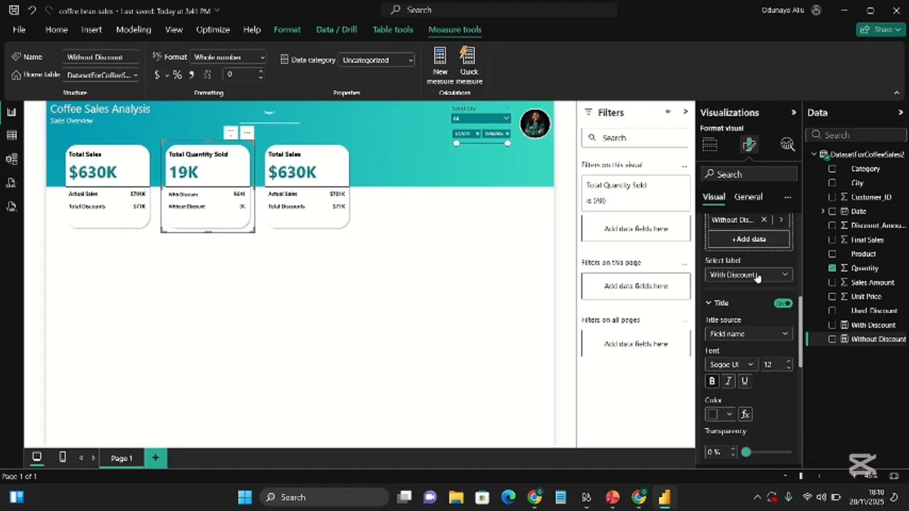
click(761, 278)
click(747, 324)
scroll(741, 403, down, 8)
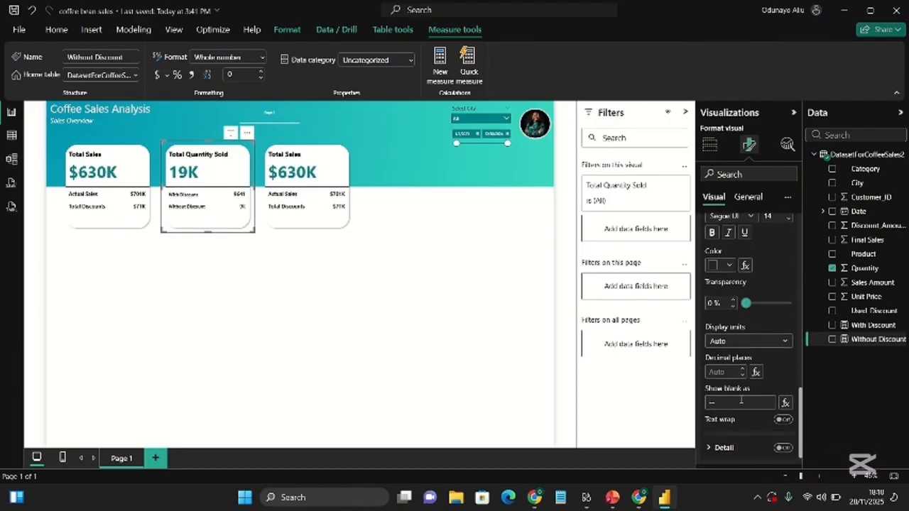
scroll(741, 403, up, 1)
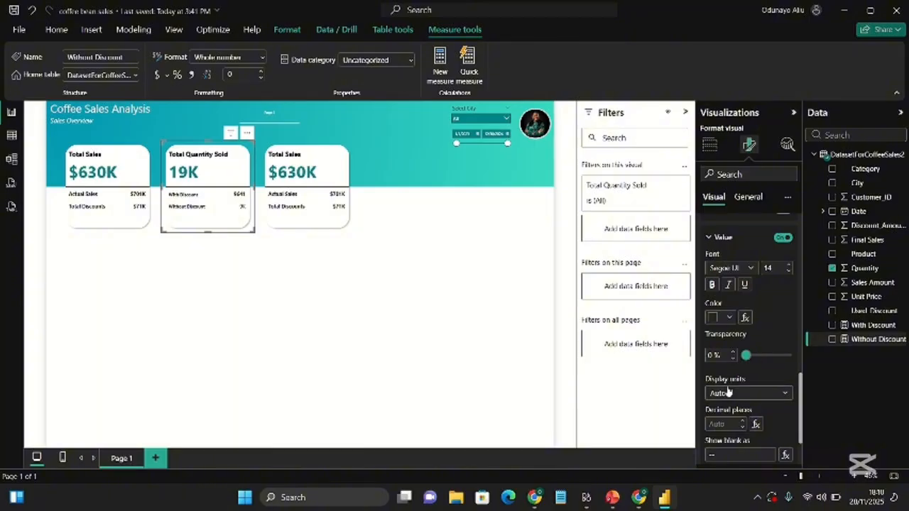
click(745, 392)
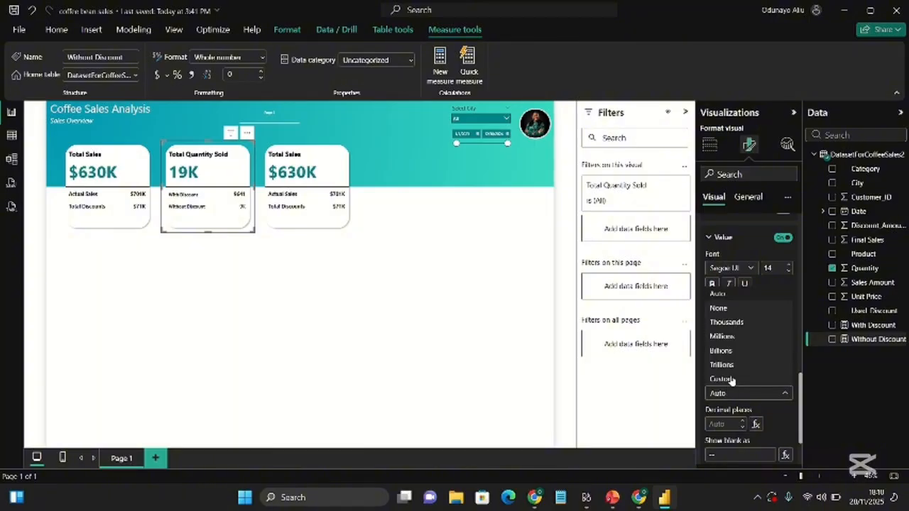
click(761, 300)
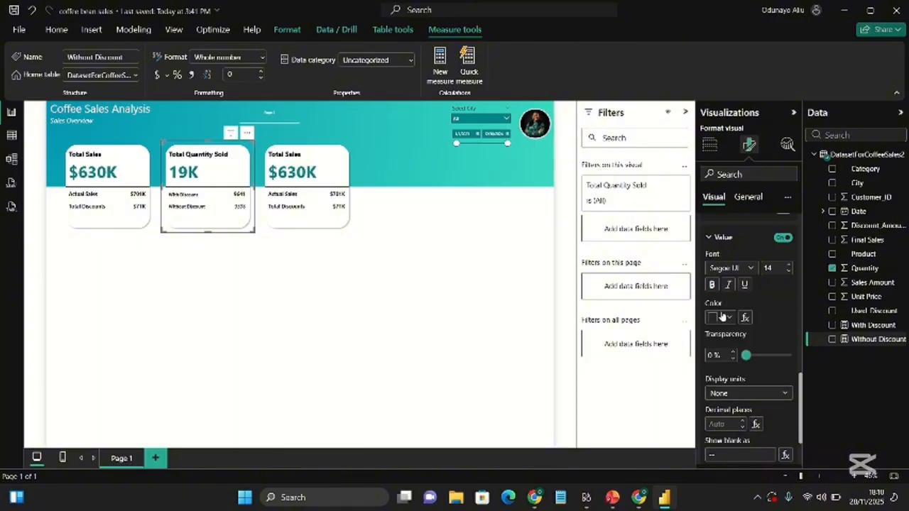
Apply the thousands separator to the Without Discount and With Discount measures.
scroll(762, 312, up, 5)
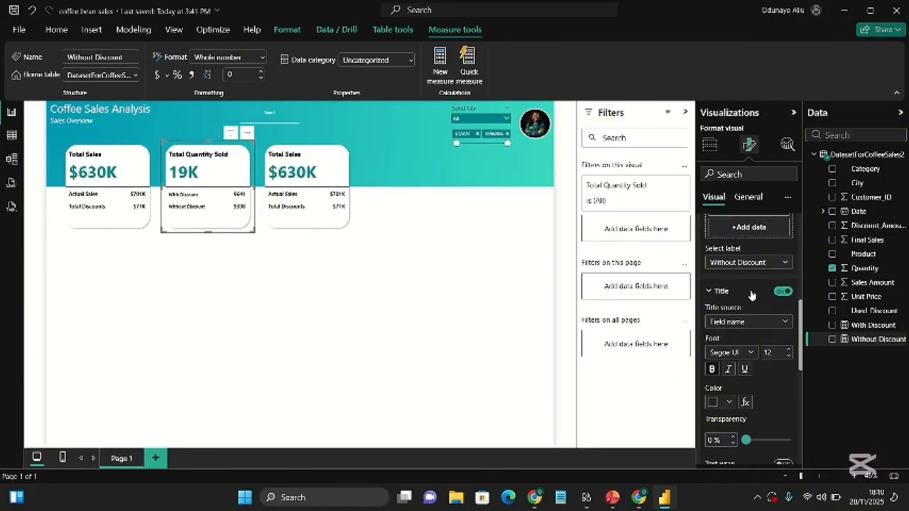
scroll(791, 348, down, 4)
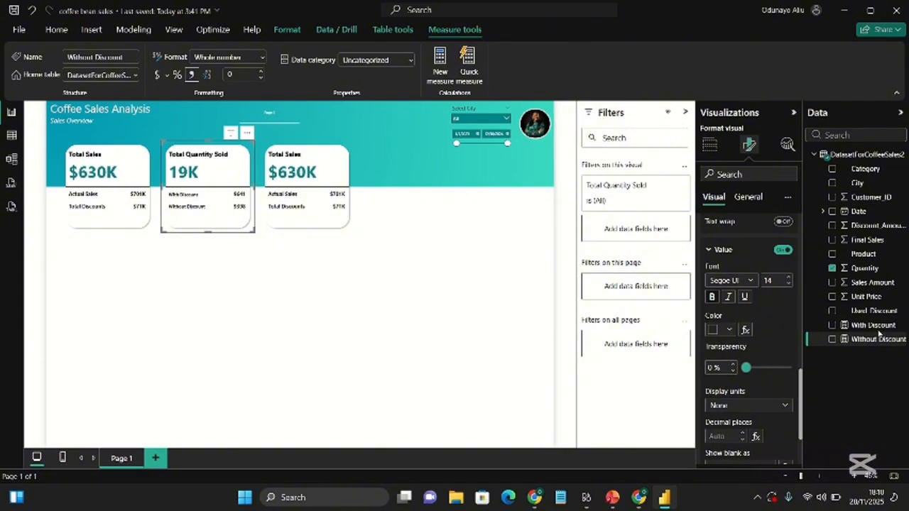
key(ctrl+s)
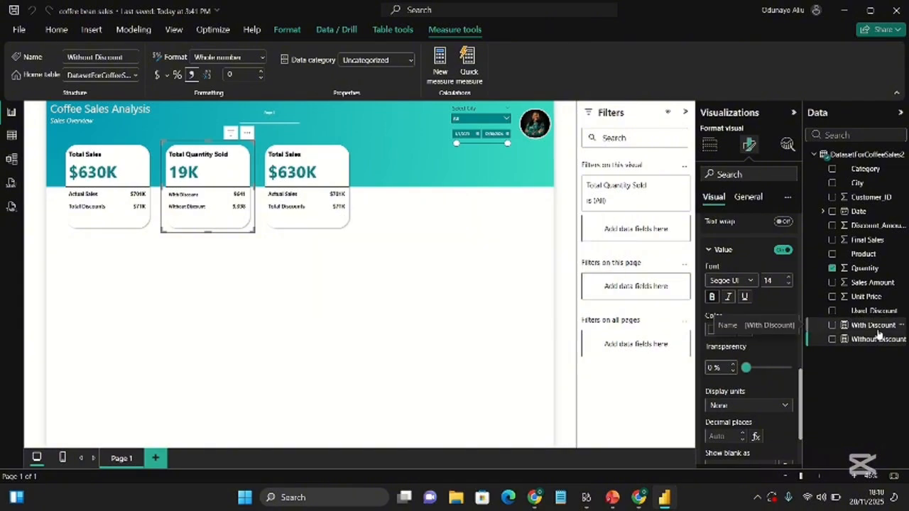
click(877, 328)
click(191, 77)
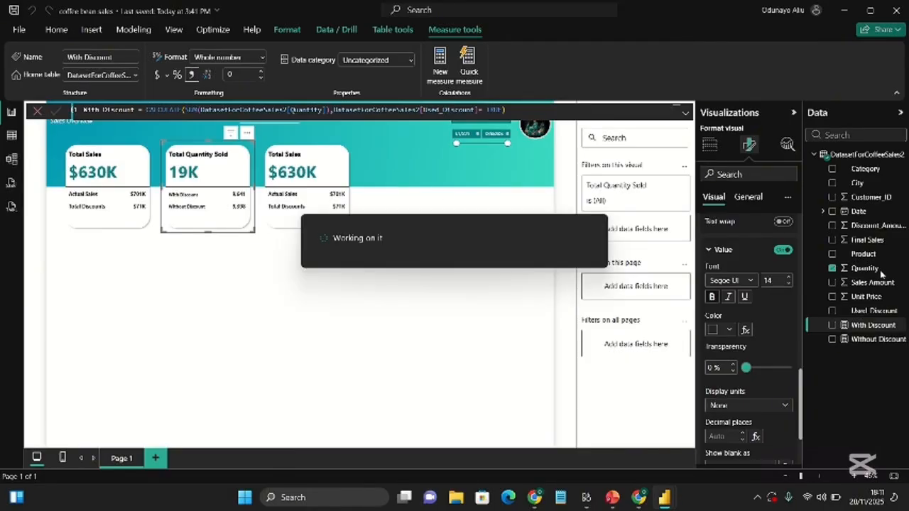
Set the display units of the Total Quantity Sold card's callout value to None.
click(879, 270)
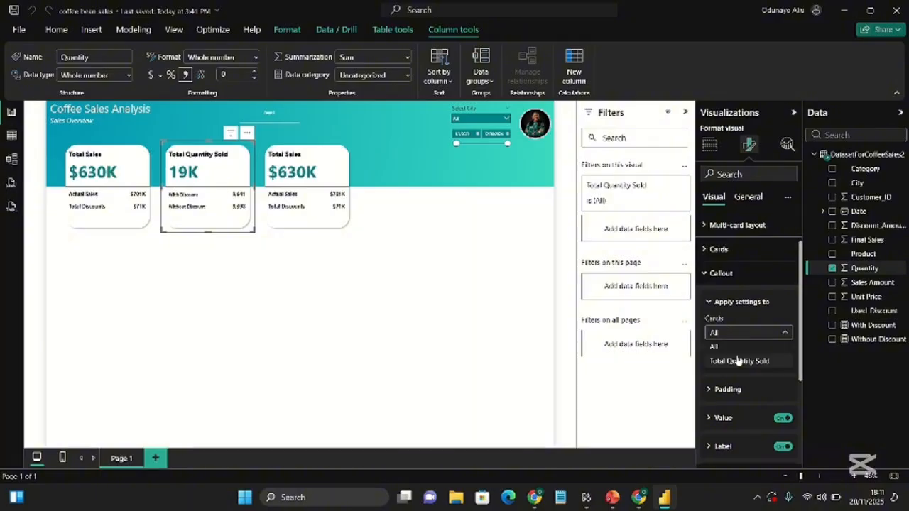
scroll(739, 363, down, 1)
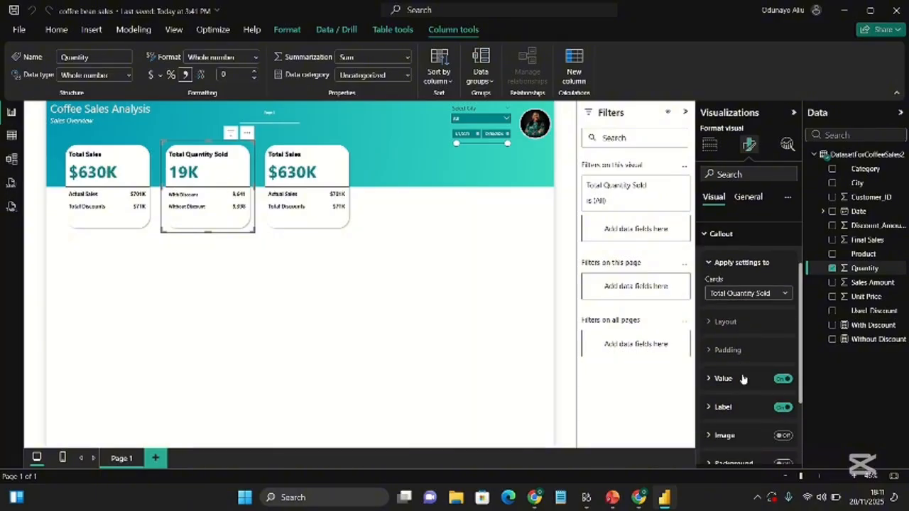
click(743, 379)
scroll(744, 381, down, 5)
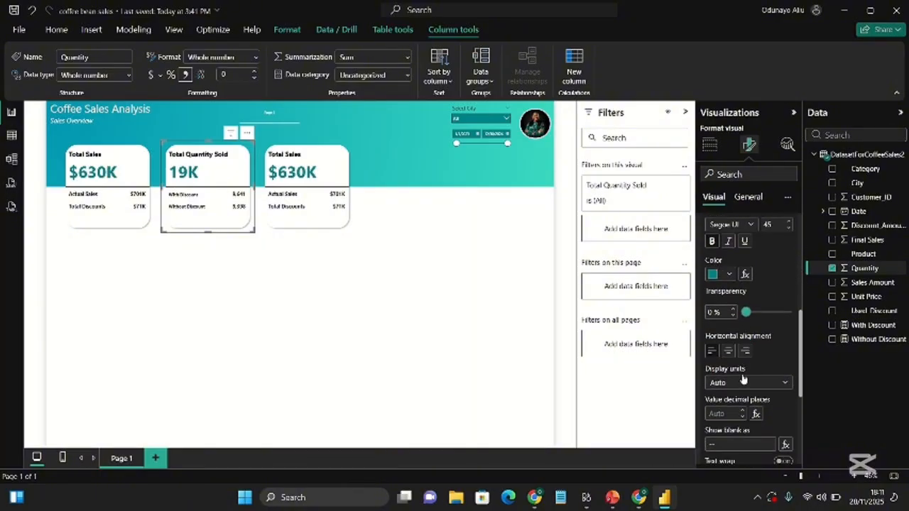
click(746, 382)
click(737, 299)
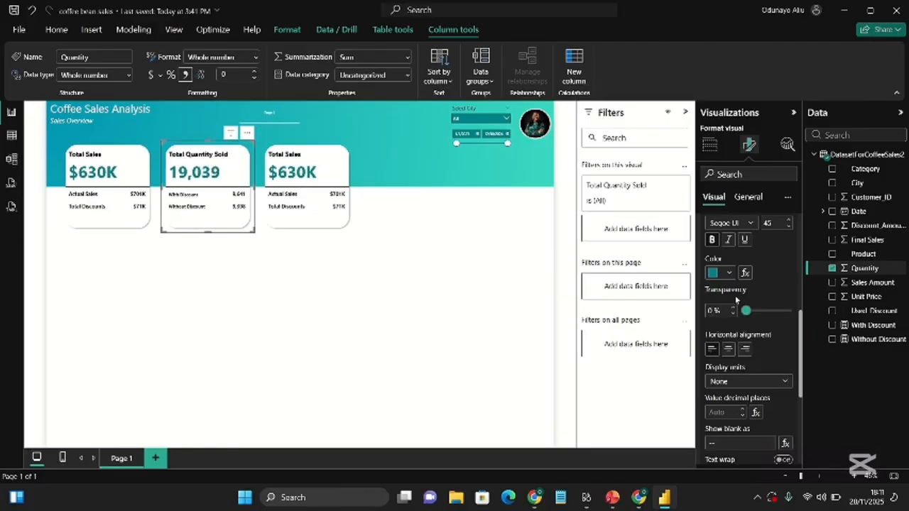
scroll(754, 359, up, 5)
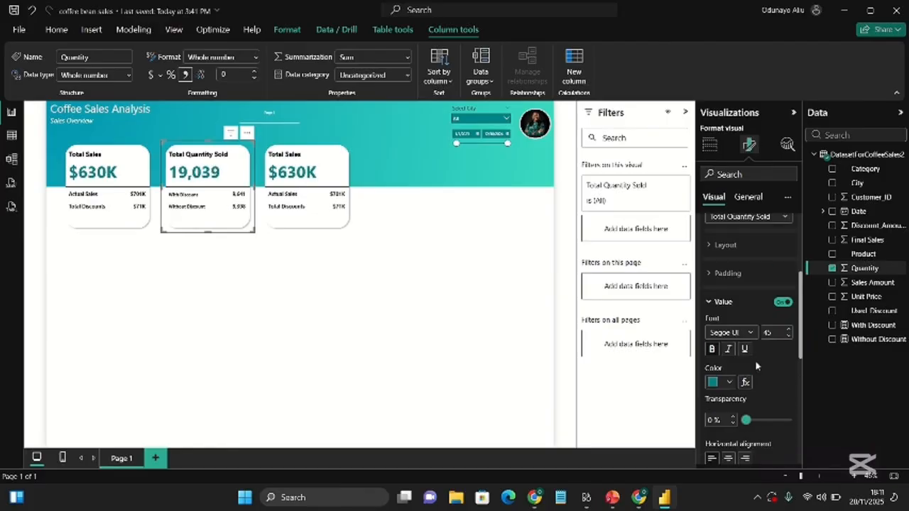
Set the display units of the first Total Sales card's callout value to None, applying the setting to Total Sales.
click(136, 155)
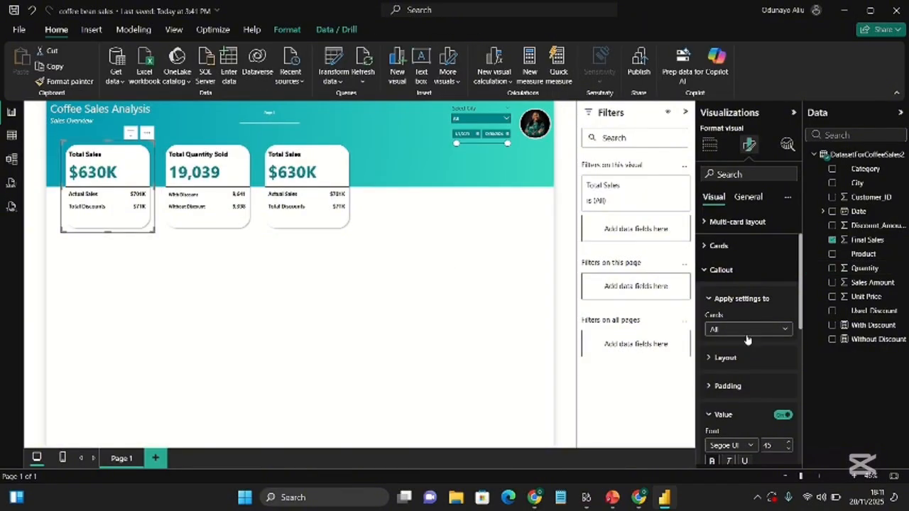
click(754, 361)
scroll(735, 291, up, 1)
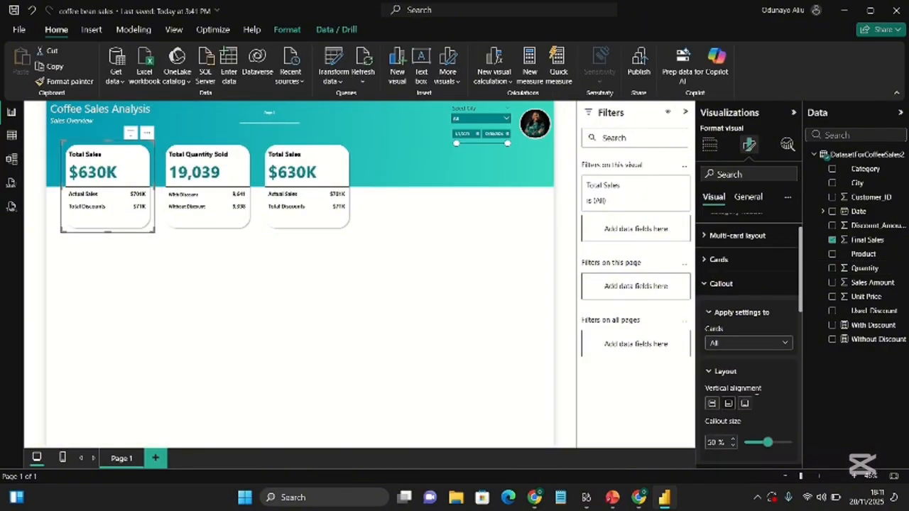
click(738, 344)
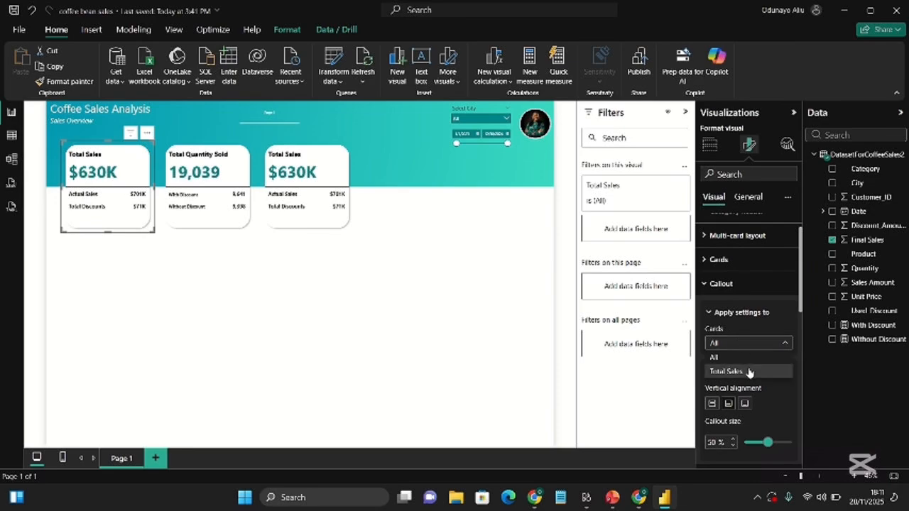
click(749, 370)
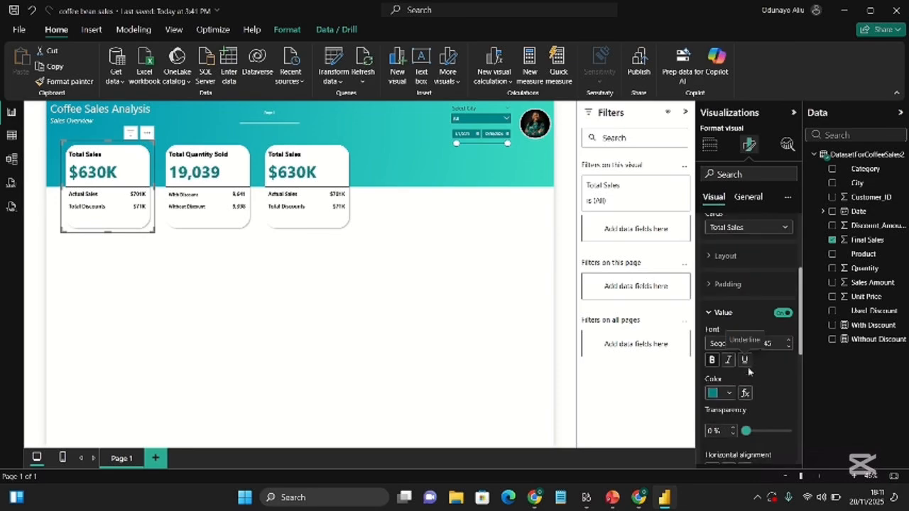
scroll(742, 371, down, 3)
click(728, 364)
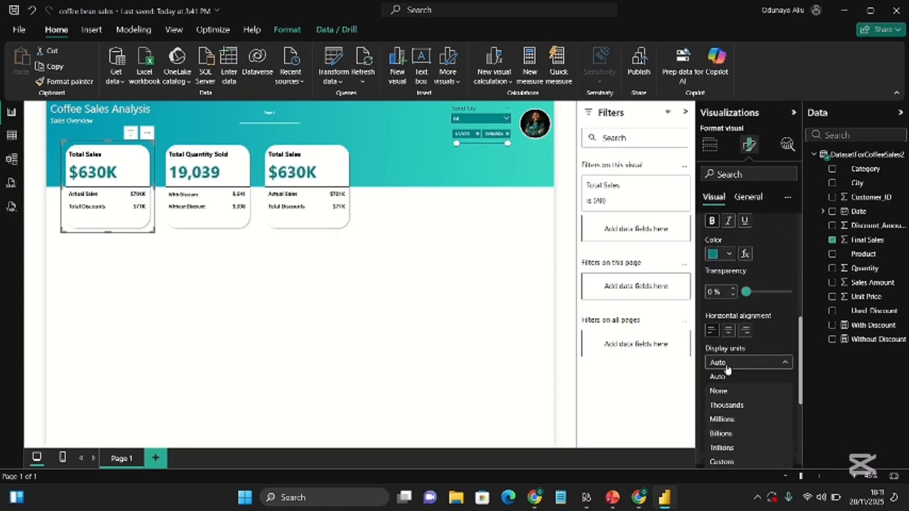
click(721, 390)
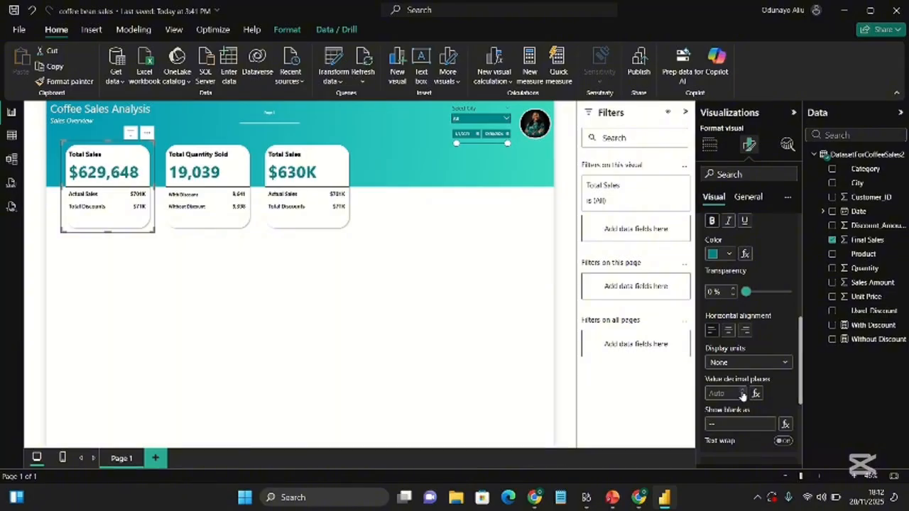
scroll(734, 348, down, 3)
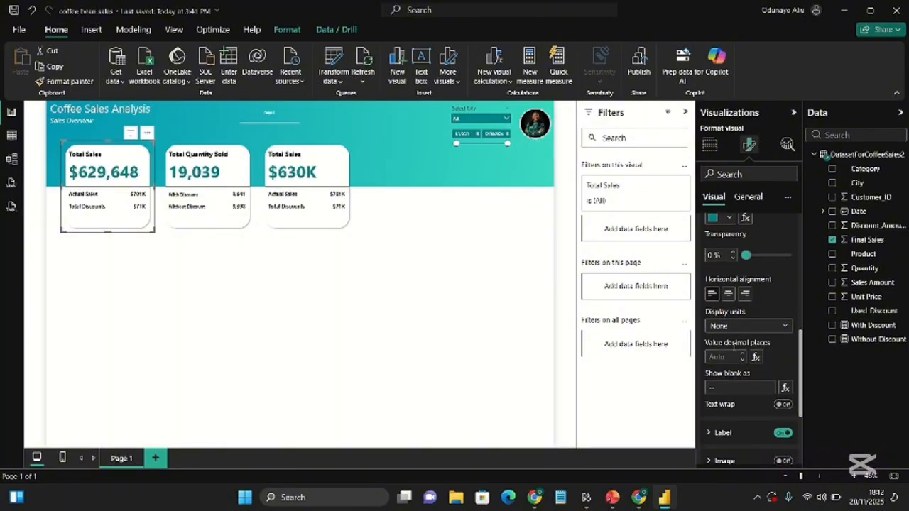
click(741, 355)
scroll(739, 369, down, 5)
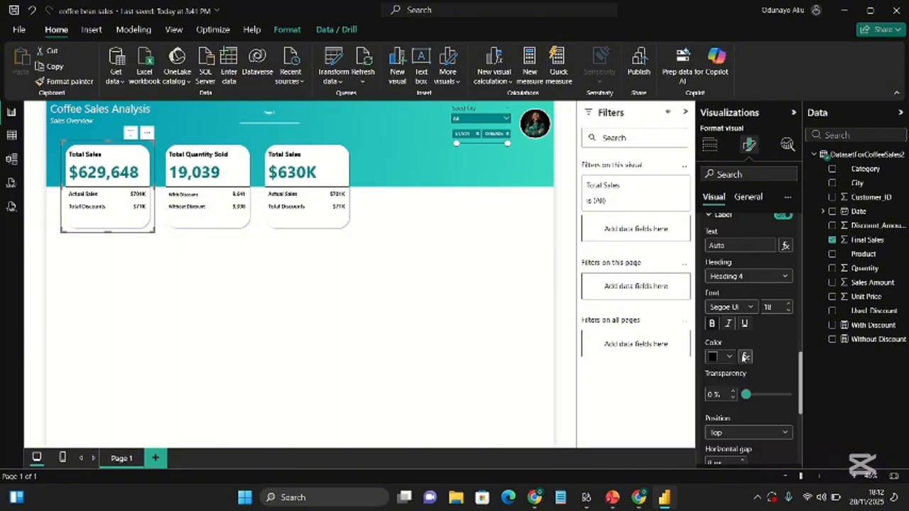
Set the display units of the first Total Sales card's Total Discounts reference label value to None.
click(721, 452)
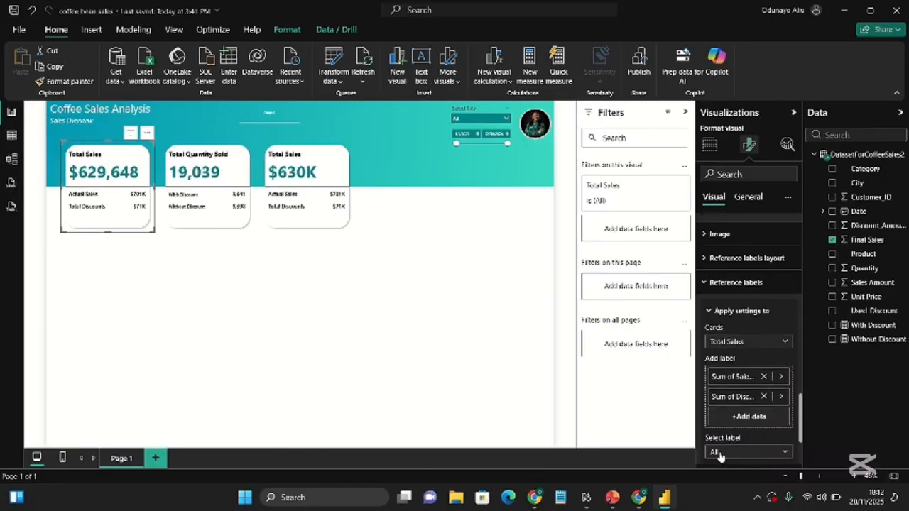
scroll(720, 411, down, 4)
click(723, 401)
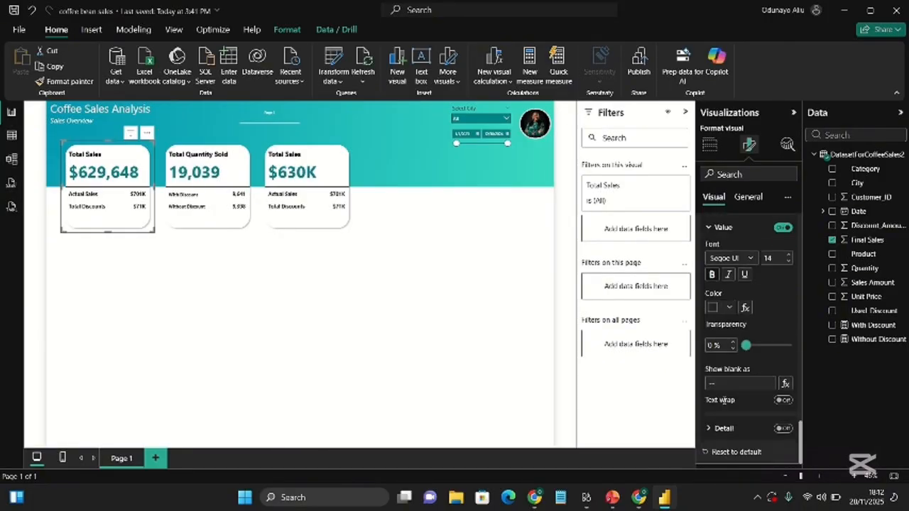
scroll(763, 275, up, 2)
click(764, 269)
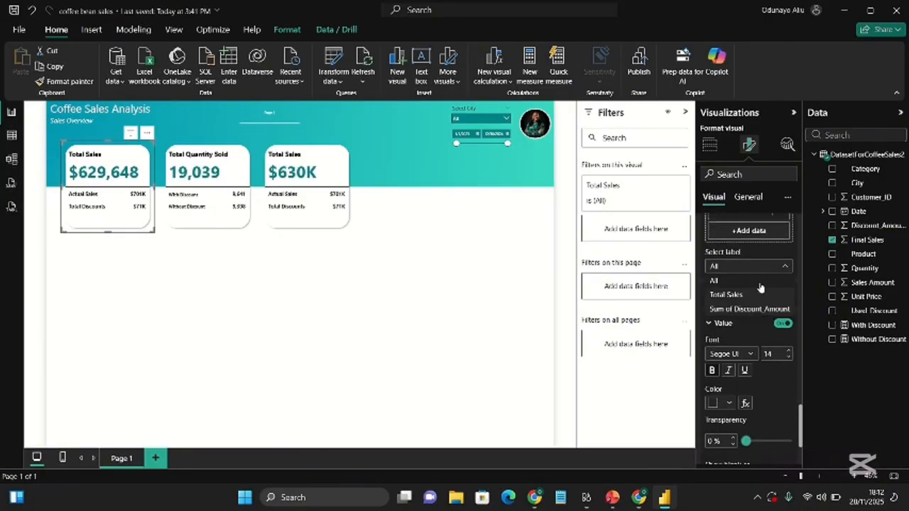
click(761, 308)
scroll(758, 390, down, 1)
scroll(758, 390, down, 1)
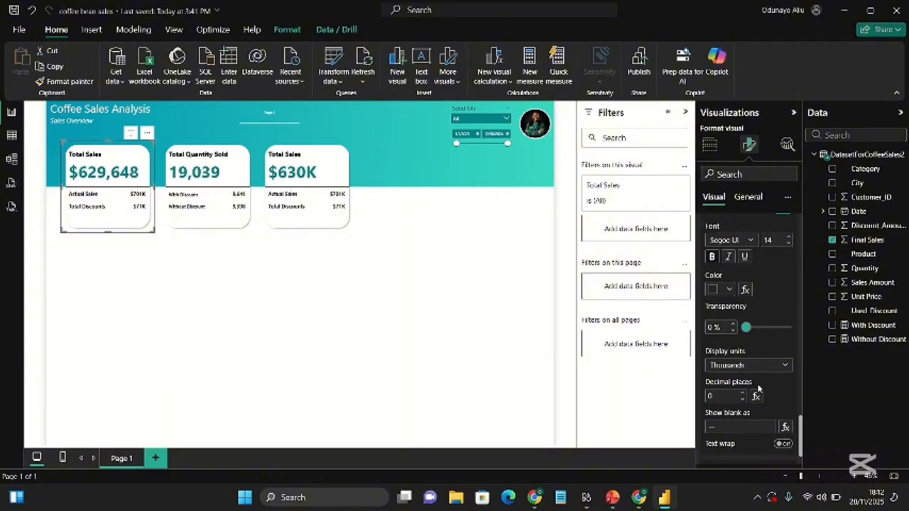
click(760, 368)
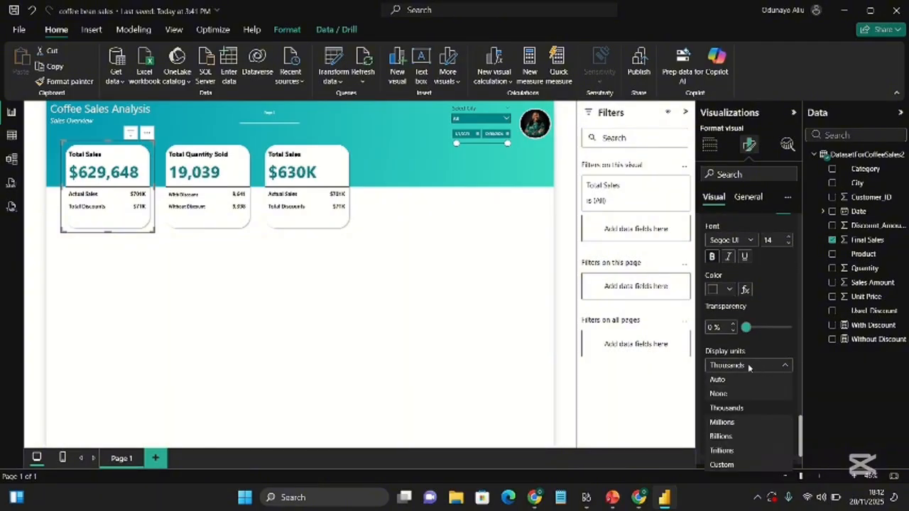
click(733, 395)
Set the display units of the same card's Actual Sales reference label value to None.
scroll(746, 337, up, 3)
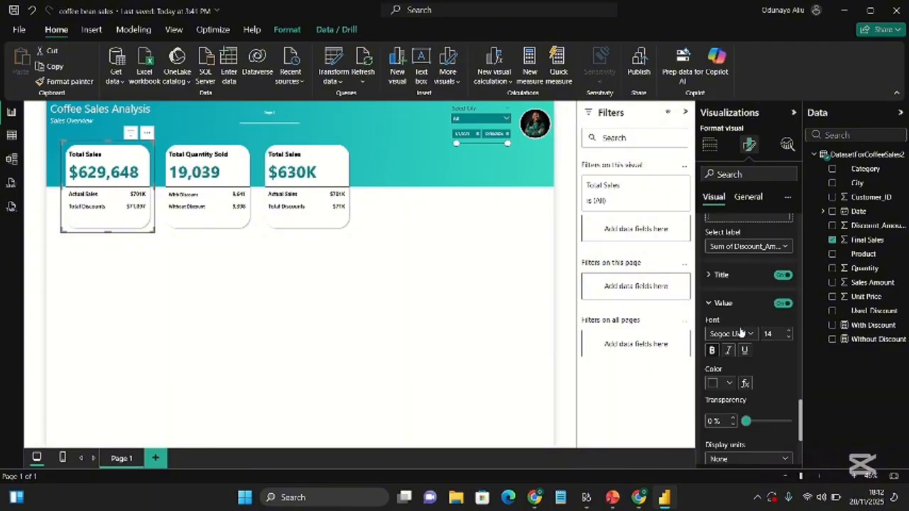
click(748, 345)
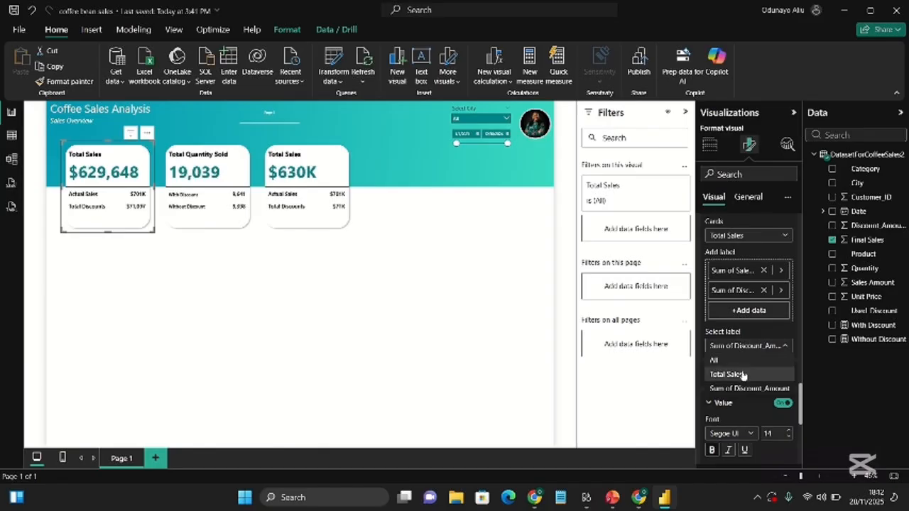
click(742, 374)
scroll(744, 374, down, 3)
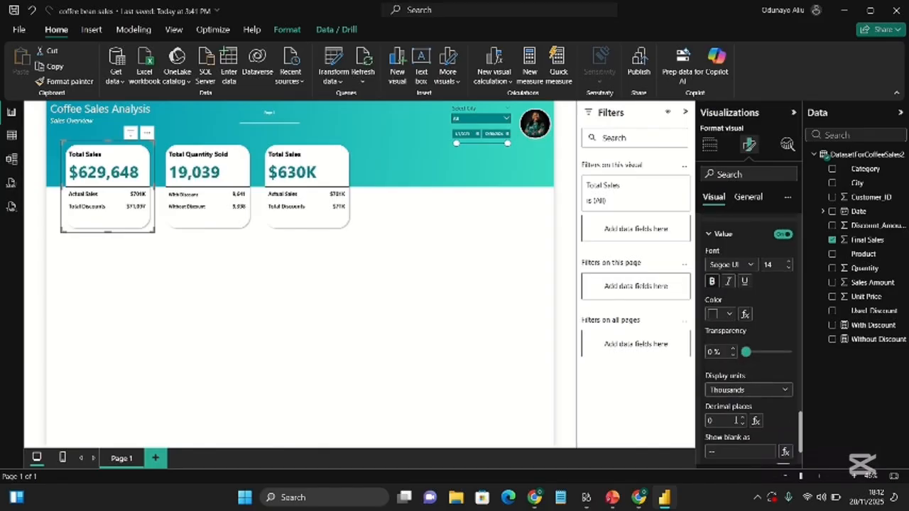
scroll(736, 421, down, 1)
click(768, 370)
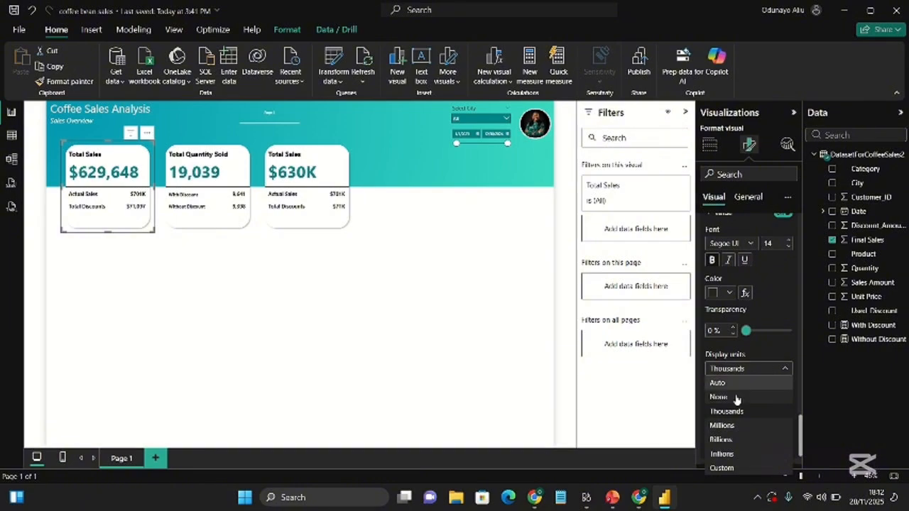
click(736, 397)
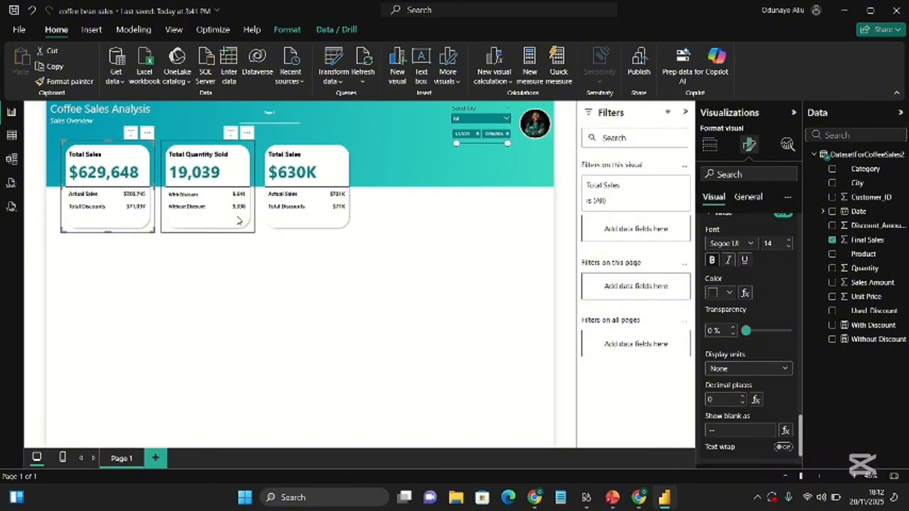
Replace Final Sales with Discount_Amount in the third card and summarize it by Average.
click(323, 161)
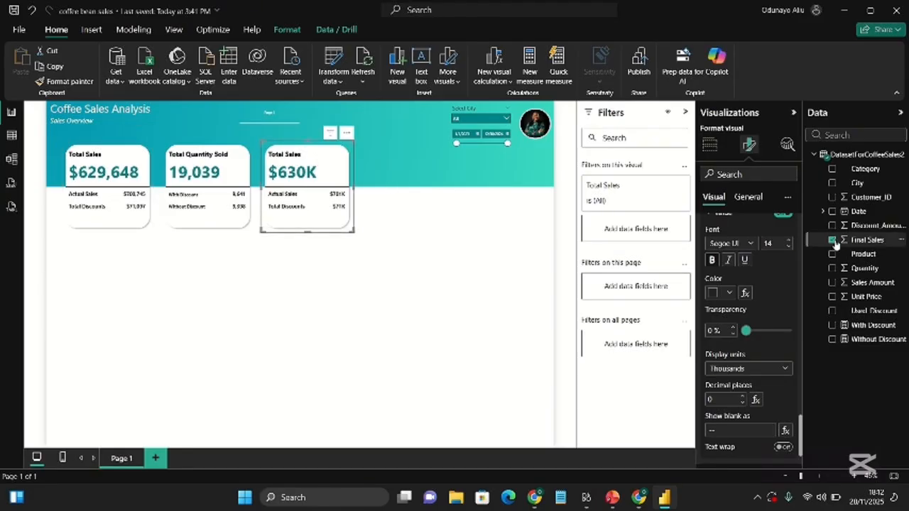
click(708, 144)
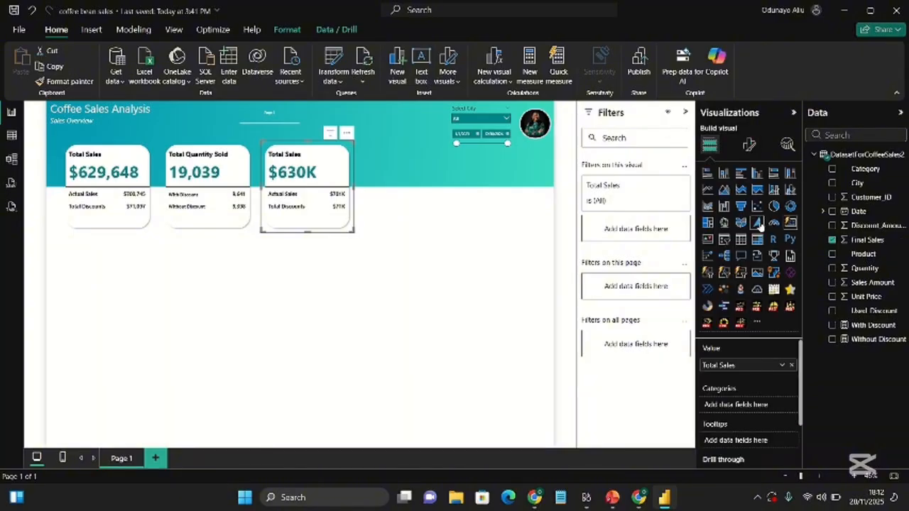
click(831, 241)
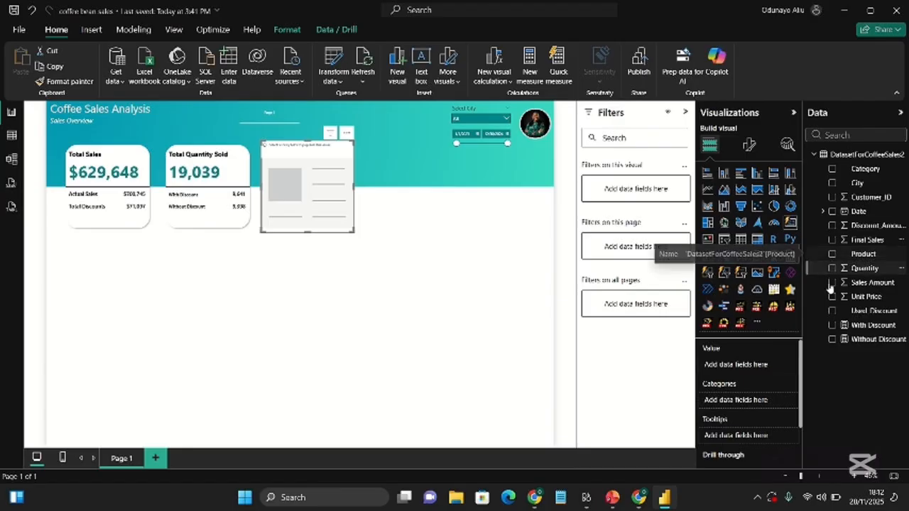
click(831, 225)
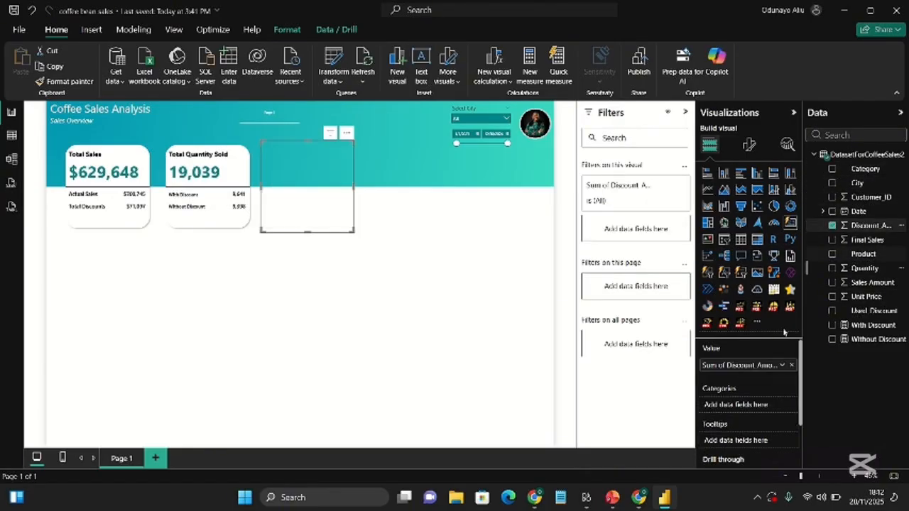
click(781, 366)
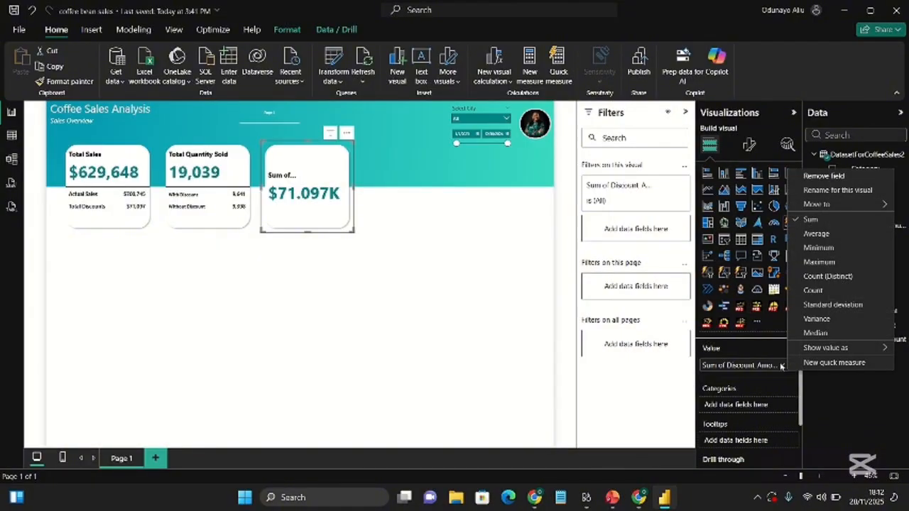
click(817, 233)
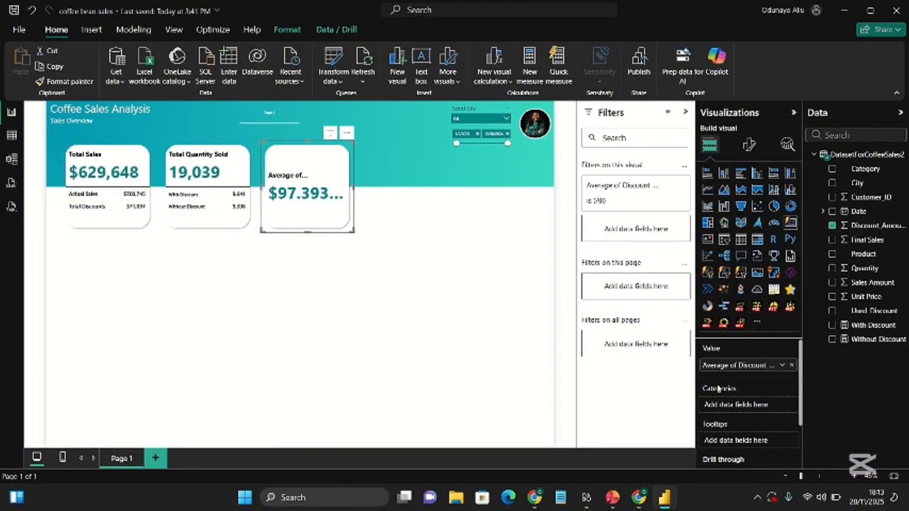
Add Discount_Amount as a reference label on the average discount card, summarized by Minimum.
click(749, 146)
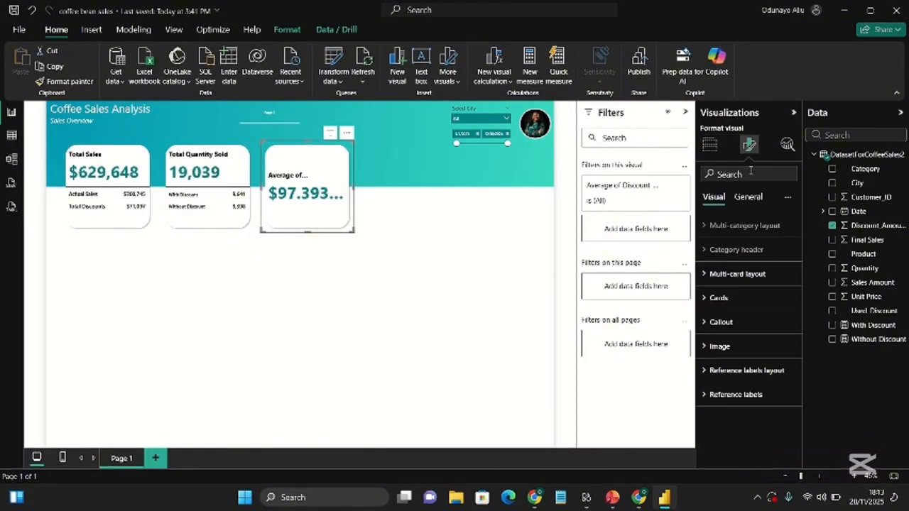
click(731, 394)
scroll(742, 389, down, 2)
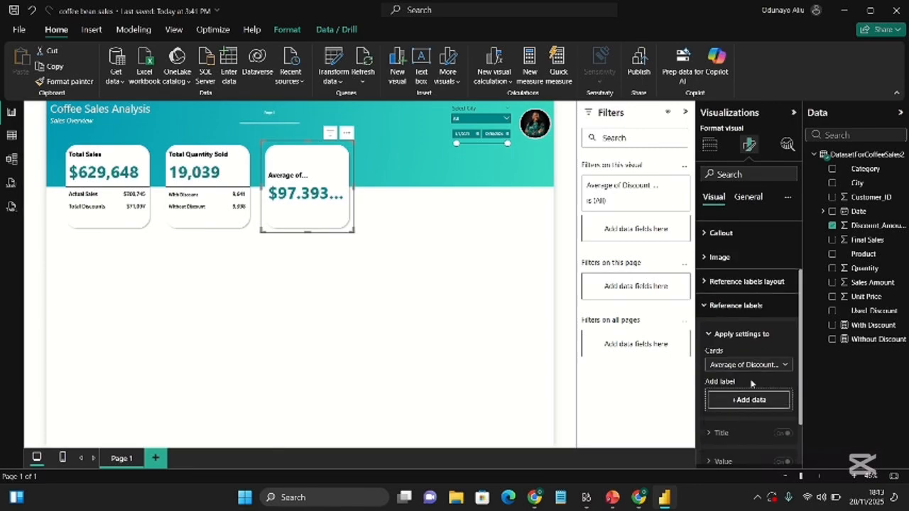
scroll(764, 369, down, 1)
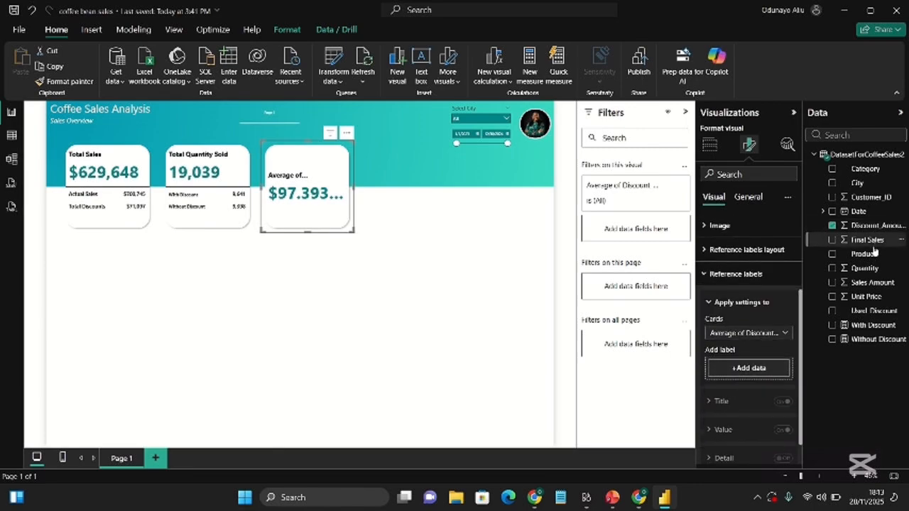
drag(878, 225, 781, 371)
click(674, 396)
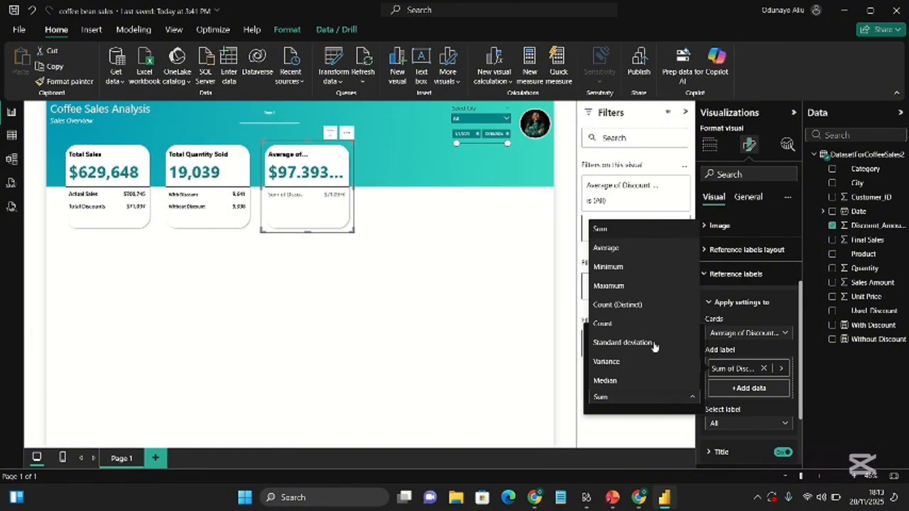
click(639, 277)
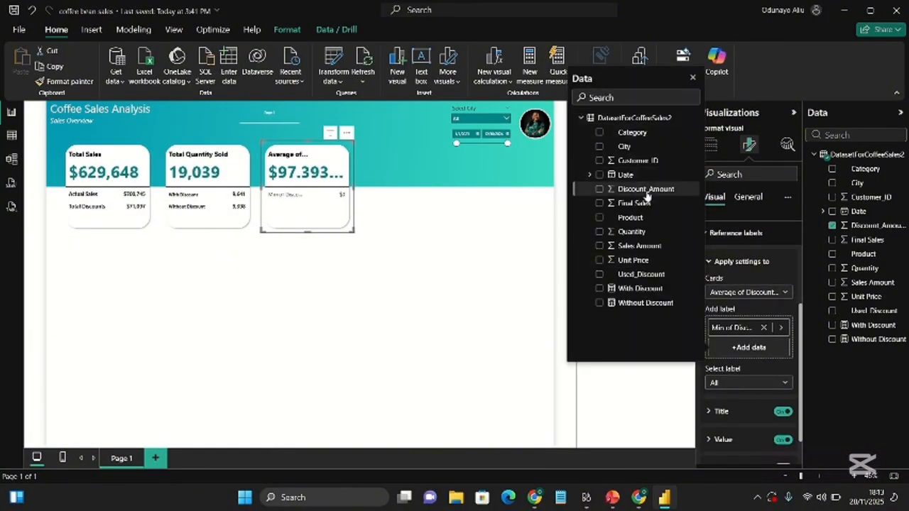
Add a second Discount_Amount reference label to the card, summarized by Standard deviation.
click(645, 189)
click(780, 349)
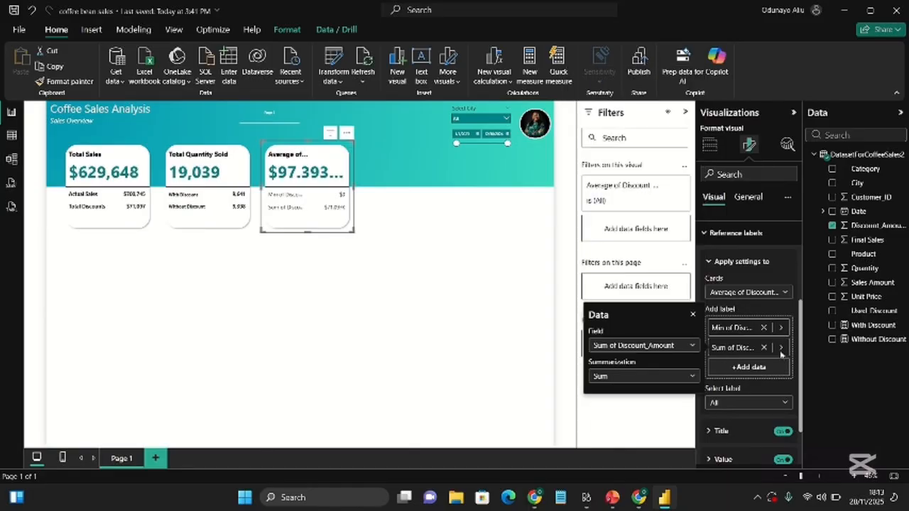
click(683, 377)
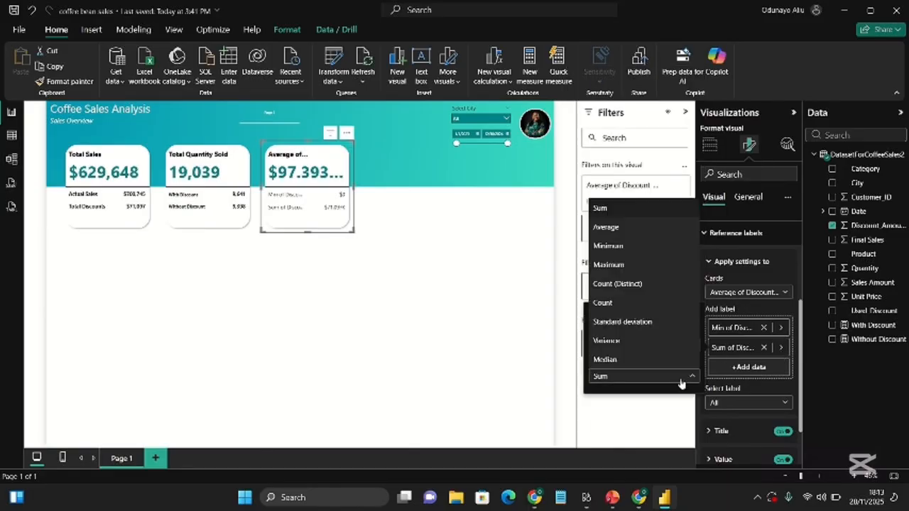
click(638, 323)
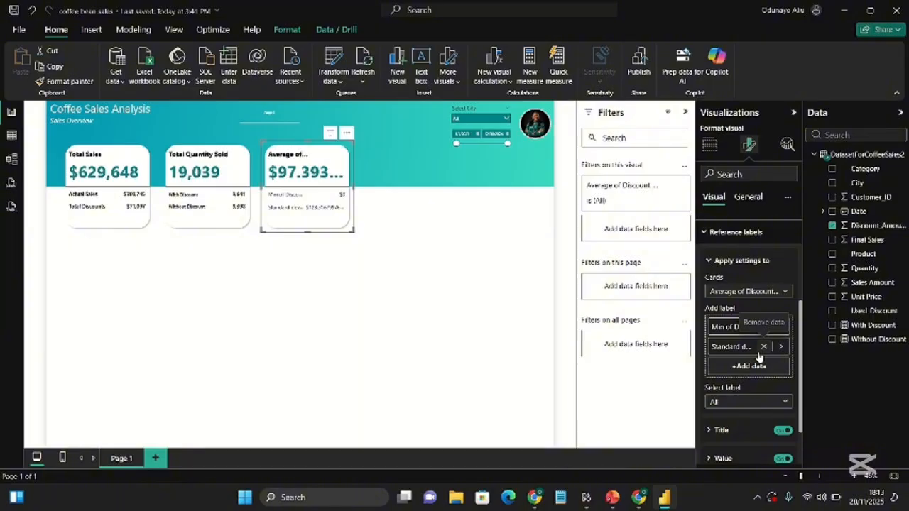
Show the callout value of the Average of Discount_Amount card with 2 decimal places, applying the setting to that card.
scroll(756, 348, up, 3)
click(731, 297)
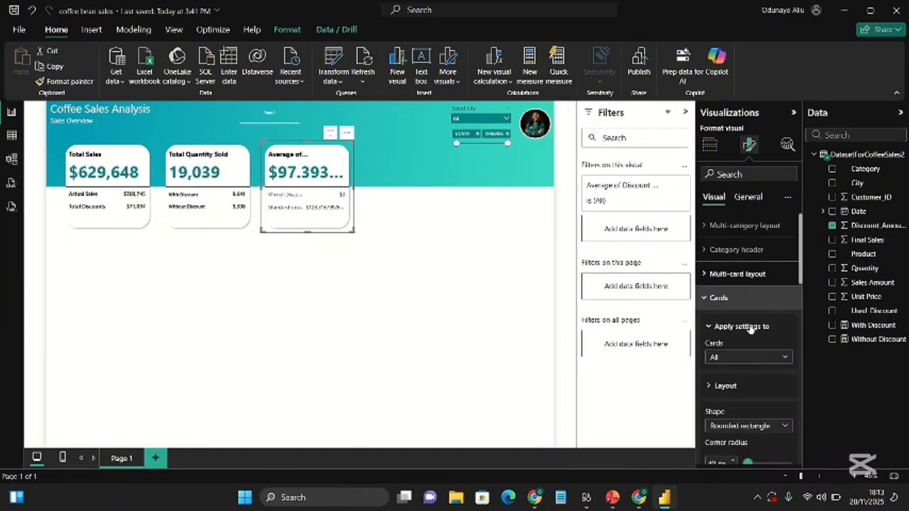
click(750, 365)
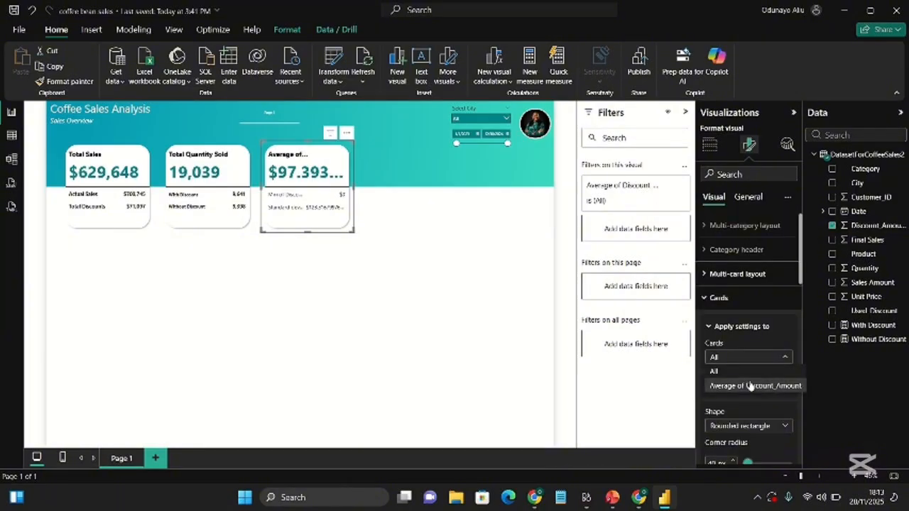
click(750, 381)
scroll(750, 385, down, 1)
scroll(750, 355, down, 5)
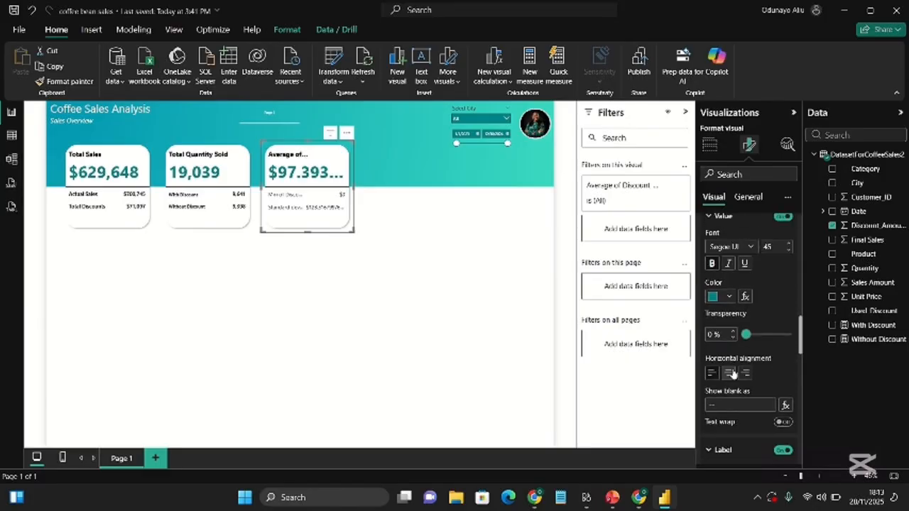
scroll(745, 319, up, 3)
click(738, 277)
click(742, 306)
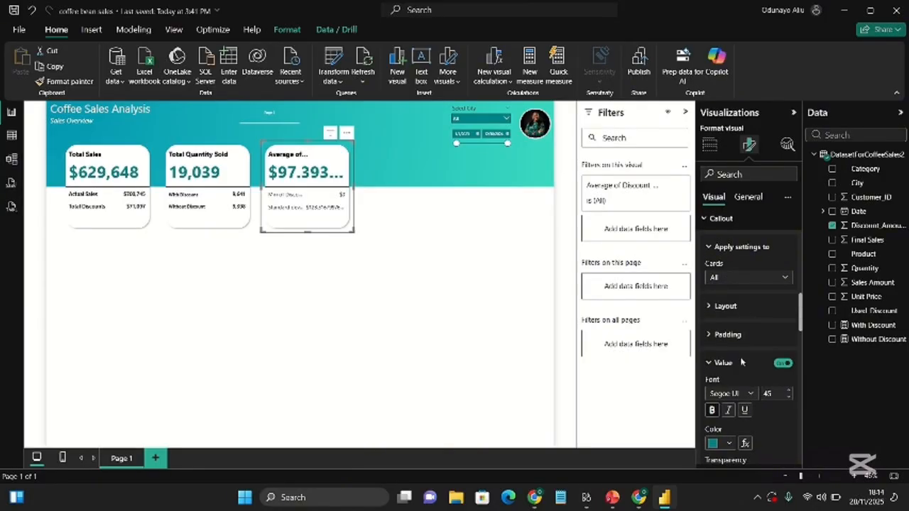
scroll(738, 383, down, 3)
scroll(736, 387, down, 2)
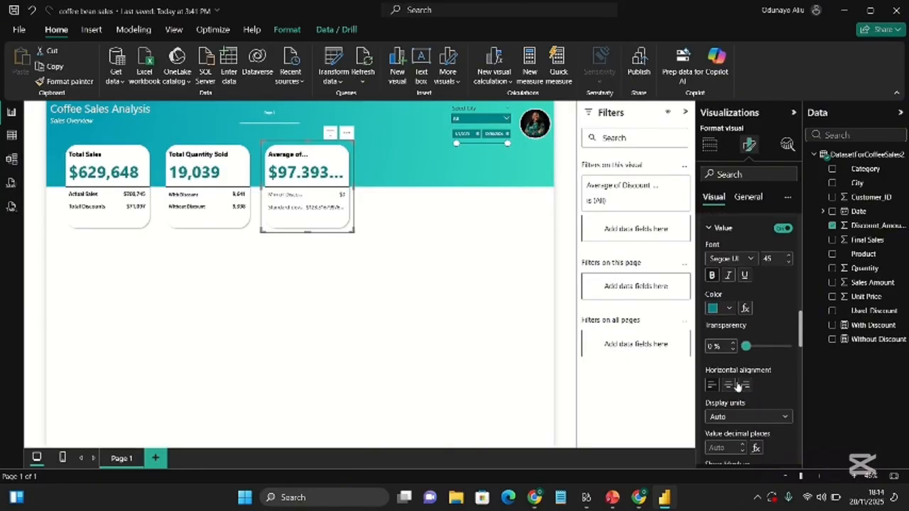
scroll(737, 386, down, 3)
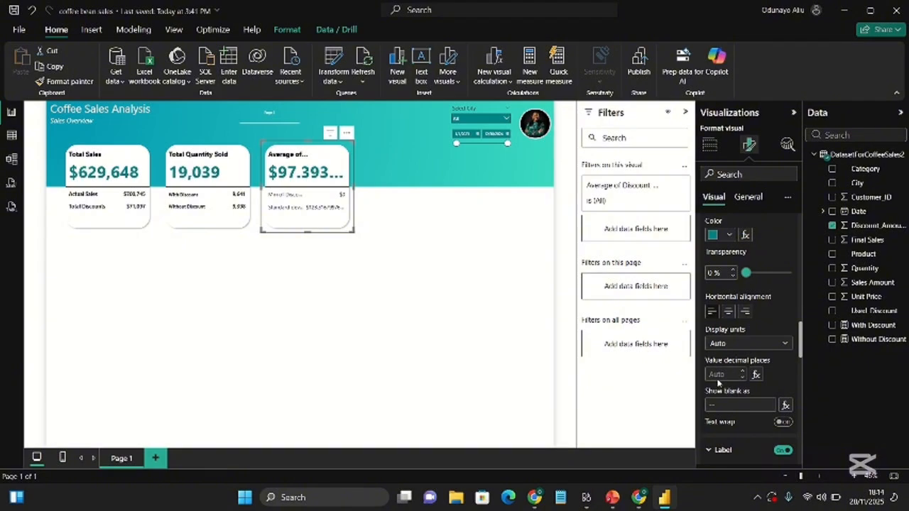
key(Return)
Rename the third card's value field to Average Discount and reopen the card's formatting options.
click(709, 144)
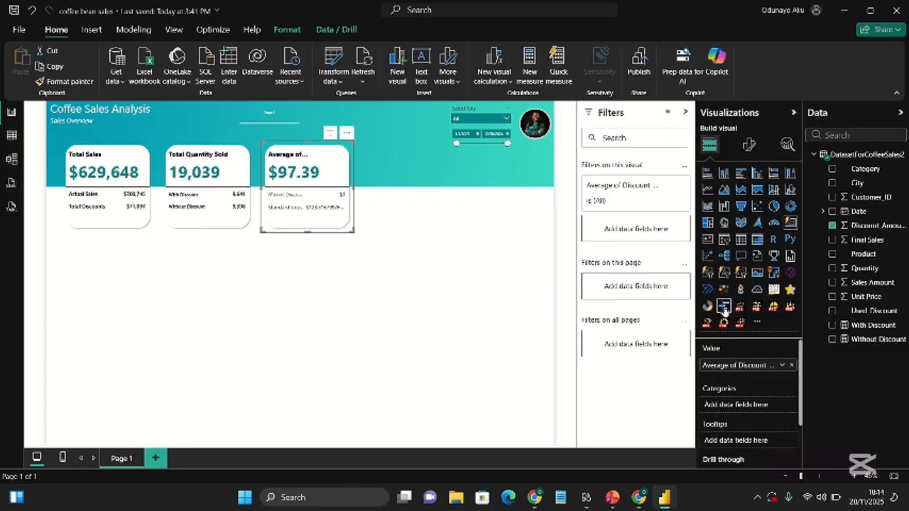
double_click(738, 365)
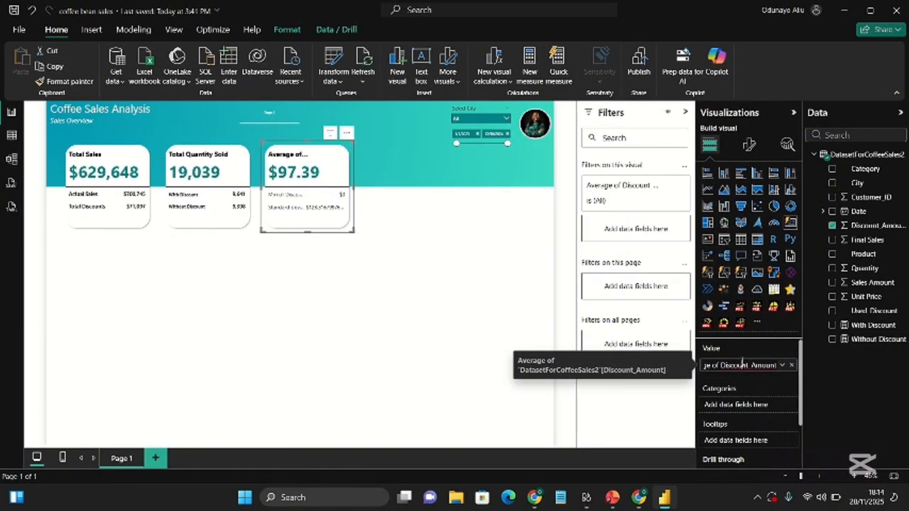
key(BackSpace)
key(BackSpace)
key(BackSpace)
key(BackSpace)
key(BackSpace)
key(BackSpace)
key(BackSpace)
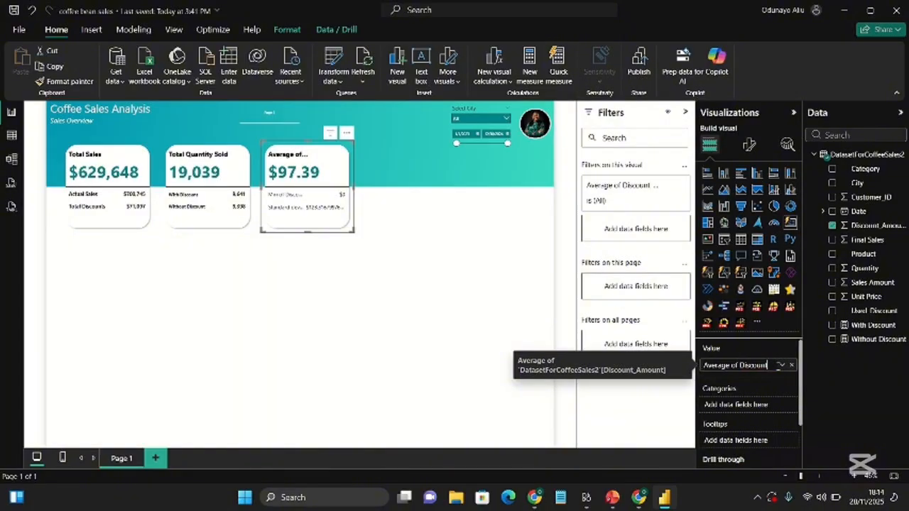
click(739, 365)
key(BackSpace)
key(BackSpace)
key(BackSpace)
key(Return)
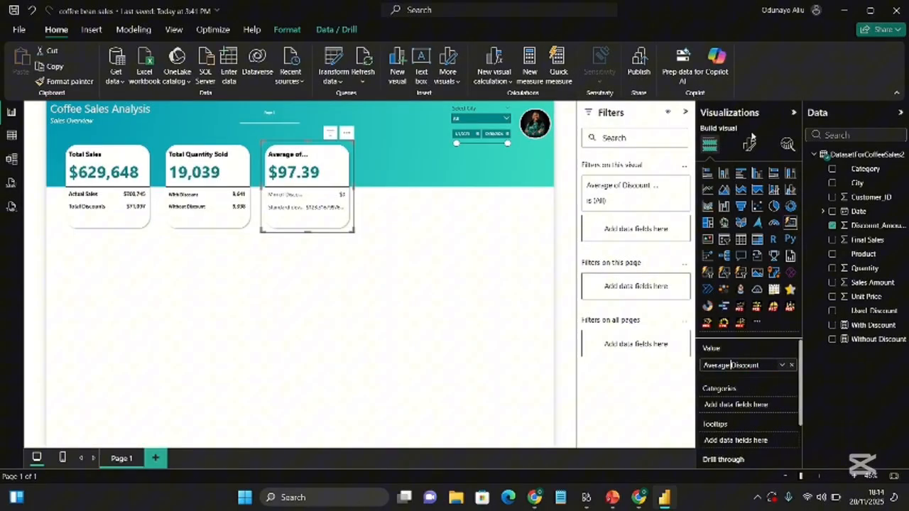
click(750, 146)
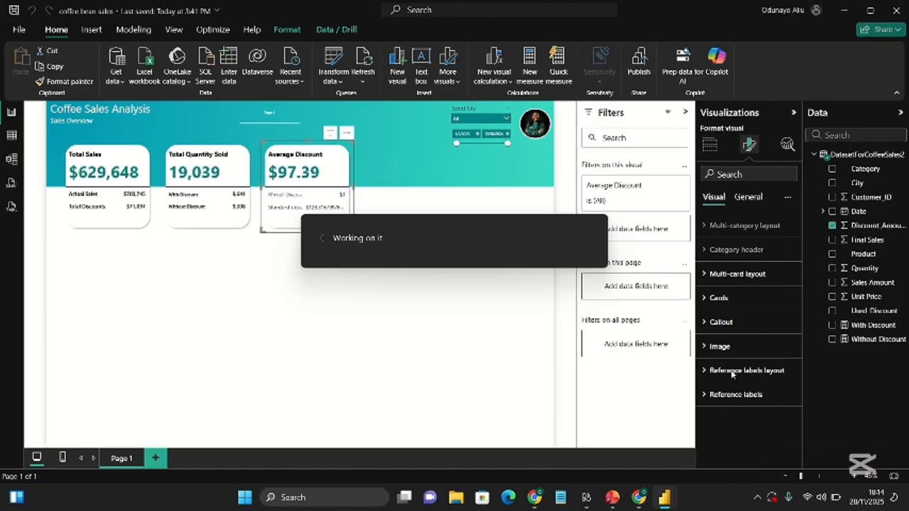
Make the titles of all reference labels on the Average Discount card bold.
click(735, 394)
scroll(735, 398, down, 4)
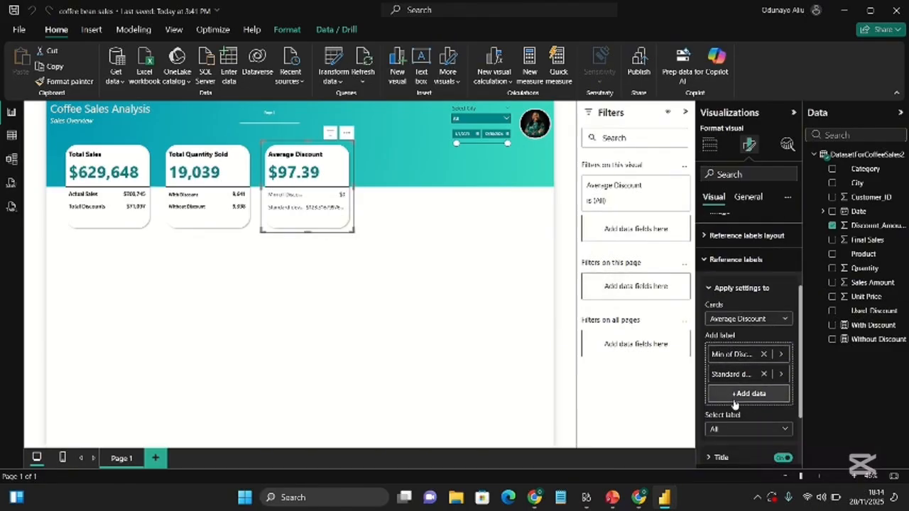
scroll(739, 398, down, 2)
click(715, 375)
scroll(717, 391, down, 1)
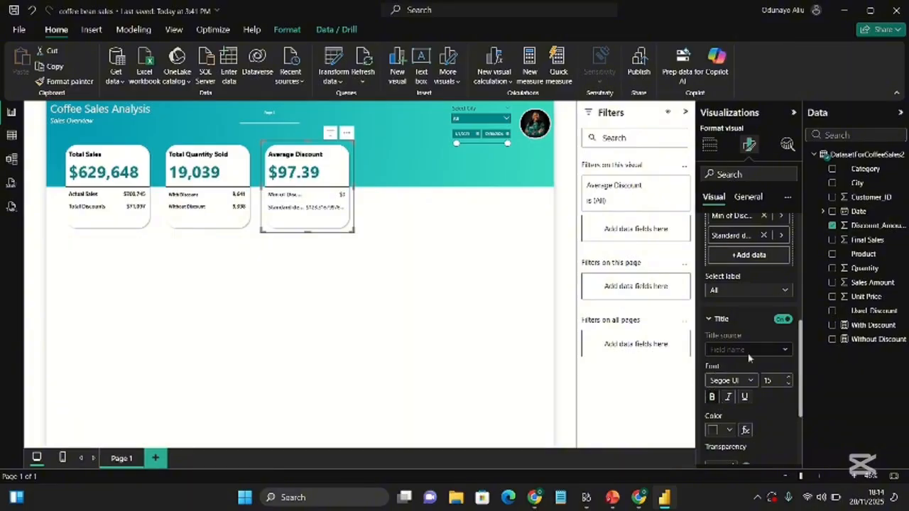
Summarize the first Discount_Amount reference label on the Average Discount card by Maximum.
click(751, 291)
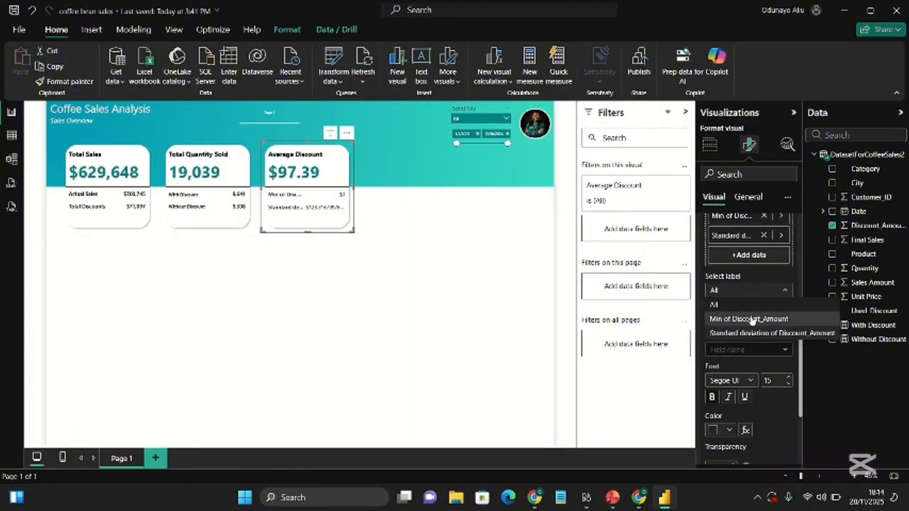
scroll(770, 398, up, 2)
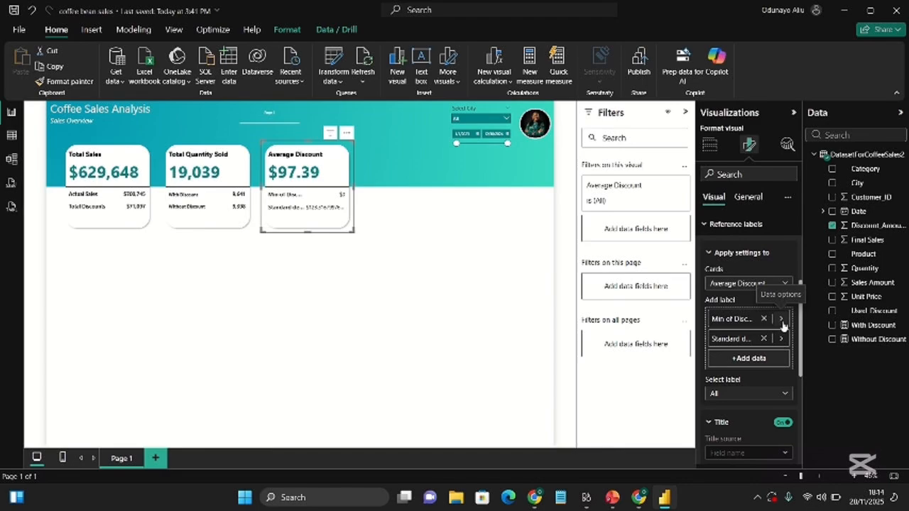
click(781, 320)
click(662, 347)
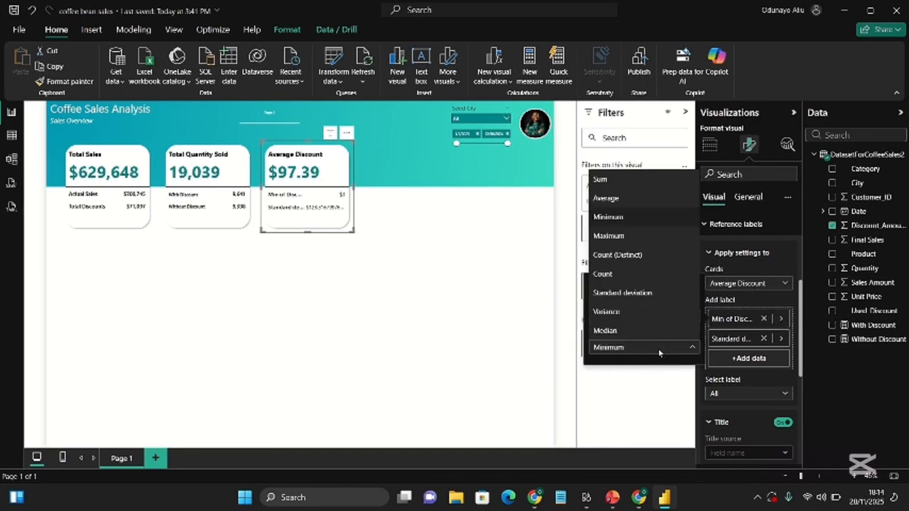
click(629, 238)
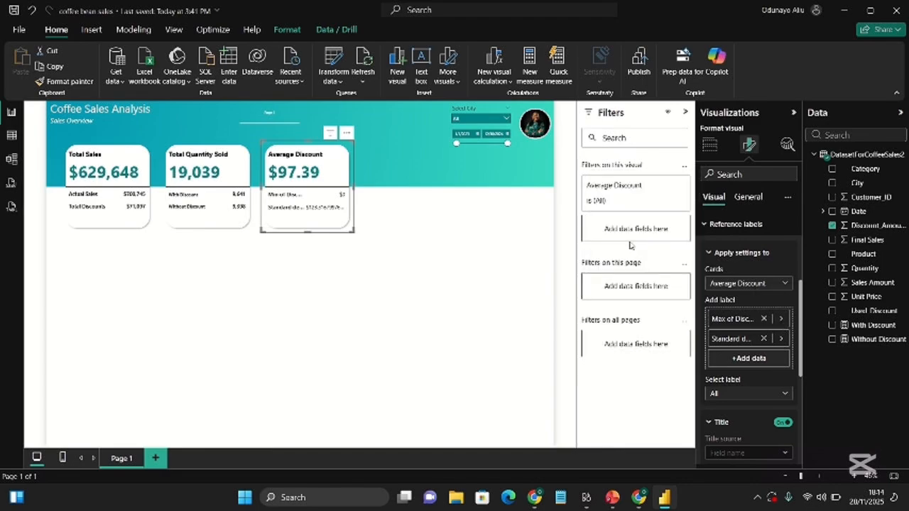
Give the Max of Discount_Amount reference label a custom title reading Maximum Discount.
scroll(765, 359, down, 1)
click(768, 363)
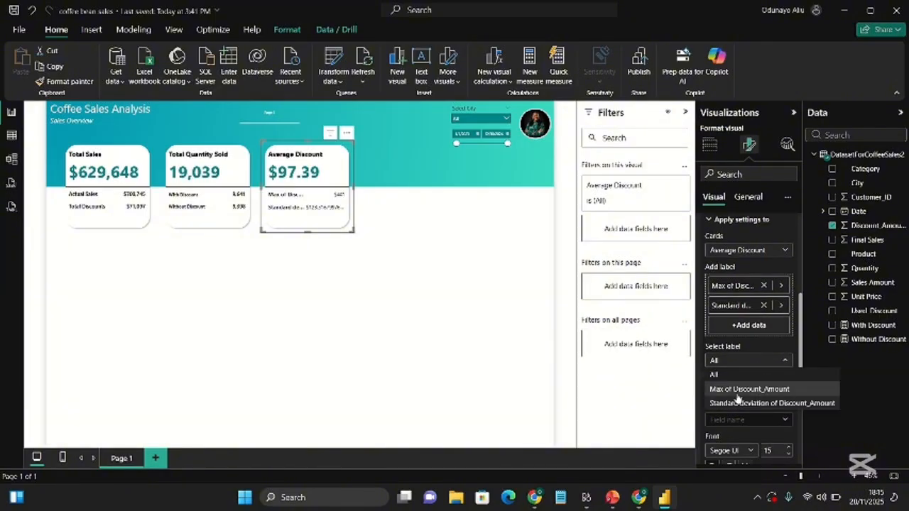
click(747, 389)
scroll(734, 368, down, 2)
click(734, 366)
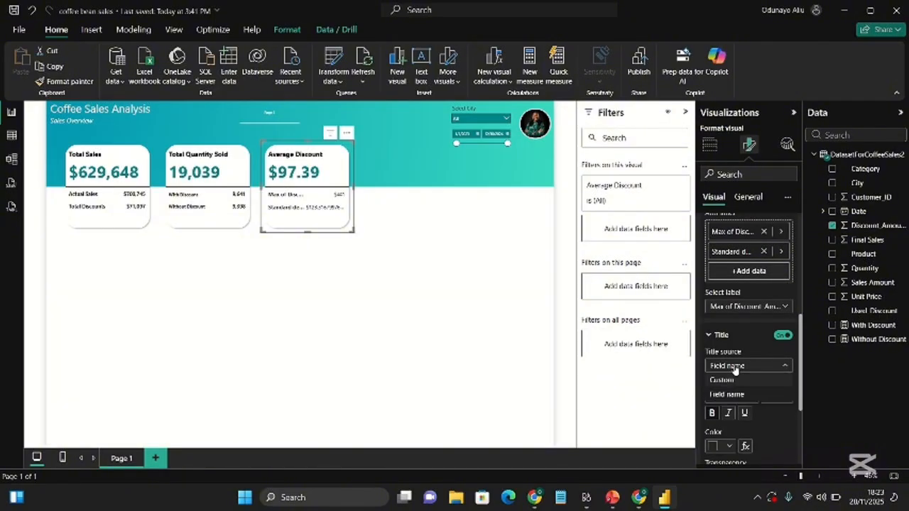
click(742, 382)
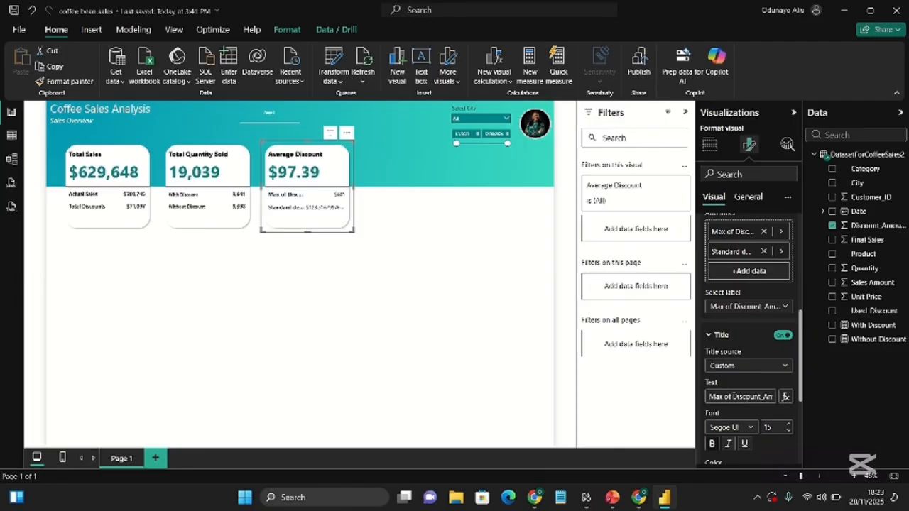
double_click(752, 396)
key(BackSpace)
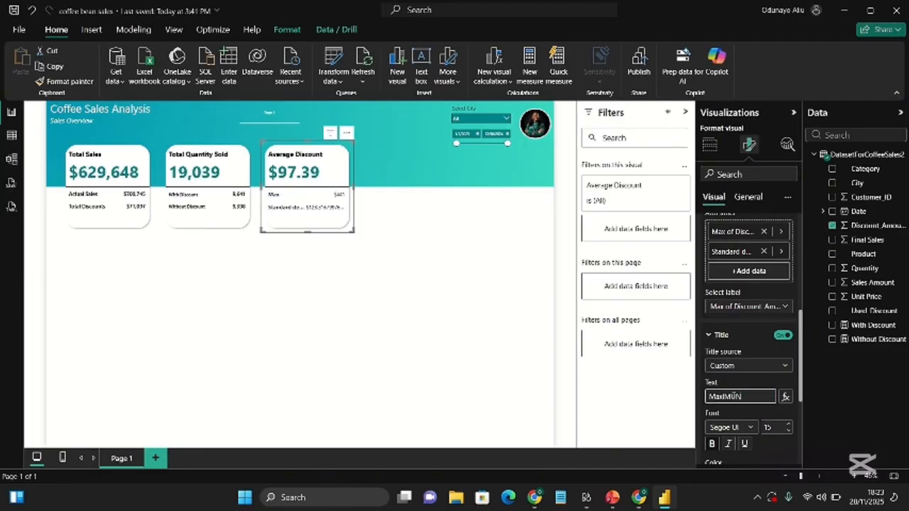
text(imum Discount)
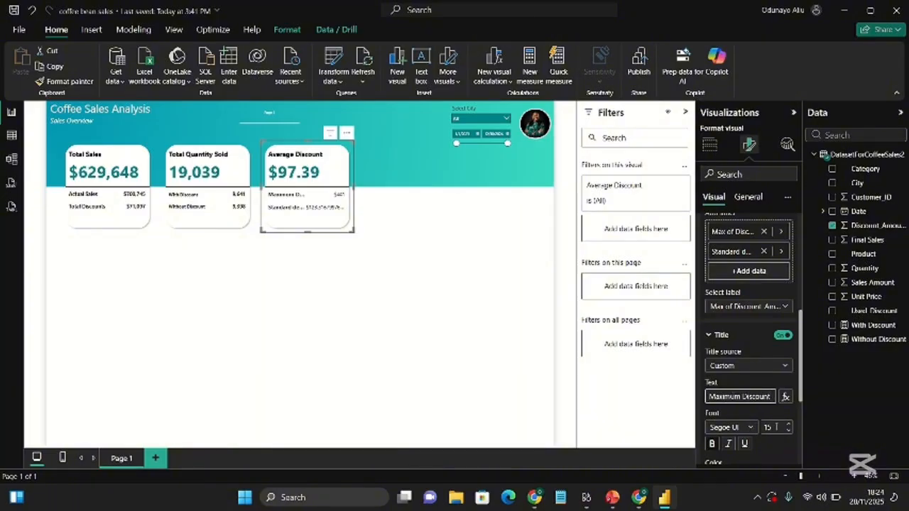
Shorten the maximum label's custom title to Max Discount.
click(739, 399)
key(BackSpace)
key(BackSpace)
key(BackSpace)
key(BackSpace)
click(744, 387)
Give the Standard deviation of Discount_Amount reference label the custom title STD Discount.
click(731, 309)
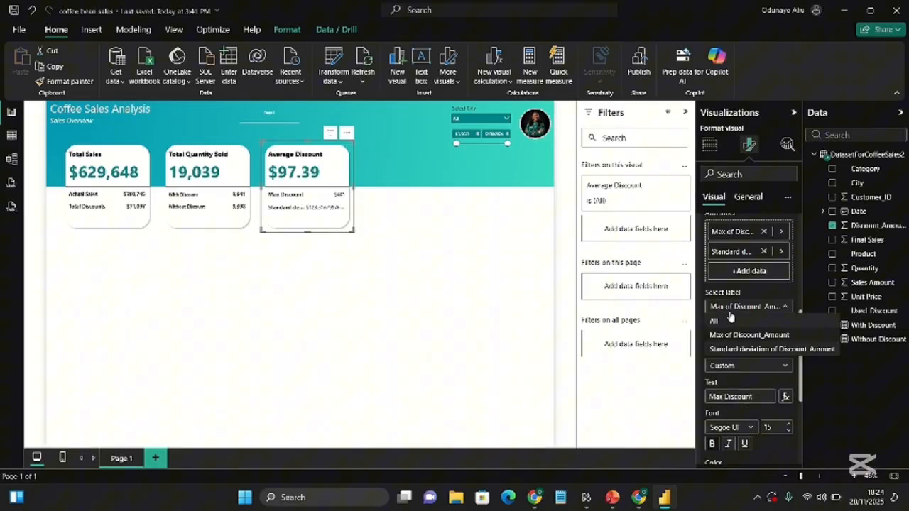
click(750, 351)
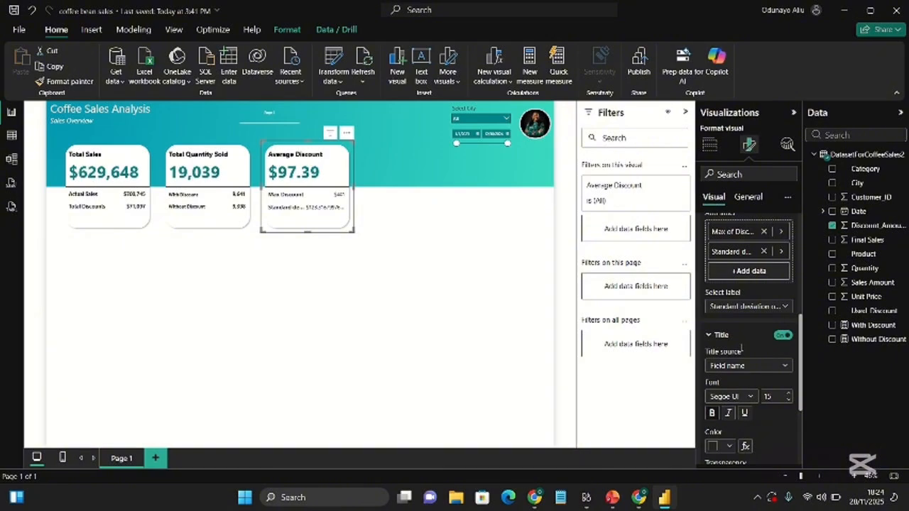
click(719, 366)
click(726, 383)
click(740, 396)
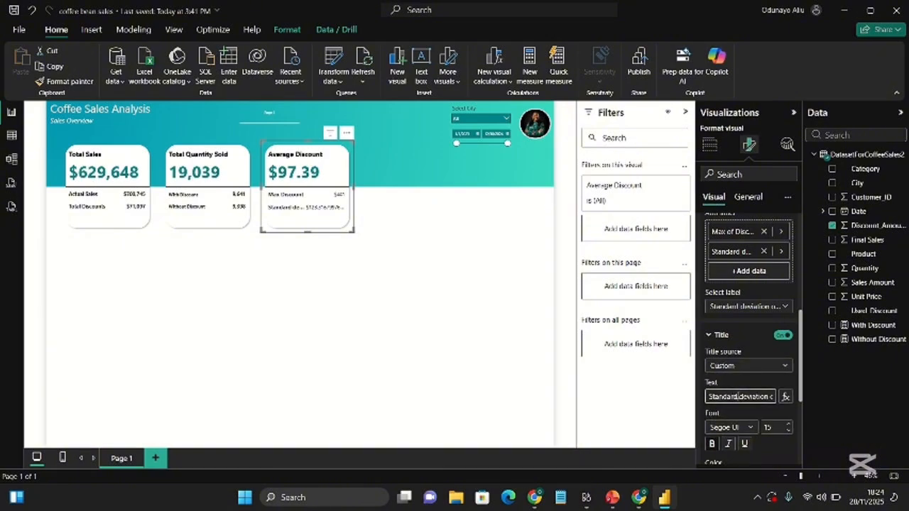
key(ctrl+a)
text(StD)
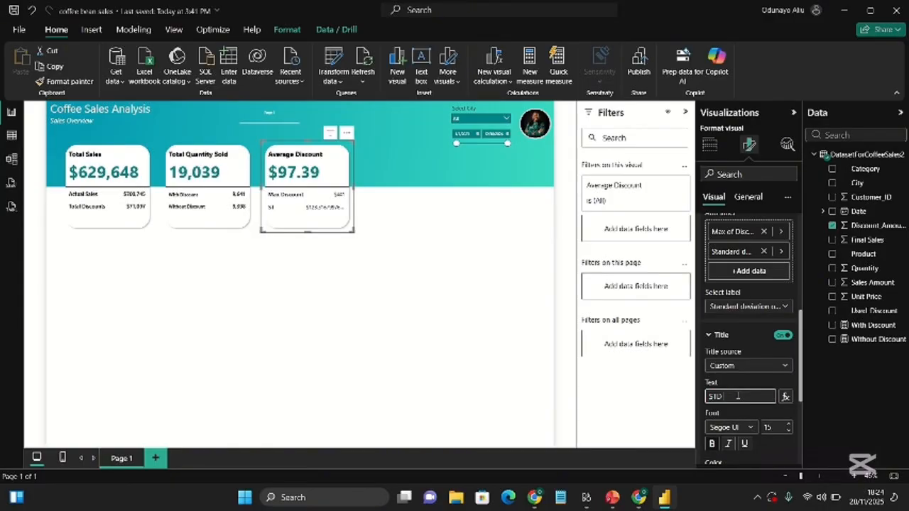
text( Discount)
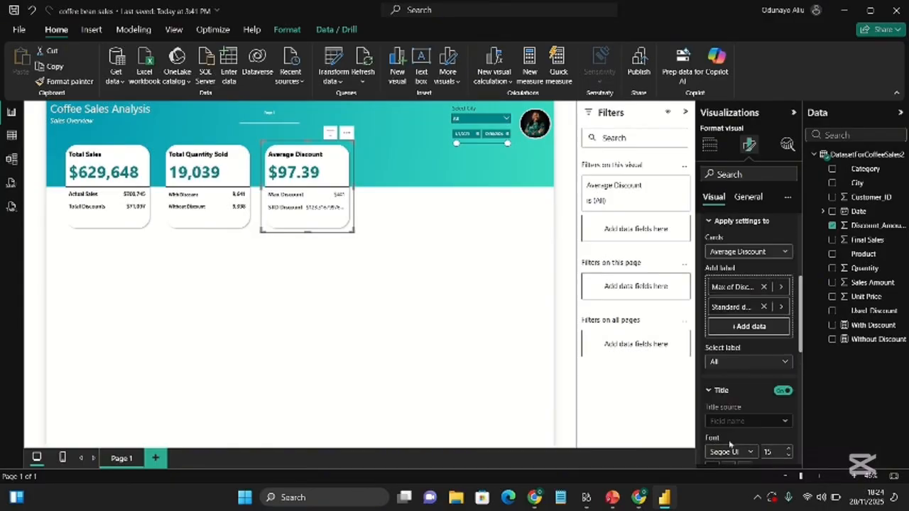
Show the STD Discount reference label's value in bold with 2 decimal places.
scroll(731, 418, down, 5)
scroll(731, 426, down, 1)
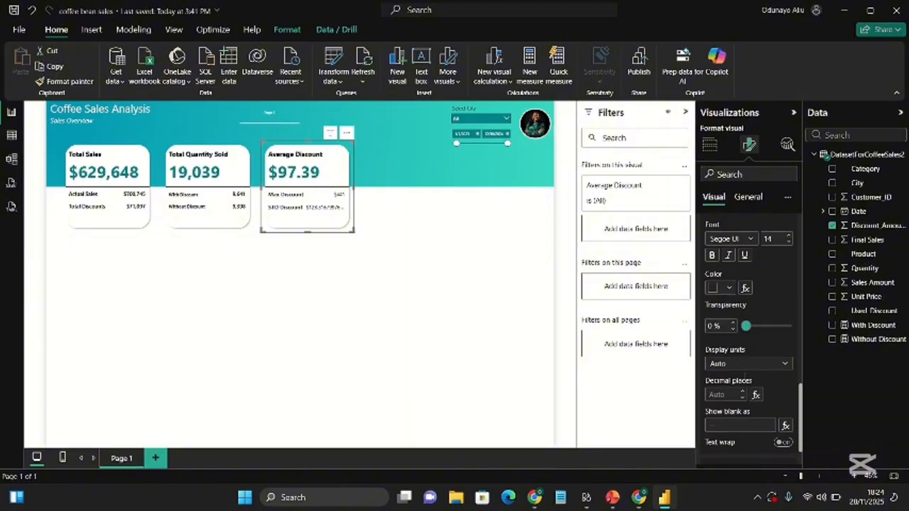
click(761, 364)
click(761, 364)
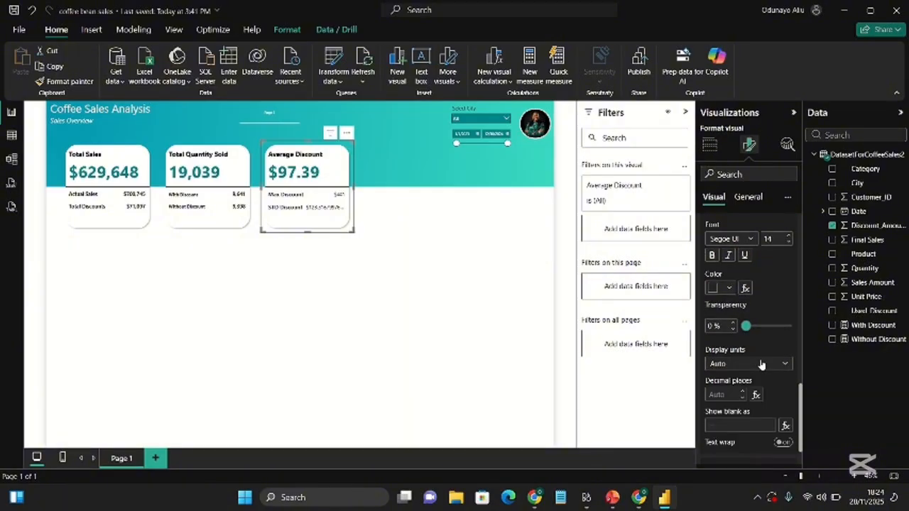
click(734, 391)
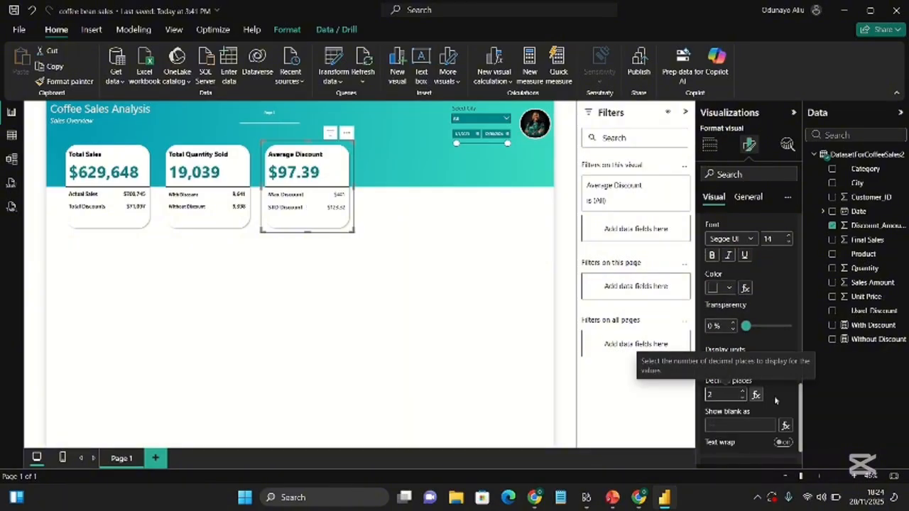
text(2)
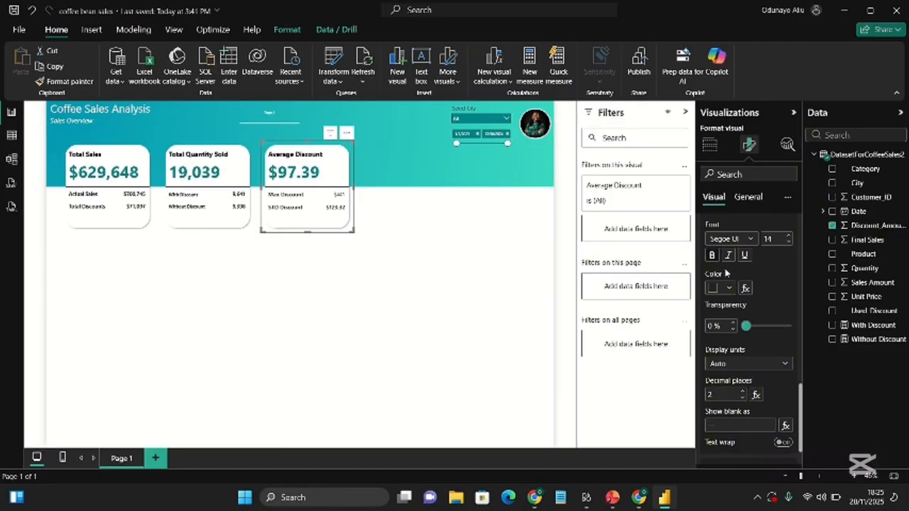
Show the Max of Discount_Amount reference label's value in bold with 2 decimal places, and deselect the card.
scroll(725, 272, down, 2)
scroll(726, 272, up, 2)
scroll(760, 284, up, 2)
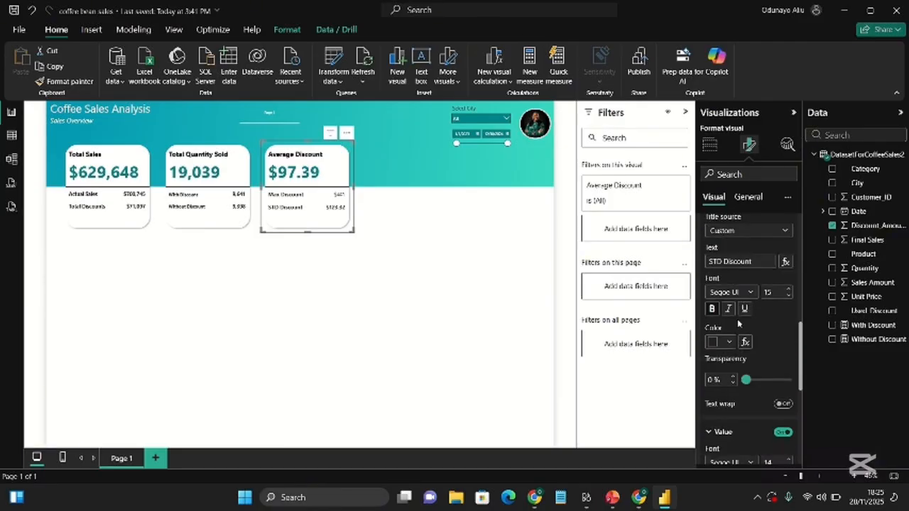
scroll(744, 265, up, 2)
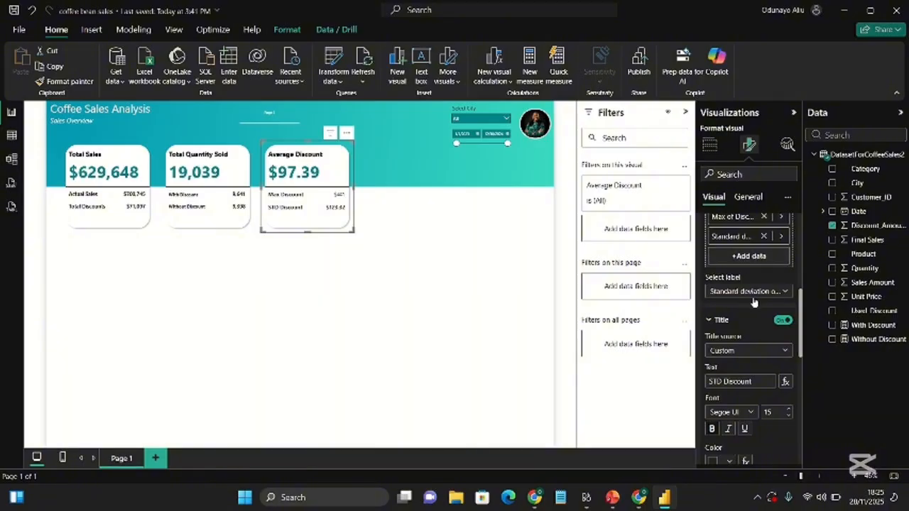
click(751, 292)
click(748, 321)
scroll(744, 312, down, 5)
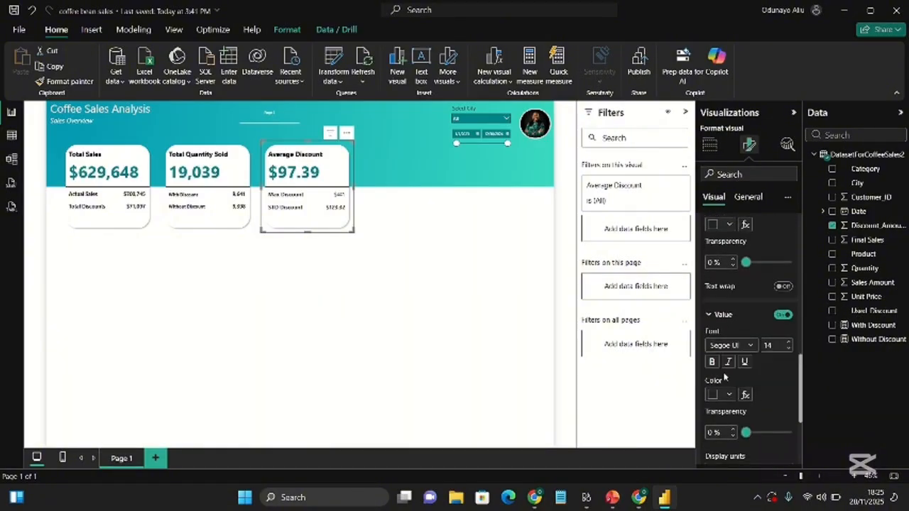
scroll(738, 389, down, 3)
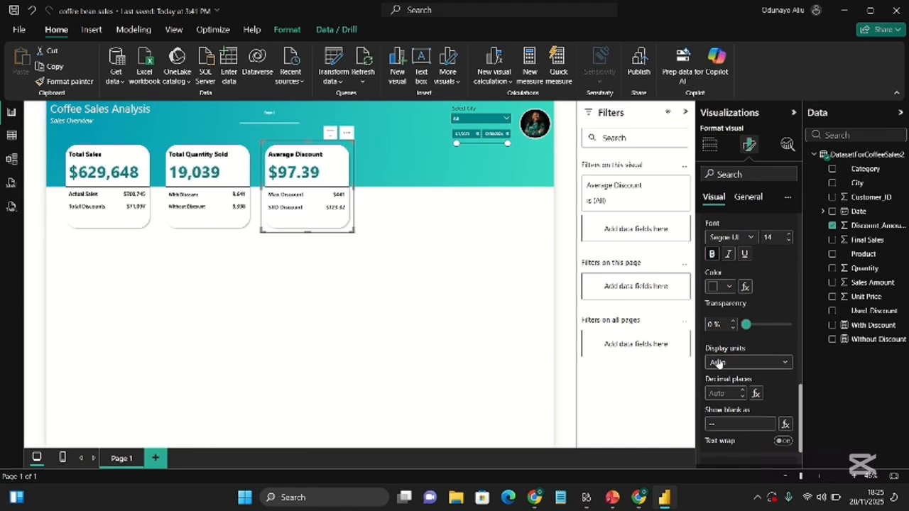
click(725, 368)
click(725, 369)
click(707, 393)
text(2)
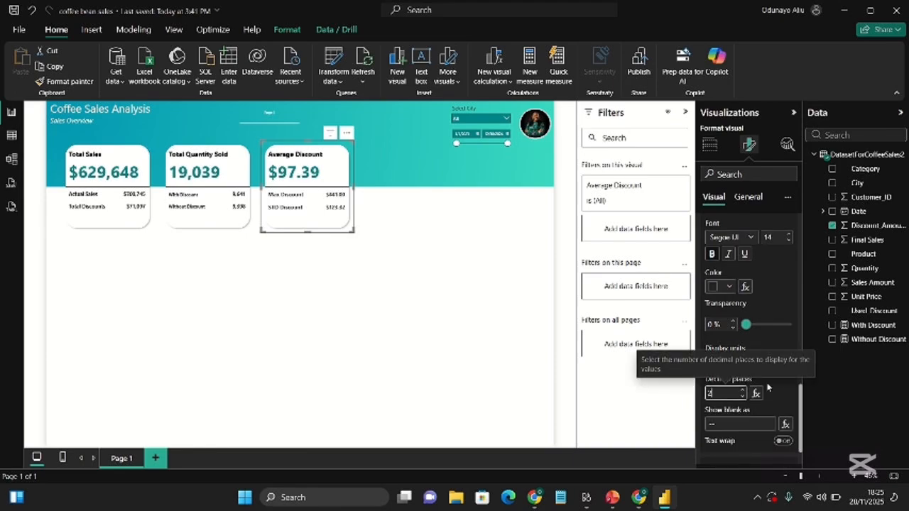
click(780, 388)
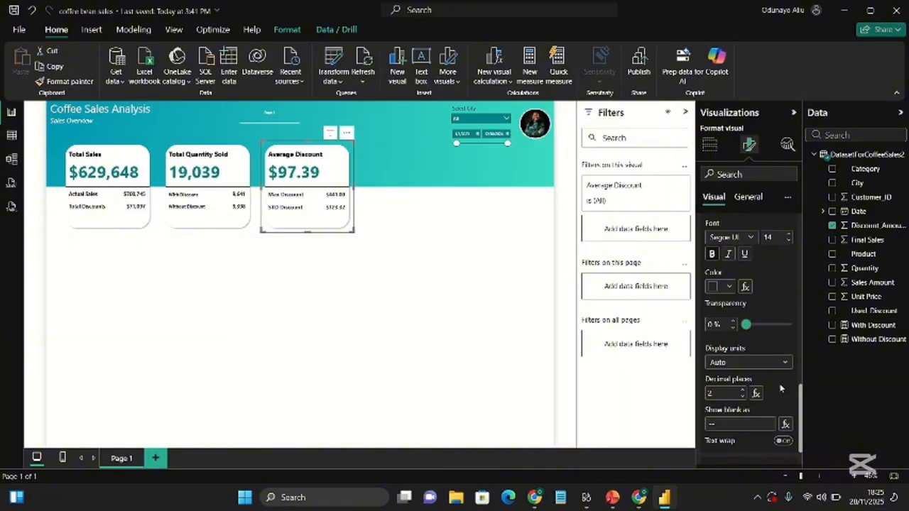
scroll(780, 389, down, 1)
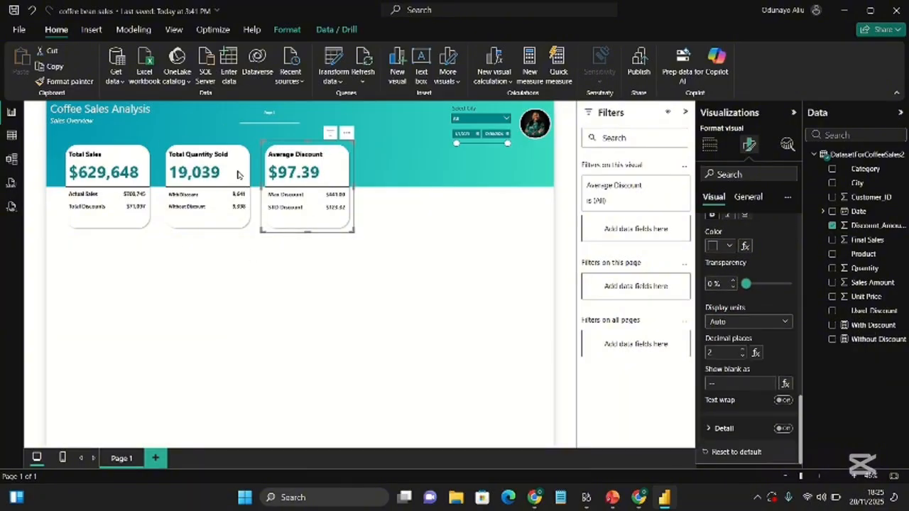
click(402, 237)
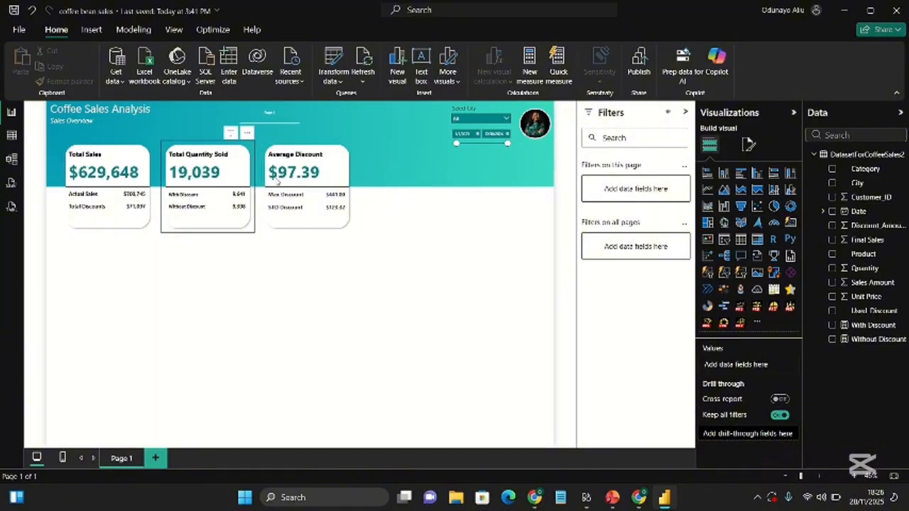
Insert a rounded rectangle about 344 wide and 340 high beside the Average Discount card.
click(91, 29)
click(396, 68)
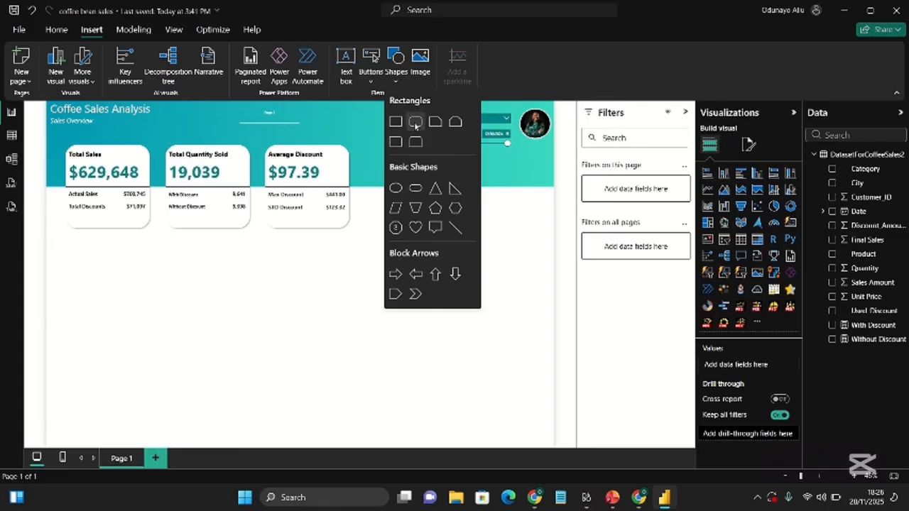
click(415, 122)
drag(104, 270, 406, 185)
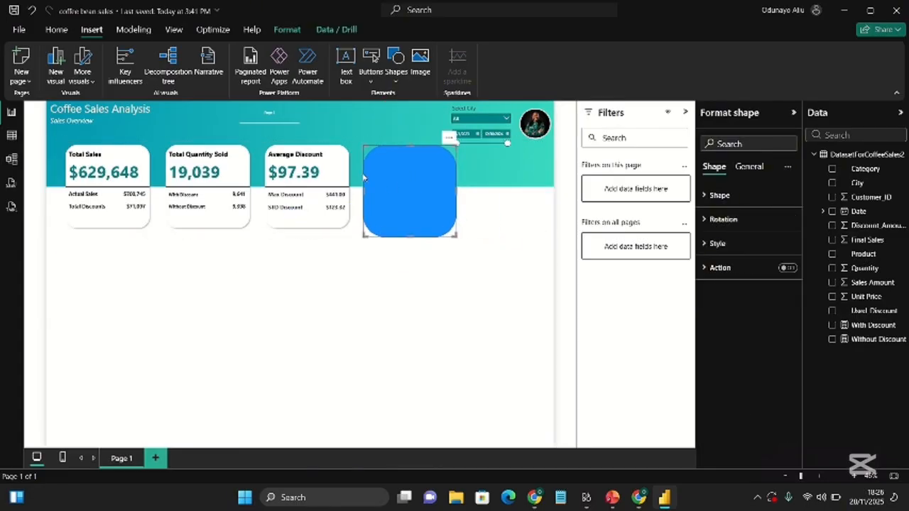
Widen the rounded rectangle to about 698, keeping the card's height of 340, and align it level with the Average Discount card.
click(333, 164)
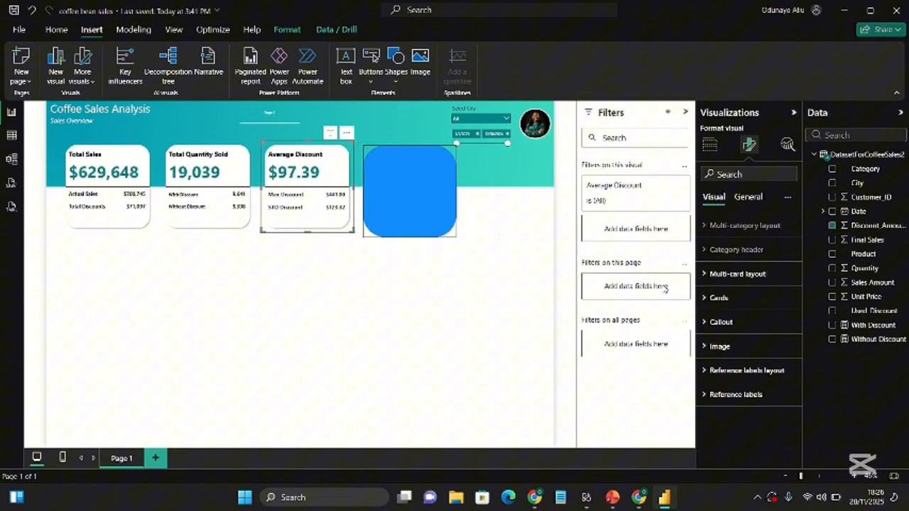
click(752, 198)
click(724, 225)
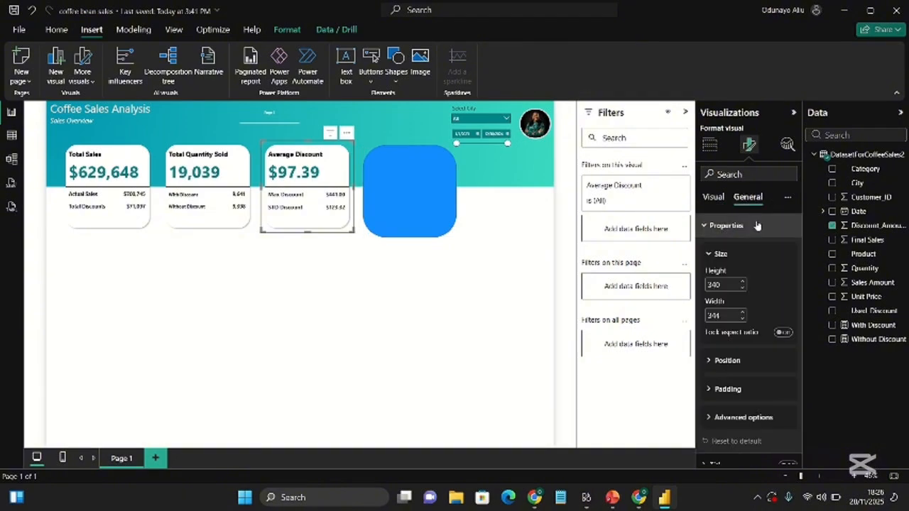
click(396, 203)
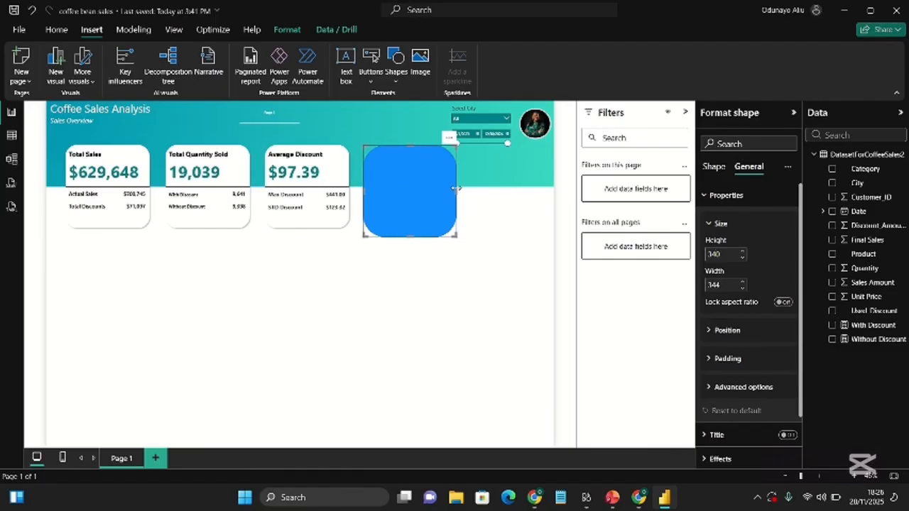
drag(457, 190, 550, 195)
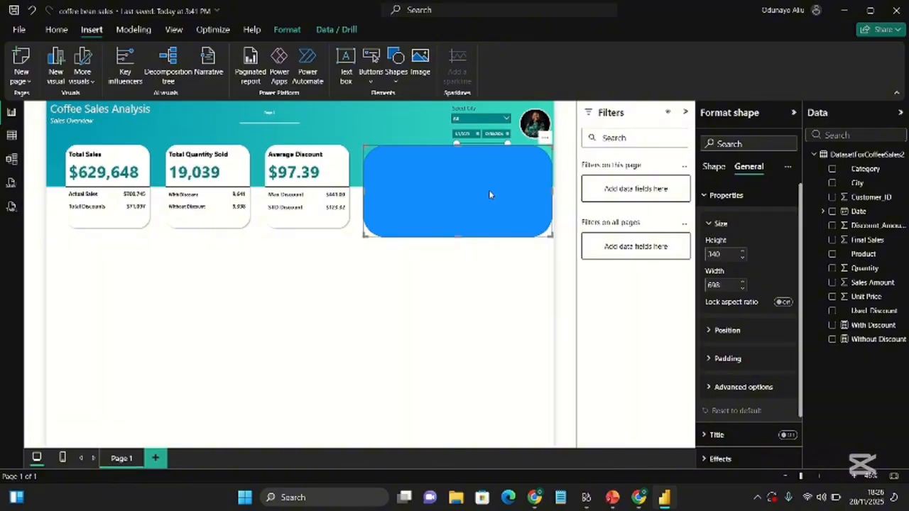
drag(489, 194, 487, 195)
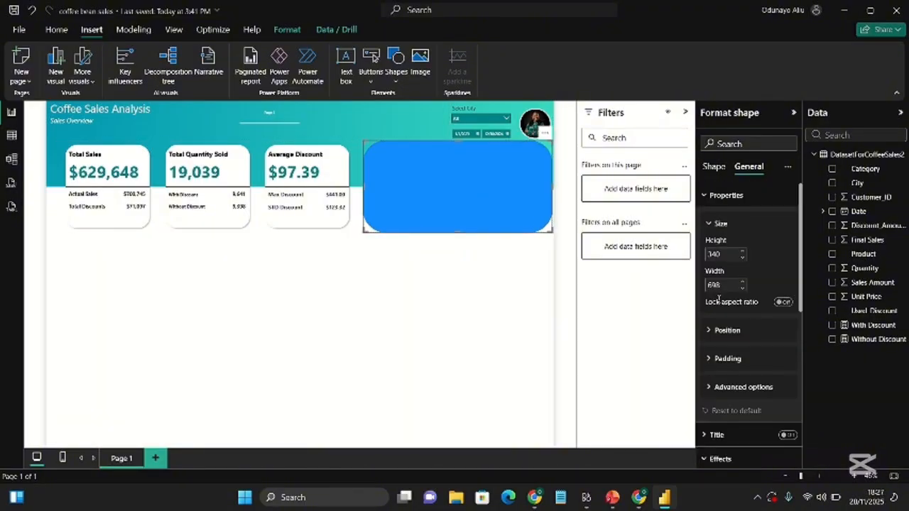
Fill the rounded rectangle beside the Average Discount card with white and turn off its border.
click(714, 177)
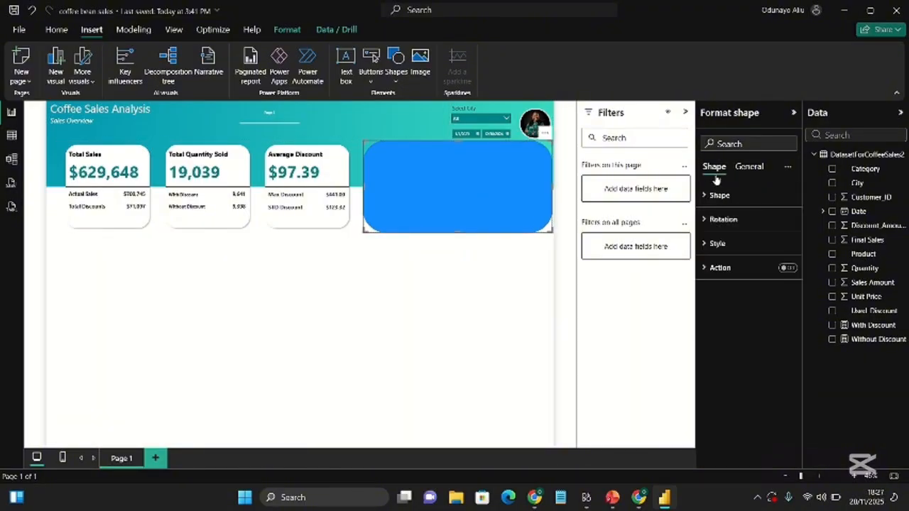
click(738, 242)
click(728, 303)
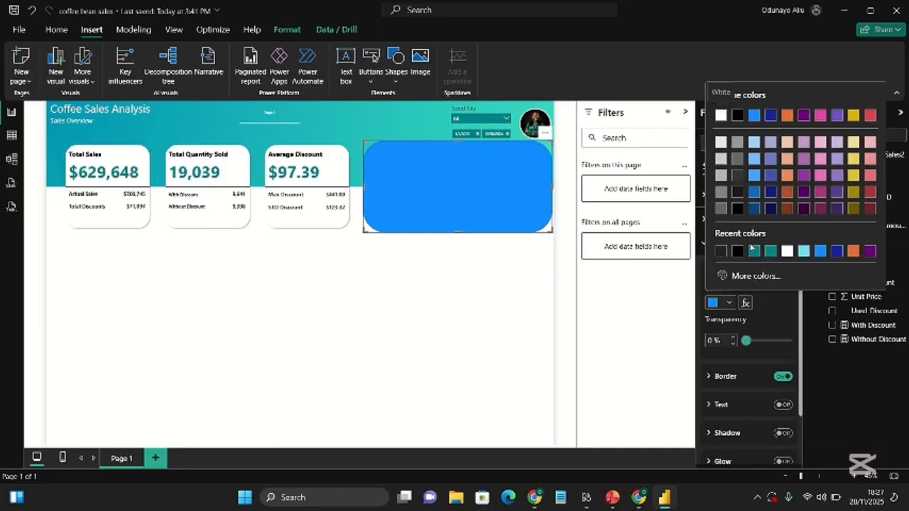
click(788, 251)
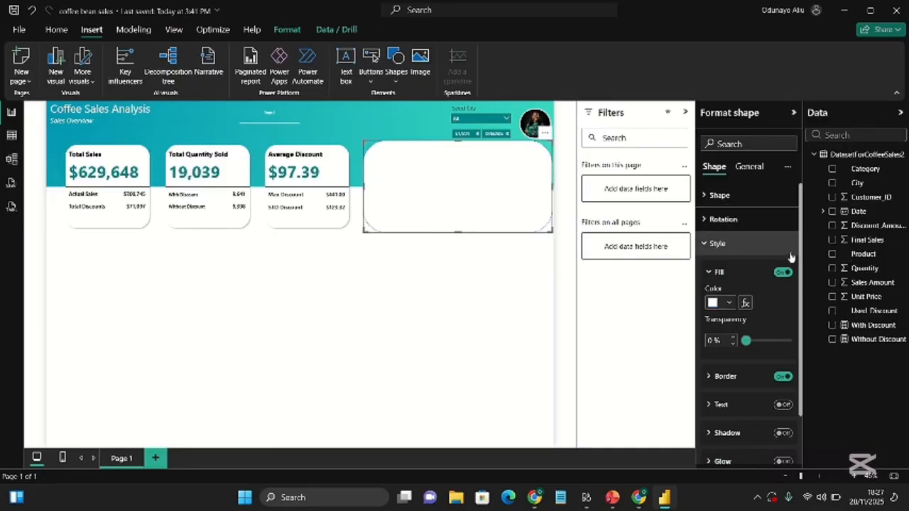
scroll(775, 335, down, 2)
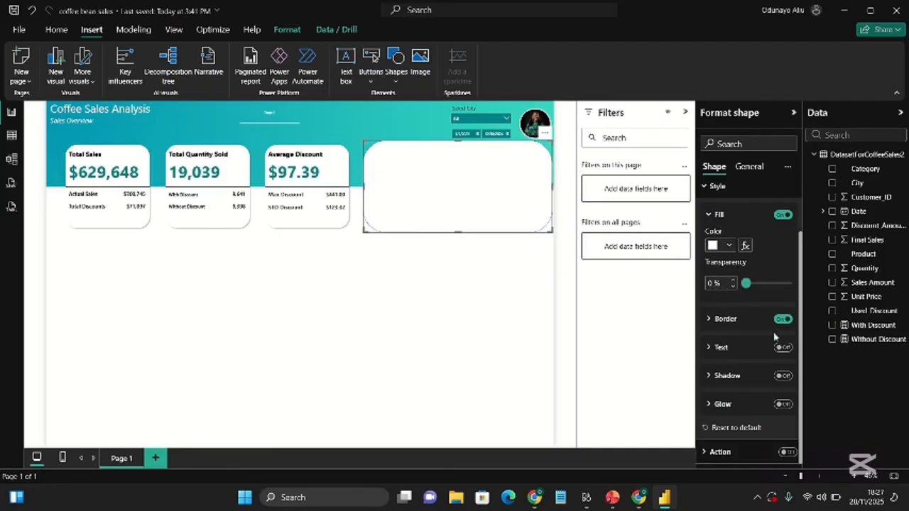
click(725, 319)
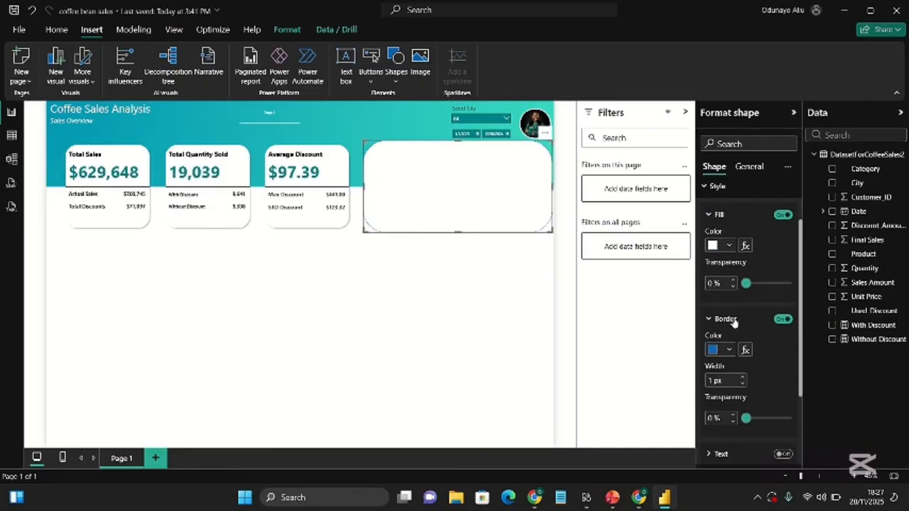
click(783, 319)
click(727, 319)
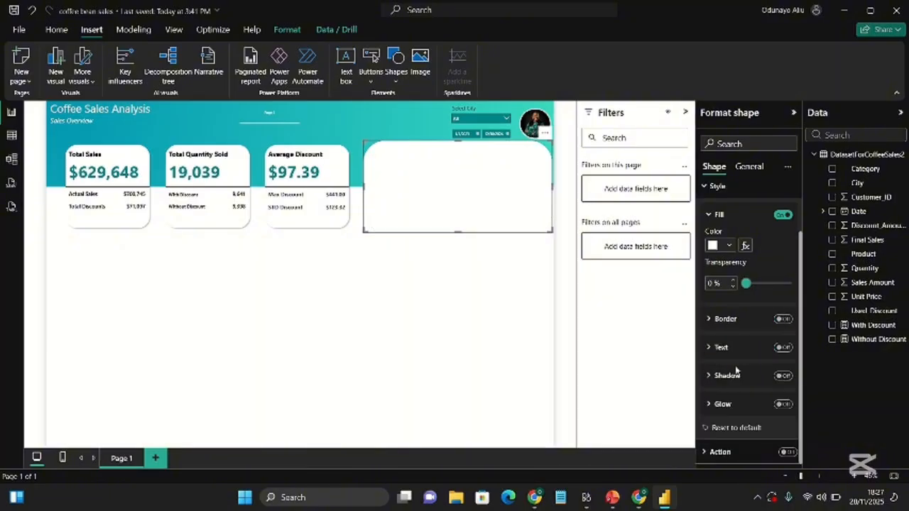
Turn on the rounded rectangle's shadow and extend its near edge slightly towards the Average Discount card.
click(784, 376)
click(739, 378)
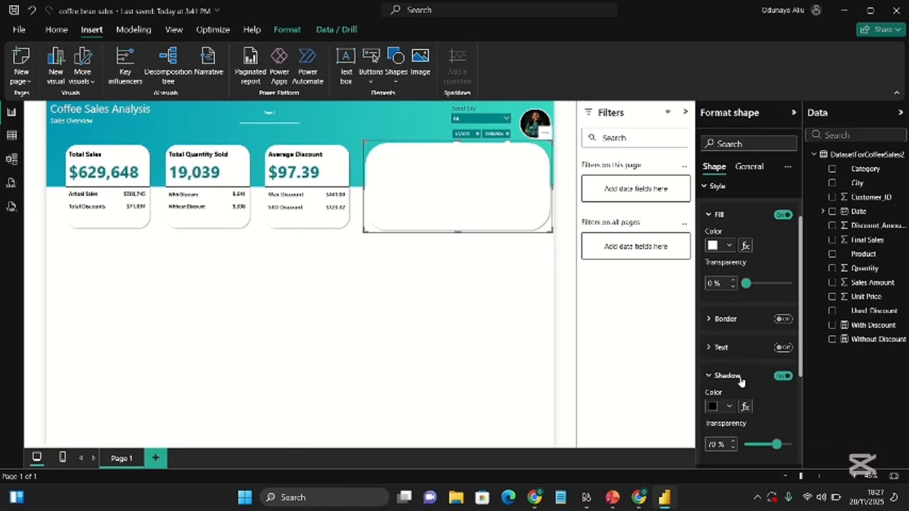
scroll(749, 393, down, 2)
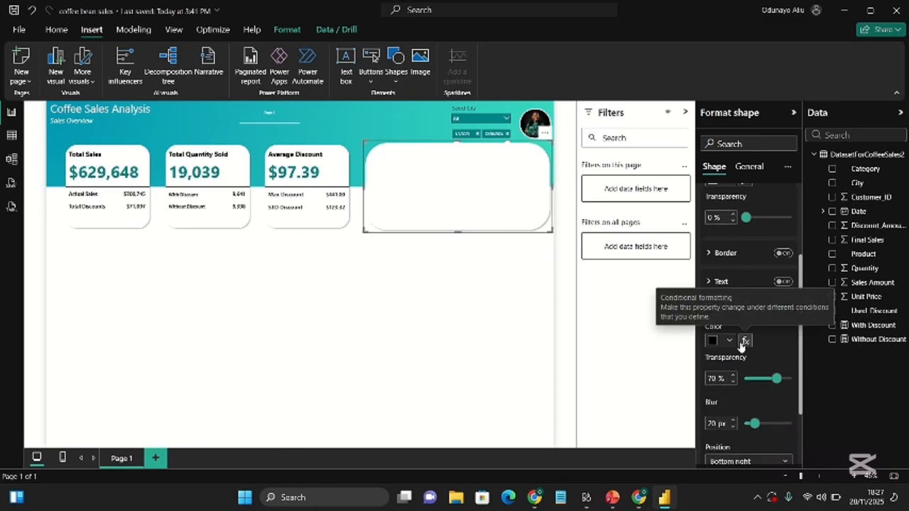
scroll(761, 398, down, 1)
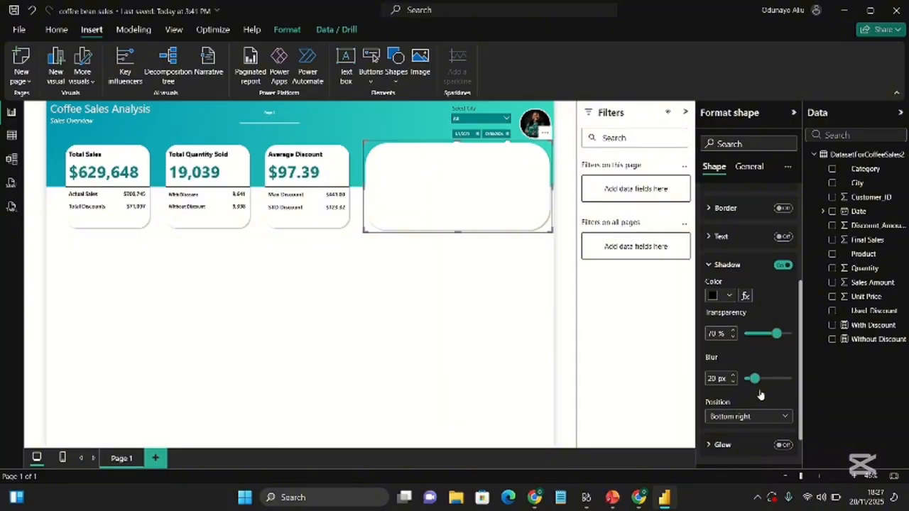
scroll(767, 376, down, 1)
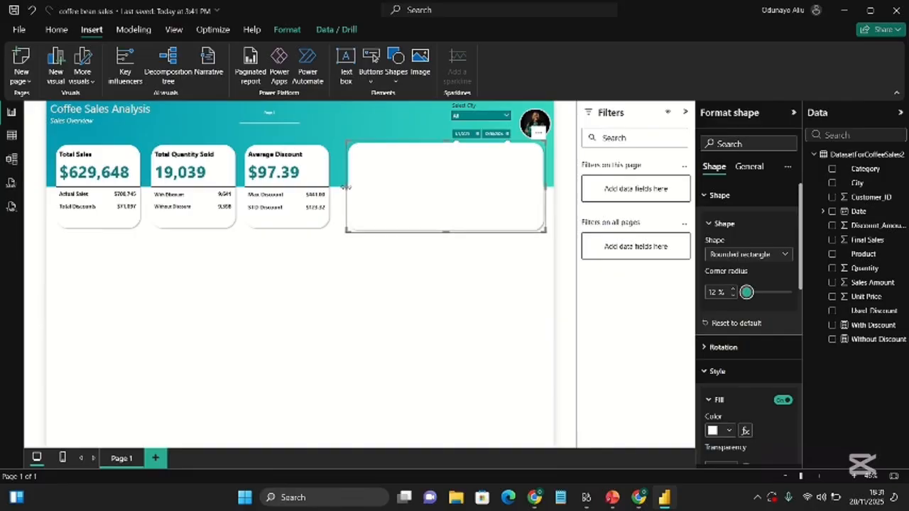
drag(345, 187, 339, 188)
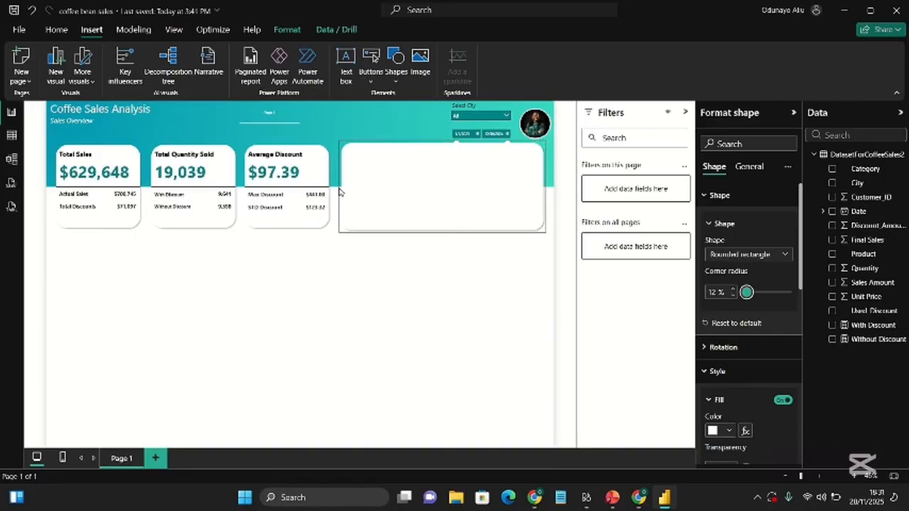
Move the date slicer up close beneath the Select City slicer so its slider clears the rounded rectangle, and deselect it.
click(452, 130)
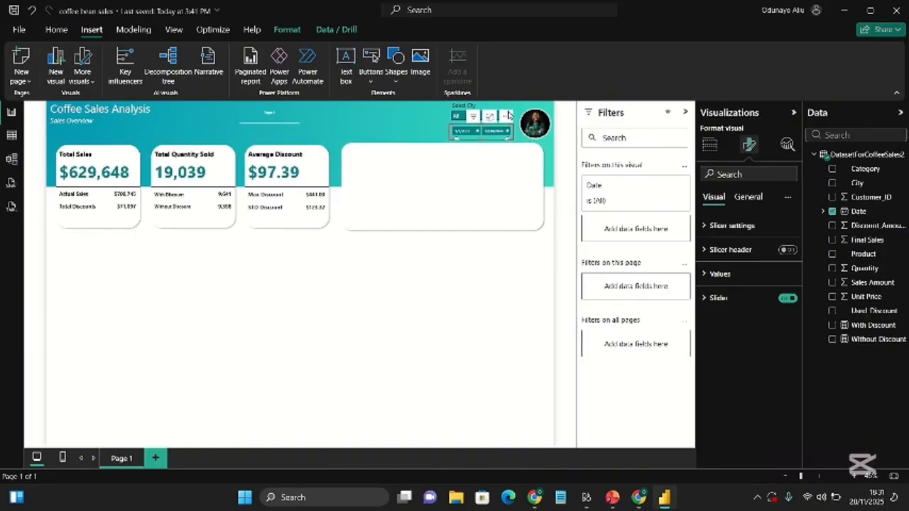
drag(507, 112, 509, 118)
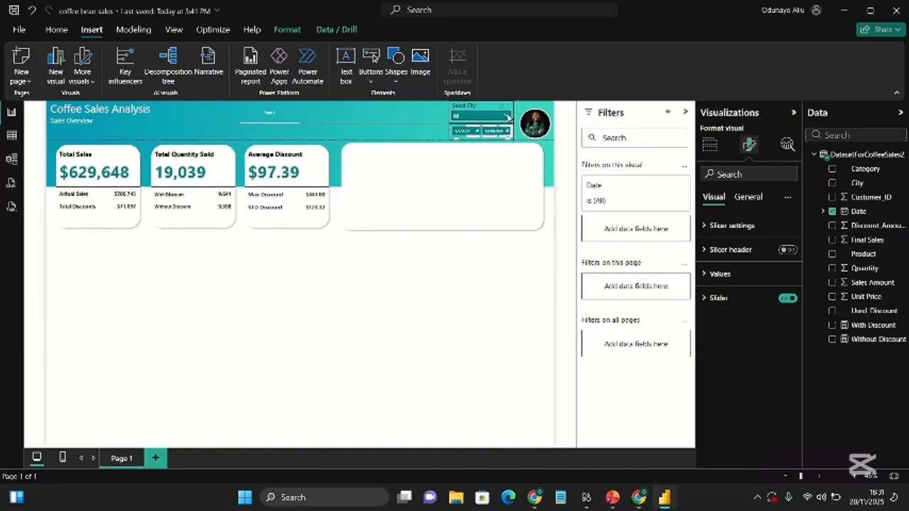
click(467, 126)
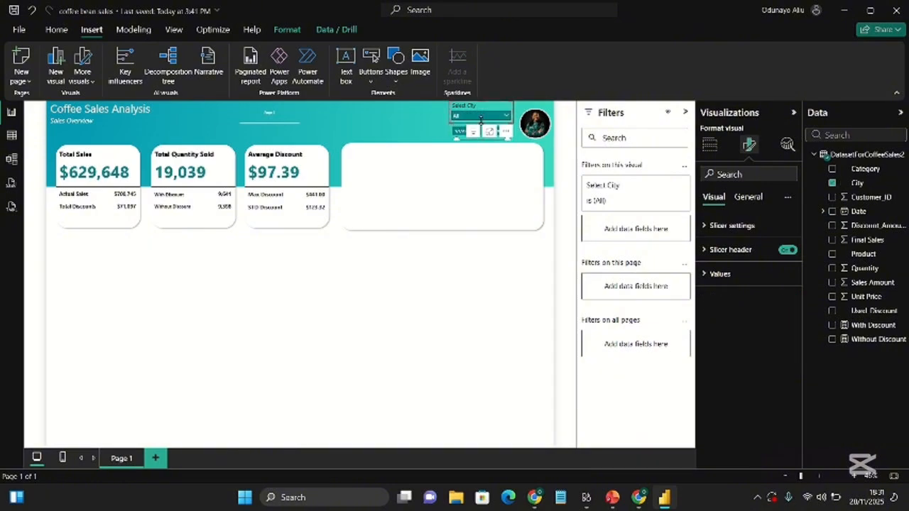
drag(483, 120, 485, 123)
click(455, 139)
drag(452, 139, 487, 145)
click(402, 129)
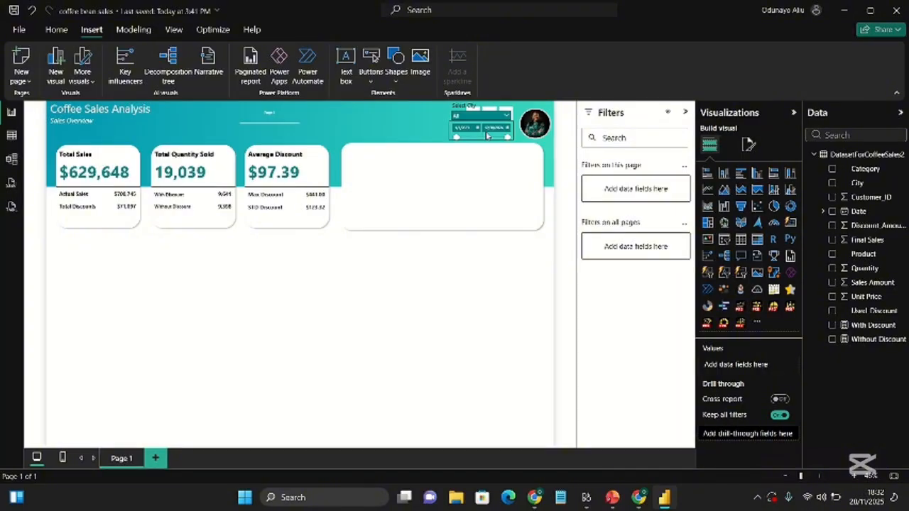
Send the white rounded rectangle to the back of the page's stacking order and deselect it.
click(494, 173)
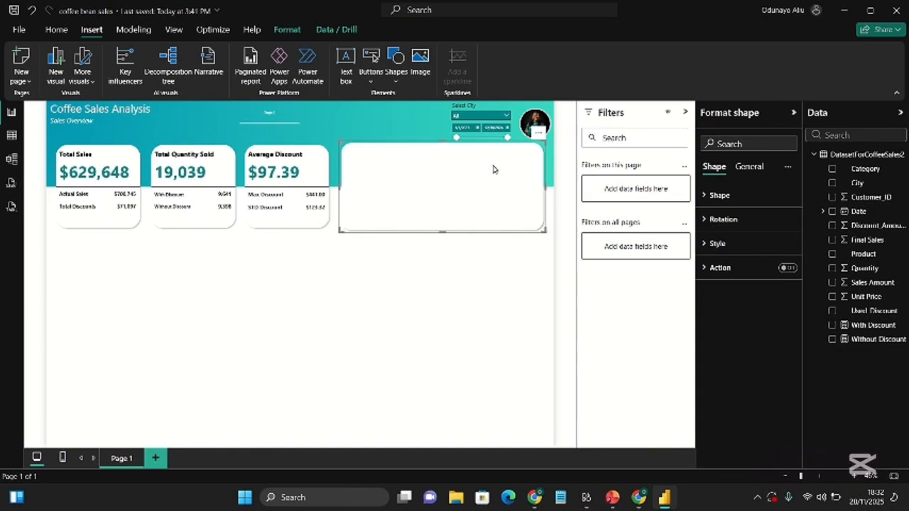
click(279, 34)
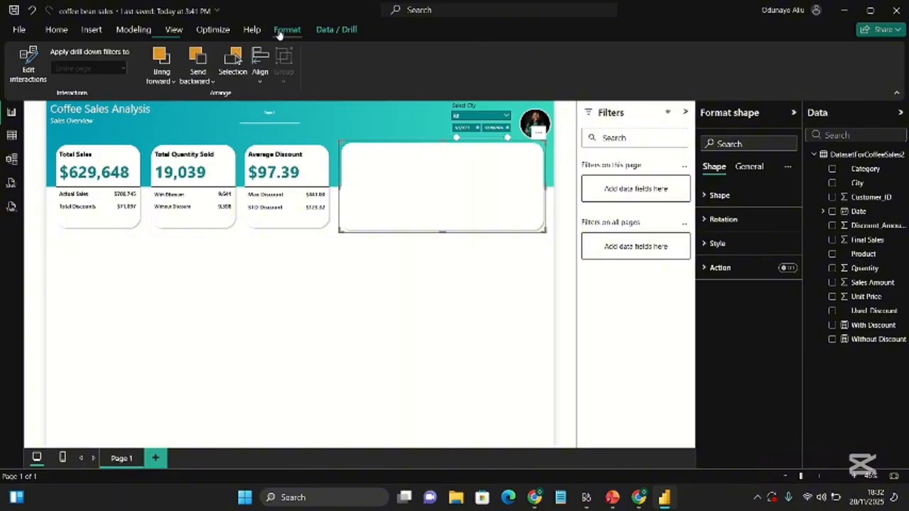
click(190, 84)
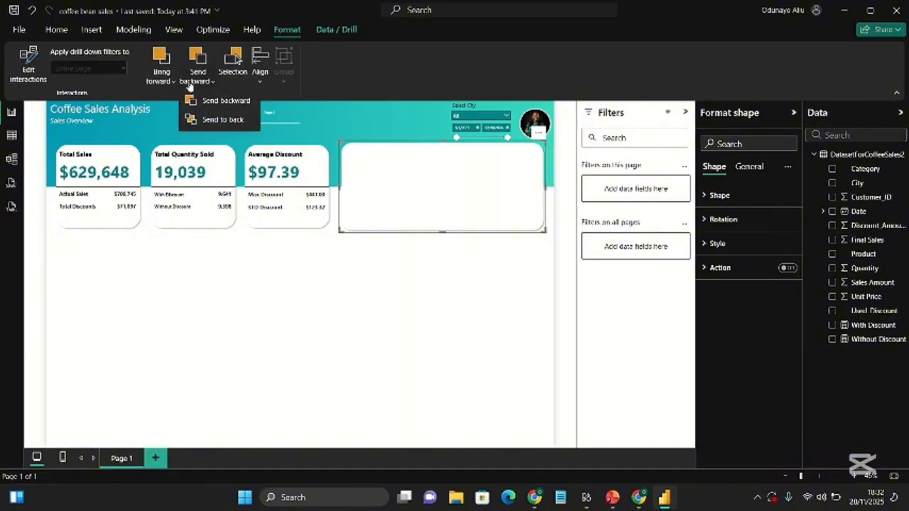
click(218, 120)
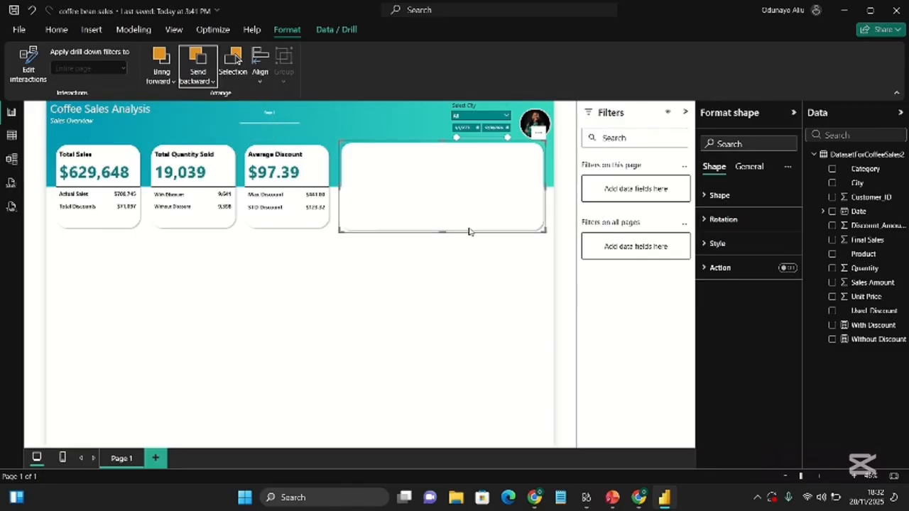
click(463, 258)
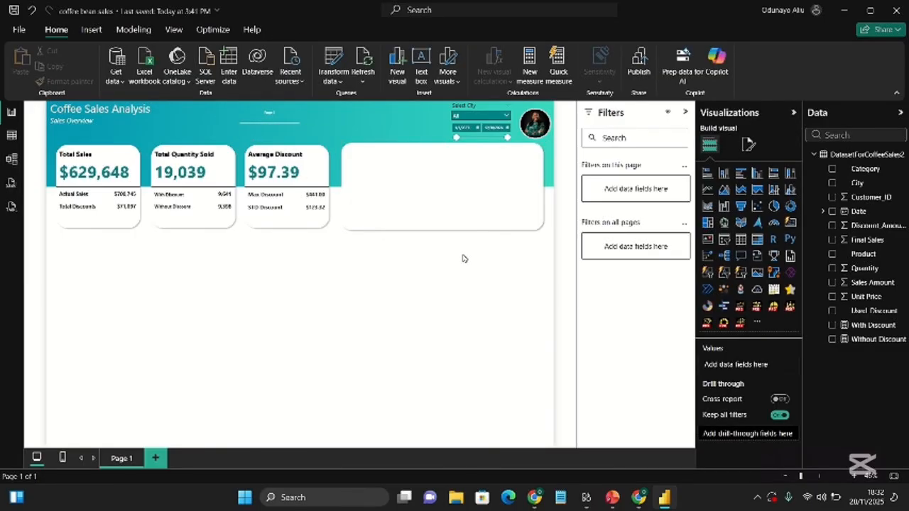
Insert a donut chart of Sales Amount by Used_Discount, fitted inside the first half of the white rounded panel.
click(790, 206)
drag(76, 245, 378, 155)
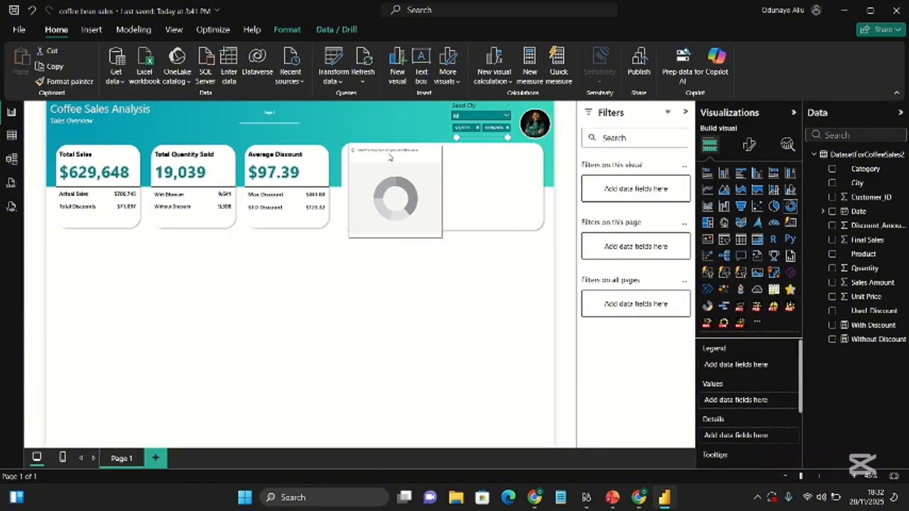
mouse_move(440, 237)
mouse_down()
mouse_move(430, 232)
mouse_move(440, 224)
mouse_up()
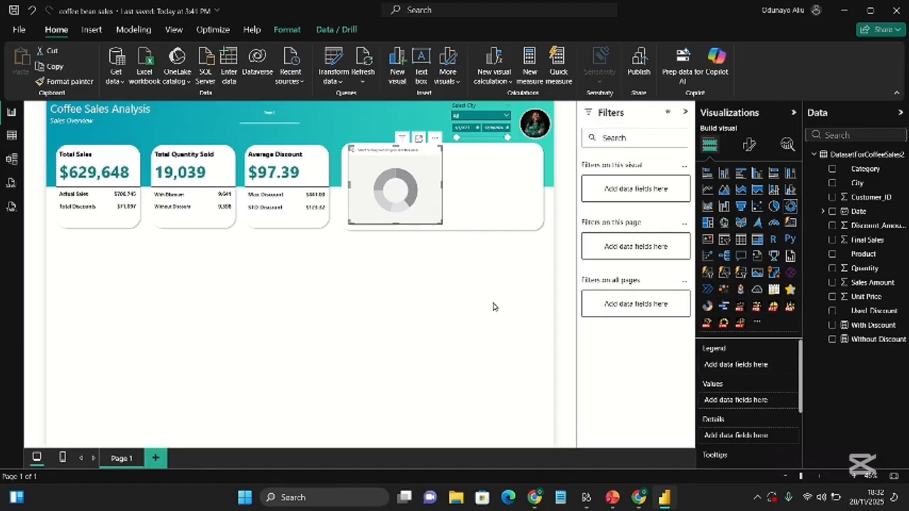
click(833, 283)
click(832, 311)
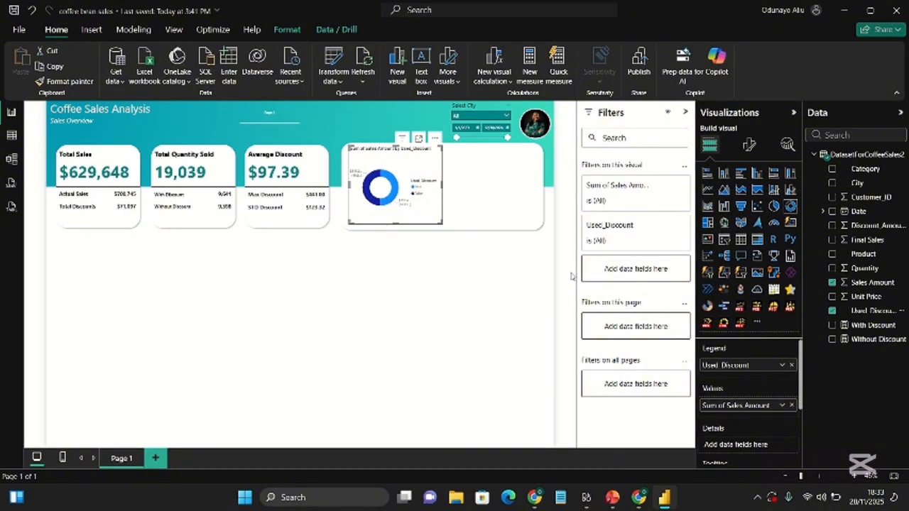
Check the Natural Blue-greens color scheme in the browser and set the donut chart's True slice to hex #08CBBF.
click(748, 145)
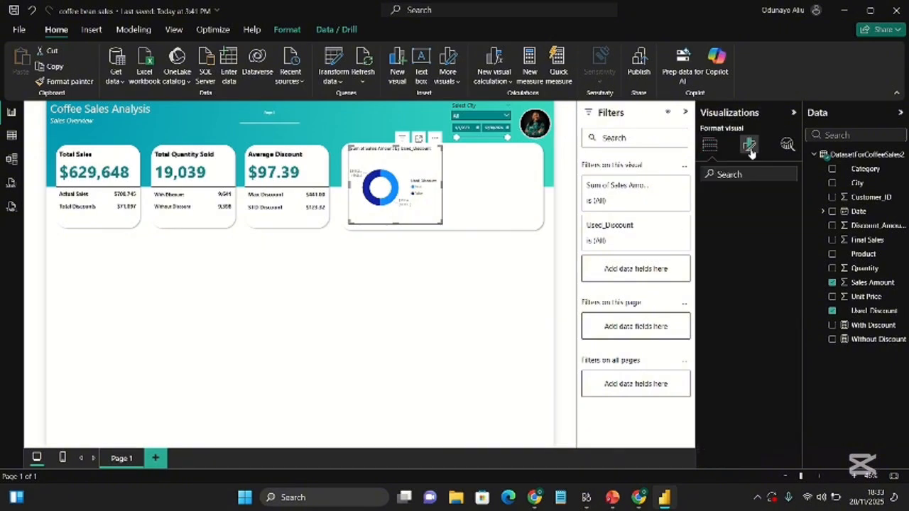
click(743, 257)
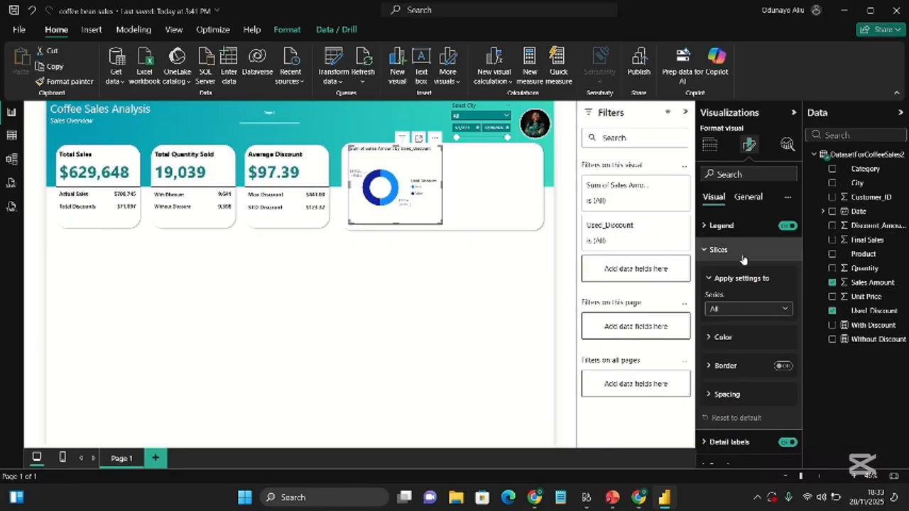
click(740, 340)
click(754, 320)
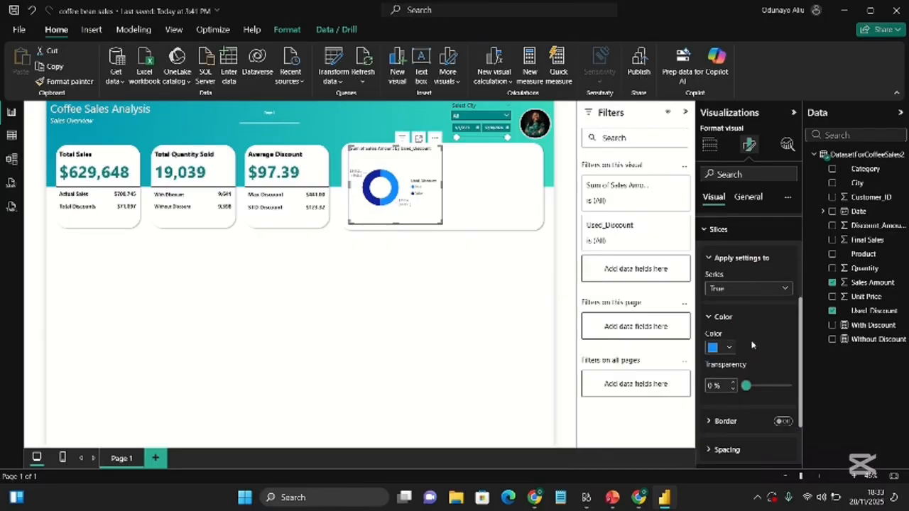
scroll(751, 345, down, 2)
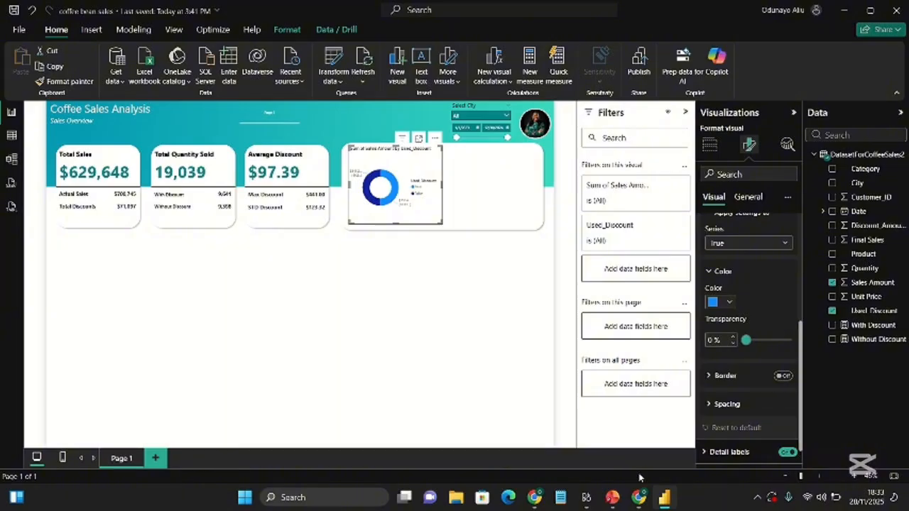
click(637, 498)
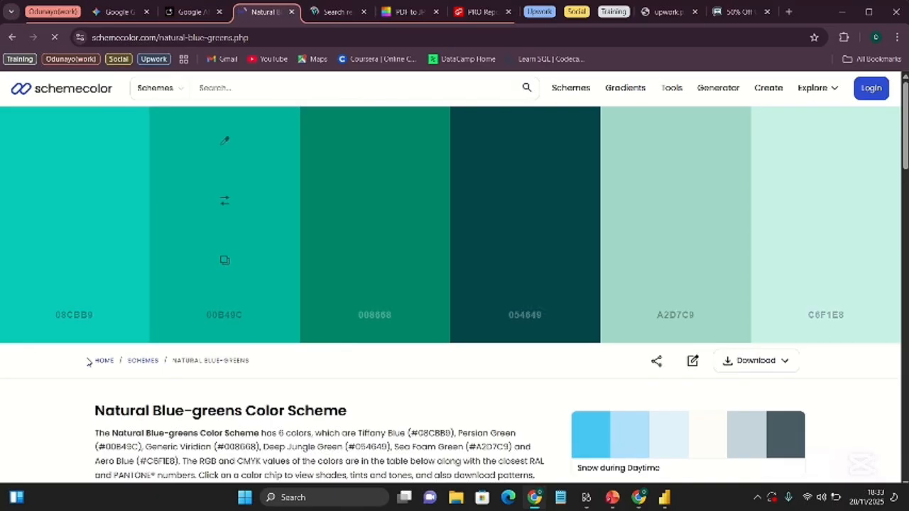
click(665, 497)
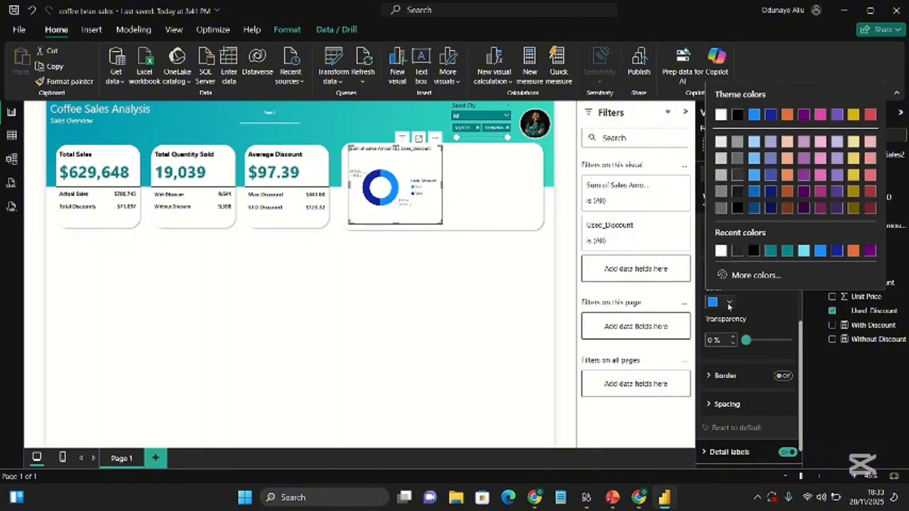
click(728, 301)
click(754, 275)
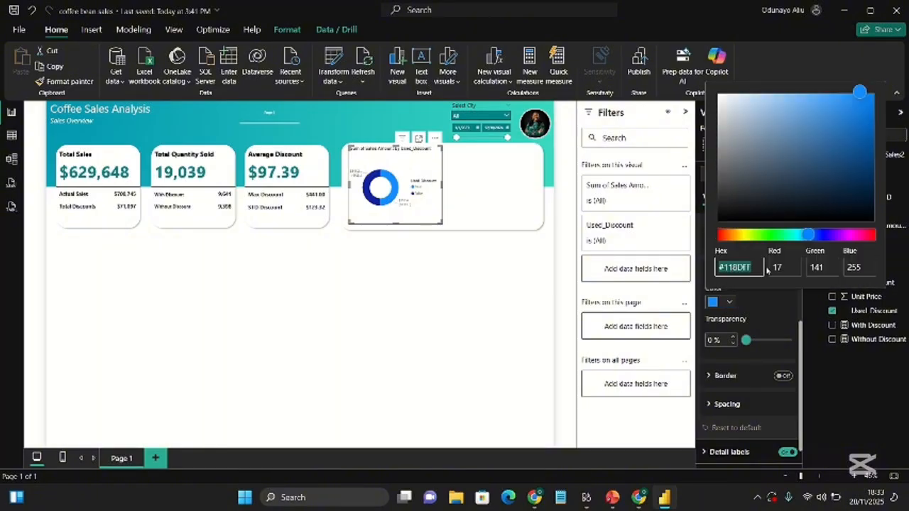
text(08)
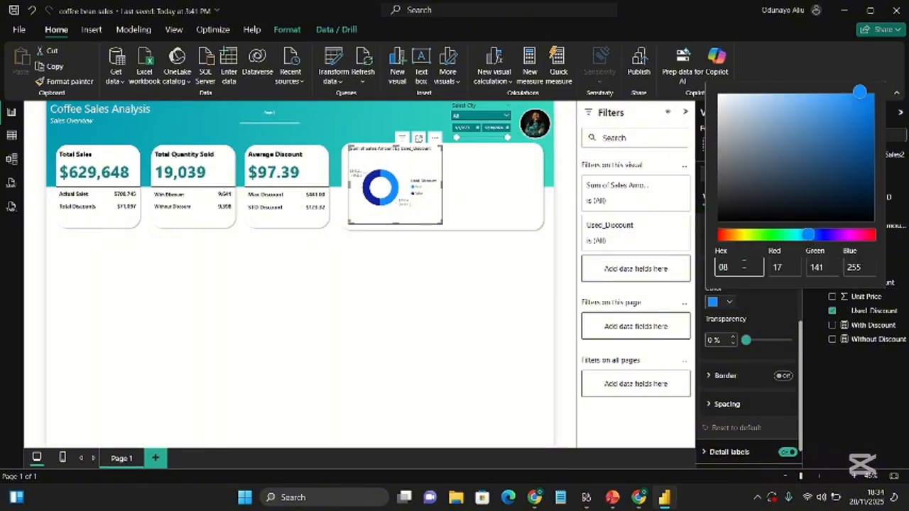
text(cbbf)
key(Return)
Set the donut chart's False slice to the dark teal recent color.
click(751, 247)
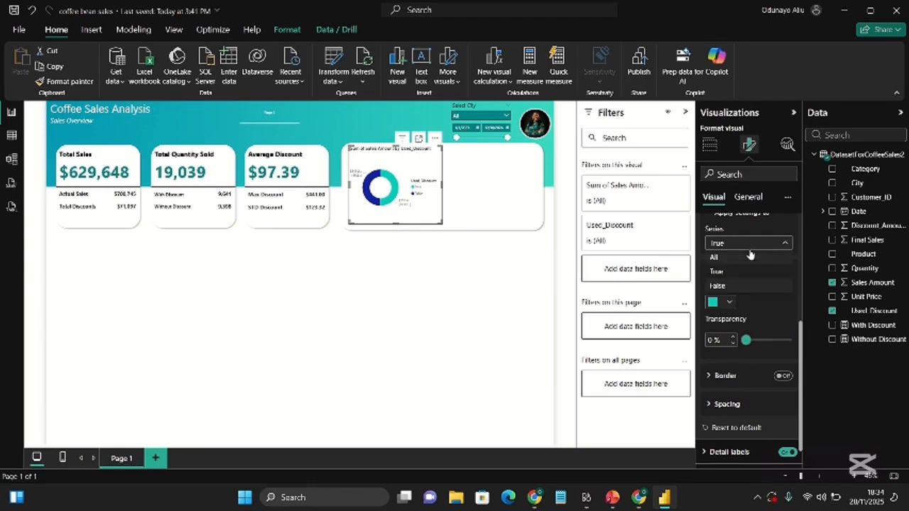
click(760, 285)
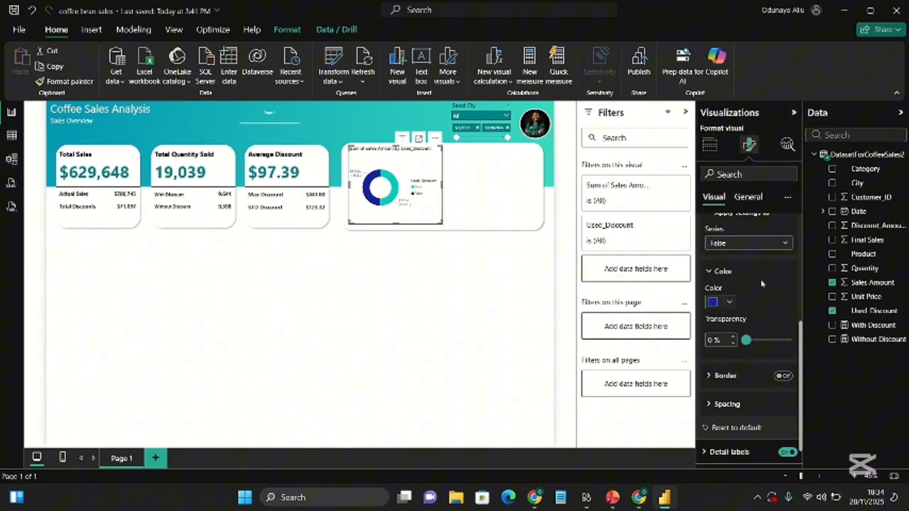
click(729, 303)
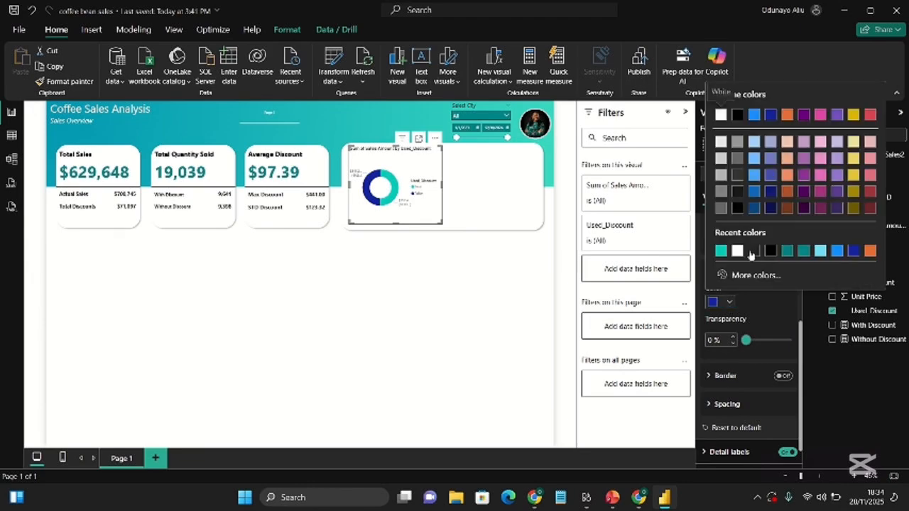
click(802, 251)
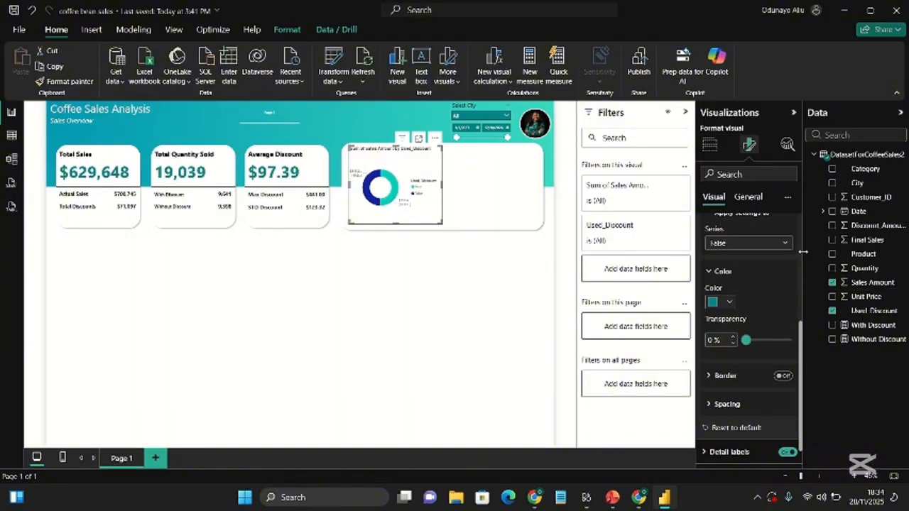
Rotate the donut chart's slices to 174°, leaving the inner radius at 60%.
scroll(767, 320, down, 1)
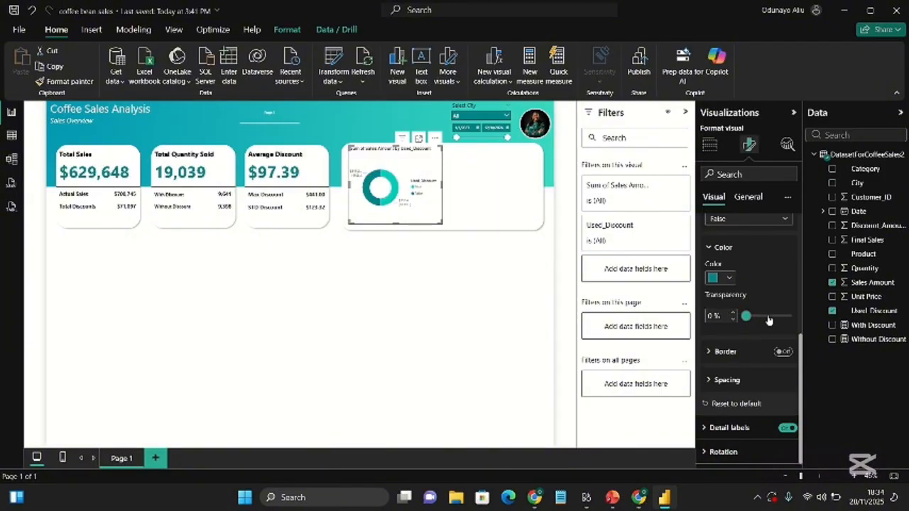
click(718, 380)
scroll(720, 383, down, 2)
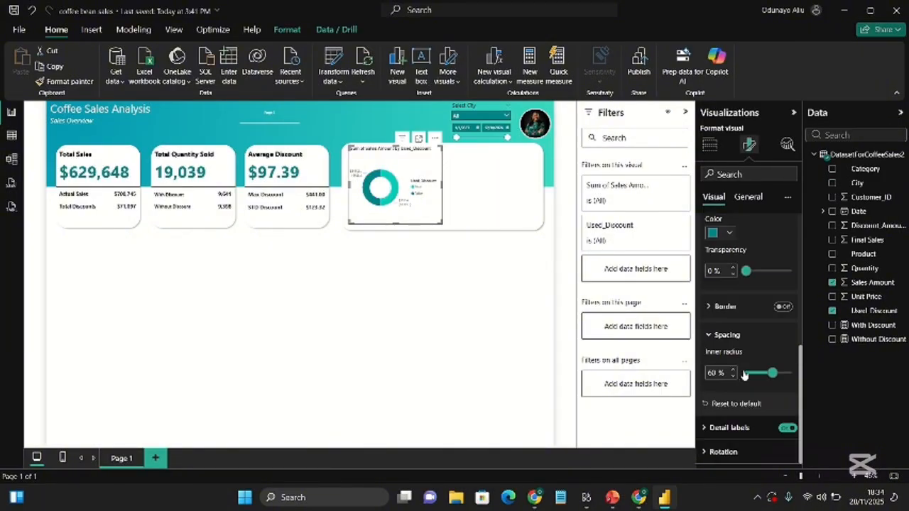
click(717, 452)
scroll(715, 453, down, 3)
scroll(716, 453, down, 1)
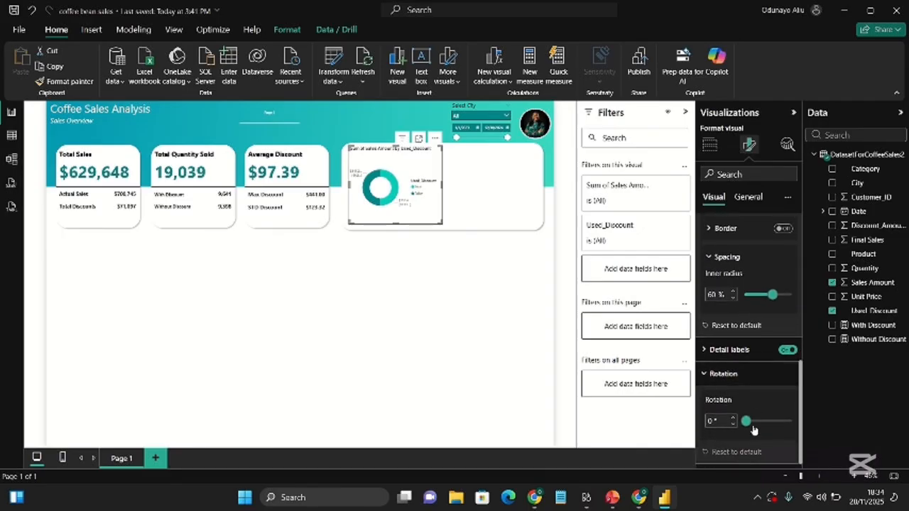
drag(746, 422, 768, 424)
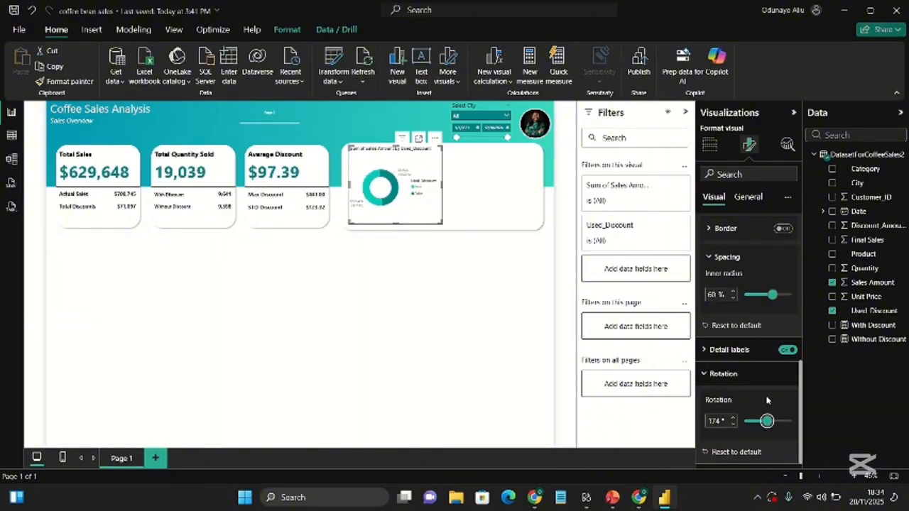
Turn off the donut chart's legend title and the legend itself.
scroll(776, 337, up, 8)
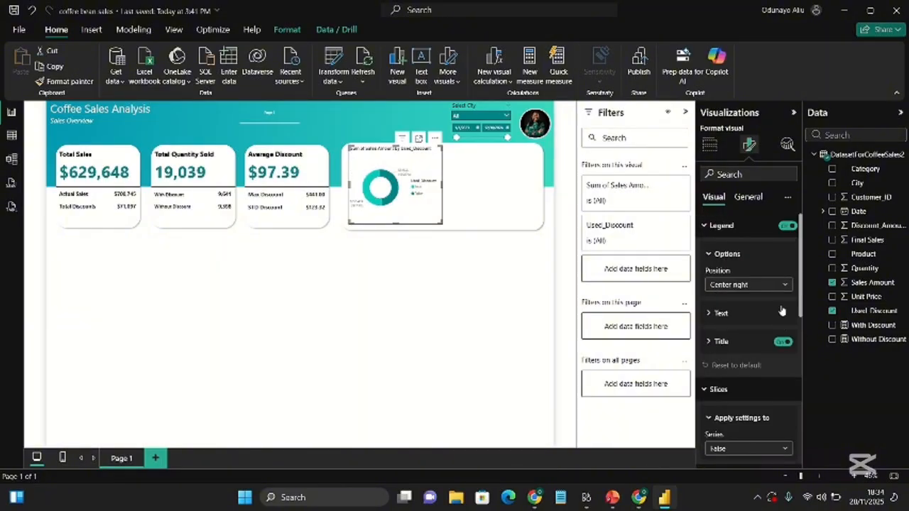
click(782, 343)
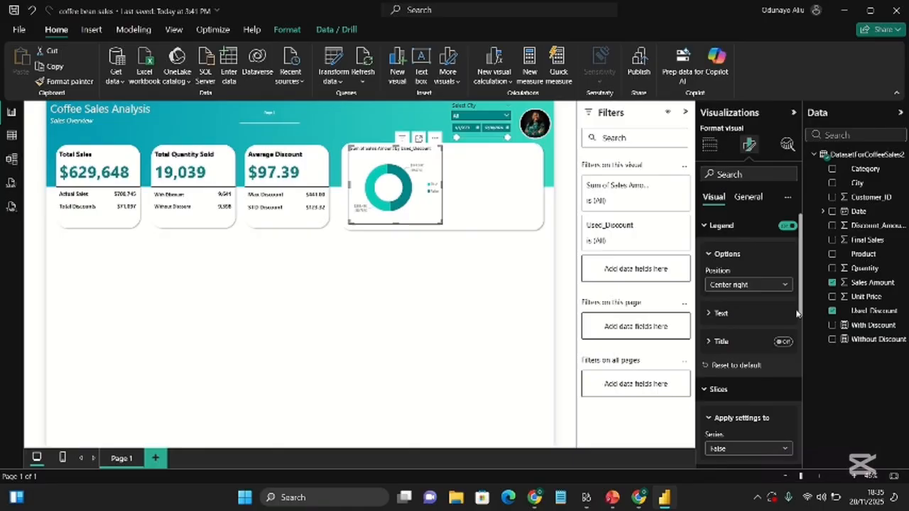
click(788, 227)
click(747, 226)
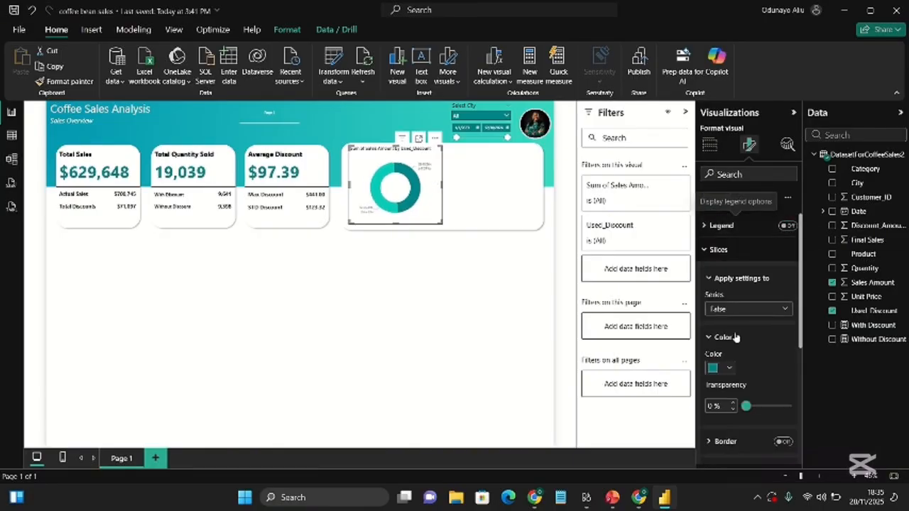
Set the donut chart's detail label contents to category and percent of total.
scroll(741, 341, down, 5)
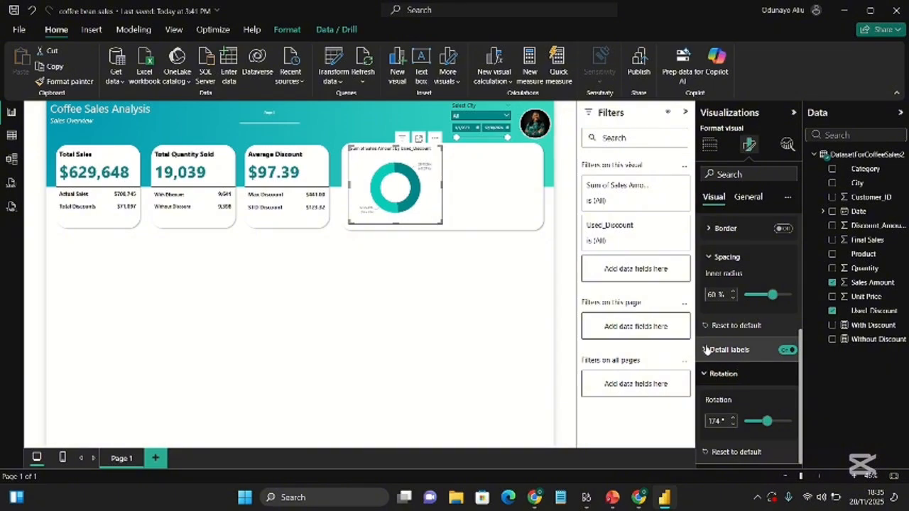
click(731, 349)
scroll(721, 412, down, 3)
click(767, 326)
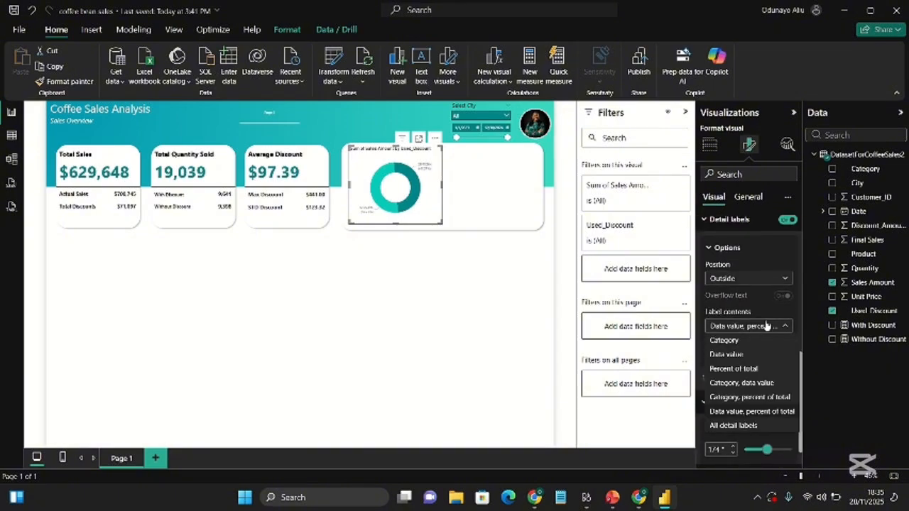
click(759, 424)
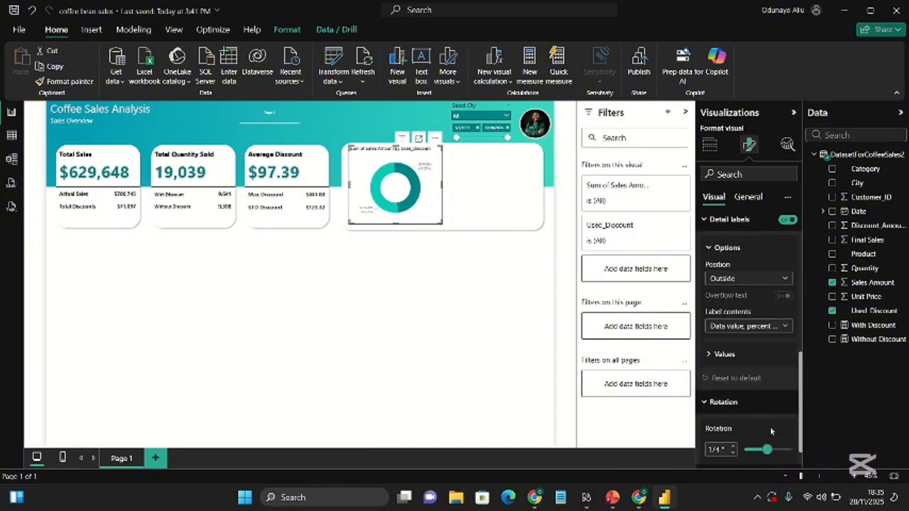
click(753, 328)
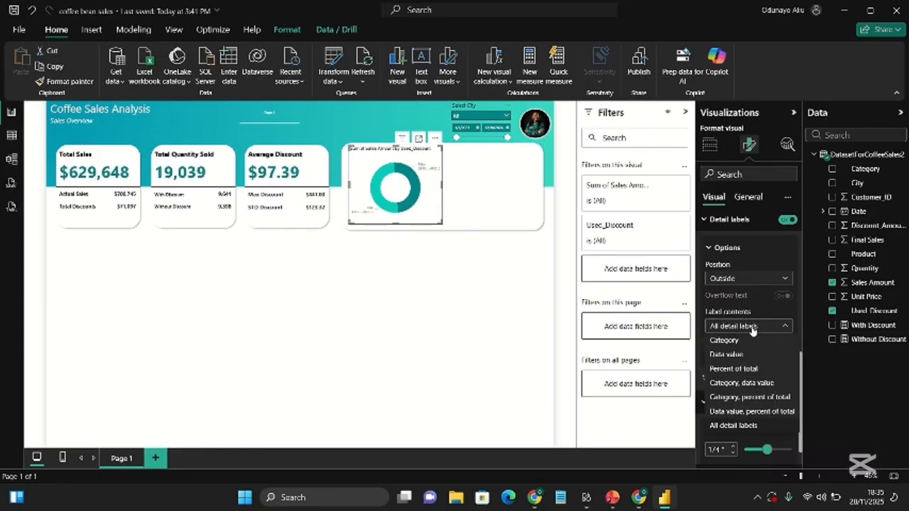
click(756, 400)
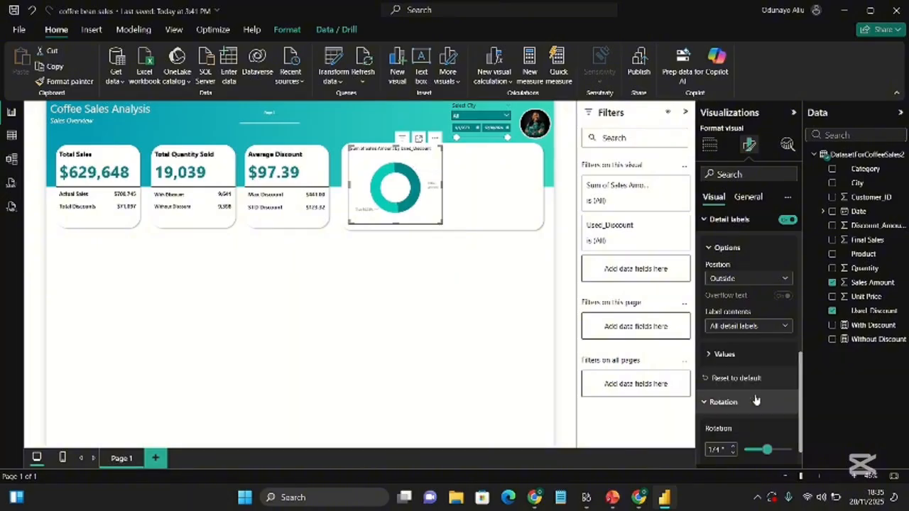
Format the donut chart's detail label values as size 10, black and bold.
scroll(755, 400, down, 1)
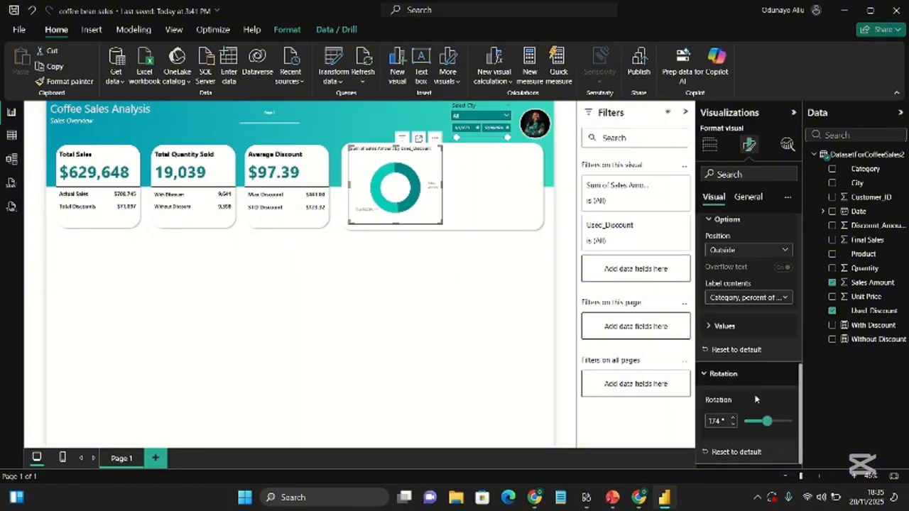
click(754, 327)
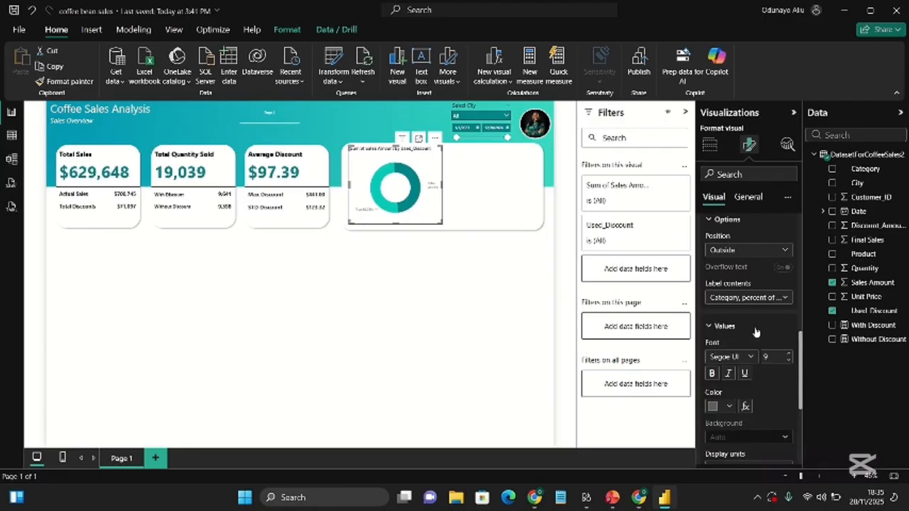
text(11)
click(730, 406)
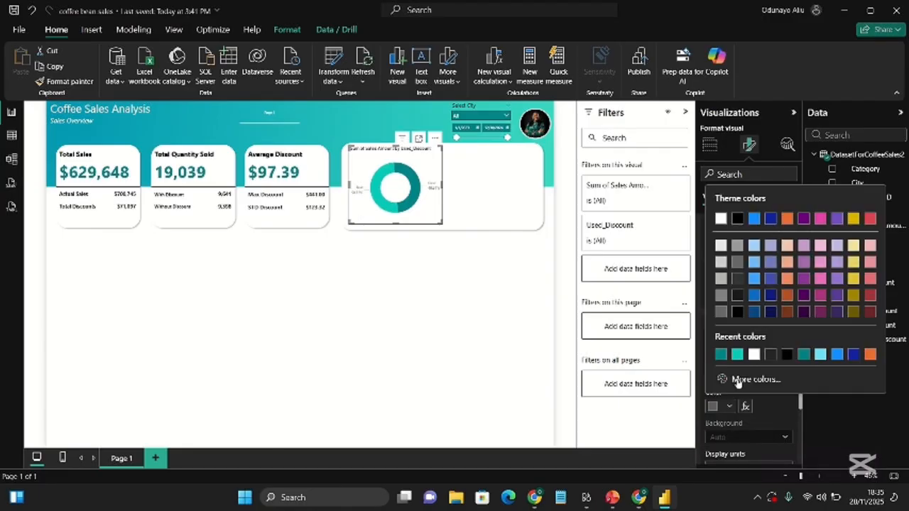
click(789, 355)
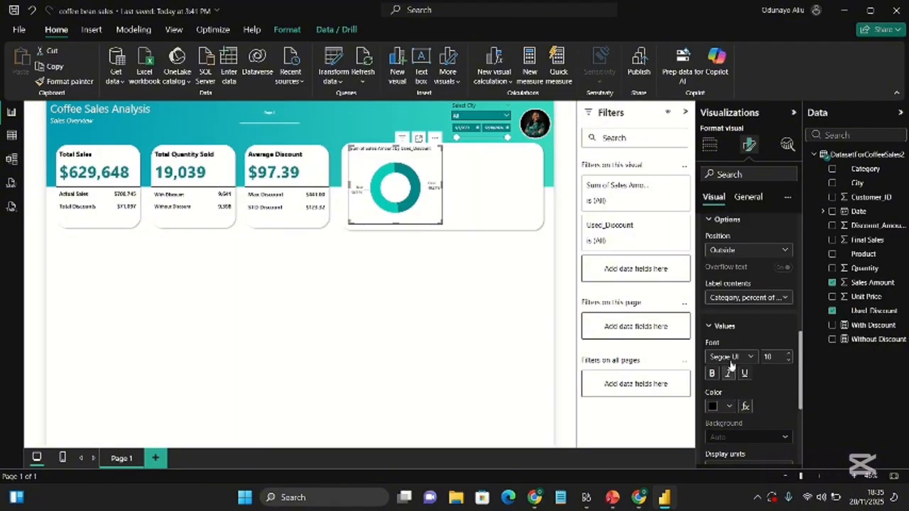
click(709, 376)
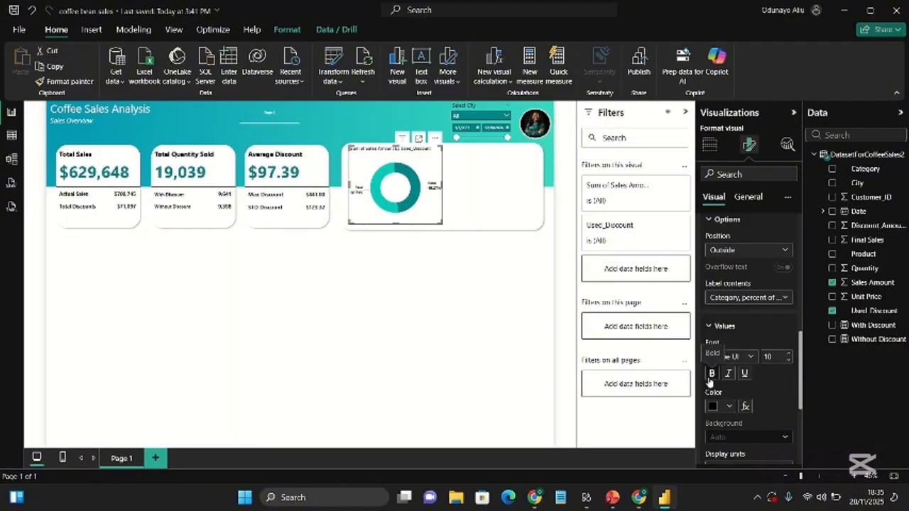
Shorten the donut chart's title text to "Sales by Discount".
scroll(724, 341, up, 6)
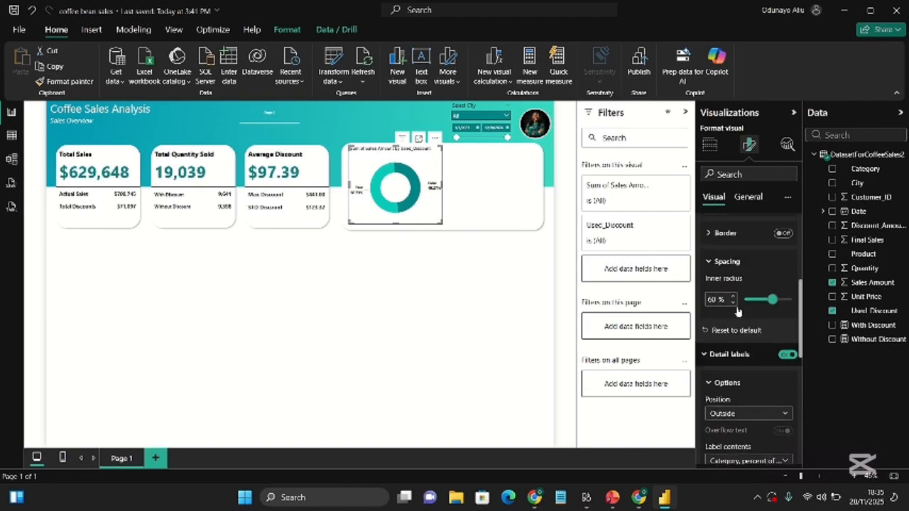
click(747, 196)
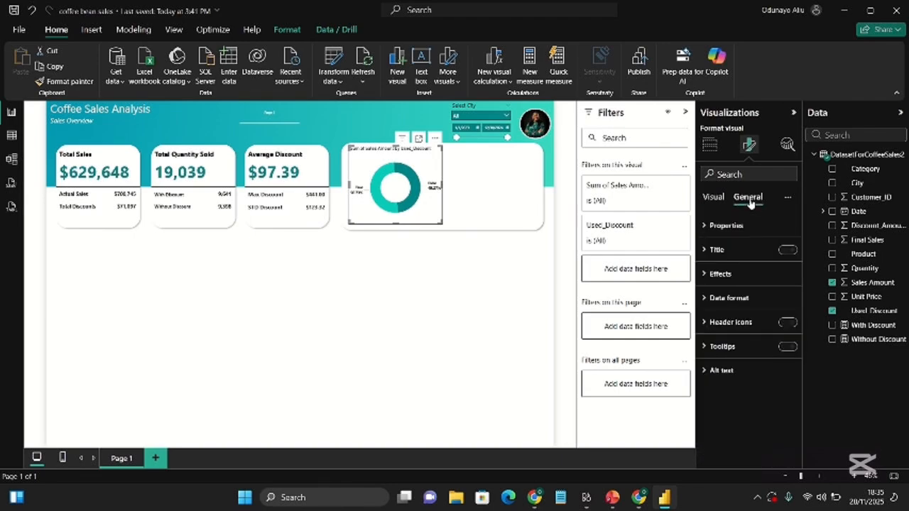
click(743, 250)
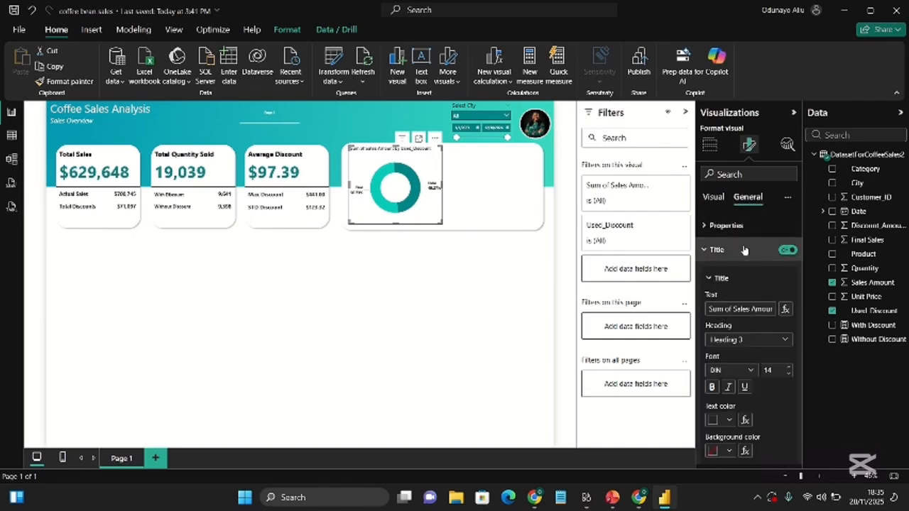
click(740, 310)
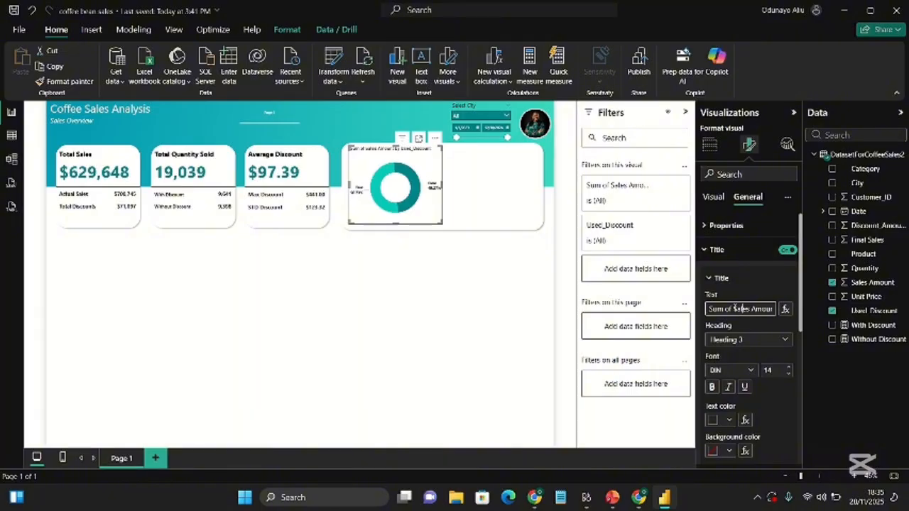
key(BackSpace)
key(BackSpace)
key(BackSpace)
key(BackSpace)
key(BackSpace)
key(BackSpace)
key(BackSpace)
double_click(734, 308)
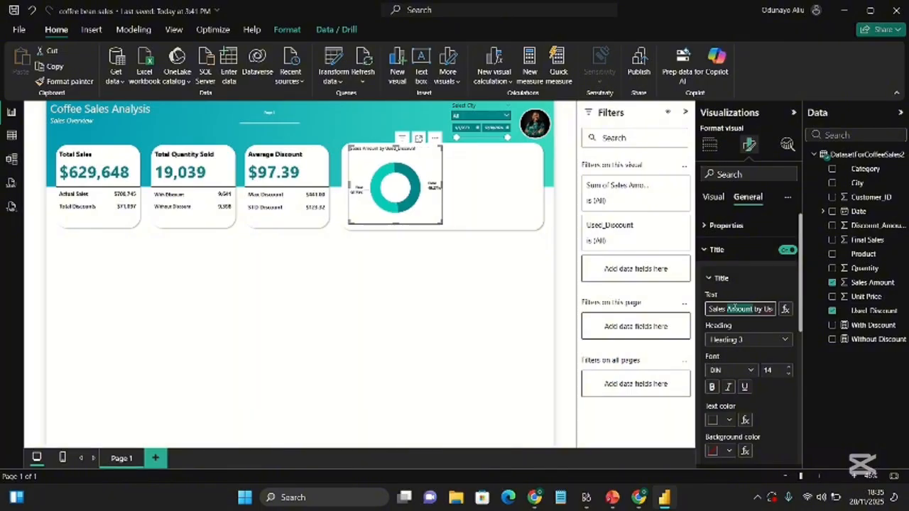
key(BackSpace)
key(BackSpace)
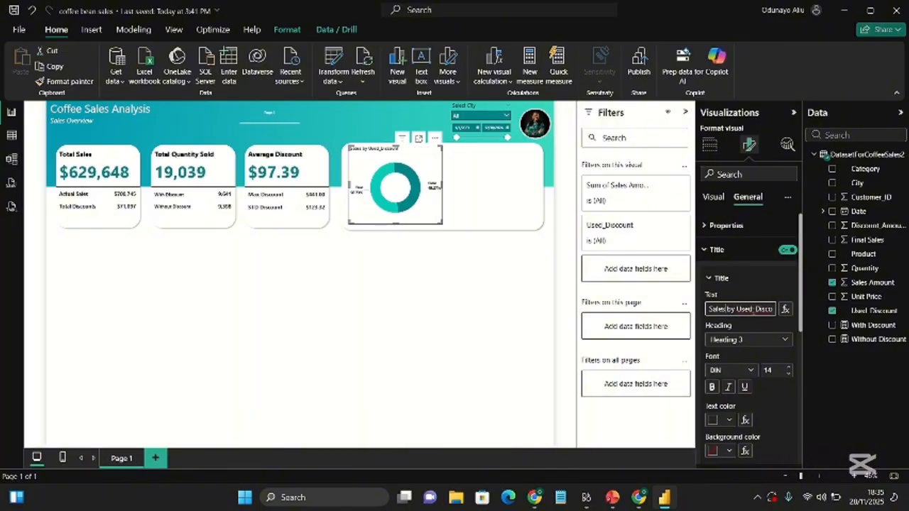
key(BackSpace)
key(BackSpace)
key(BackSpace)
key(BackSpace)
key(BackSpace)
Set the donut chart's title font to Segoe UI and make it bold.
click(751, 370)
scroll(747, 344, down, 5)
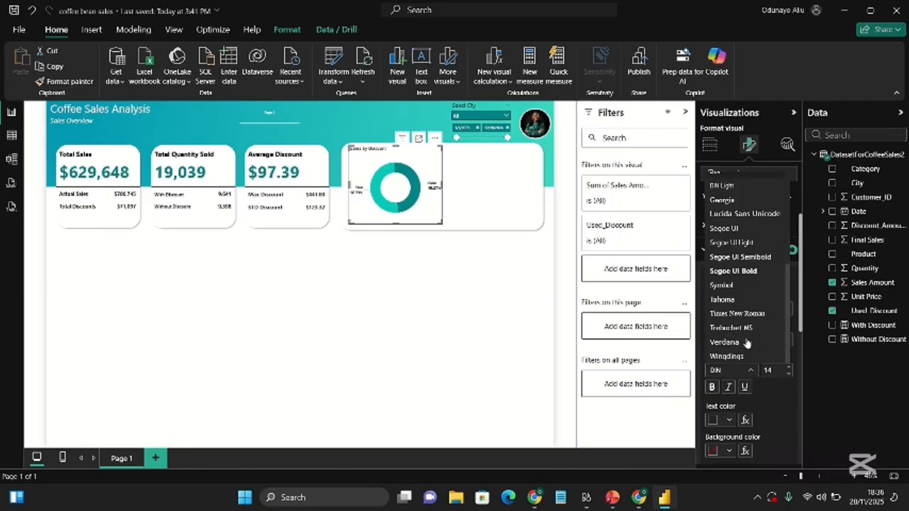
click(729, 231)
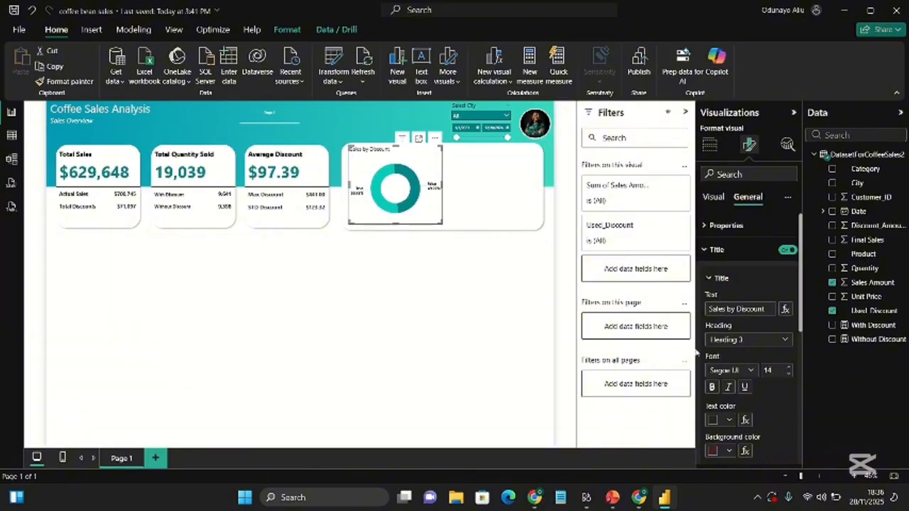
click(712, 388)
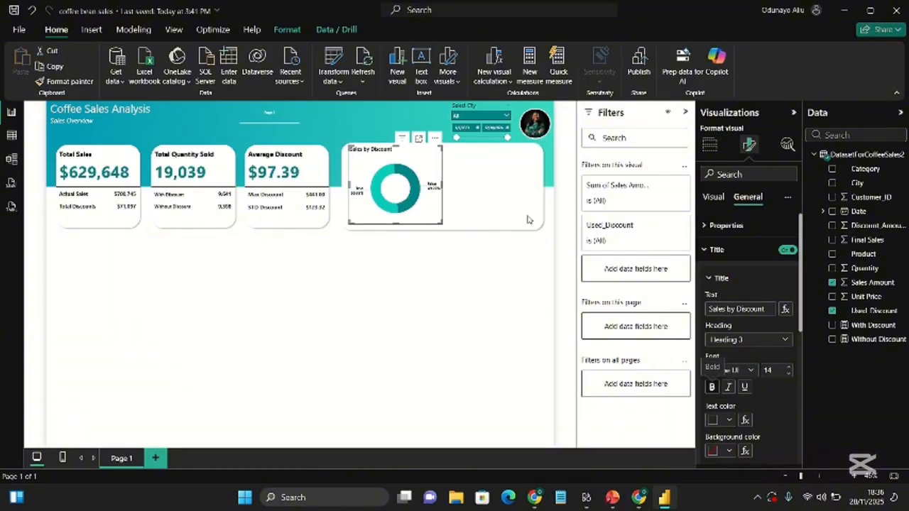
Turn off the donut chart's background.
scroll(760, 369, down, 5)
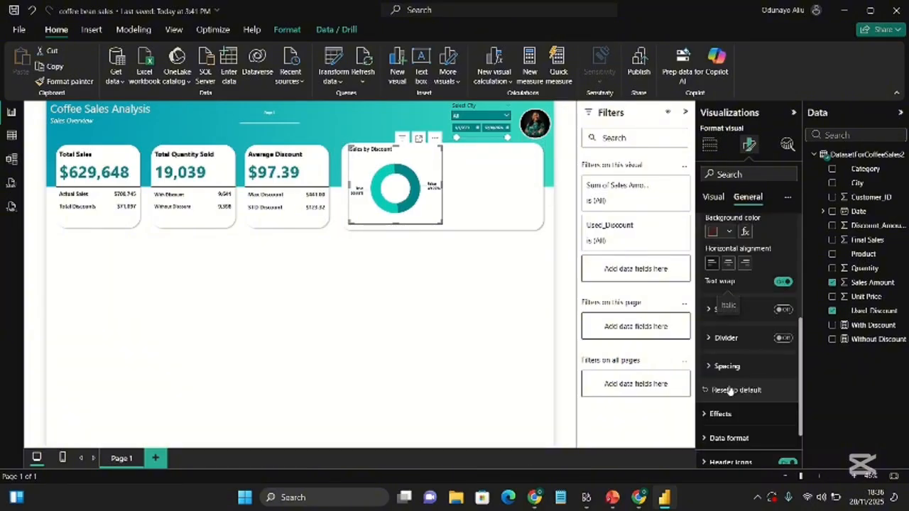
click(753, 355)
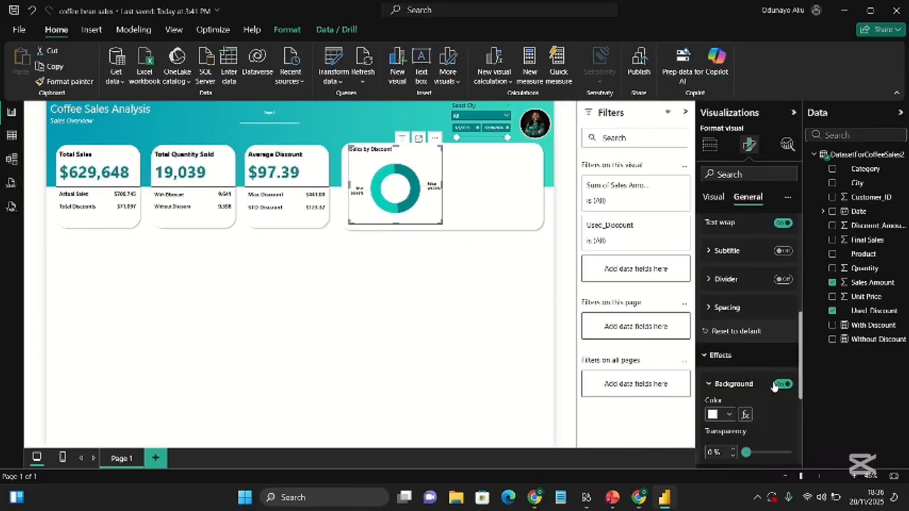
click(780, 384)
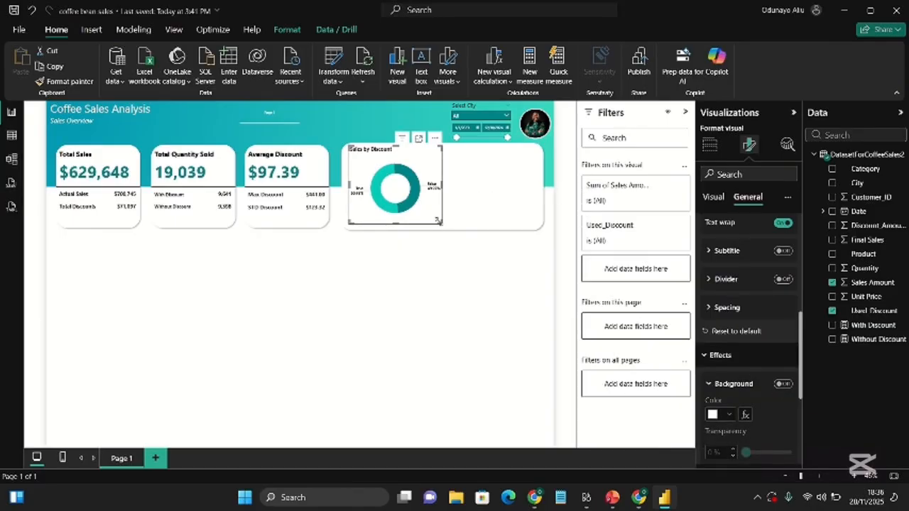
Make the donut chart narrower and slightly taller, align it with the white panel's left edge, and deselect it.
drag(438, 222, 424, 228)
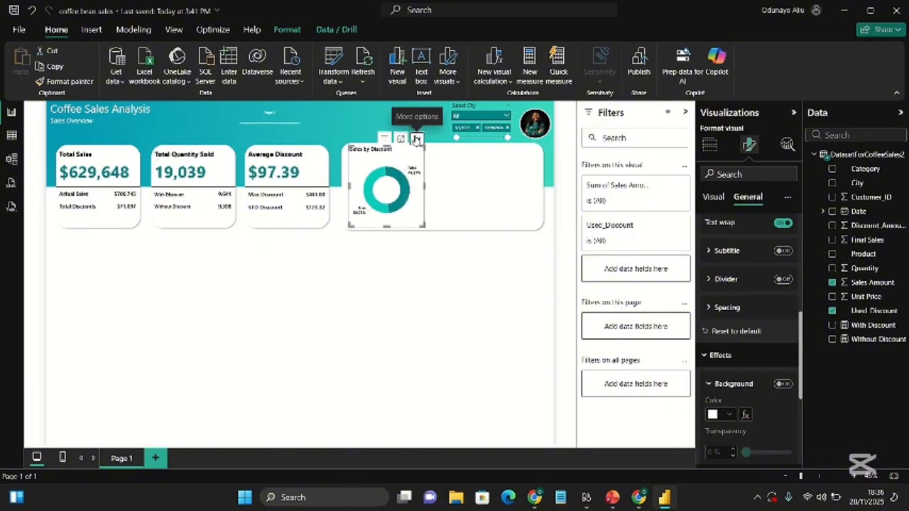
drag(417, 142, 410, 136)
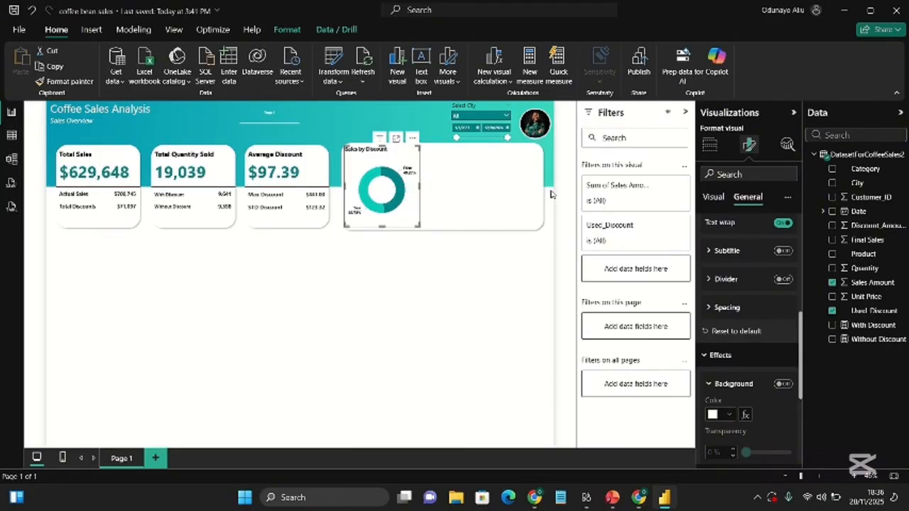
click(547, 285)
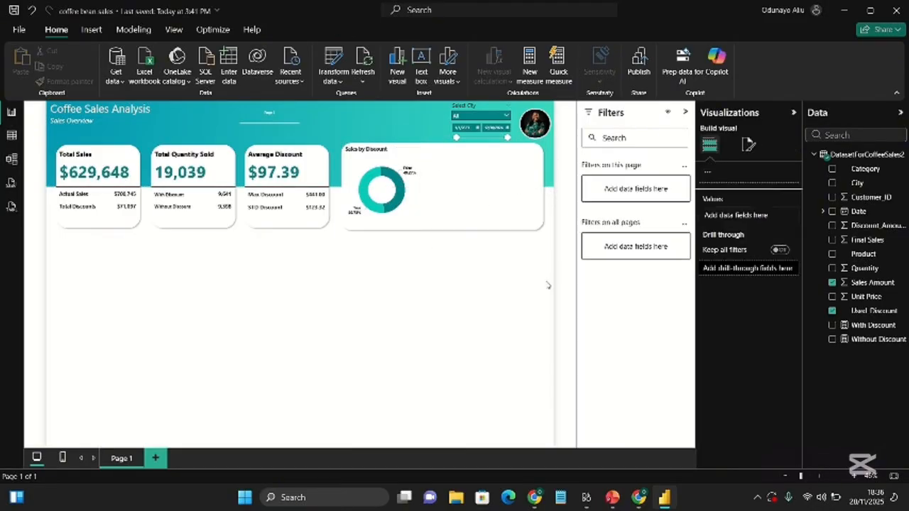
Create a column chart with Customer_ID on the X-axis and the sum of Discount_Amount on the Y-axis.
click(833, 198)
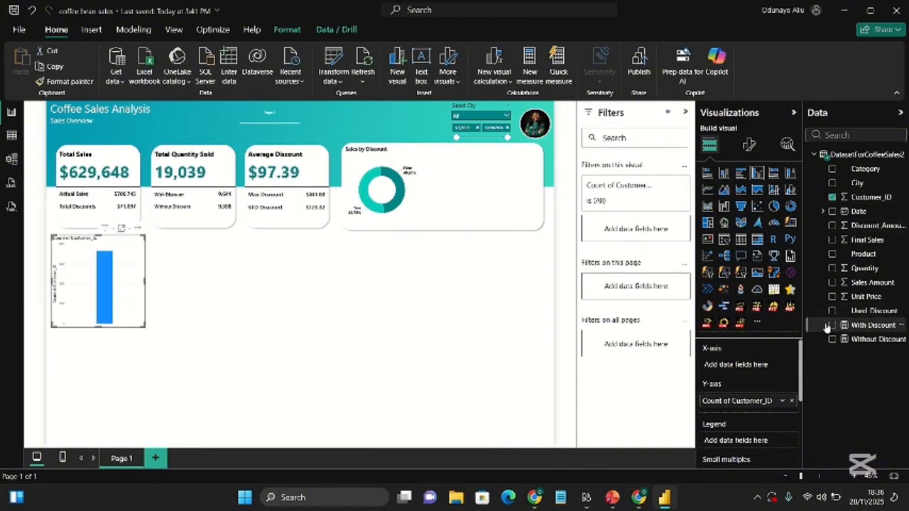
click(831, 225)
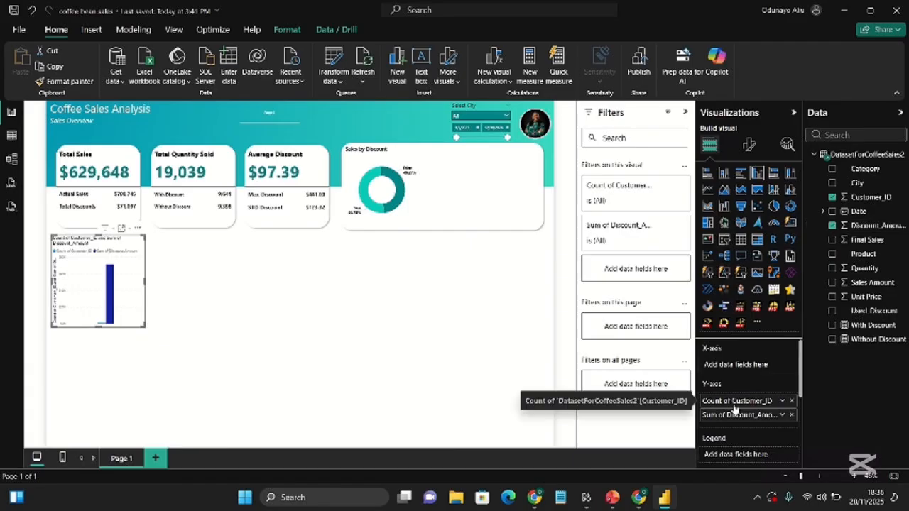
drag(737, 401, 732, 364)
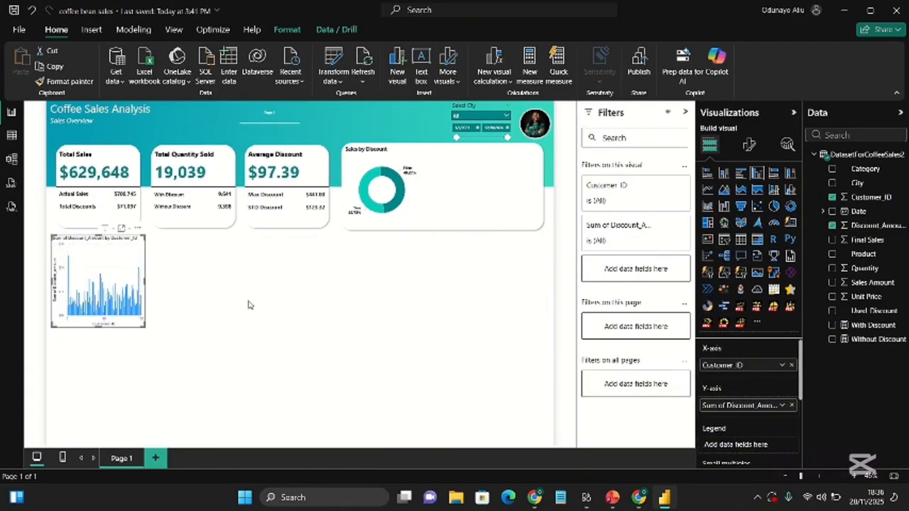
Place the customer discount chart beside the donut in the white panel, fit its size, and convert it to a clustered bar chart.
drag(124, 245, 509, 153)
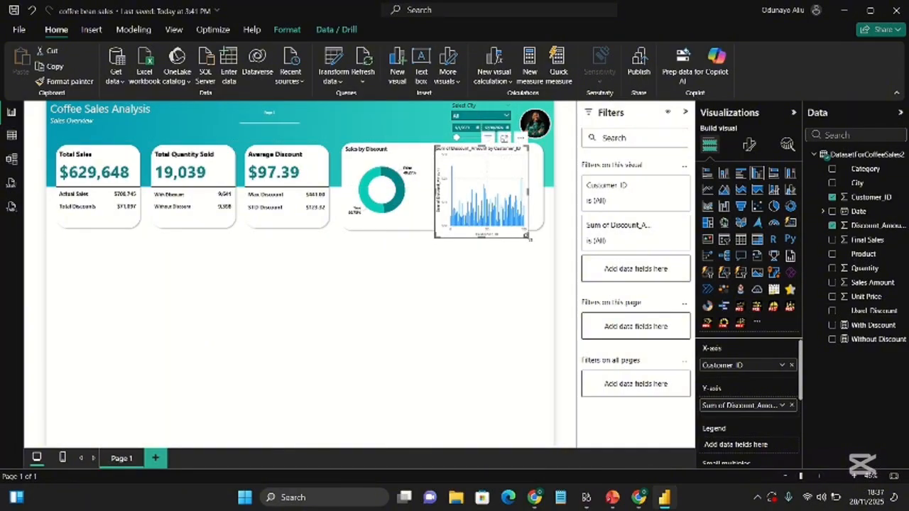
mouse_move(526, 233)
mouse_down()
mouse_move(546, 227)
mouse_move(536, 227)
mouse_up()
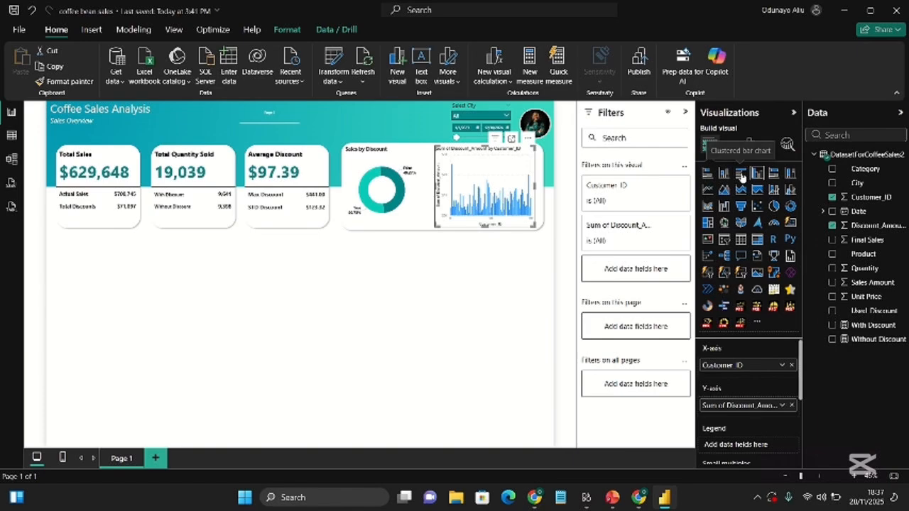
click(741, 173)
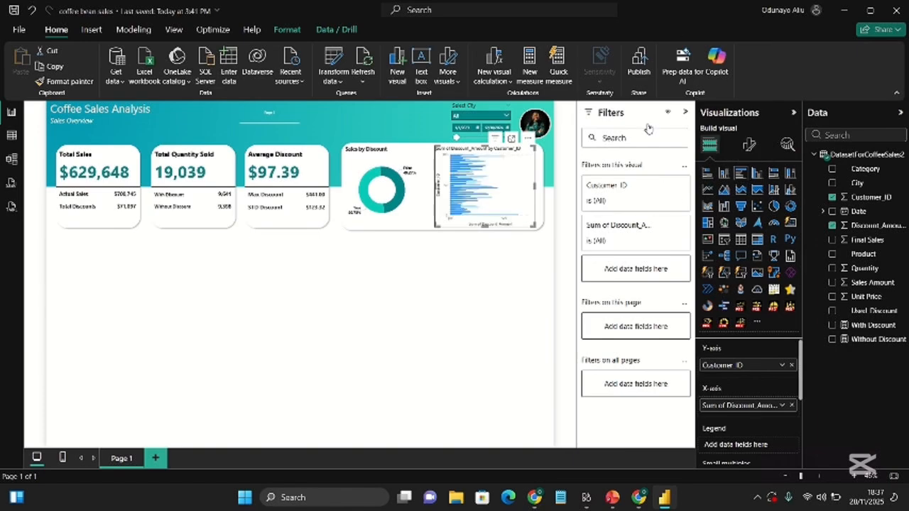
Filter the bar chart's Customer_ID field to the top 5 by the sum of Discount_Amount.
click(661, 189)
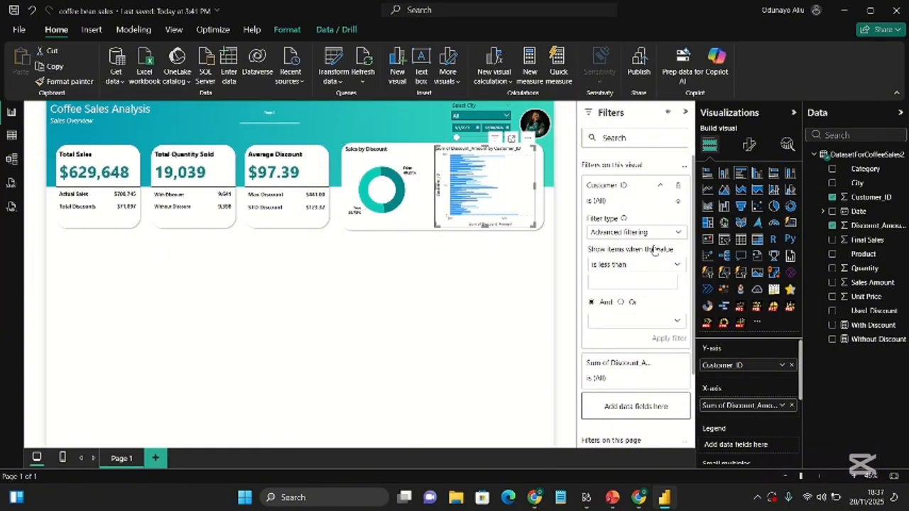
click(671, 232)
click(672, 233)
click(673, 233)
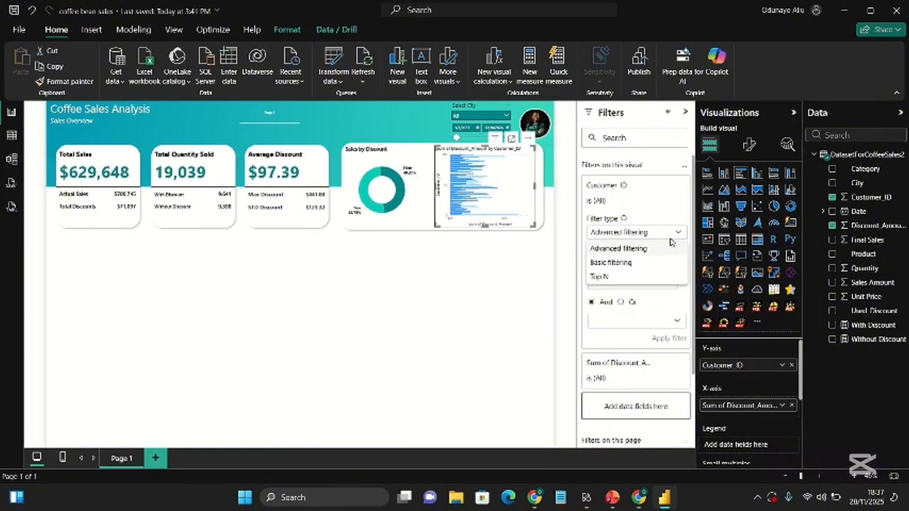
click(616, 278)
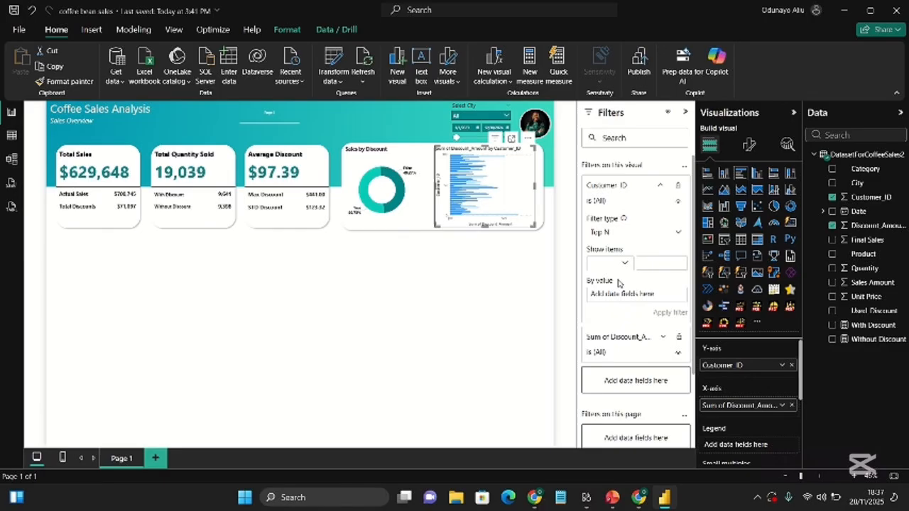
click(651, 265)
text(5)
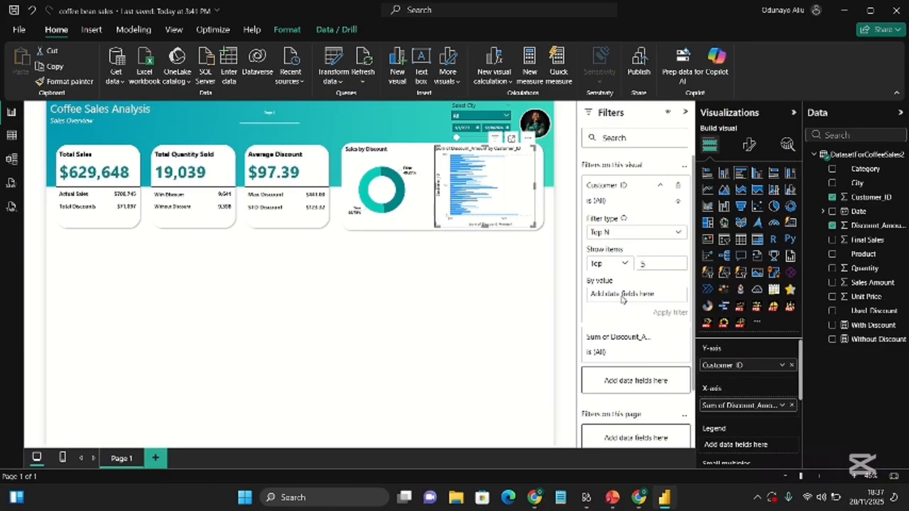
drag(869, 225, 662, 301)
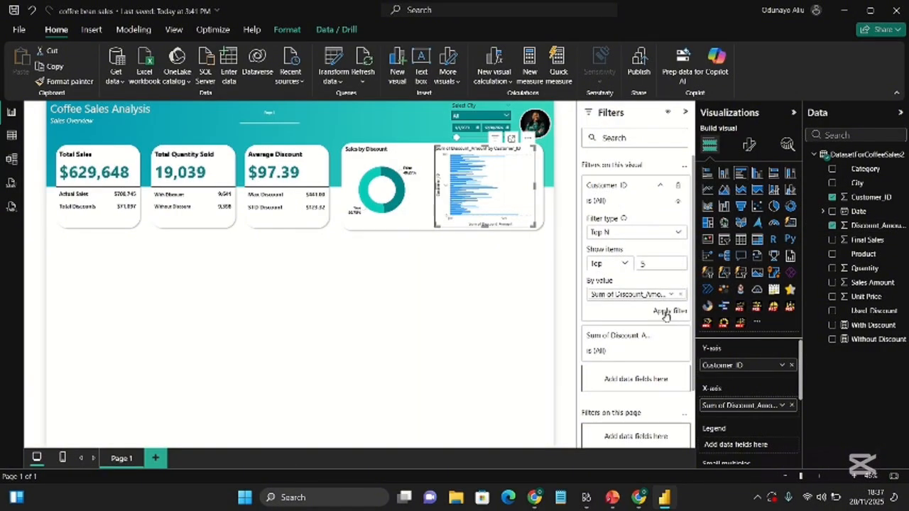
click(666, 313)
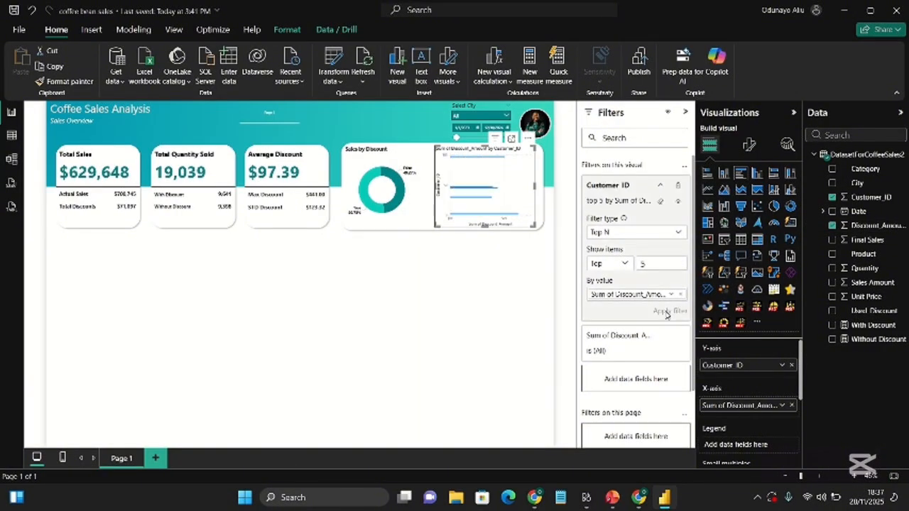
scroll(631, 323, down, 2)
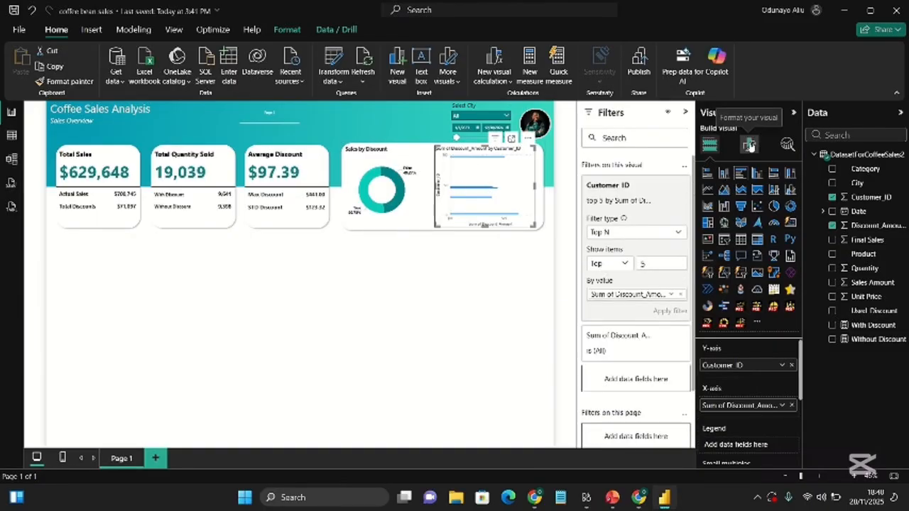
Turn off the horizontal gridlines of the customer discount bar chart.
click(749, 145)
click(783, 351)
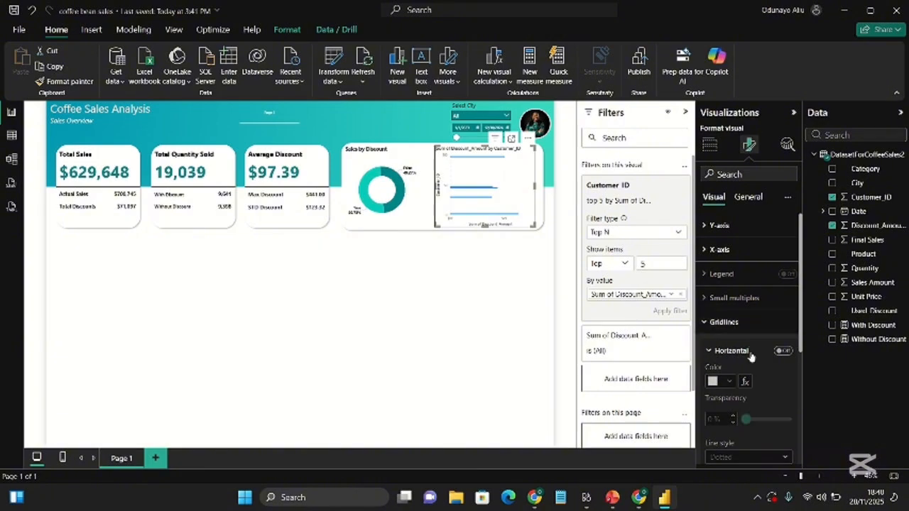
scroll(750, 356, down, 5)
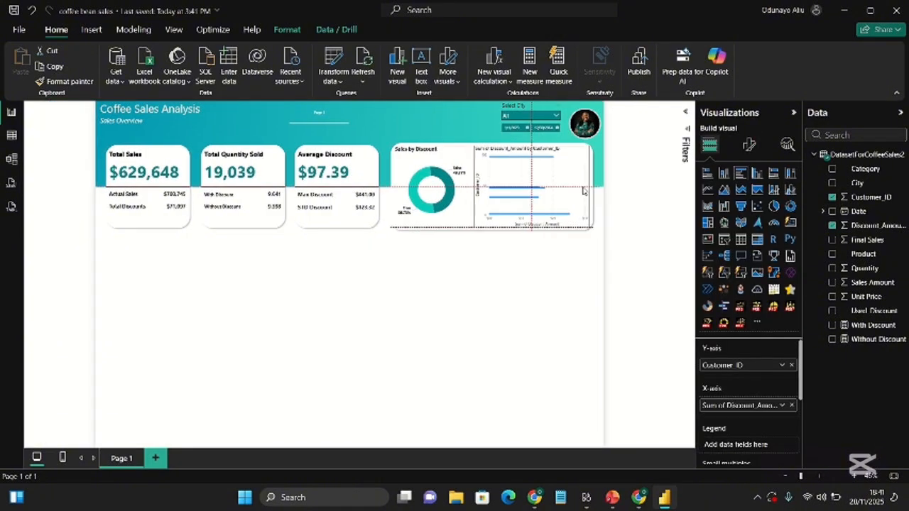
Turn off the X-axis title and X-axis values of the customer discount bar chart.
click(747, 145)
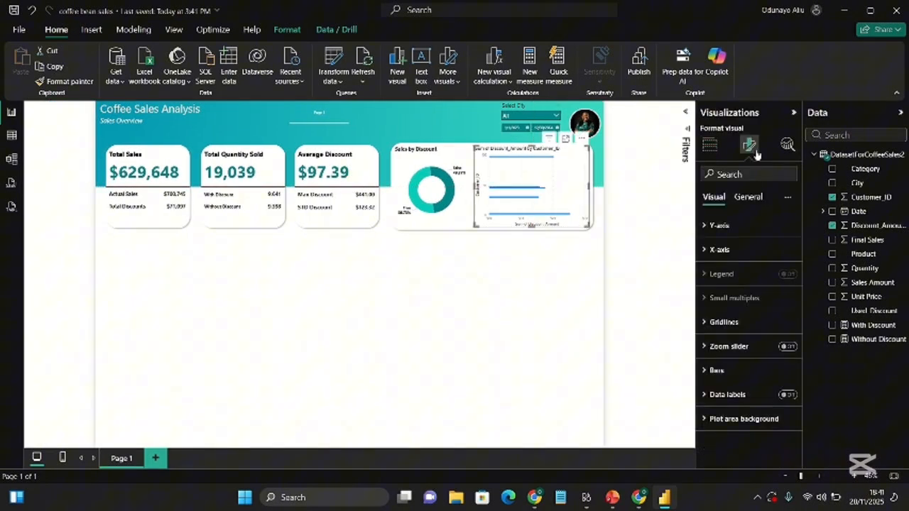
click(746, 250)
scroll(750, 296, down, 1)
click(781, 376)
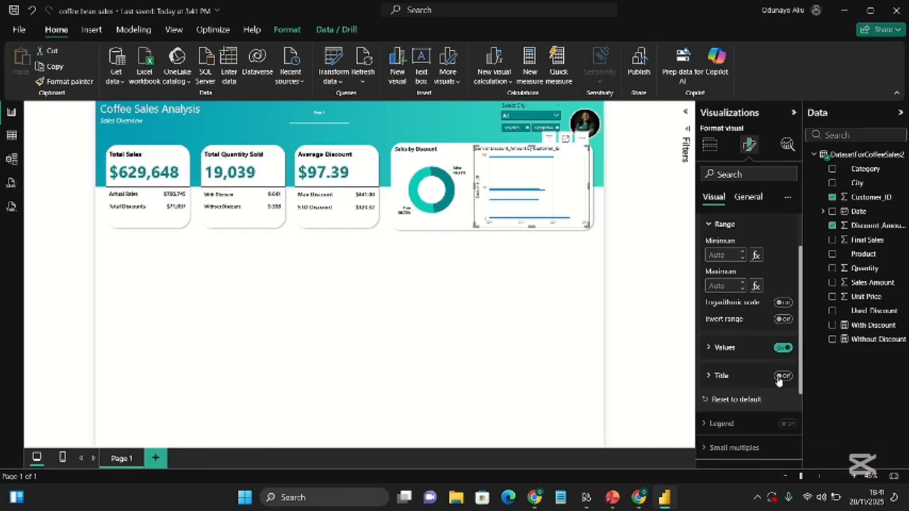
click(734, 382)
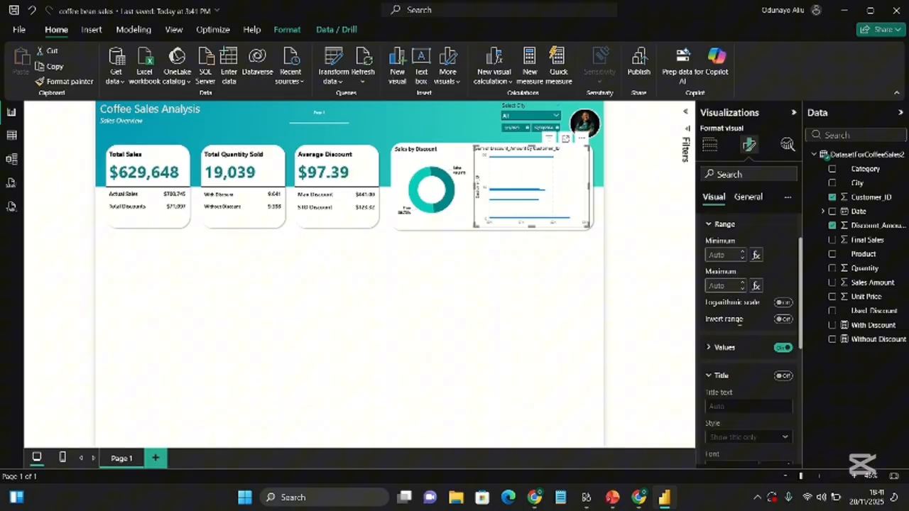
click(779, 349)
scroll(751, 354, up, 2)
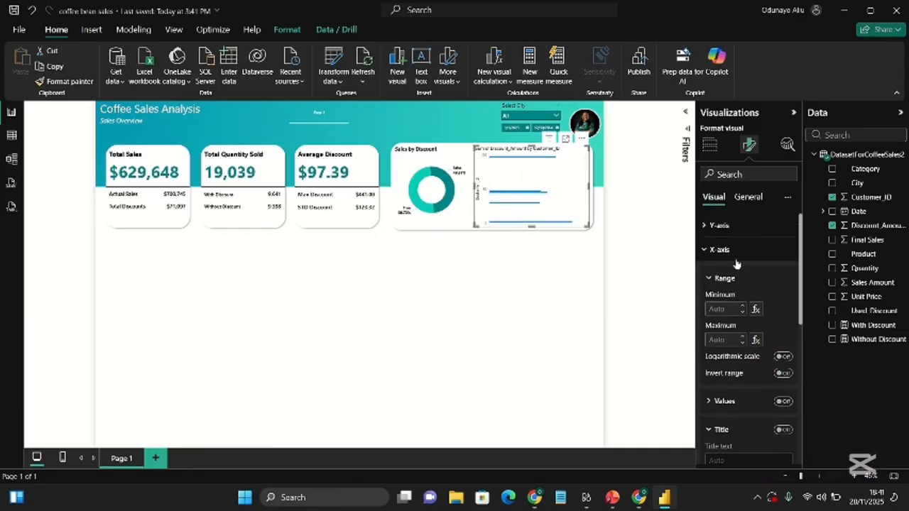
click(735, 255)
Turn off the Y-axis title of the customer discount bar chart.
click(749, 234)
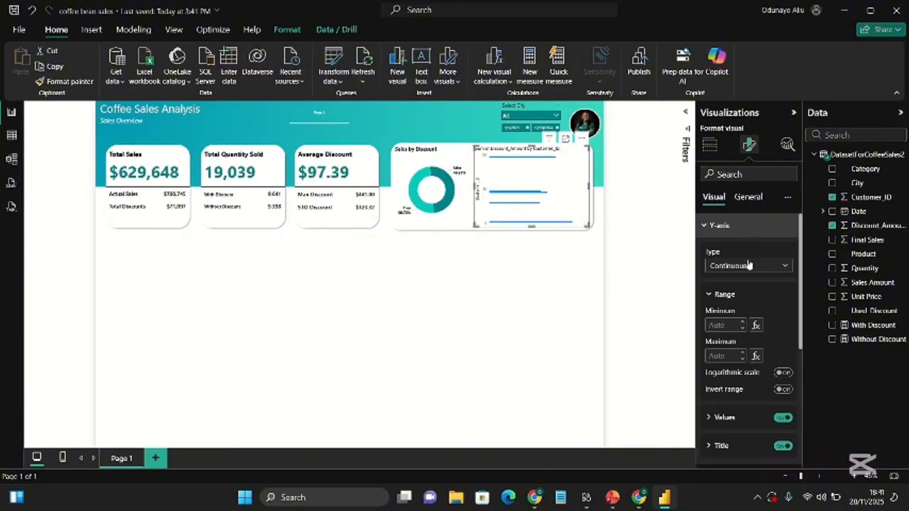
scroll(751, 299, down, 3)
click(782, 371)
click(738, 348)
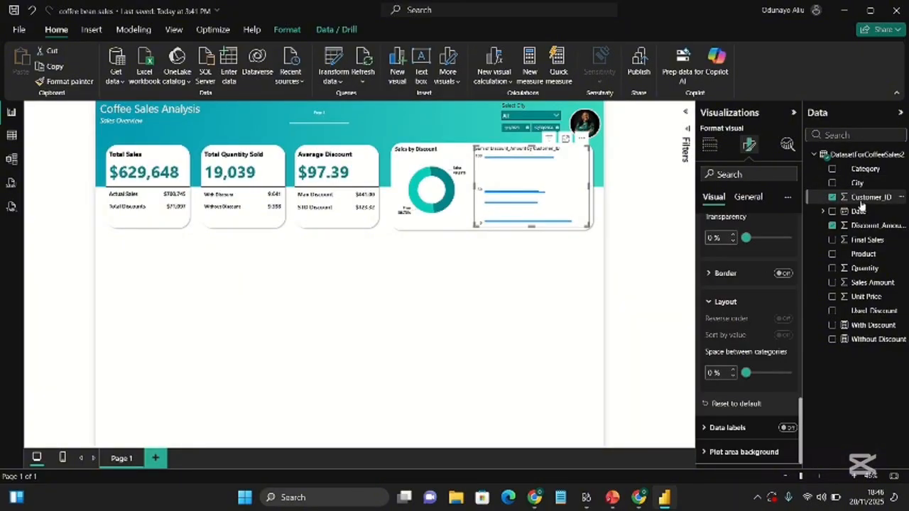
Change the data type of the Customer_ID column to Text.
click(861, 202)
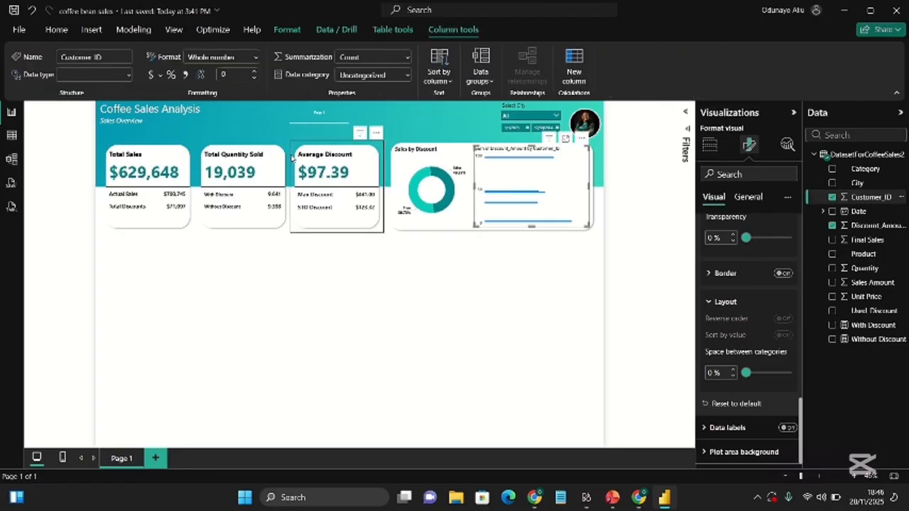
click(94, 75)
click(87, 199)
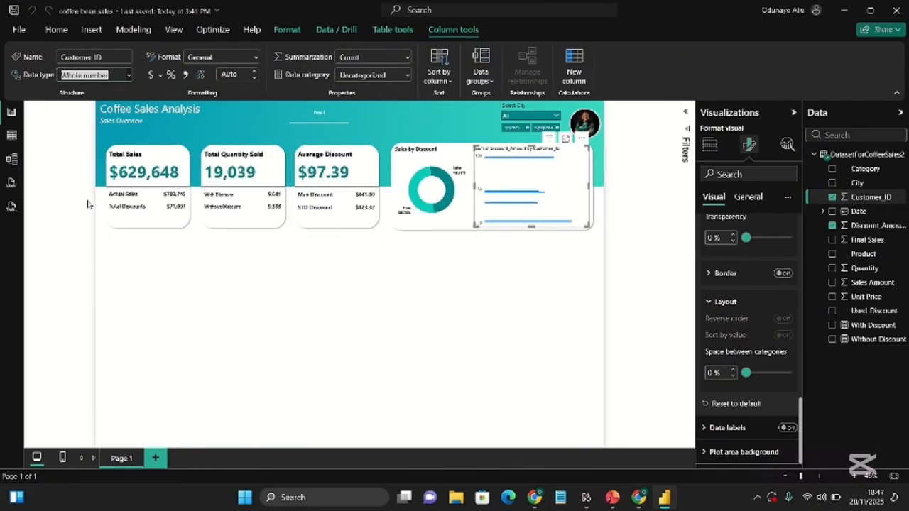
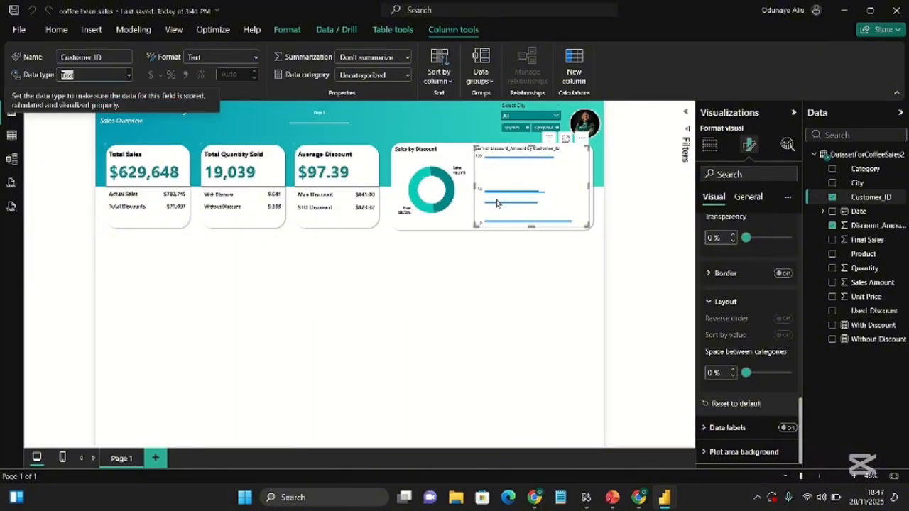
mouse_move(496, 203)
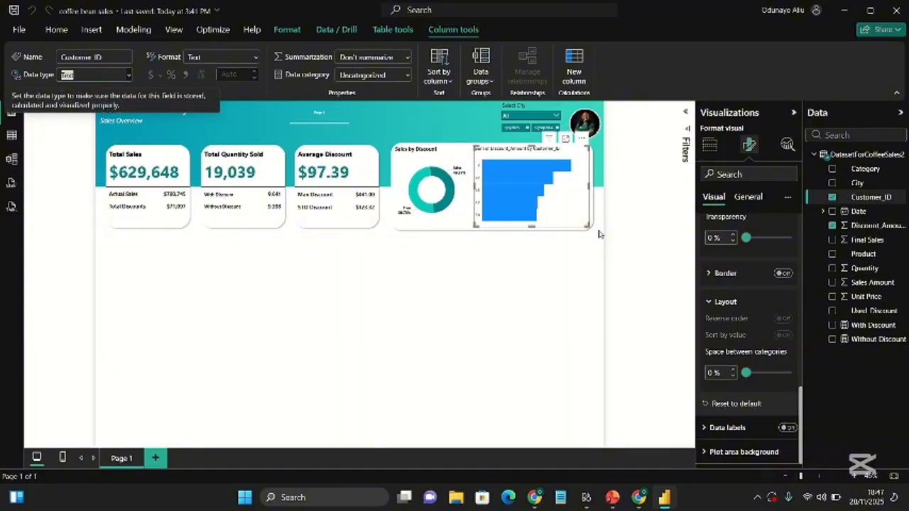
Color the chart's bars dark teal and set the space between categories to 20%.
scroll(722, 383, up, 3)
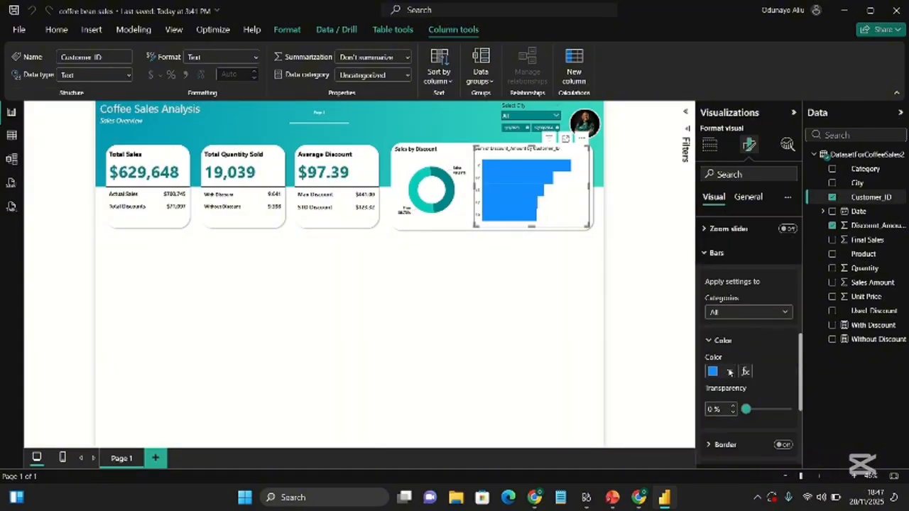
click(729, 371)
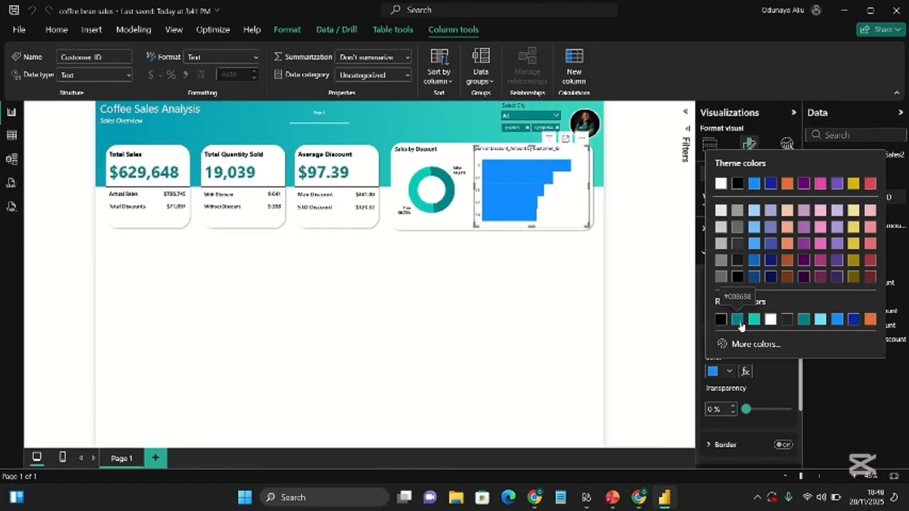
click(739, 323)
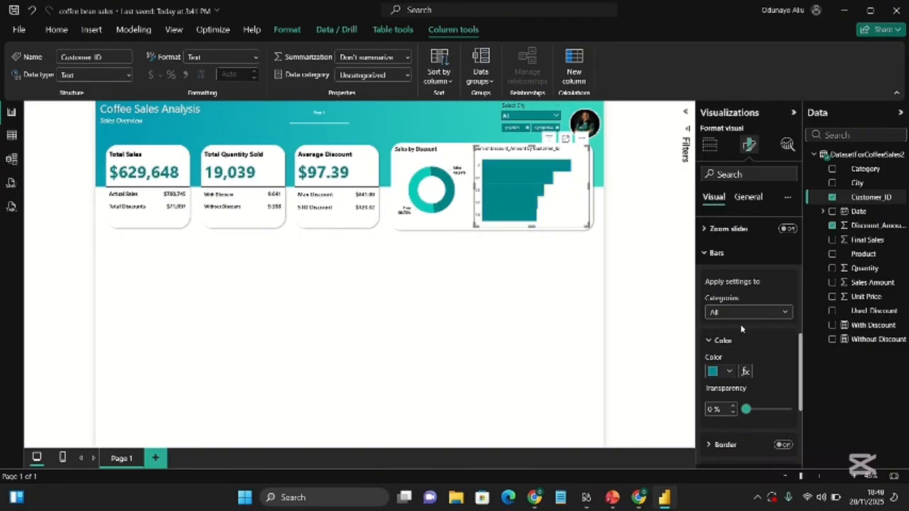
scroll(752, 383, down, 3)
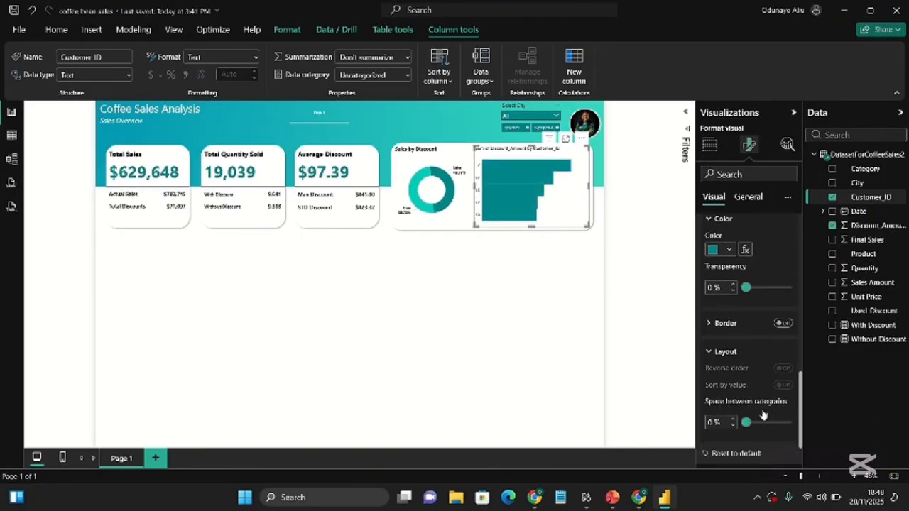
scroll(763, 415, down, 1)
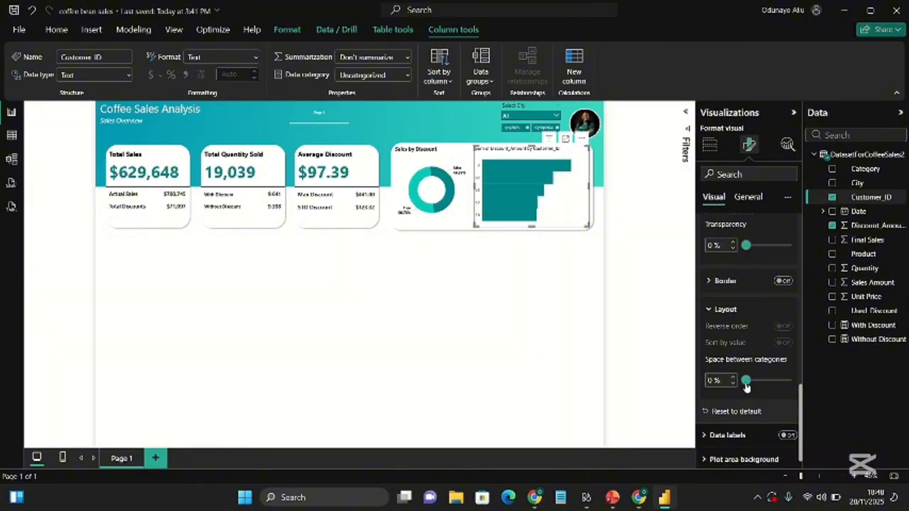
drag(747, 385, 758, 386)
Turn on data labels for the customer discount bar chart.
click(785, 435)
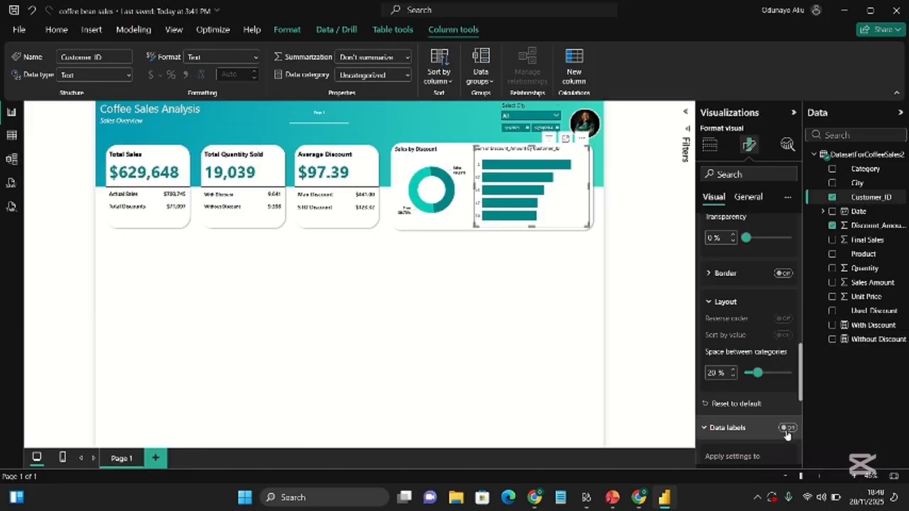
click(785, 429)
click(738, 432)
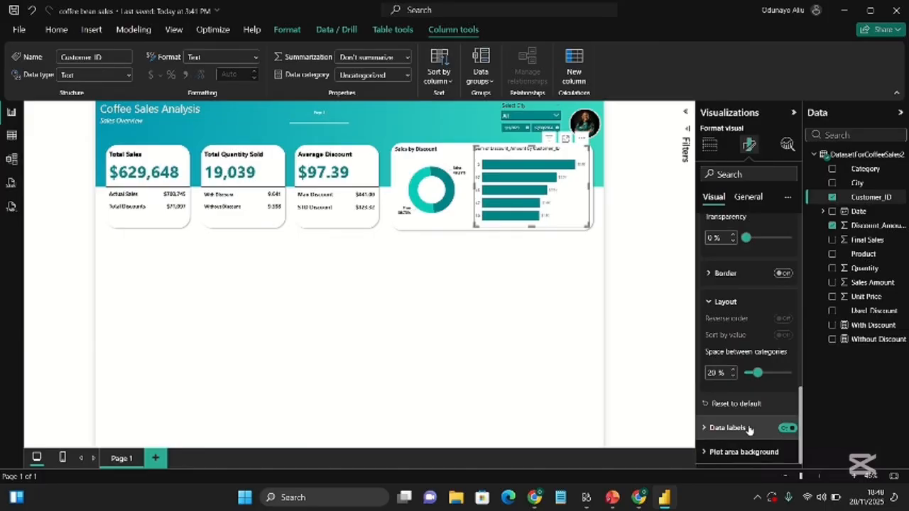
Make the bar chart's data label values bold with a font size of 10.
click(736, 426)
scroll(737, 433, down, 5)
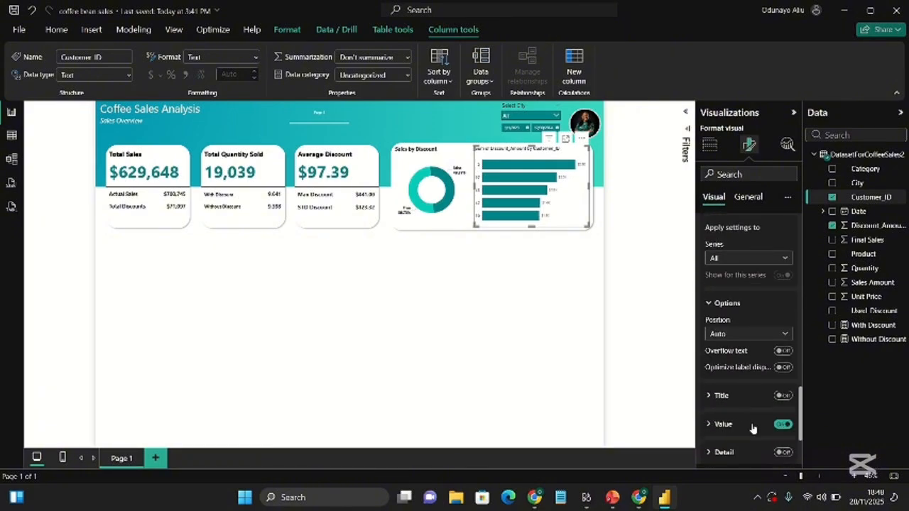
click(753, 424)
scroll(731, 426, down, 3)
click(709, 429)
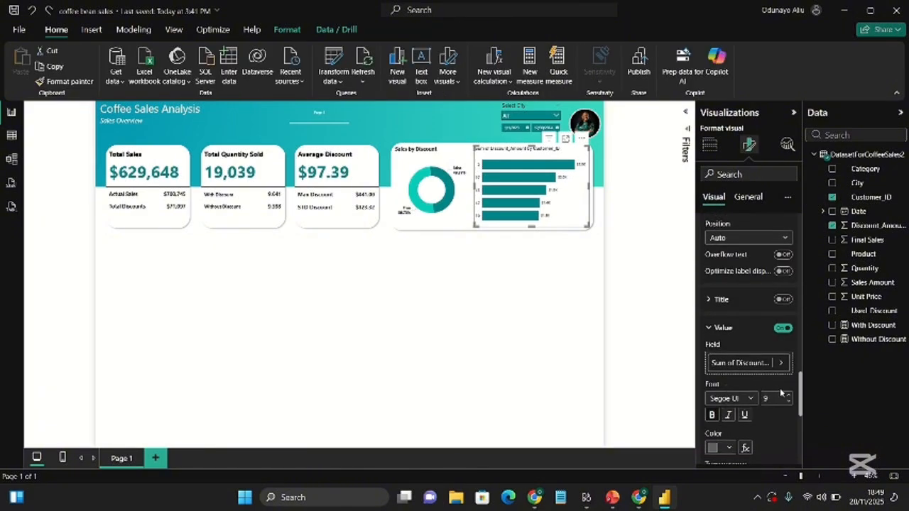
scroll(743, 419, down, 1)
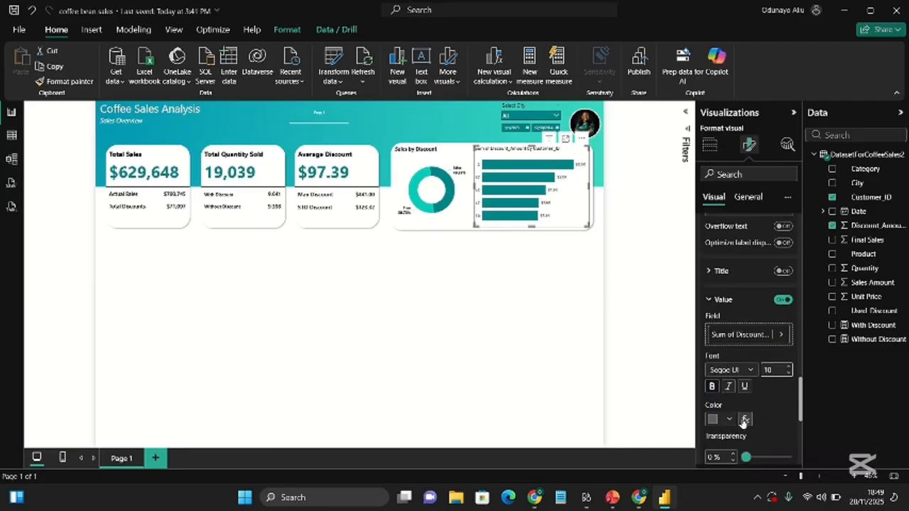
Try white for the data label values, and set their font color to black.
click(732, 410)
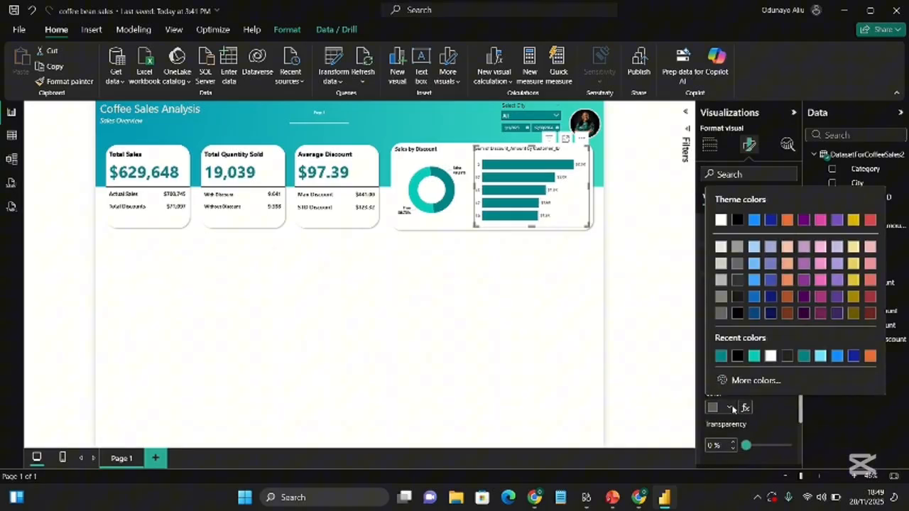
click(767, 357)
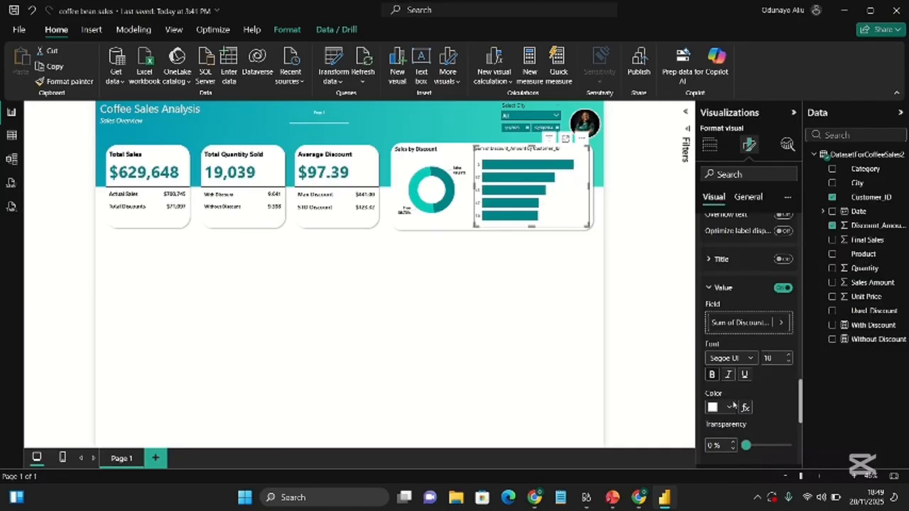
click(728, 415)
click(755, 357)
scroll(774, 384, down, 10)
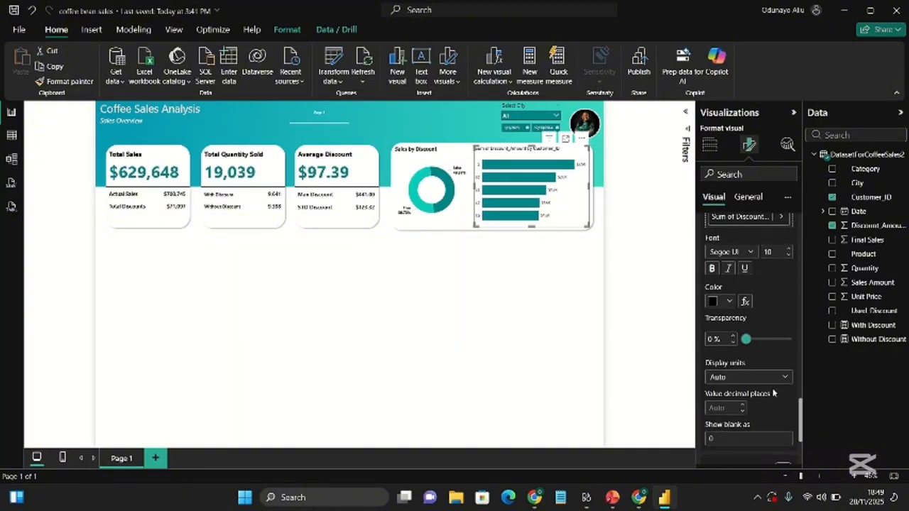
Set the font color of the bar chart's Y-axis values to black.
scroll(772, 391, up, 2)
scroll(773, 392, up, 1)
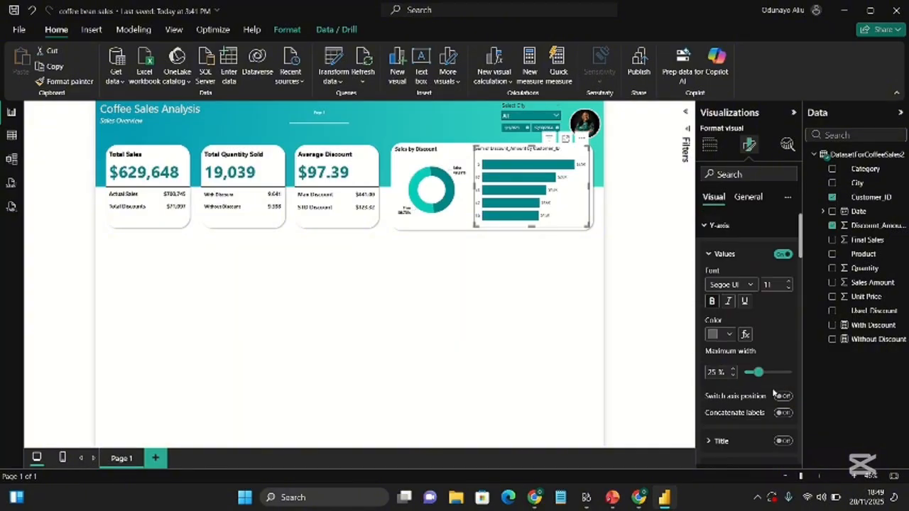
click(730, 335)
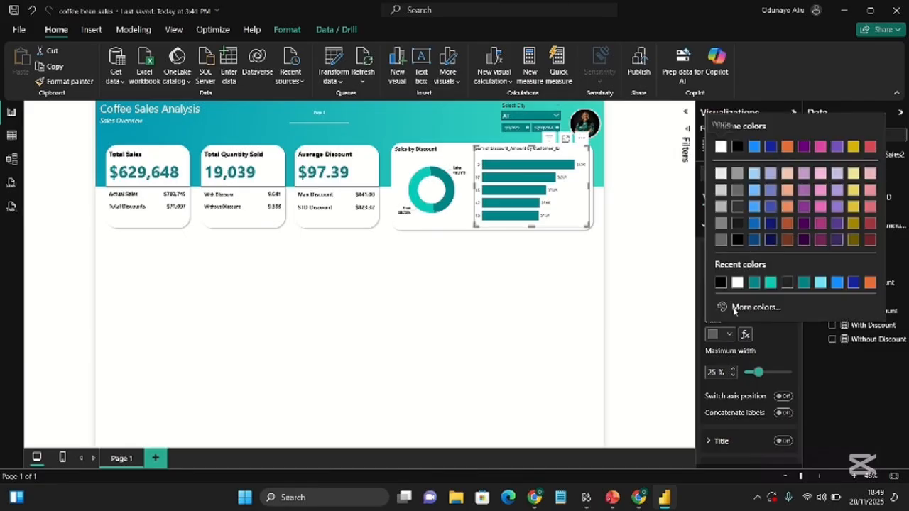
click(726, 284)
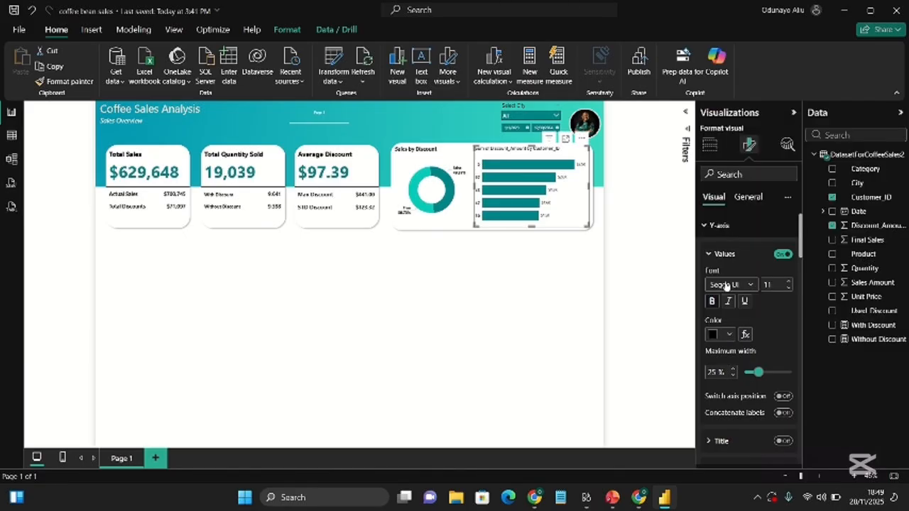
Open conditional formatting for the bar colors and set its format style to Gradient.
scroll(731, 283, down, 5)
scroll(738, 283, up, 1)
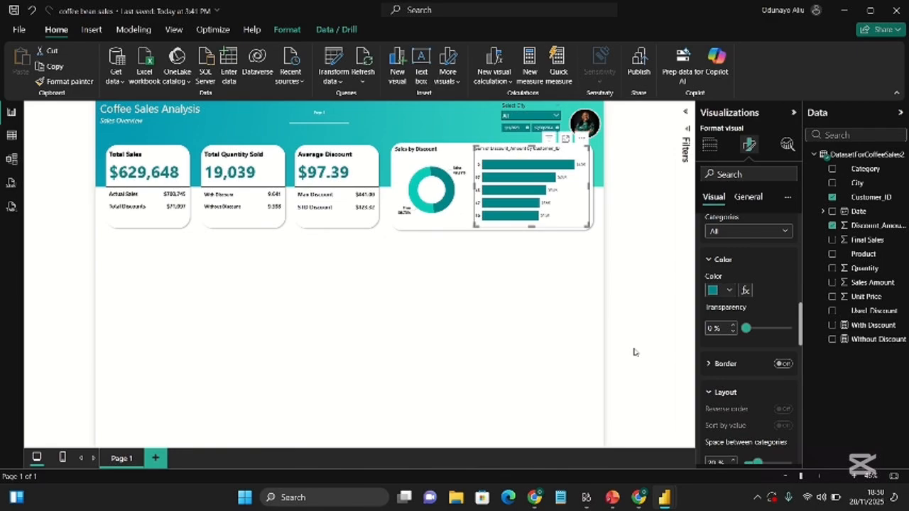
click(746, 291)
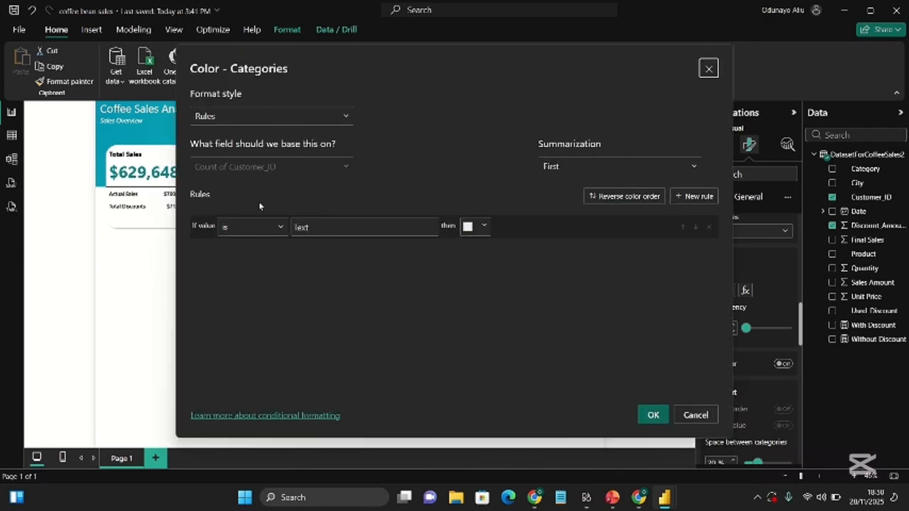
click(286, 170)
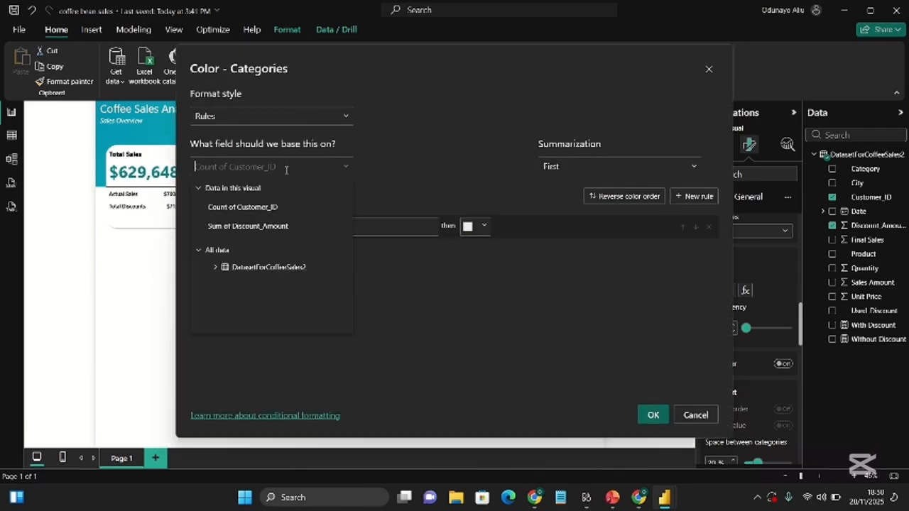
click(273, 227)
click(312, 115)
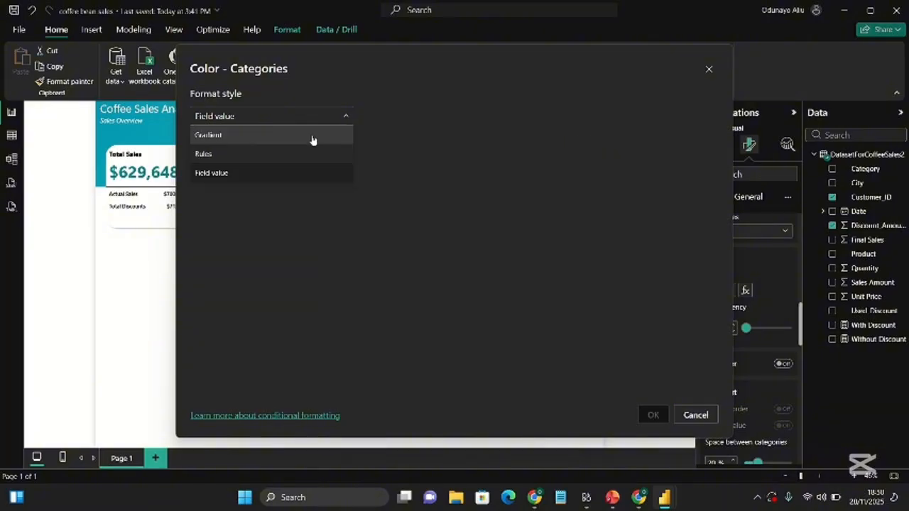
click(313, 139)
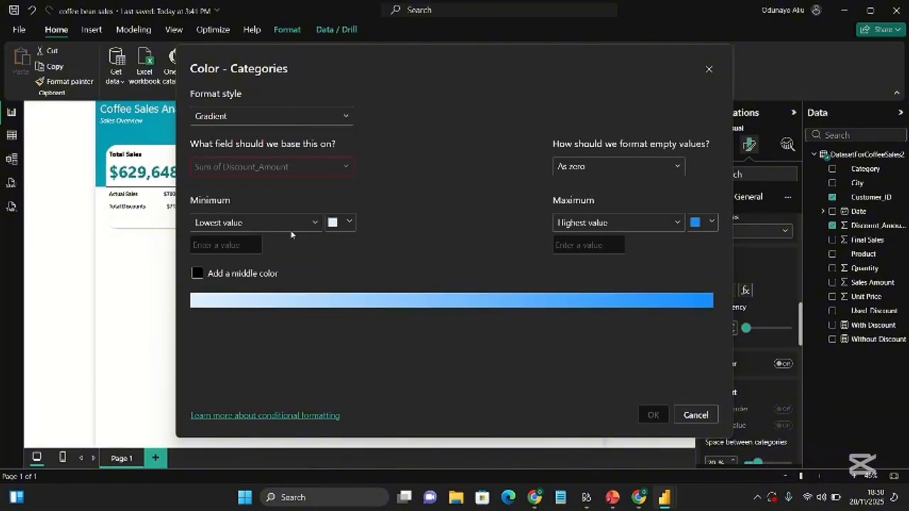
Set the gradient's minimum color to #08CBB9 for the lowest value.
click(346, 224)
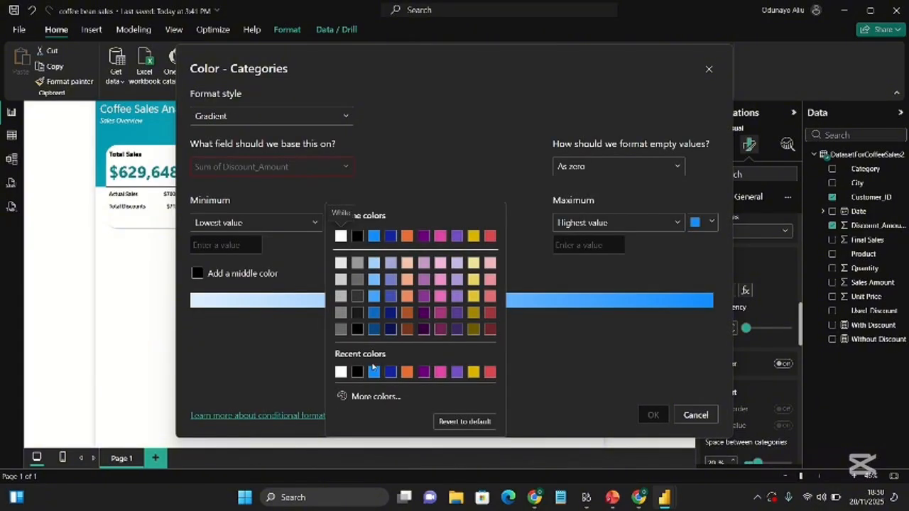
click(370, 396)
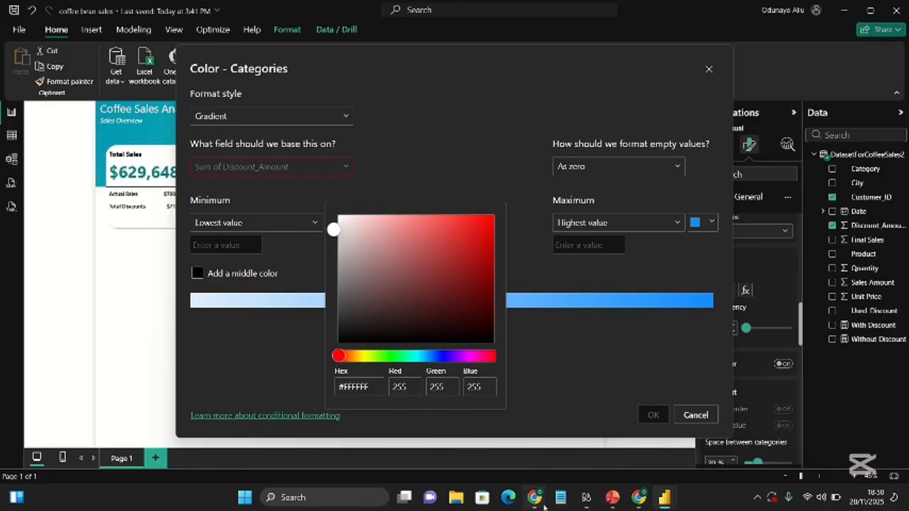
mouse_move(544, 506)
click(558, 429)
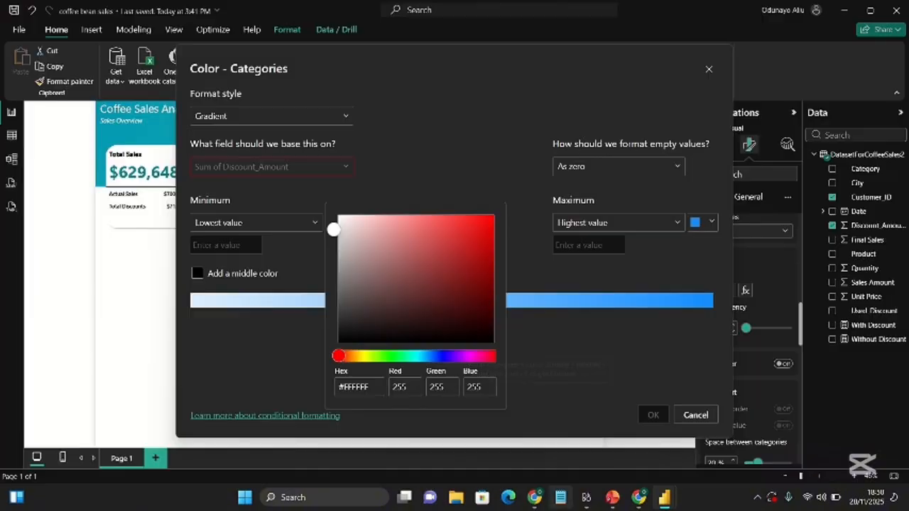
click(377, 388)
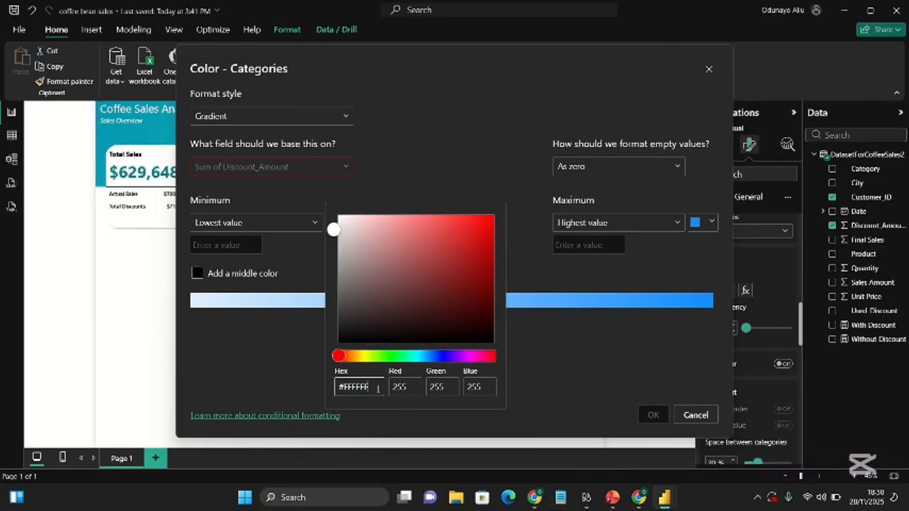
text(09)
text(CBB9)
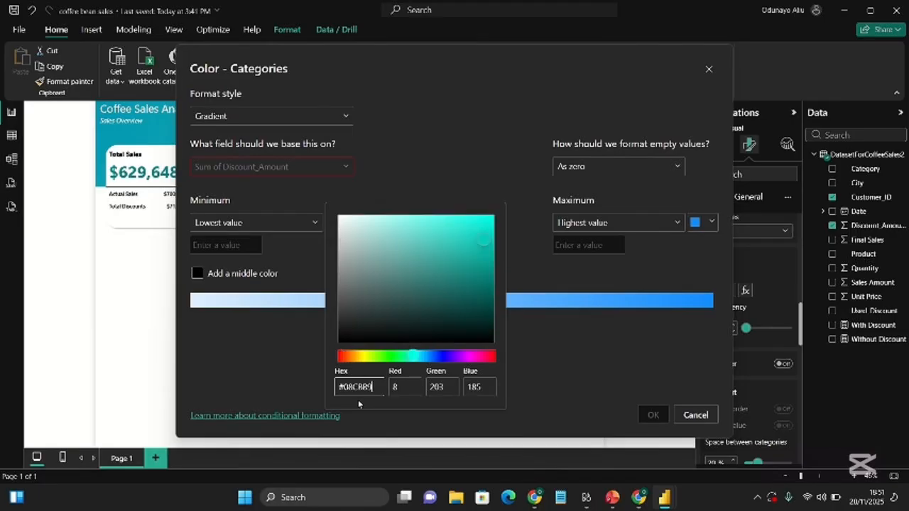
click(569, 362)
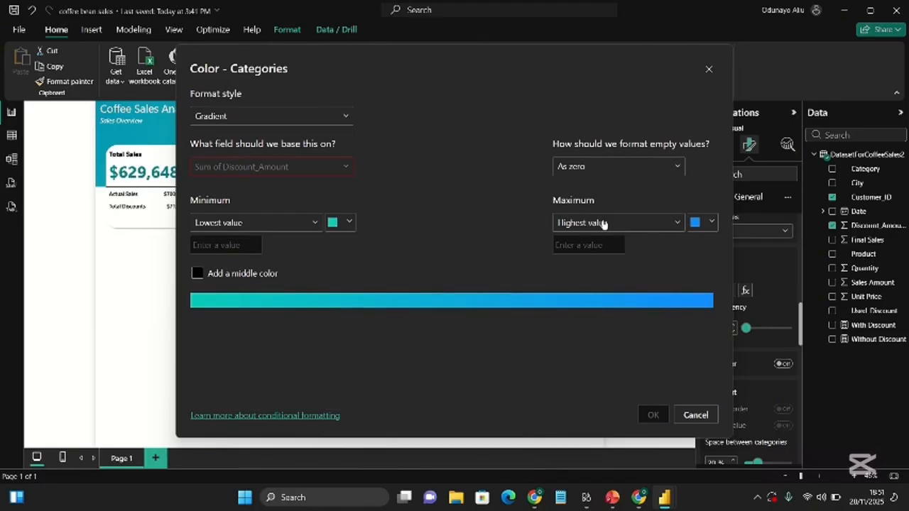
Add a middle color to the gradient and set it to #00B49C, taken from the schemecolor Natural Blue-greens palette.
click(196, 274)
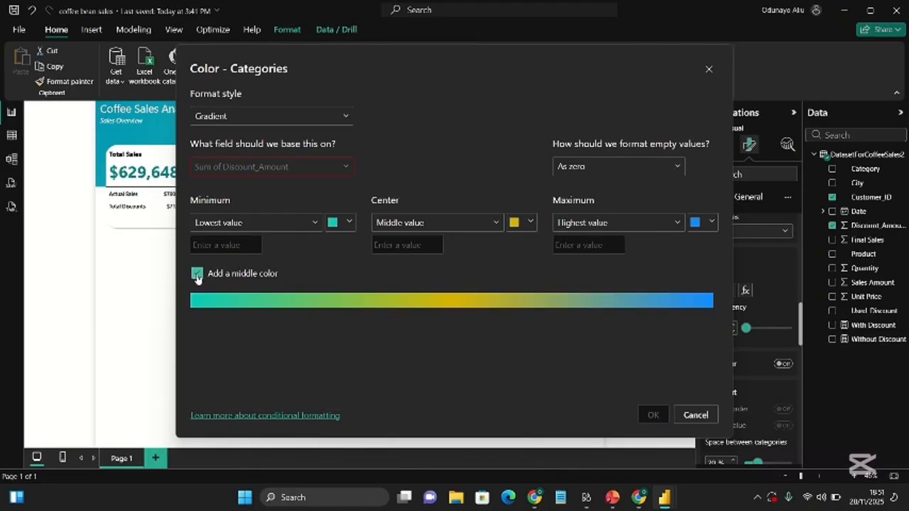
click(529, 222)
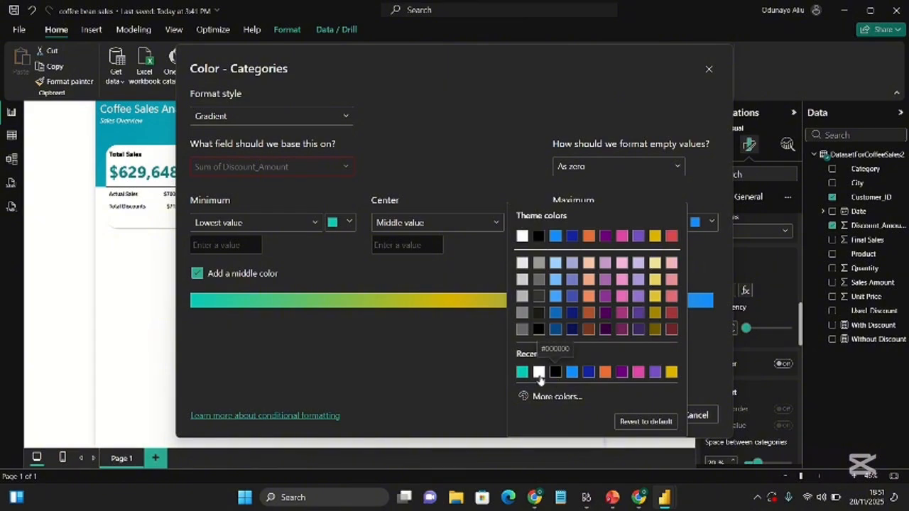
mouse_move(537, 500)
click(547, 441)
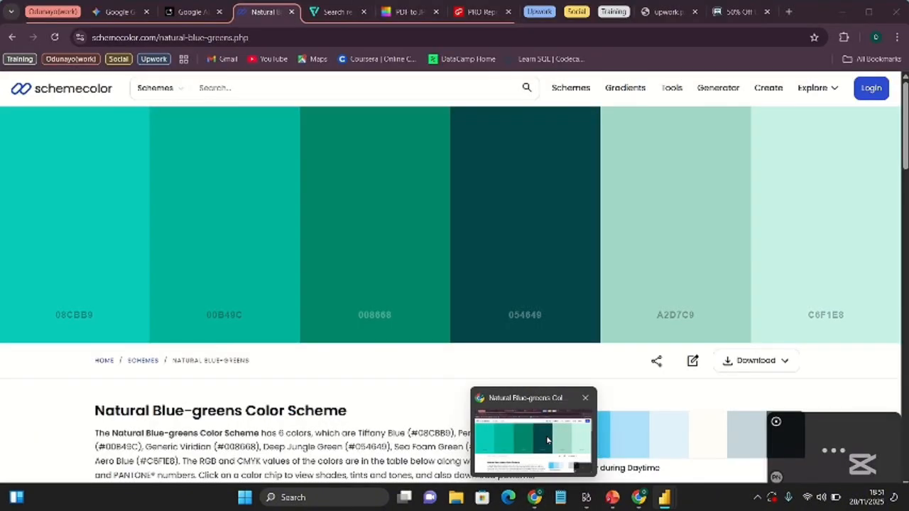
click(534, 497)
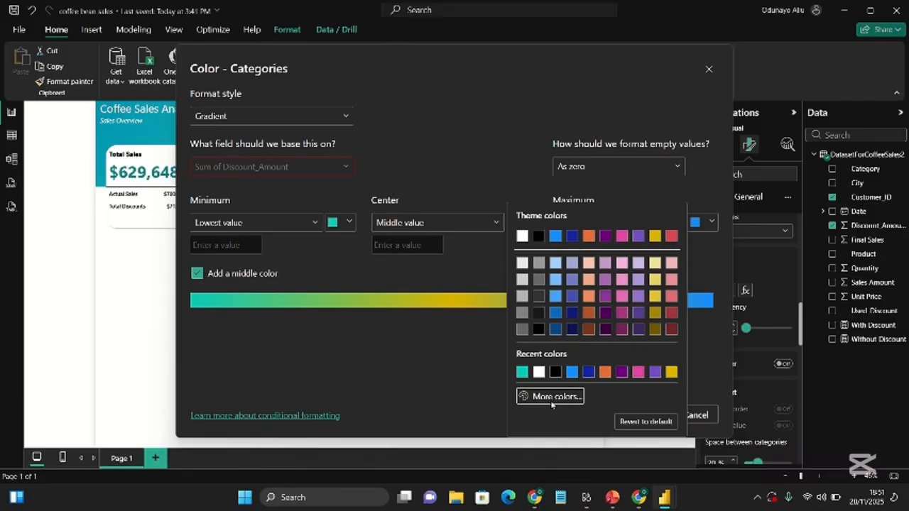
click(551, 398)
text(00)
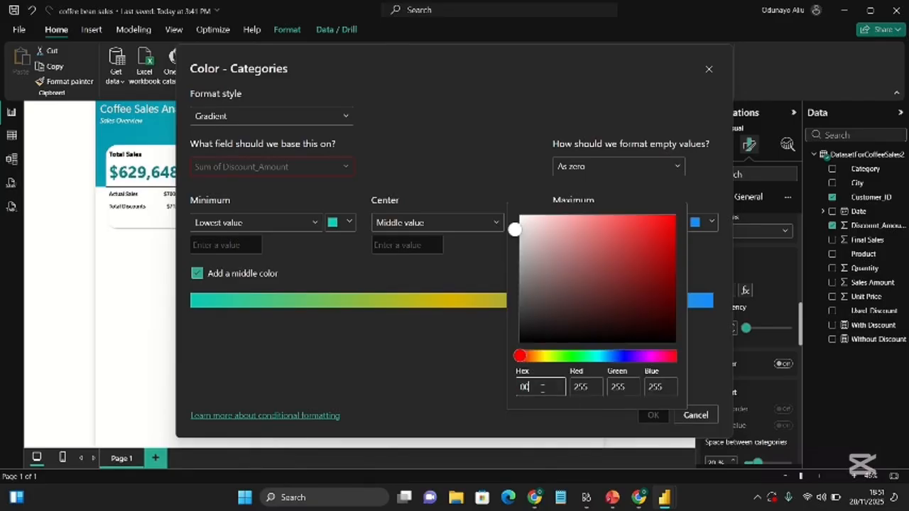
text(b49c)
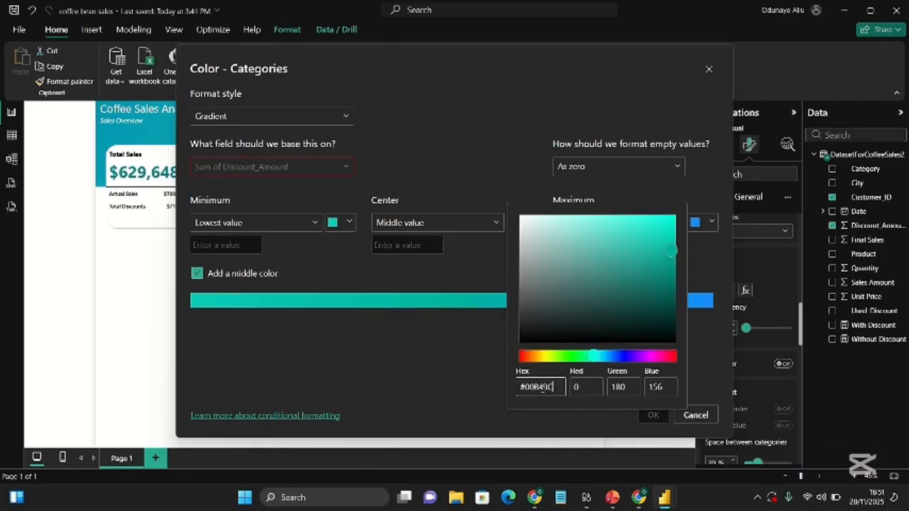
click(440, 333)
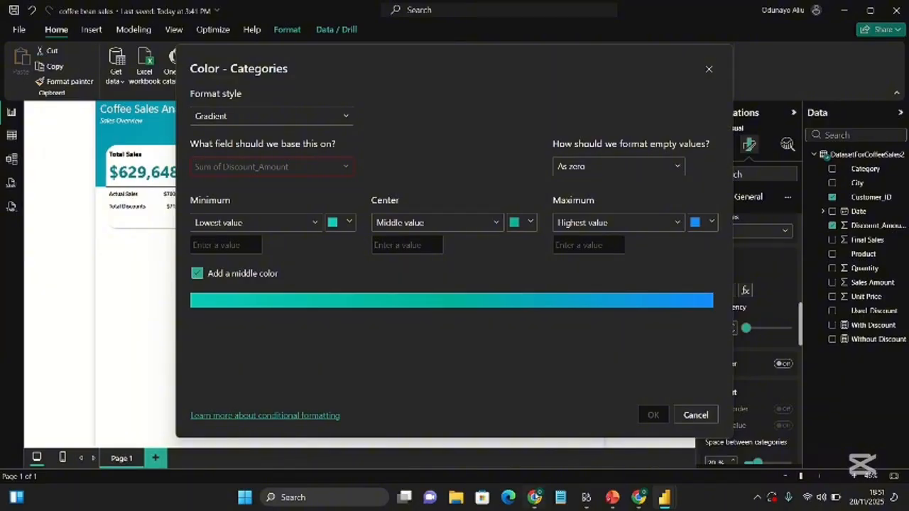
Set the gradient's maximum color to #008668 for the highest value.
mouse_move(535, 498)
mouse_move(553, 455)
click(710, 222)
click(575, 396)
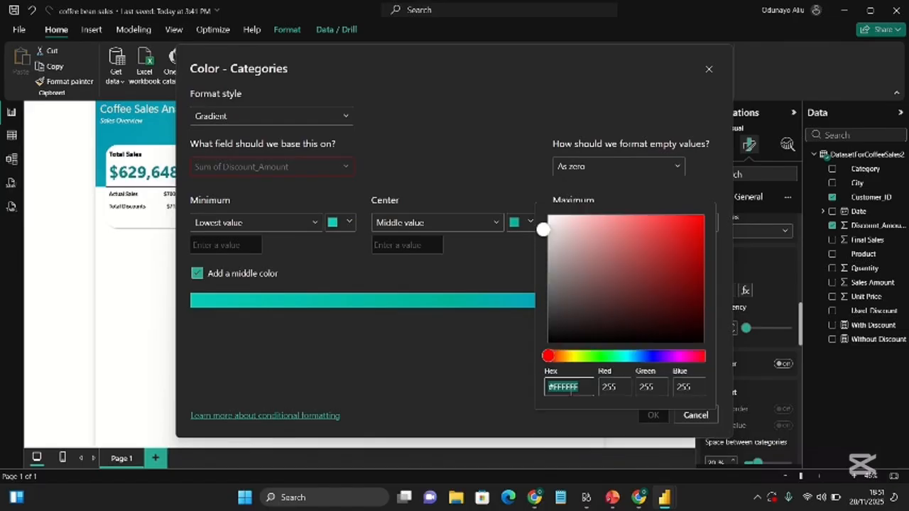
text(008668)
click(477, 365)
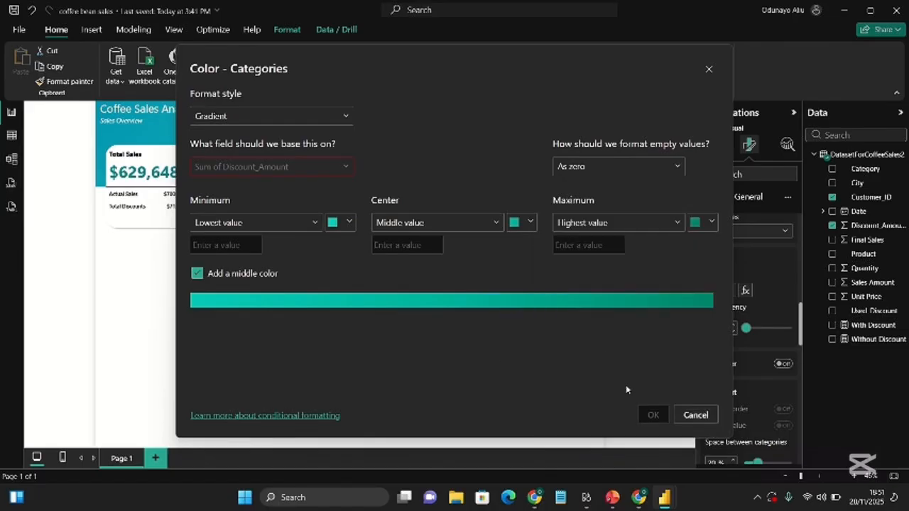
Base the gradient on Sum of Discount_Amount and apply it to the bars.
click(324, 170)
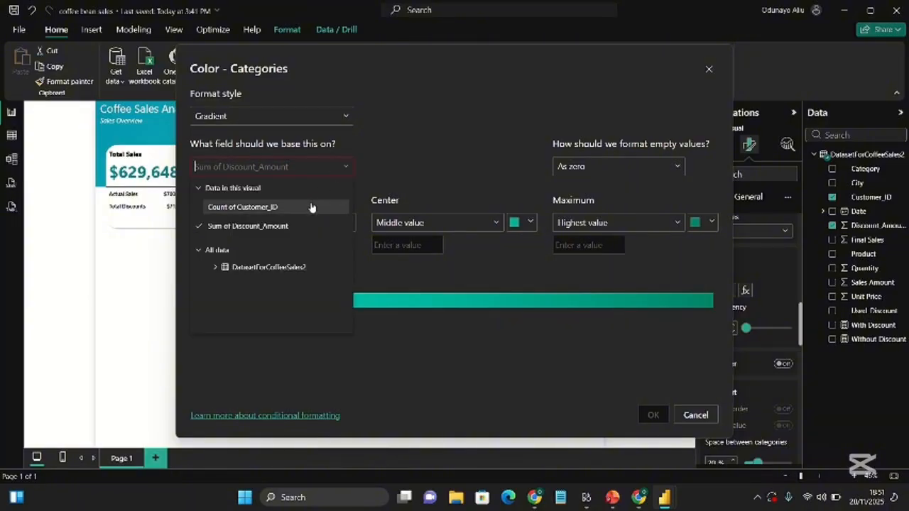
click(313, 231)
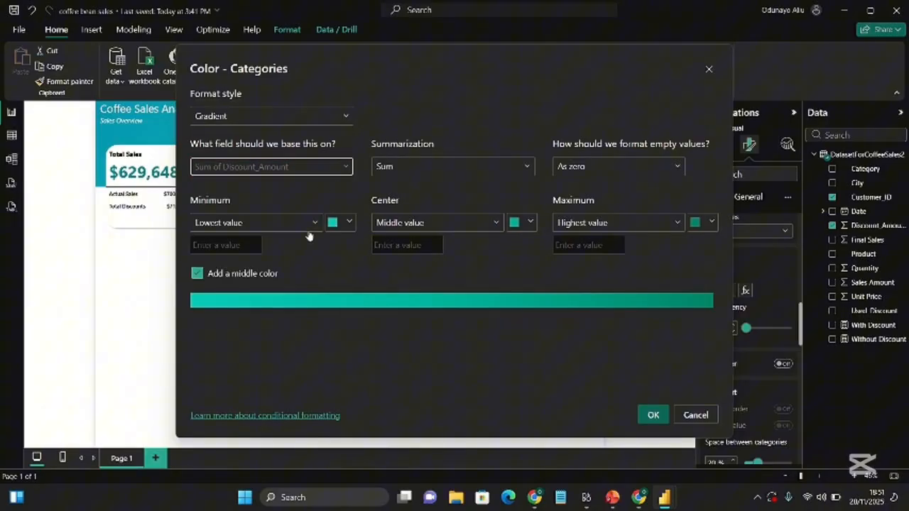
click(653, 415)
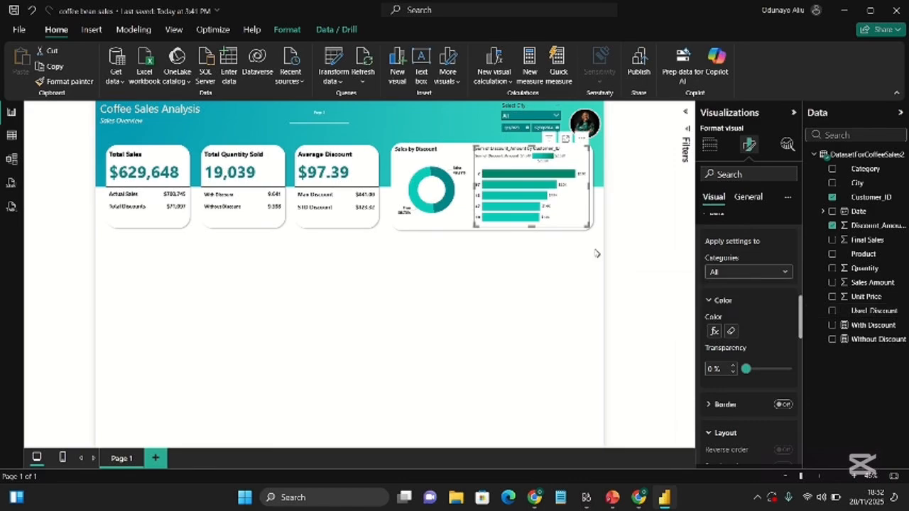
Turn off the bar chart's legend.
scroll(742, 284, up, 5)
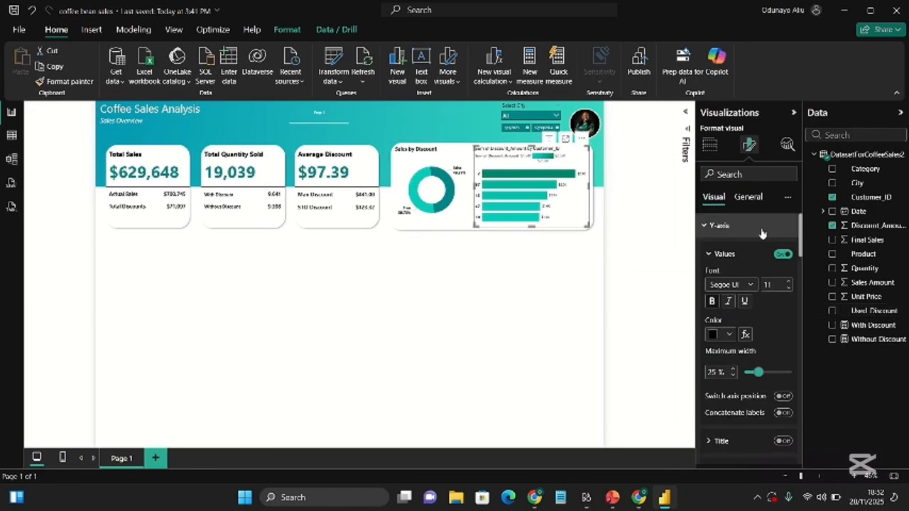
click(761, 227)
scroll(777, 276, down, 3)
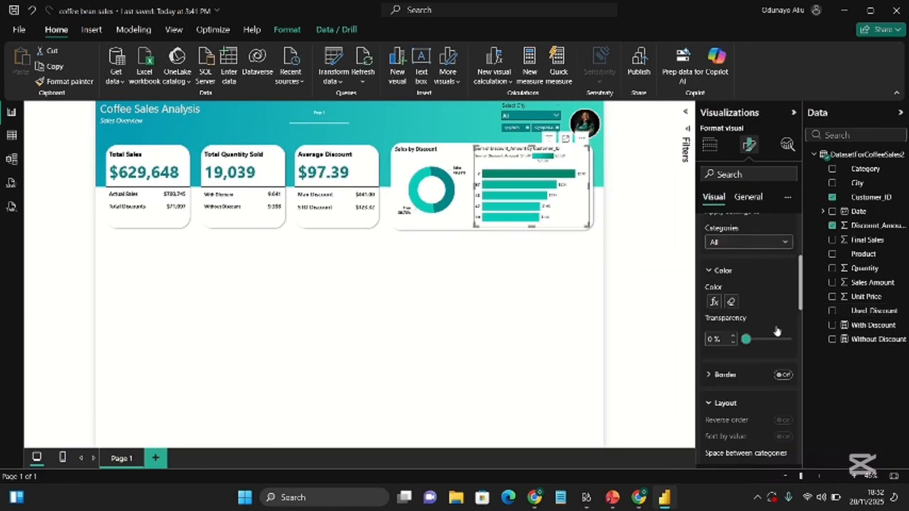
scroll(784, 281, up, 3)
click(786, 264)
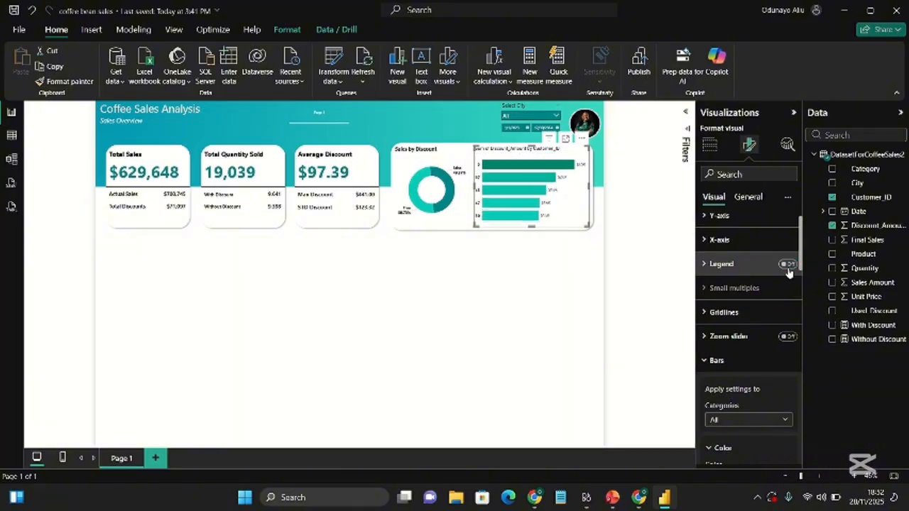
Replace the bar chart's title text with "Top 5 Customer ID by Discount".
click(747, 196)
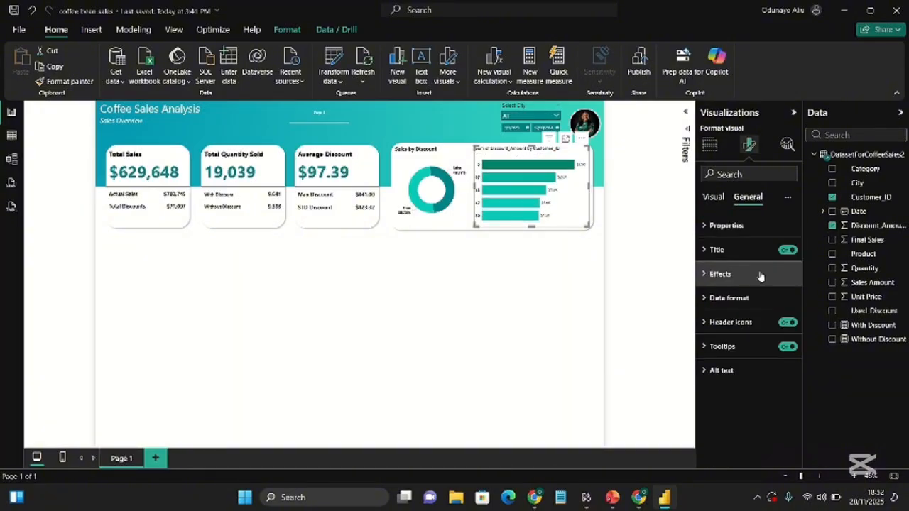
click(757, 274)
click(732, 250)
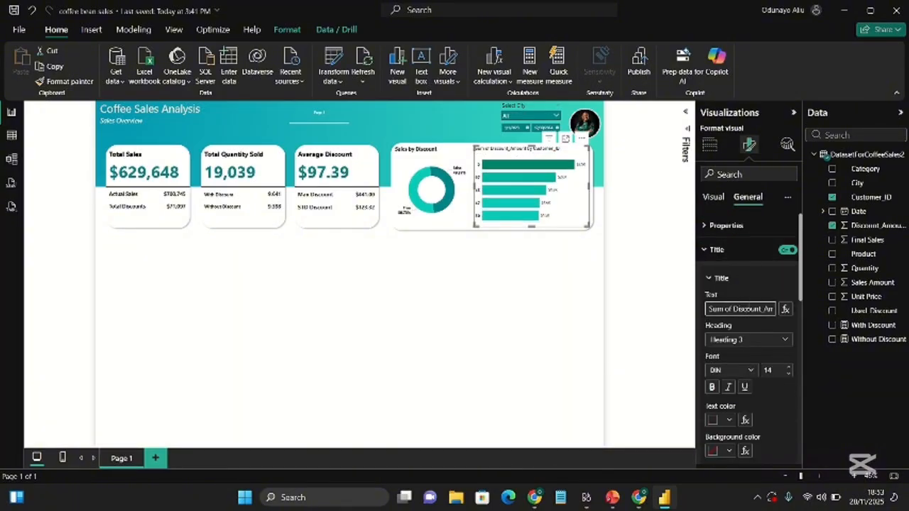
triple_click(746, 308)
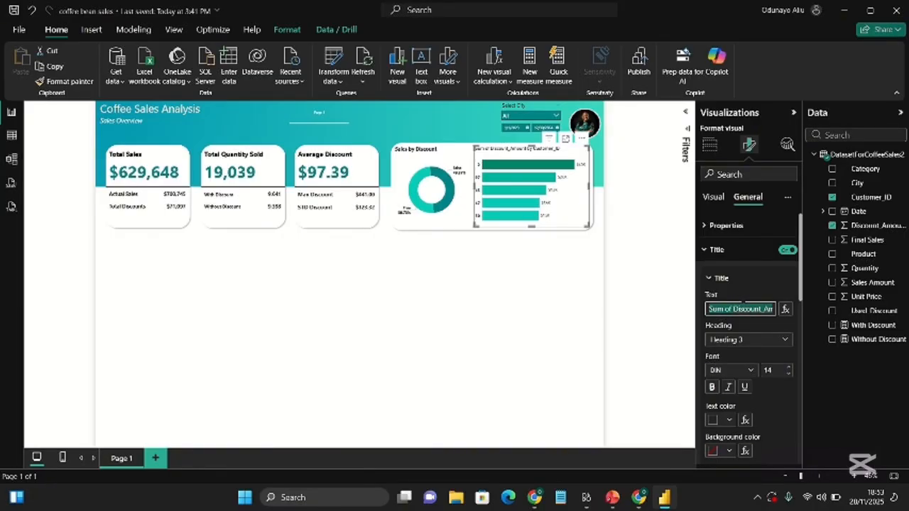
text(Top)
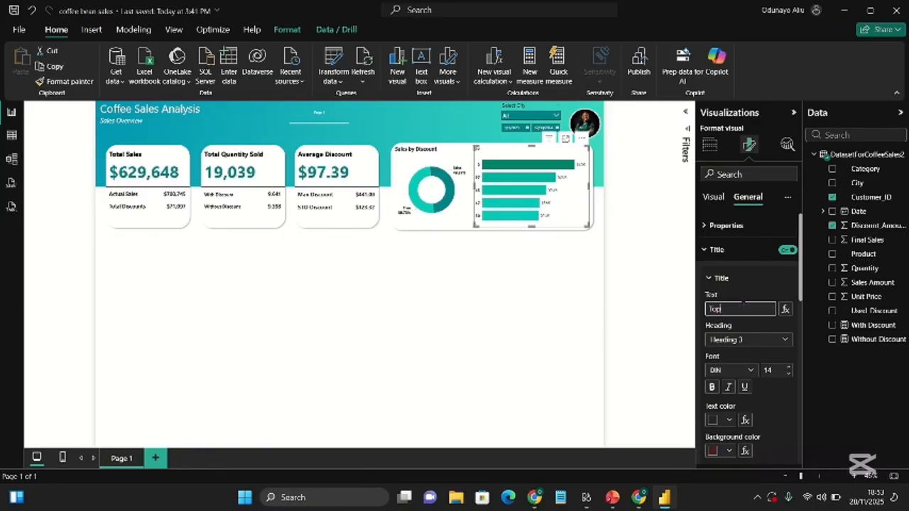
text( % c)
text(CU)
text(ID by Disc)
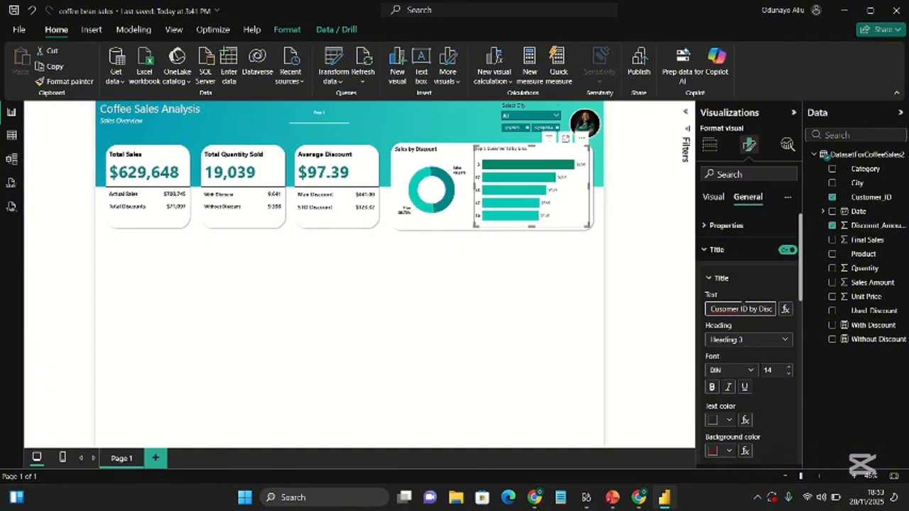
text(ount)
click(725, 308)
key(Left)
key(Left)
key(Left)
key(Left)
key(Left)
text(t)
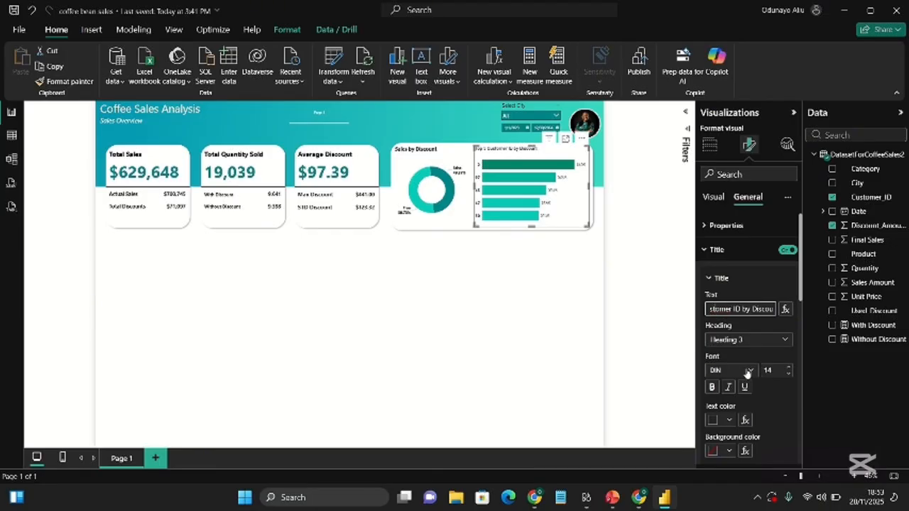
Set the bar chart's title font to Segoe UI and make the title bold.
click(747, 373)
click(750, 373)
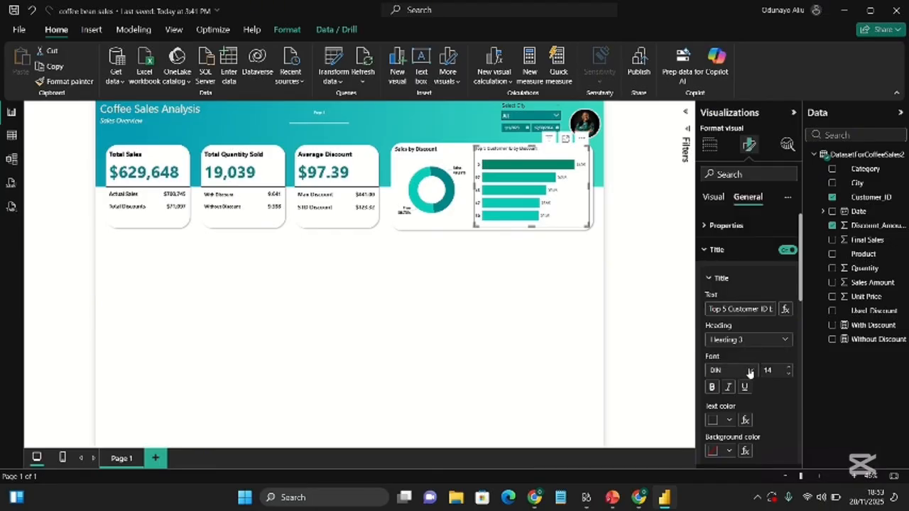
click(749, 372)
scroll(753, 302, down, 3)
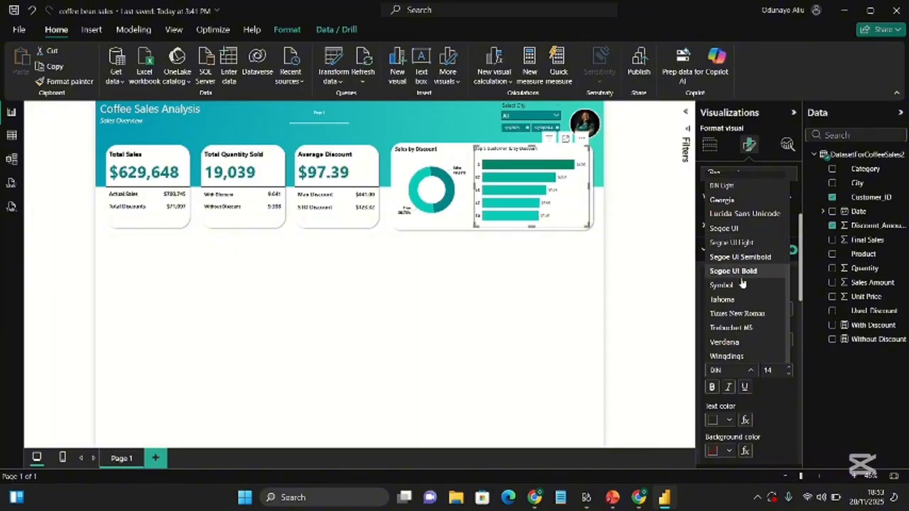
click(741, 228)
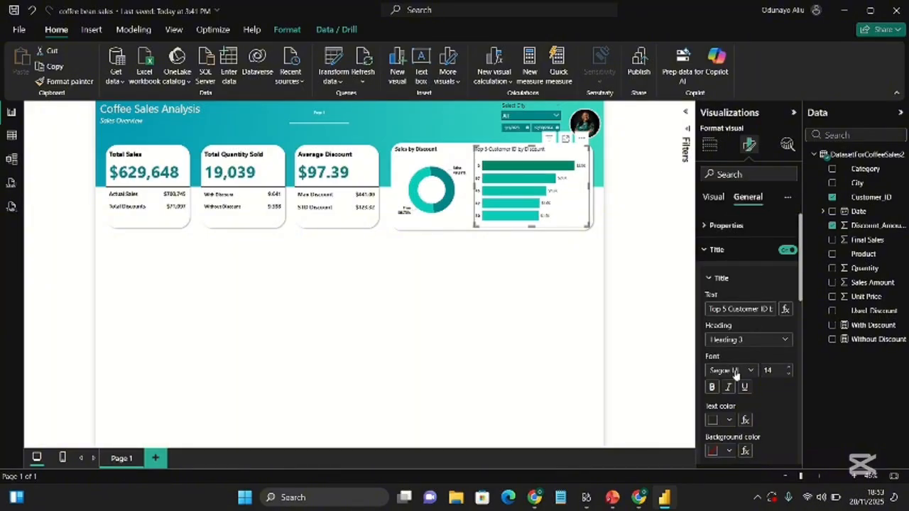
click(712, 386)
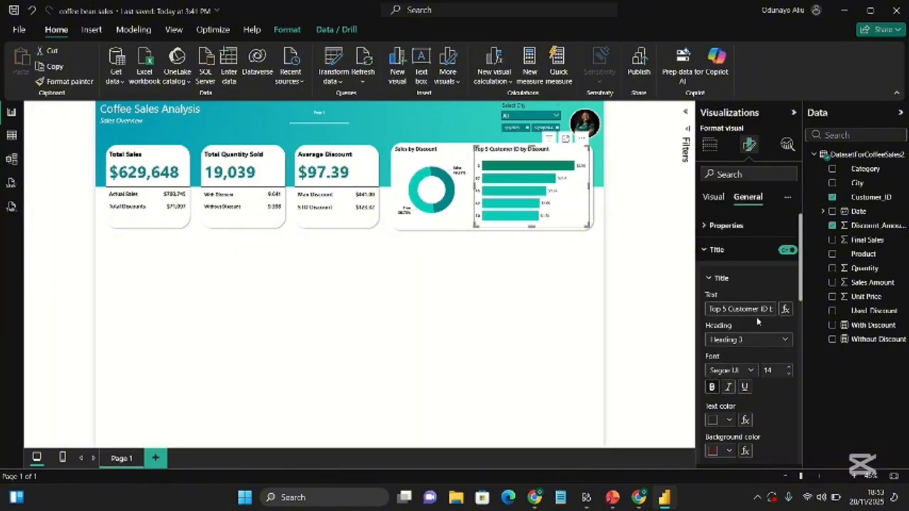
Turn off the background of the Top 5 Customer ID by Discount bar chart and deselect it.
scroll(756, 316, down, 8)
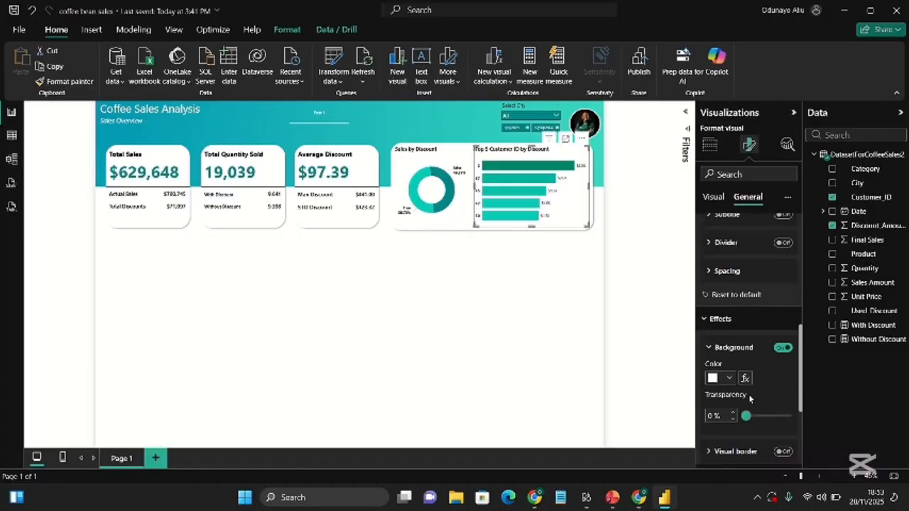
click(784, 347)
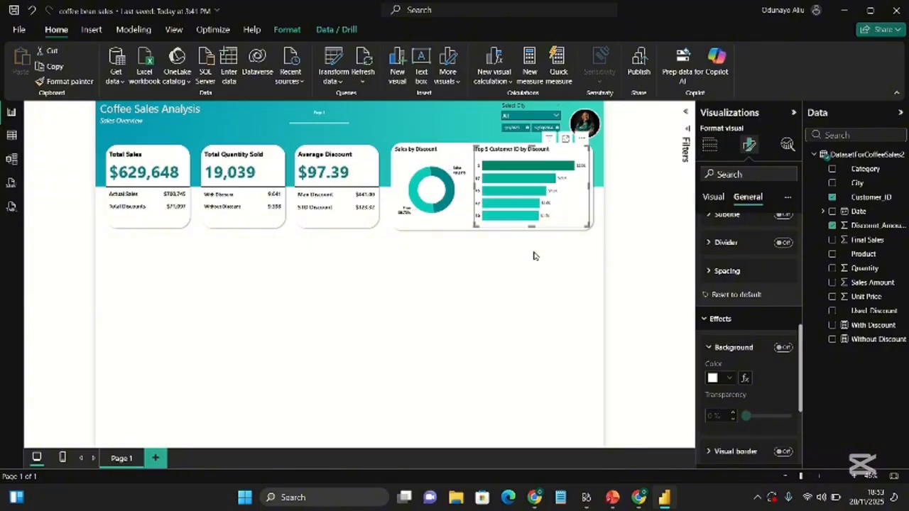
click(549, 317)
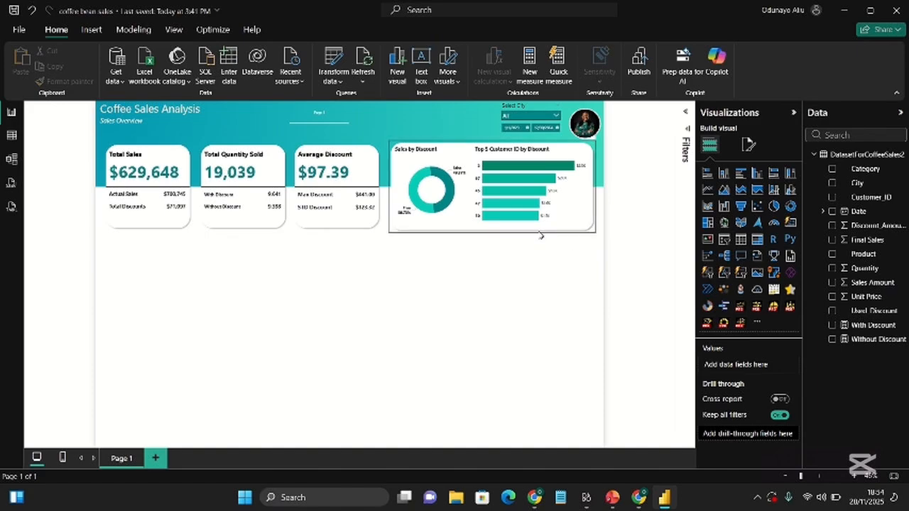
Reposition the white rounded container behind the two charts, aligning its upper edge with the KPI cards beside Average Discount.
click(561, 240)
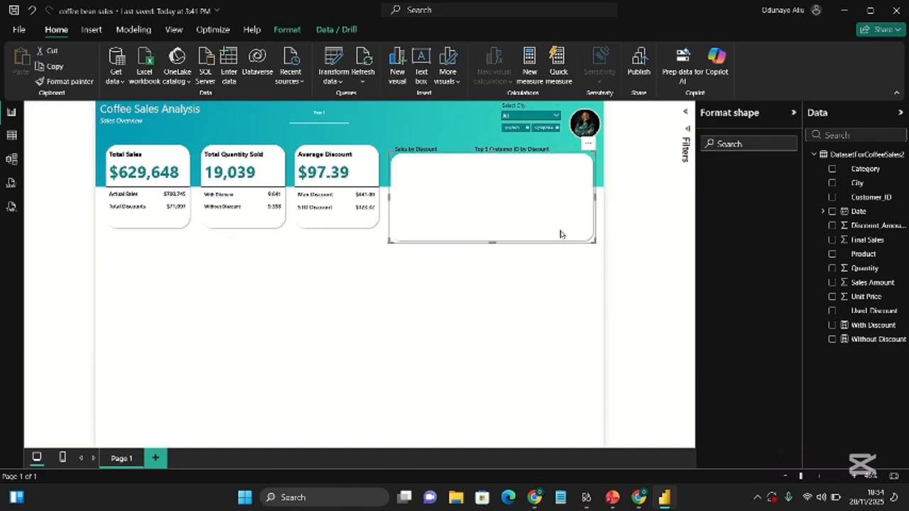
click(559, 225)
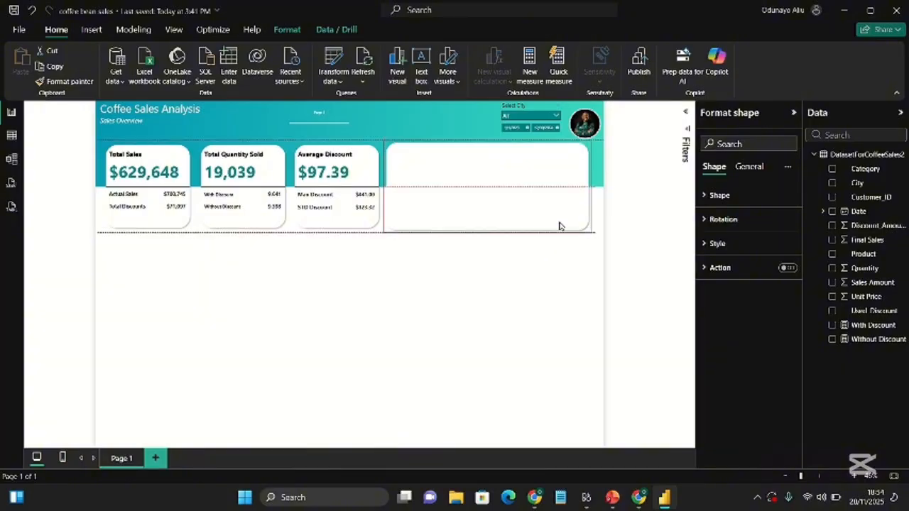
click(559, 226)
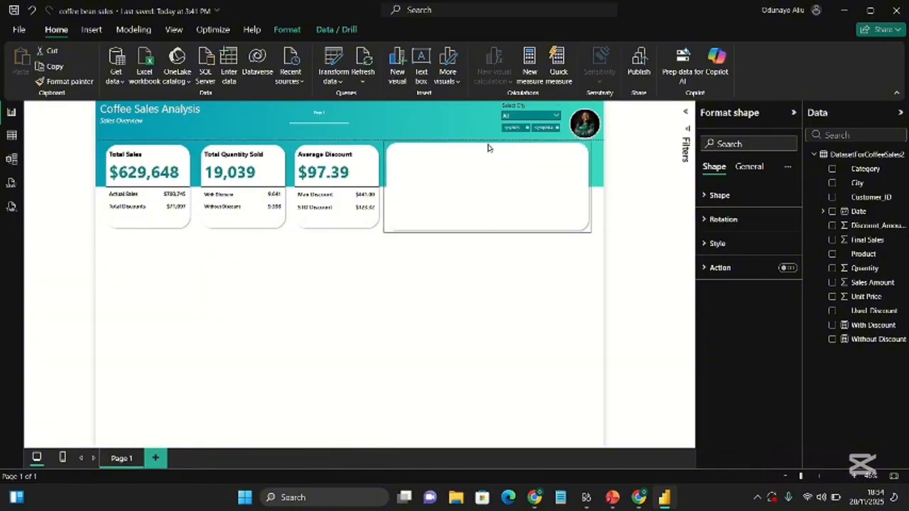
drag(487, 143, 487, 145)
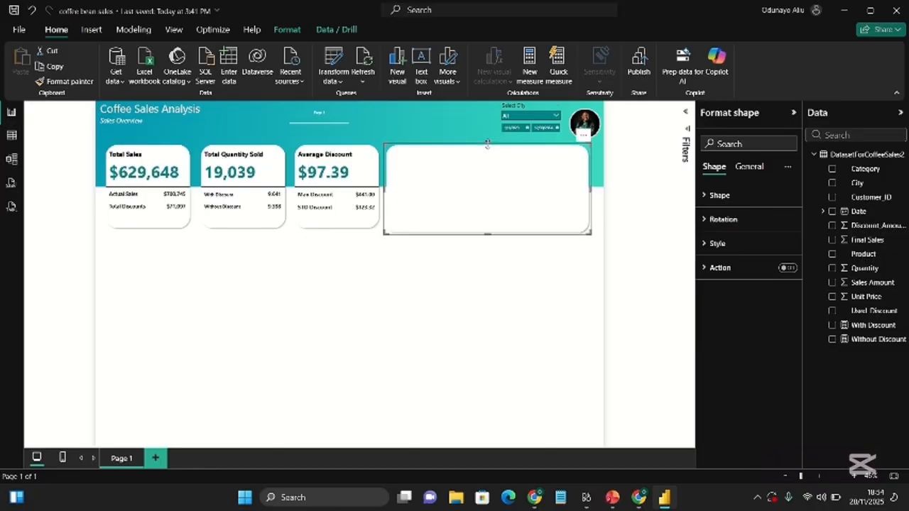
click(394, 283)
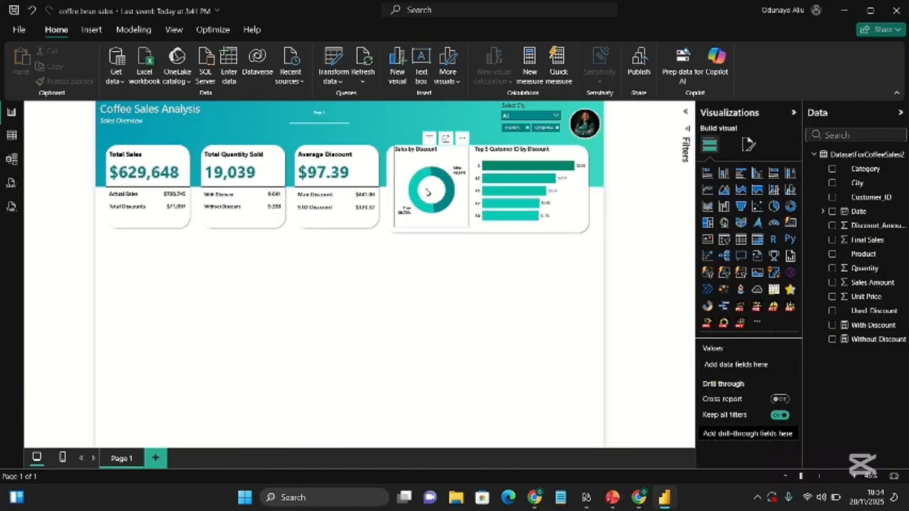
Shift the donut and the bar chart slightly so both sit level inside the white container.
click(427, 192)
drag(427, 191, 421, 193)
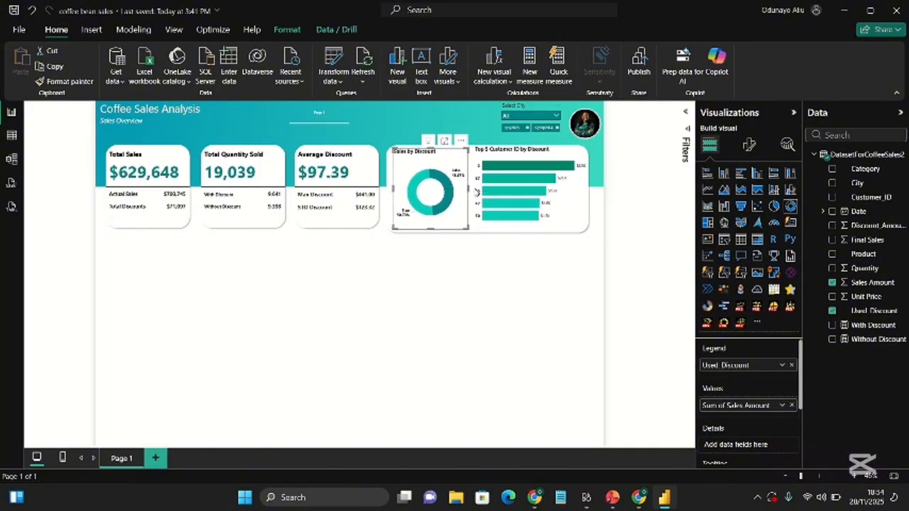
click(523, 197)
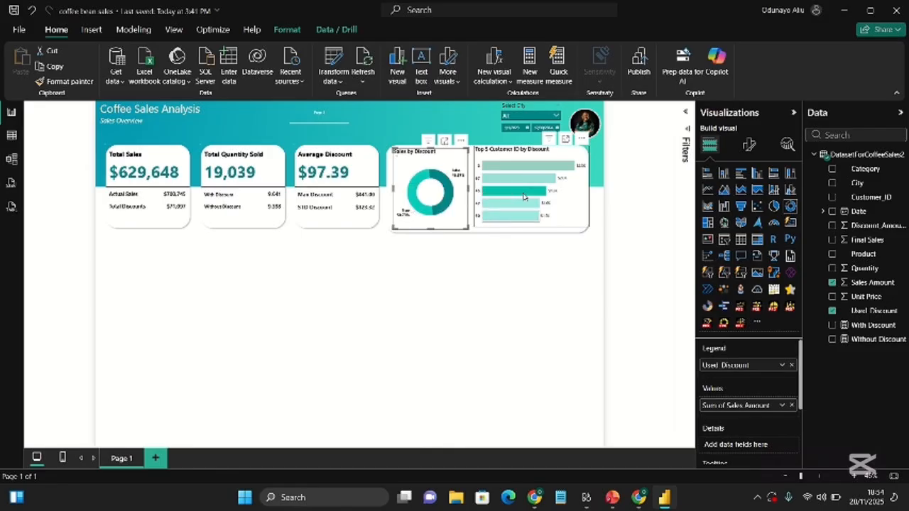
drag(582, 146, 579, 147)
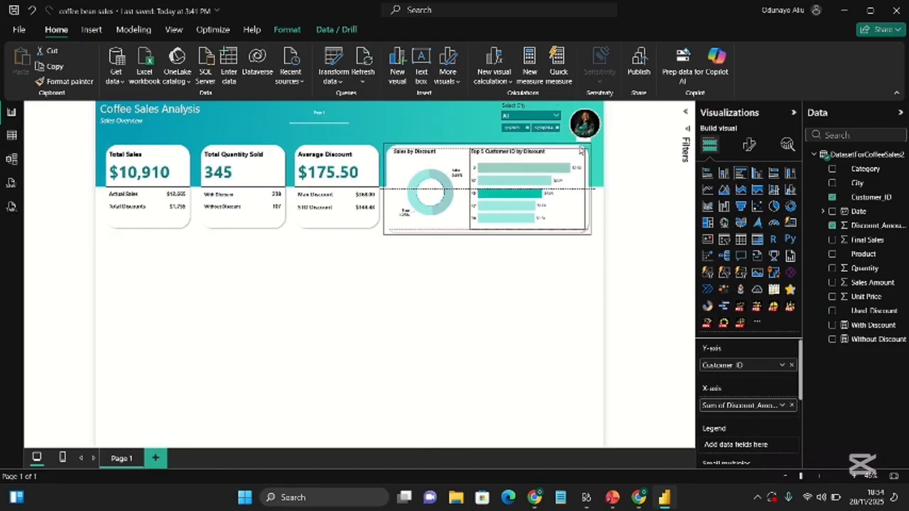
click(580, 187)
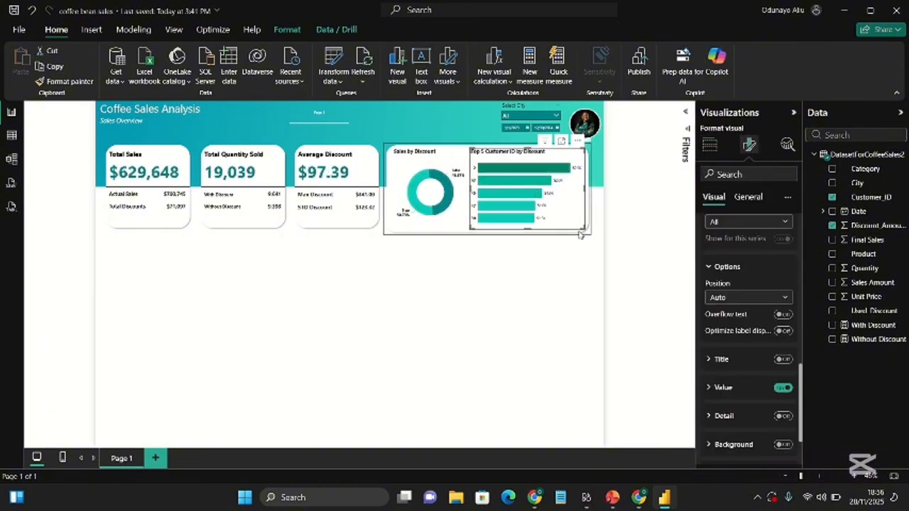
Paste two copies of the rounded container, place one below the KPI cards and widen it to the Average Discount card's outer edge.
click(579, 234)
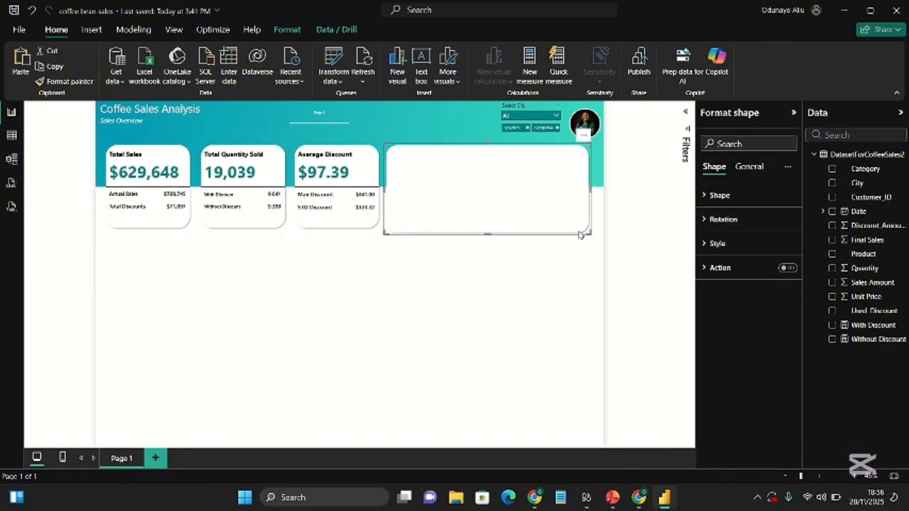
key(ctrl+v)
key(ctrl+v)
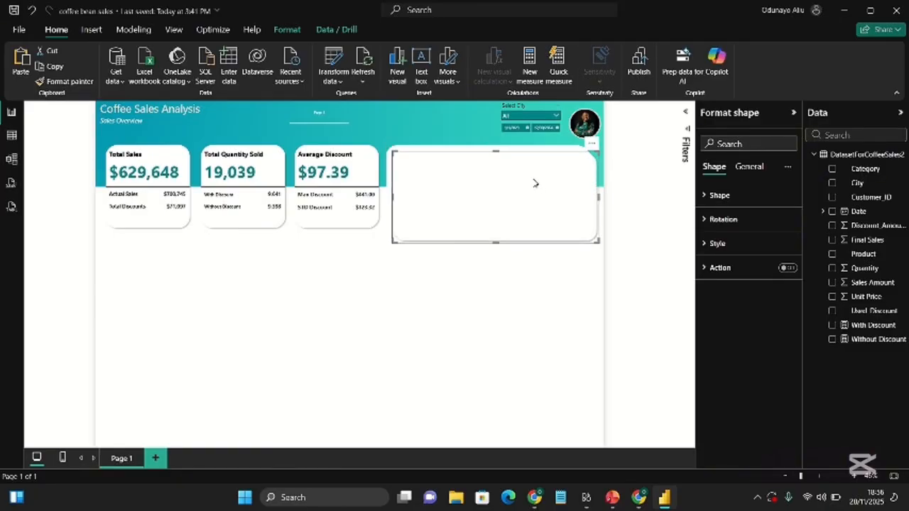
drag(523, 174, 256, 265)
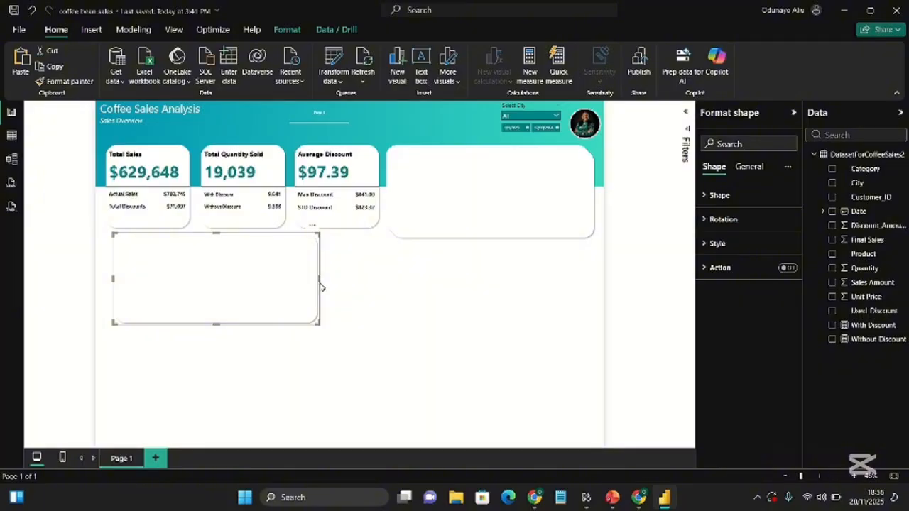
drag(318, 282, 378, 284)
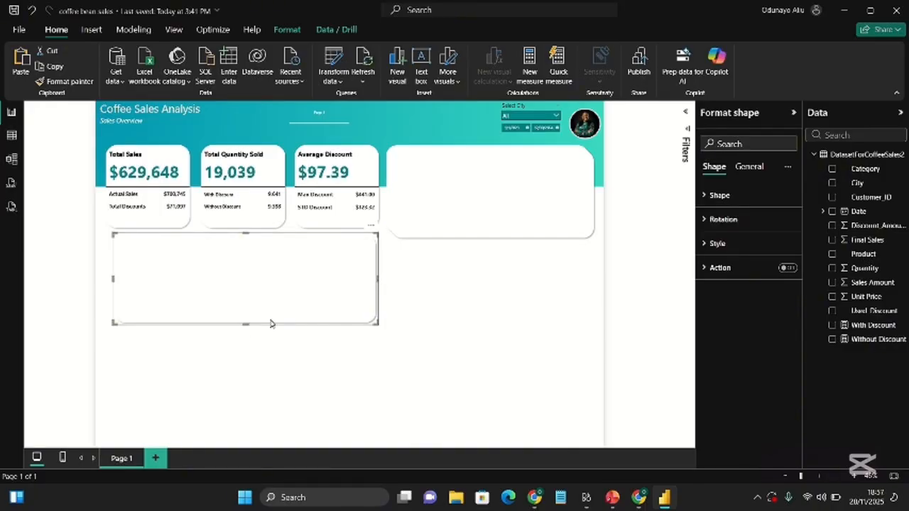
Move the other container copy to the lower left of the report page and resize it from its corner to align with the KPI cards.
click(453, 245)
drag(463, 223, 183, 412)
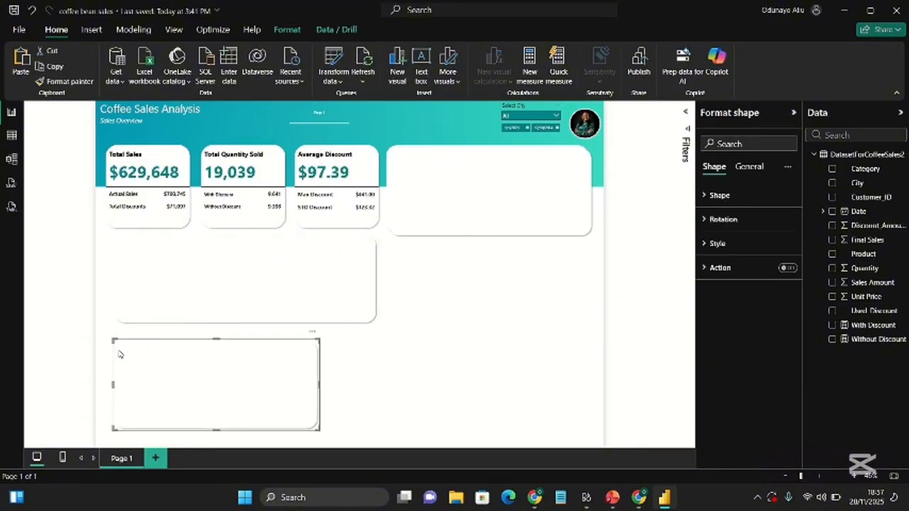
drag(112, 340, 135, 372)
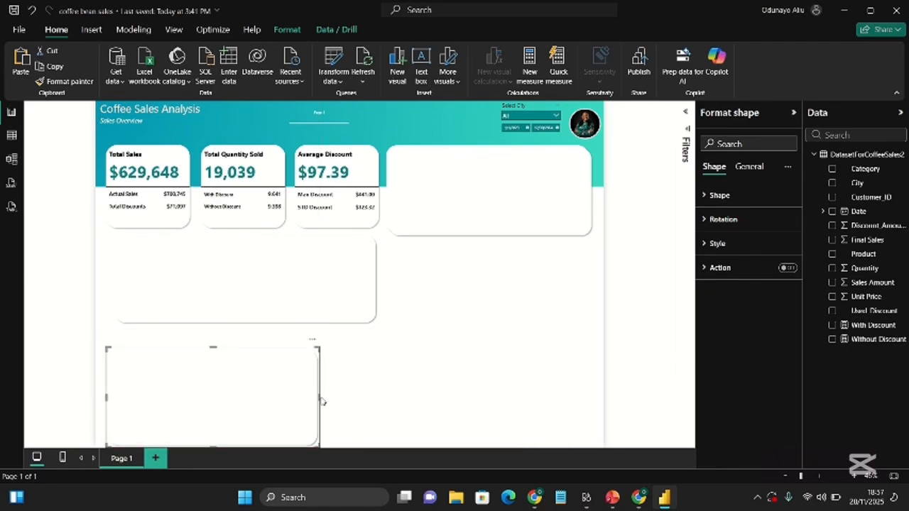
Widen the bottom-left blank card, set its shadow position to Center with 1% transparency, and shift the card slightly left.
drag(321, 397, 382, 395)
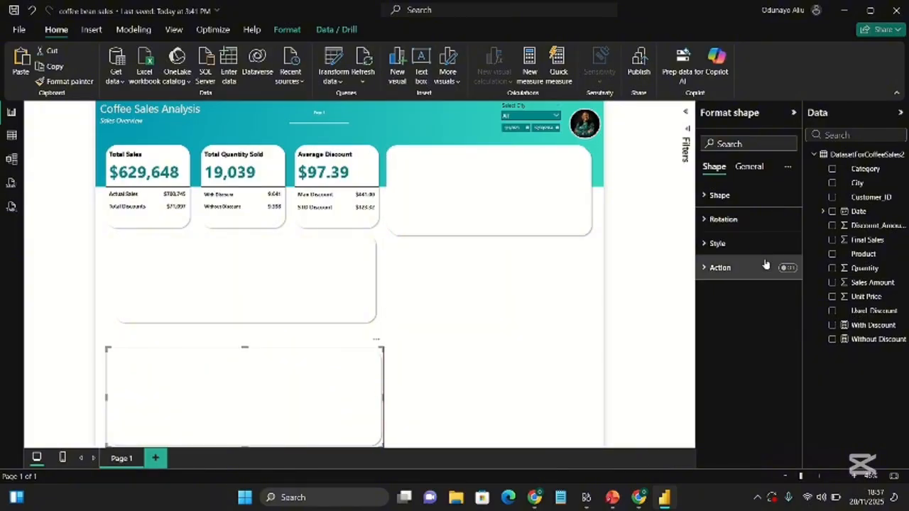
click(720, 243)
scroll(741, 374, down, 2)
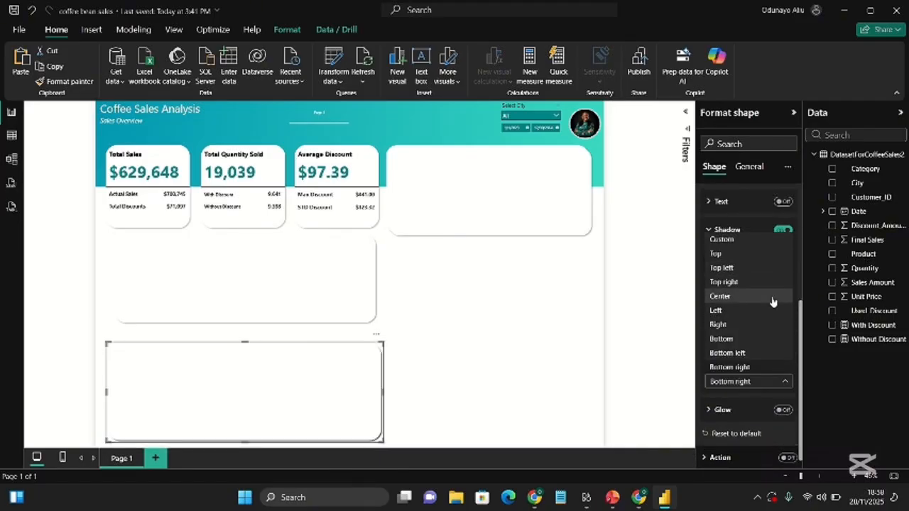
click(772, 303)
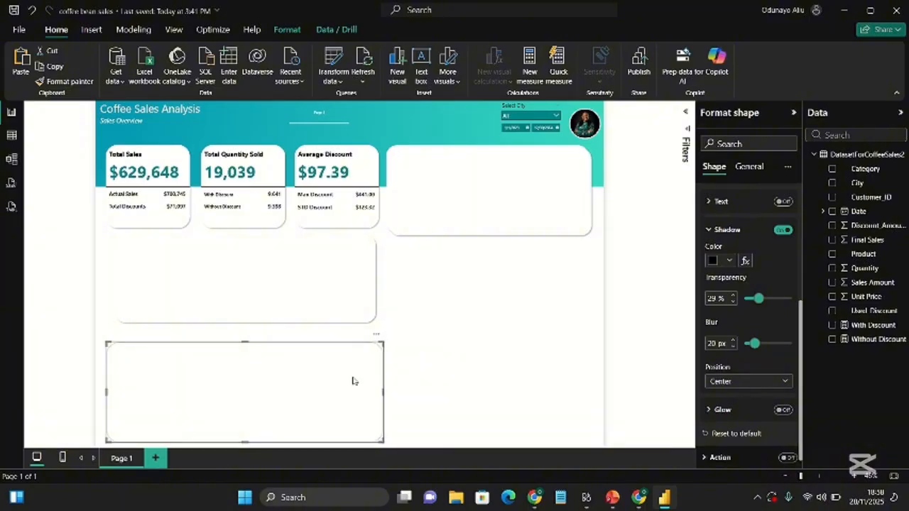
drag(355, 379, 349, 380)
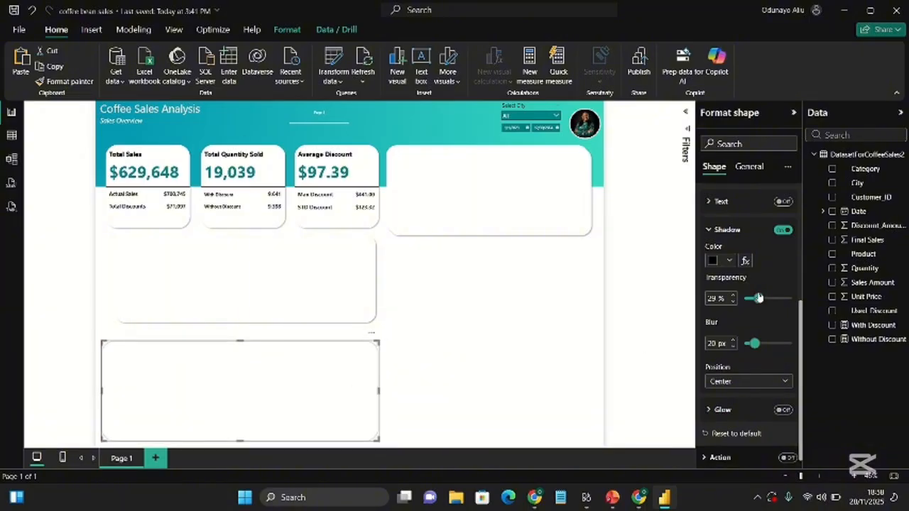
drag(758, 298, 744, 298)
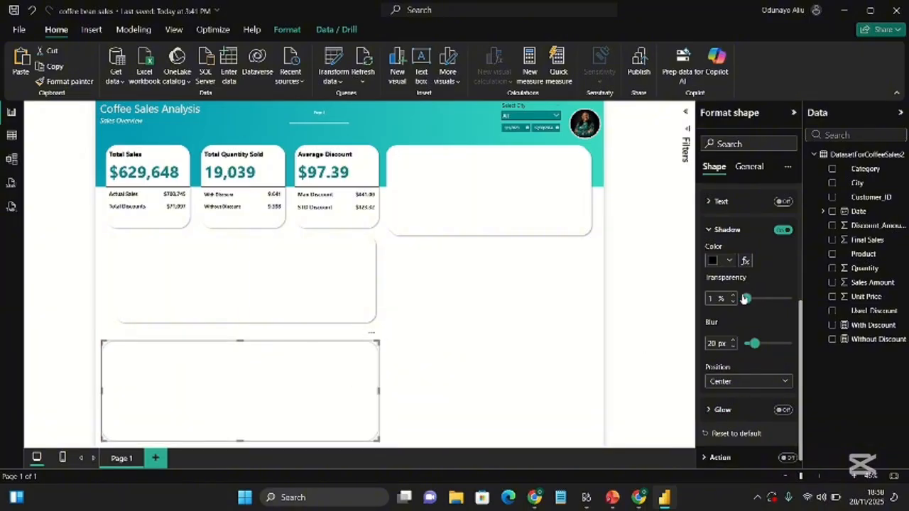
click(516, 325)
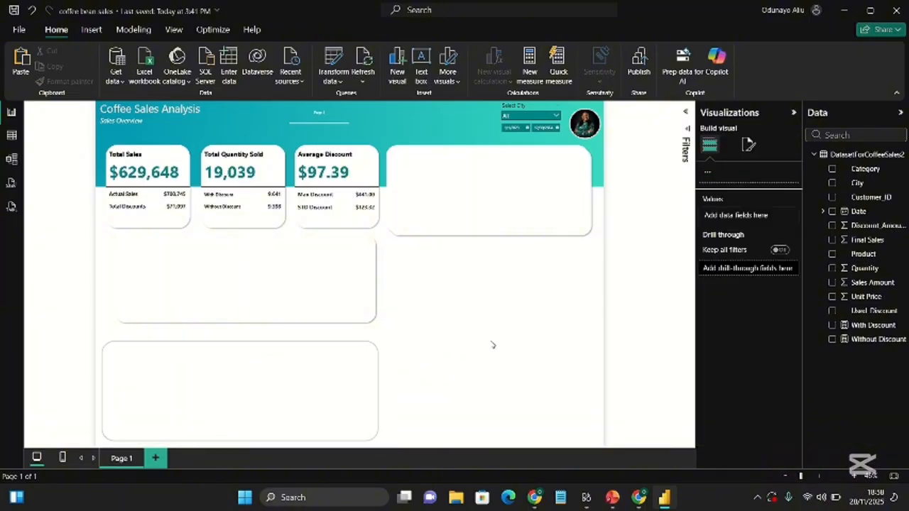
Copy the bottom-left card's formatting to the blank card above it and to the blank card beside Average Discount with Format painter.
click(355, 392)
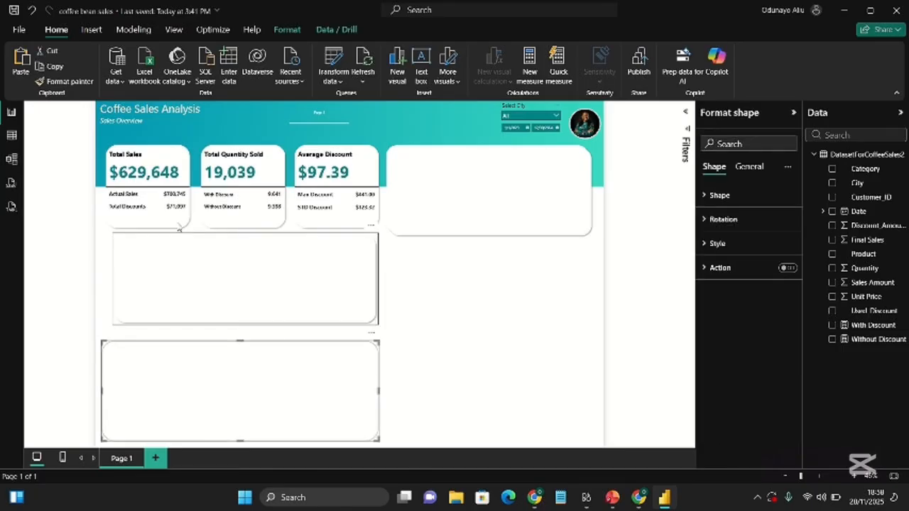
click(71, 81)
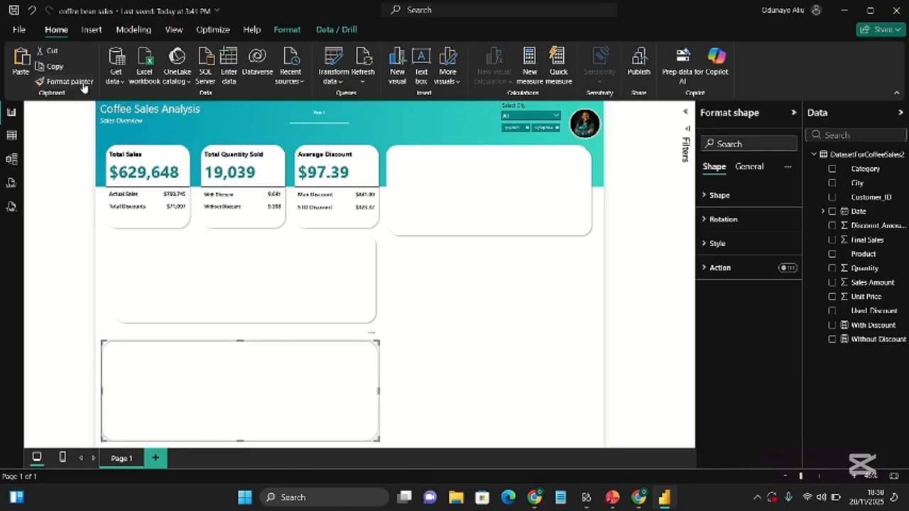
click(213, 293)
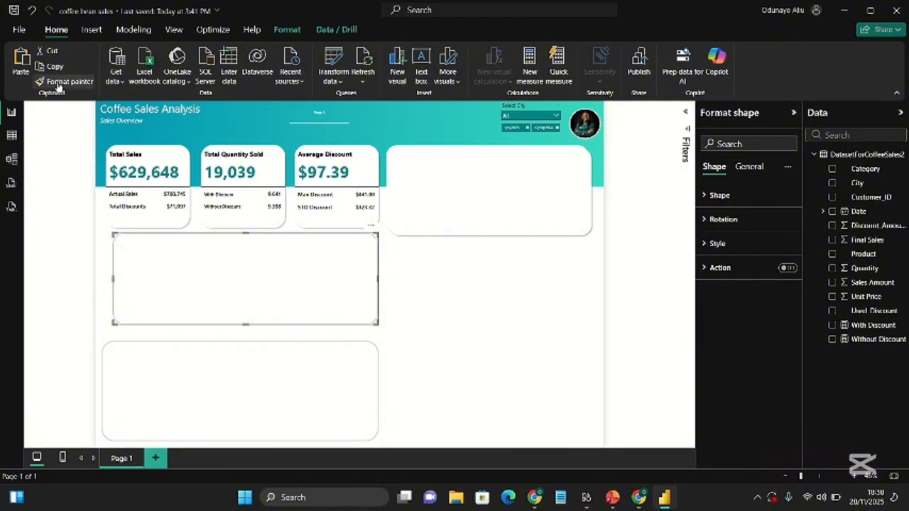
click(470, 191)
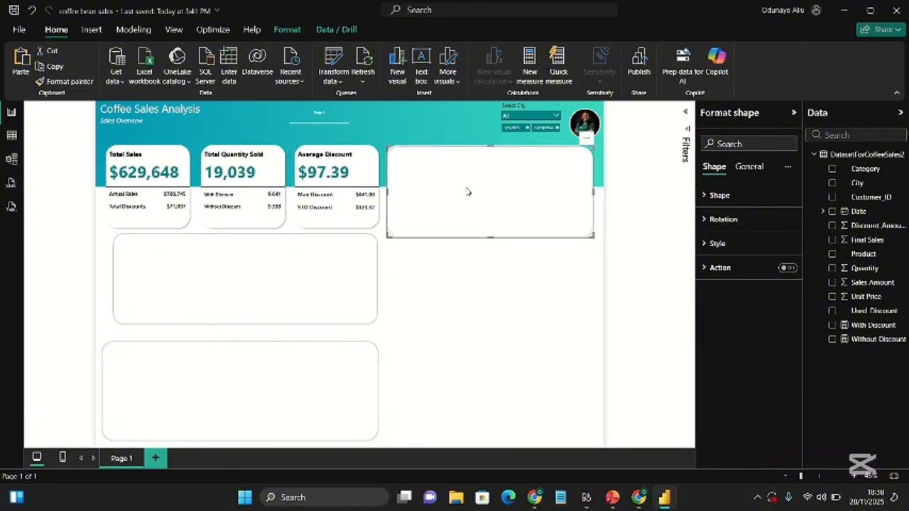
Move the blank card beside Average Discount below the discount charts and resize it to fill the lower-right area of the page.
drag(467, 192, 472, 284)
drag(495, 327, 488, 442)
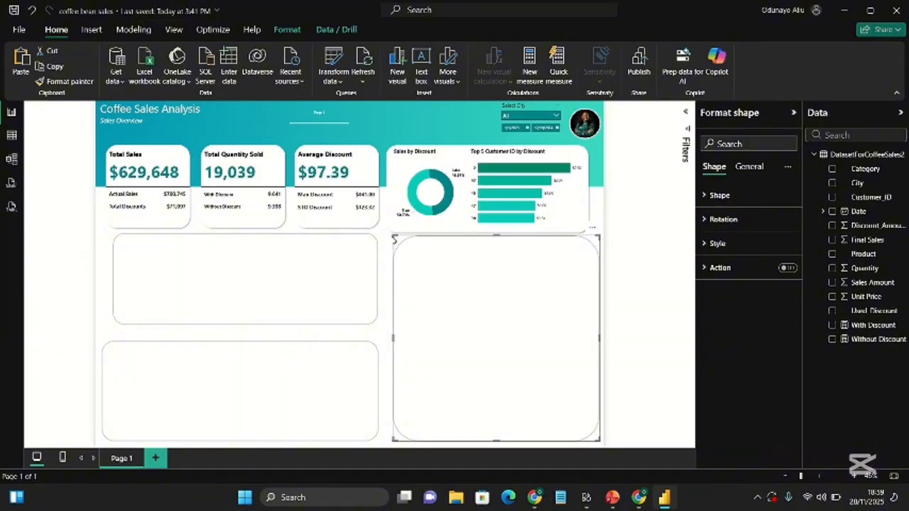
mouse_move(393, 237)
mouse_down()
mouse_move(377, 236)
mouse_move(385, 245)
mouse_up()
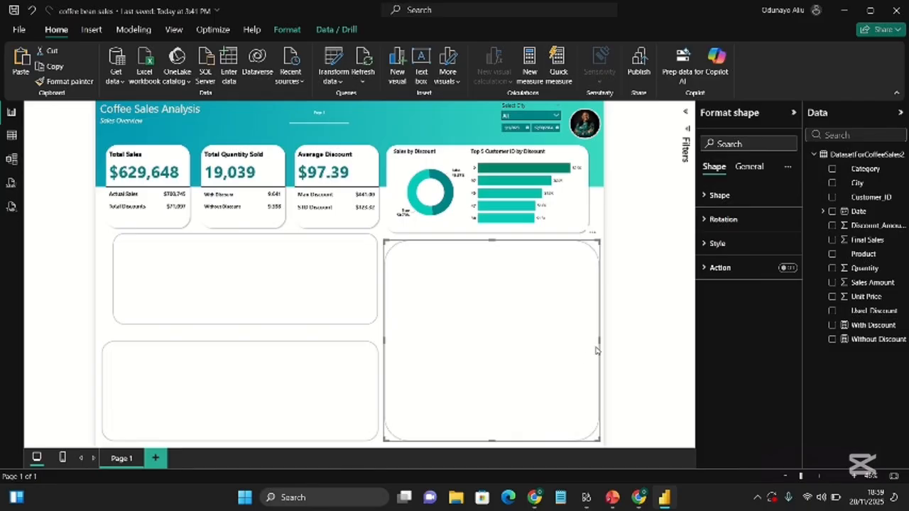
drag(600, 341, 591, 344)
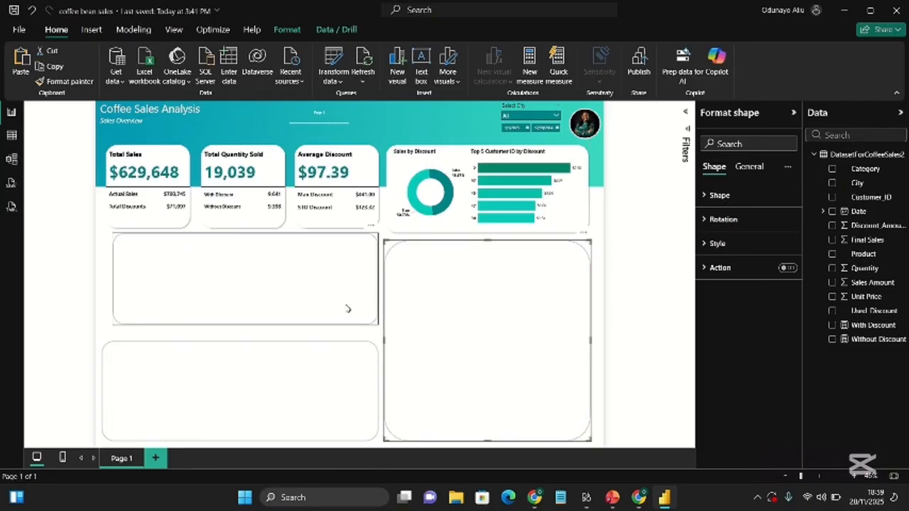
Extend the middle-left card to line up with the card beneath it, and raise that bottom card's upper edge to narrow the gap.
click(348, 309)
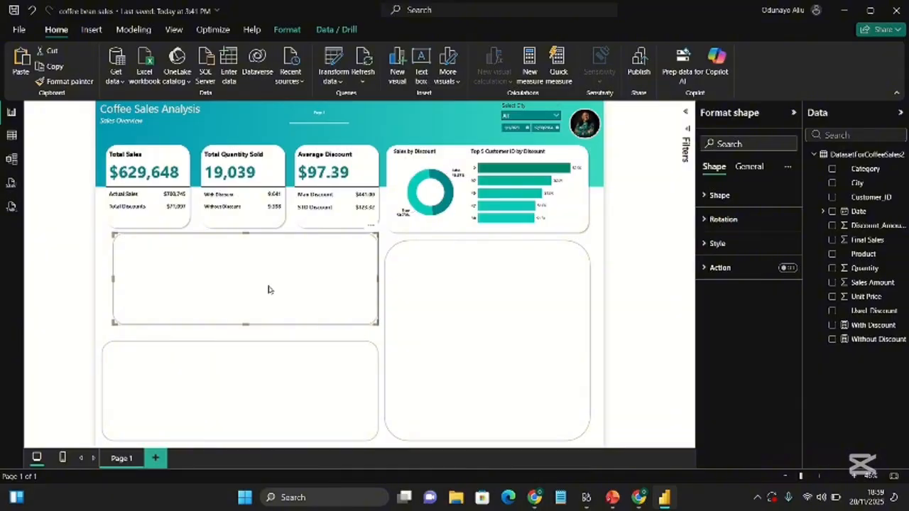
mouse_move(271, 288)
mouse_down()
mouse_move(260, 288)
mouse_move(270, 290)
mouse_up()
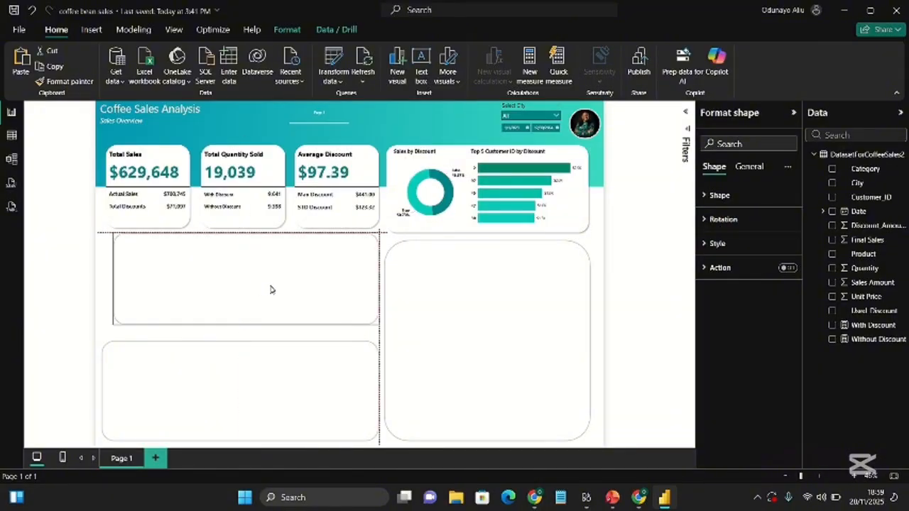
drag(114, 277, 102, 279)
click(149, 369)
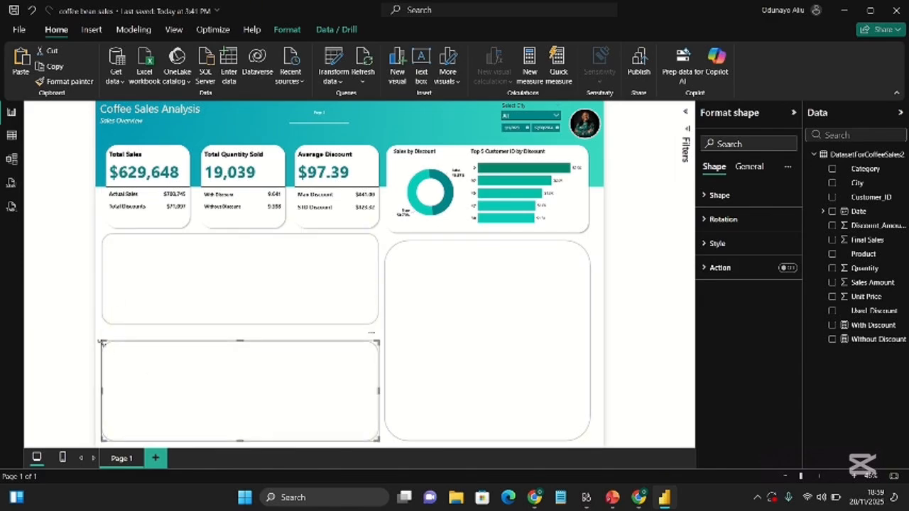
drag(103, 342, 103, 337)
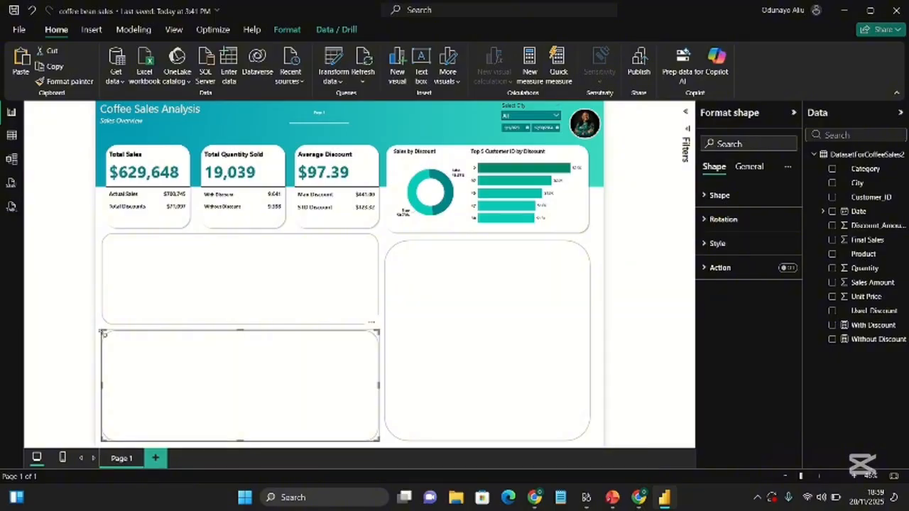
click(424, 389)
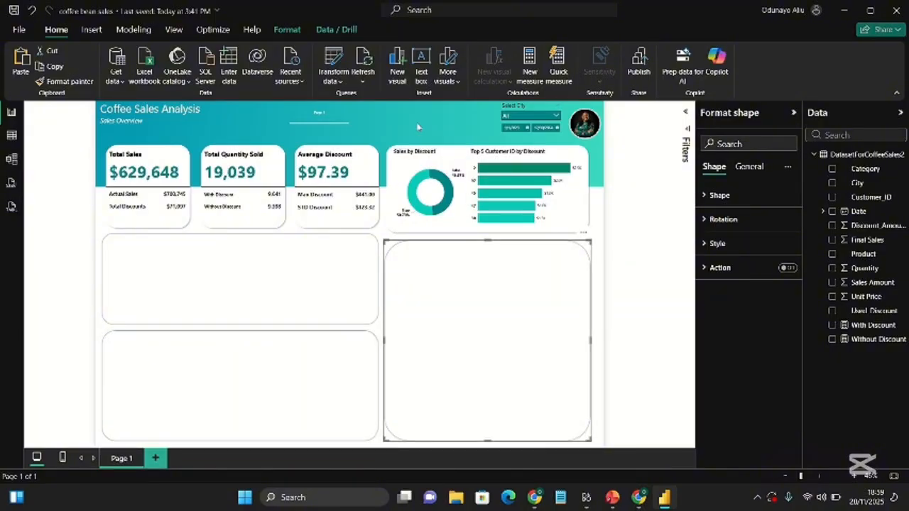
click(418, 127)
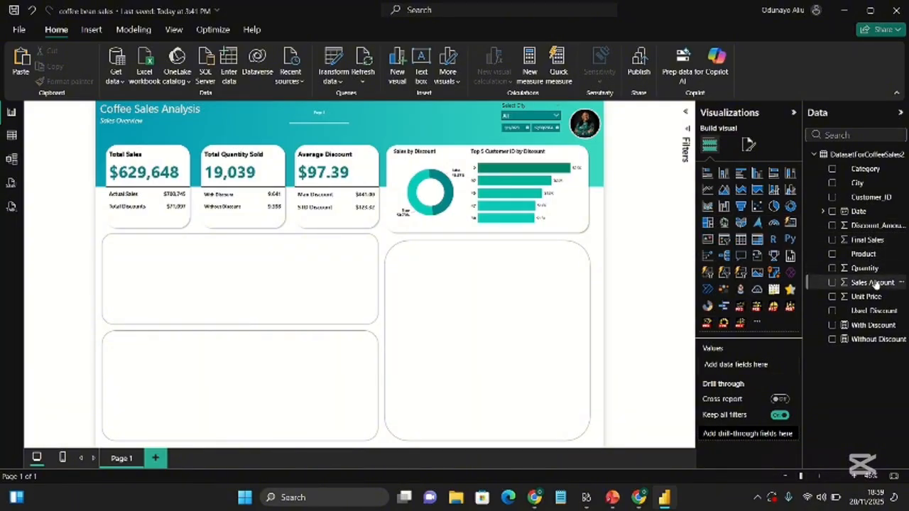
Create a clustered bar chart of Final Sales and Sales Amount by Product, and fit it inside the middle-left card.
drag(868, 241, 765, 365)
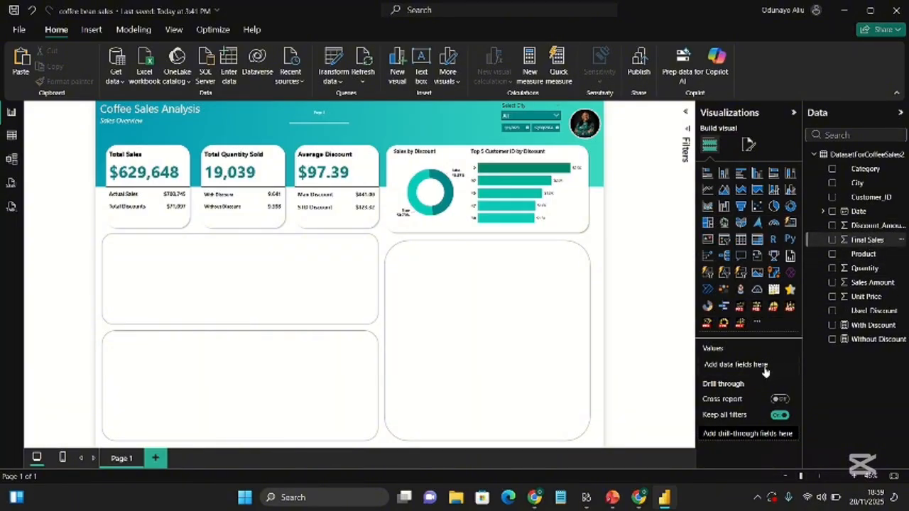
drag(871, 283, 772, 381)
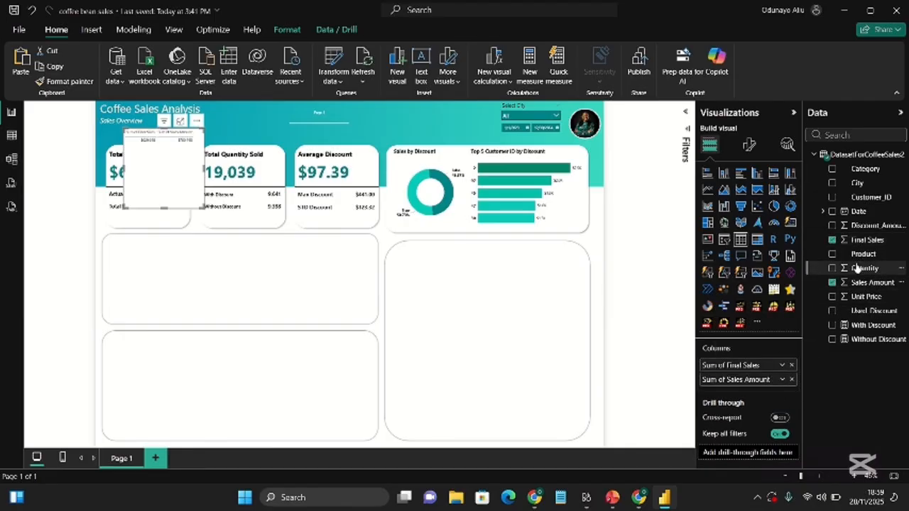
click(741, 174)
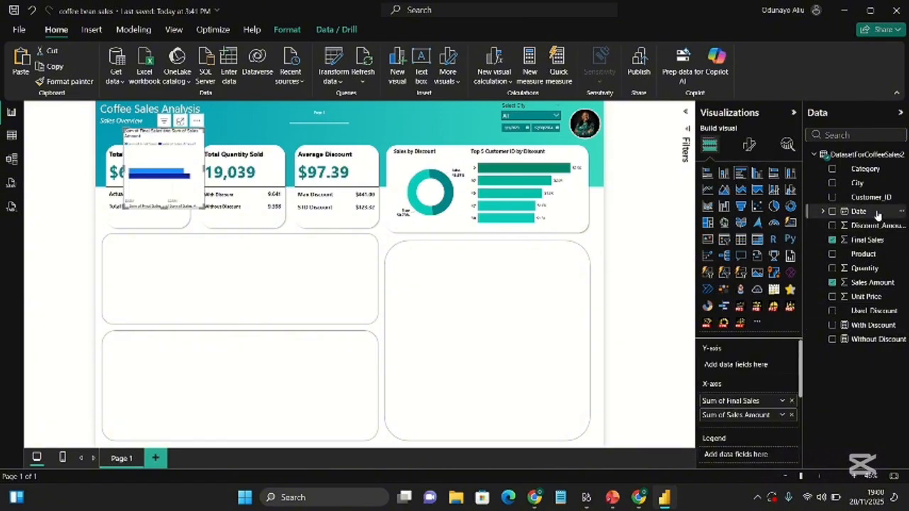
drag(863, 253, 751, 366)
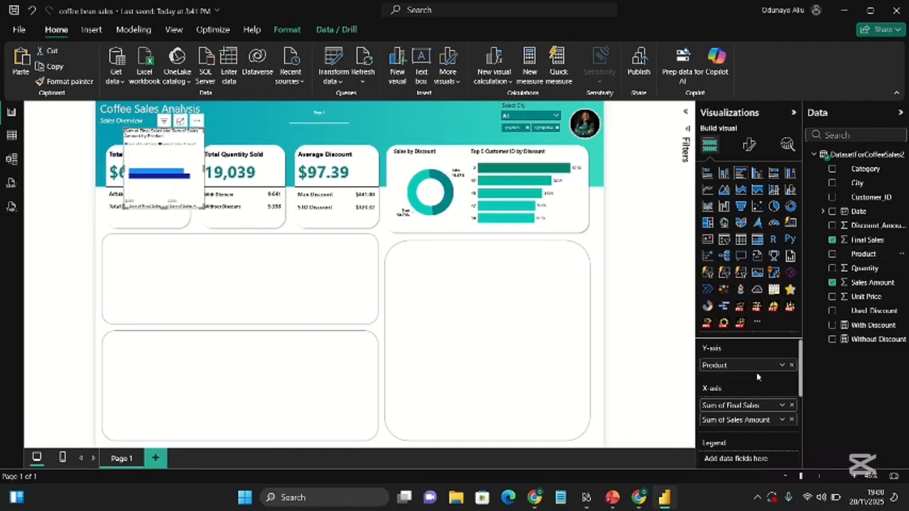
drag(202, 208, 244, 278)
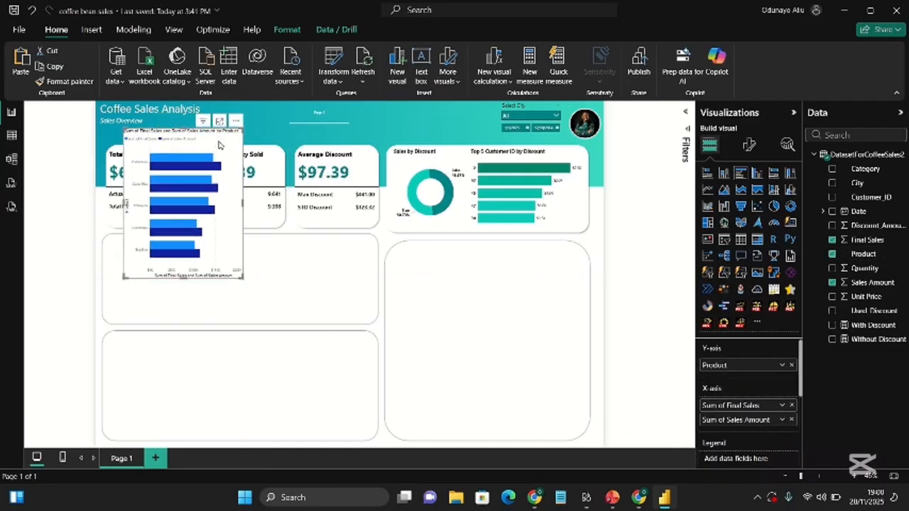
drag(219, 144, 176, 241)
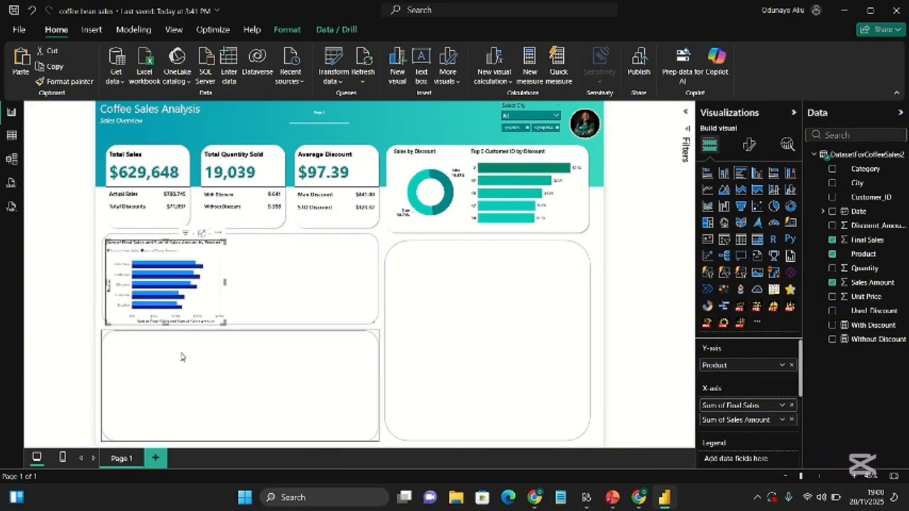
Lower the bottom-left card's upper edge slightly and extend the middle-left card downward to give the chart more room.
click(230, 341)
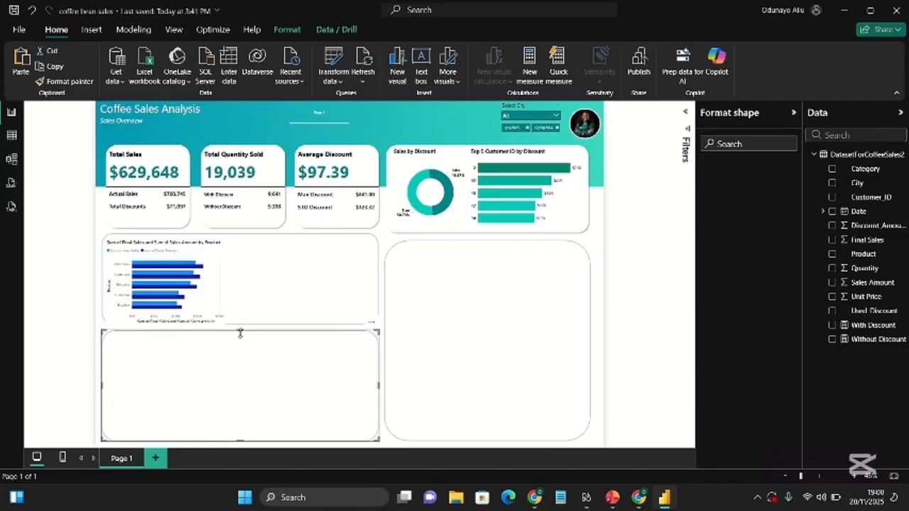
mouse_move(240, 334)
mouse_down()
mouse_move(242, 349)
mouse_move(247, 336)
mouse_up()
click(277, 298)
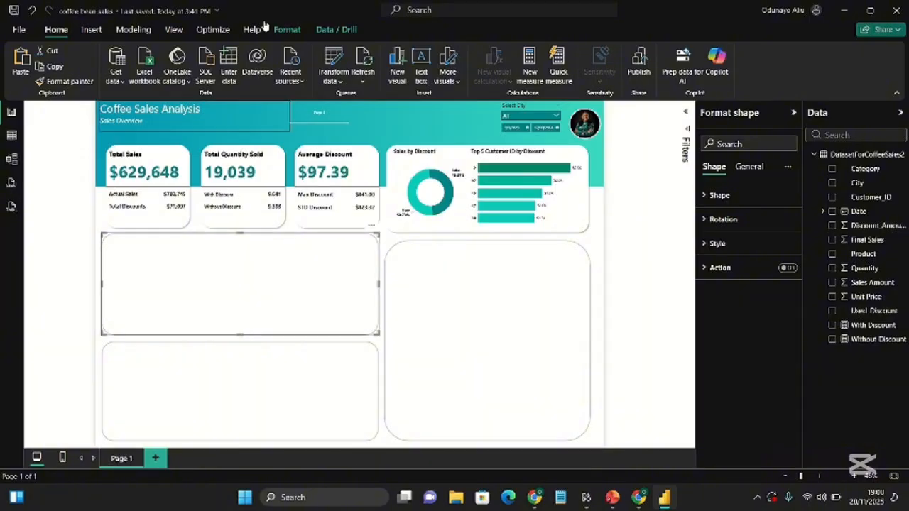
Send the middle-left card to the back, behind the product sales chart.
click(296, 30)
click(165, 80)
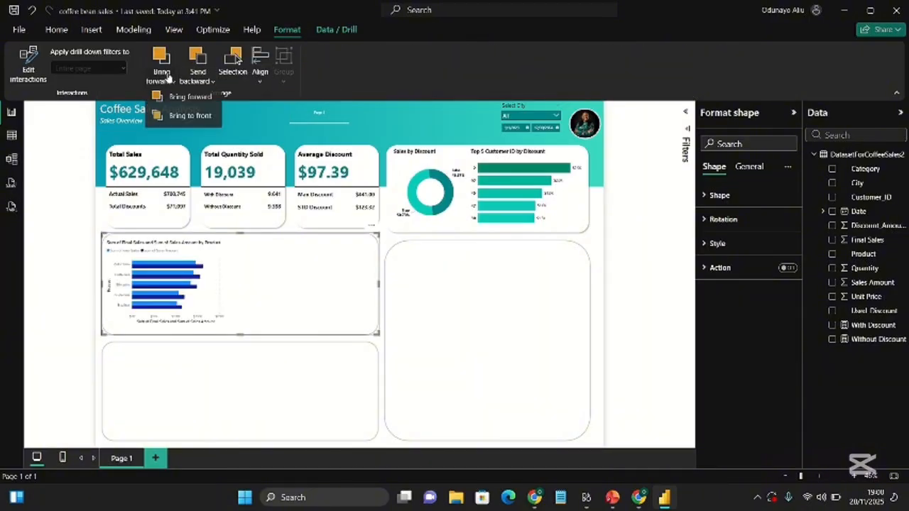
click(200, 82)
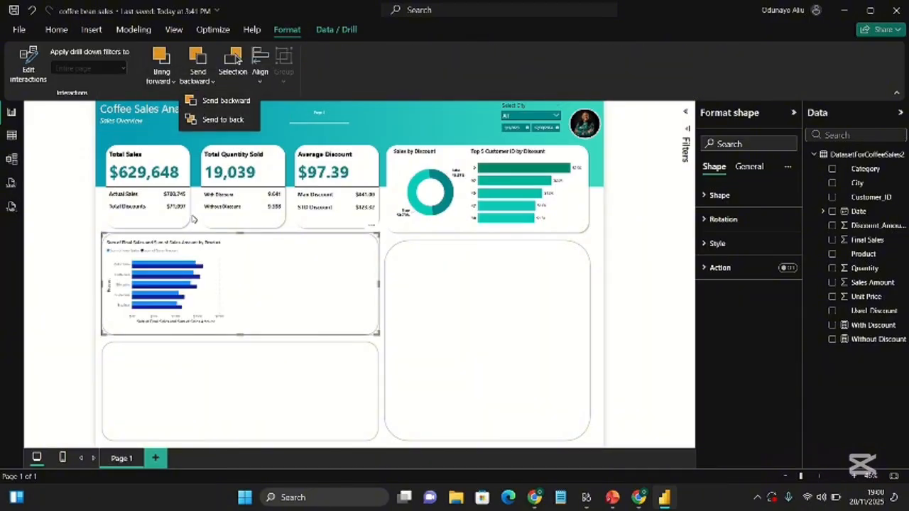
click(205, 119)
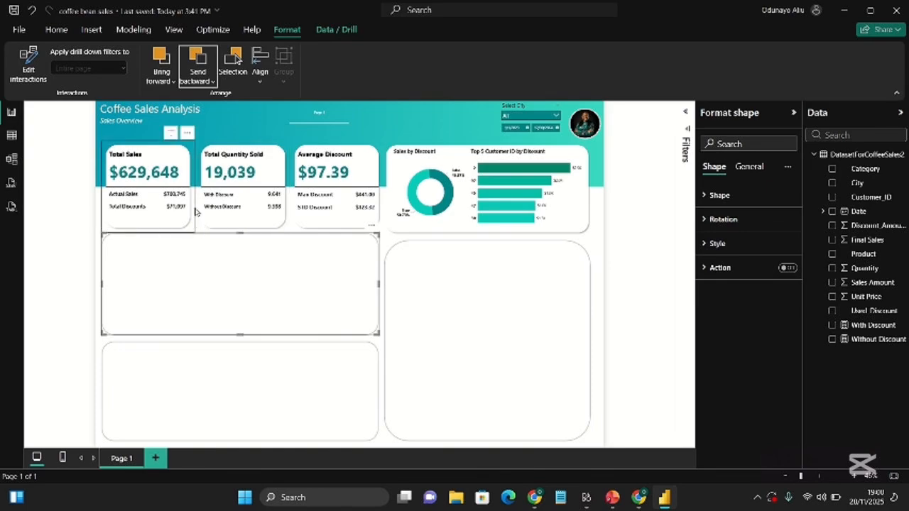
click(234, 242)
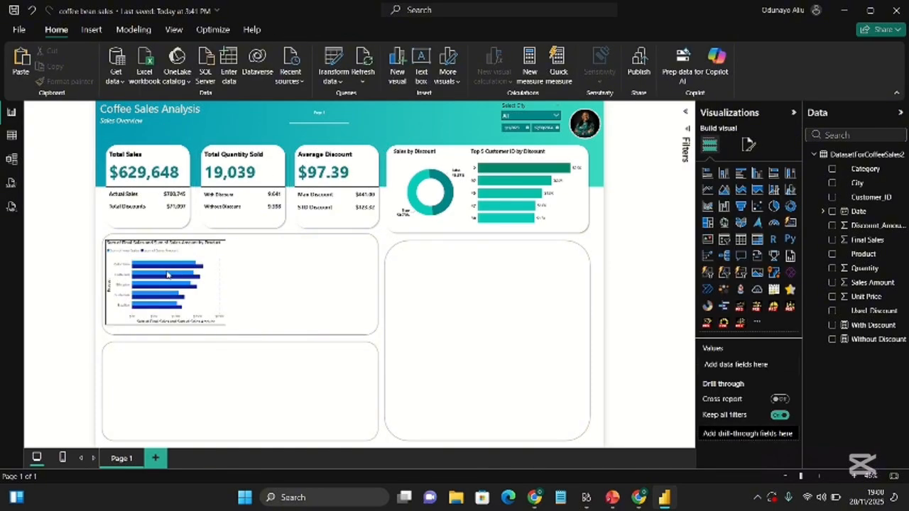
Apply the Top 5 Customer ID by Discount chart's formatting to the product sales bar chart with Format painter.
click(217, 294)
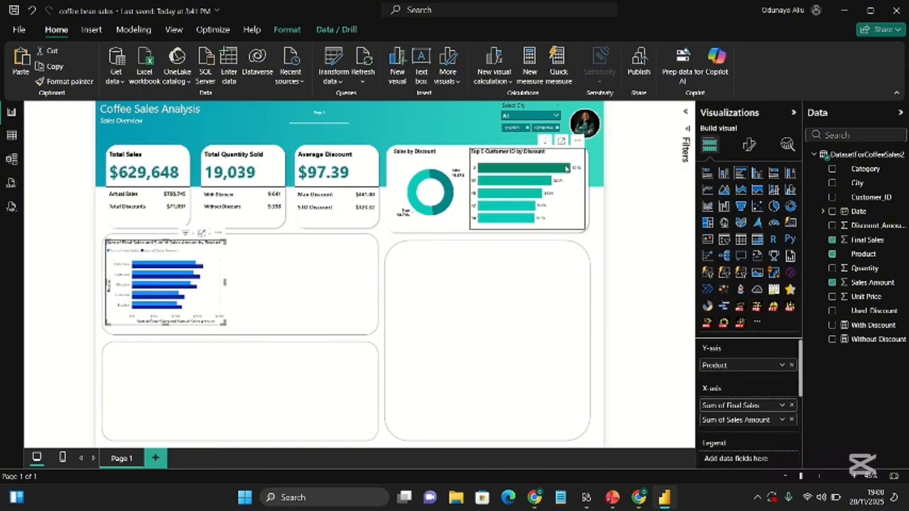
click(572, 165)
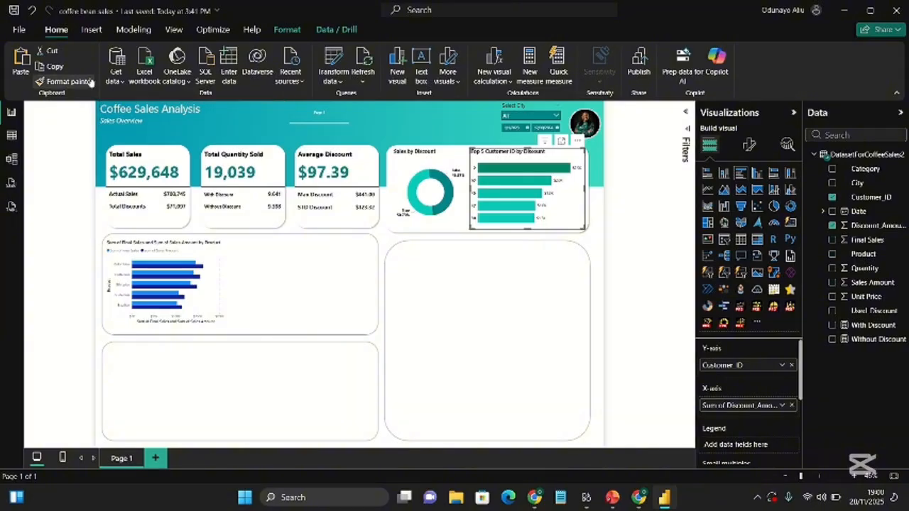
click(65, 80)
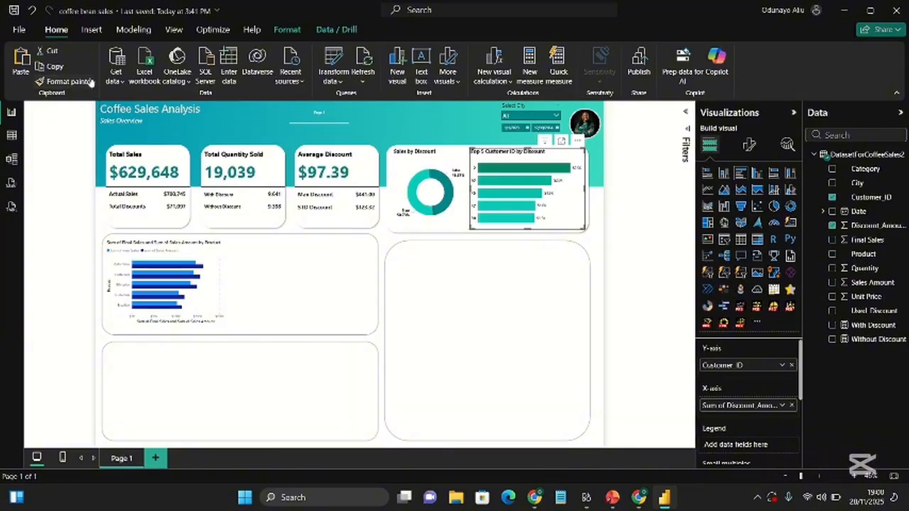
click(210, 248)
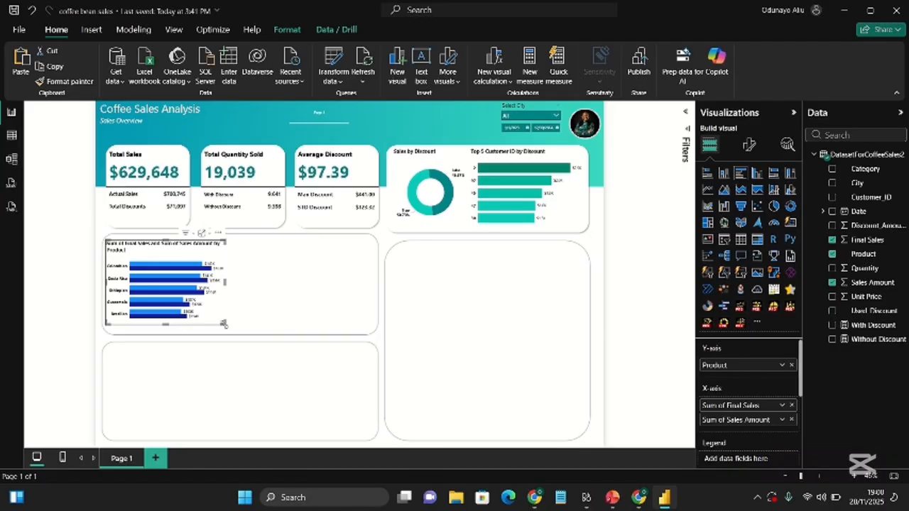
Title the product sales bar chart "Discounted Sales Vs Actual Sales by Product" and enlarge it to fill its card's height and left half.
drag(223, 323, 228, 328)
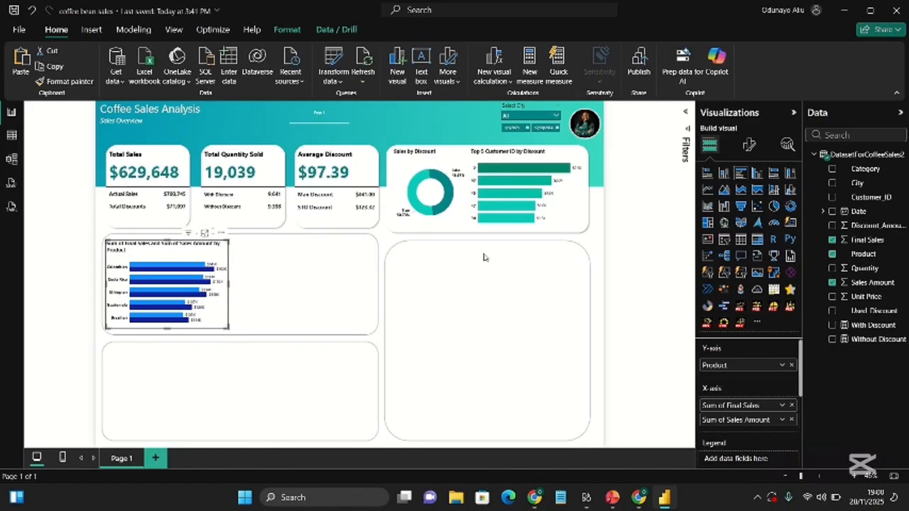
click(749, 145)
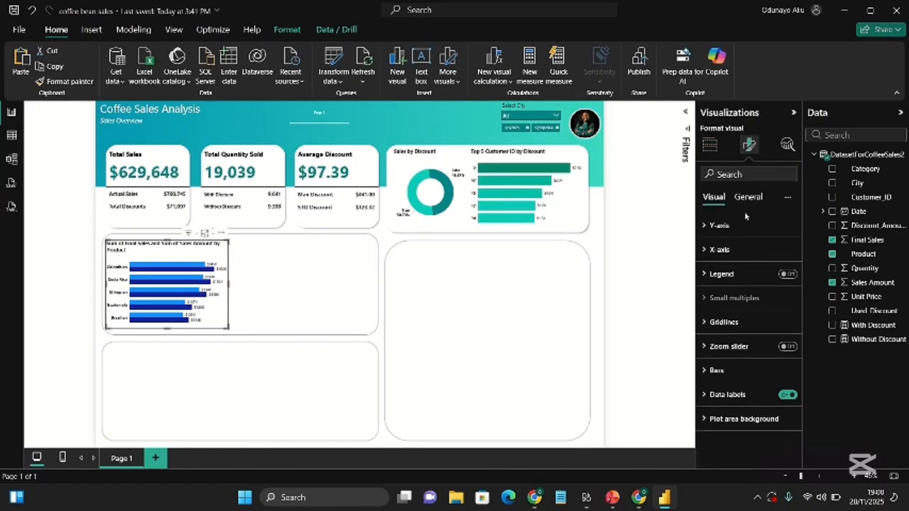
click(752, 197)
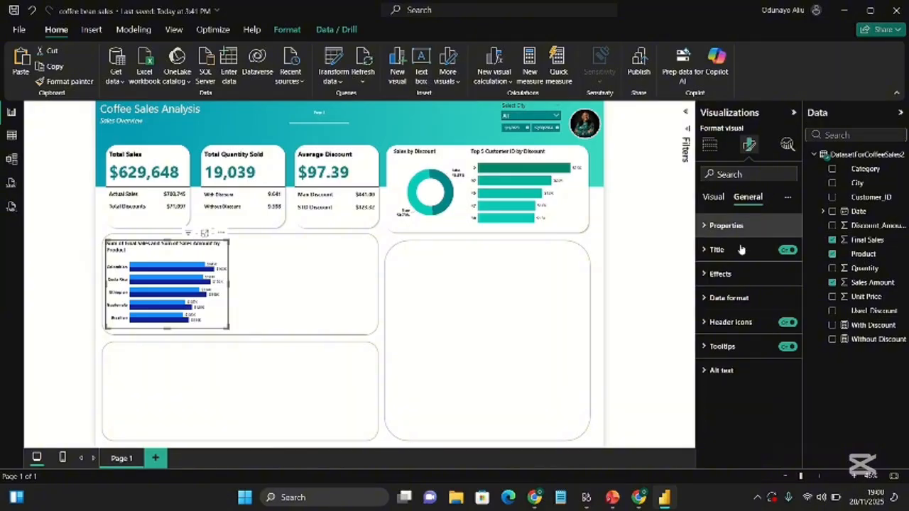
click(741, 256)
triple_click(746, 310)
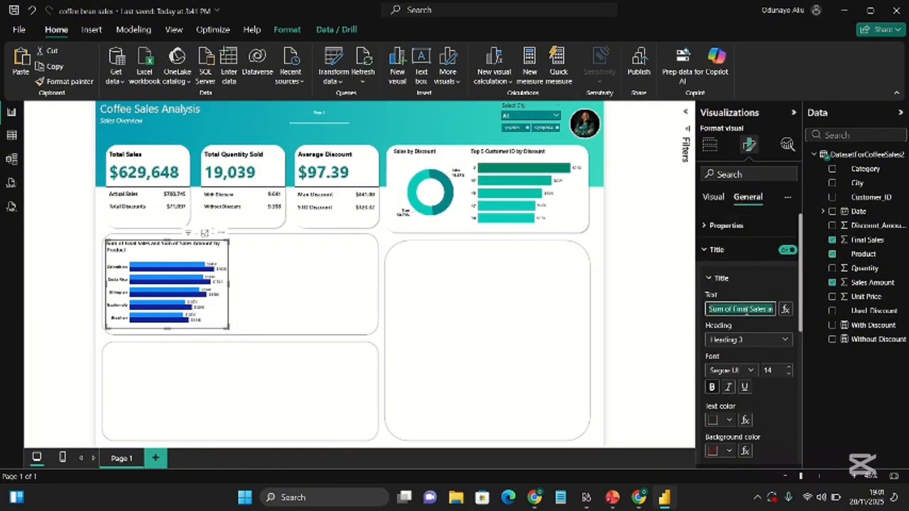
key(BackSpace)
text(Discounted Sales)
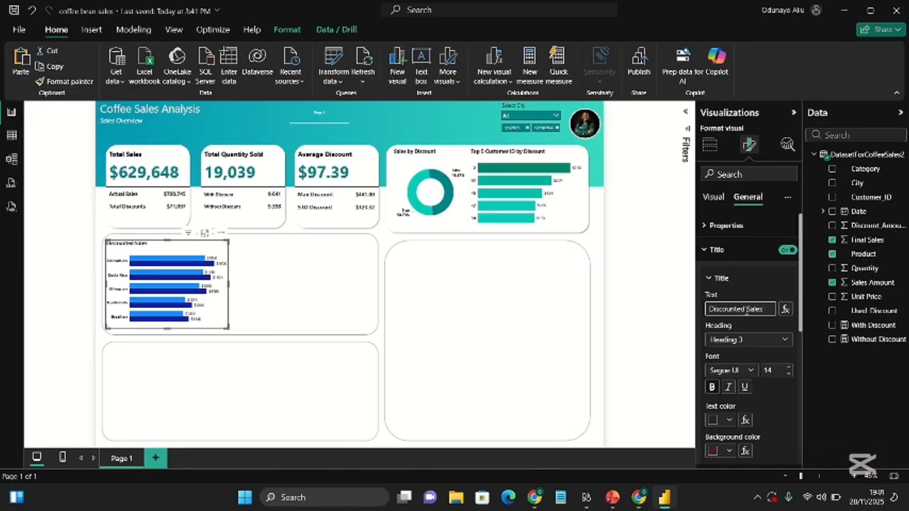
text( Vs Actual Sales)
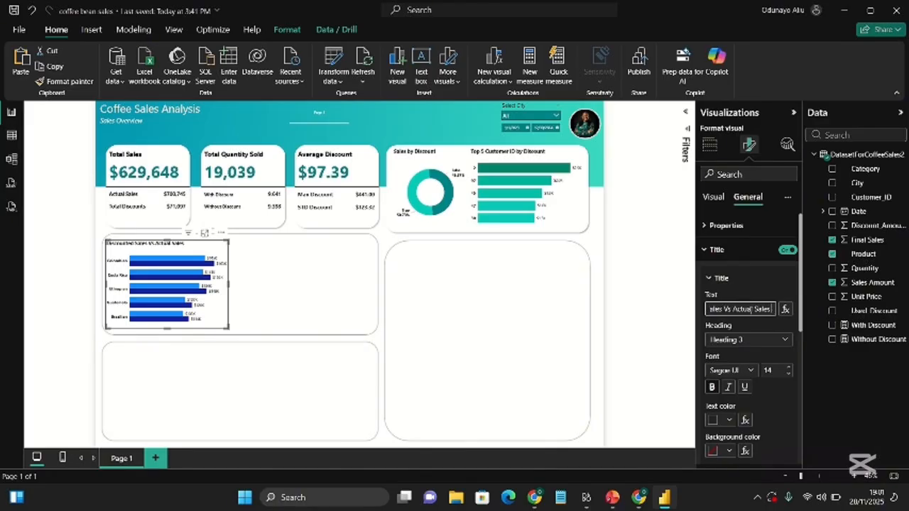
text( by Product)
click(222, 270)
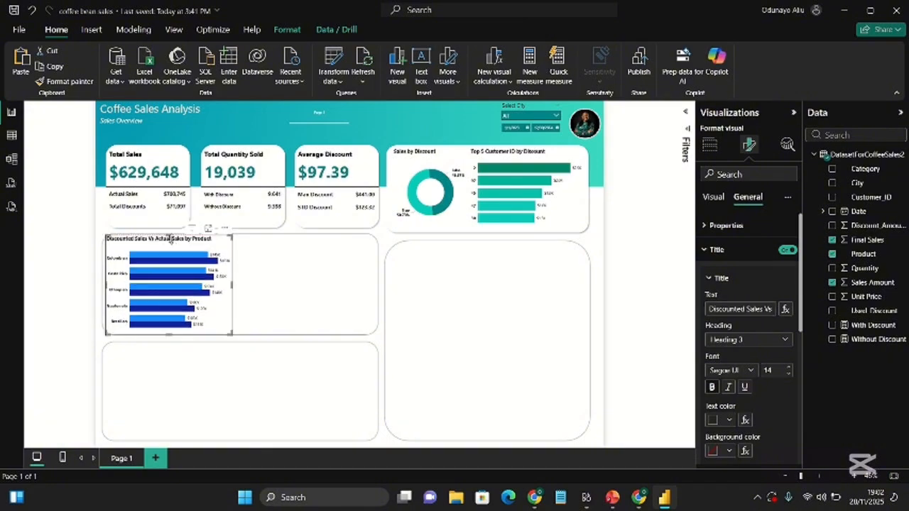
drag(221, 247, 237, 241)
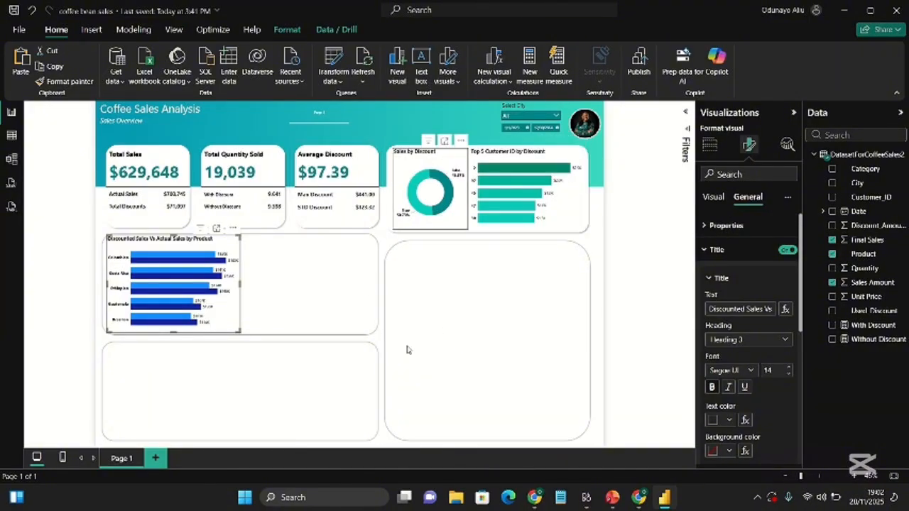
click(707, 255)
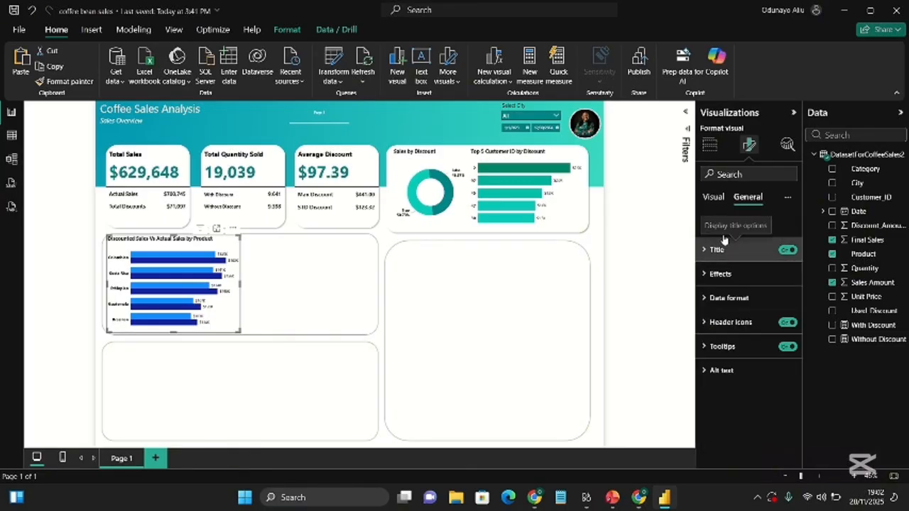
click(713, 197)
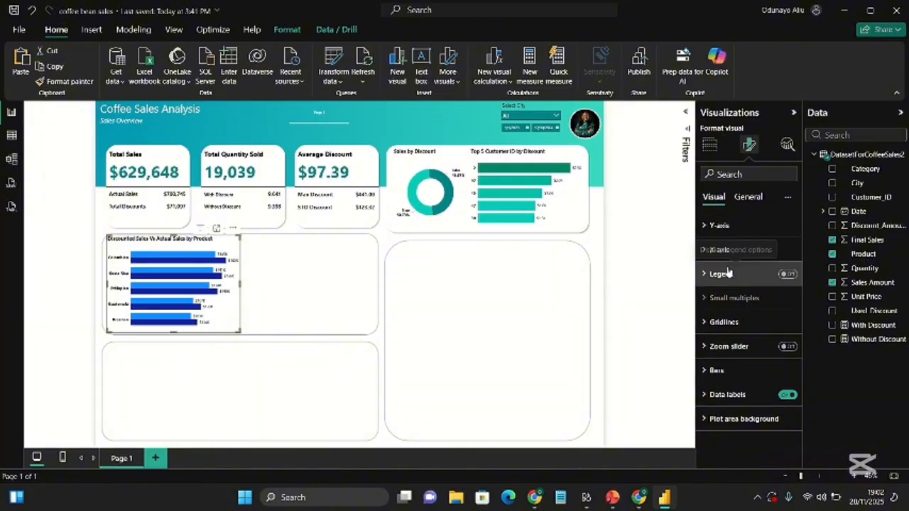
click(740, 369)
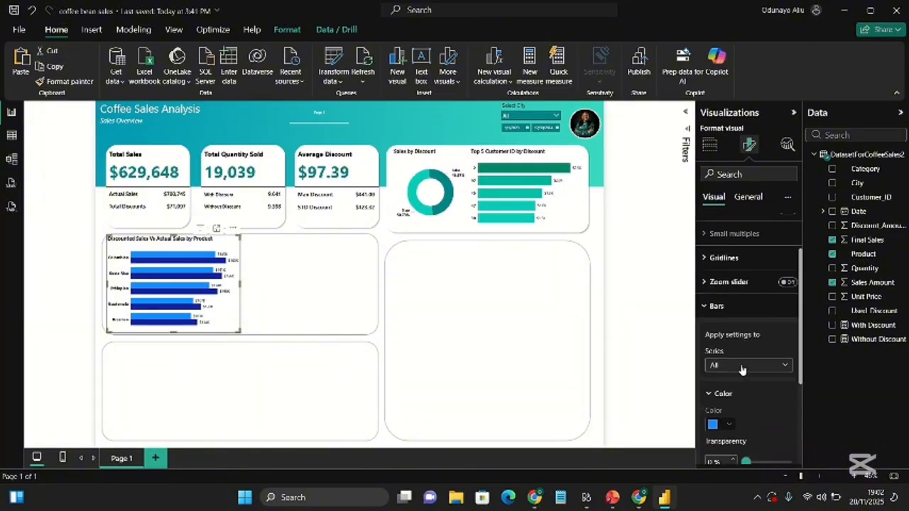
click(750, 293)
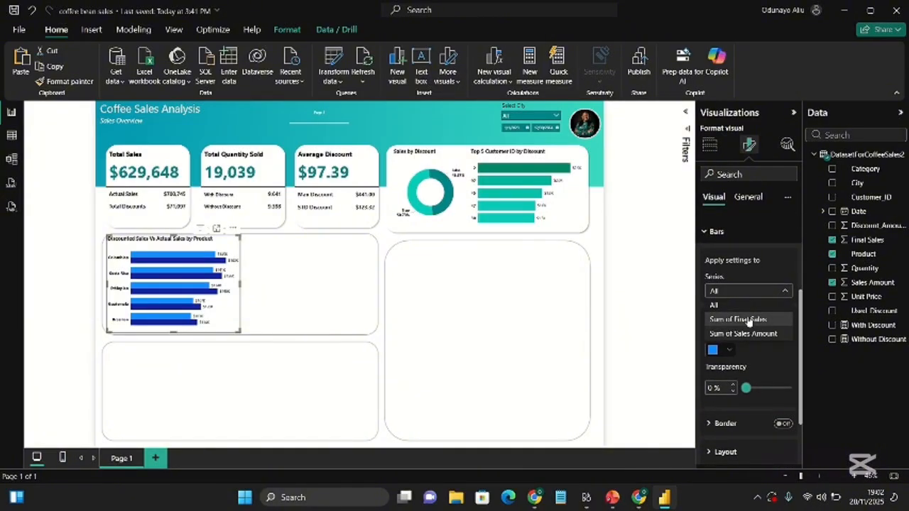
click(748, 320)
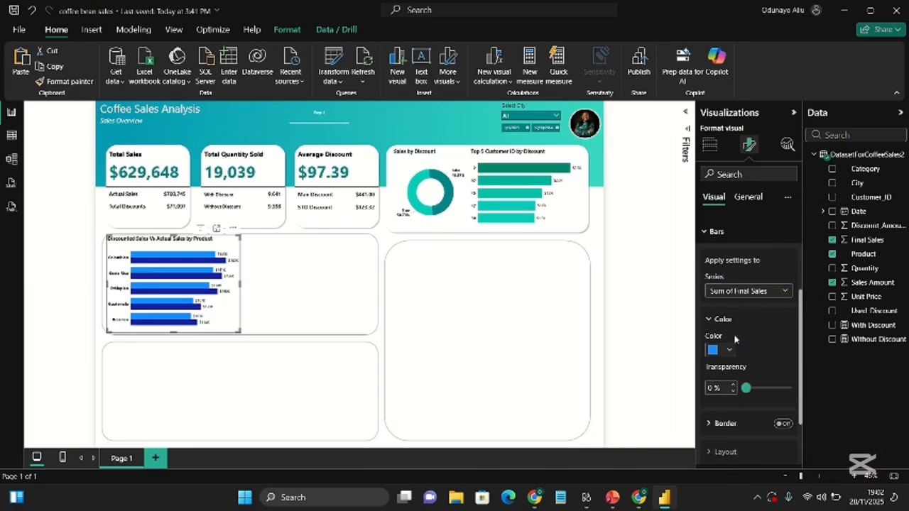
Rename the chart's X-axis fields Sum of Final Sales to "Discounted Sales" and Sum of Sales Amount to "Actual Sales".
click(709, 144)
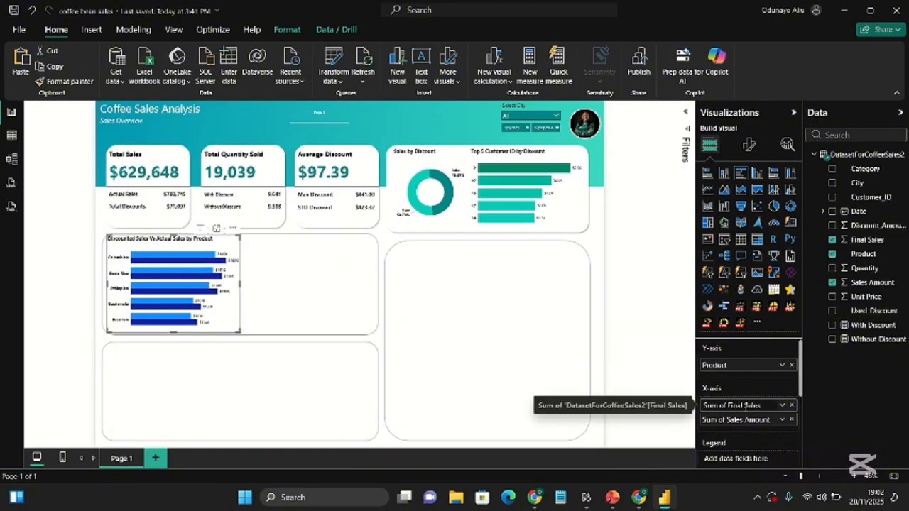
drag(741, 405, 701, 414)
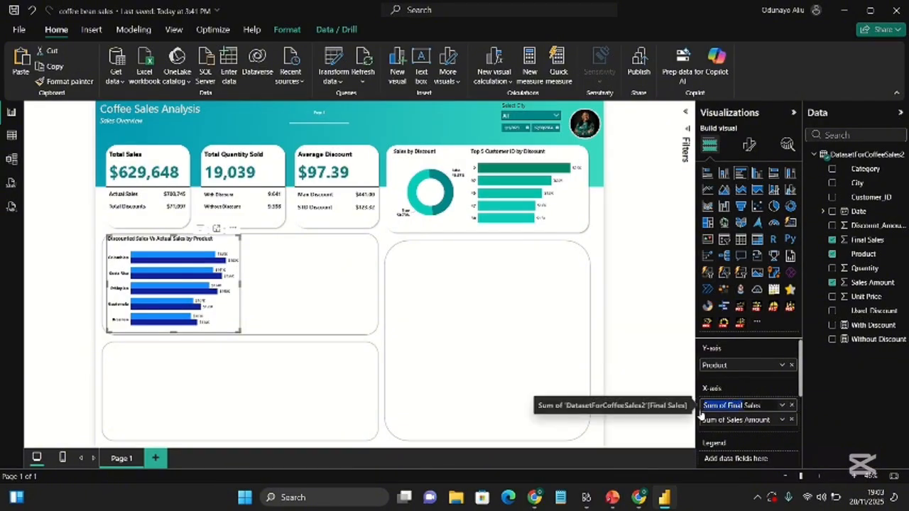
text(Discounted)
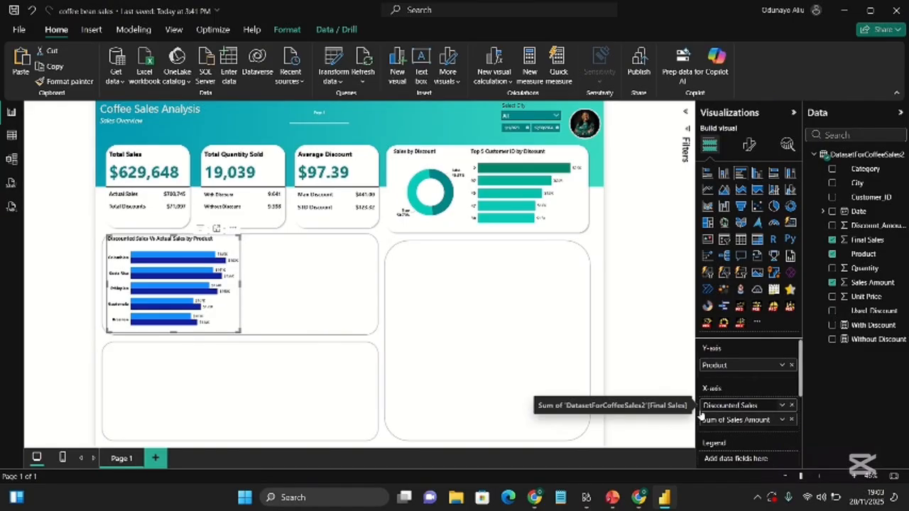
double_click(730, 425)
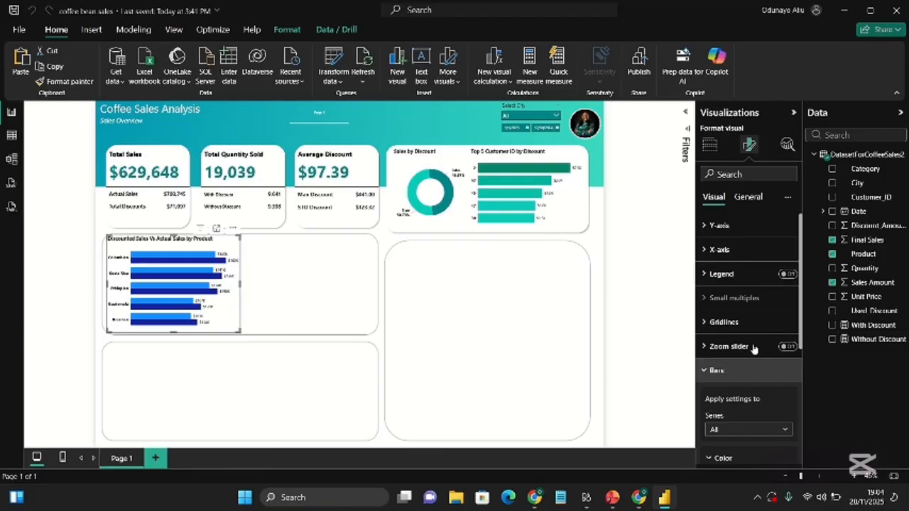
Color the chart's Discounted Sales bars with the recent turquoise #08CBB9.
scroll(755, 348, down, 2)
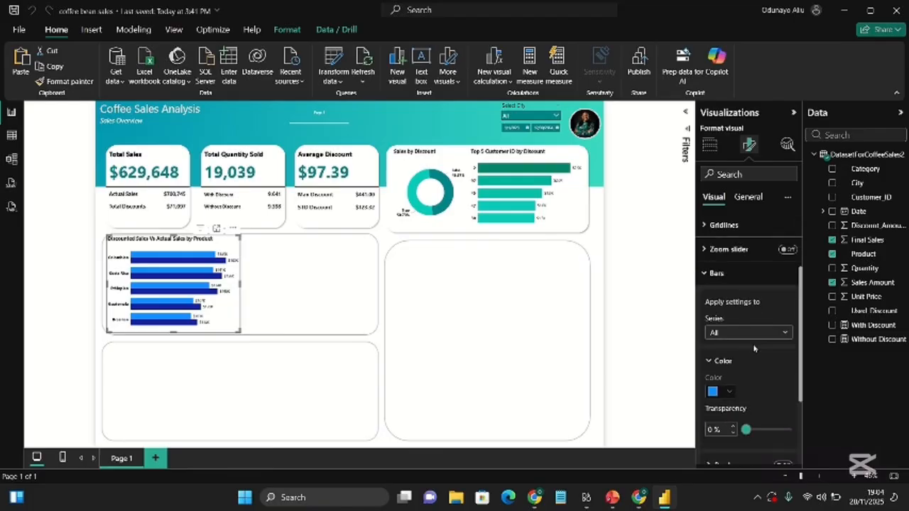
click(740, 330)
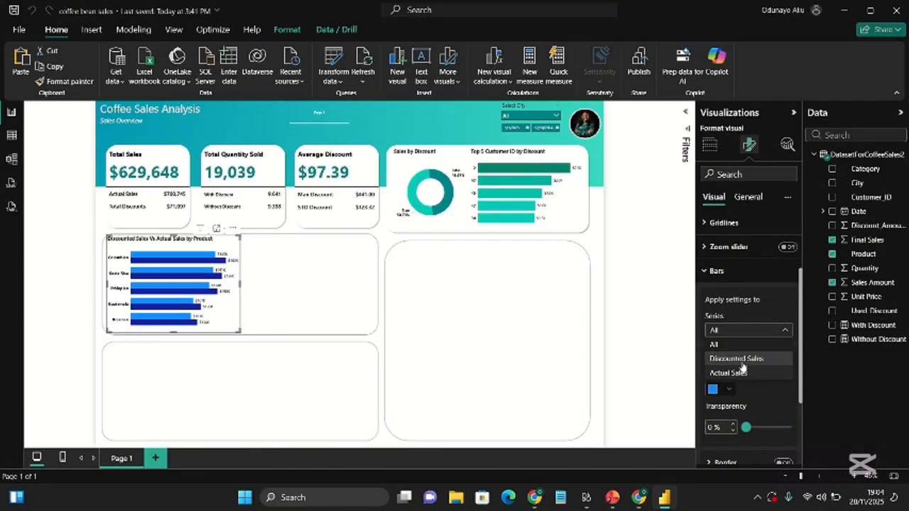
key(Escape)
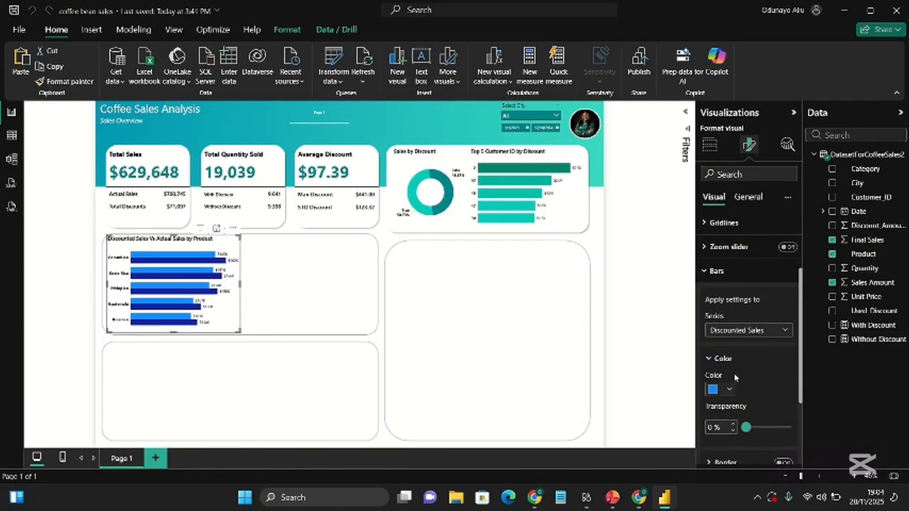
click(726, 390)
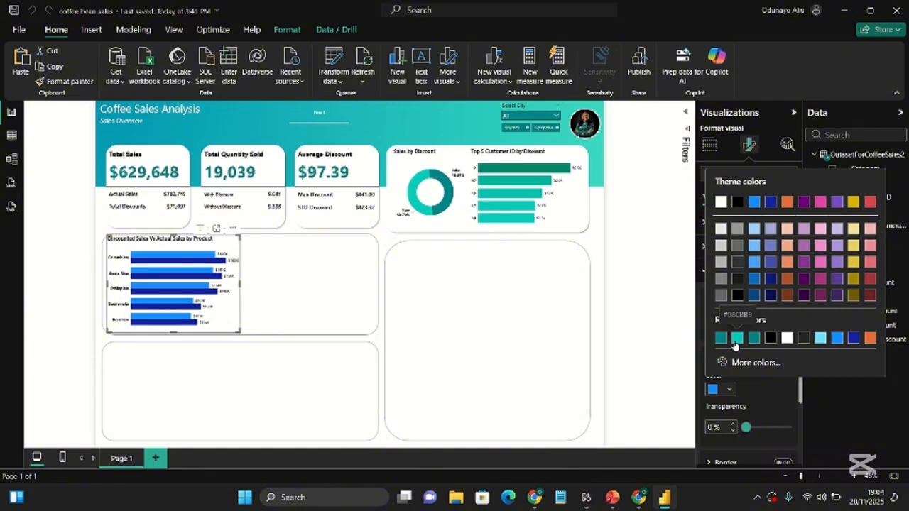
click(735, 343)
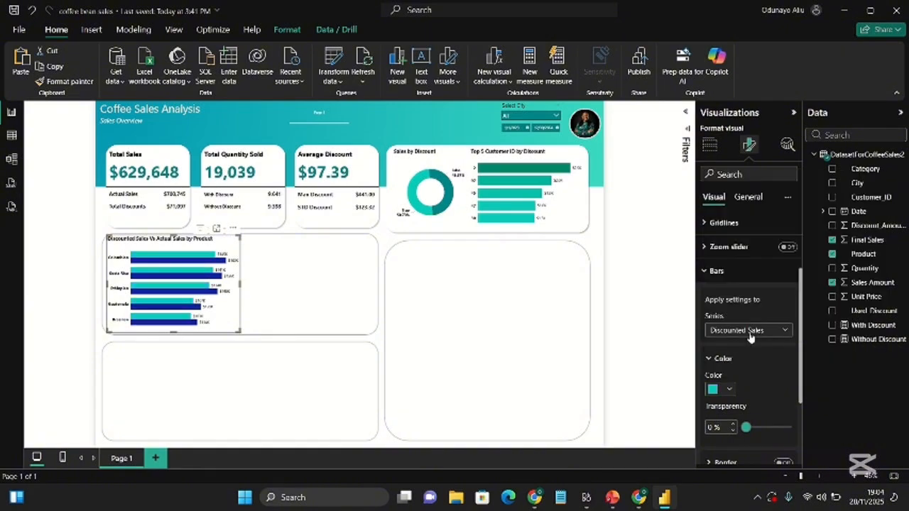
Color the chart's Actual Sales bars with the recent dark teal.
click(751, 330)
click(759, 370)
click(727, 389)
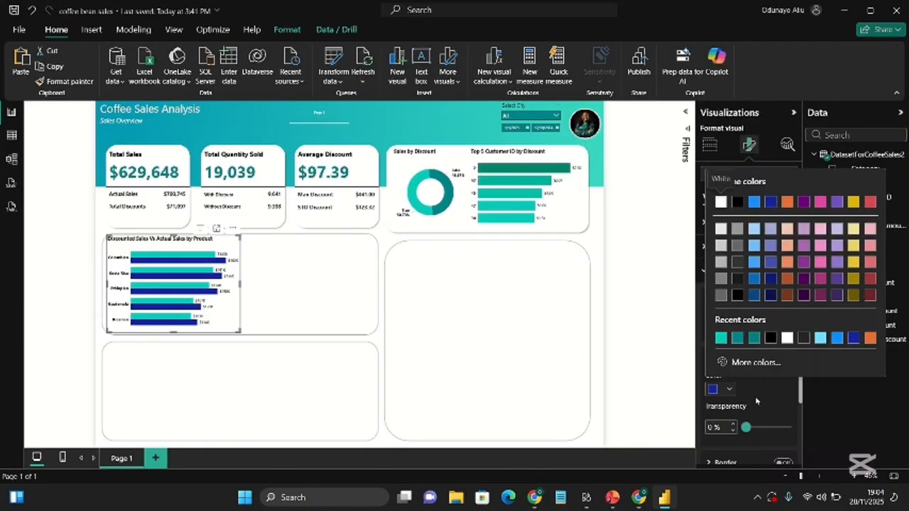
click(757, 401)
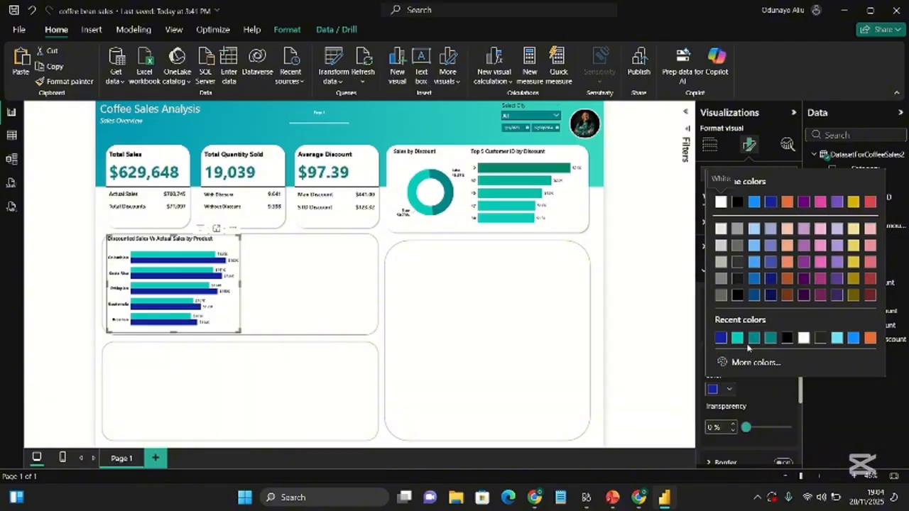
click(753, 339)
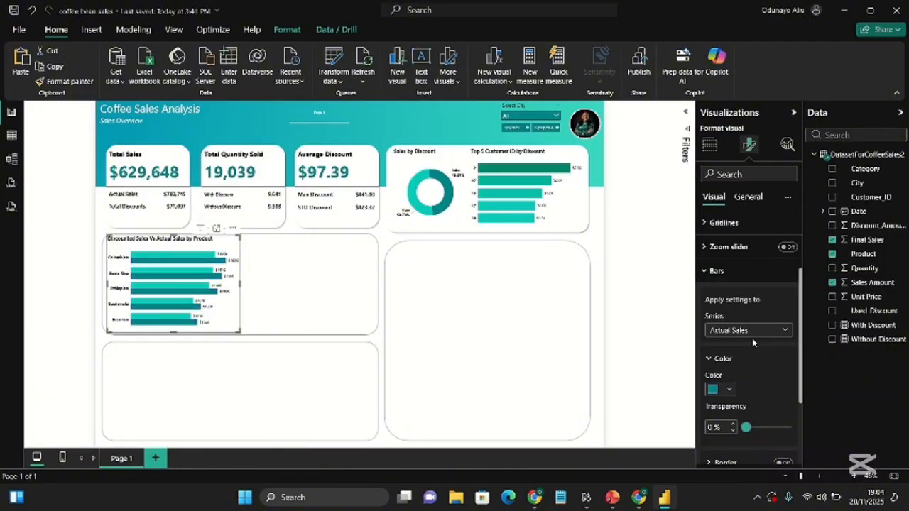
click(713, 273)
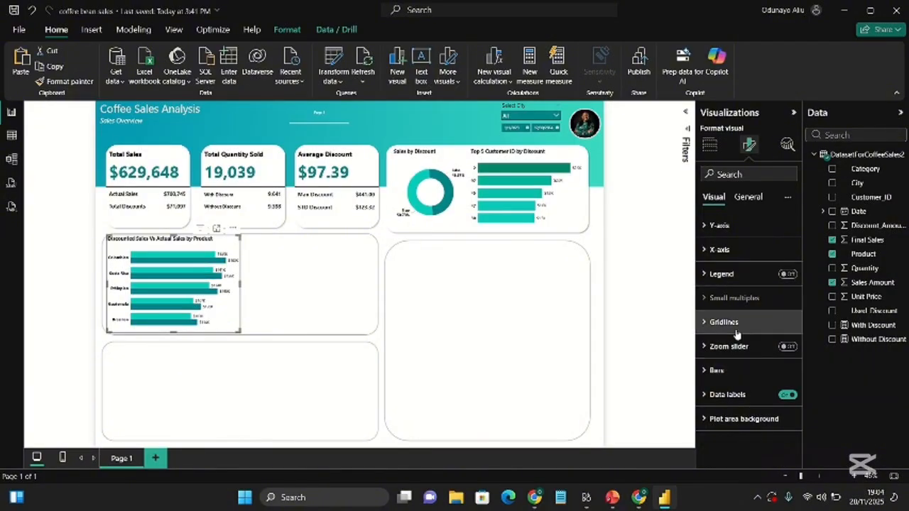
Show the product sales chart's legend at bottom center, with bold text and its title turned off.
click(788, 274)
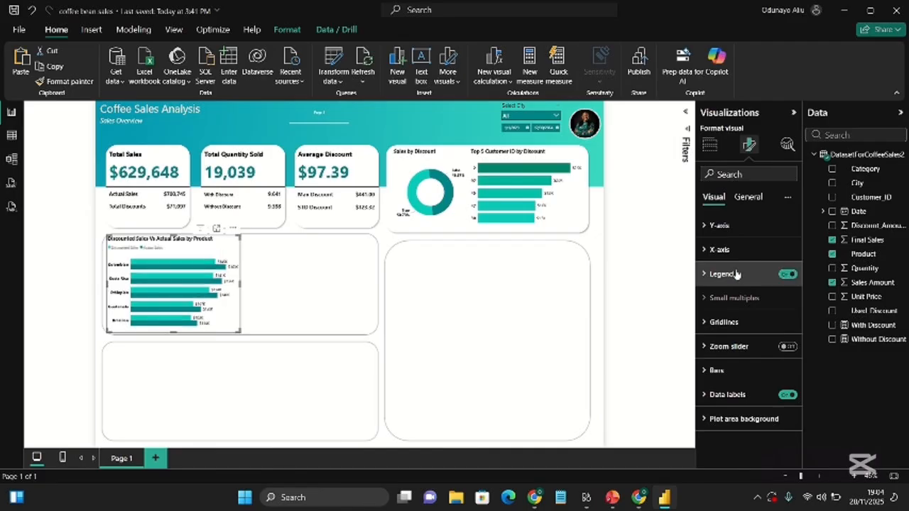
click(738, 274)
click(754, 334)
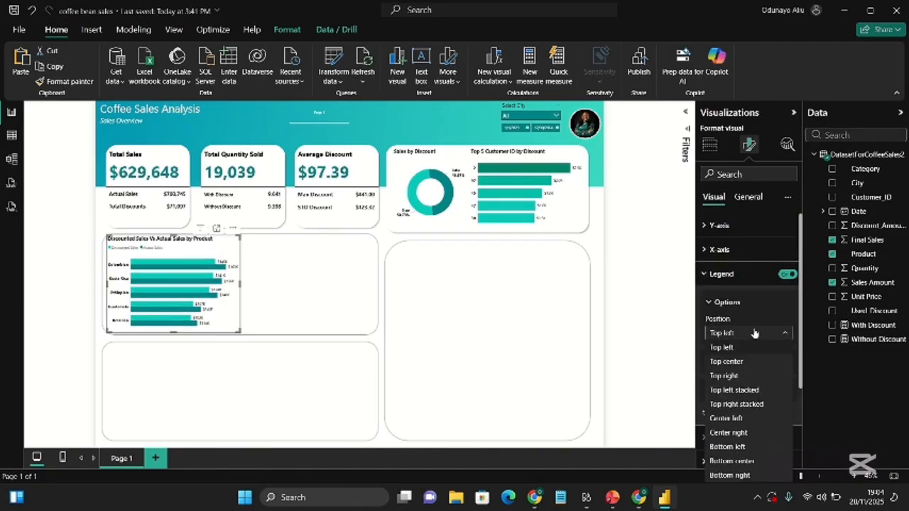
click(739, 464)
scroll(754, 386, down, 2)
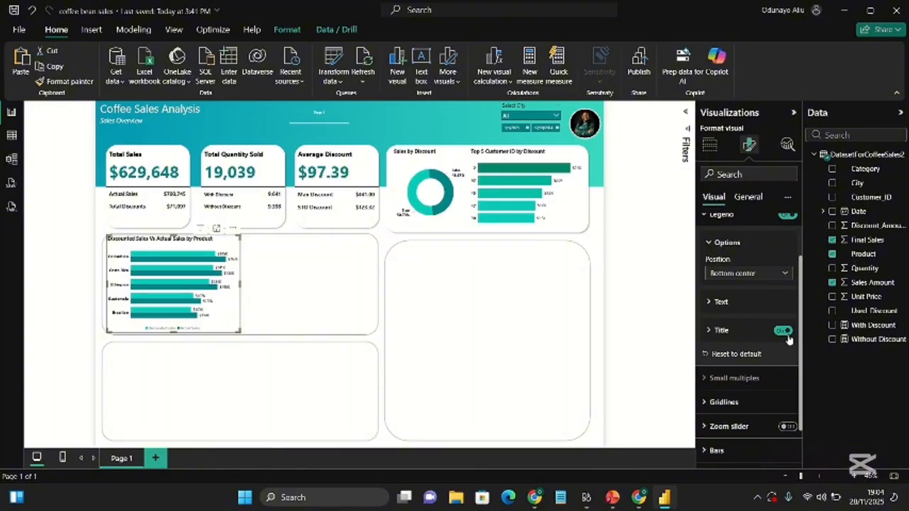
click(784, 331)
click(757, 304)
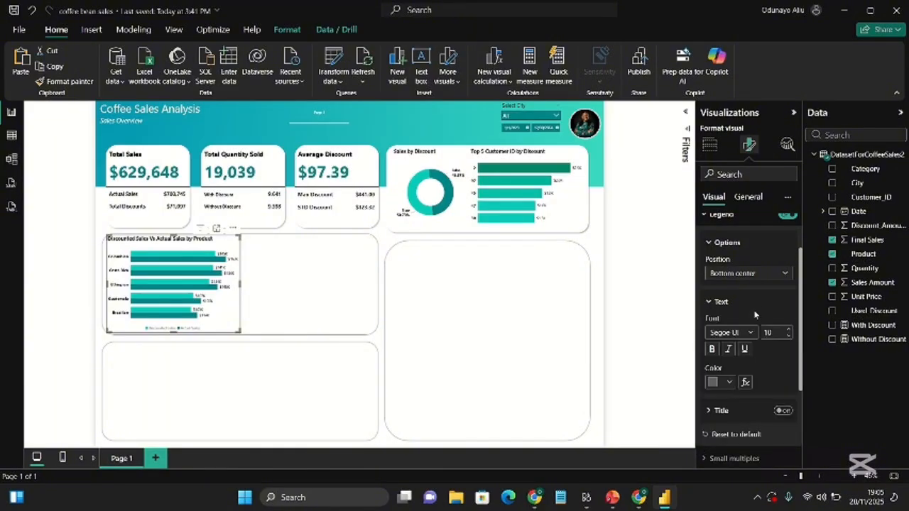
click(713, 354)
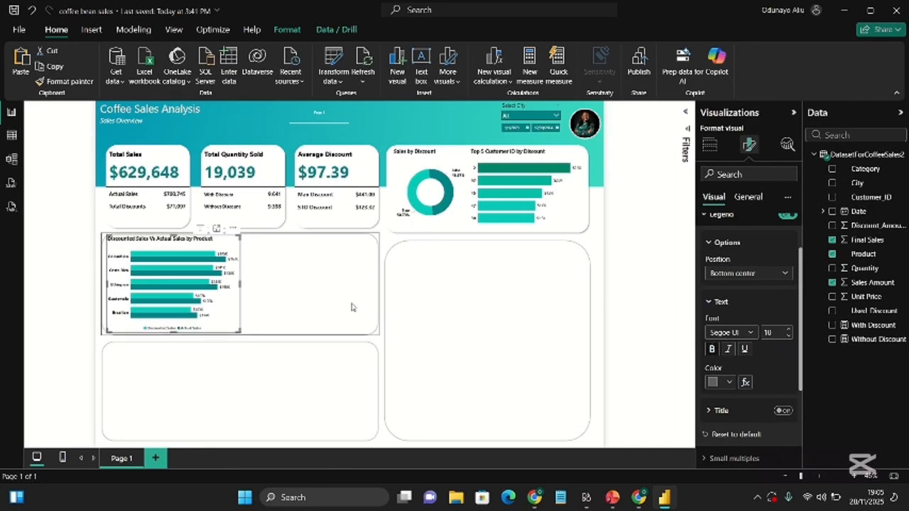
Duplicate the product sales chart and place the copy beside the original in the right half of the same card.
key(ctrl+c)
key(ctrl+v)
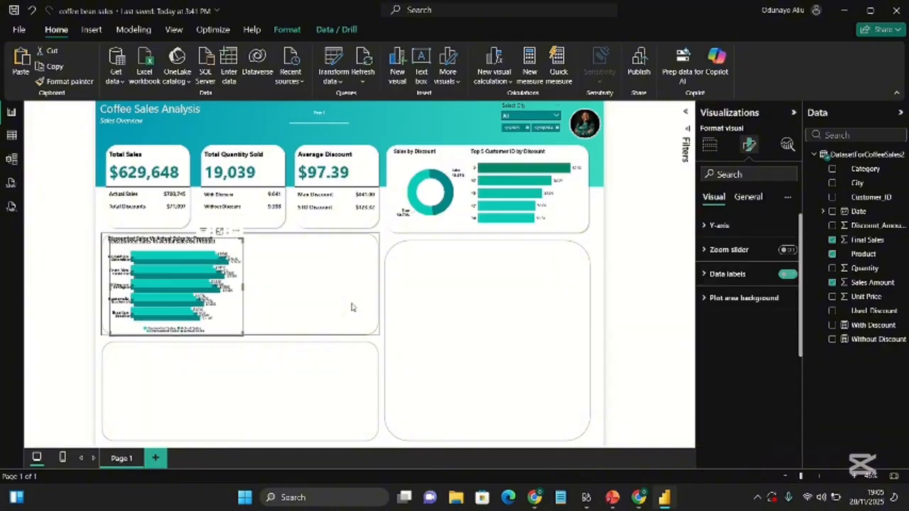
drag(243, 316, 373, 313)
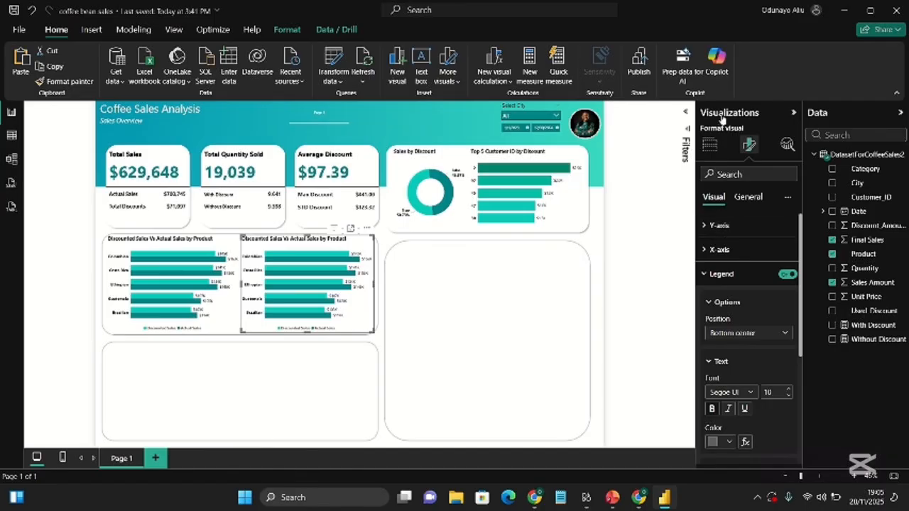
Replace both sales fields on the duplicated chart's X-axis with Sales Amount and set Used_Discount as its legend.
click(719, 145)
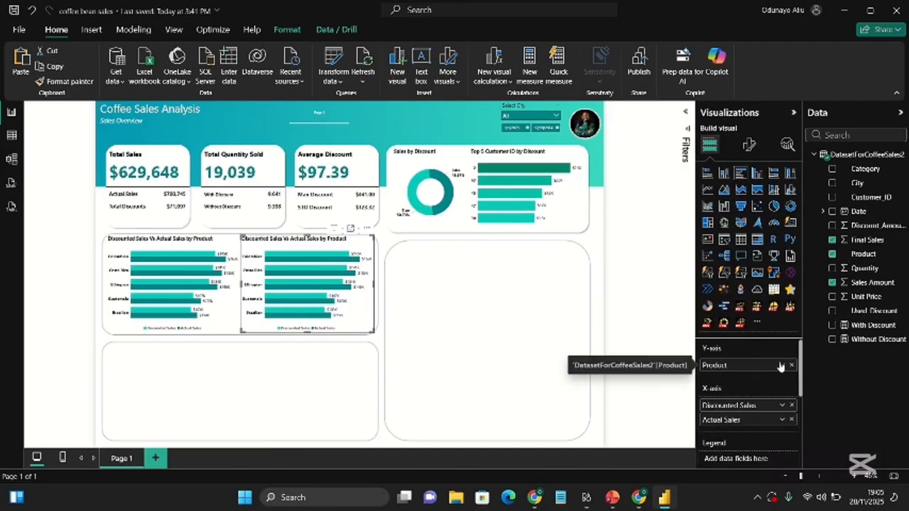
click(791, 406)
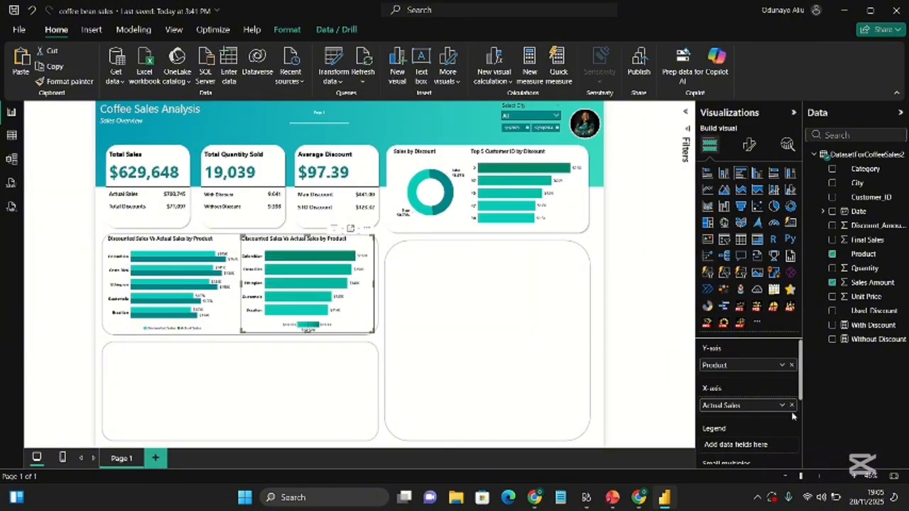
click(792, 405)
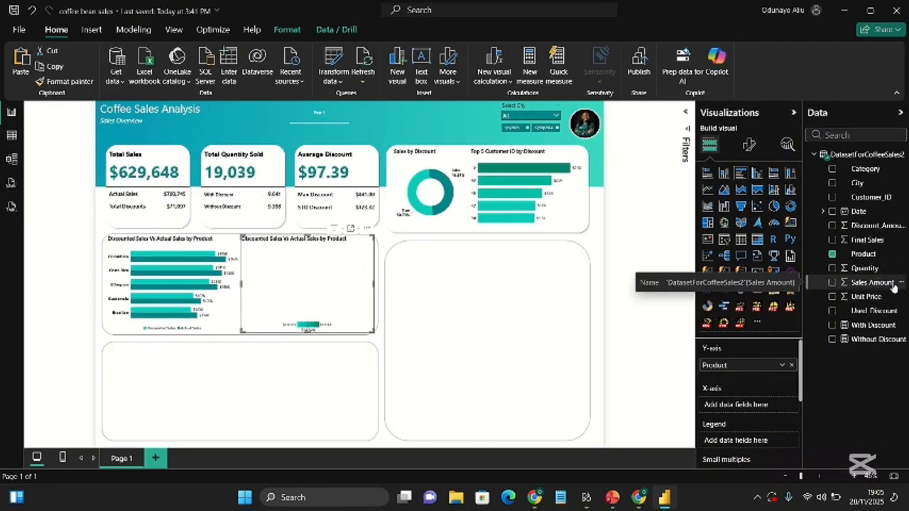
drag(893, 287, 792, 406)
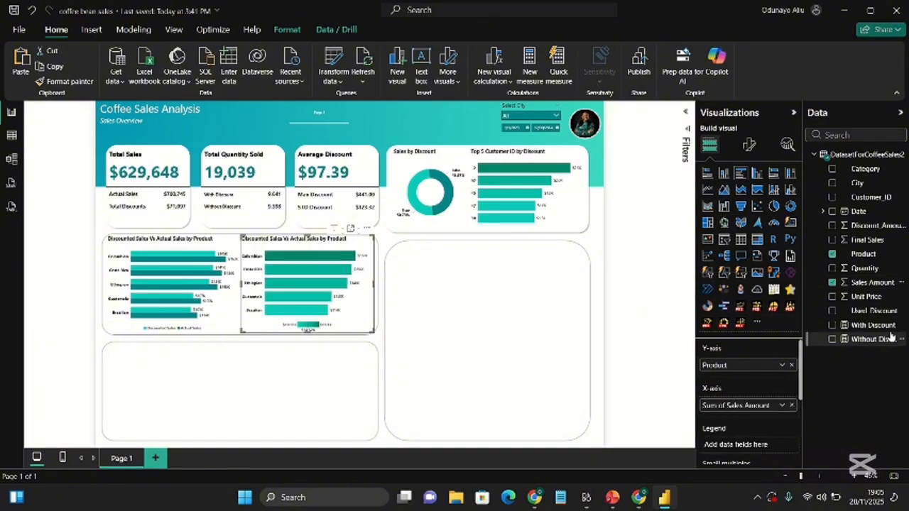
drag(883, 318, 766, 450)
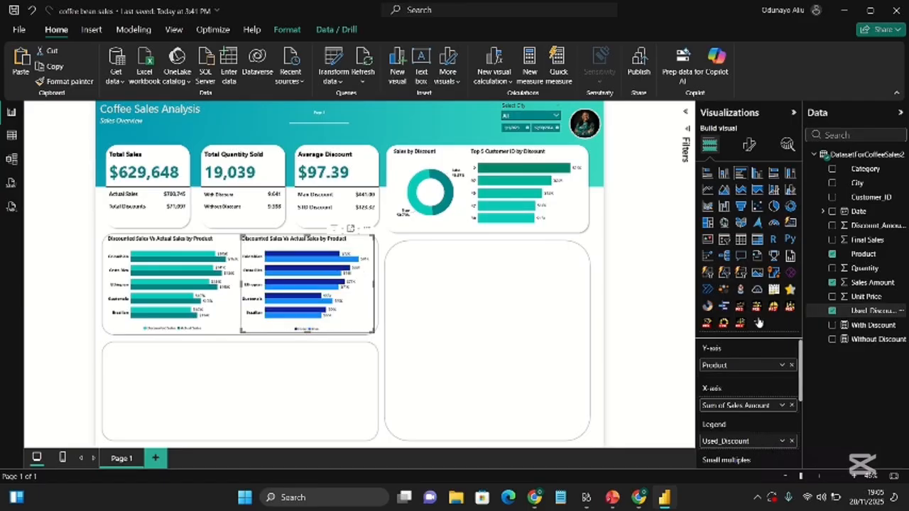
Change the duplicated chart's title to "Sales by Product".
click(749, 145)
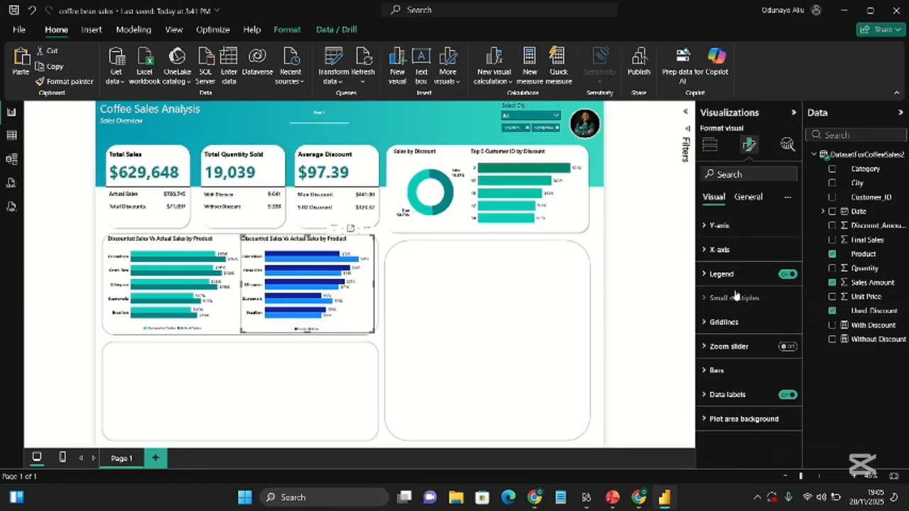
click(748, 197)
click(746, 251)
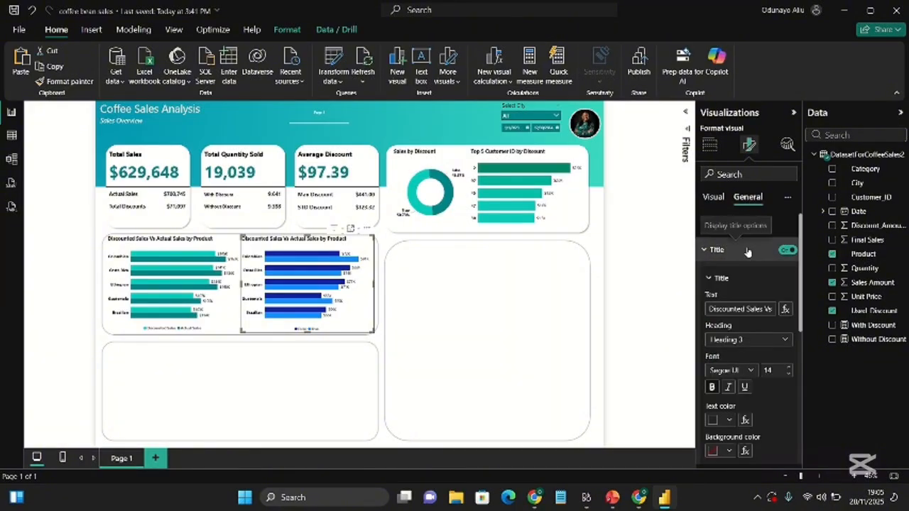
click(764, 309)
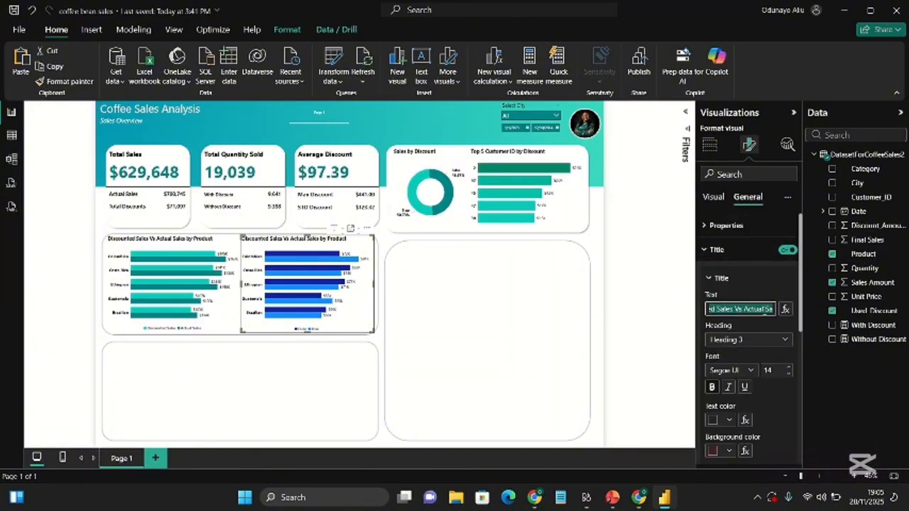
text(Sa)
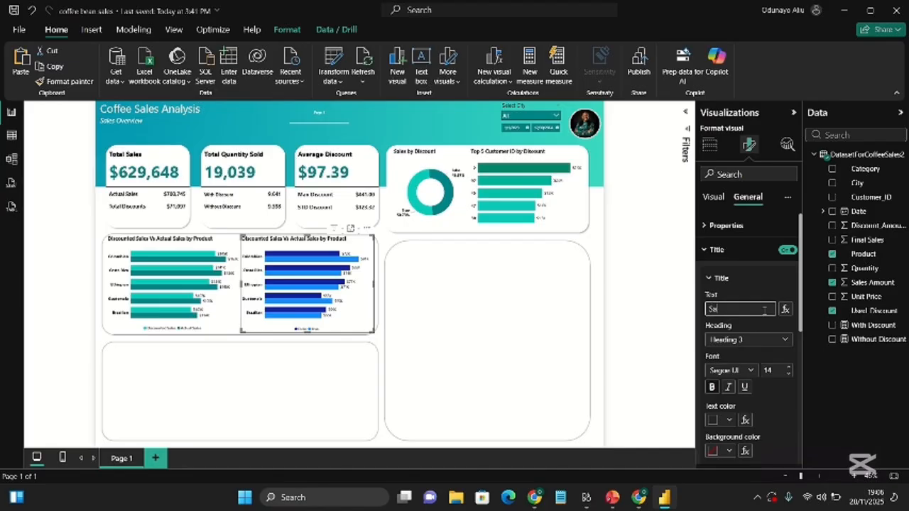
text(les by Product)
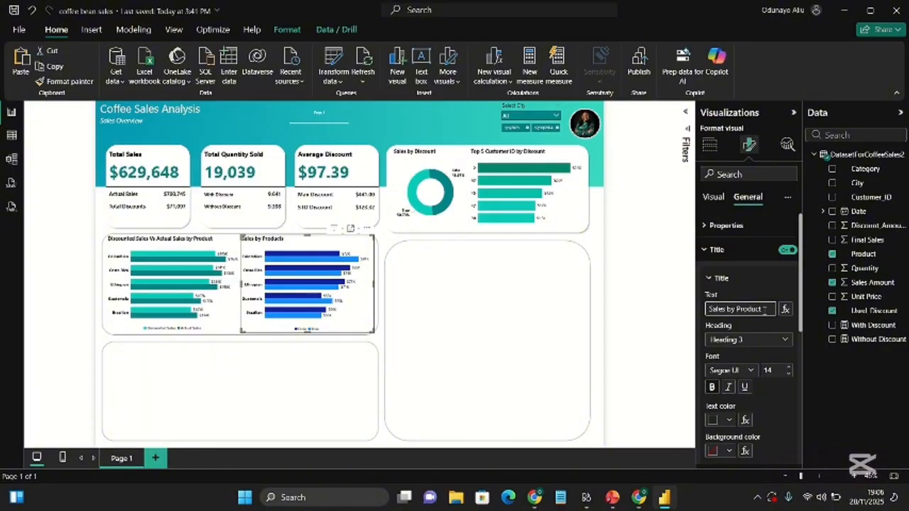
Color the False series bars in the Sales by Product chart with the recent dark teal.
click(711, 197)
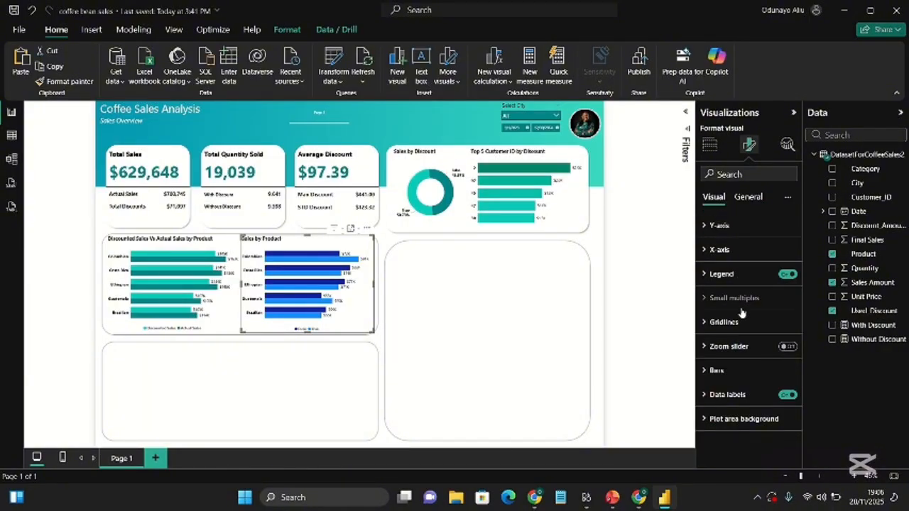
click(745, 370)
scroll(742, 341, down, 3)
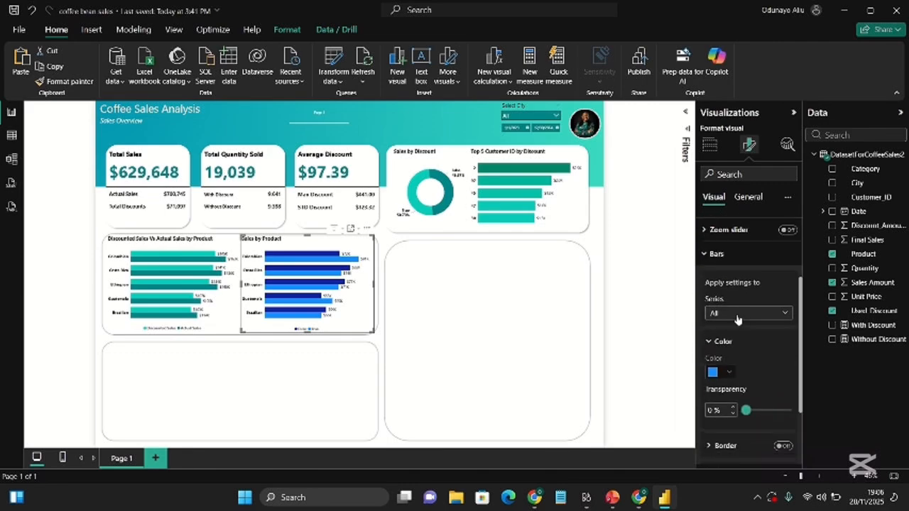
click(737, 314)
click(742, 344)
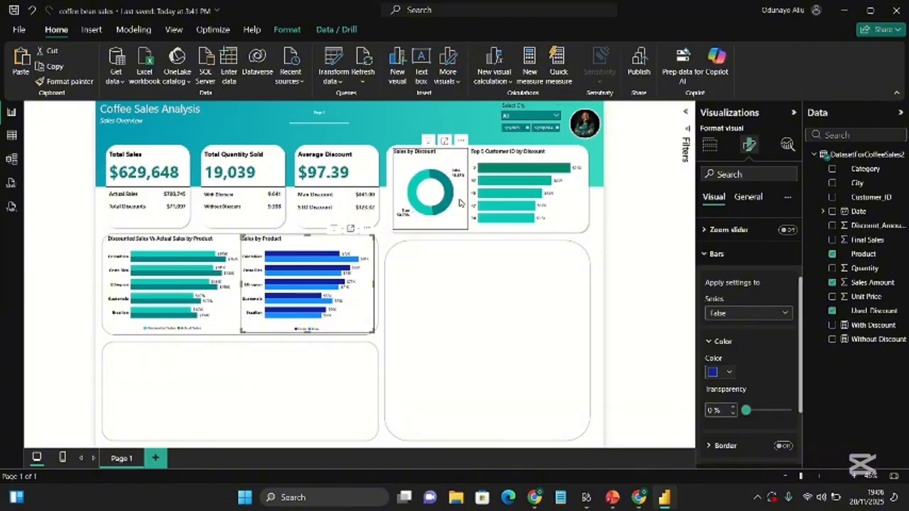
click(724, 372)
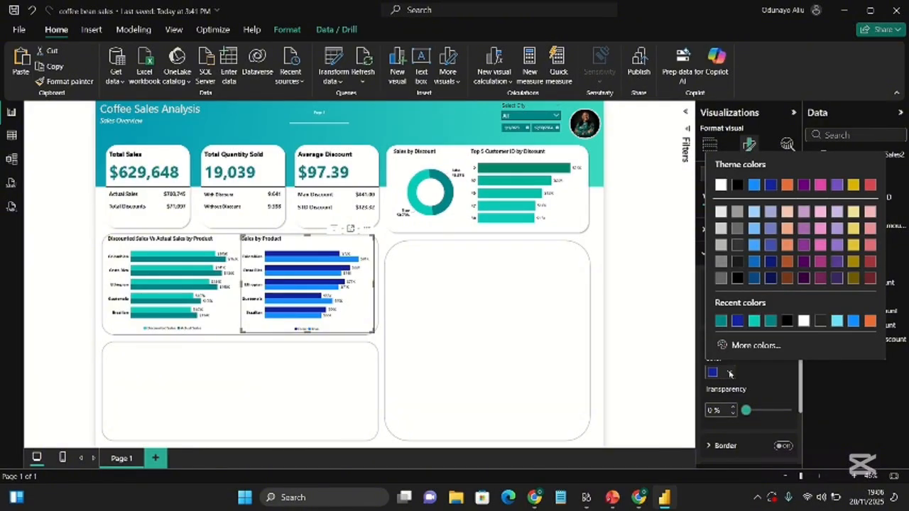
click(722, 323)
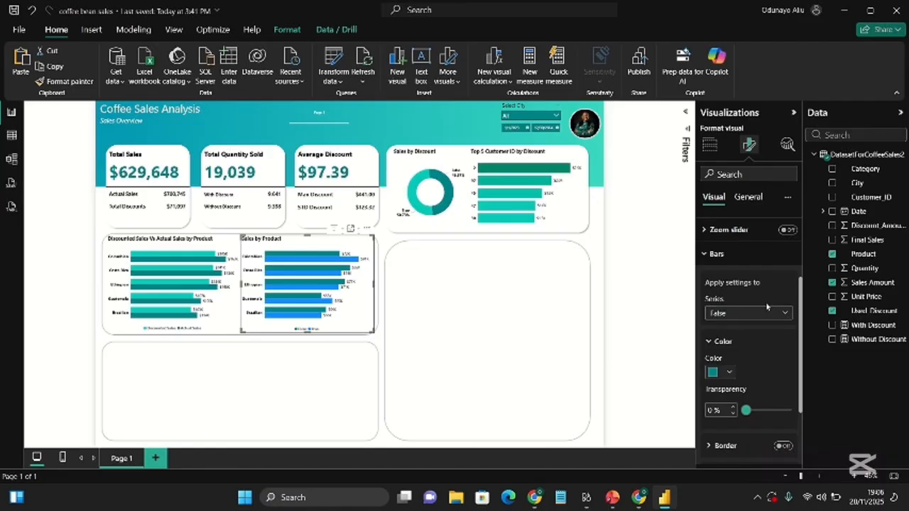
Color the True series bars in the Sales by Product chart with the recent turquoise.
click(756, 316)
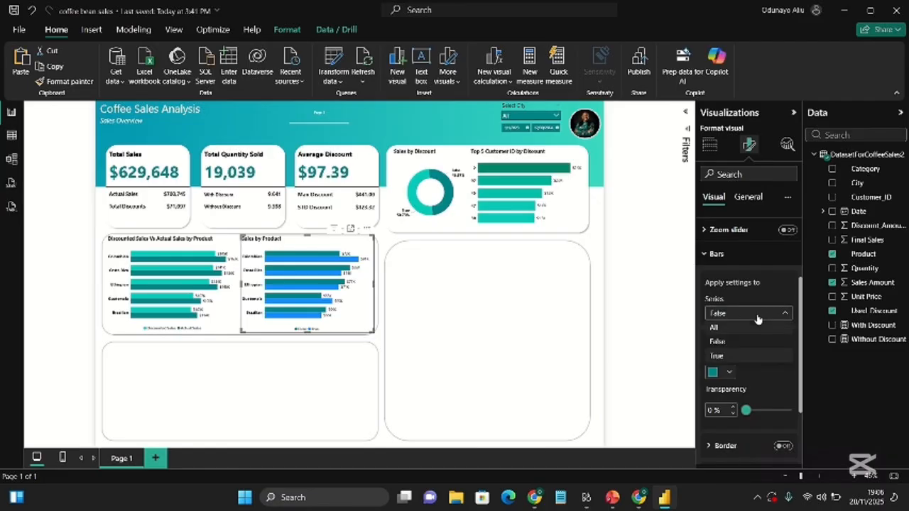
click(746, 357)
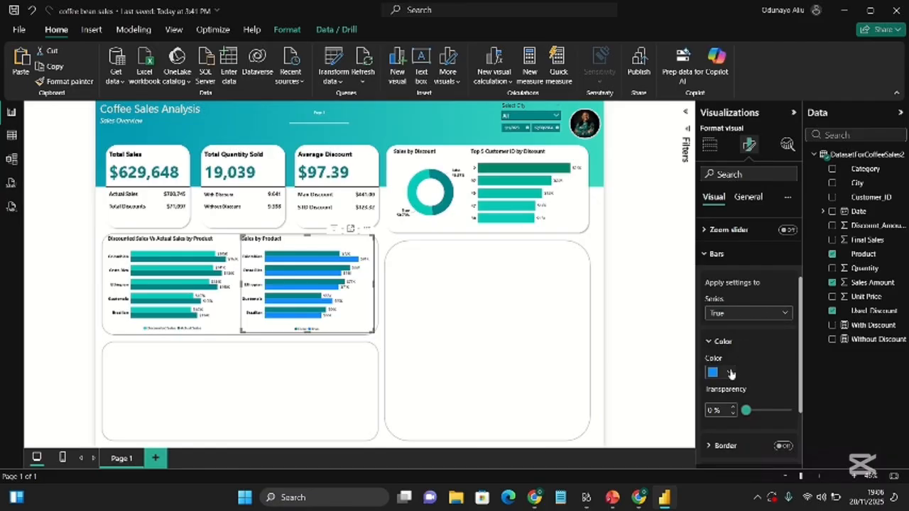
click(730, 374)
click(751, 321)
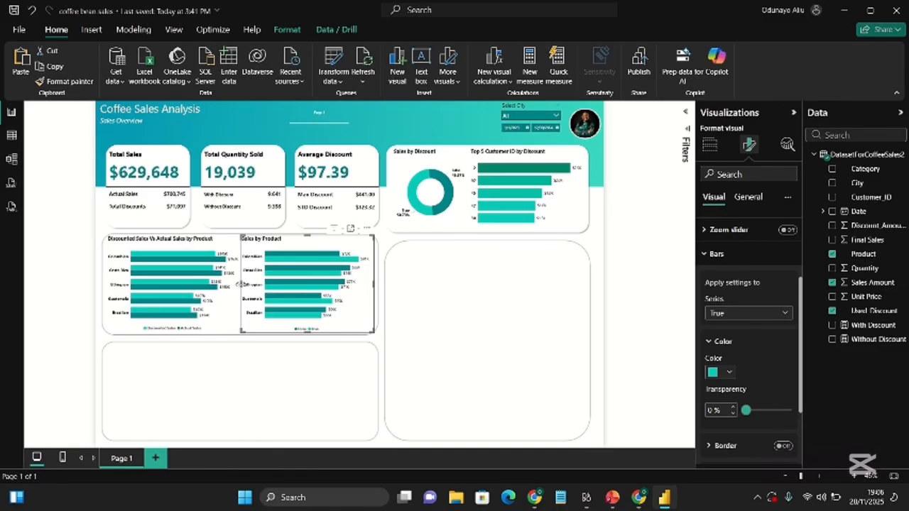
Narrow the Sales by Product chart slightly from its left edge to leave a gap beside the neighboring chart.
drag(240, 284, 243, 284)
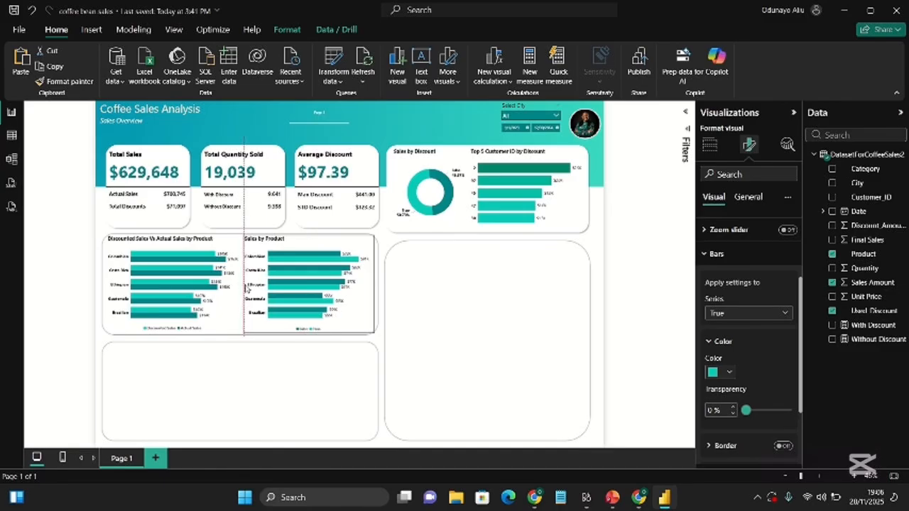
ctrl+click(107, 236)
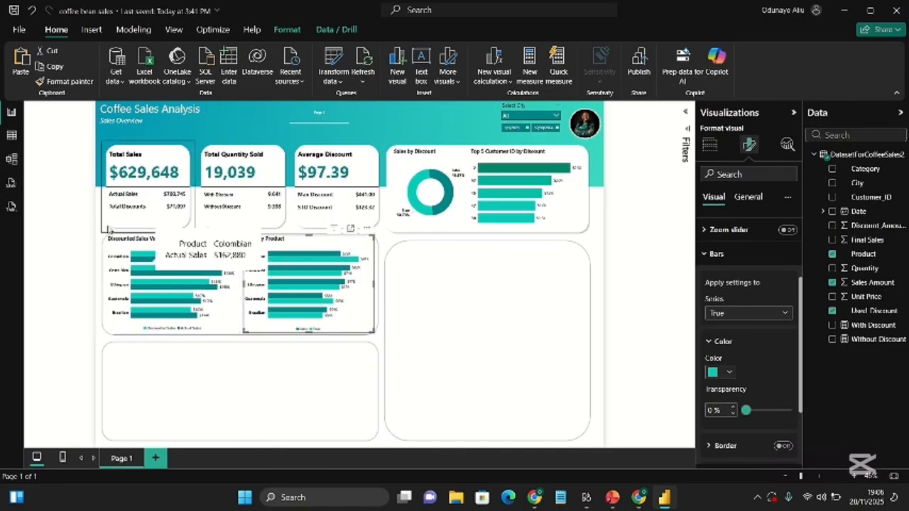
click(79, 196)
Insert a line shape and fit its narrow frame between the two product charts, spanning the card's height.
click(90, 29)
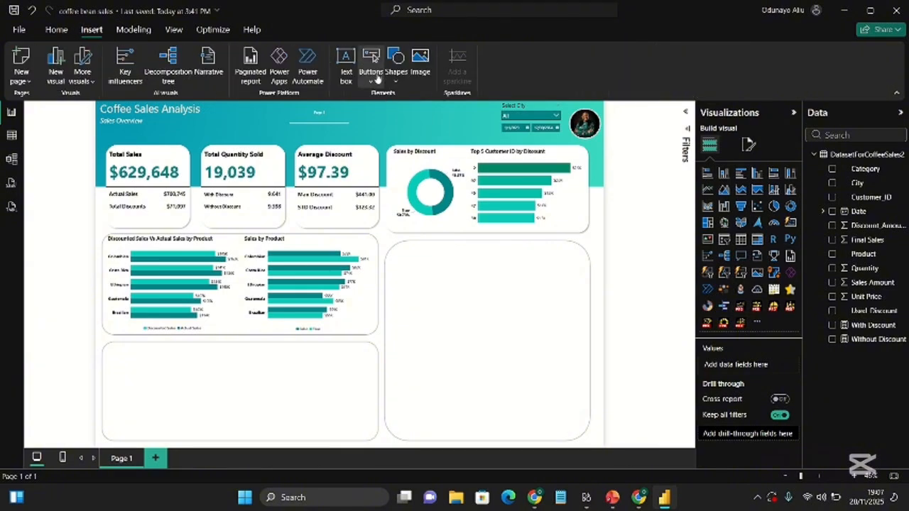
click(396, 63)
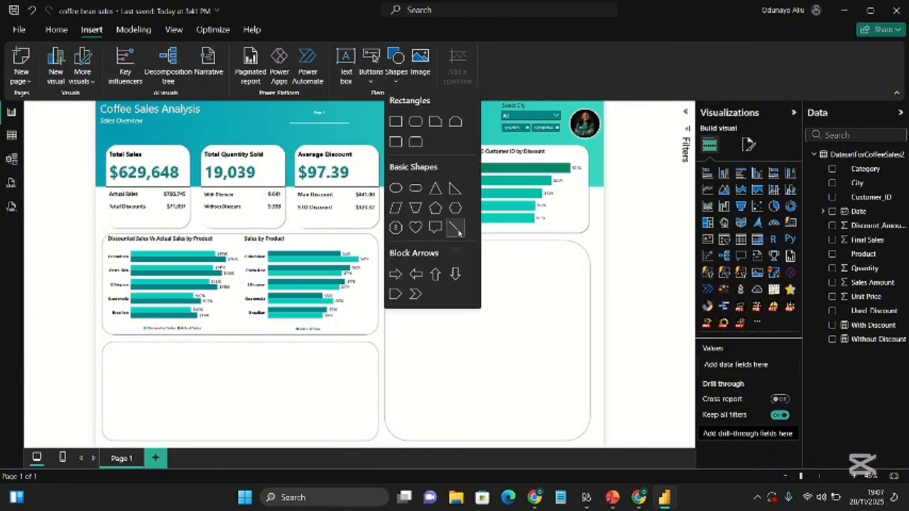
click(458, 232)
drag(232, 157, 245, 246)
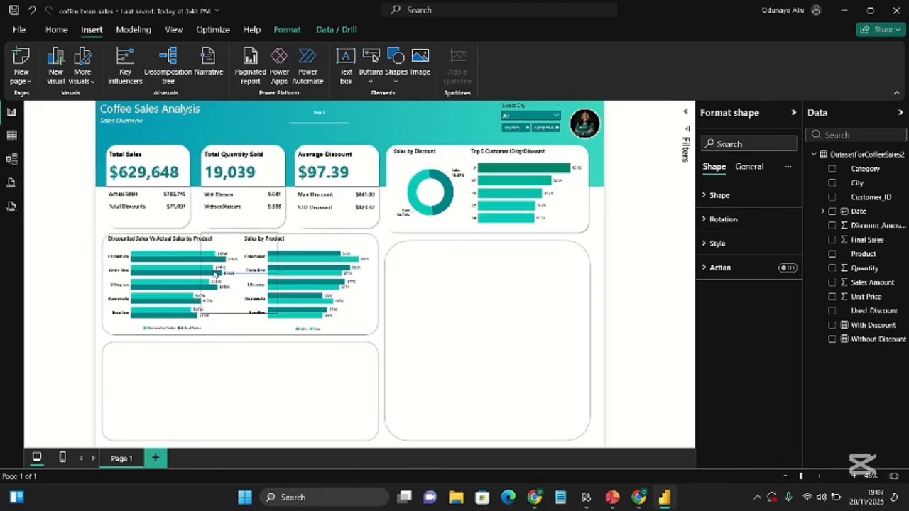
drag(197, 272, 246, 272)
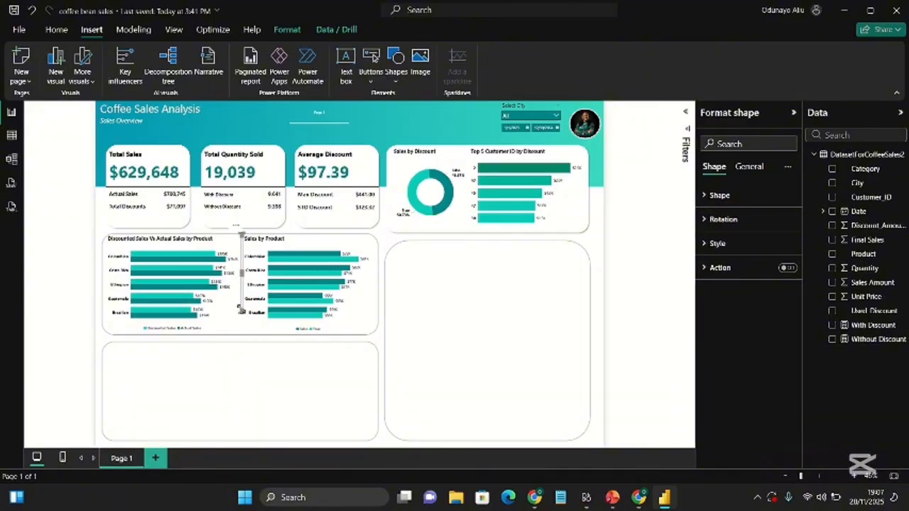
drag(241, 311, 241, 332)
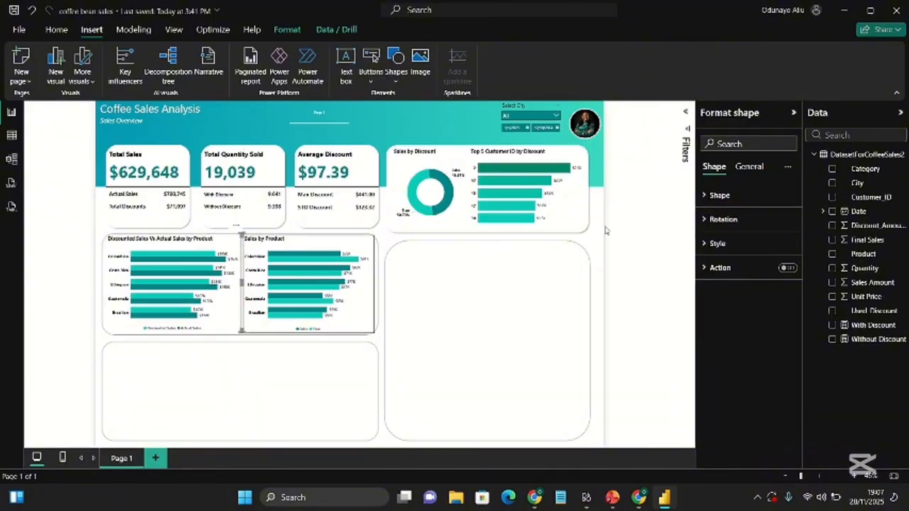
Turn off the line shape's fill and set its border color to black.
click(715, 242)
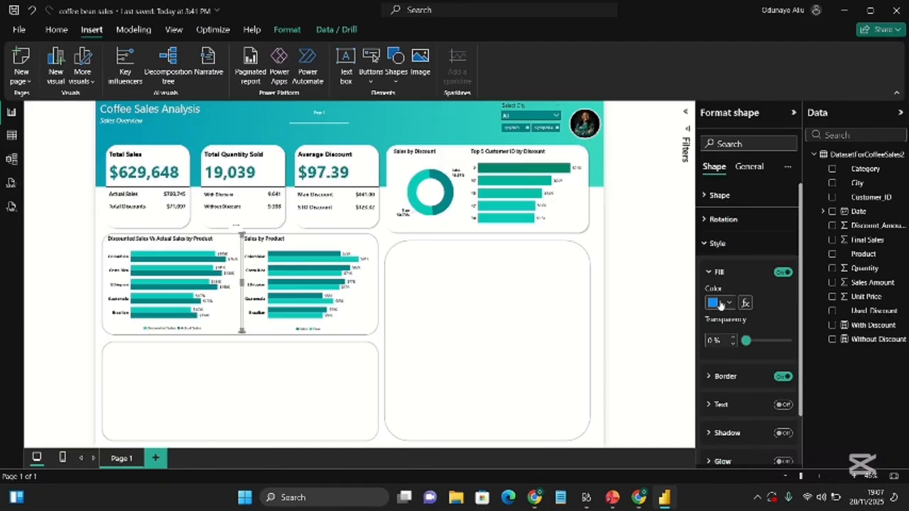
click(784, 274)
click(745, 380)
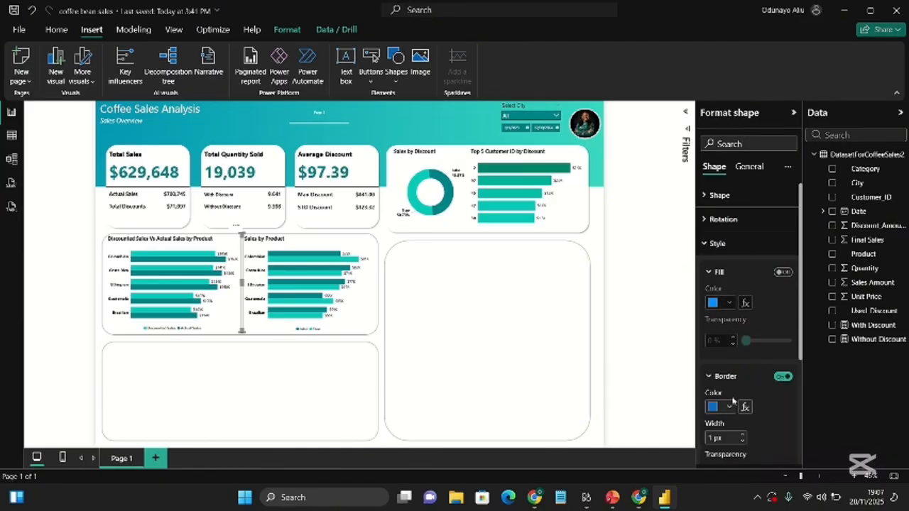
click(722, 411)
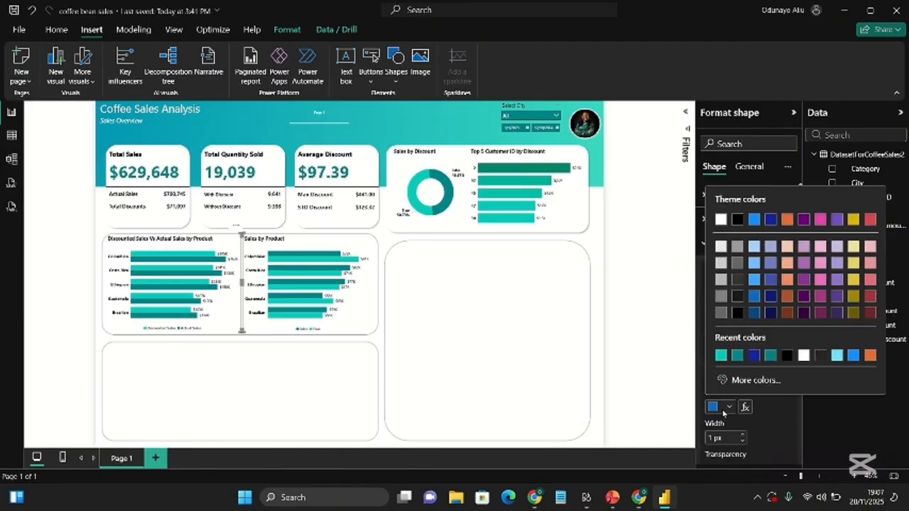
click(790, 357)
scroll(746, 319, down, 3)
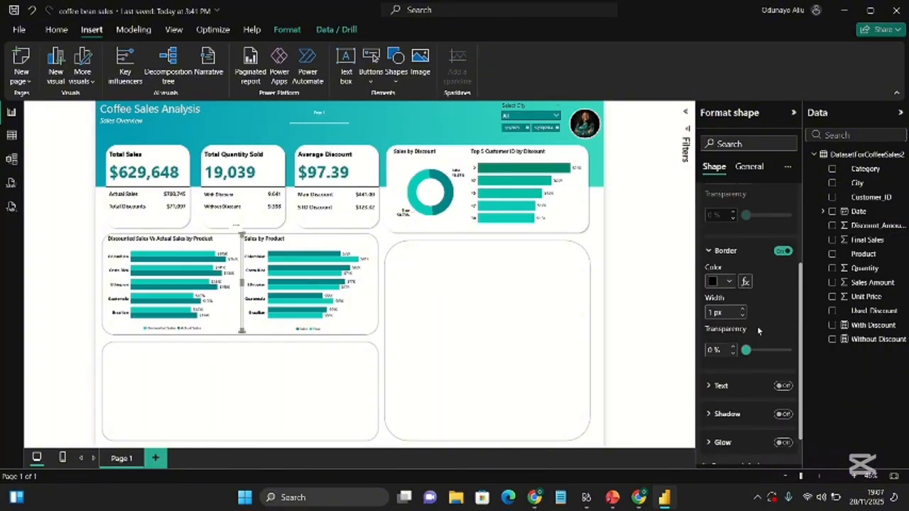
Widen the line's frame and set its shape rotation to 89° so that it stands vertical.
scroll(757, 325, up, 4)
click(722, 227)
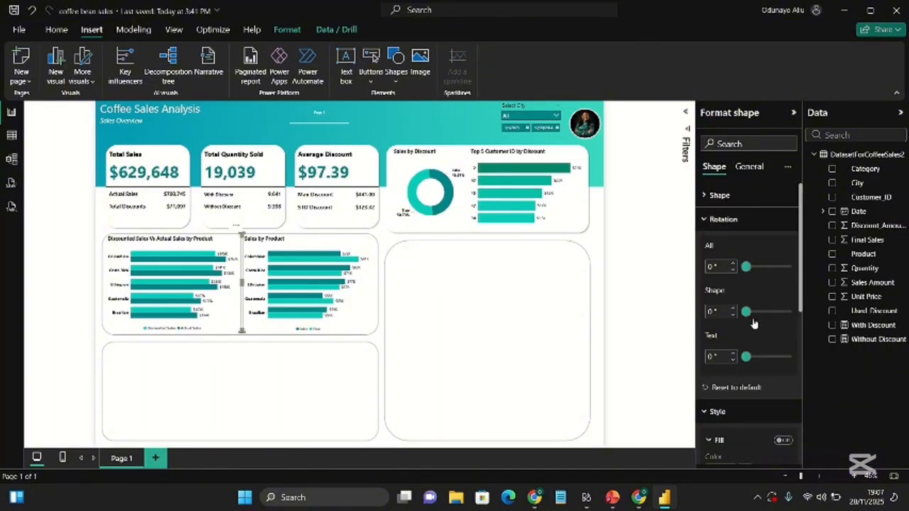
drag(751, 314, 765, 314)
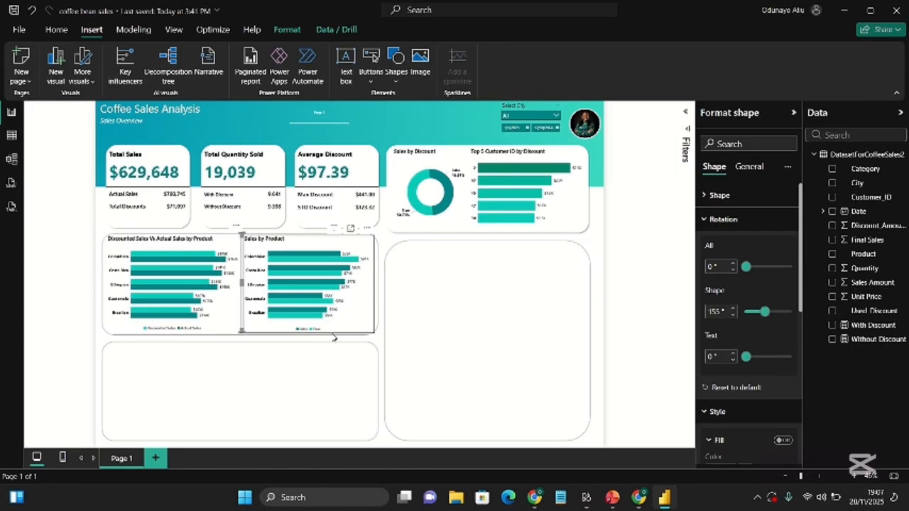
drag(242, 332, 165, 356)
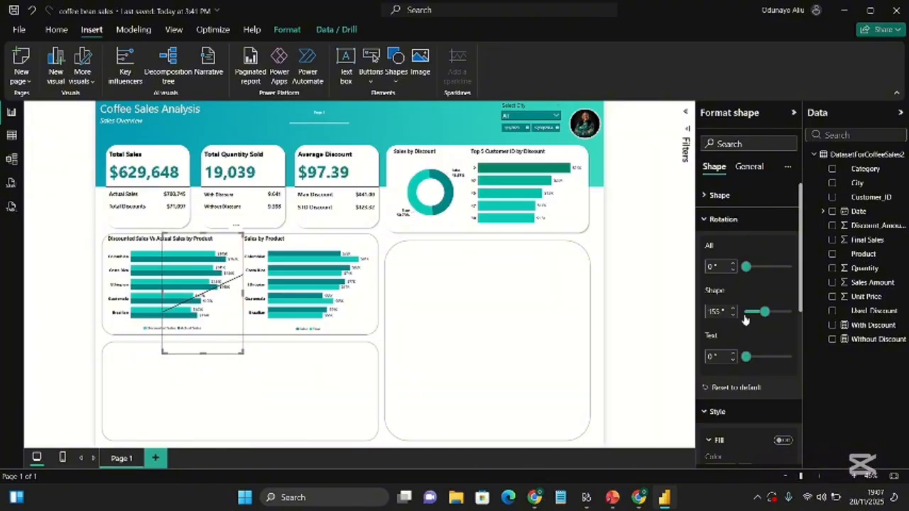
drag(767, 319, 756, 317)
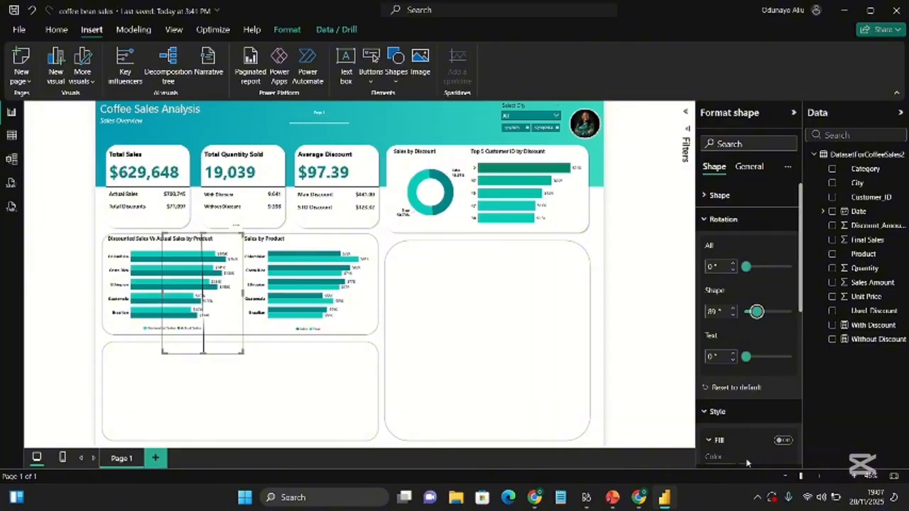
Set the vertical line's border width to 2 px.
scroll(751, 398, down, 4)
scroll(751, 411, down, 1)
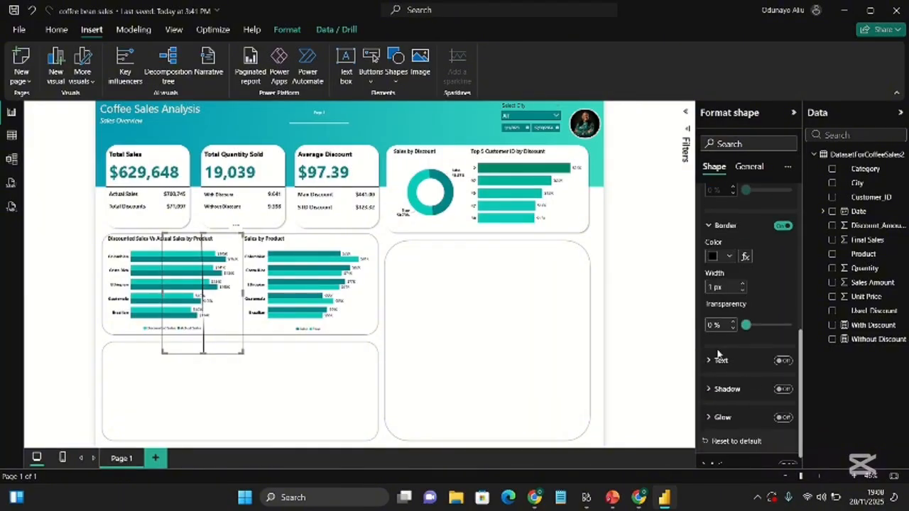
click(743, 284)
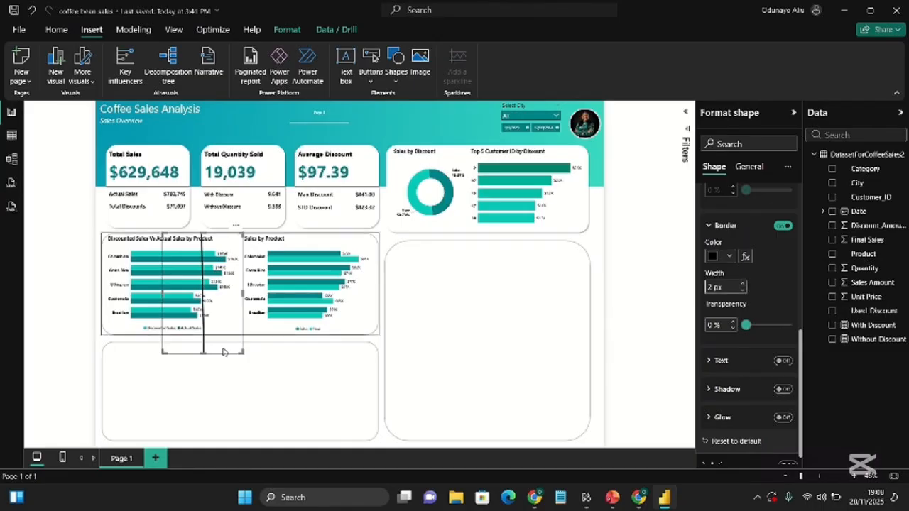
Narrow the vertical line's frame and position the line in the gap between the two product charts.
drag(162, 354, 242, 337)
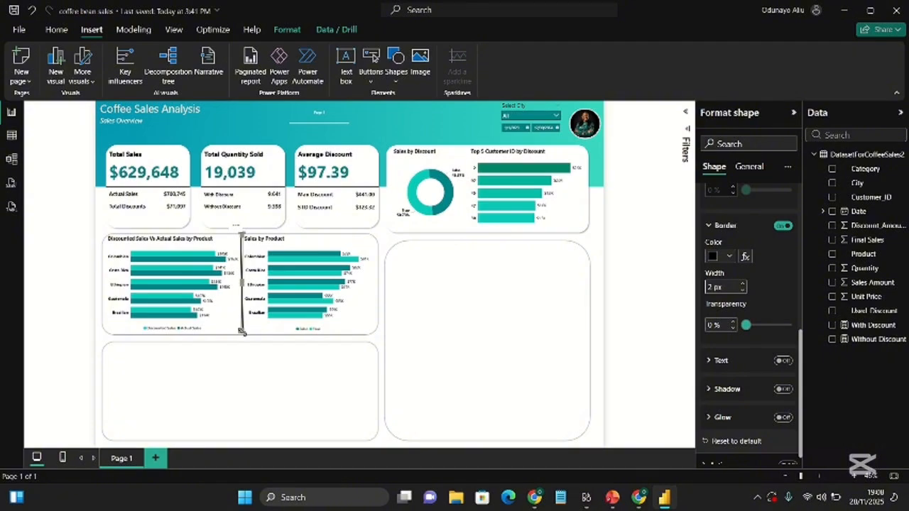
drag(245, 332, 249, 299)
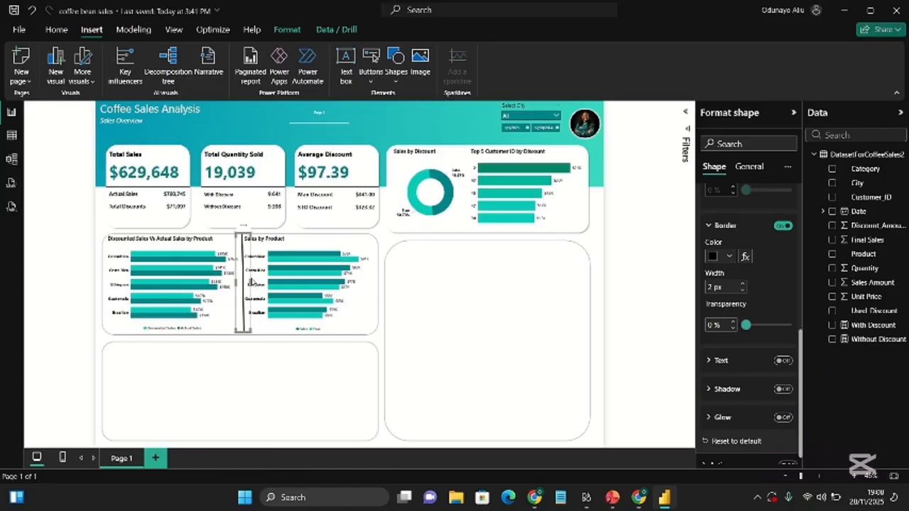
click(247, 284)
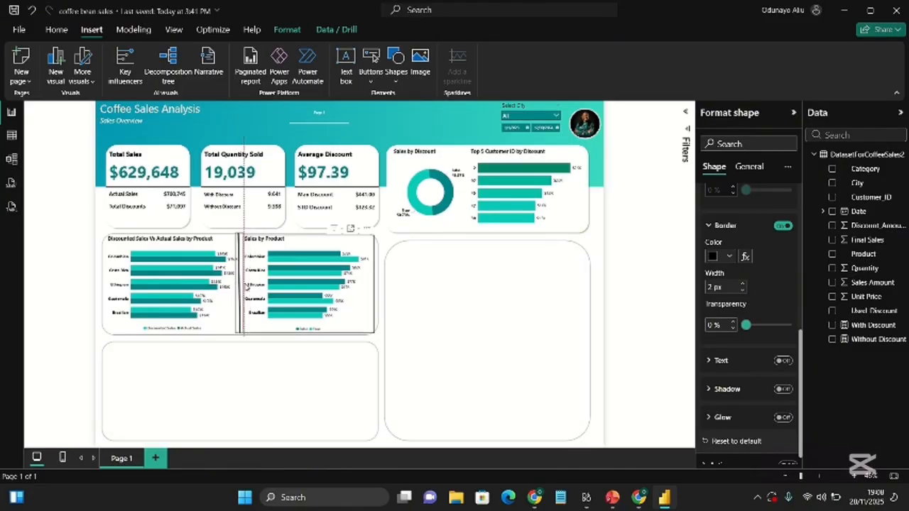
click(238, 282)
drag(235, 283, 239, 282)
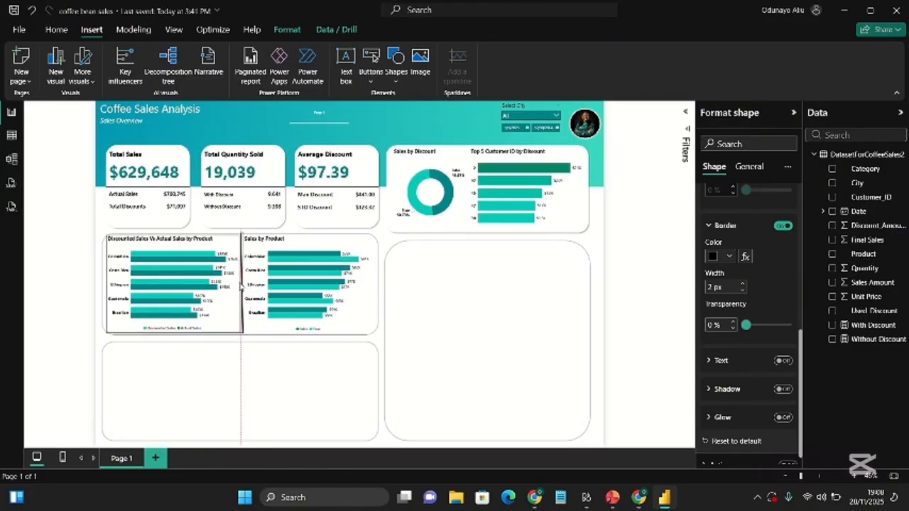
click(434, 128)
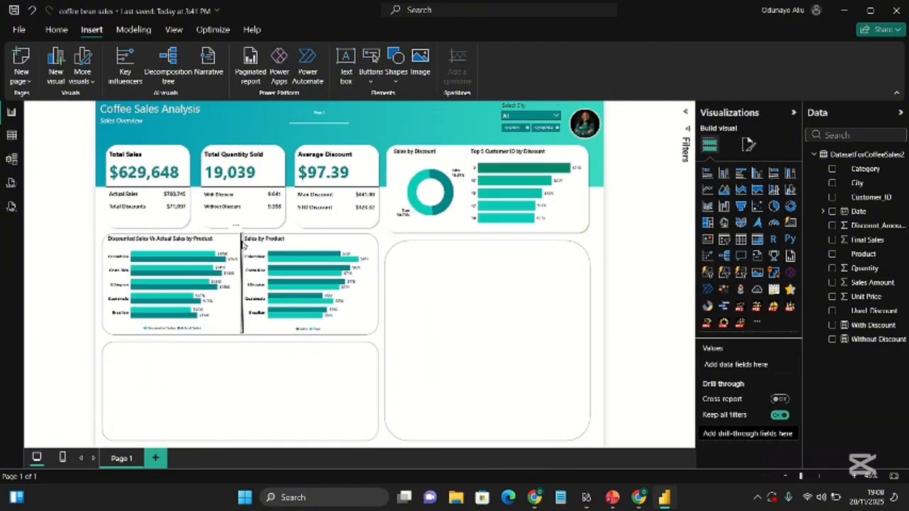
Shorten the vertical divider line so that it ends just above the card's lower edge.
click(242, 242)
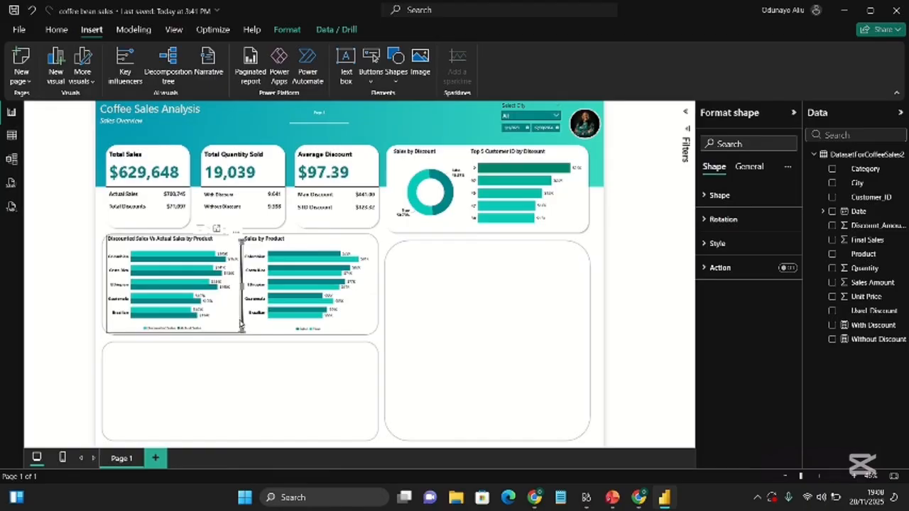
drag(242, 330, 242, 324)
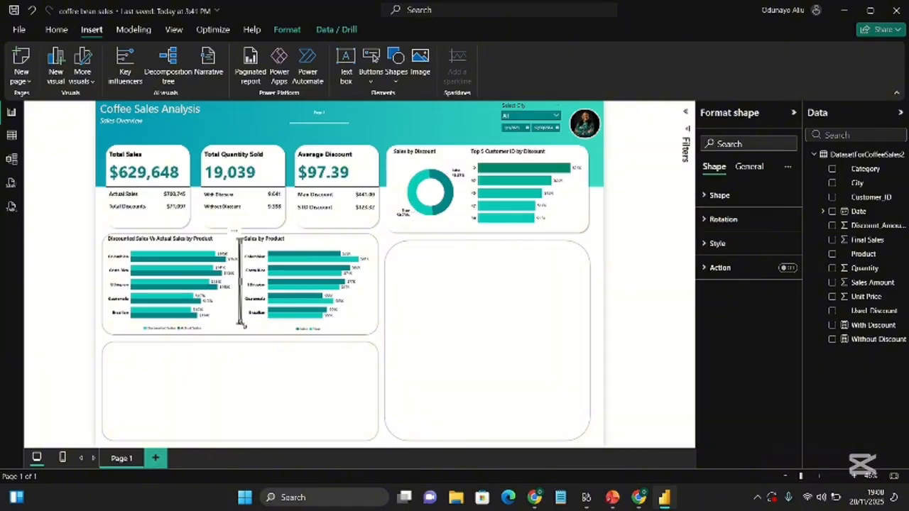
click(434, 119)
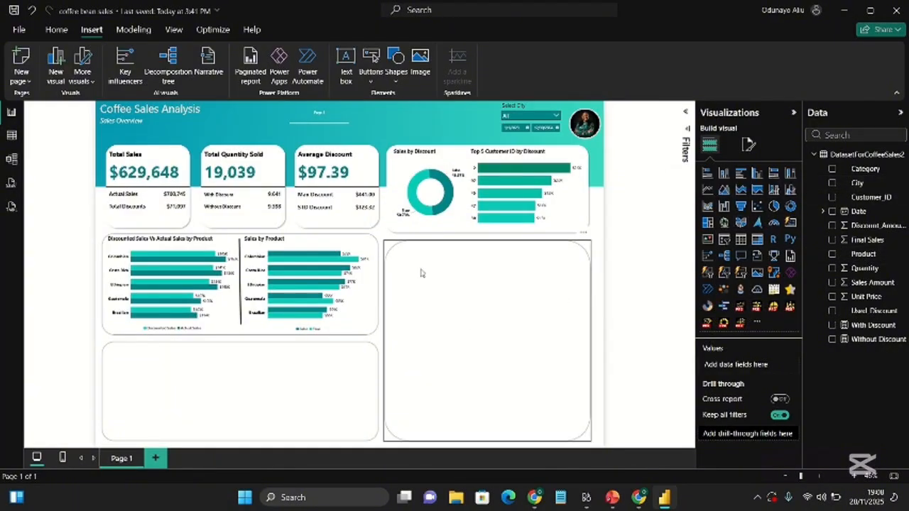
Duplicate the Top 5 Customer ID by Discount chart and fit the copy into the empty card beneath the product charts.
click(576, 208)
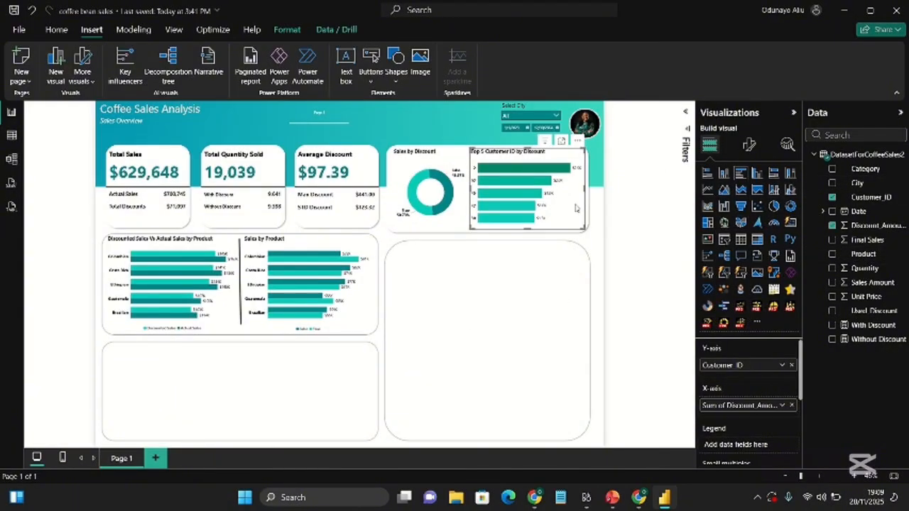
drag(575, 208, 375, 433)
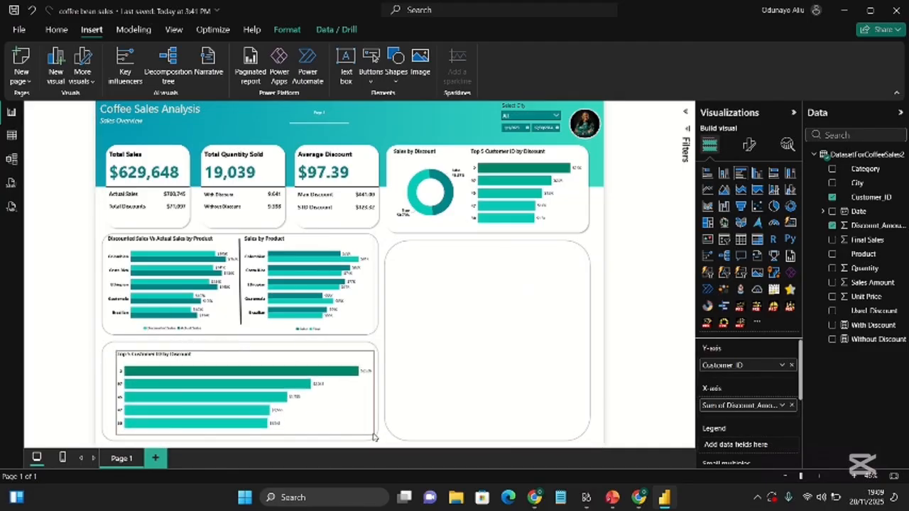
drag(117, 433, 105, 433)
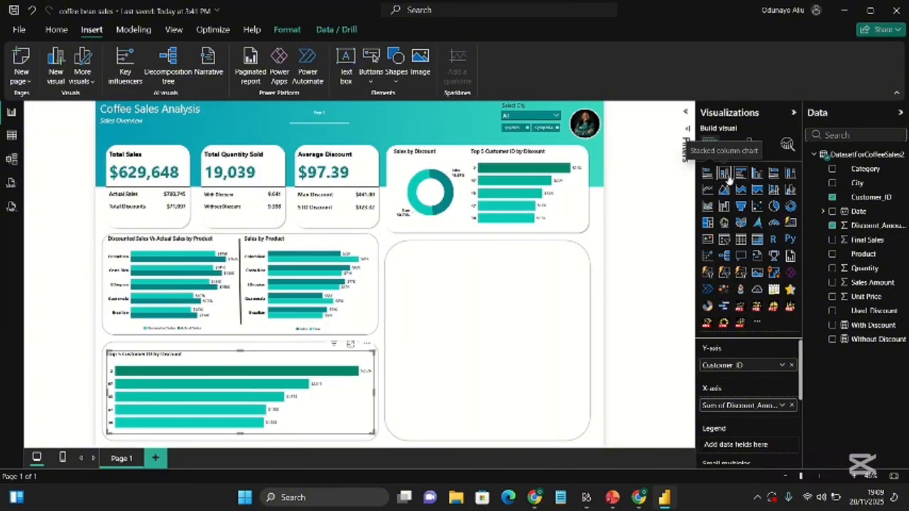
Convert the copied chart to a clustered column chart with City in place of Customer_ID, and extend it slightly upward.
click(757, 173)
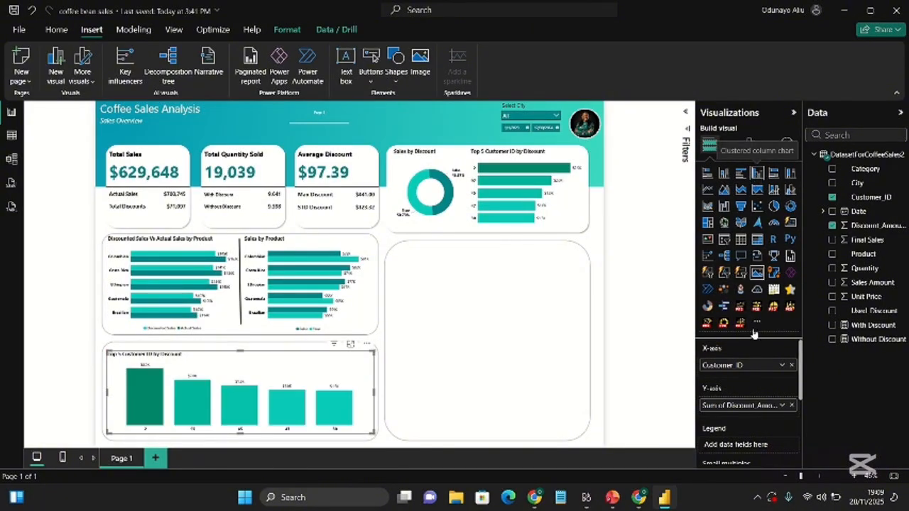
click(832, 197)
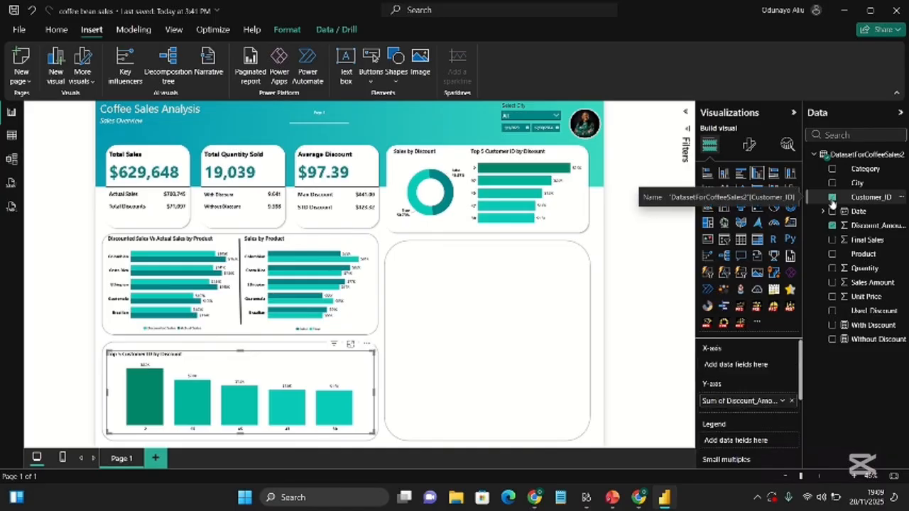
click(831, 184)
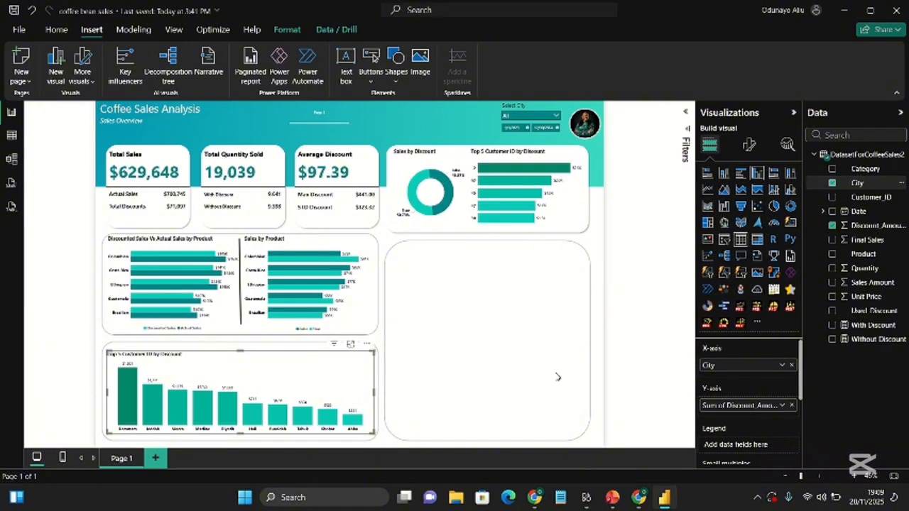
drag(240, 351, 239, 347)
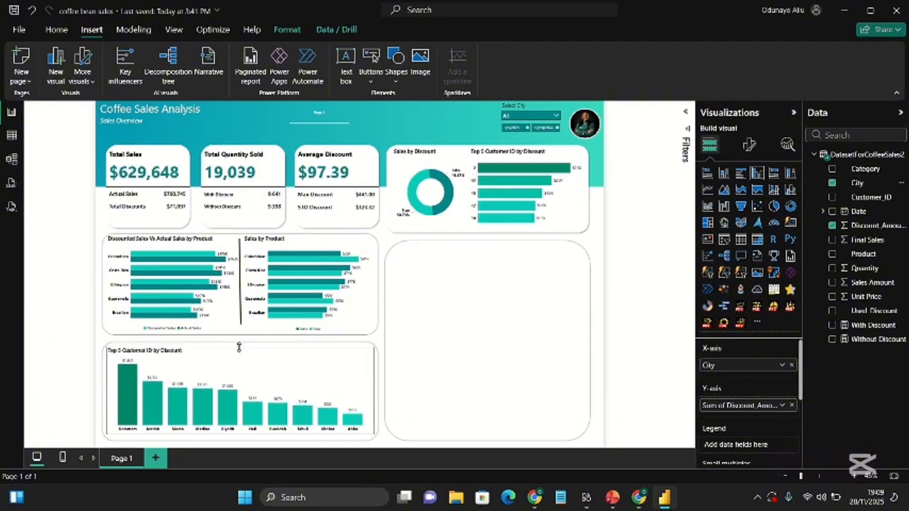
Change the column chart's title text to "Total Sales by City".
click(749, 145)
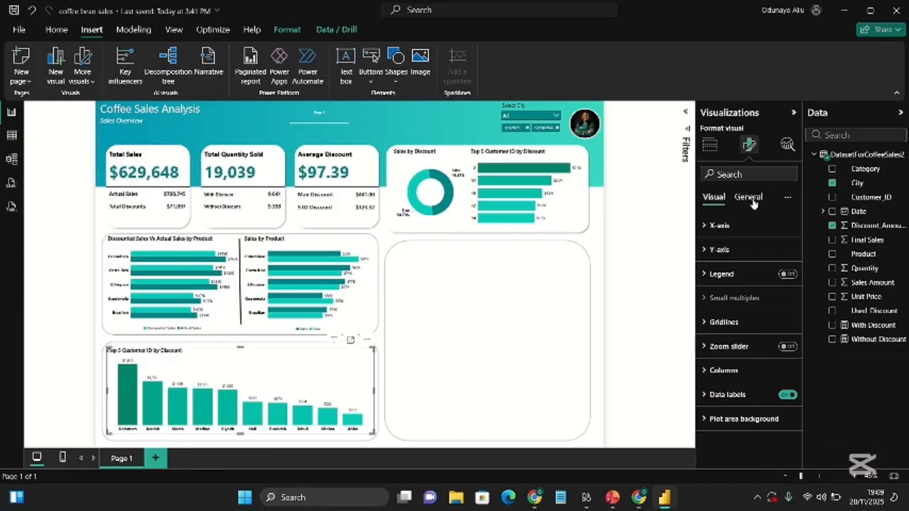
click(750, 198)
click(772, 277)
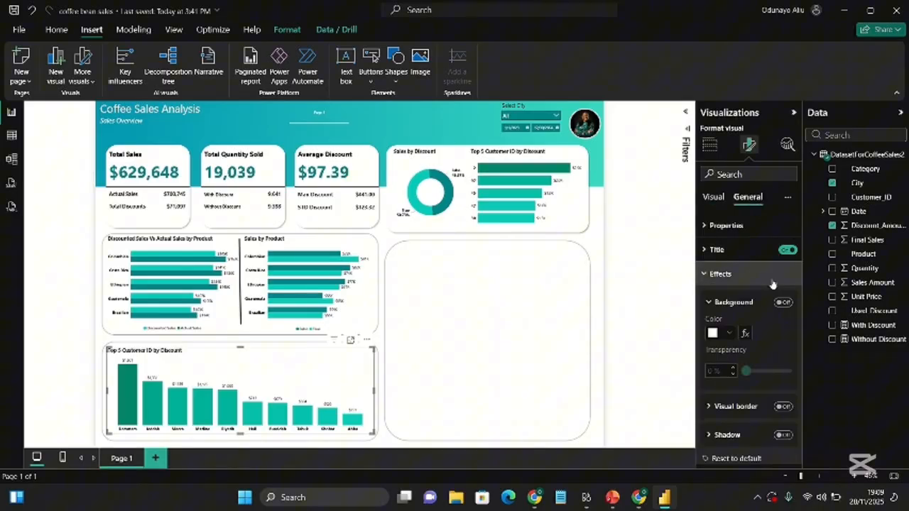
click(741, 248)
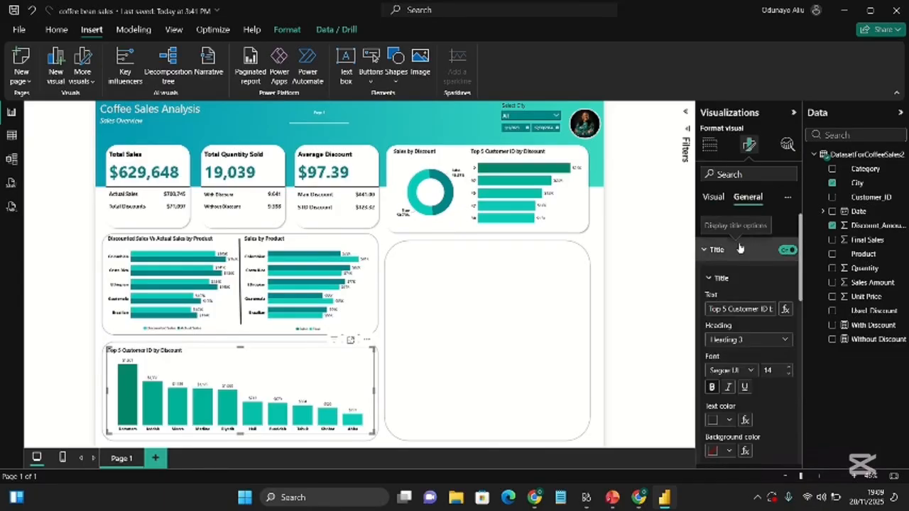
click(741, 306)
double_click(741, 306)
key(BackSpace)
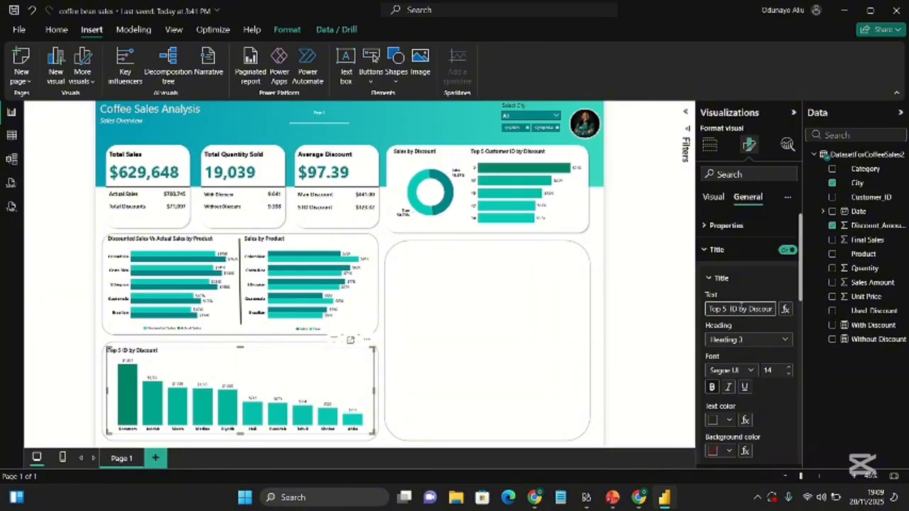
triple_click(741, 308)
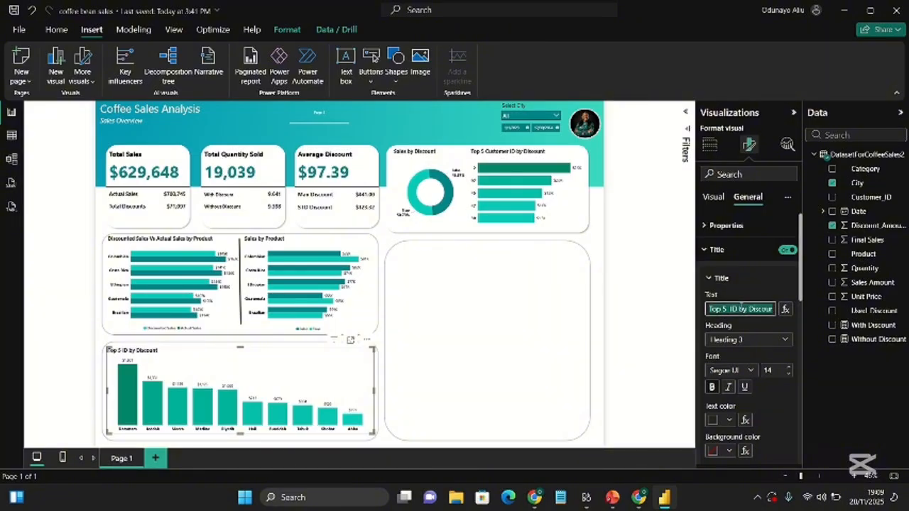
key(BackSpace)
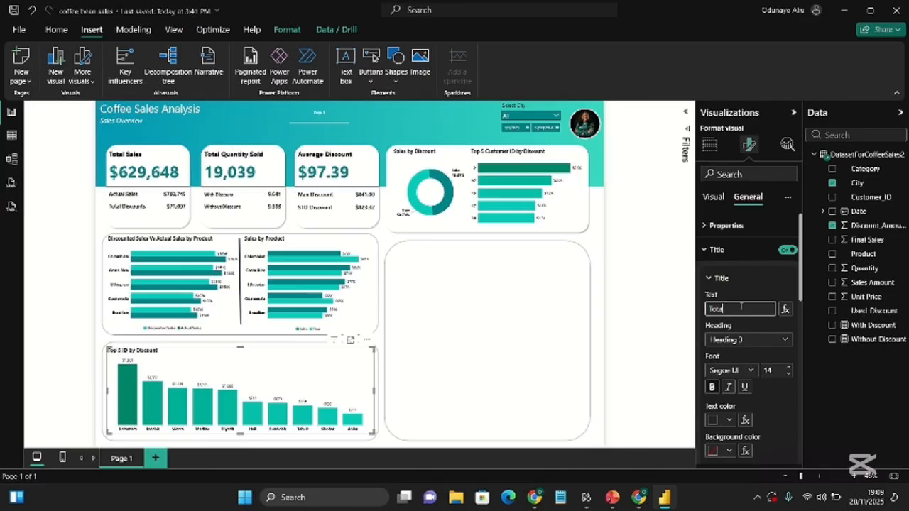
text(Total Sales by City)
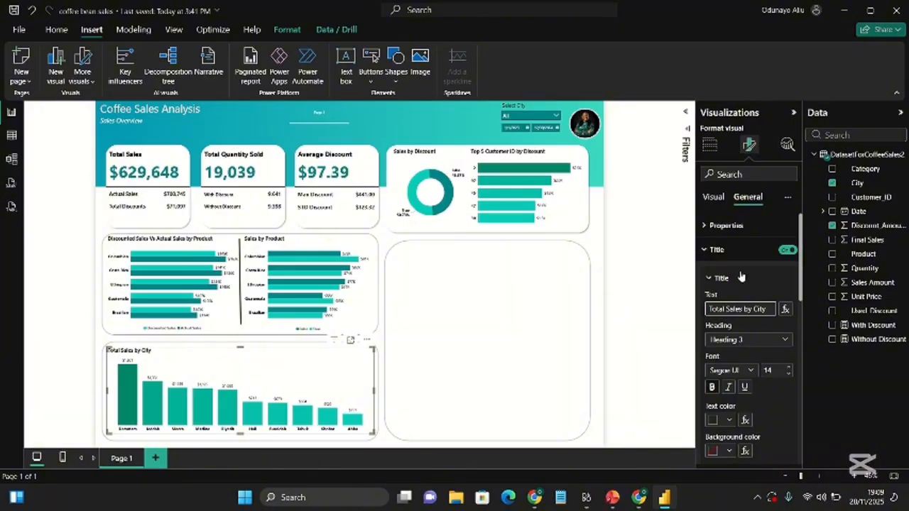
click(719, 249)
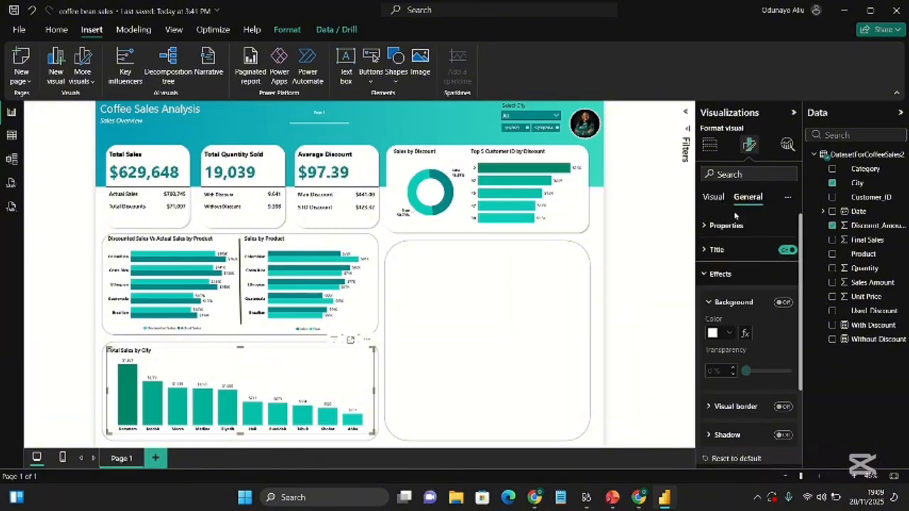
Replace Discount_Amount with Final Sales on the city chart's Y-axis, and rename the Final Sales field to Discounted Sales.
click(714, 198)
click(708, 144)
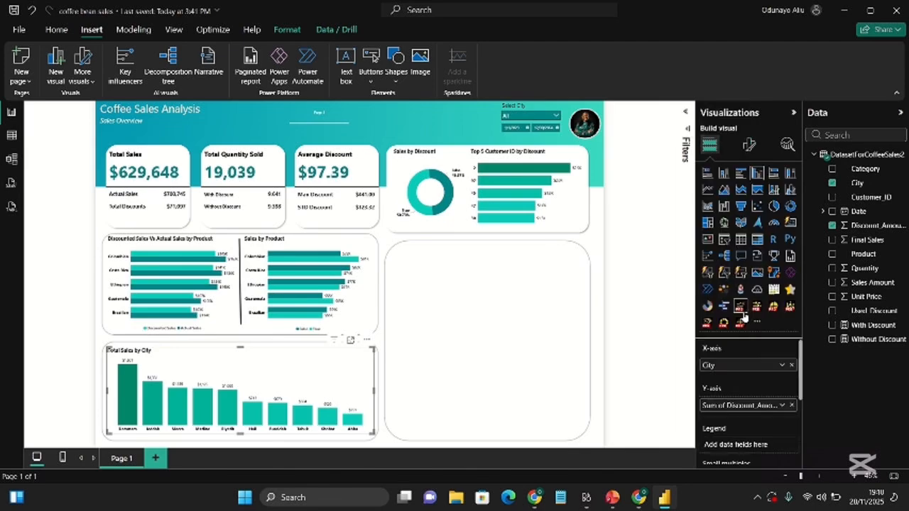
scroll(748, 383, down, 2)
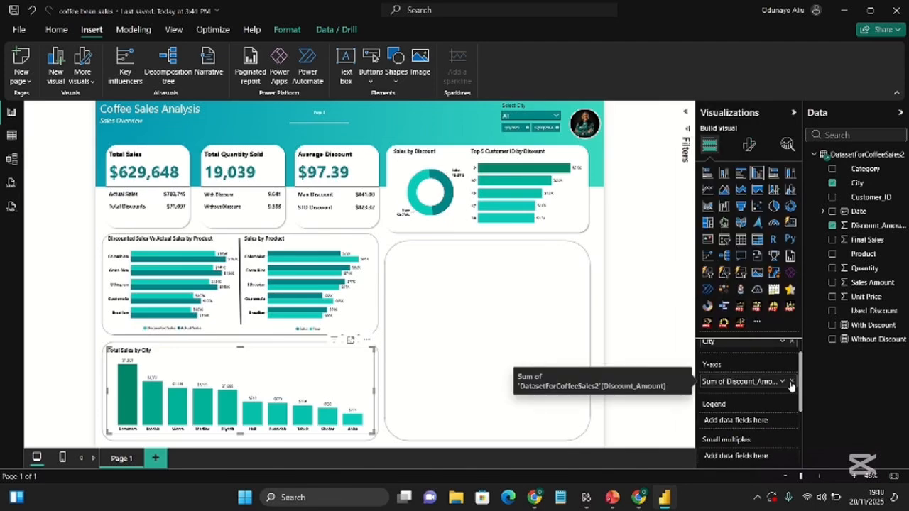
click(791, 382)
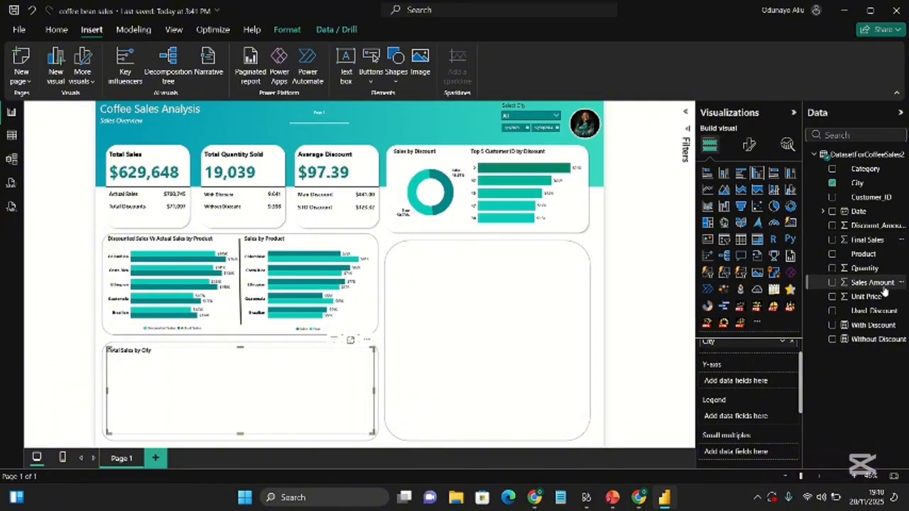
drag(872, 244, 775, 384)
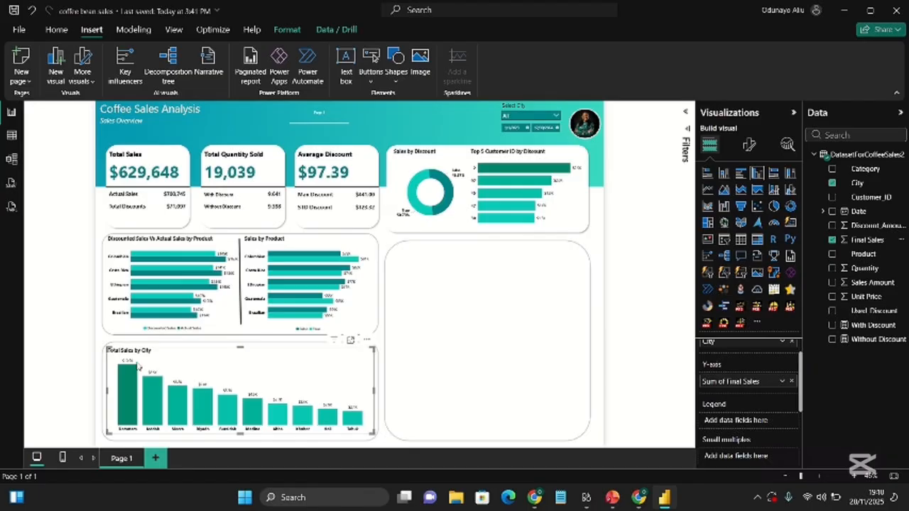
drag(108, 348, 113, 350)
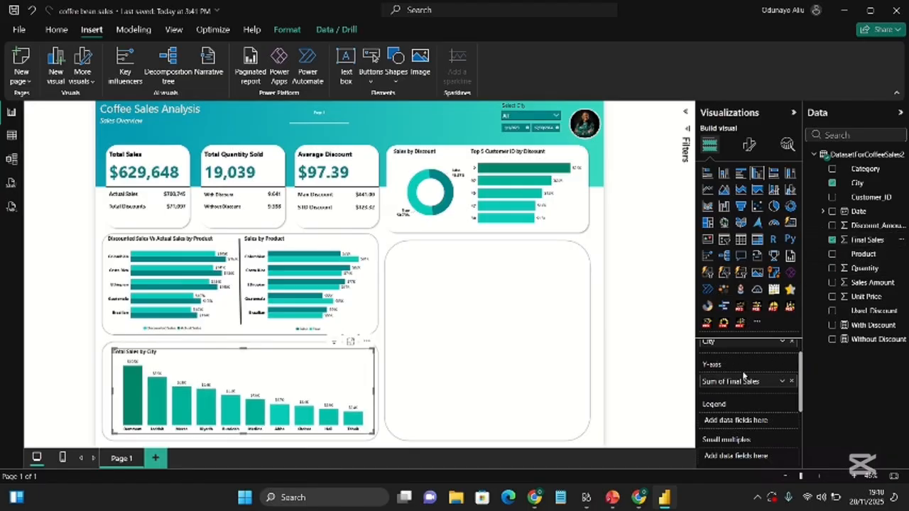
click(865, 241)
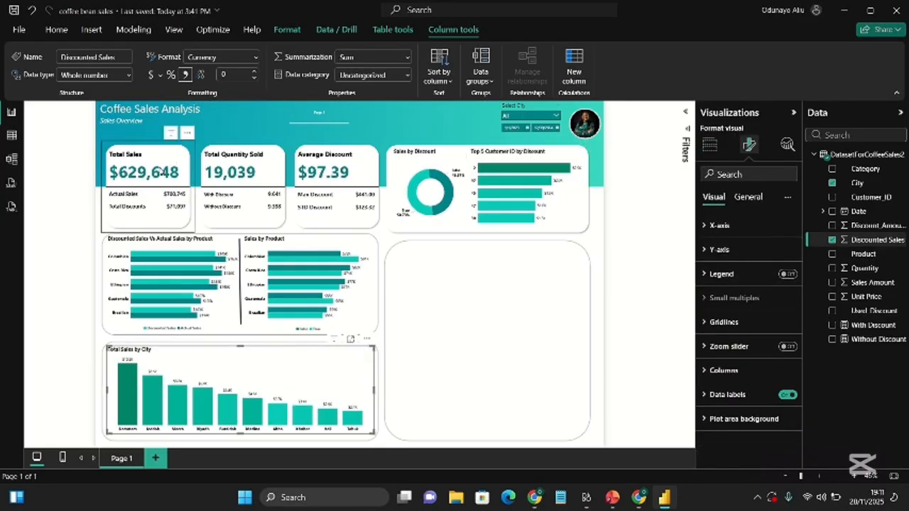
Change the Total Sales card's callout label text to "Discounted Sales".
click(164, 173)
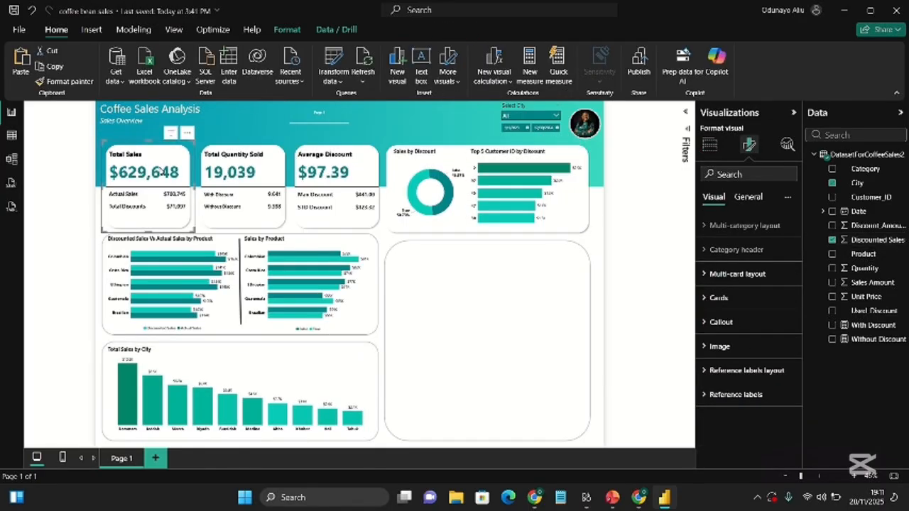
click(753, 298)
scroll(750, 369, down, 5)
click(746, 381)
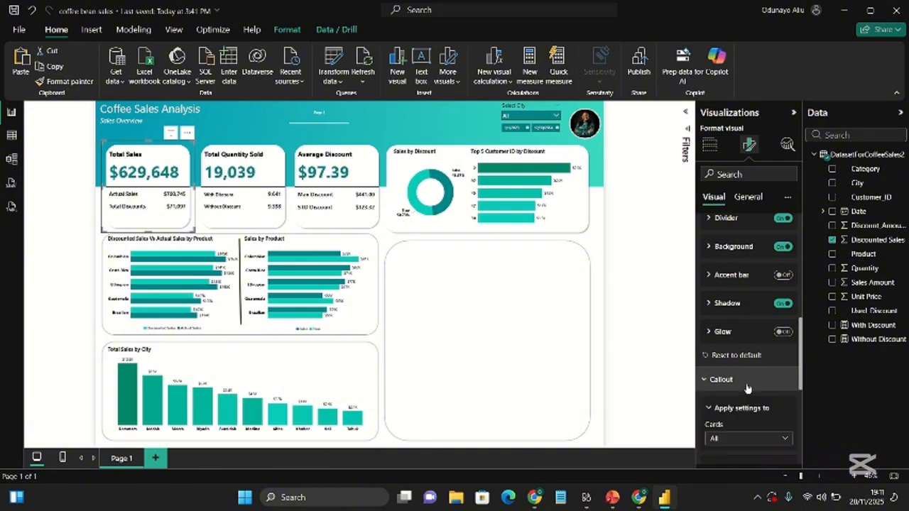
scroll(750, 412, down, 1)
click(745, 384)
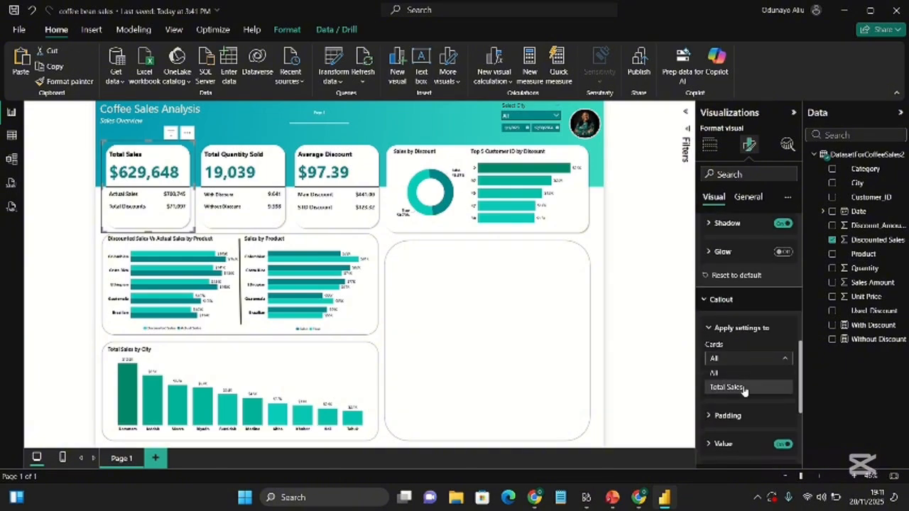
click(741, 389)
scroll(742, 440, down, 3)
scroll(743, 448, down, 1)
click(720, 404)
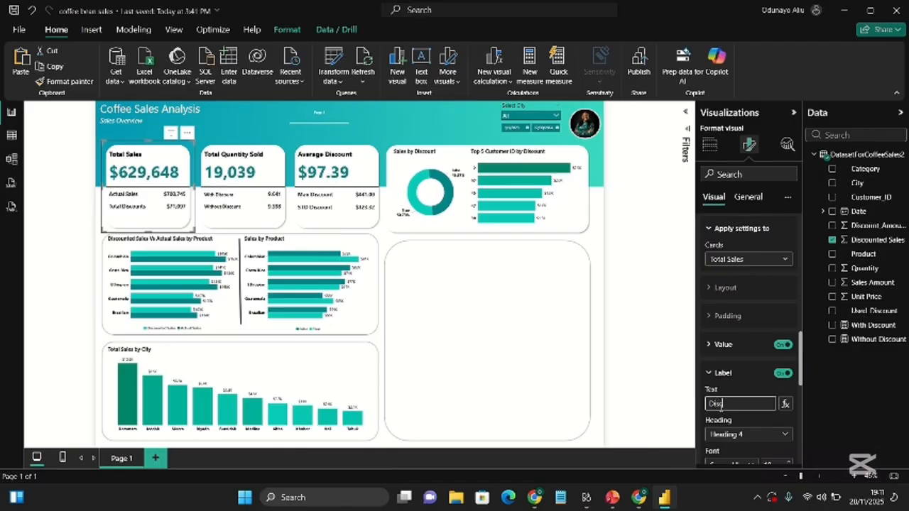
text(Discounted Sales)
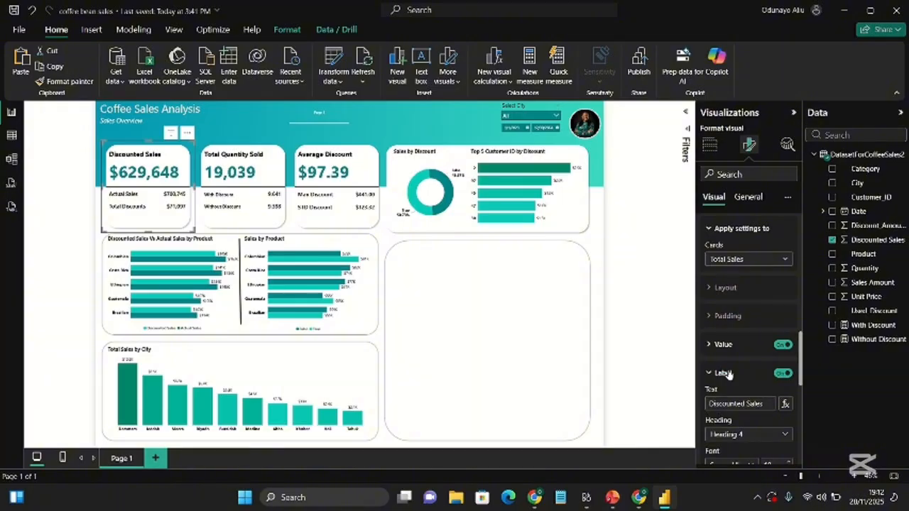
click(725, 373)
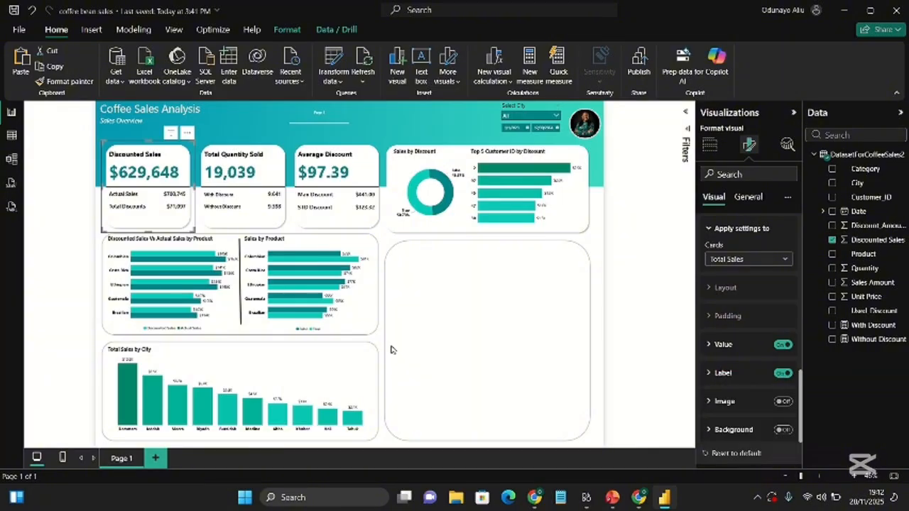
Change the city column chart's title text to "Discounted Sales by City".
click(256, 365)
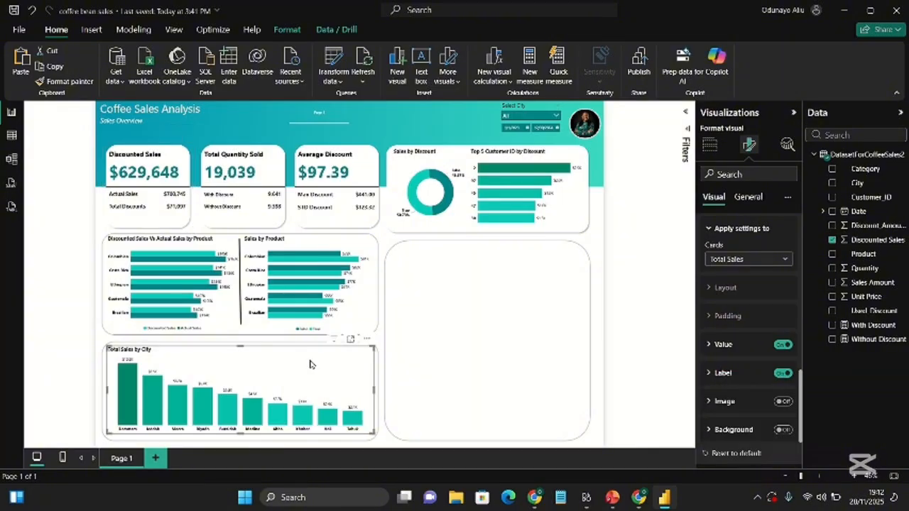
click(748, 200)
click(748, 249)
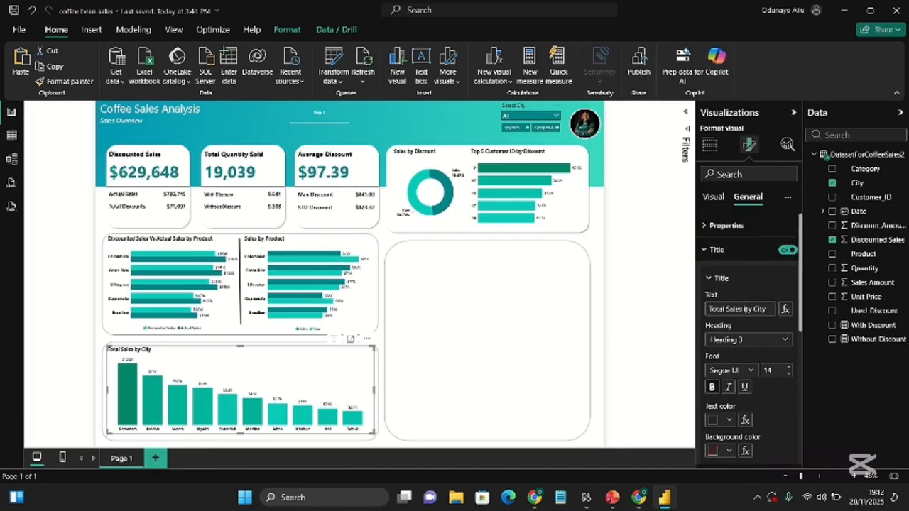
double_click(722, 308)
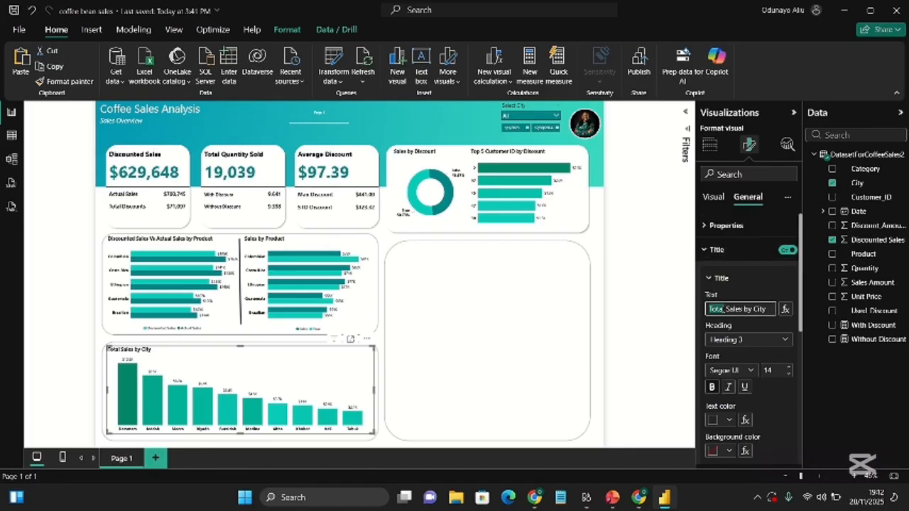
text(Discounted)
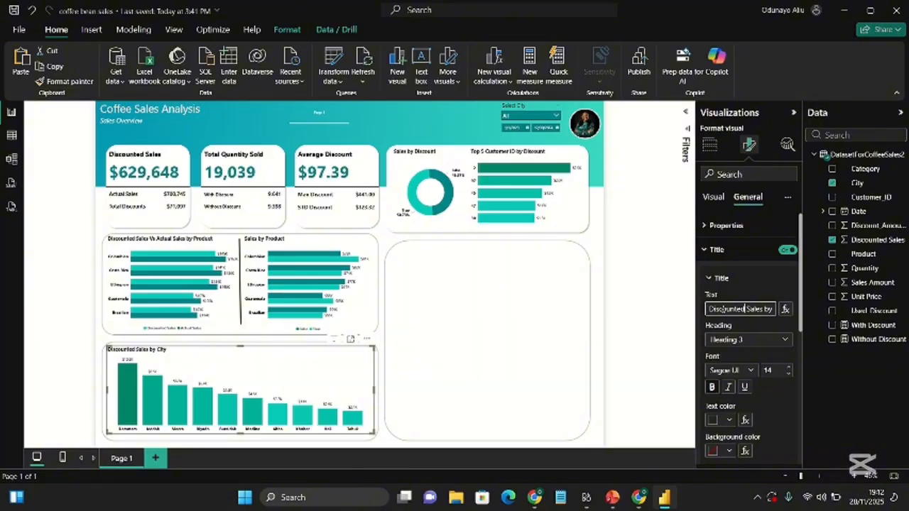
Change the title of the Sales by Product chart to "Actual Sales by Product".
click(332, 254)
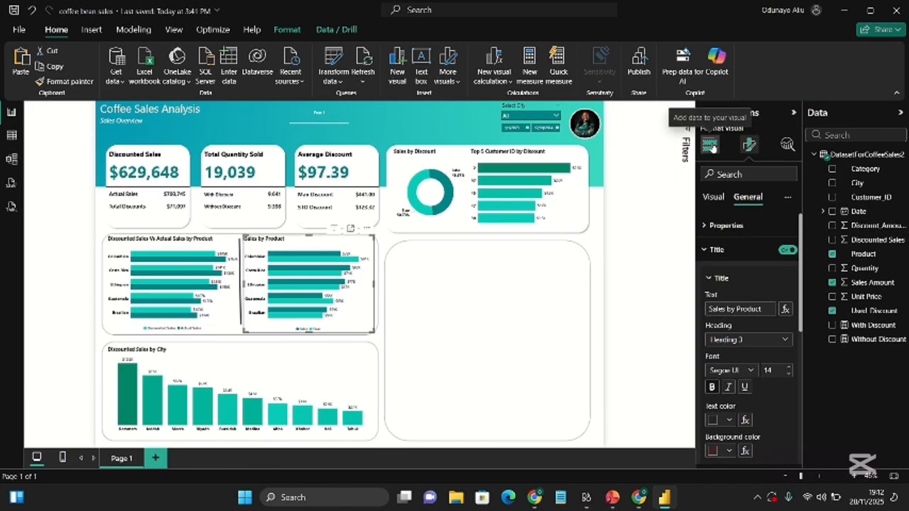
click(709, 144)
click(749, 144)
click(708, 309)
text(Actual)
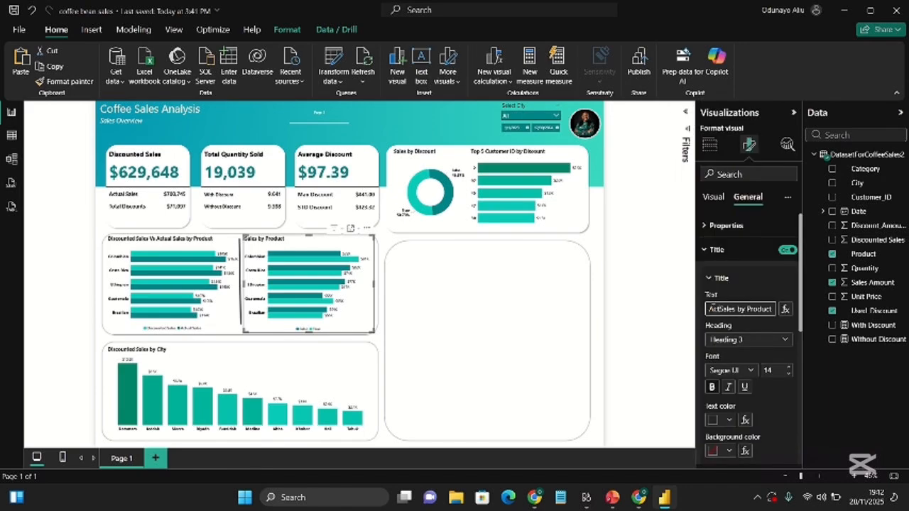
click(597, 240)
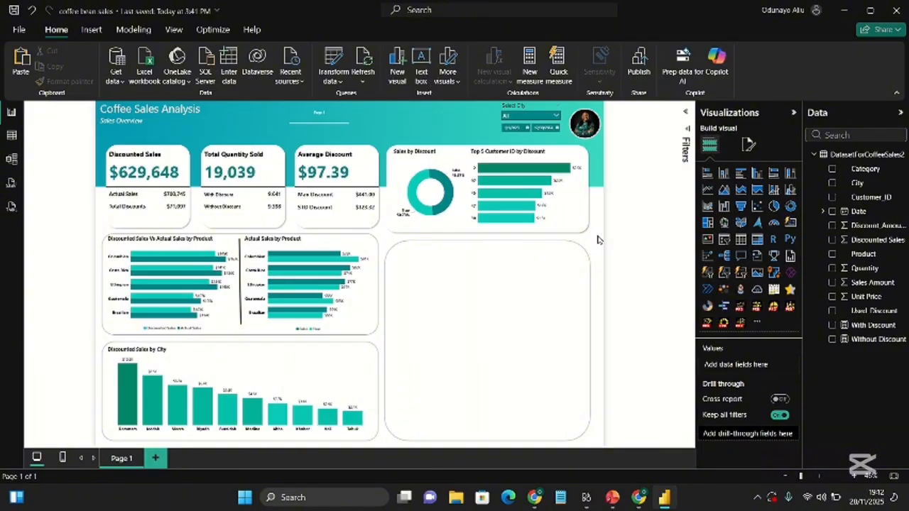
Create a new table visual from the Year and Quarter levels of the Date hierarchy.
click(826, 213)
click(832, 226)
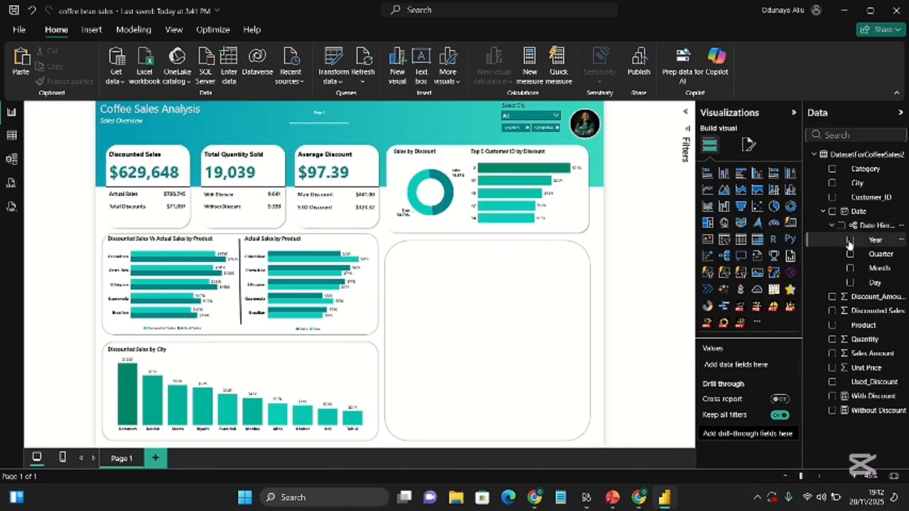
click(850, 256)
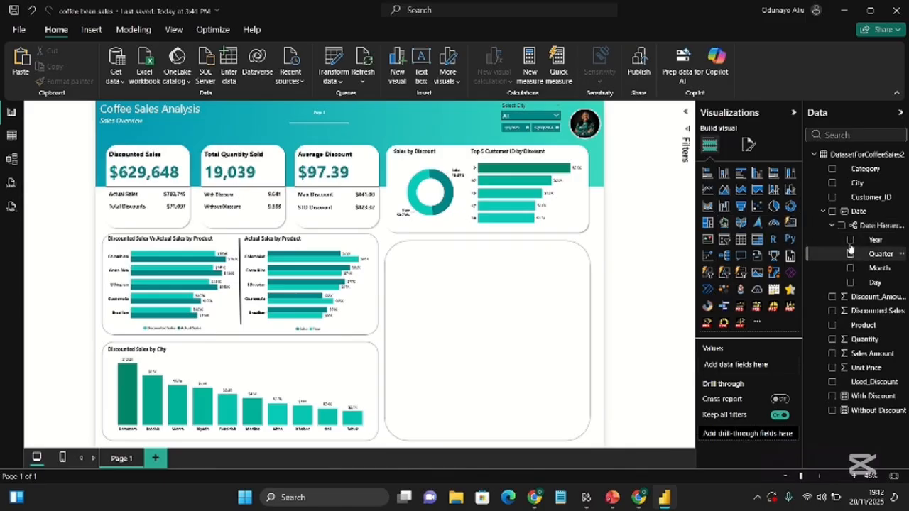
click(849, 242)
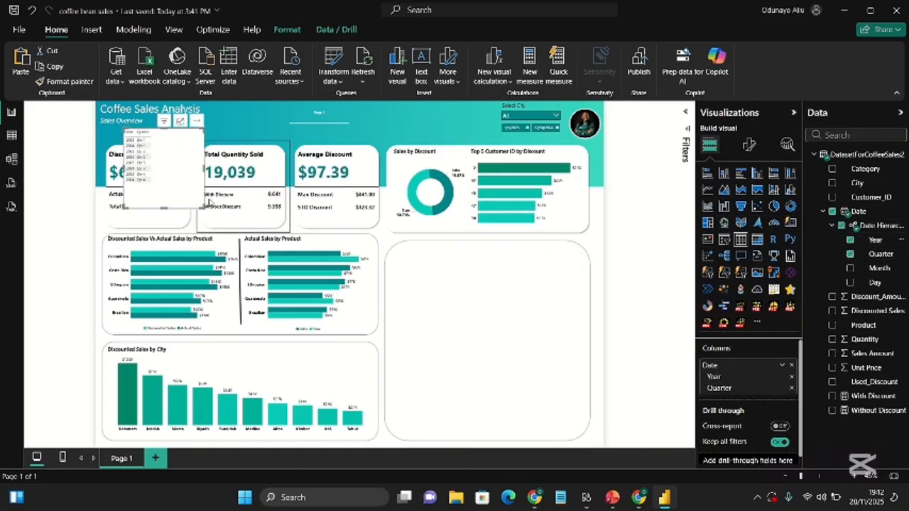
Move the Year and Quarter table into the empty rounded rectangle and resize it to fill the rectangle's upper part.
drag(203, 207, 398, 272)
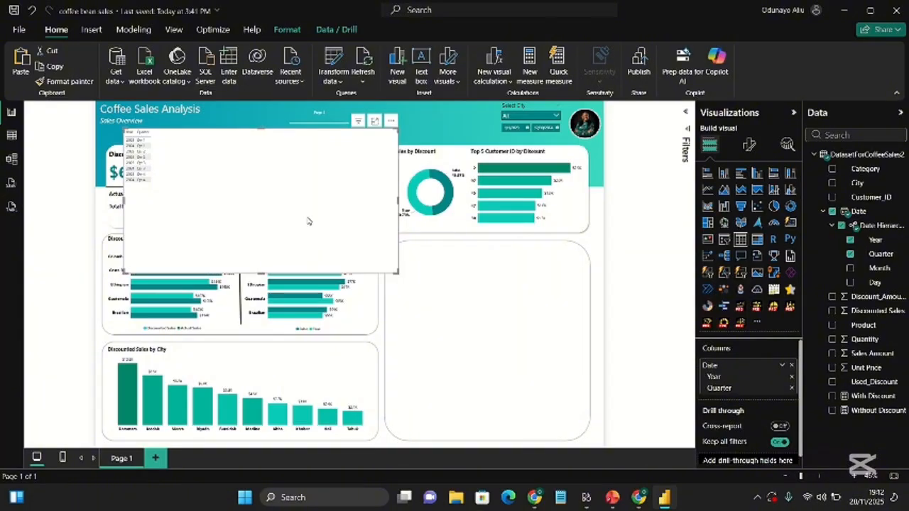
drag(308, 221, 566, 312)
drag(329, 365, 419, 384)
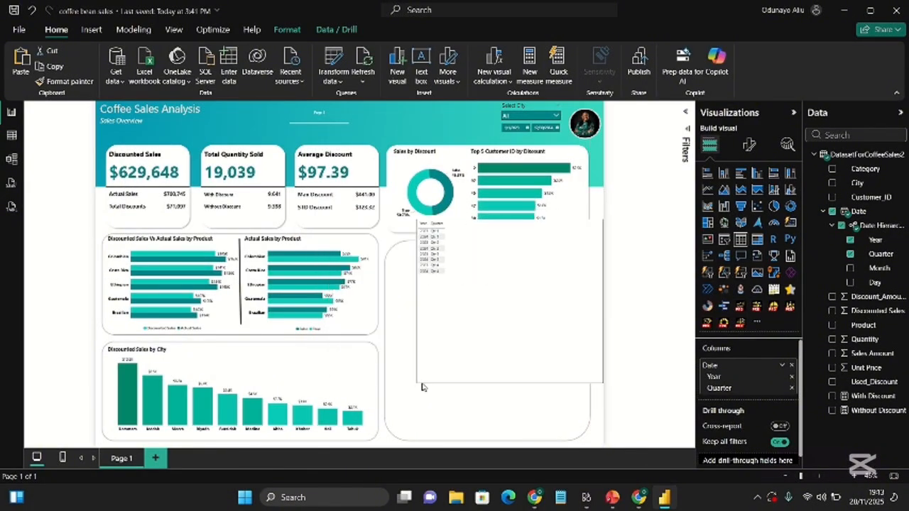
drag(601, 220, 567, 248)
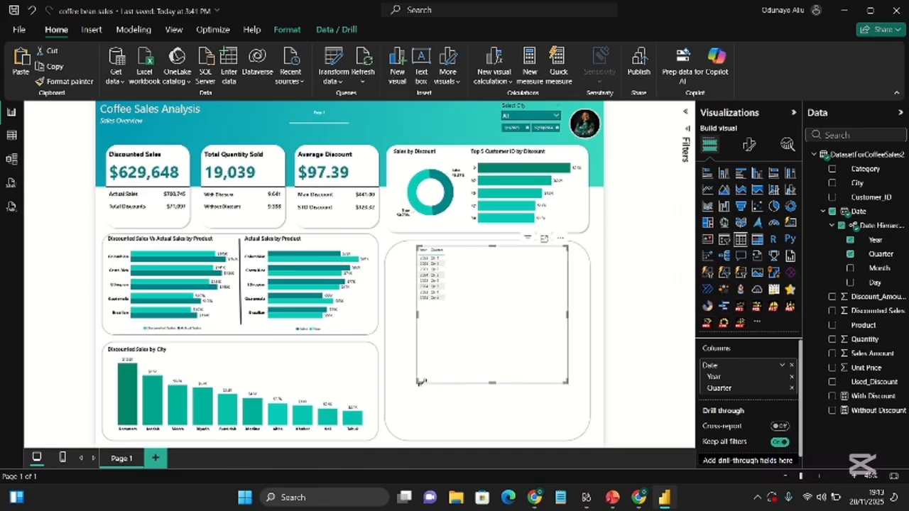
drag(424, 385, 399, 317)
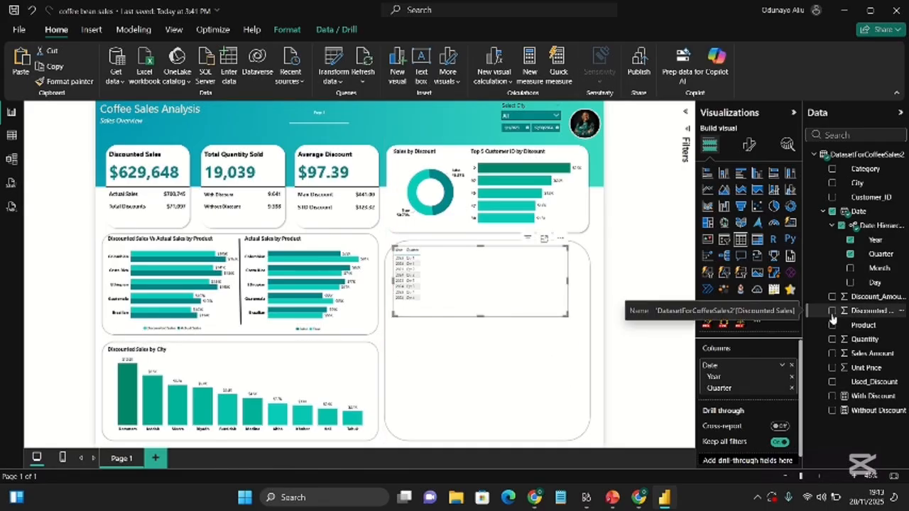
Add Sales Amount to the table and convert it to a clustered column chart broken down by Year and Quarter.
click(832, 355)
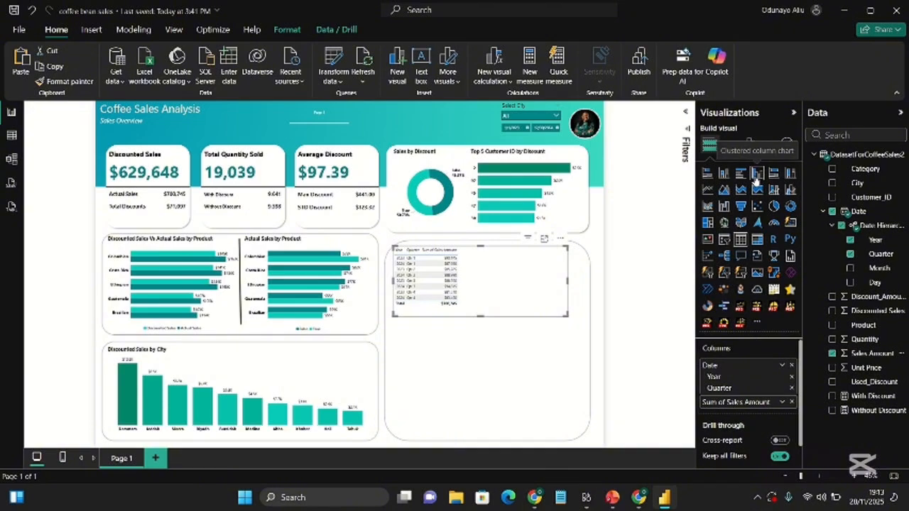
click(755, 178)
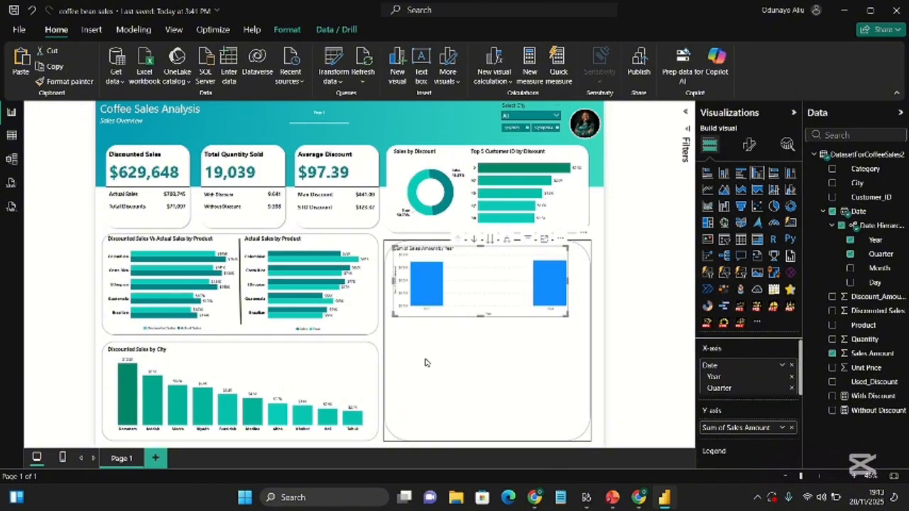
click(490, 244)
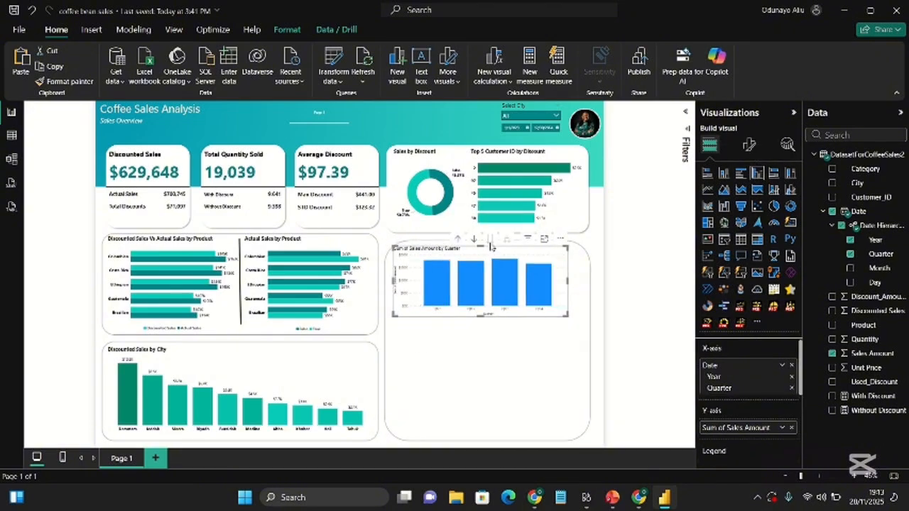
click(792, 379)
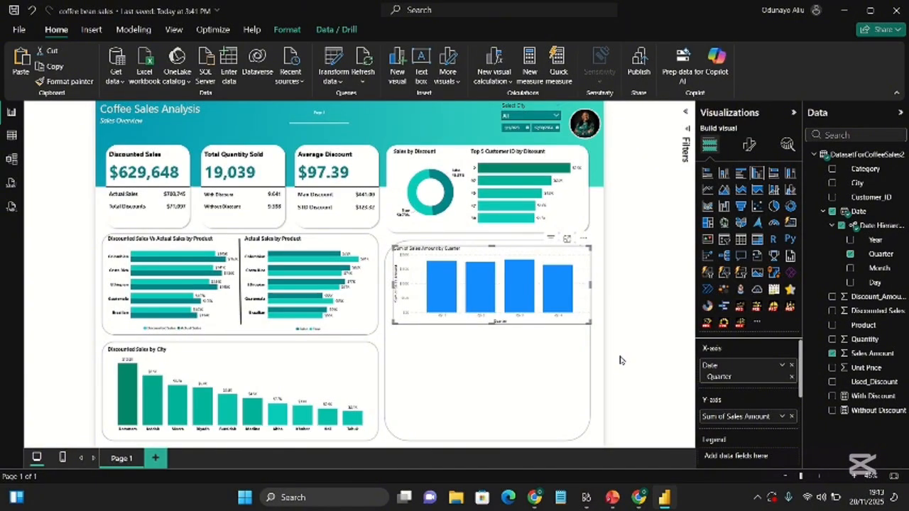
click(851, 240)
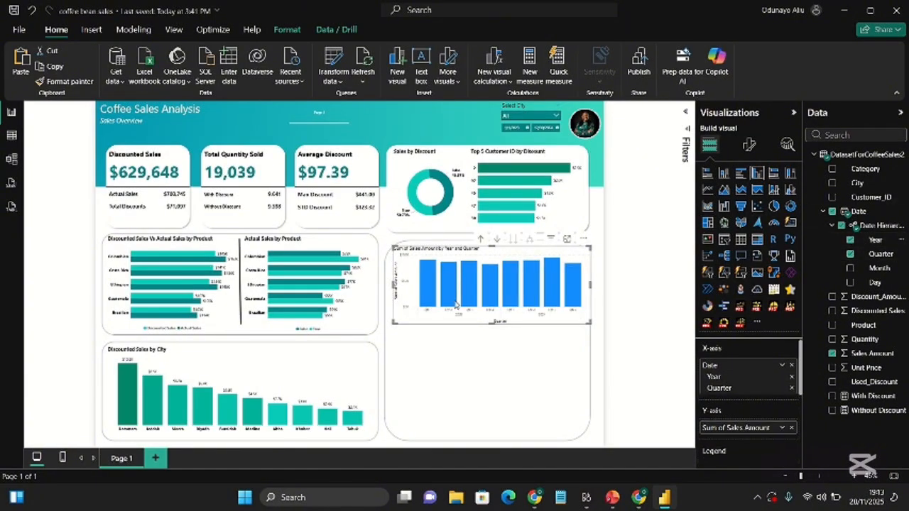
Widen the quarterly chart slightly and extend the rounded rectangle behind it upward, level with the neighbouring product card.
drag(394, 326, 384, 326)
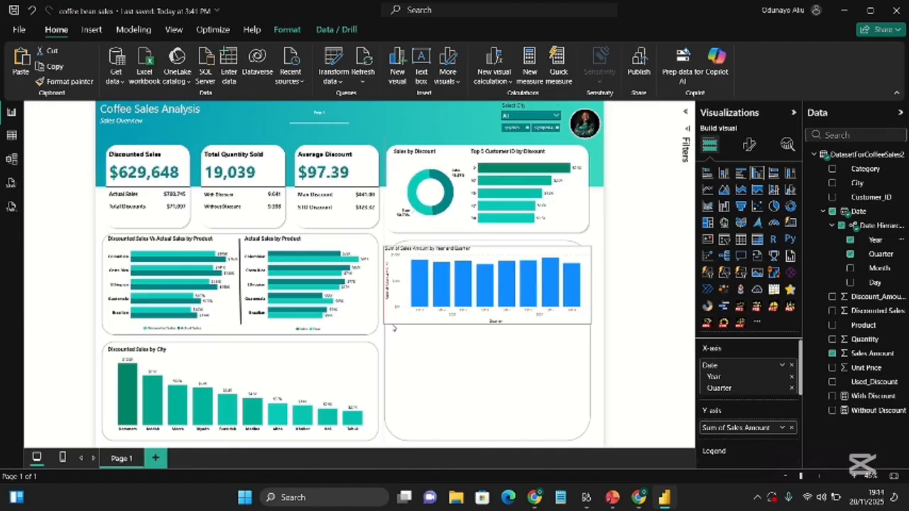
click(425, 361)
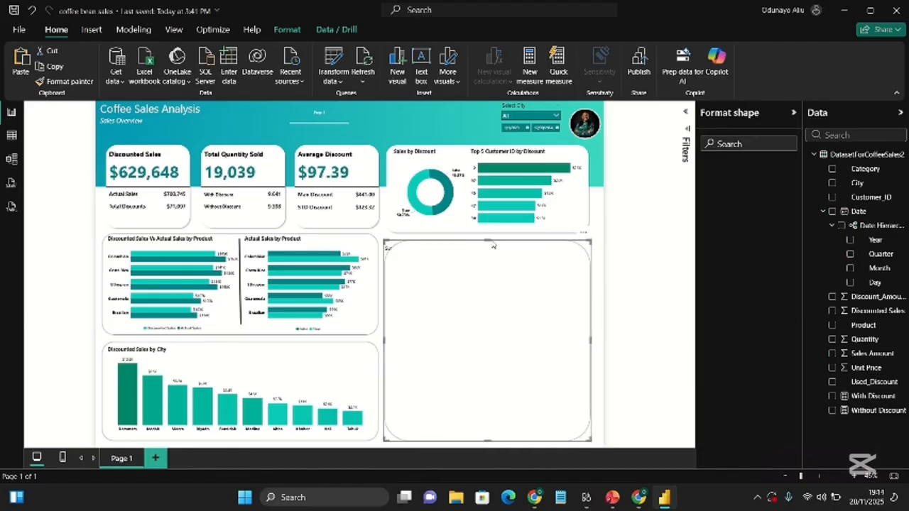
drag(487, 241, 487, 235)
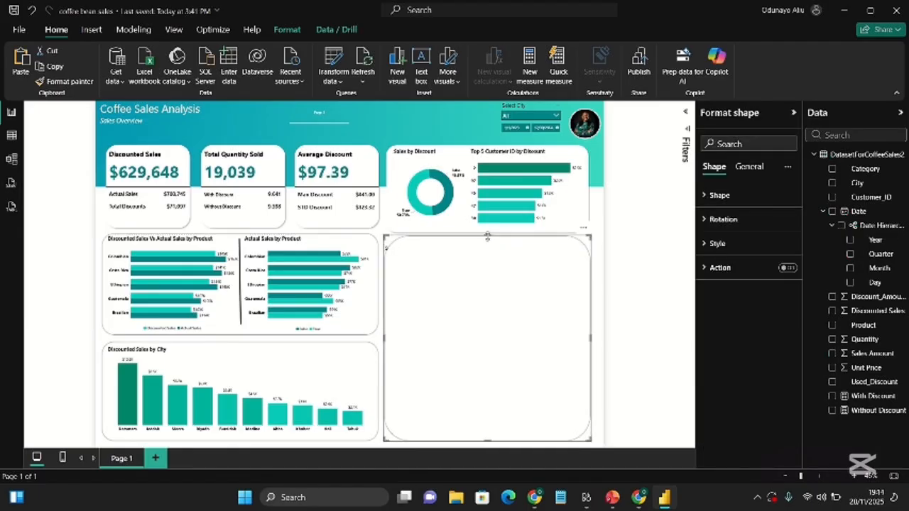
Resize the quarterly sales chart to sit just inside the side edges and upper edge of its rounded rectangle.
click(562, 291)
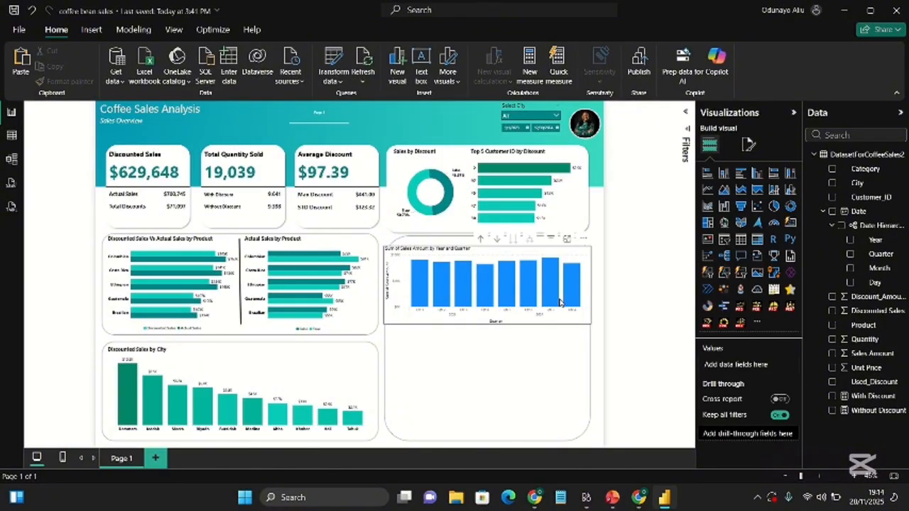
click(437, 287)
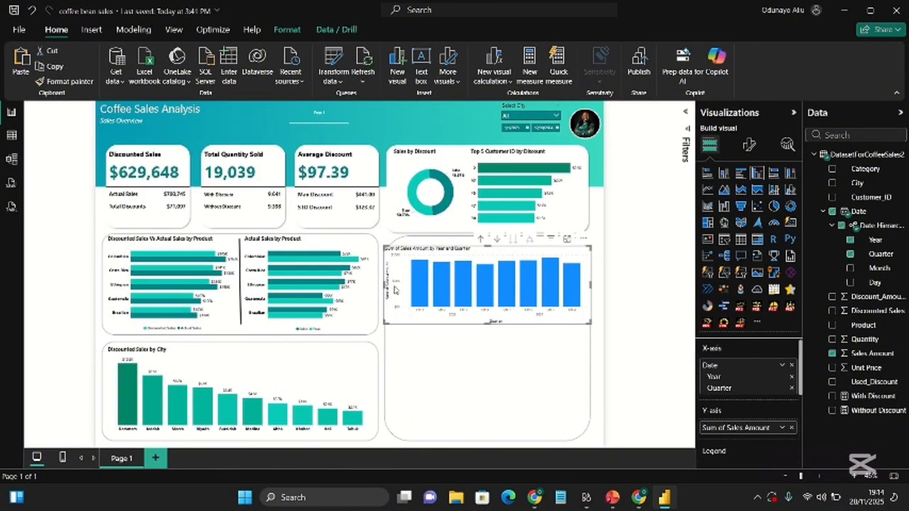
drag(387, 286, 393, 285)
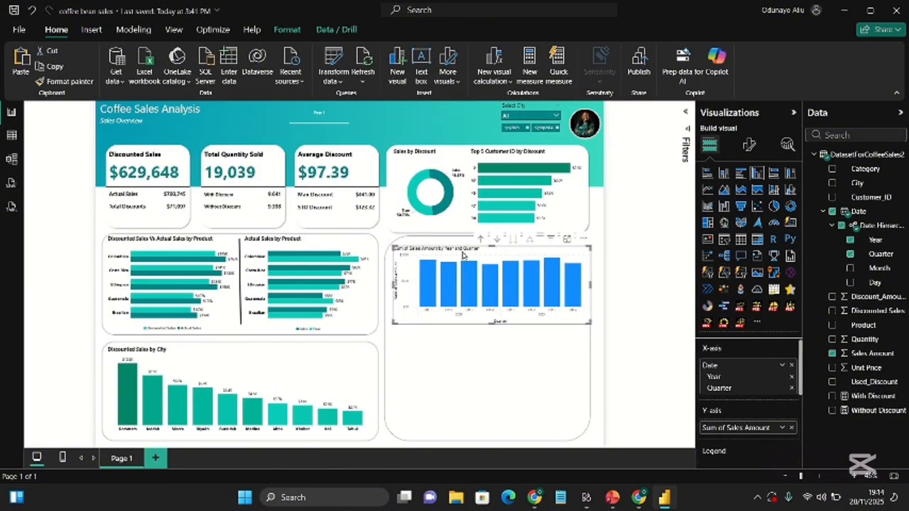
drag(495, 245, 495, 242)
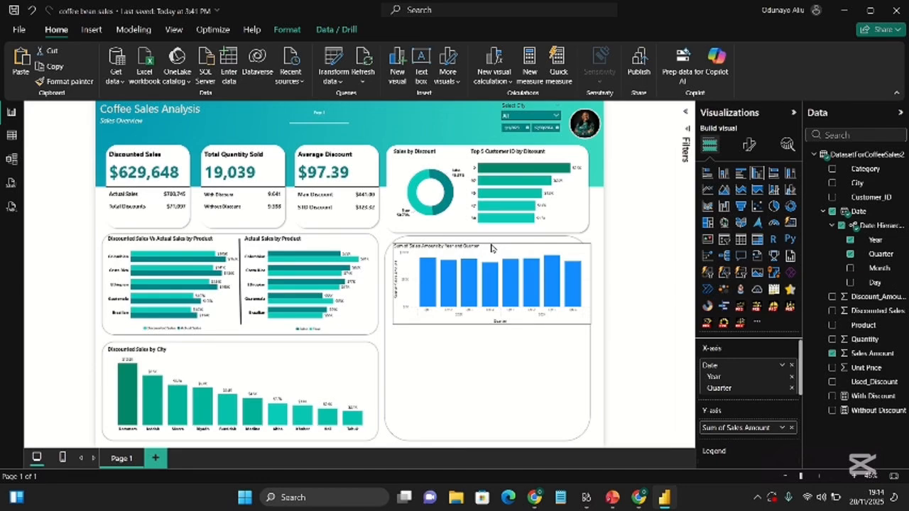
drag(590, 283, 584, 286)
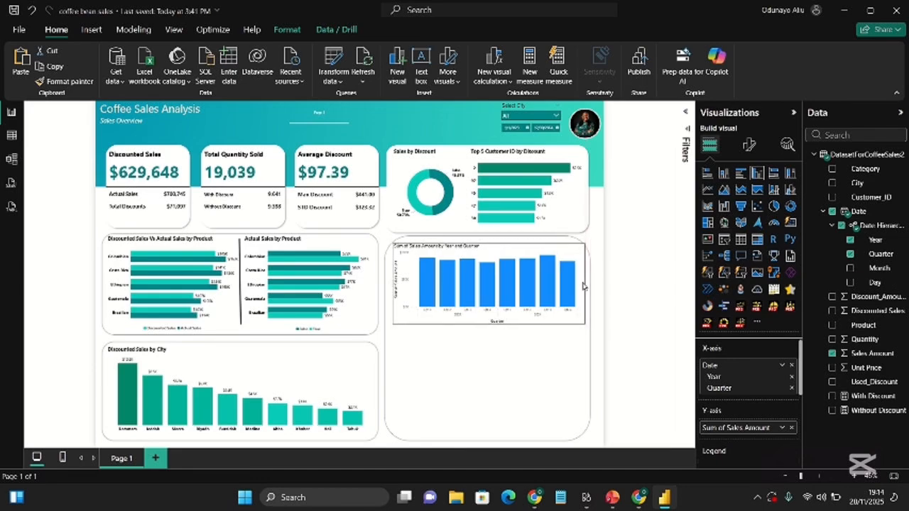
Copy the city column chart's formatting onto the quarterly sales chart and extend that chart slightly upward.
click(293, 368)
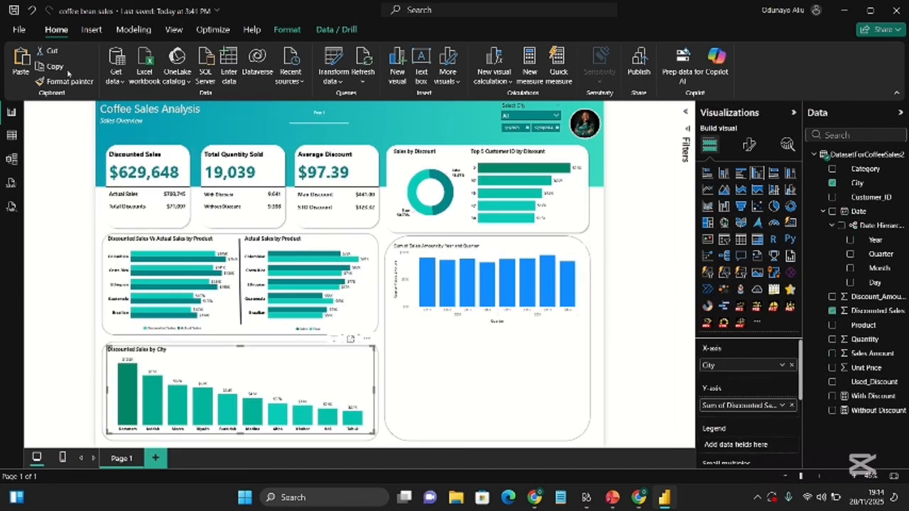
click(509, 249)
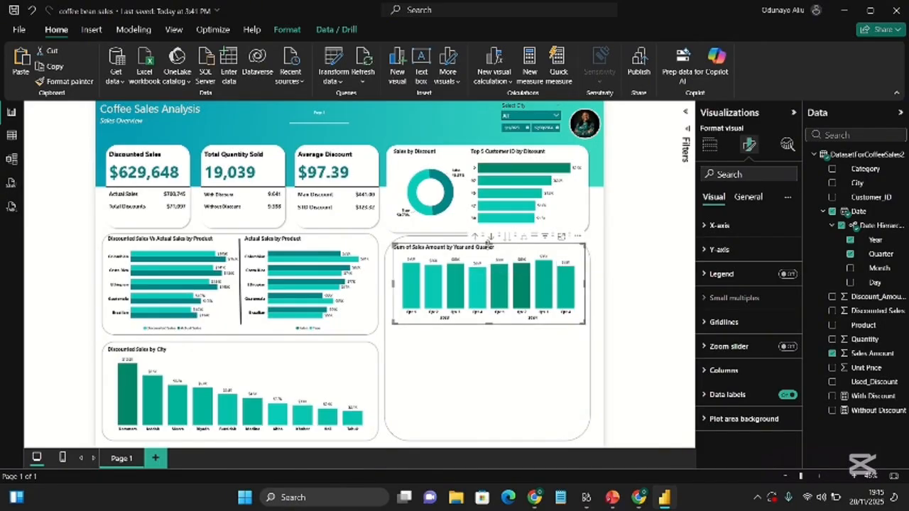
drag(490, 245, 490, 240)
Set the corner radius of the rounded rectangle behind the quarterly sales chart to 8 %.
click(386, 264)
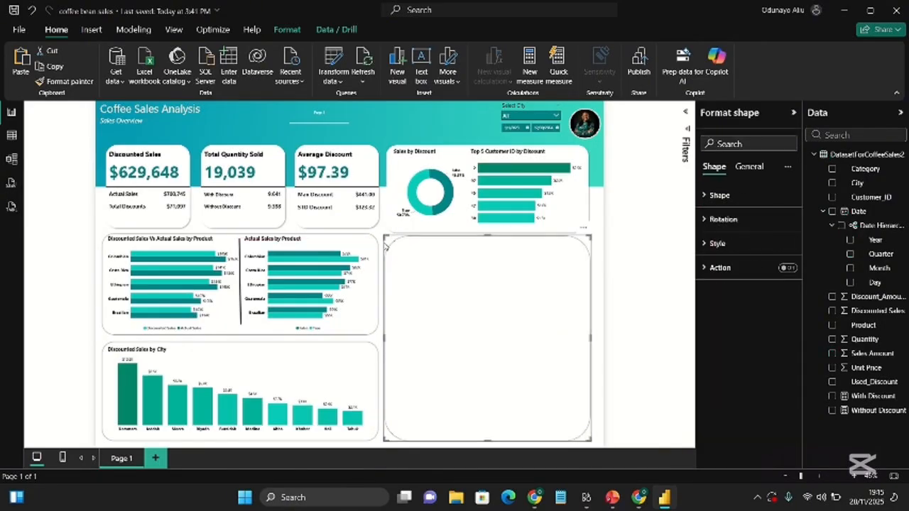
click(746, 201)
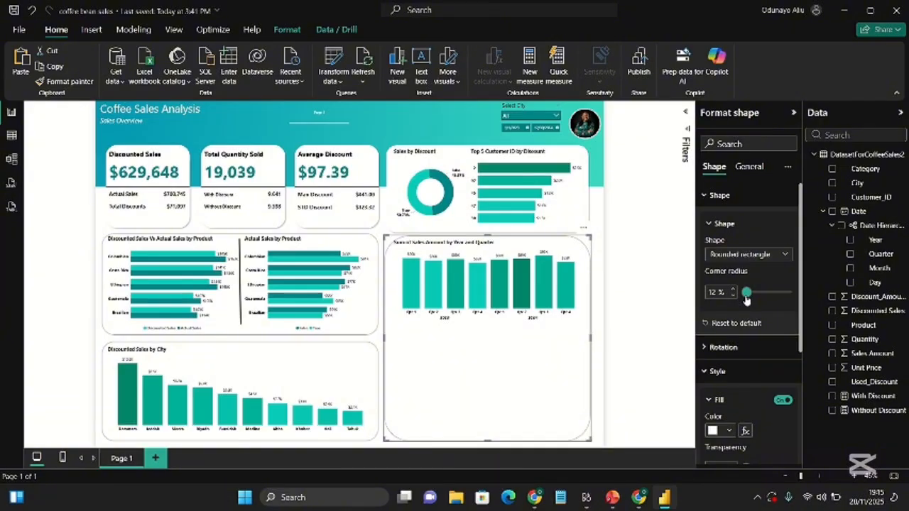
drag(743, 290, 747, 298)
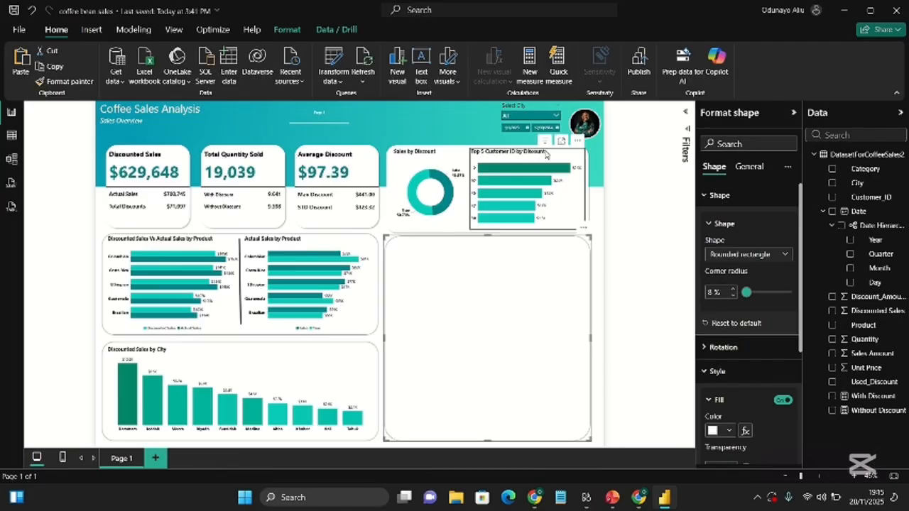
Show the range slider on the date slicer below the city selector.
click(522, 137)
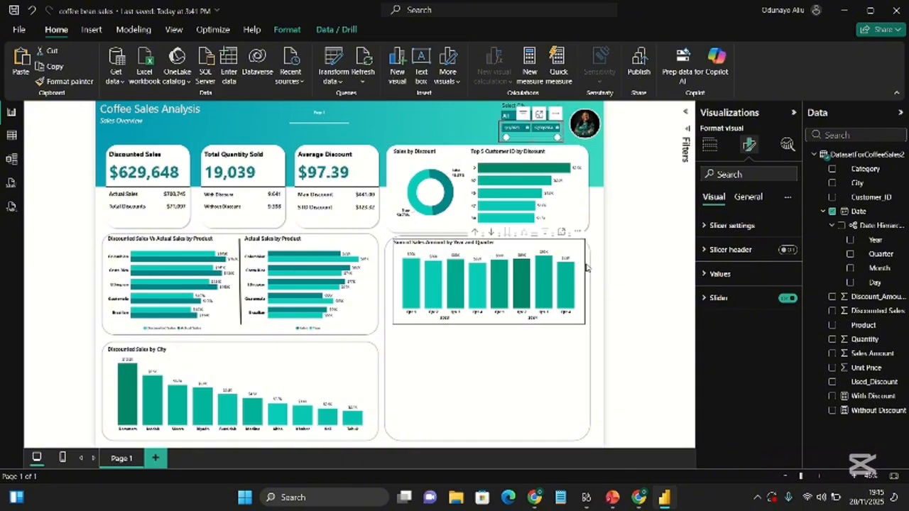
click(586, 272)
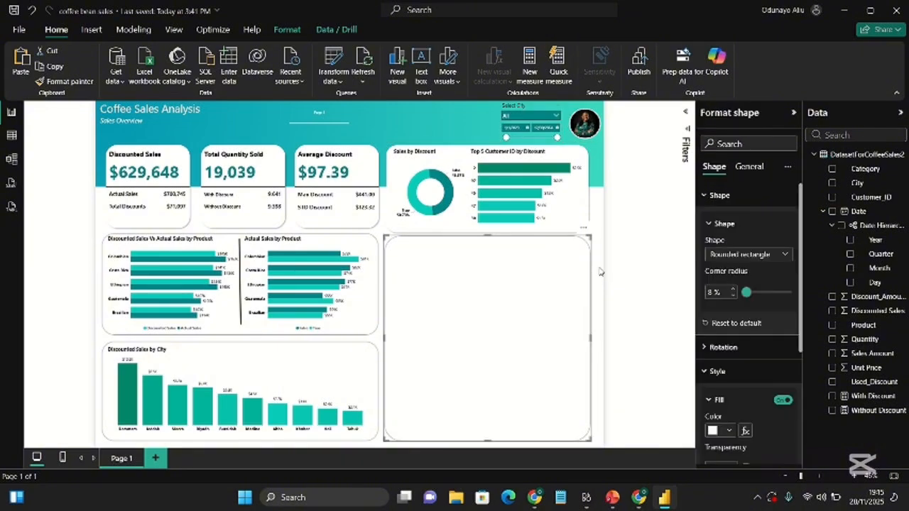
click(582, 276)
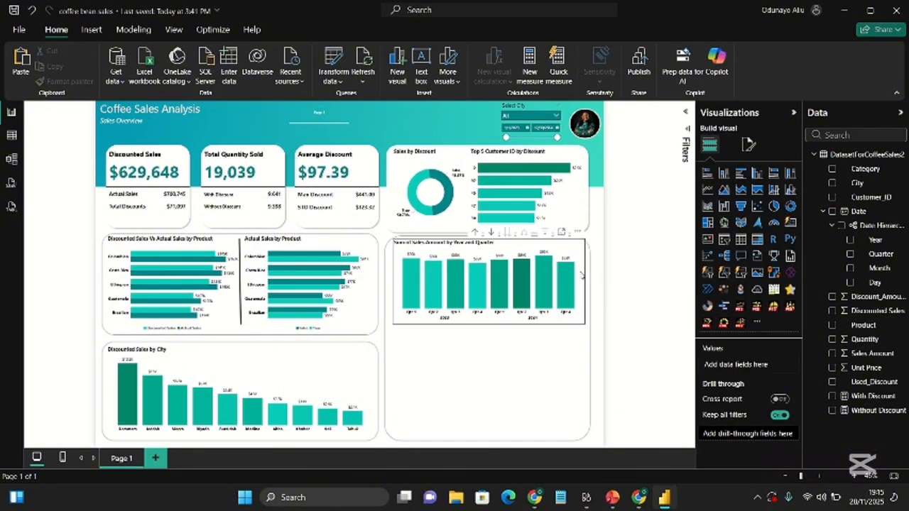
Change the quarterly sales chart's title to "Sales Trend".
click(749, 145)
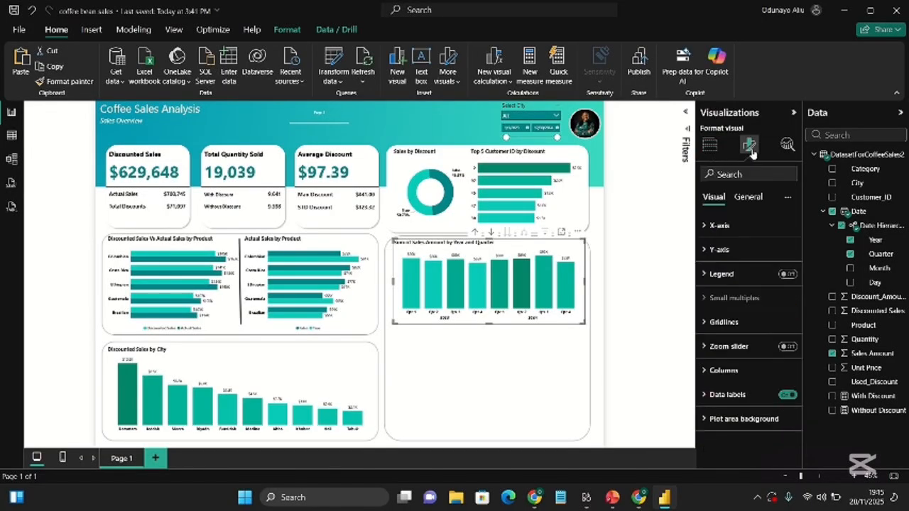
click(748, 197)
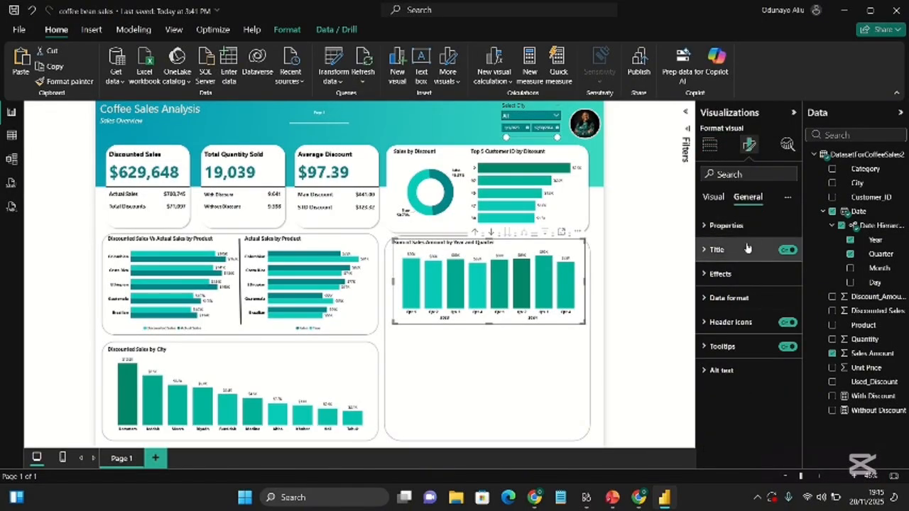
click(746, 247)
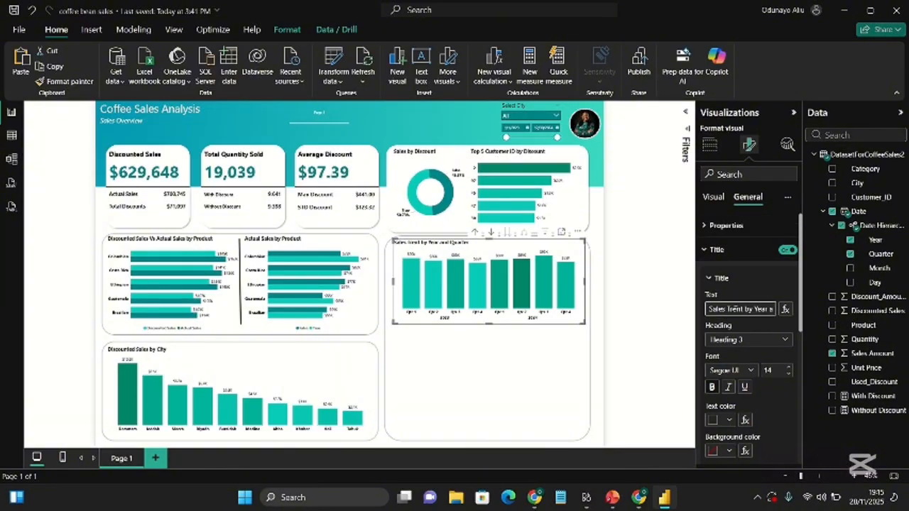
key(BackSpace)
text(t)
key(BackSpace)
text(d)
key(shift+End)
key(BackSpace)
Turn on a subtitle for the quarterly sales chart, with the text "by Year and Quarter" in black.
click(722, 278)
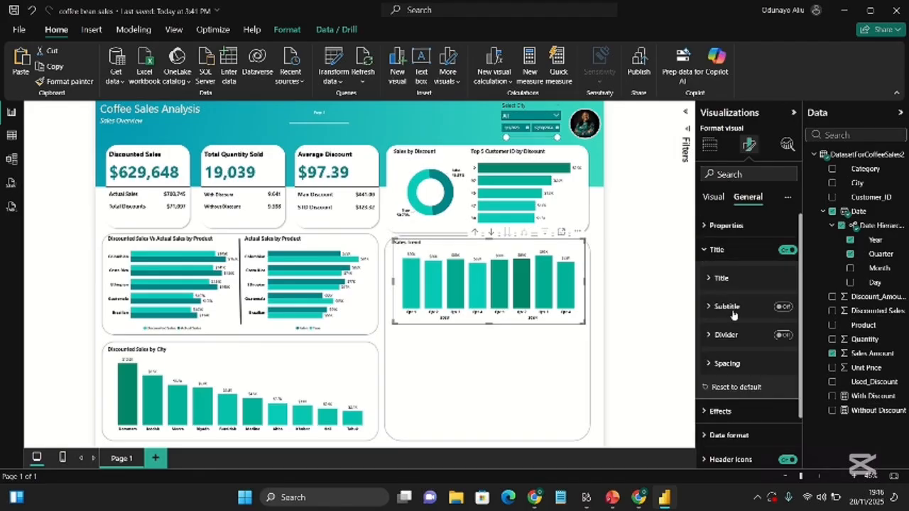
click(783, 304)
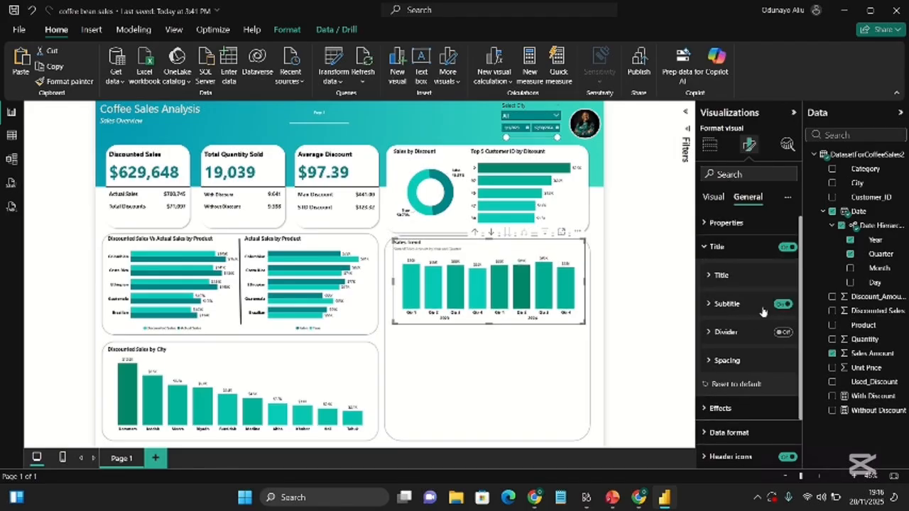
click(731, 306)
click(751, 334)
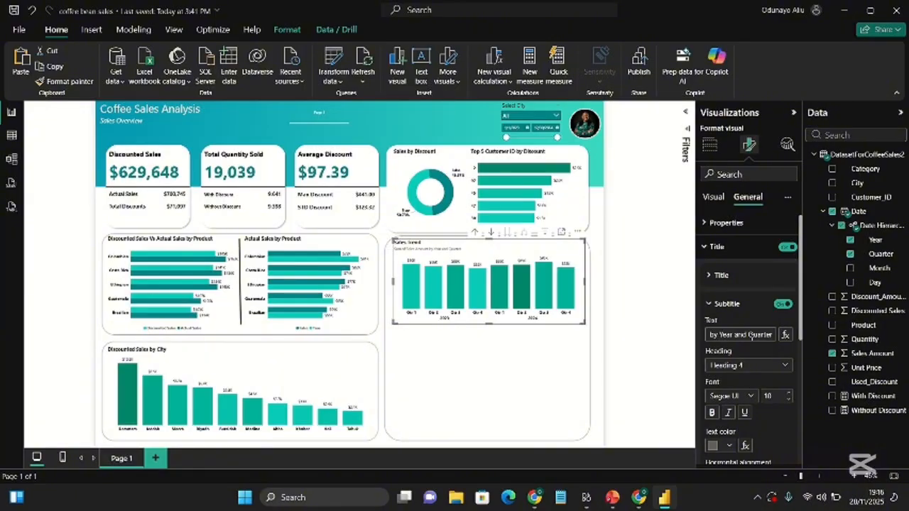
scroll(751, 336, left, 1)
click(750, 335)
key(BackSpace)
key(BackSpace)
key(BackSpace)
key(BackSpace)
key(BackSpace)
key(BackSpace)
key(BackSpace)
key(BackSpace)
key(BackSpace)
key(BackSpace)
key(BackSpace)
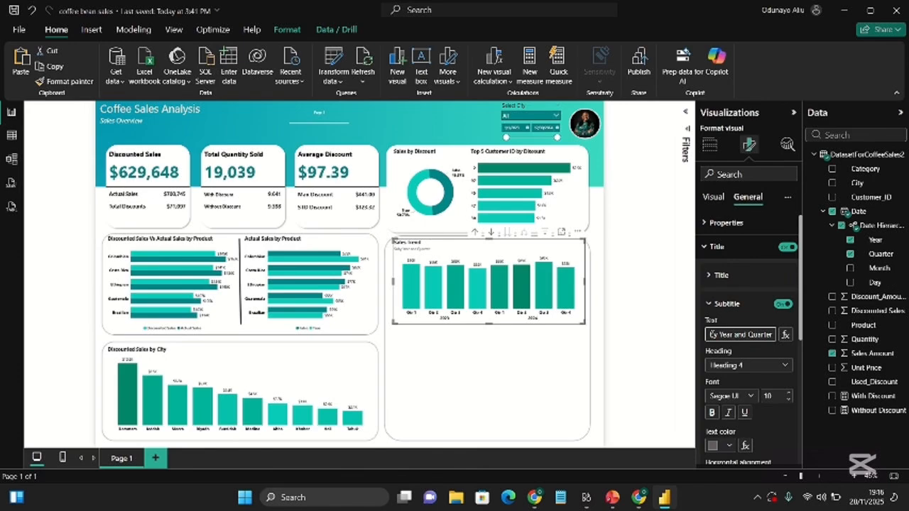
click(712, 335)
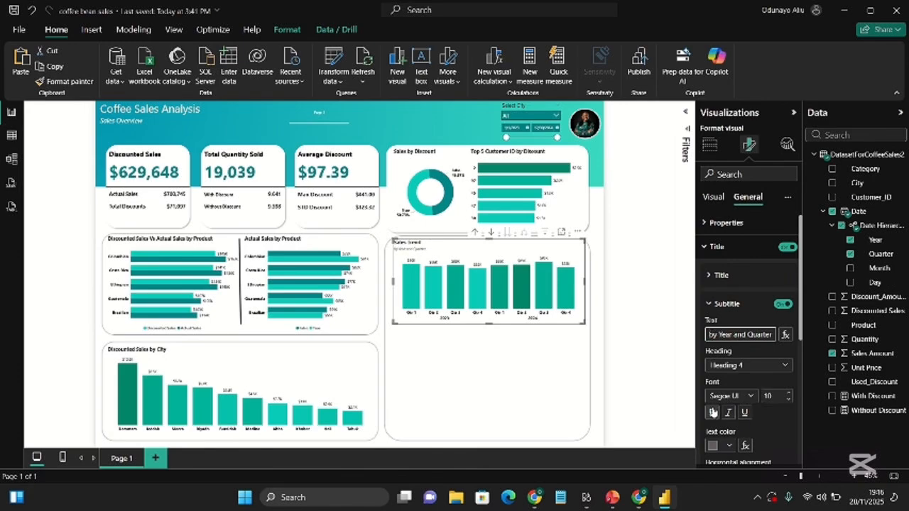
click(727, 445)
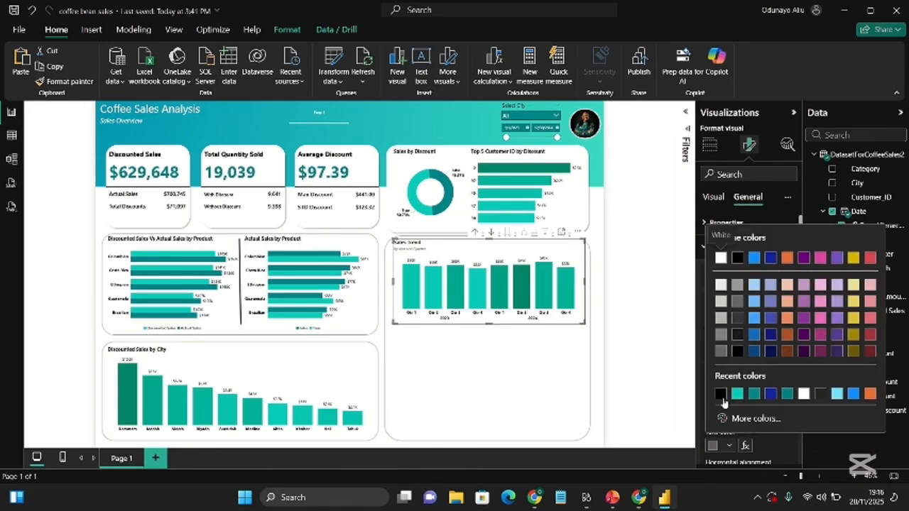
click(720, 392)
Duplicate the Sales Trend chart and fit the copy into the lower half of the same rounded rectangle.
click(426, 336)
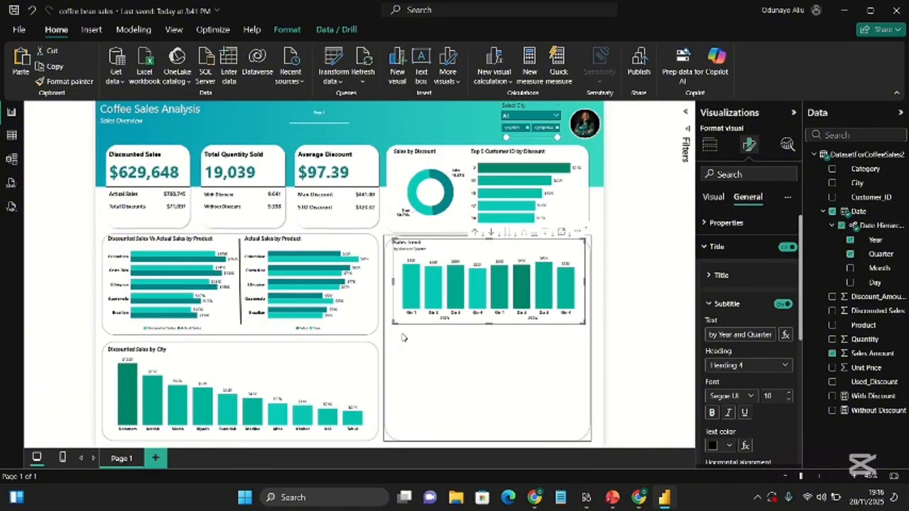
key(ctrl+c)
key(ctrl+v)
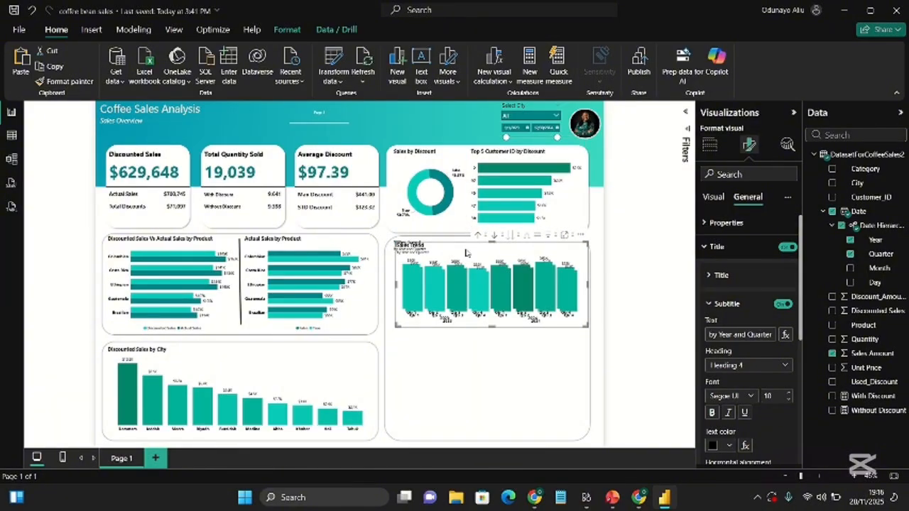
drag(465, 253, 490, 343)
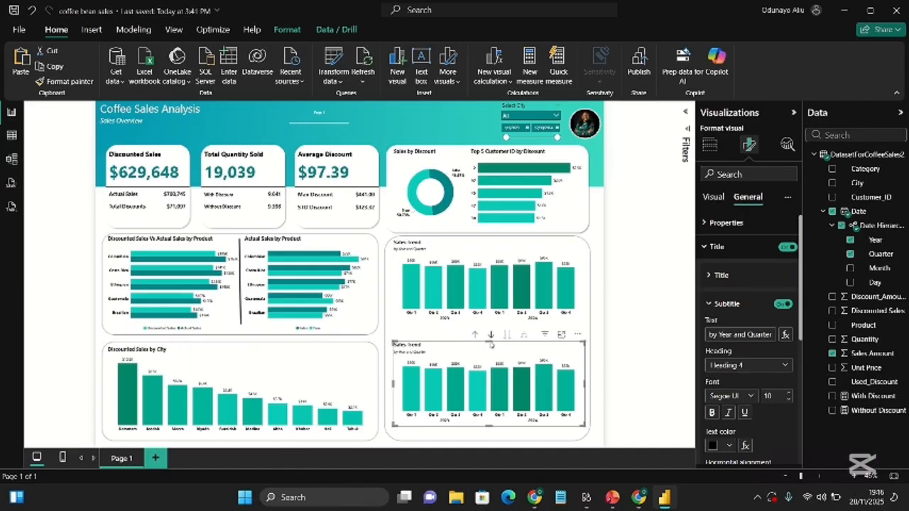
Replace Sales Amount with Quantity on the Y-axis of the lower Sales Trend chart.
click(709, 144)
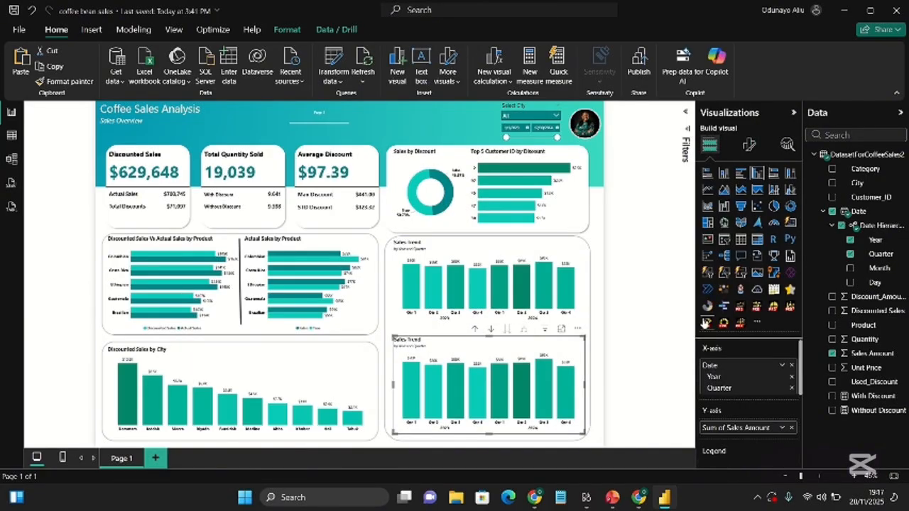
click(792, 426)
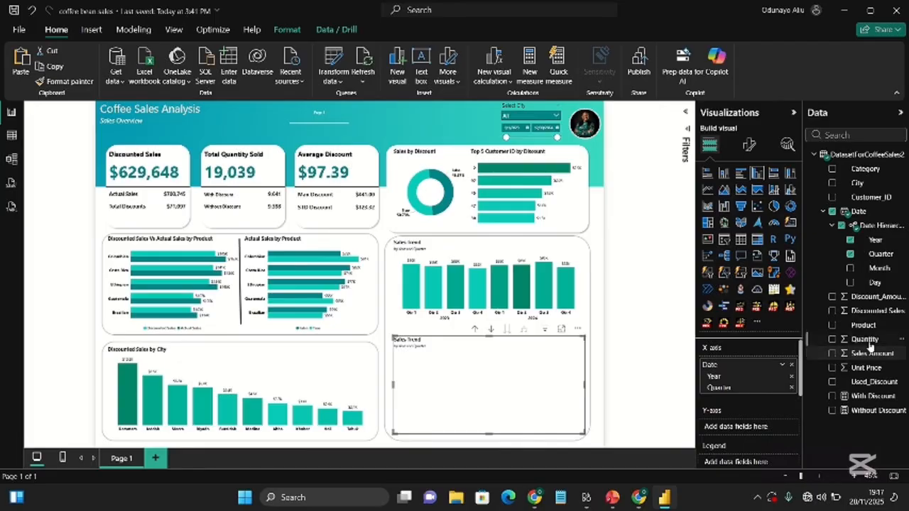
drag(865, 339, 758, 431)
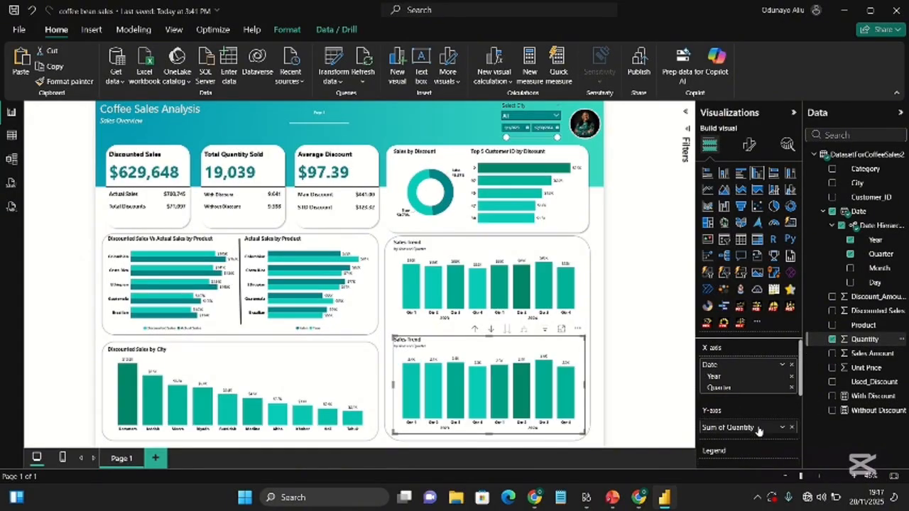
Change the quantity chart's title to "Total Quantity Sold" and lower the chart's upper edge slightly.
click(749, 145)
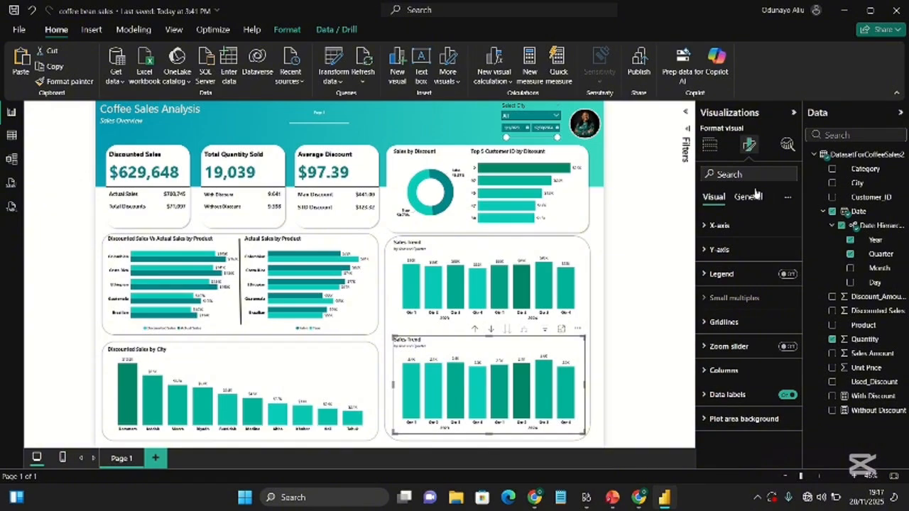
click(754, 196)
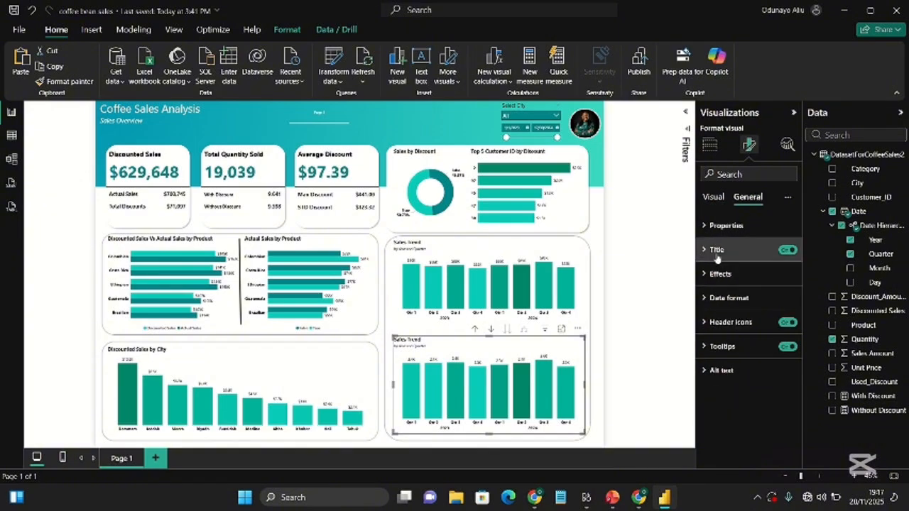
click(717, 250)
double_click(739, 309)
key(ctrl+a)
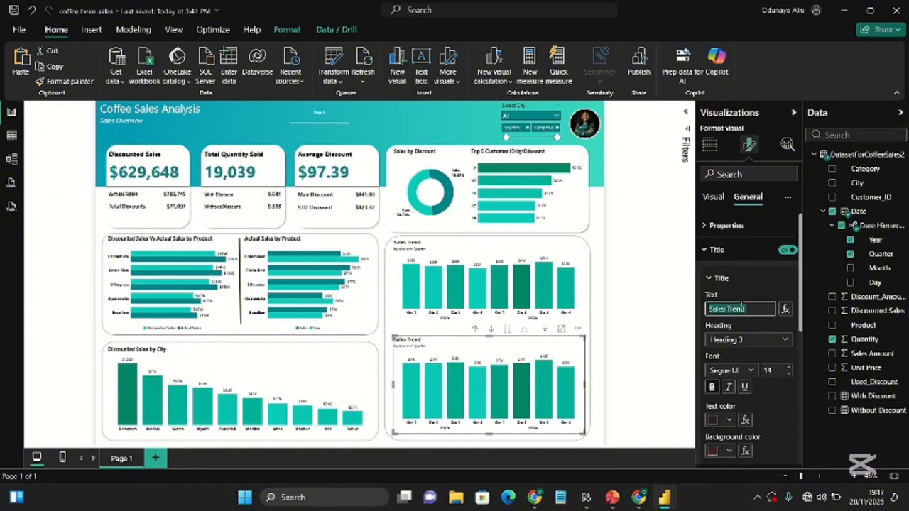
key(BackSpace)
text(Total Quantity Sold)
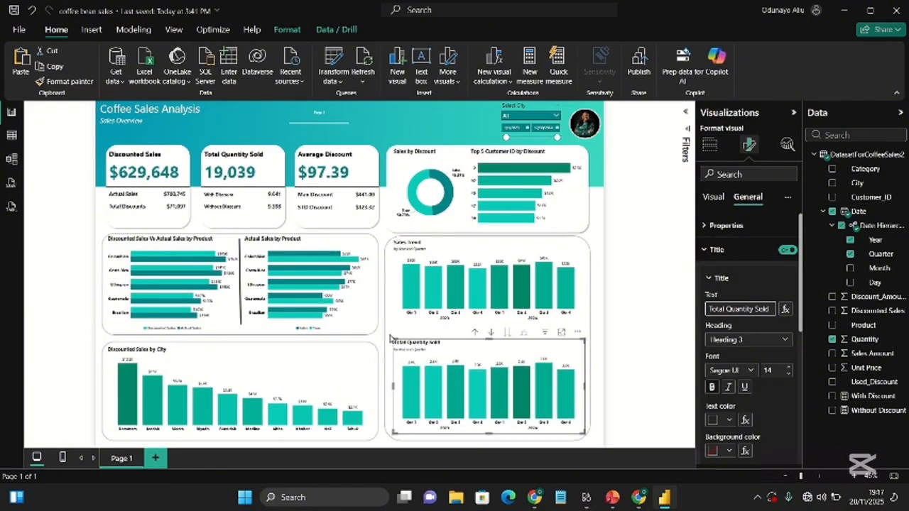
Rename the report page as "Sales Overview".
double_click(119, 460)
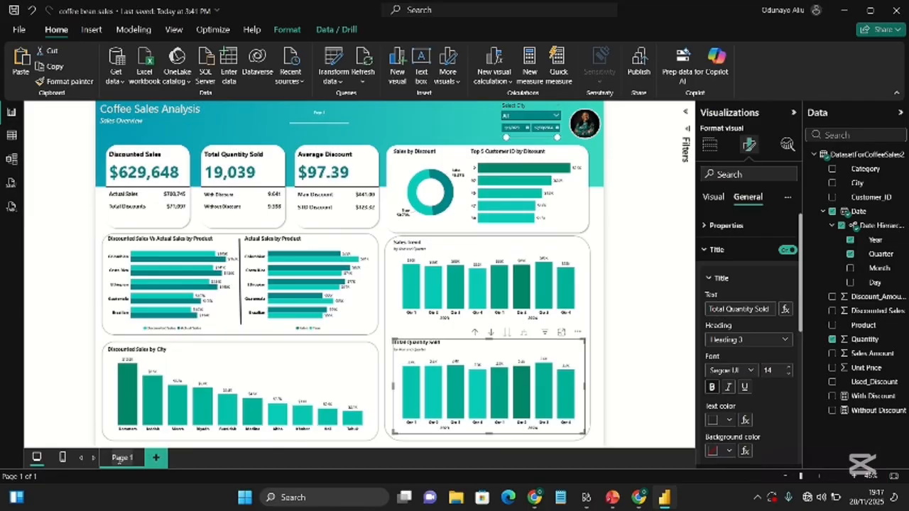
key(BackSpace)
key(BackSpace)
key(BackSpace)
key(BackSpace)
key(BackSpace)
key(BackSpace)
text(Sales Overview)
key(Return)
Duplicate the Sales Overview page and name the copy "Details".
right_click(136, 458)
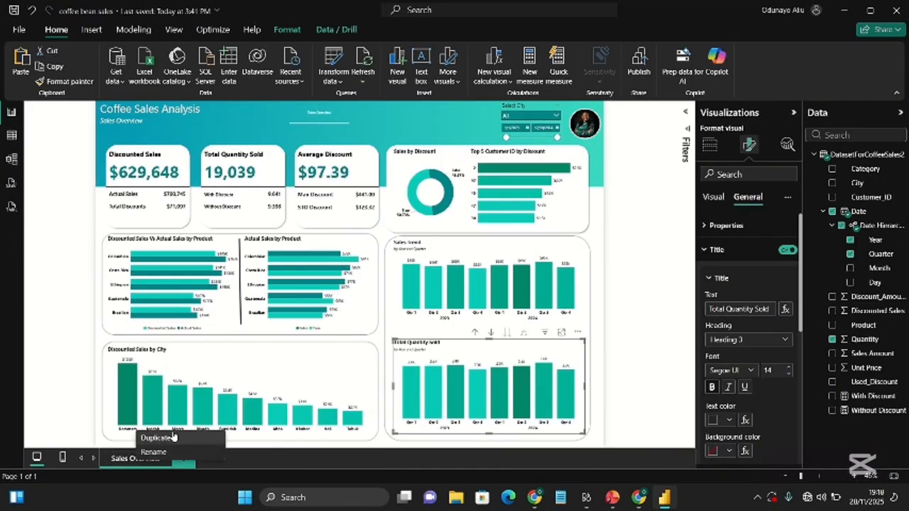
click(156, 437)
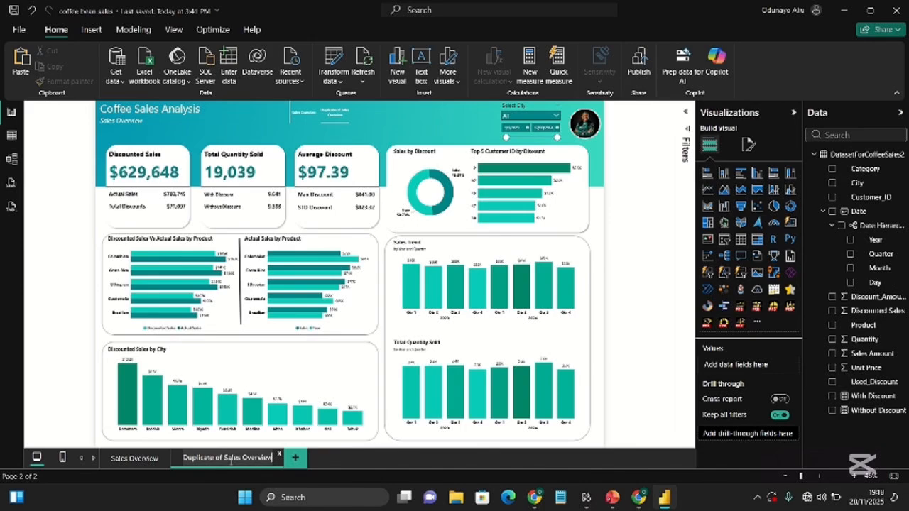
double_click(230, 458)
text(Details)
Change the accent bar position for the default state of the header's page navigator on the Details page.
click(396, 115)
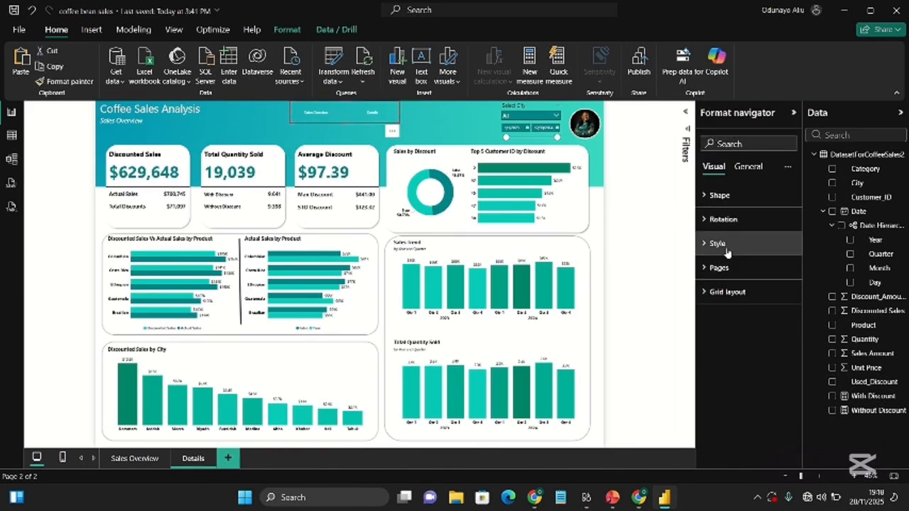
click(733, 270)
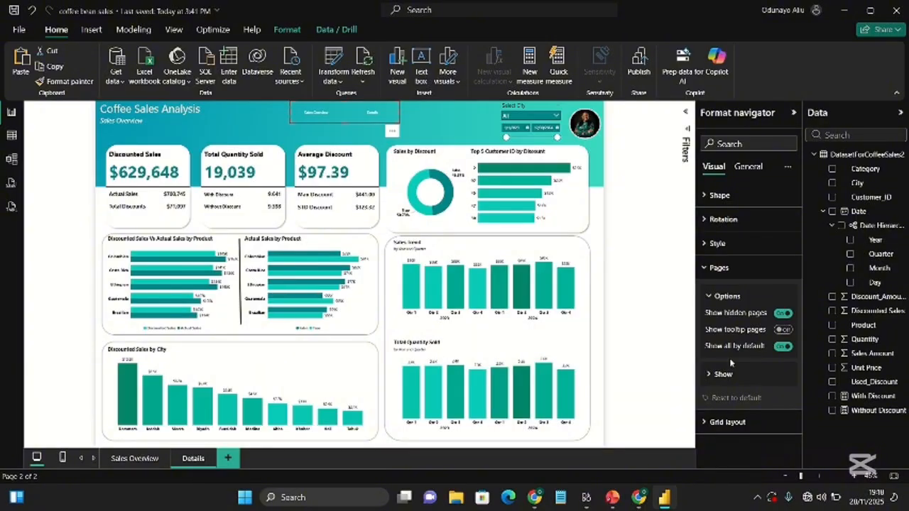
click(717, 243)
scroll(761, 343, down, 3)
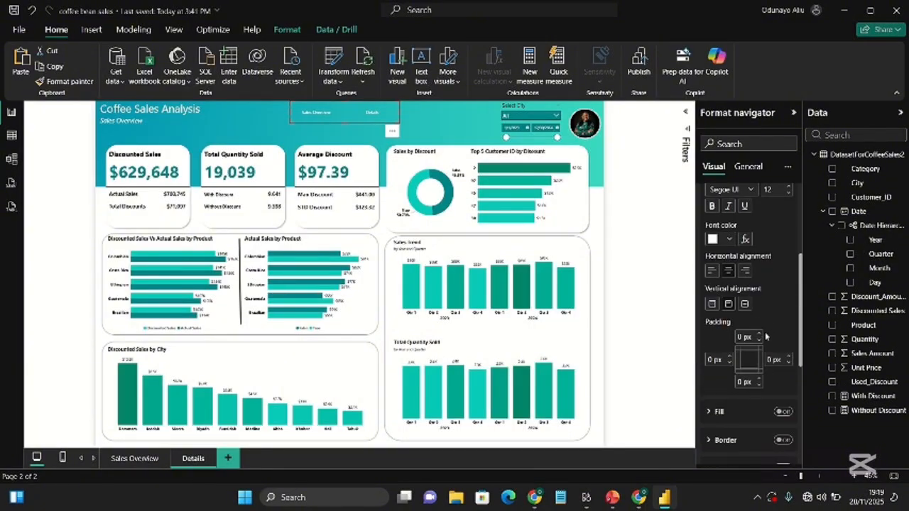
scroll(765, 337, down, 3)
click(724, 434)
scroll(755, 328, down, 2)
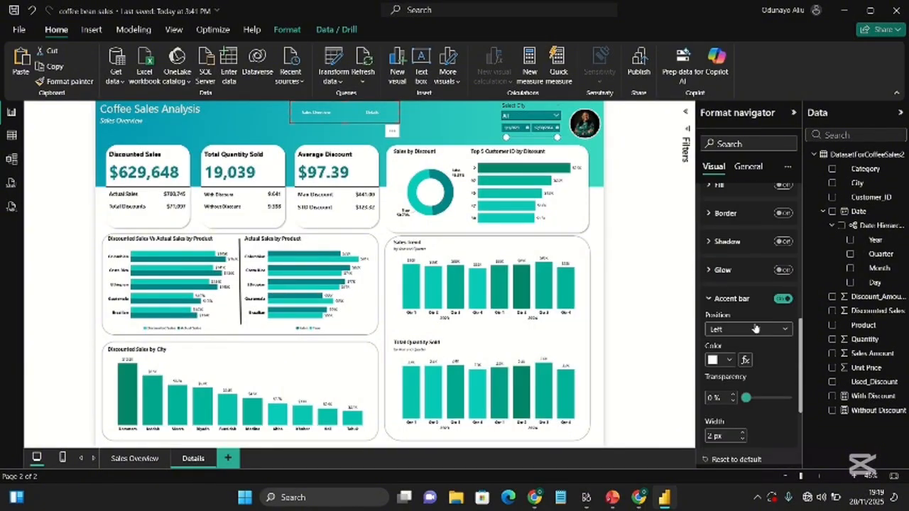
click(756, 328)
click(727, 371)
Set the page navigator's font size to 15 for both the Selected and Default states.
scroll(738, 331, up, 5)
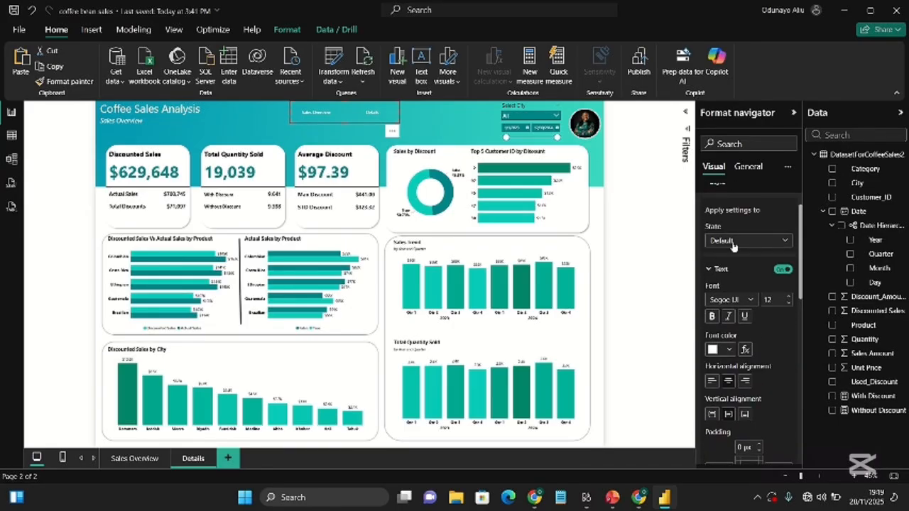
click(745, 239)
click(745, 298)
scroll(760, 369, down, 5)
scroll(764, 402, down, 2)
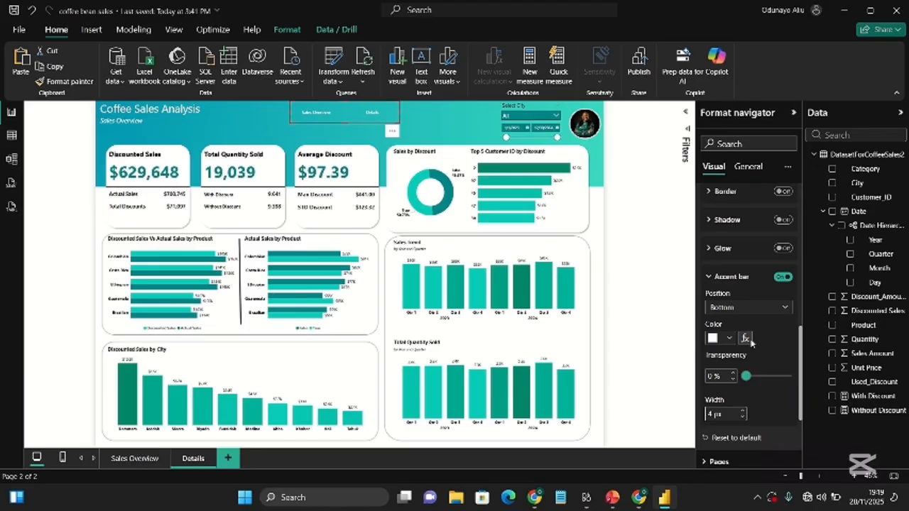
scroll(750, 344, down, 4)
scroll(752, 333, up, 10)
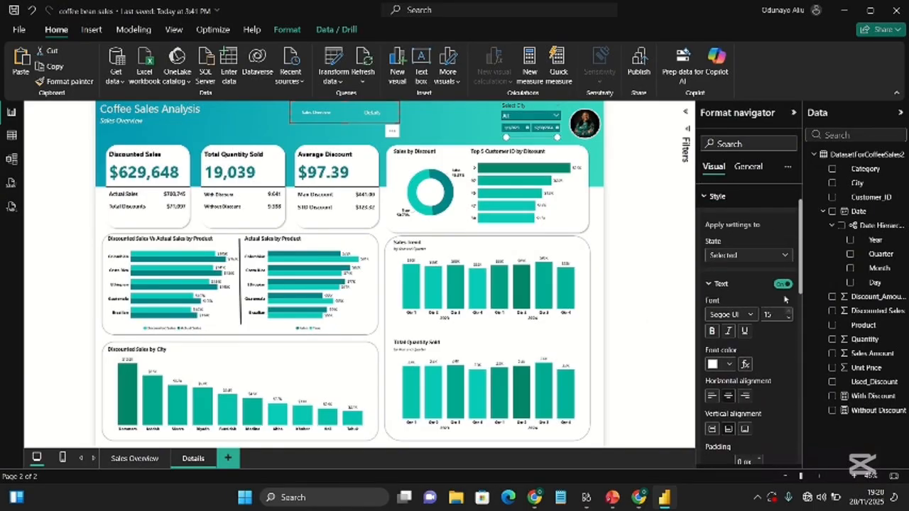
click(753, 255)
click(716, 271)
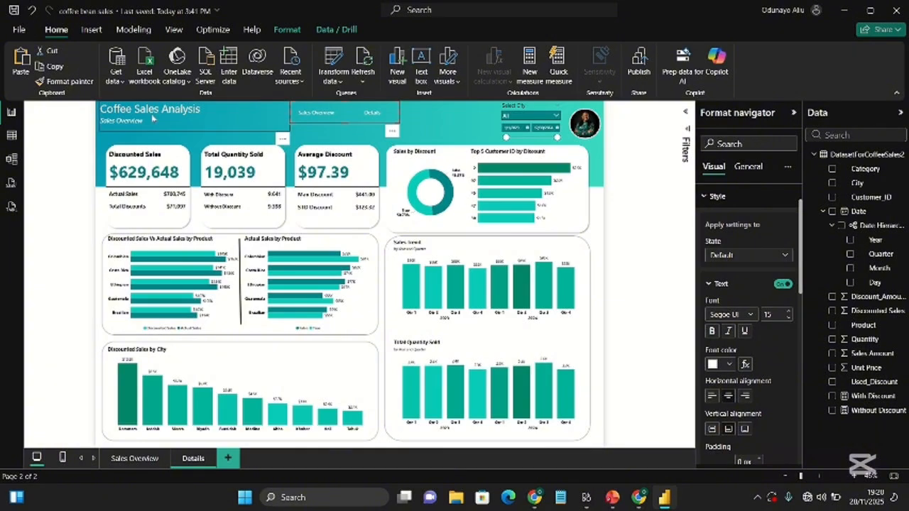
Change the header text box's subtitle on the Details page to "Product And Customer Details".
click(153, 118)
click(736, 224)
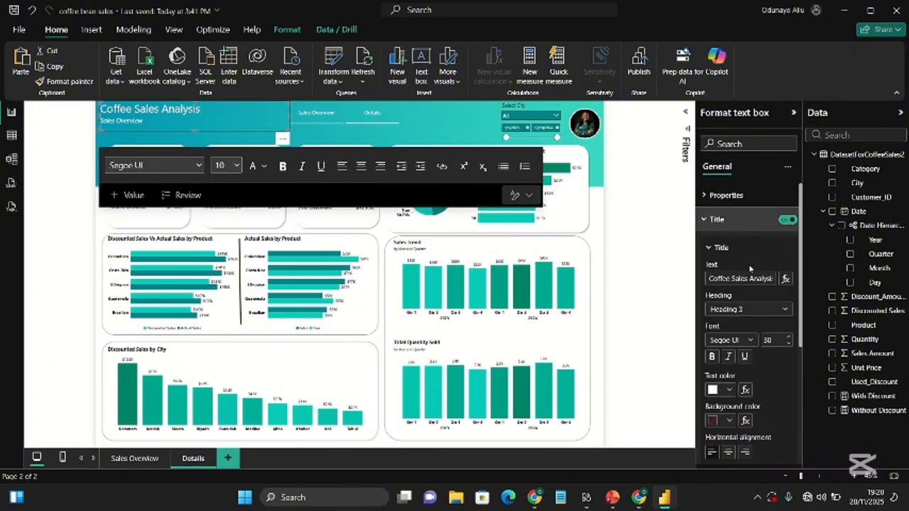
scroll(748, 334, down, 3)
scroll(749, 335, down, 3)
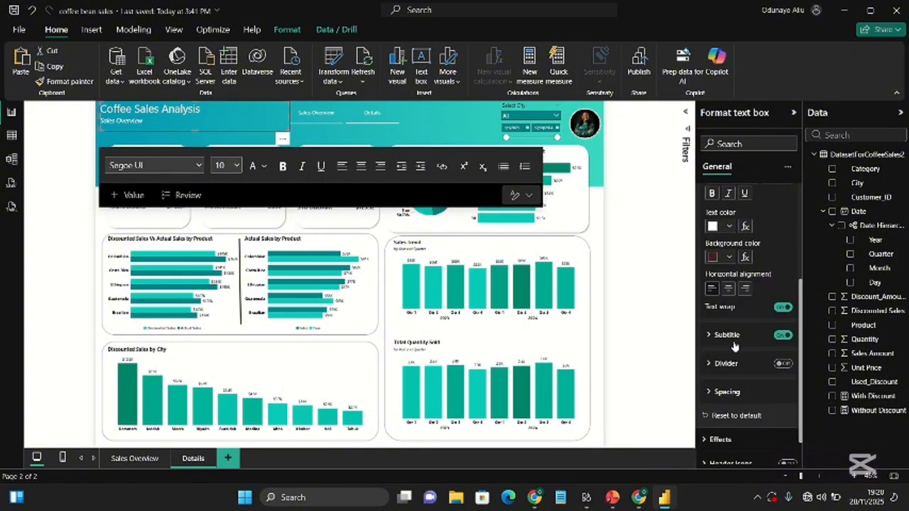
click(727, 335)
click(753, 366)
key(ctrl+a)
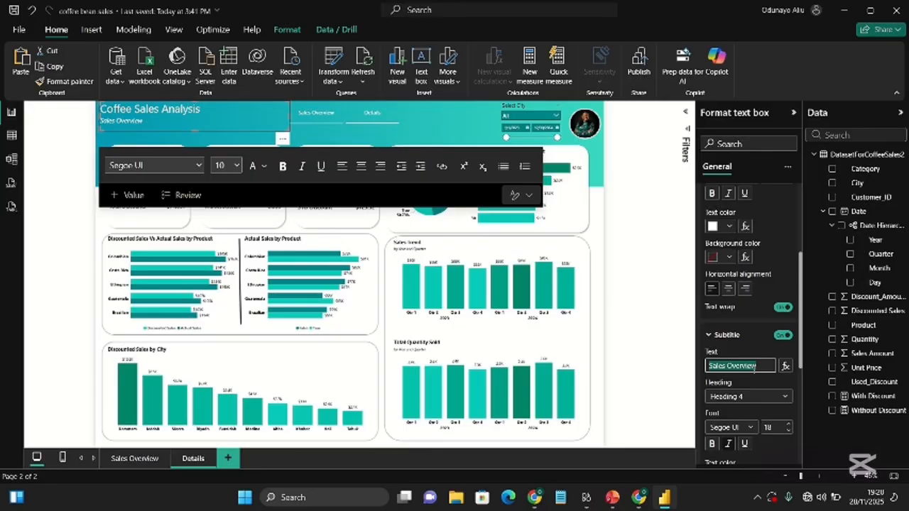
text(P)
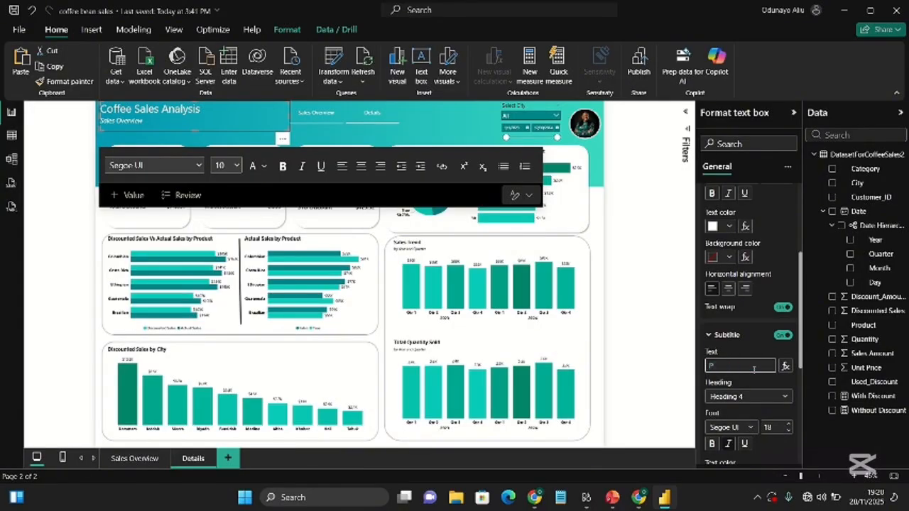
text(roduct ANd Custmer Detai)
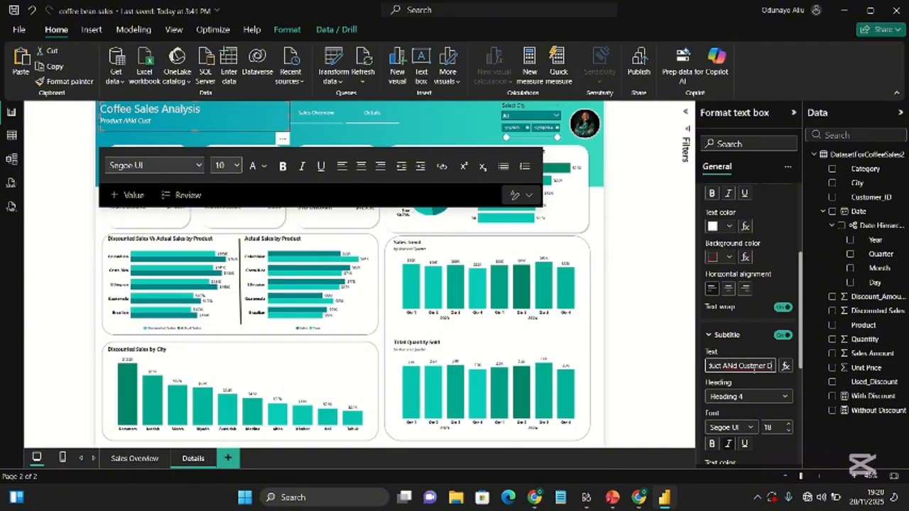
text(ls)
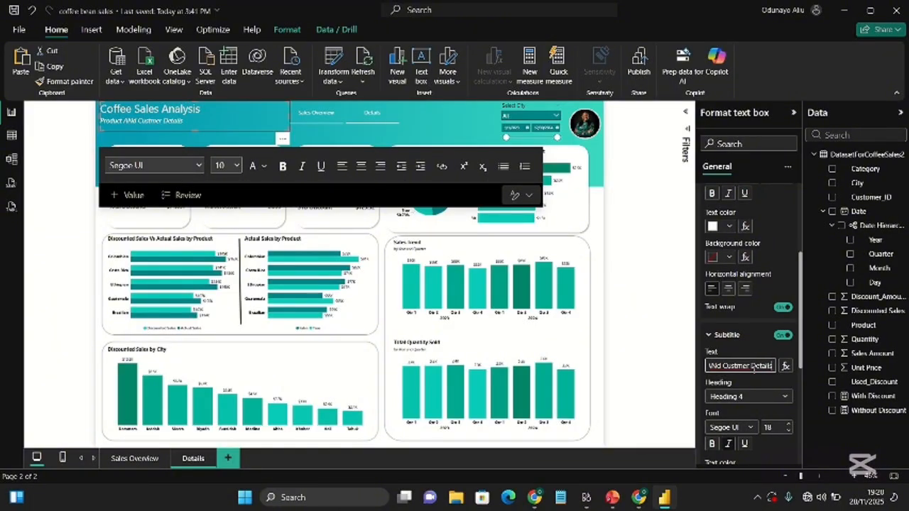
click(717, 365)
key(BackSpace)
text(n)
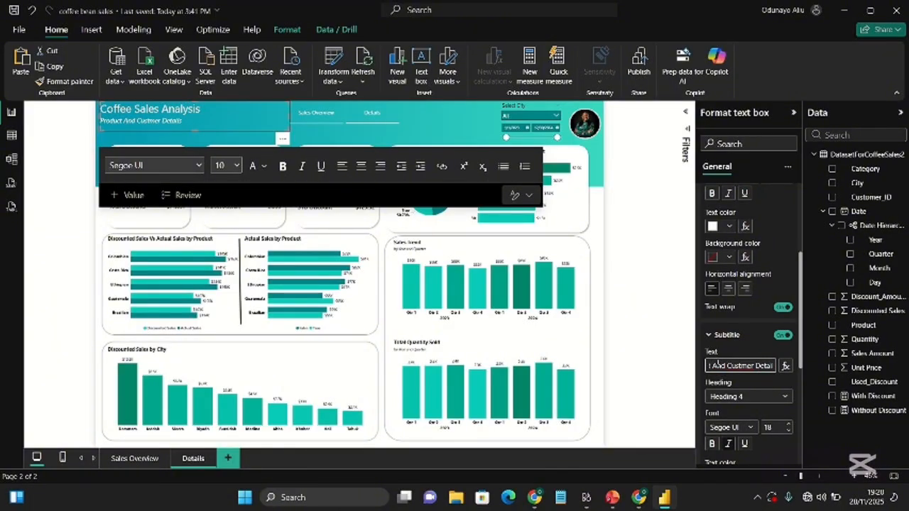
click(739, 366)
text(o)
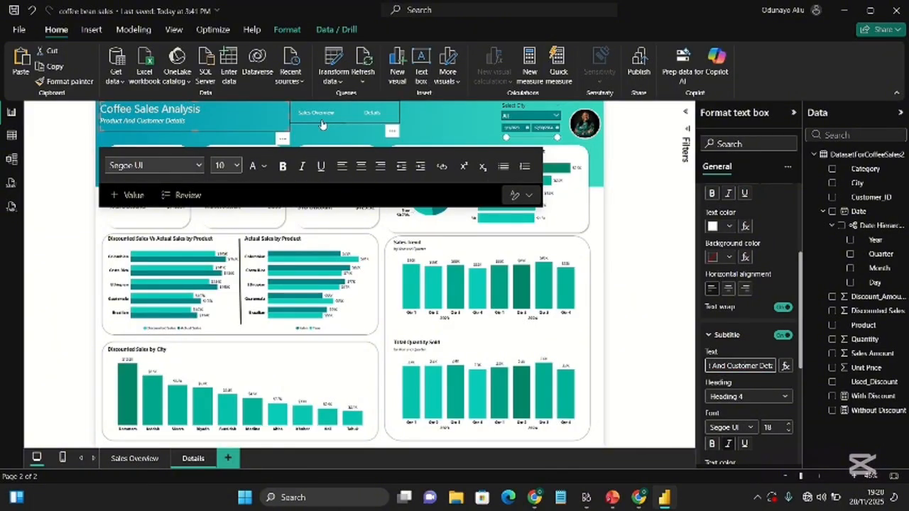
click(343, 134)
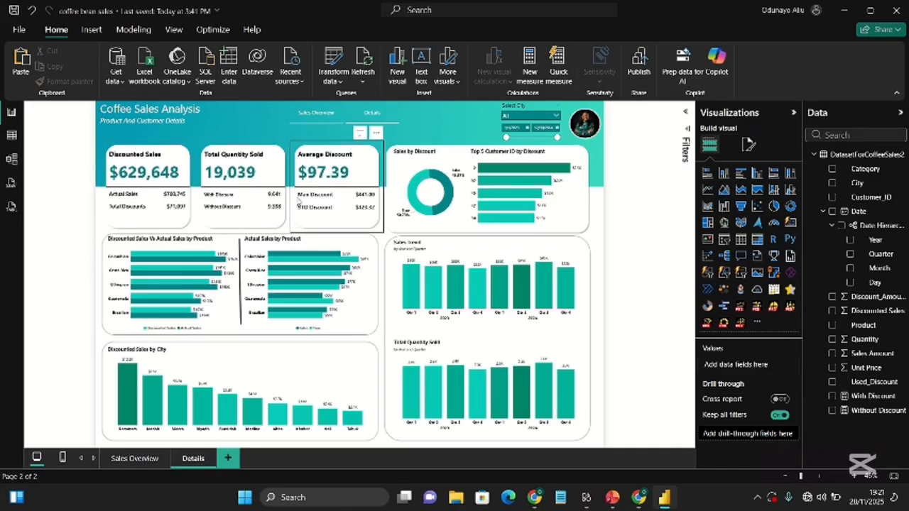
Replace Sales Amount with the count of Used_Discount as the values of the Sales by Discount donut chart.
click(447, 166)
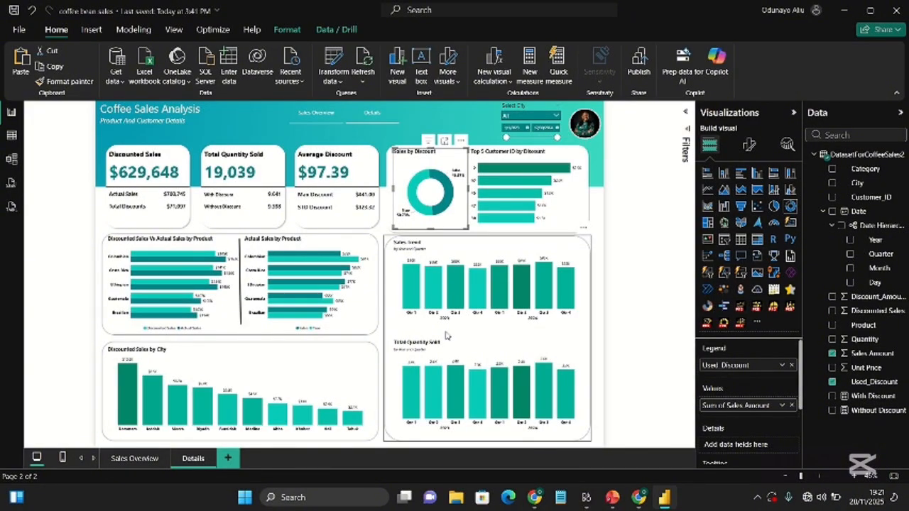
click(792, 405)
drag(864, 339, 765, 408)
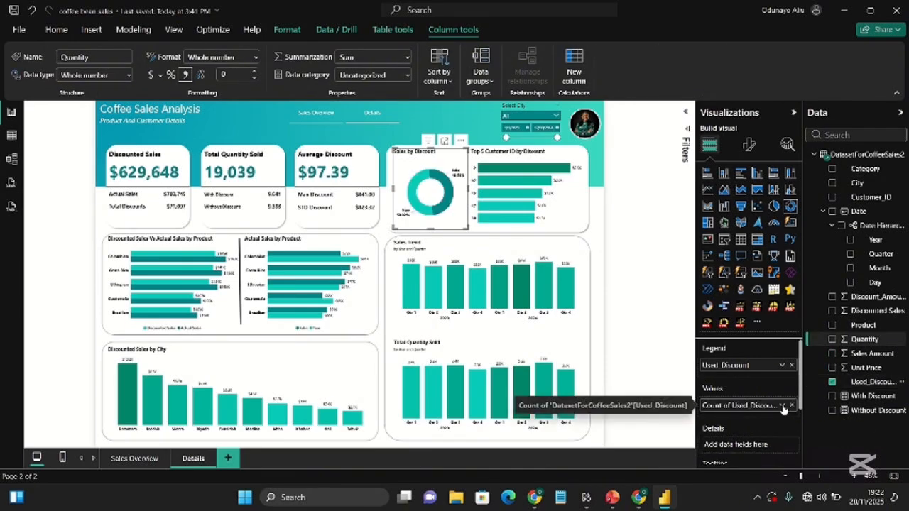
Retitle the donut chart "Discount Distribution".
click(749, 145)
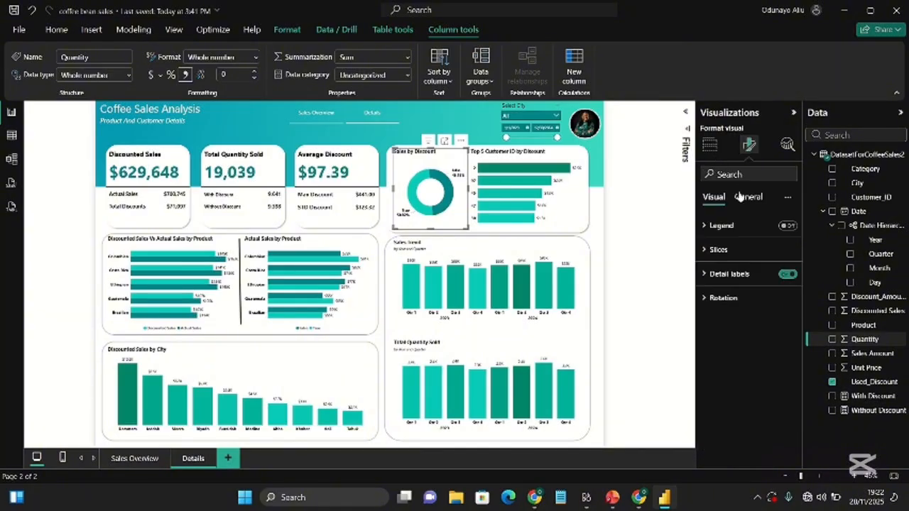
click(748, 196)
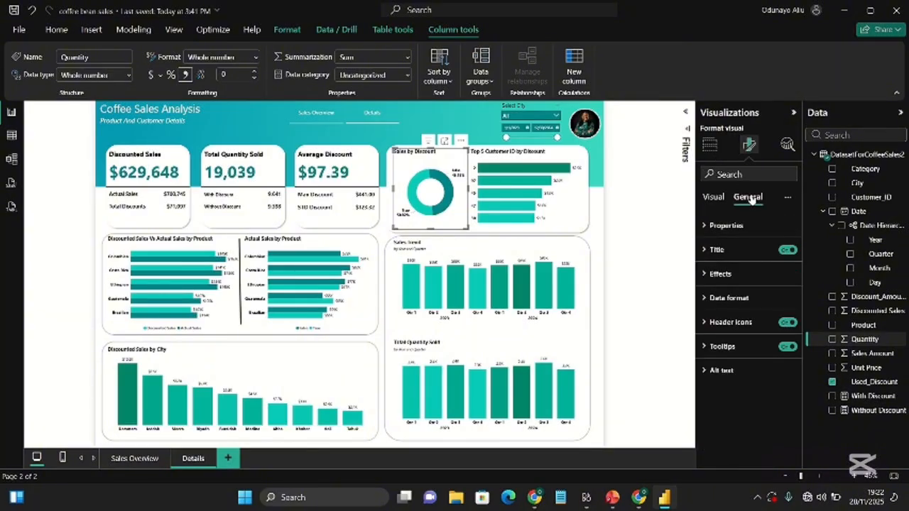
click(747, 247)
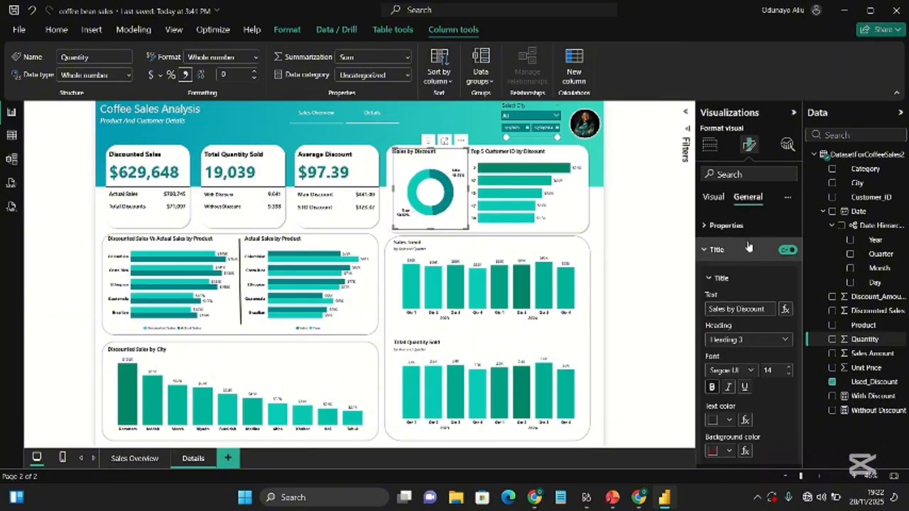
click(736, 309)
key(BackSpace)
key(BackSpace)
key(BackSpace)
key(BackSpace)
key(BackSpace)
key(BackSpace)
key(BackSpace)
key(BackSpace)
key(BackSpace)
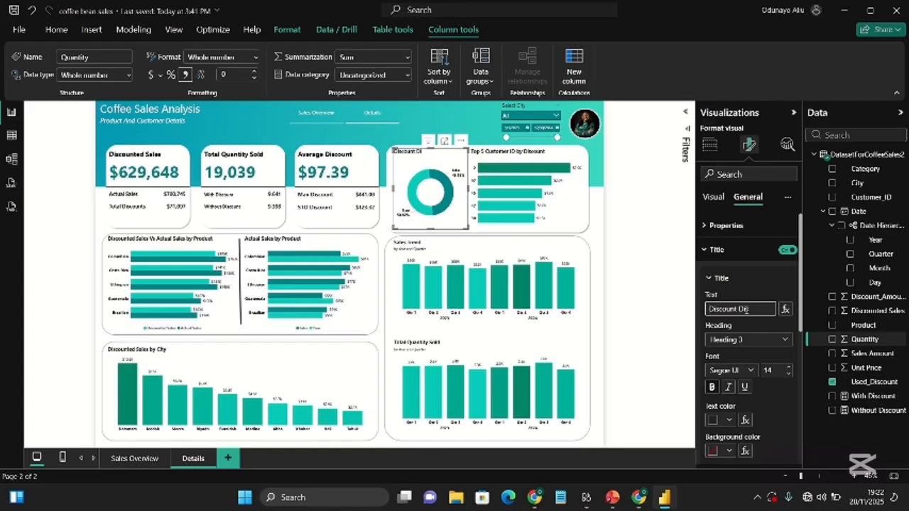
text(Distribution)
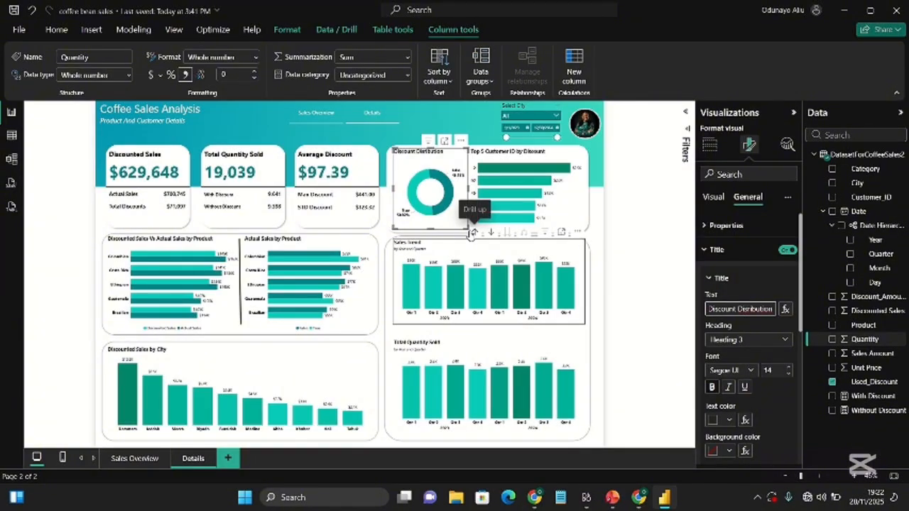
Replace the discount amount with Sales Amount in the Top 5 Customer ID bar chart.
click(573, 220)
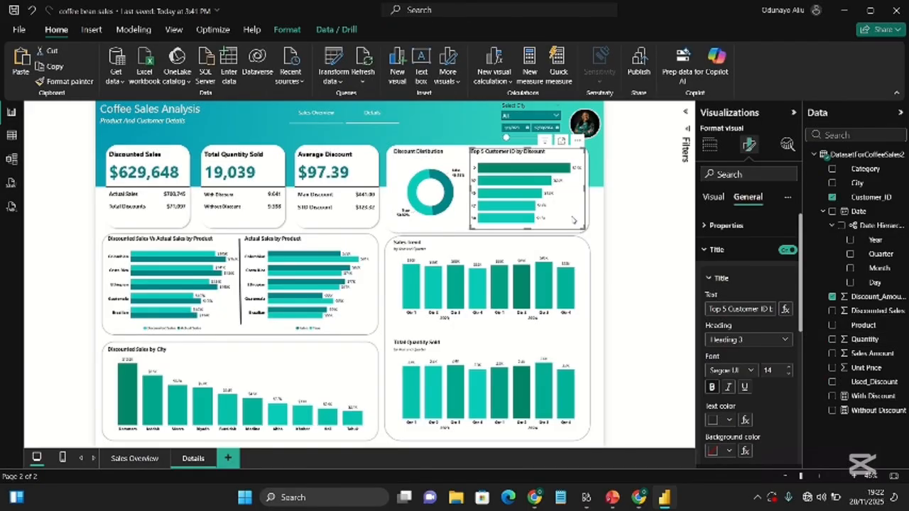
click(832, 298)
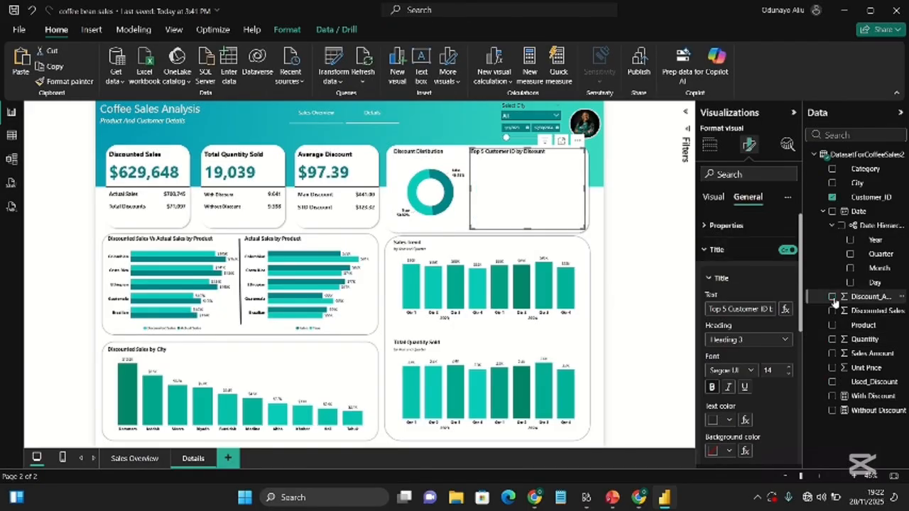
click(833, 354)
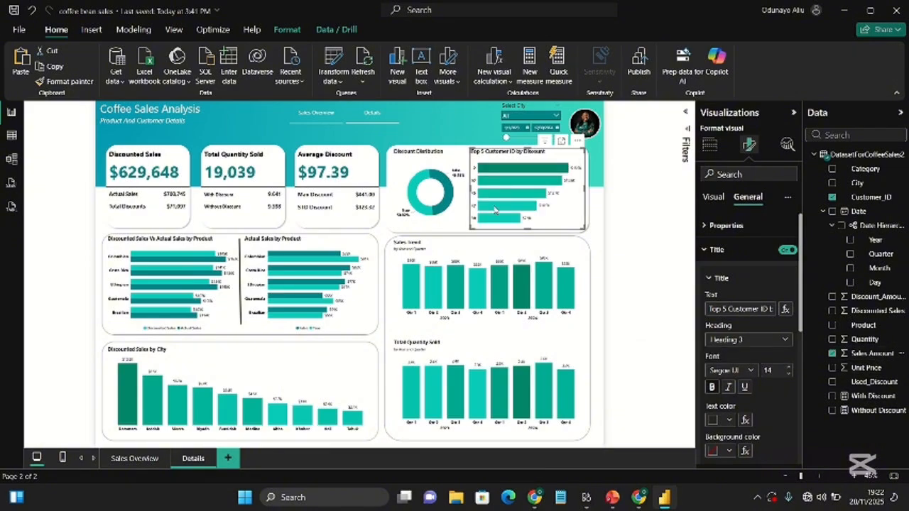
mouse_move(489, 212)
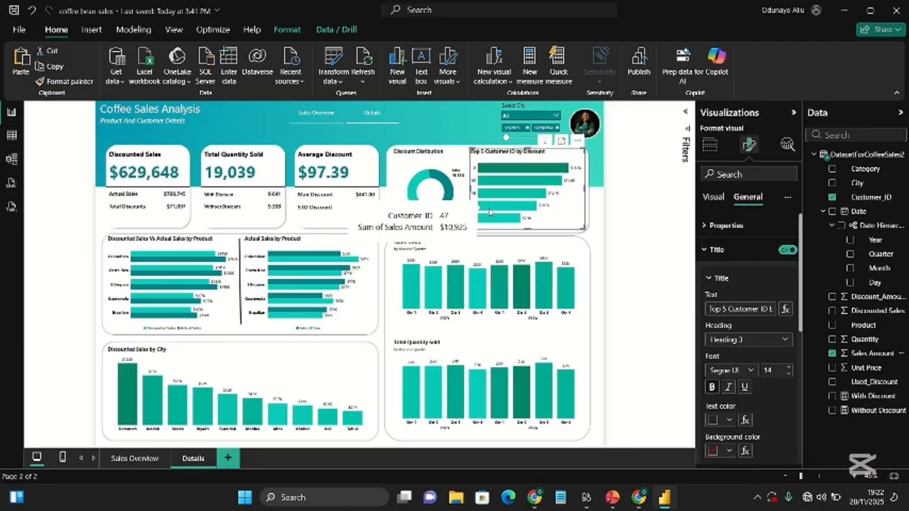
mouse_move(435, 179)
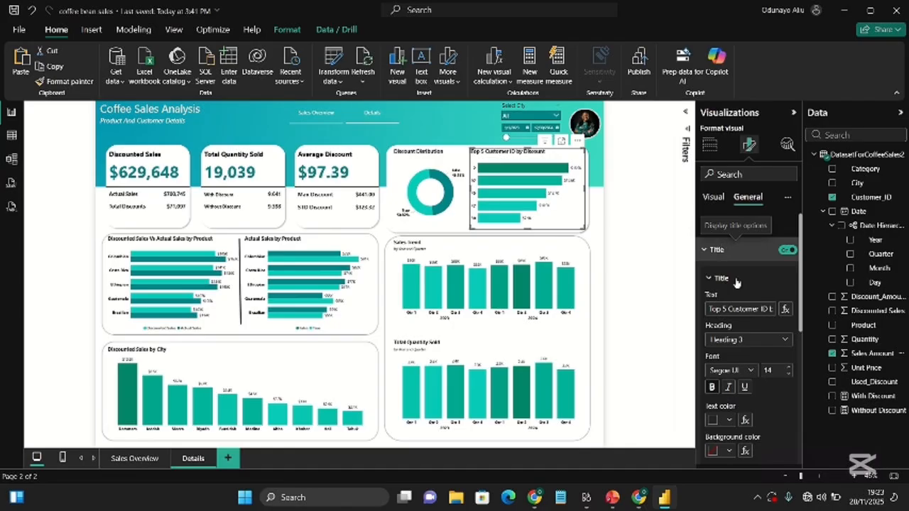
Change the customer bar chart's title to "Top 5 Customer ID by Actual Sales".
click(752, 311)
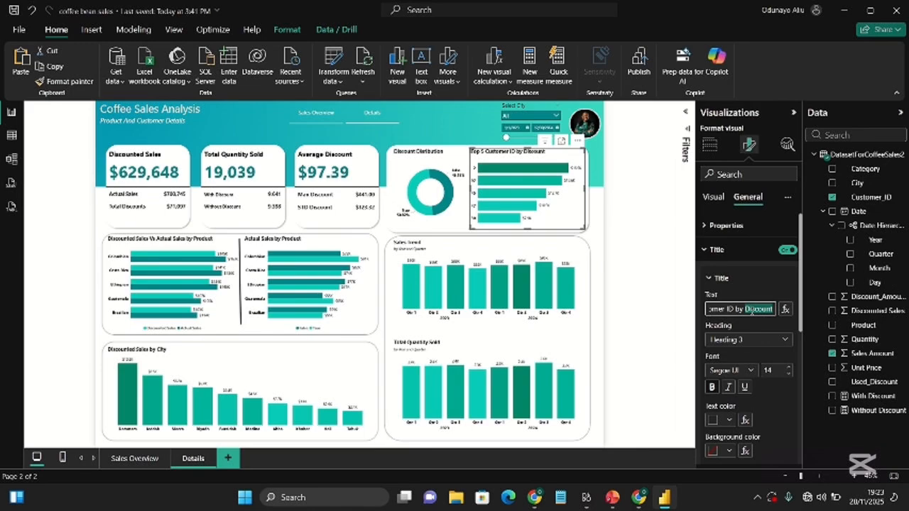
text(Sales)
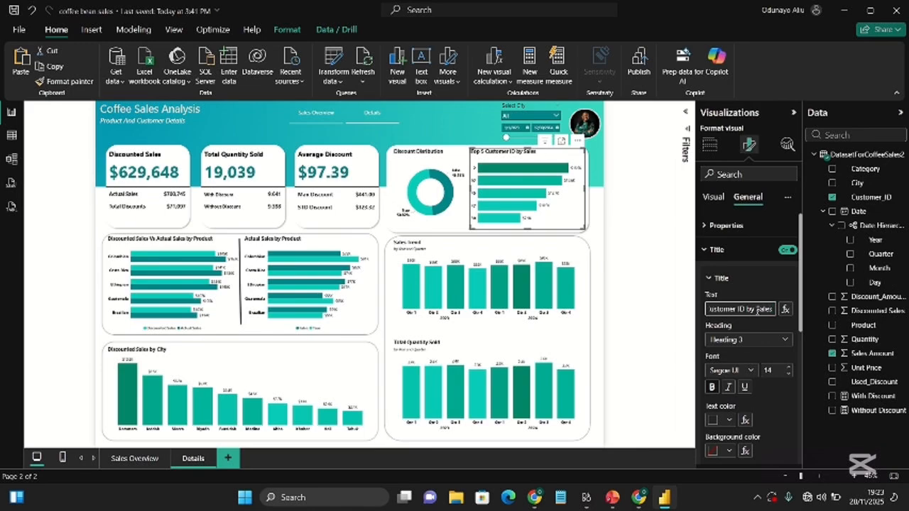
click(757, 310)
text(Actual)
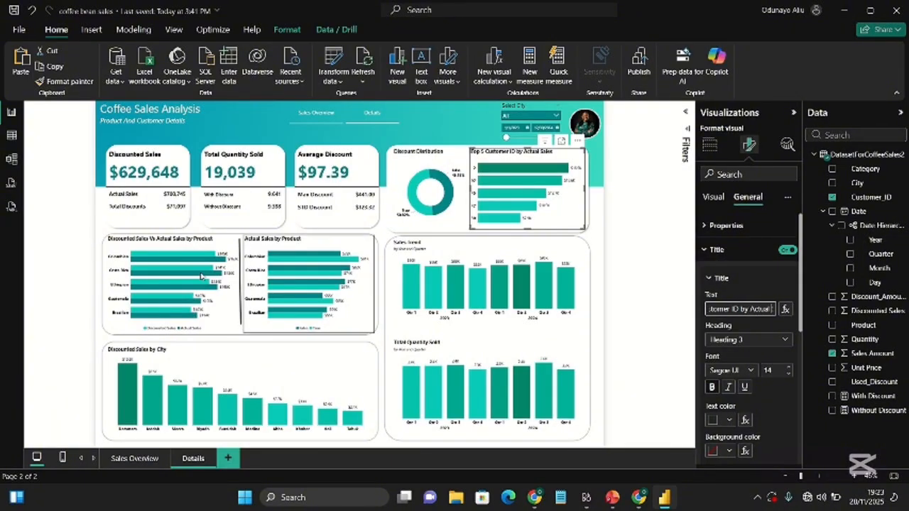
Replace Discounted Sales and Sales Amount with the discount amount in the Discounted Sales Vs Actual Sales by Product chart, and turn off its legend.
click(224, 243)
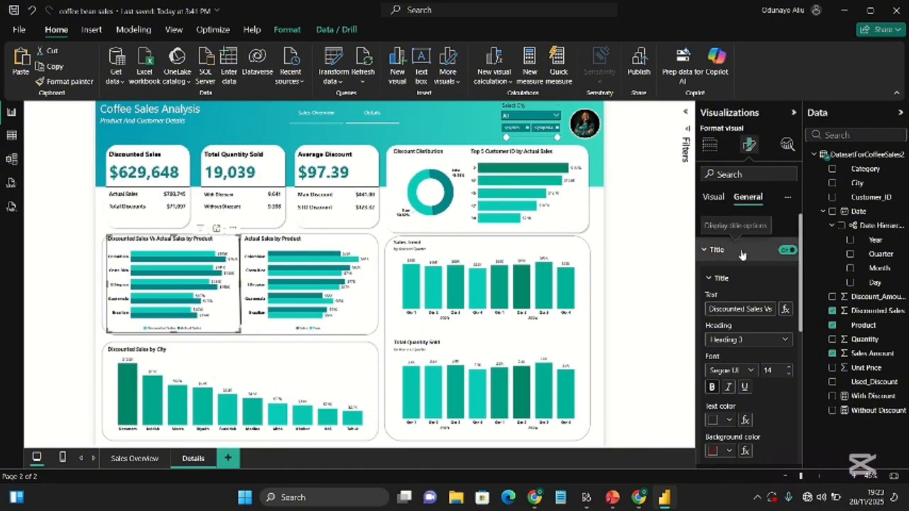
click(712, 197)
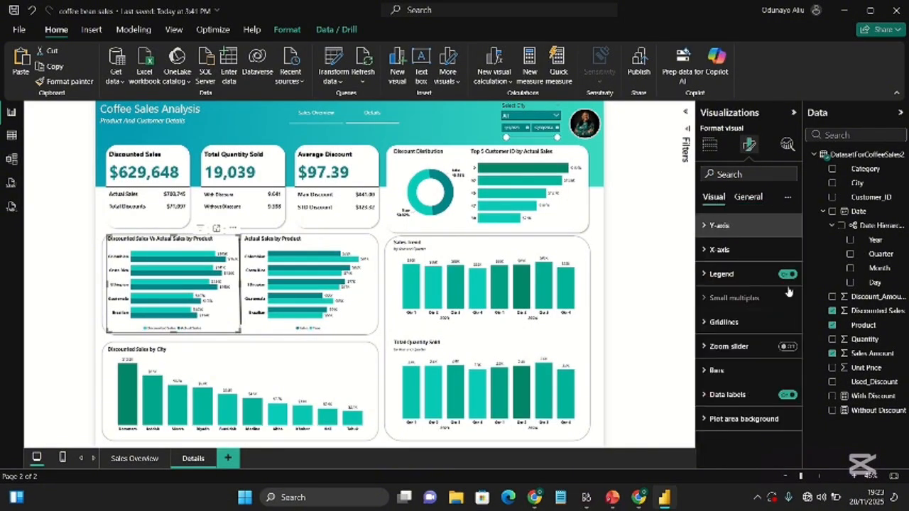
click(832, 311)
click(832, 353)
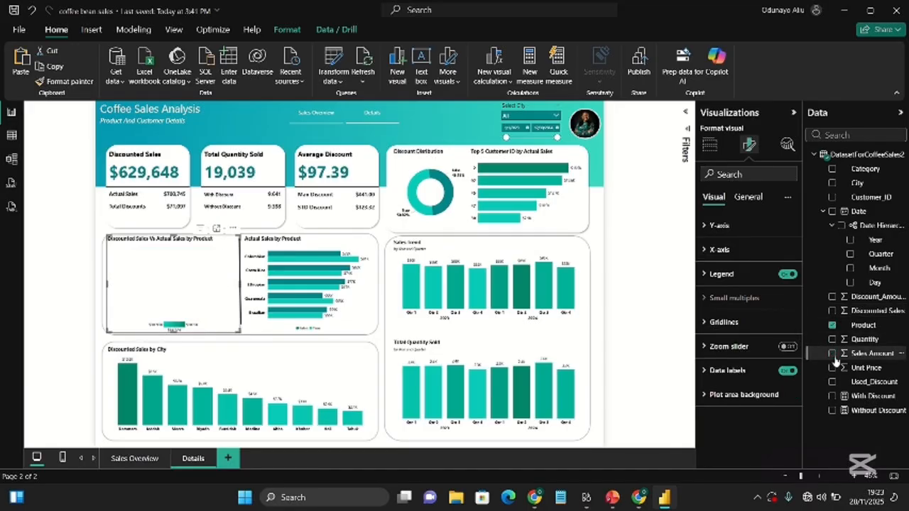
click(832, 297)
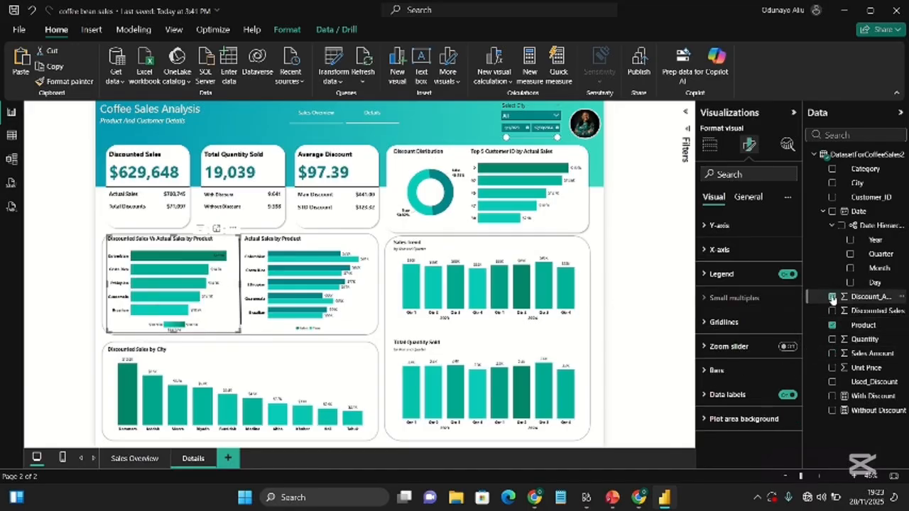
click(784, 277)
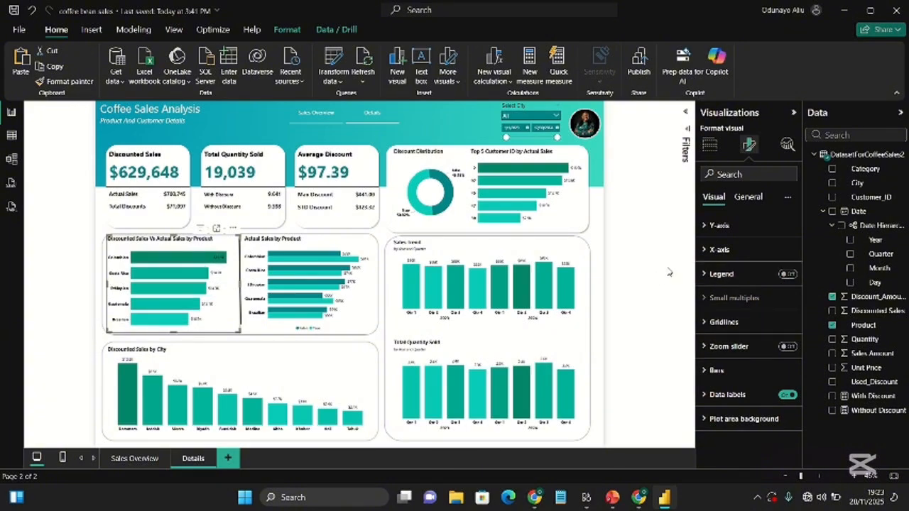
Replace Sales Amount and Used_Discount with Unit Price in the Actual Sales by Product chart.
click(349, 254)
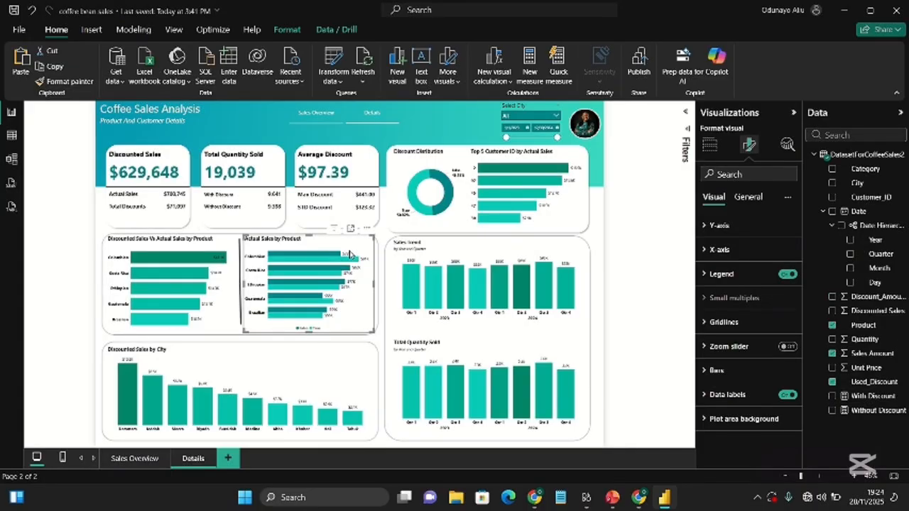
click(832, 352)
click(832, 381)
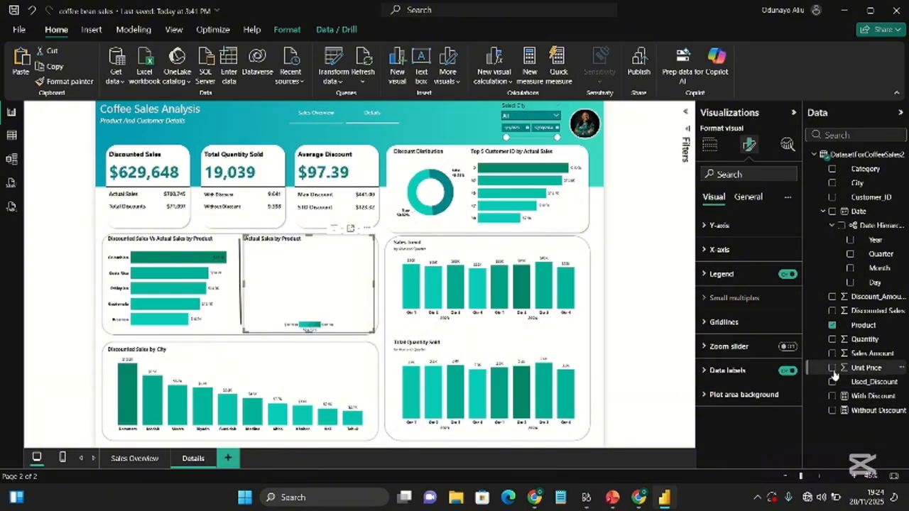
click(832, 368)
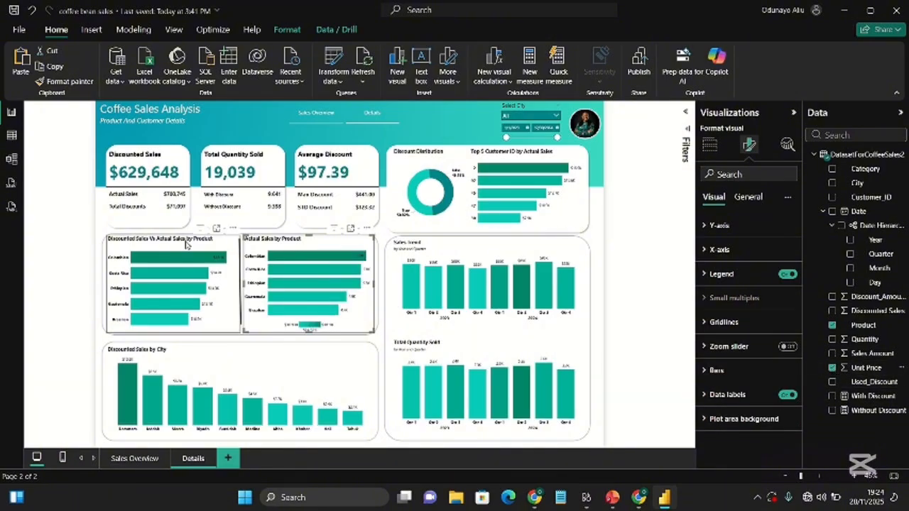
Change the title of the Discounted Sales Vs Actual Sales by Product chart to "Total Discount by Product".
click(186, 244)
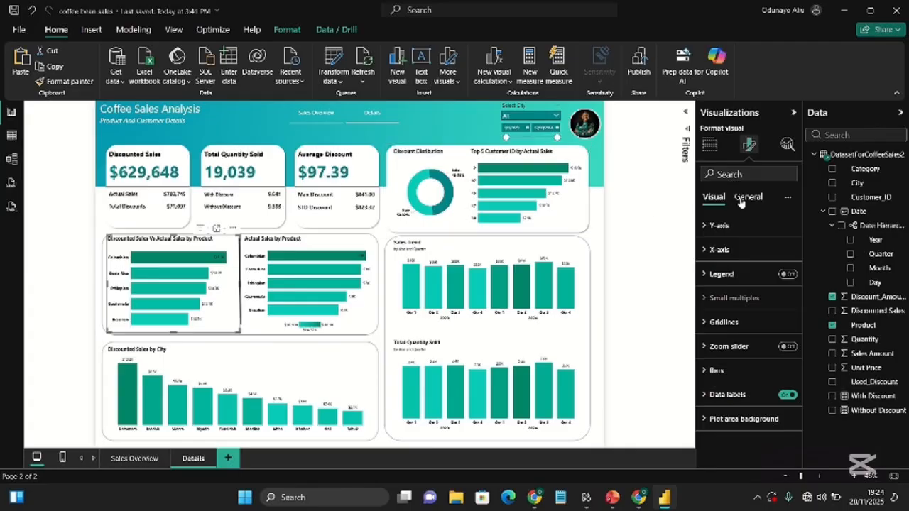
click(747, 198)
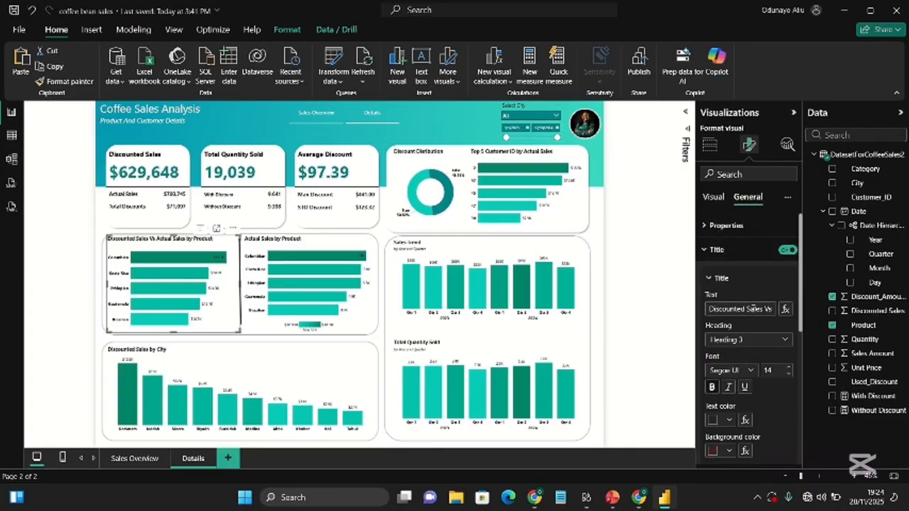
click(754, 309)
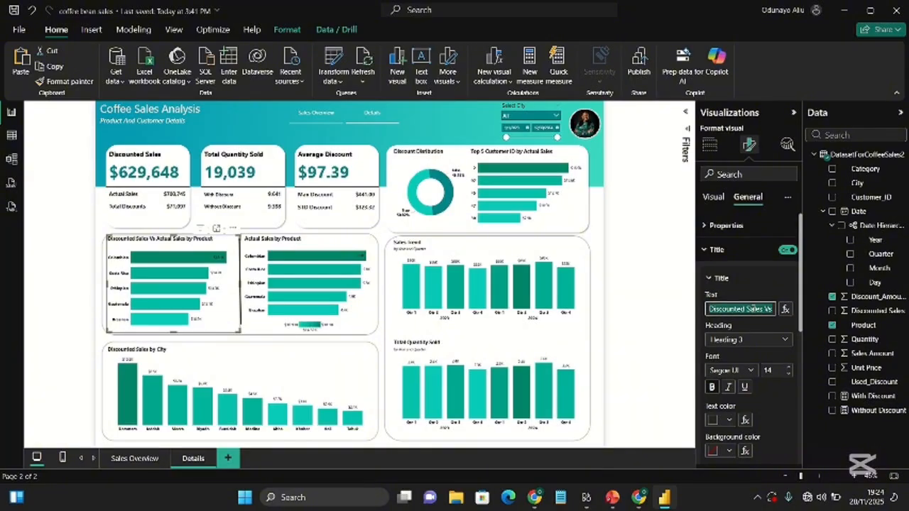
key(BackSpace)
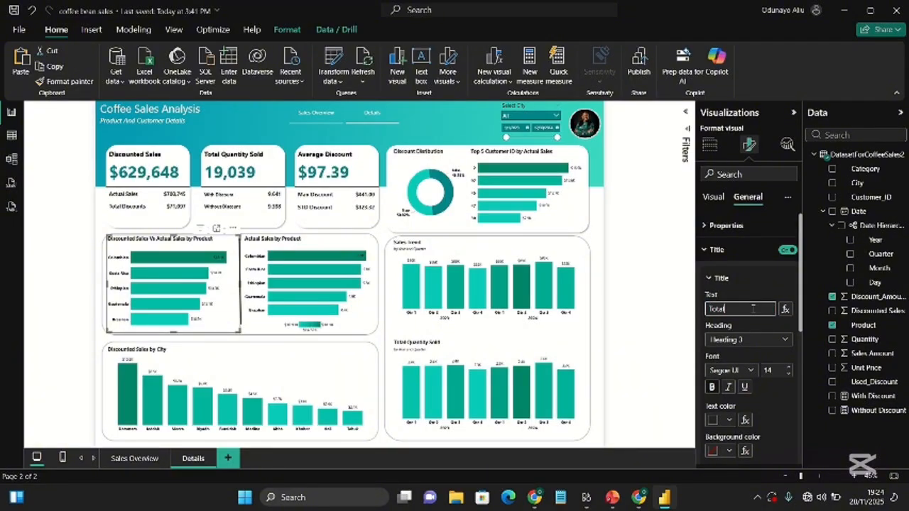
text(Total Discou)
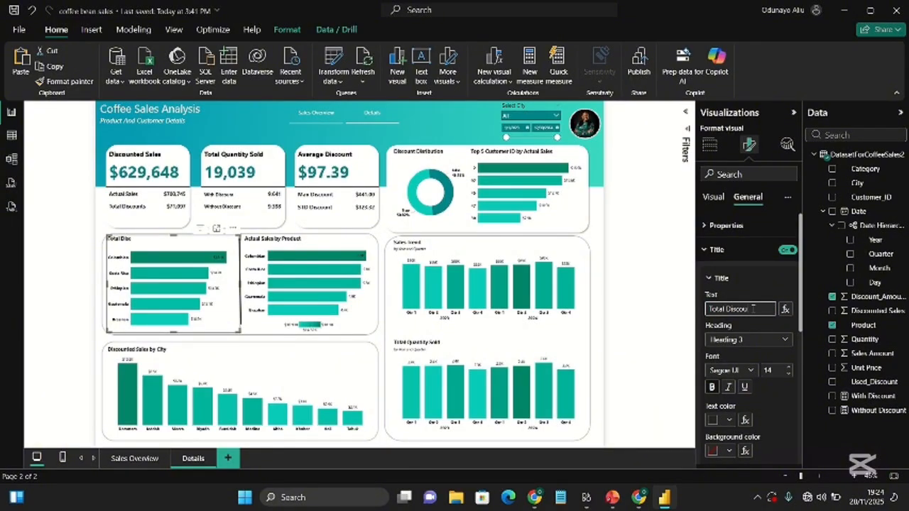
text(nt by Product)
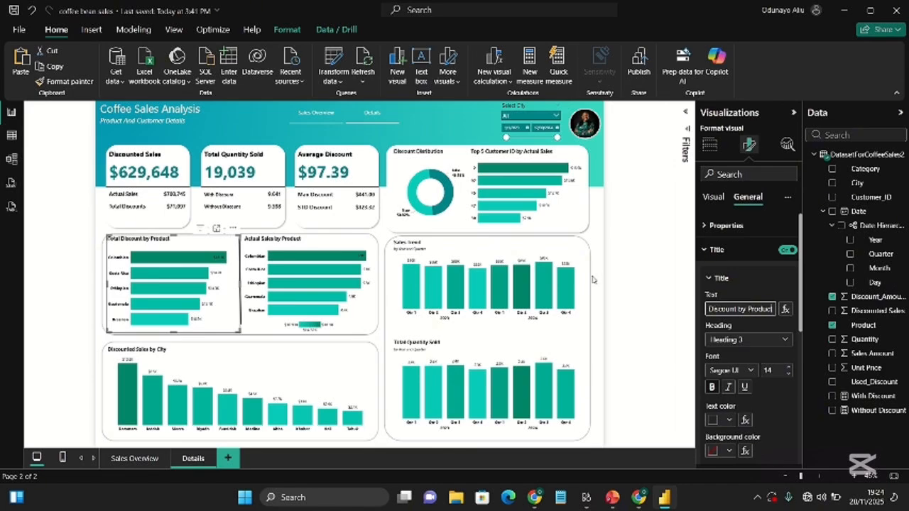
Retitle the Actual Sales by Product chart as "Unit Price by Product" and turn off its legend.
click(325, 245)
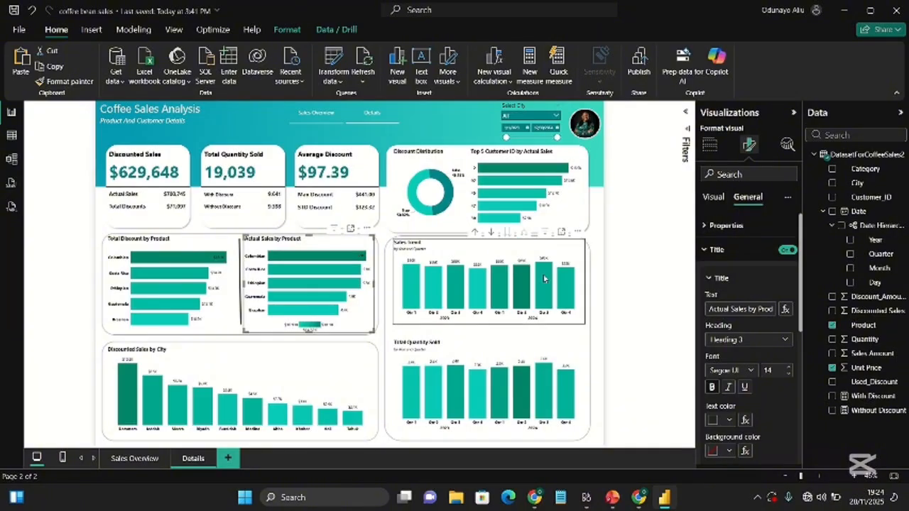
drag(749, 309, 708, 309)
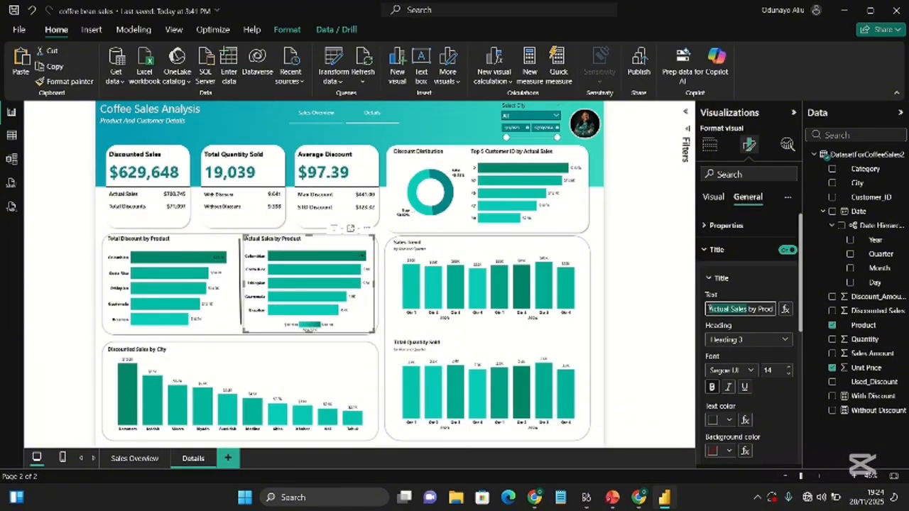
text(Unit)
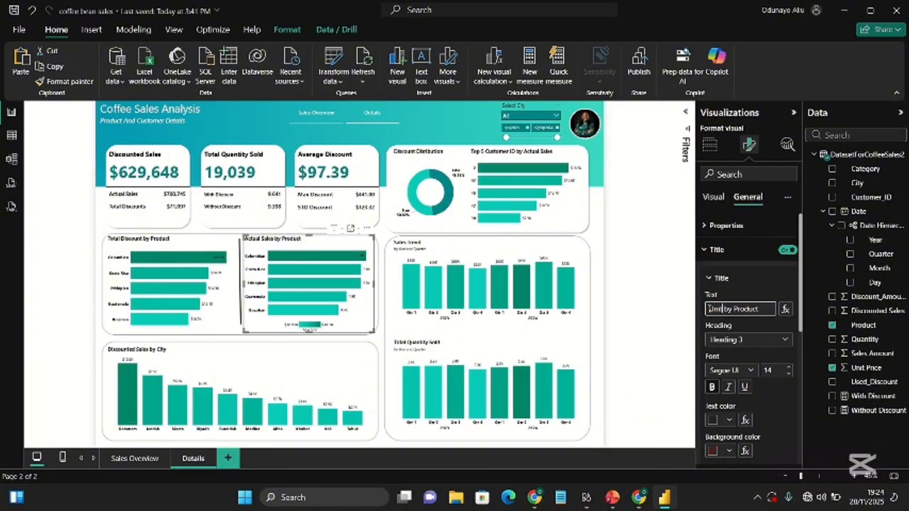
text( P)
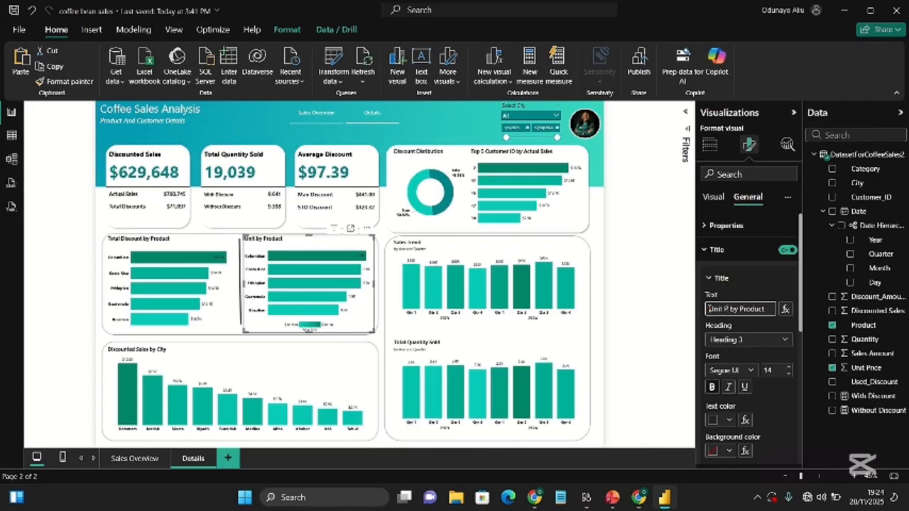
text(rice)
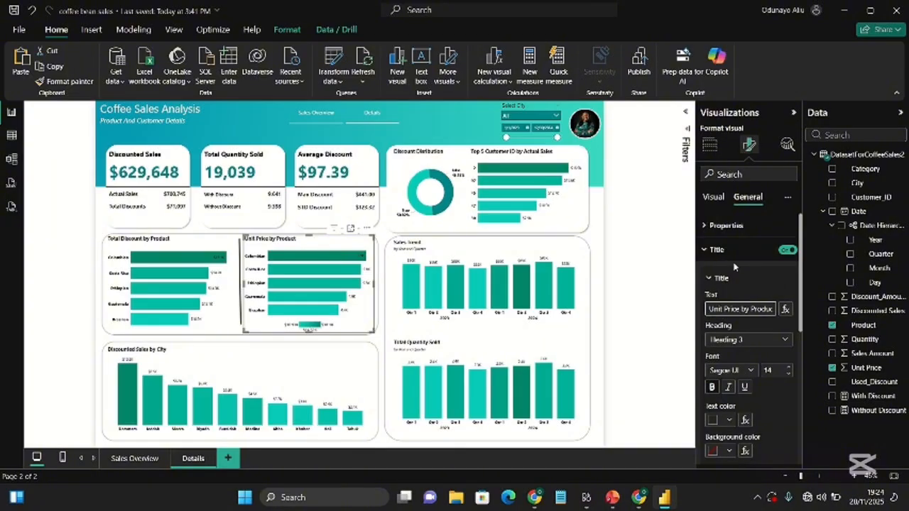
click(713, 197)
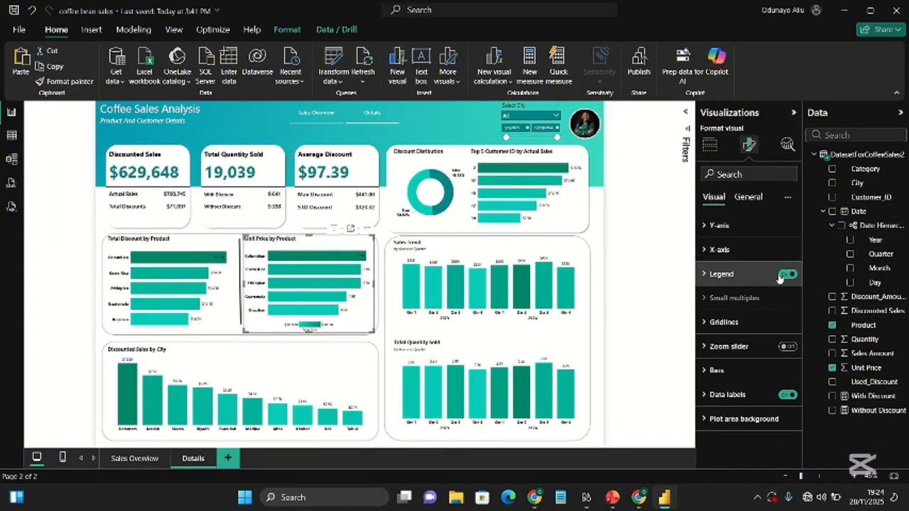
click(787, 274)
Replace Discounted Sales with Quantity in the Discounted Sales by City column chart.
click(300, 366)
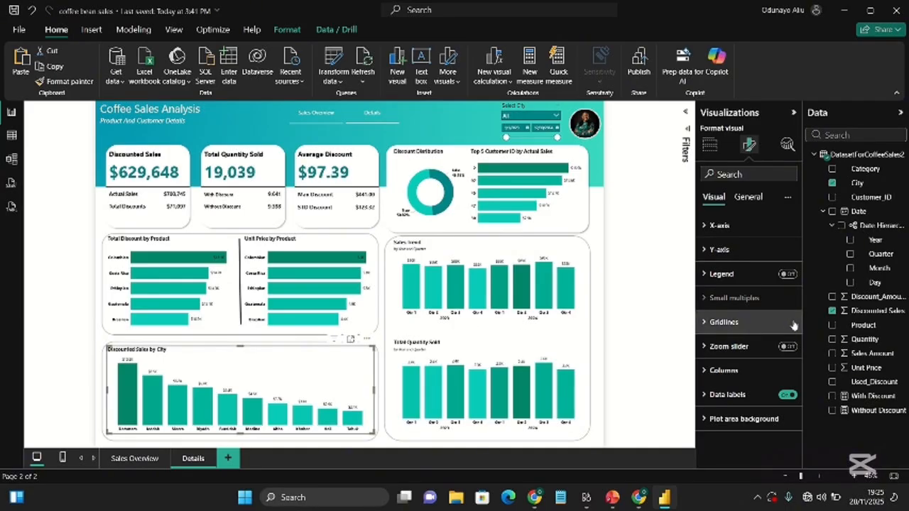
click(833, 310)
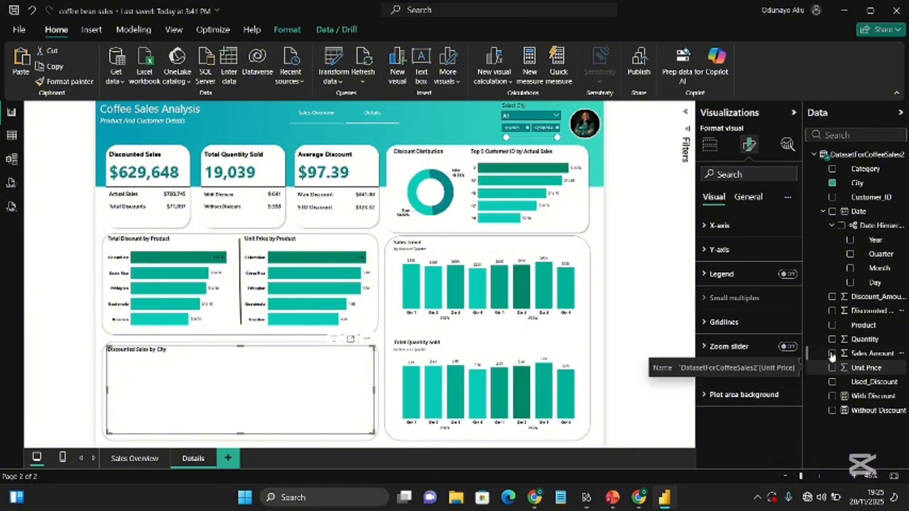
click(832, 340)
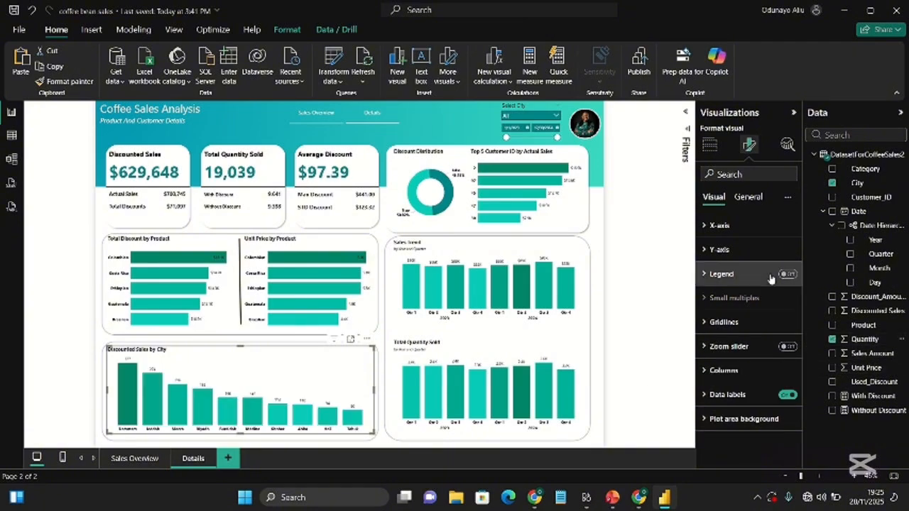
Change the city column chart's title to "Total Quantity Sold by City".
click(754, 199)
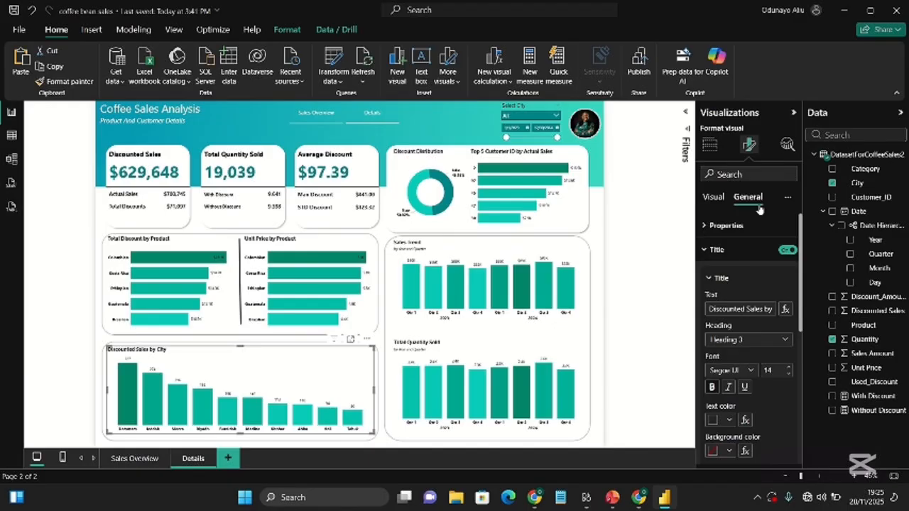
click(751, 308)
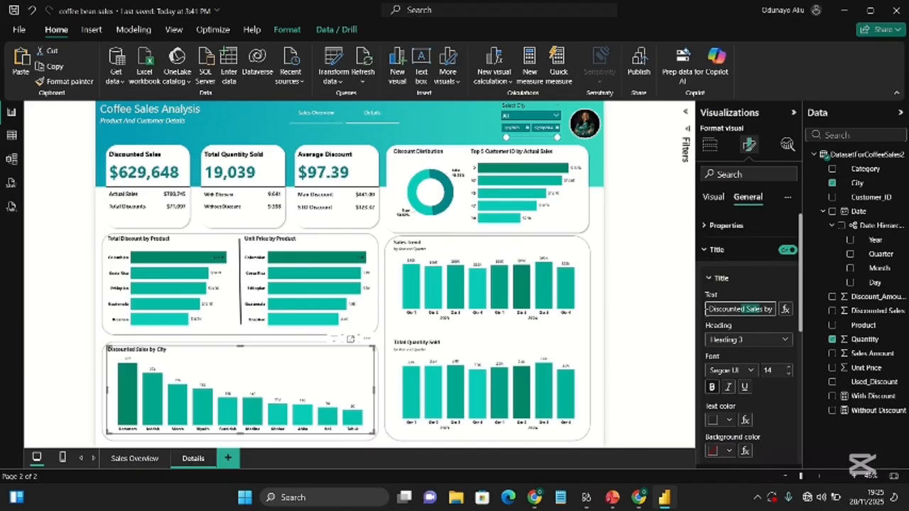
drag(706, 311, 695, 316)
key(BackSpace)
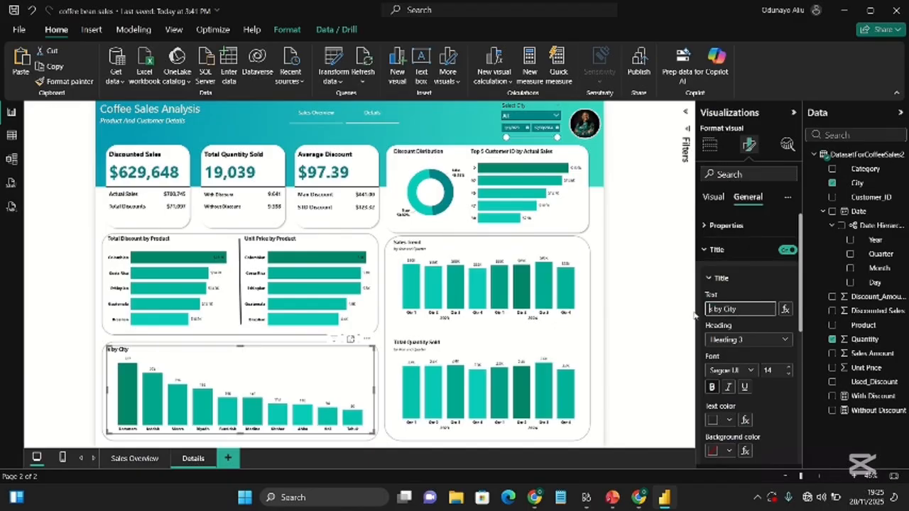
key(Delete)
text(Total Quantity)
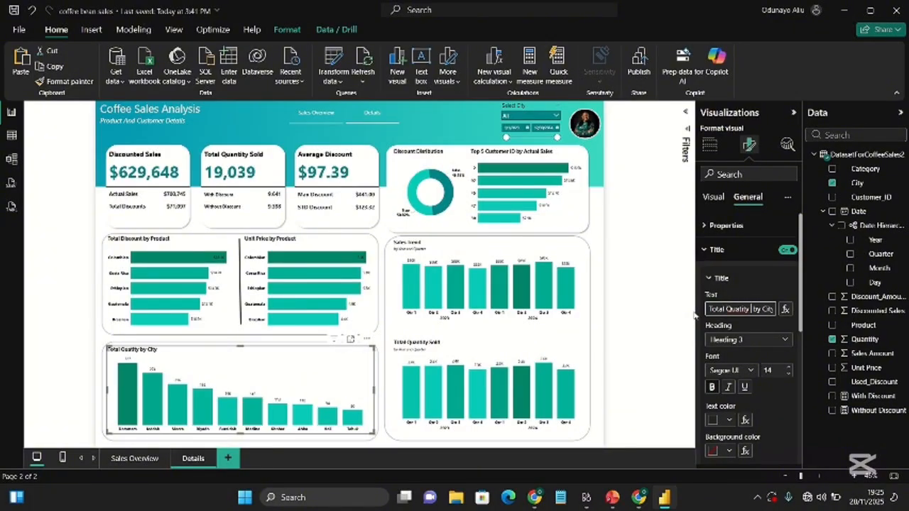
text( Sold)
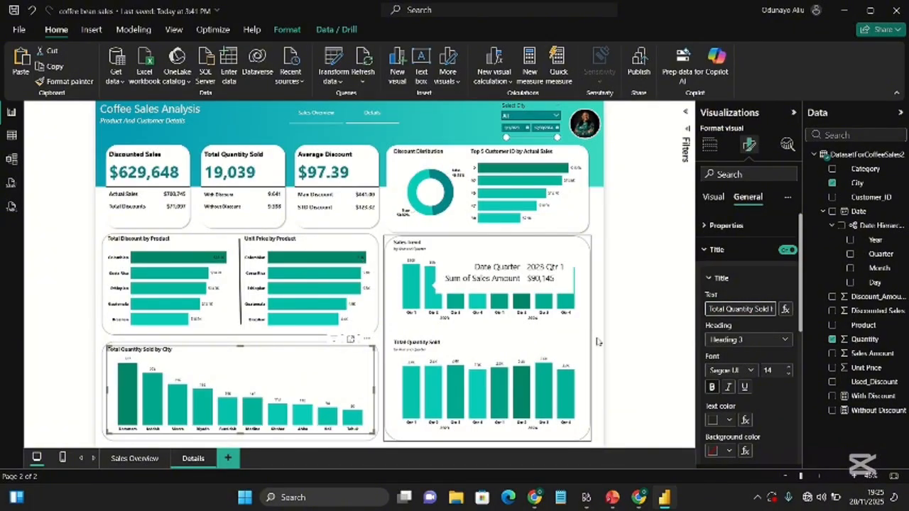
Replace City with Product in the Total Quantity Sold by City chart, trying Used_Discount as its legend and removing it again.
click(832, 382)
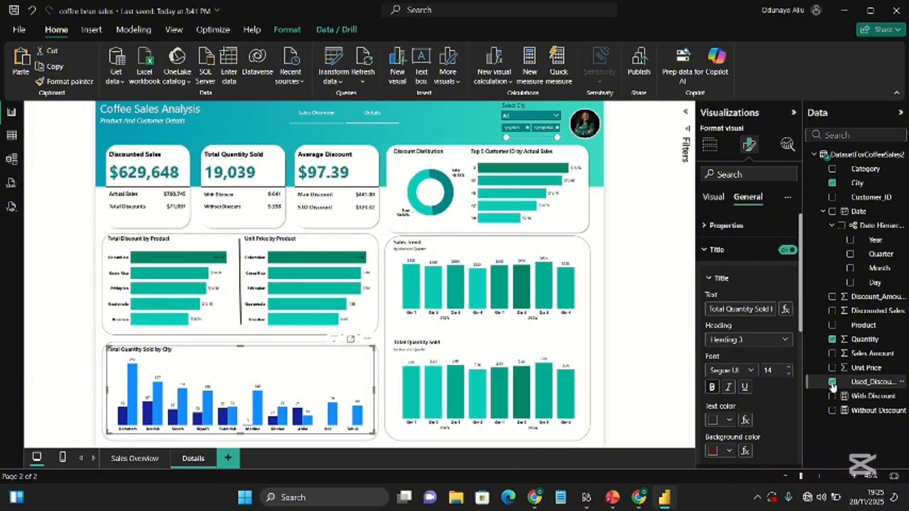
click(723, 198)
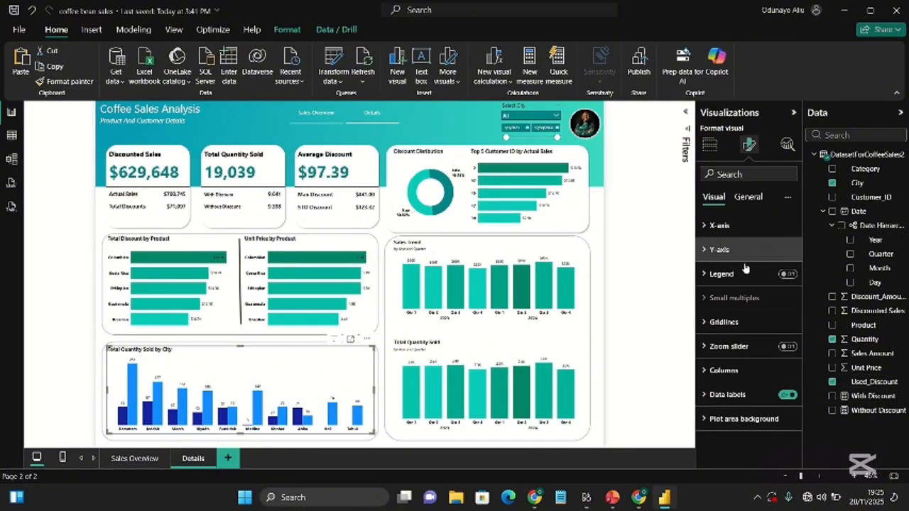
click(708, 147)
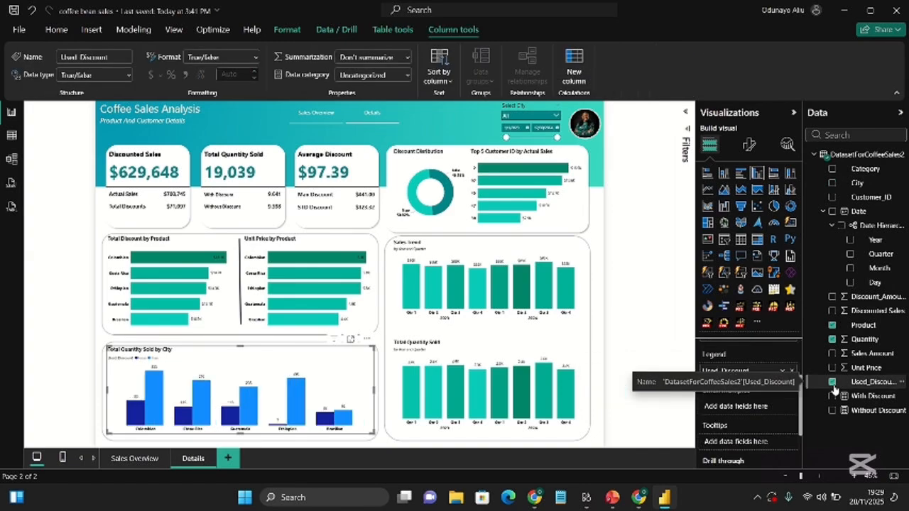
click(832, 383)
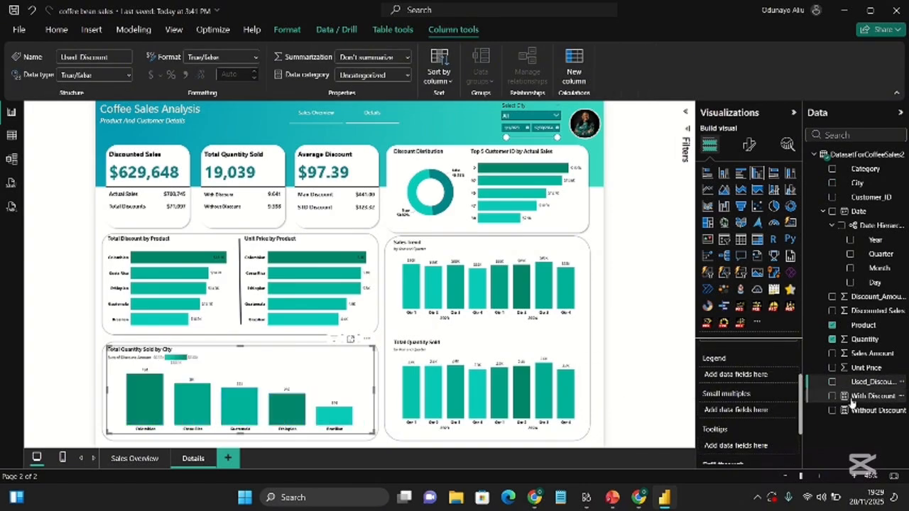
drag(852, 398, 745, 376)
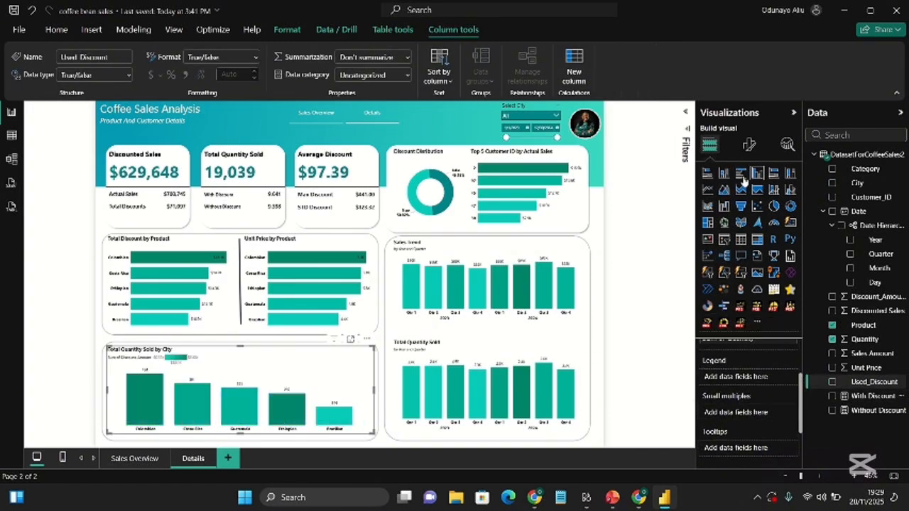
Turn off the quantity column chart's legend and change its title to "Total Quantity Sold by Product".
click(750, 145)
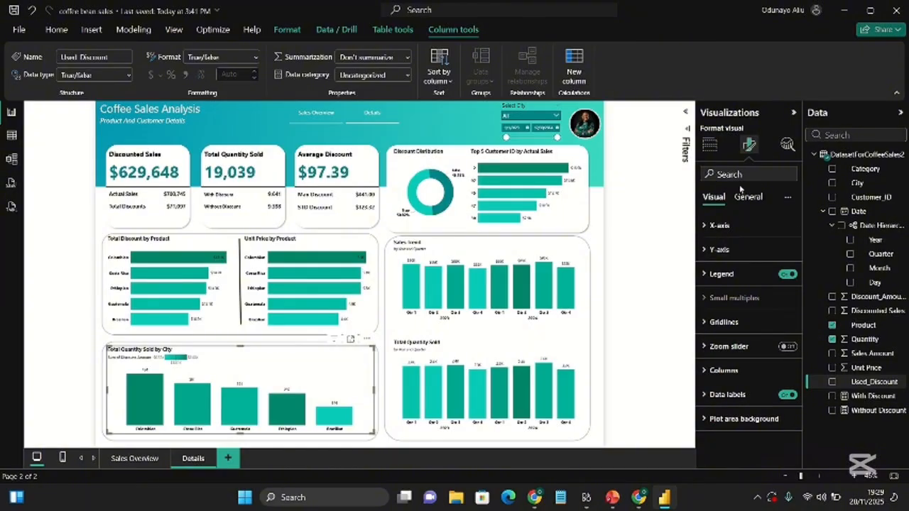
click(748, 197)
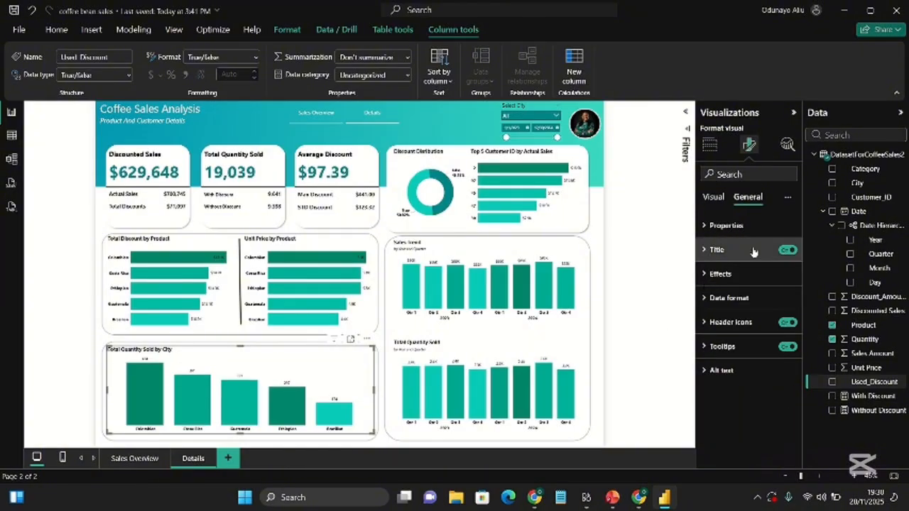
click(745, 249)
click(764, 311)
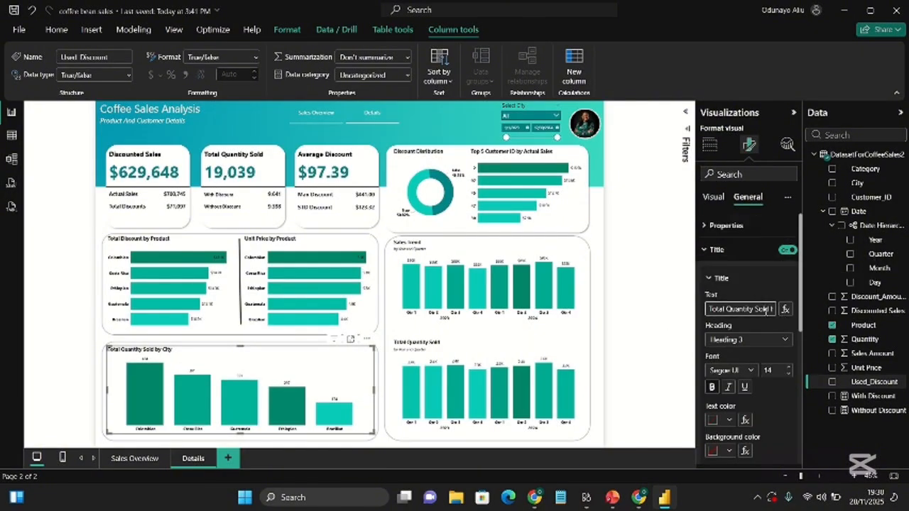
double_click(764, 311)
text(Product)
Replace the Date hierarchy and Sales Amount with Product and the With Discount measure in the Sales Trend chart.
click(466, 259)
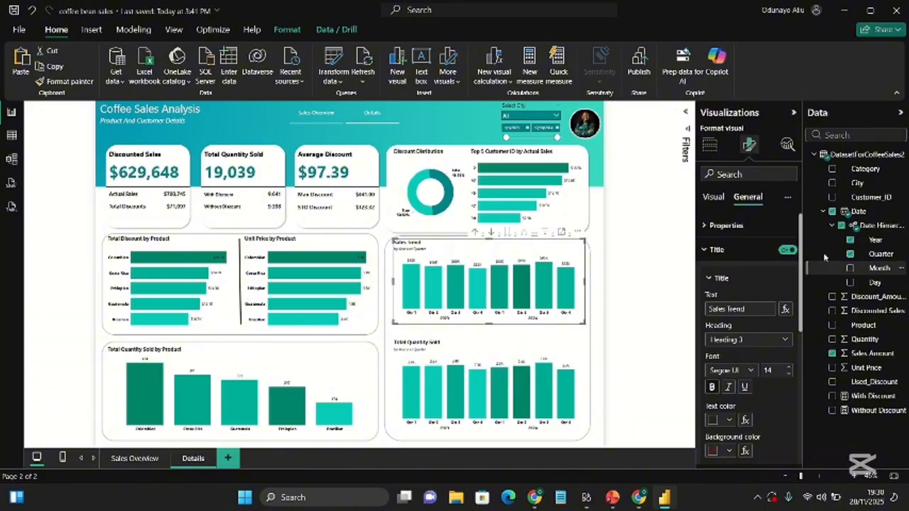
click(841, 225)
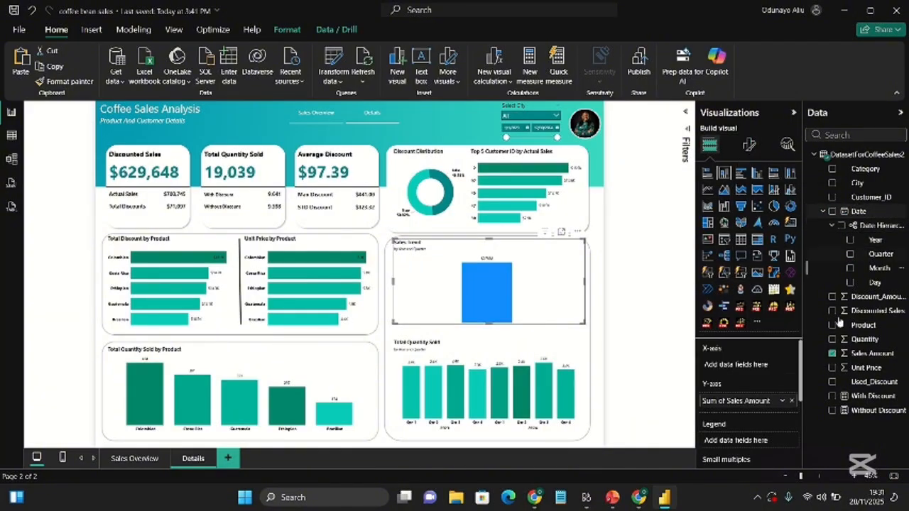
click(842, 355)
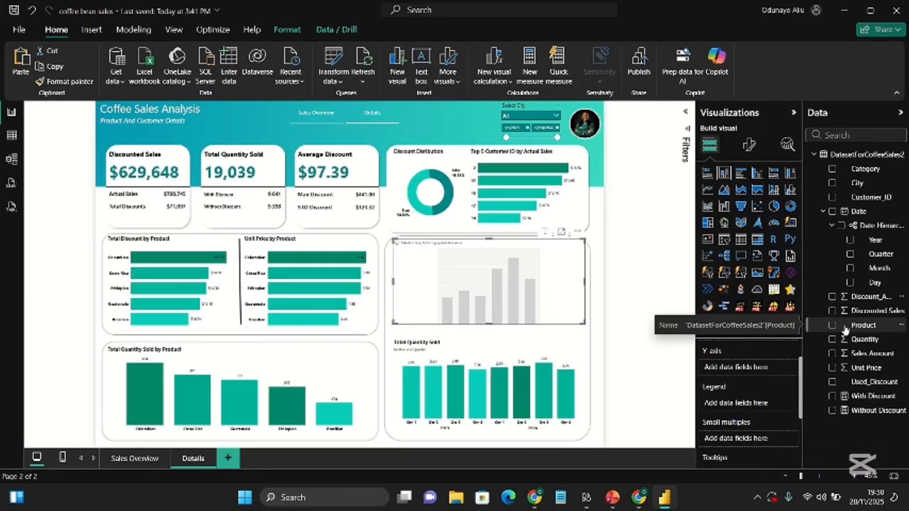
click(834, 325)
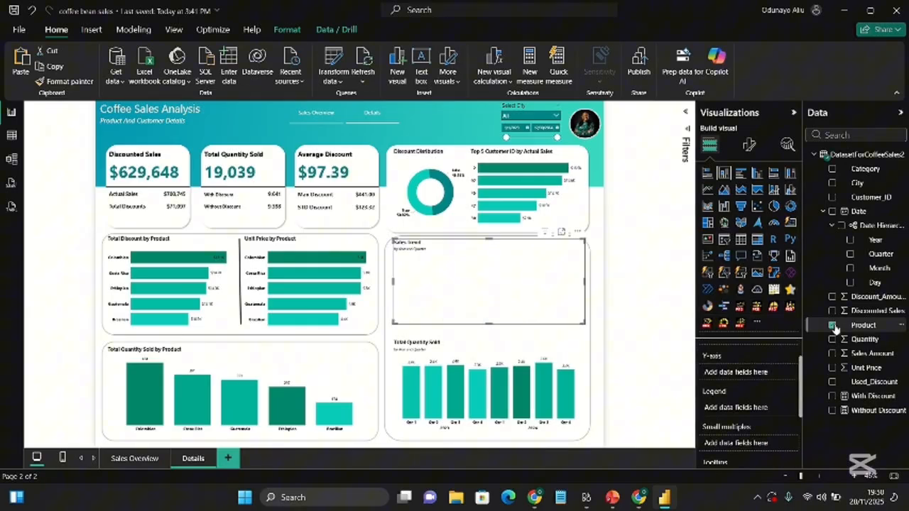
click(833, 398)
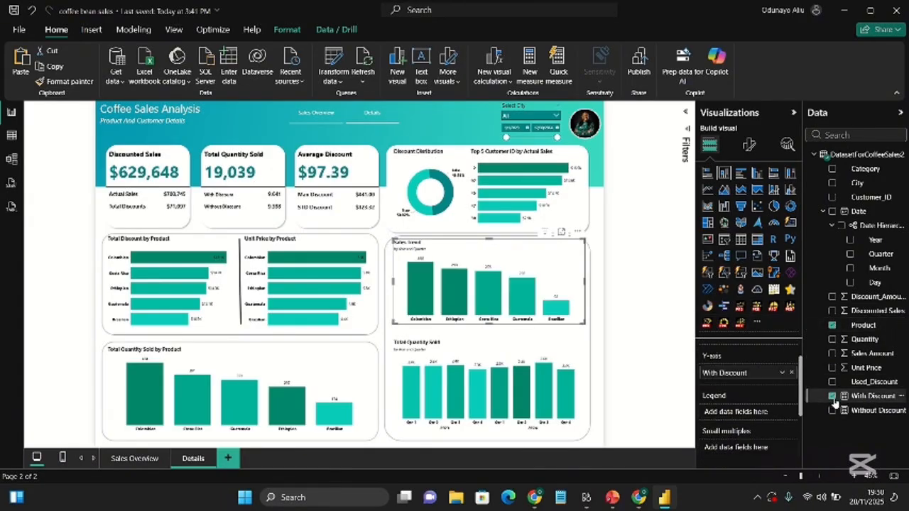
Change the Sales Trend chart's title to "Product with Discount" and turn off its subtitle.
click(749, 144)
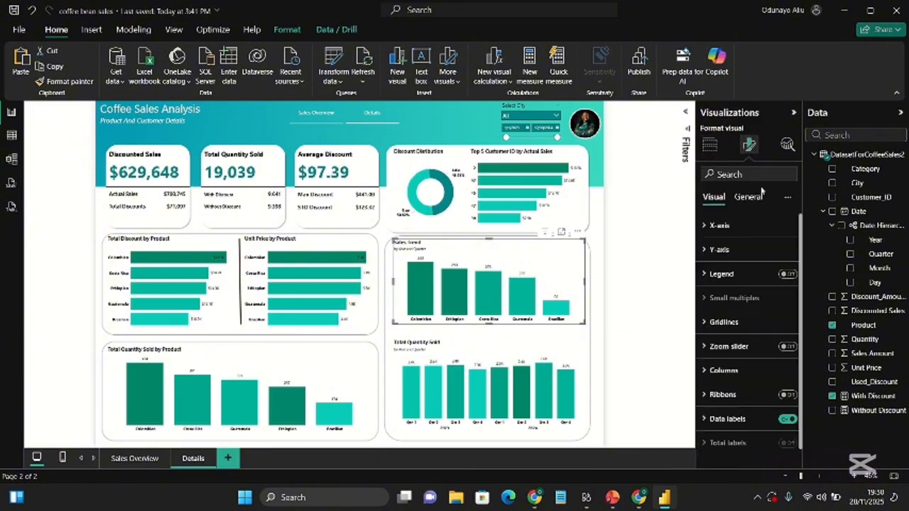
scroll(737, 355, down, 1)
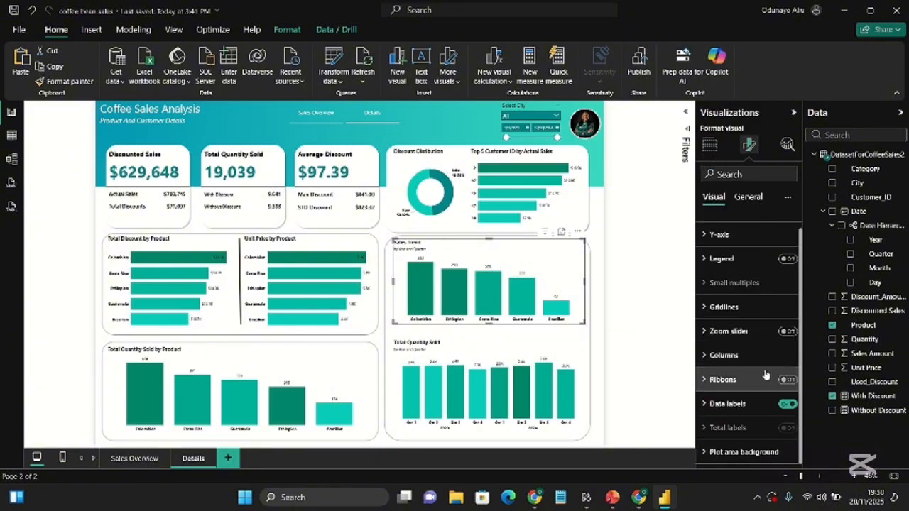
click(754, 206)
click(716, 250)
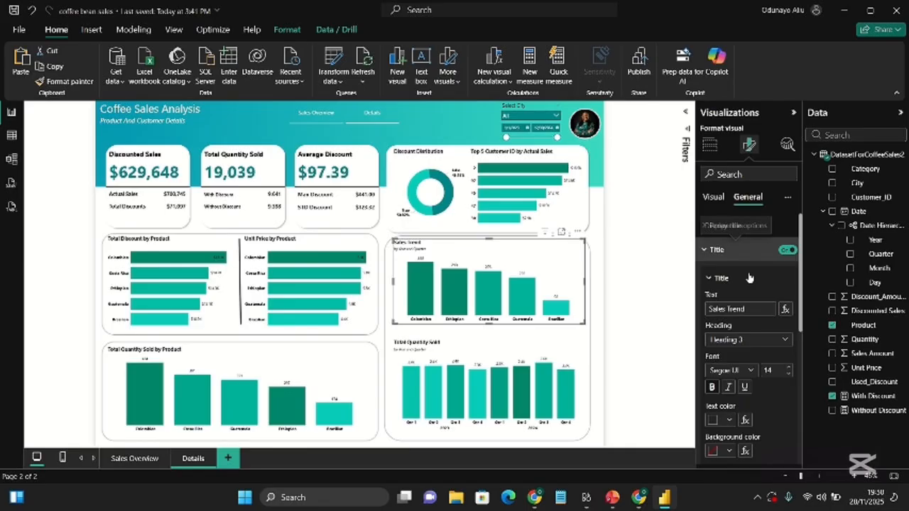
click(739, 310)
key(ctrl+a)
text(Discounte)
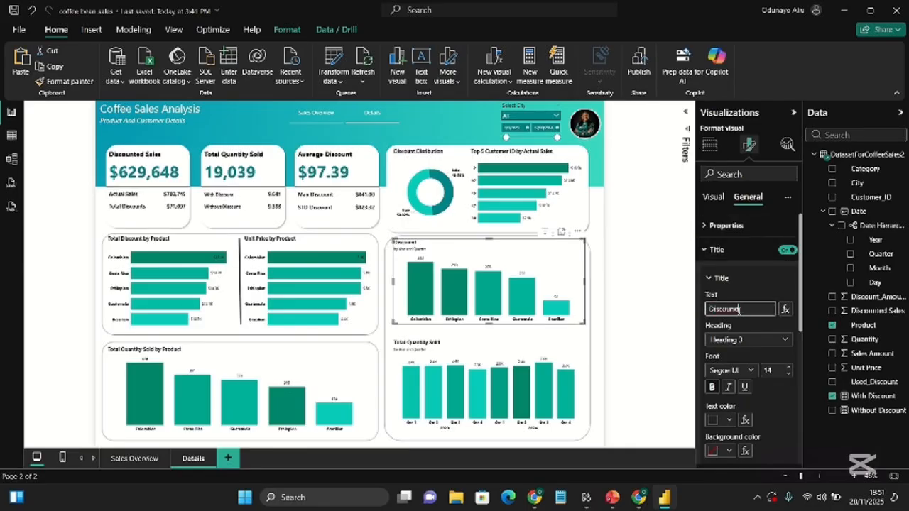
text(d Produc)
click(745, 309)
key(ctrl+BackSpace)
text(t cou)
key(BackSpace)
key(BackSpace)
key(BackSpace)
text(eithth Discount)
scroll(738, 341, down, 5)
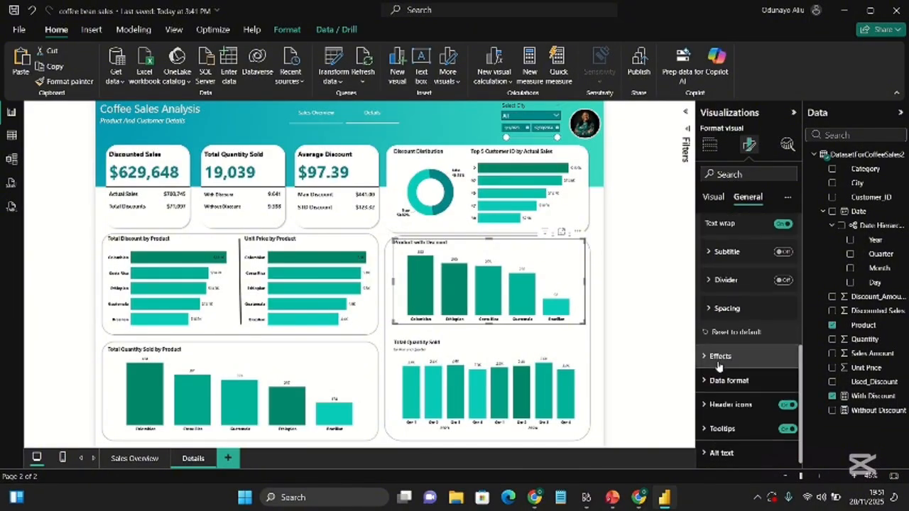
scroll(718, 365, up, 5)
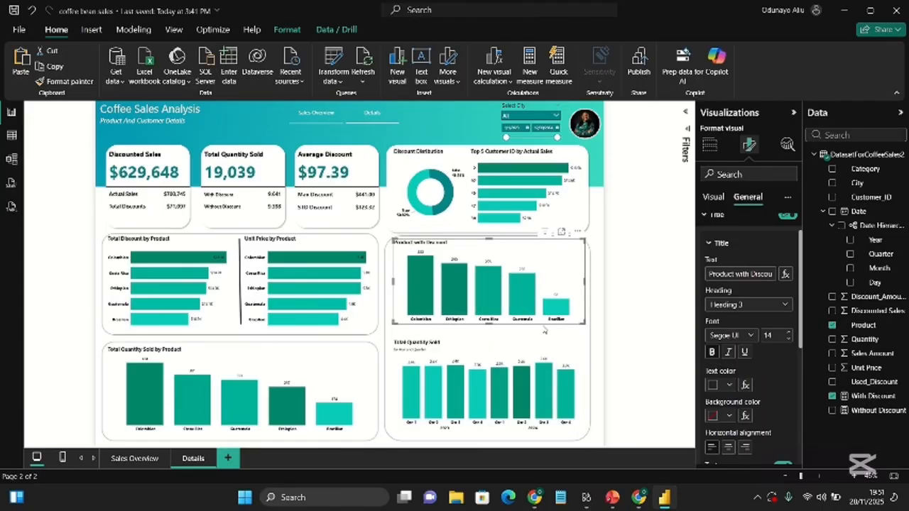
Remove the quarterly Total Quantity Sold chart and fit a copy of the Product with Discount chart into its space.
click(527, 348)
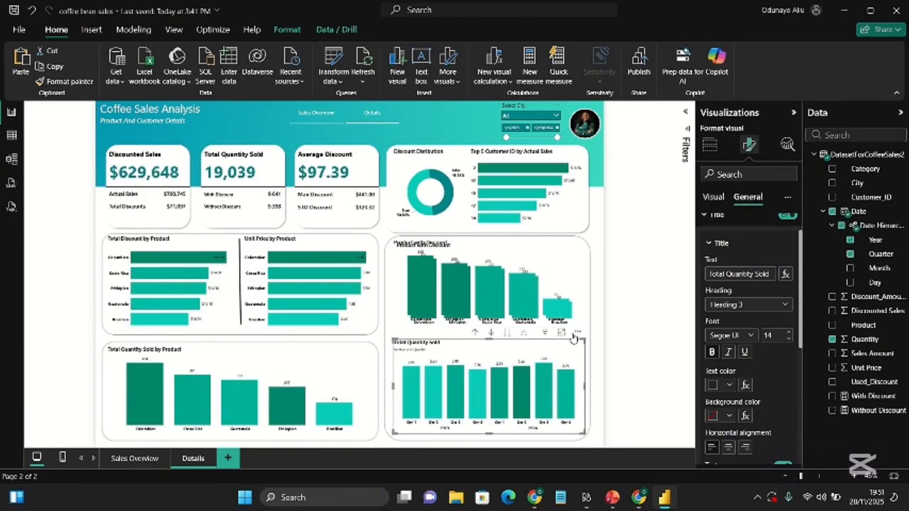
click(577, 332)
click(602, 381)
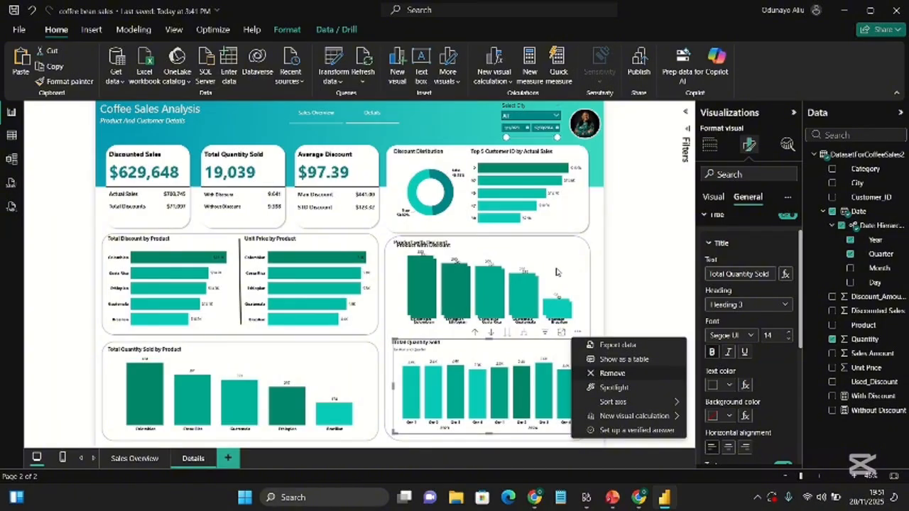
drag(557, 272, 558, 371)
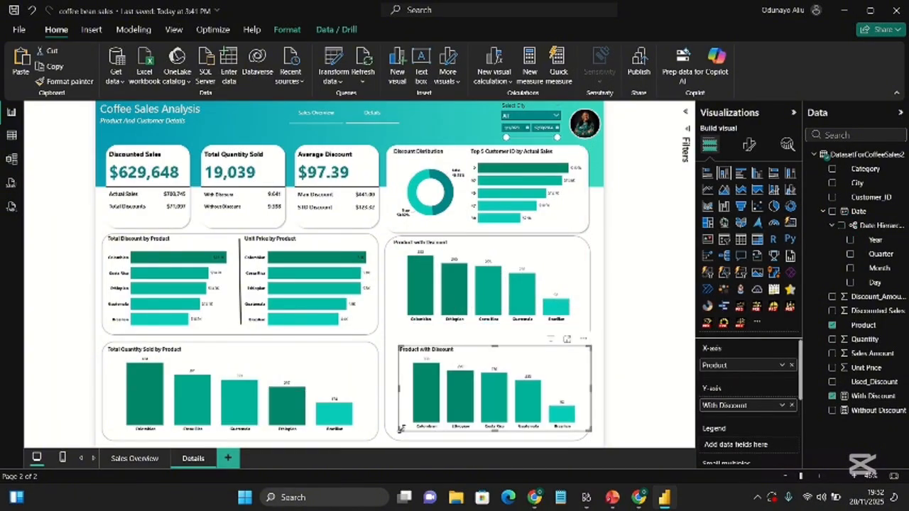
drag(407, 432, 395, 432)
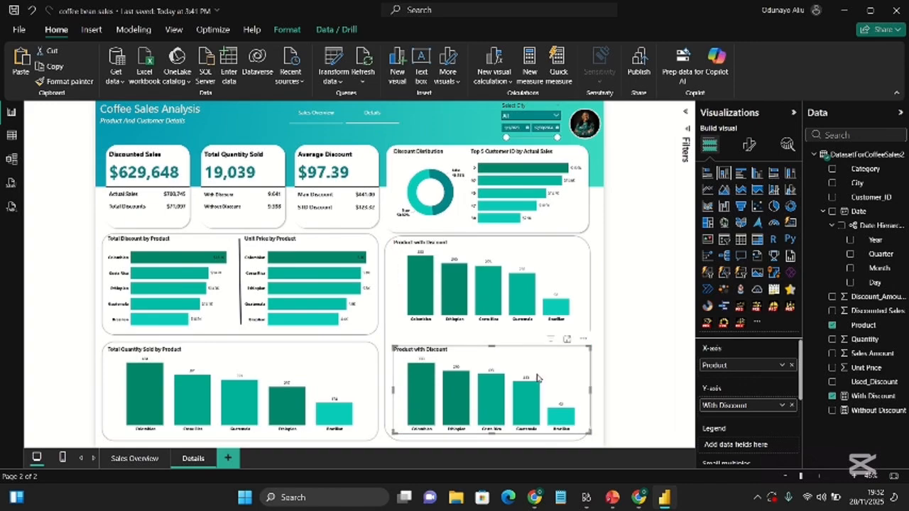
drag(559, 366, 554, 365)
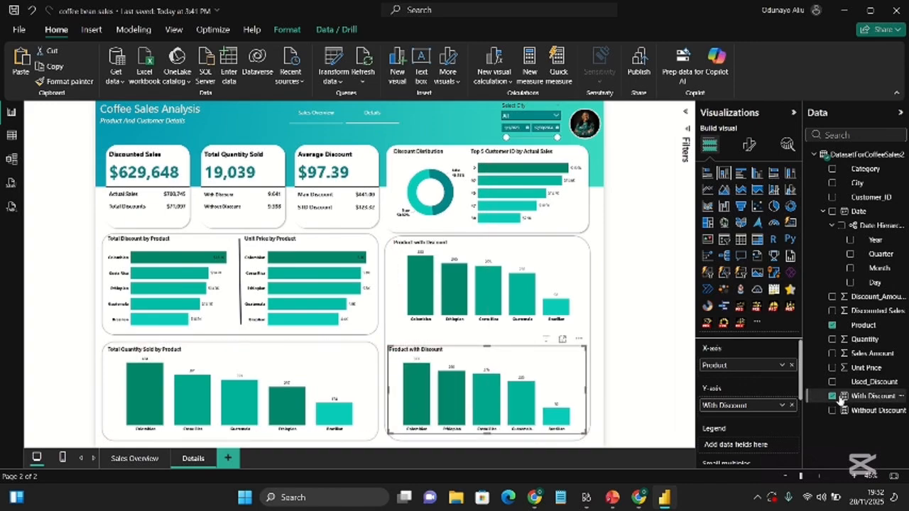
Replace the With Discount measure with Without Discount in the lower copy of the product chart.
click(833, 397)
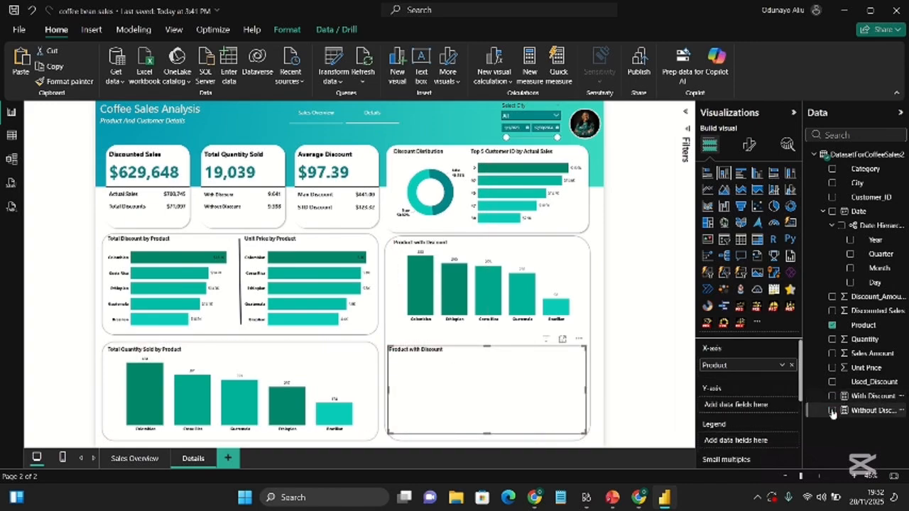
click(832, 412)
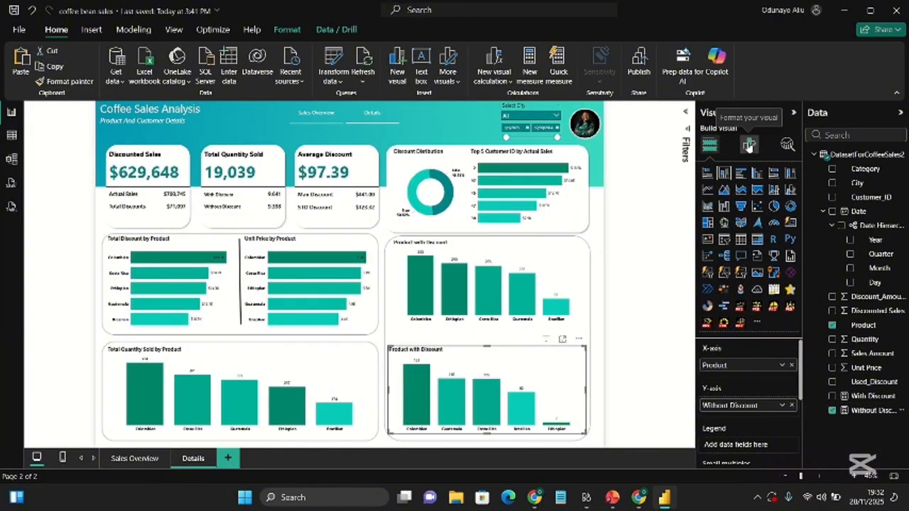
mouse_move(414, 409)
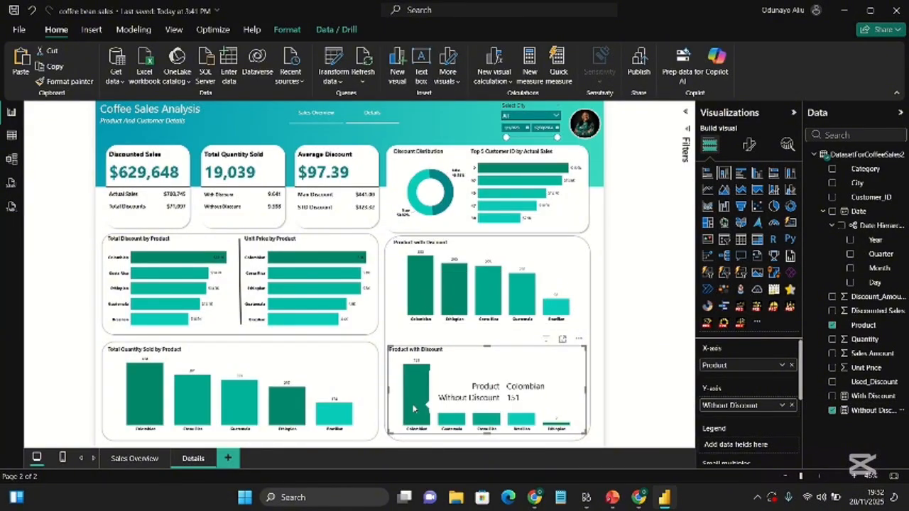
Change the lower product chart's title to "Product without Discount".
click(749, 145)
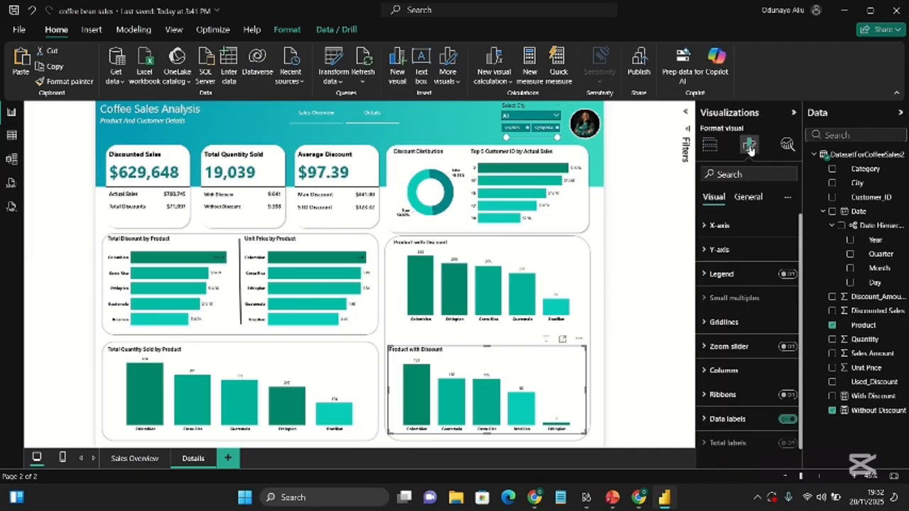
click(753, 198)
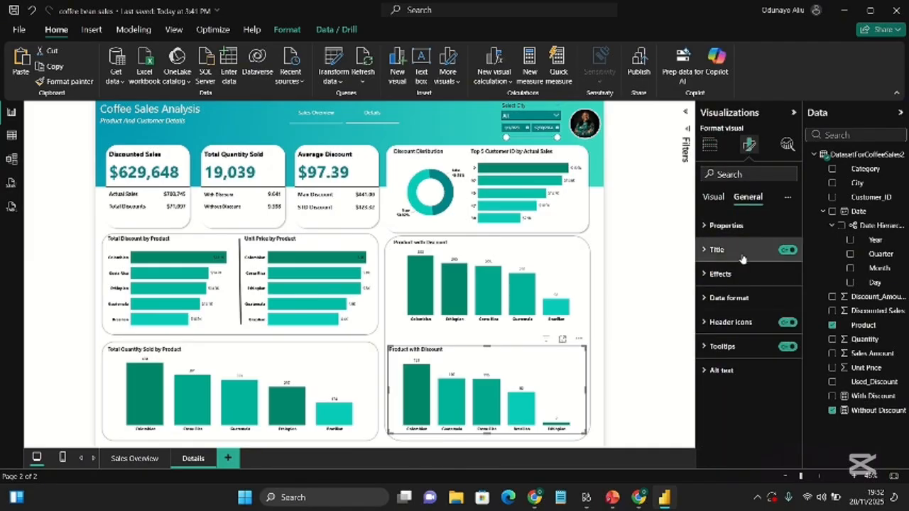
click(742, 254)
click(753, 313)
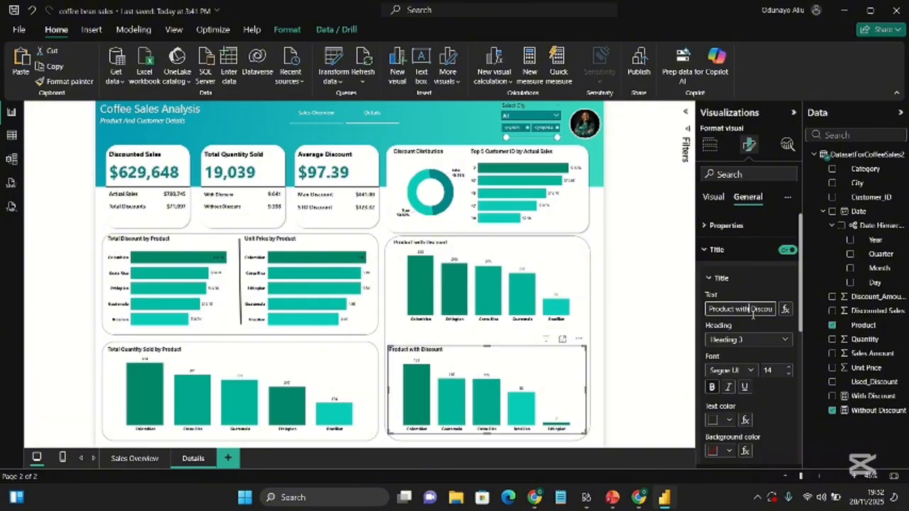
text(out)
key(Return)
click(416, 114)
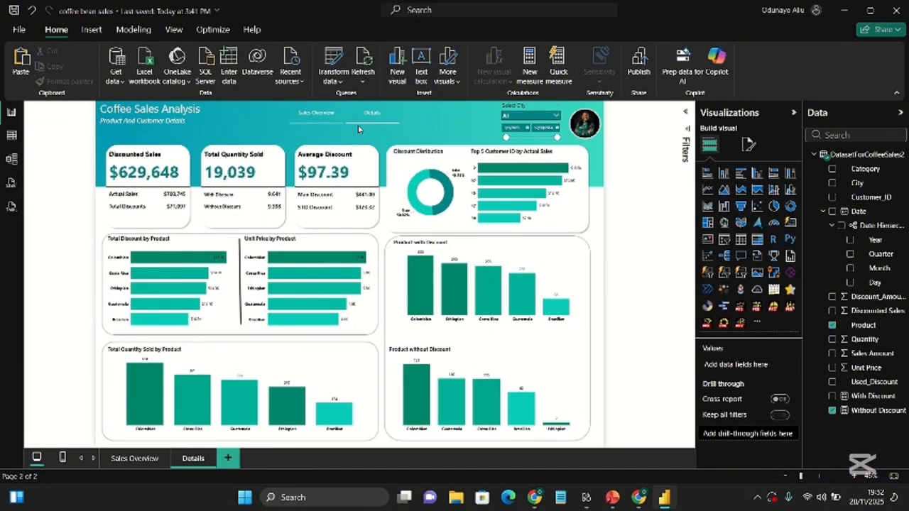
Follow the page link to Sales Overview and widen its page navigator to match the one on the Details page.
ctrl+click(314, 115)
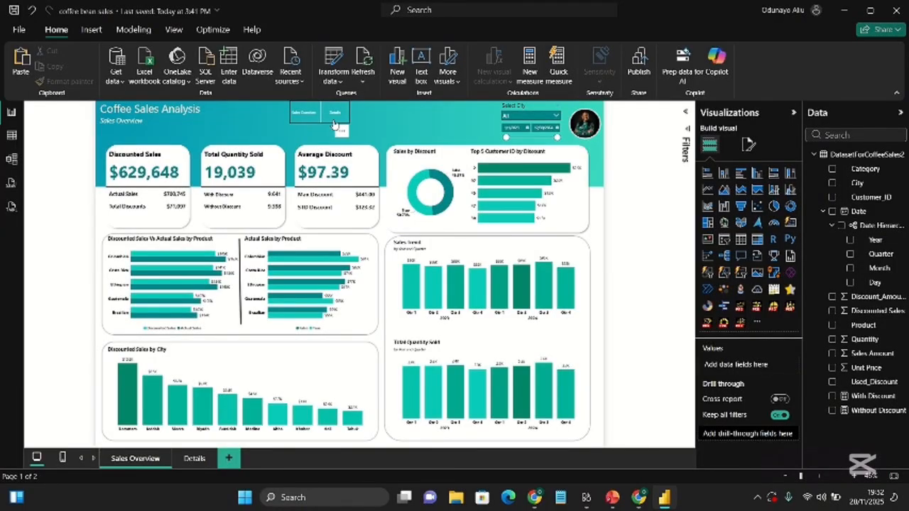
click(337, 122)
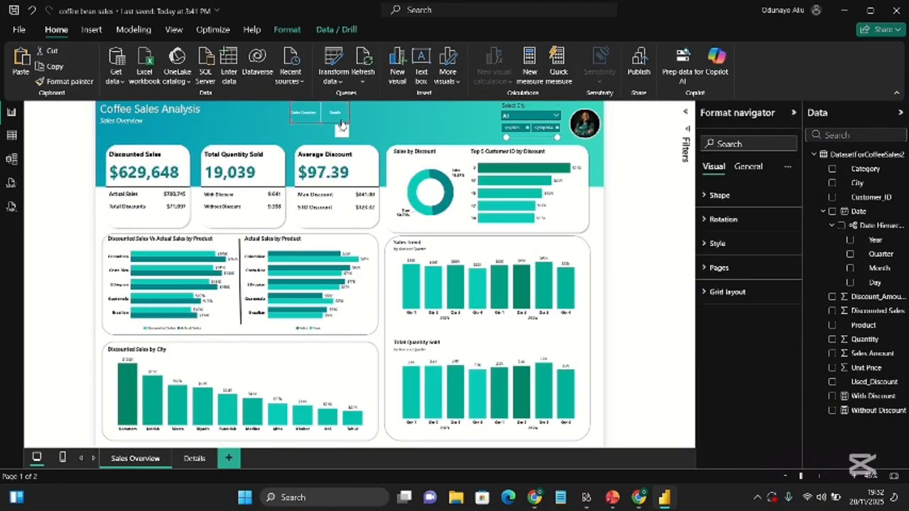
drag(348, 122, 419, 122)
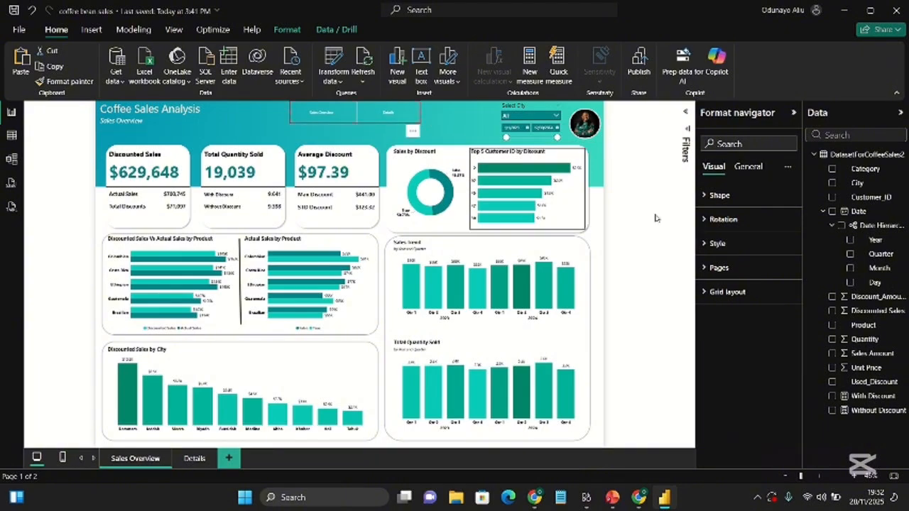
Set the page navigator's font size to 14 for the Default state.
click(731, 268)
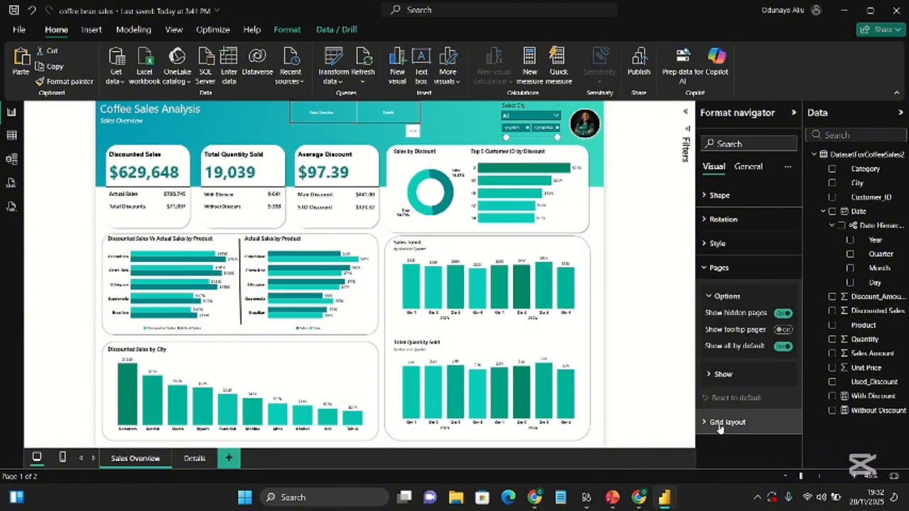
click(718, 244)
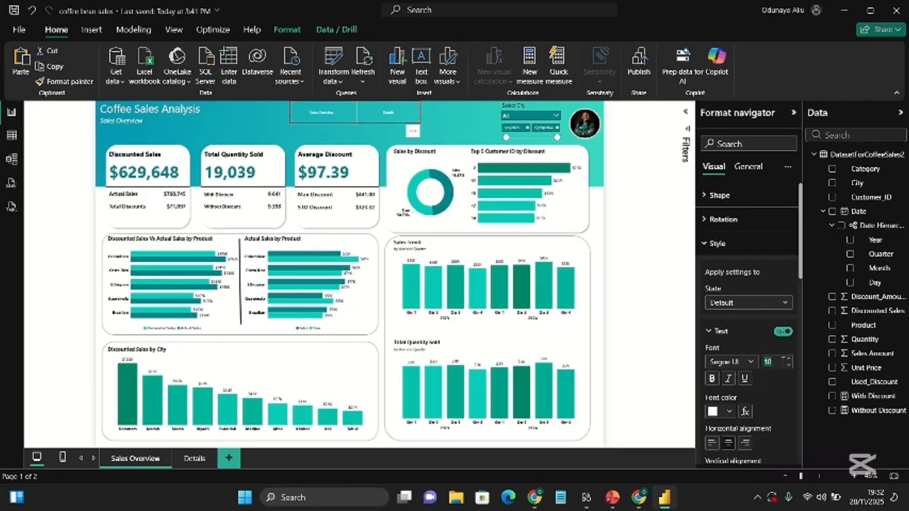
text(14)
key(Return)
scroll(735, 330, down, 1)
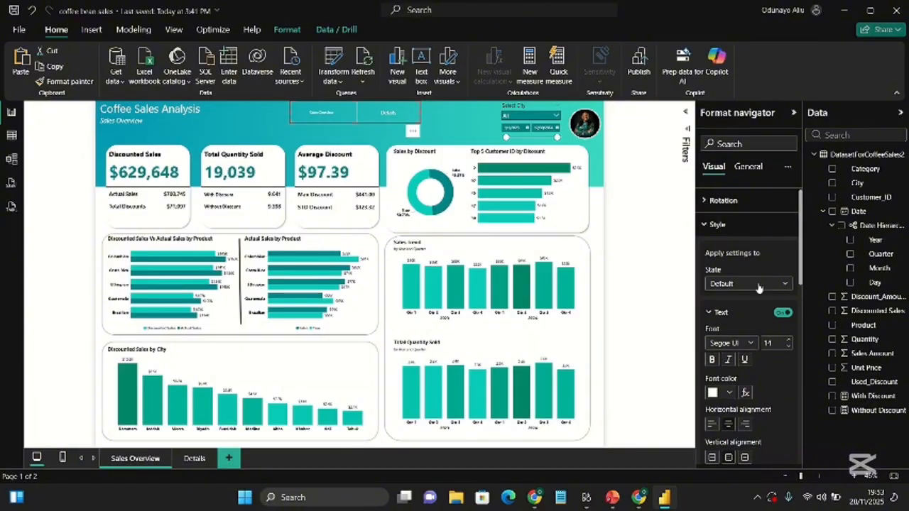
Set the page navigator's font size to 14 for the Selected state.
click(757, 284)
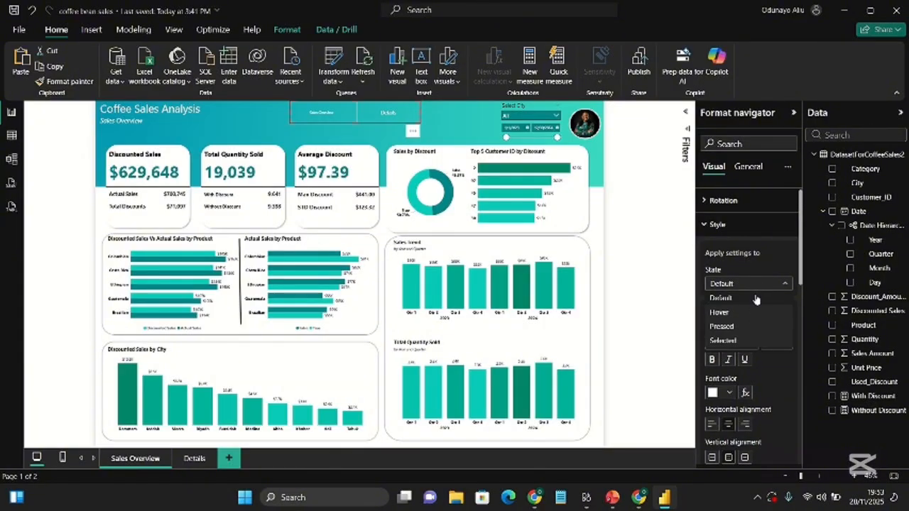
click(753, 340)
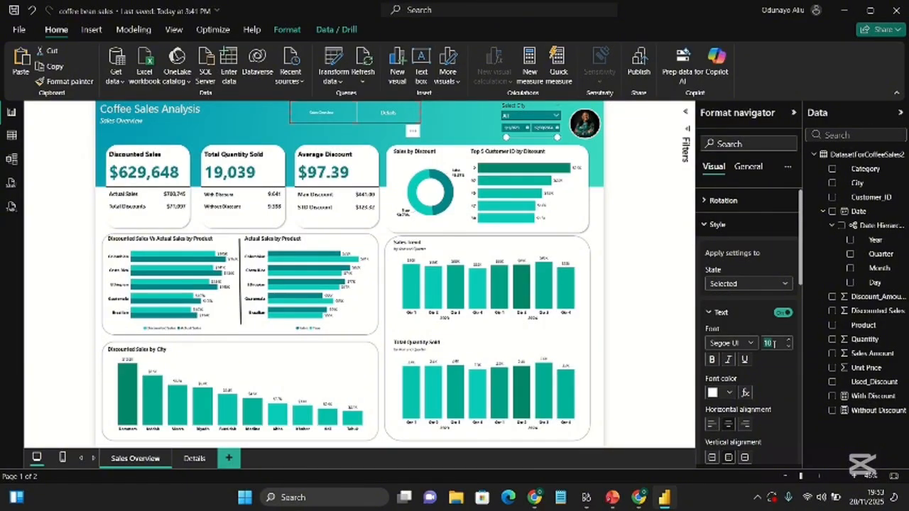
click(778, 367)
click(771, 346)
text(14)
Set the width of the navigator's Selected-state accent bar to 4 px.
scroll(769, 374, down, 5)
scroll(768, 374, down, 1)
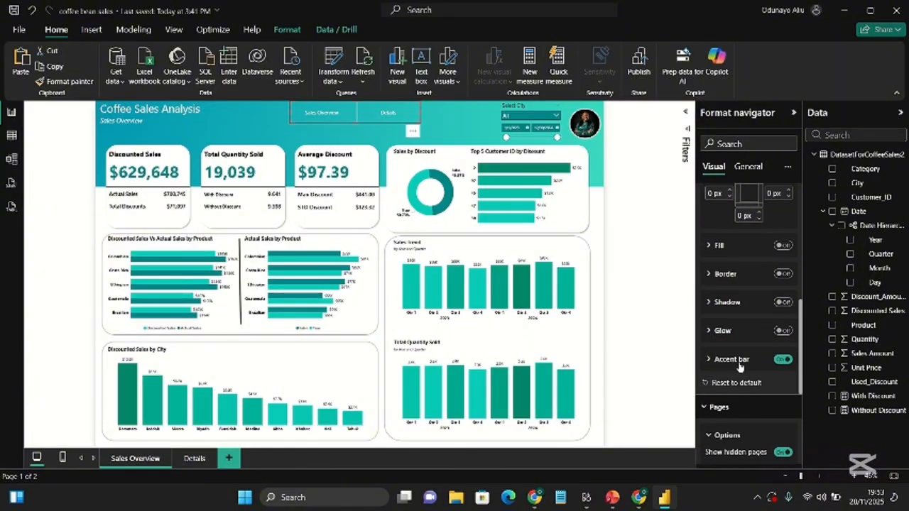
click(731, 361)
scroll(751, 394, down, 2)
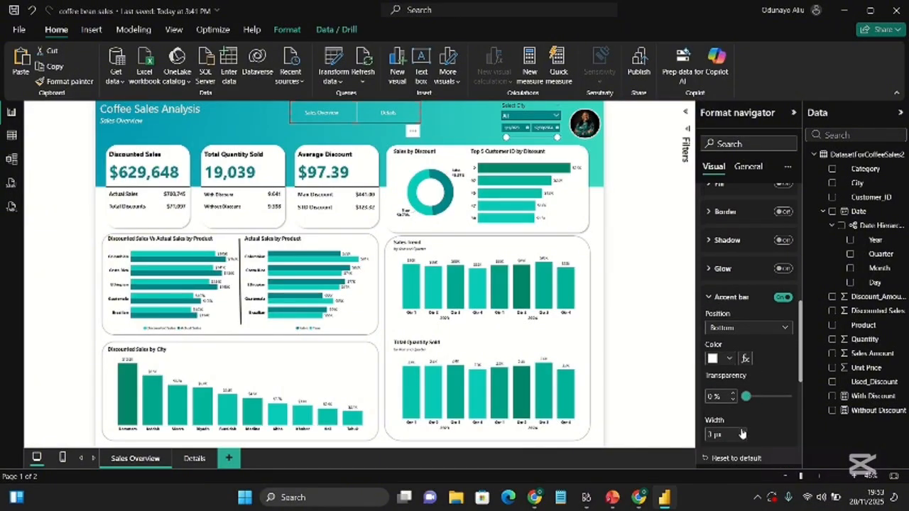
scroll(771, 406, down, 5)
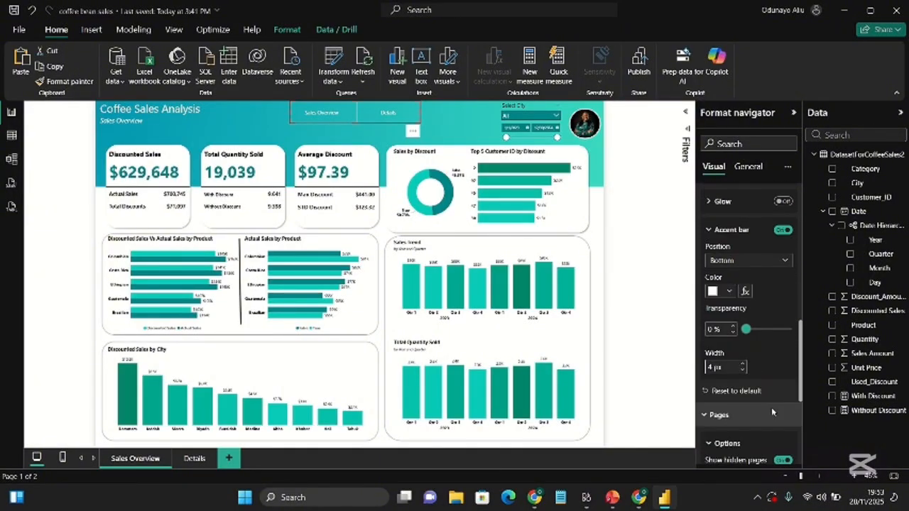
Move the accent bar of the navigator's Default state to the Bottom position.
scroll(771, 406, up, 6)
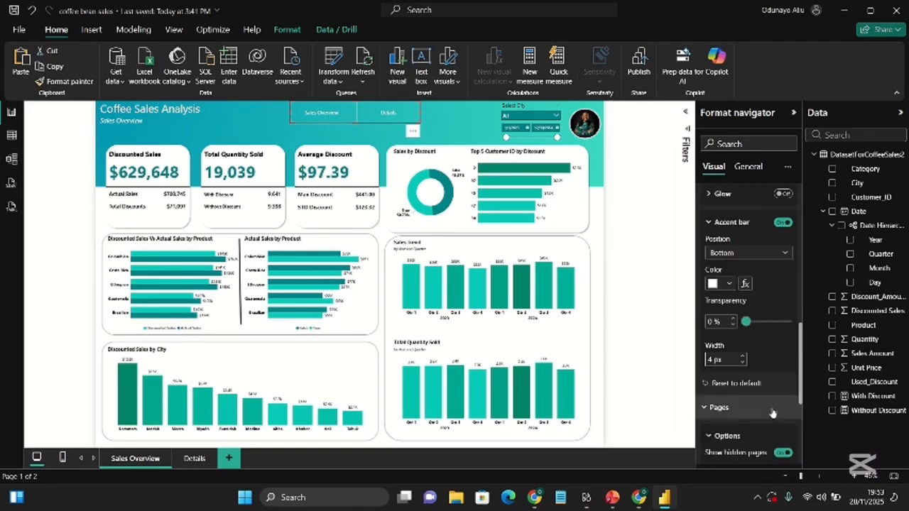
click(747, 304)
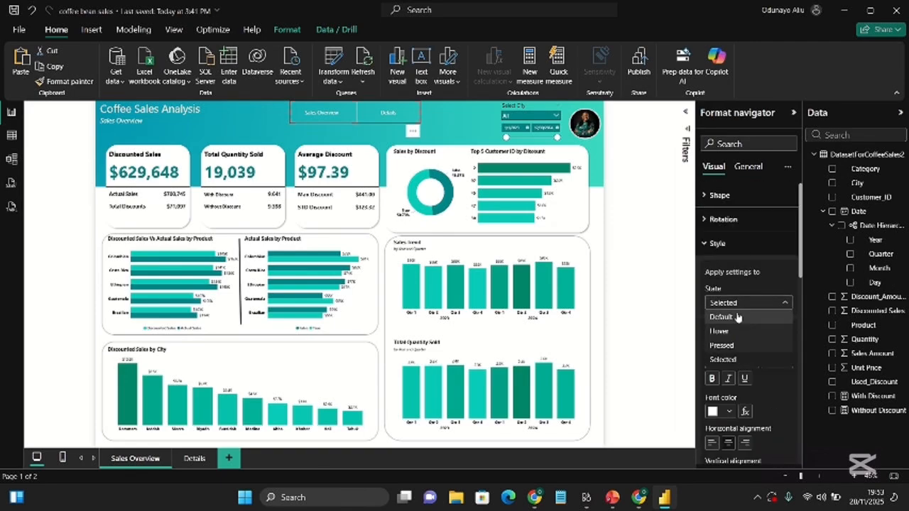
click(736, 316)
scroll(742, 388, down, 6)
scroll(742, 389, up, 4)
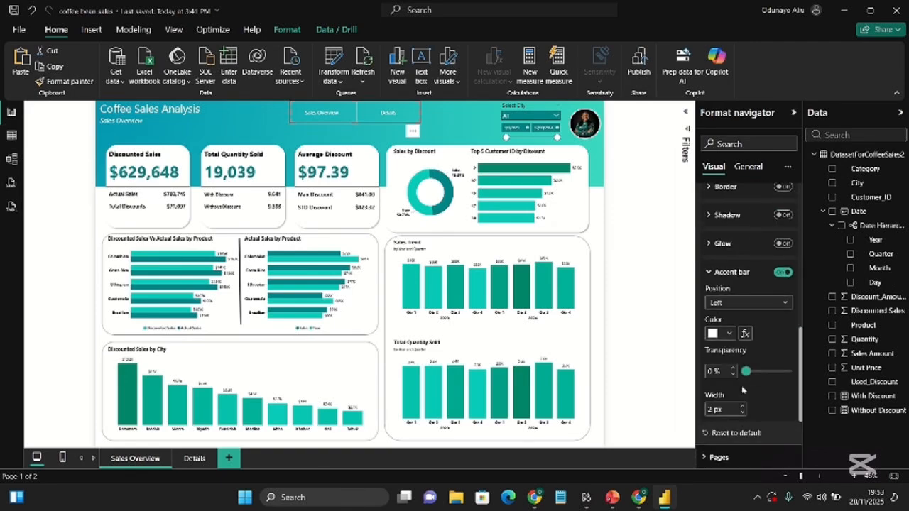
click(749, 339)
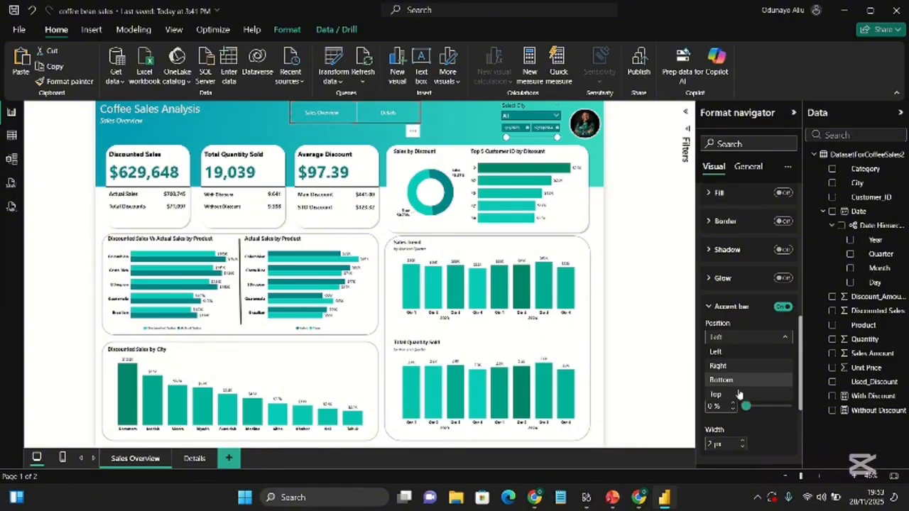
click(722, 379)
scroll(738, 354, down, 4)
click(601, 229)
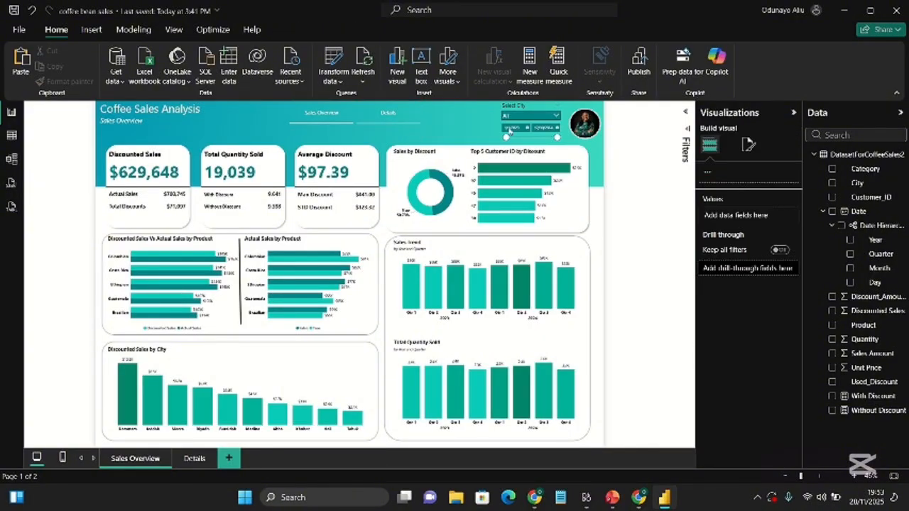